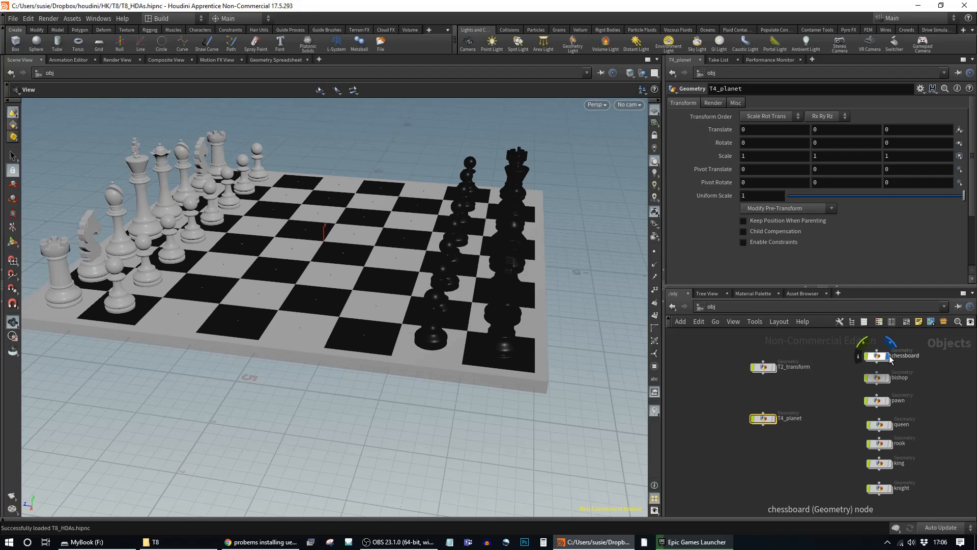
- Switch the scene display from the chessboard to the T2_transform object and enter its geometry network
{"action": "left_click", "coordinate": [898, 356]}
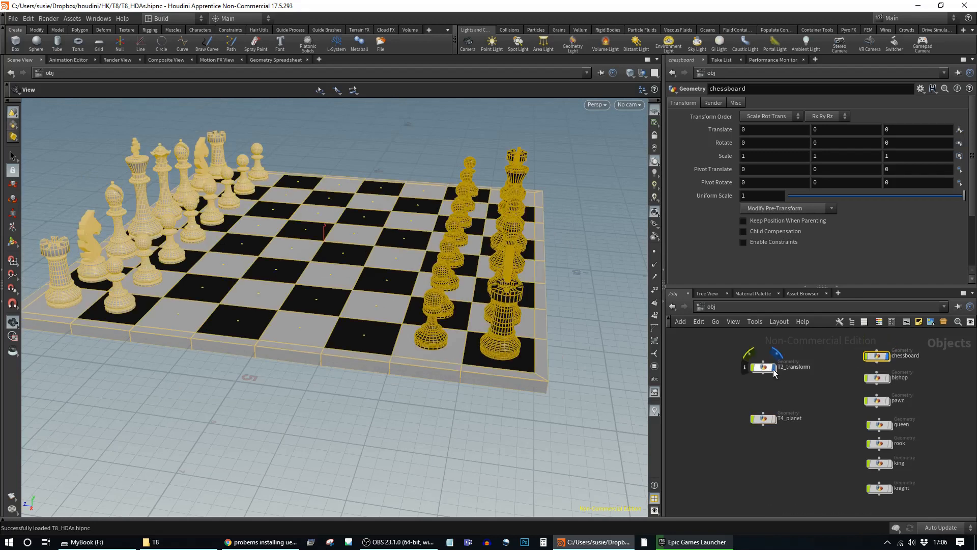
{"action": "left_click", "coordinate": [773, 369]}
{"action": "left_click", "coordinate": [888, 357]}
{"action": "double_click", "coordinate": [763, 366]}
{"action": "middle_click_drag", "start_coordinate": [924, 440], "coordinate": [915, 379]}
{"action": "scroll", "coordinate": [829, 418], "scroll_direction": "up", "scroll_amount": 1}
{"action": "scroll", "coordinate": [828, 417], "scroll_direction": "up", "scroll_amount": 2}
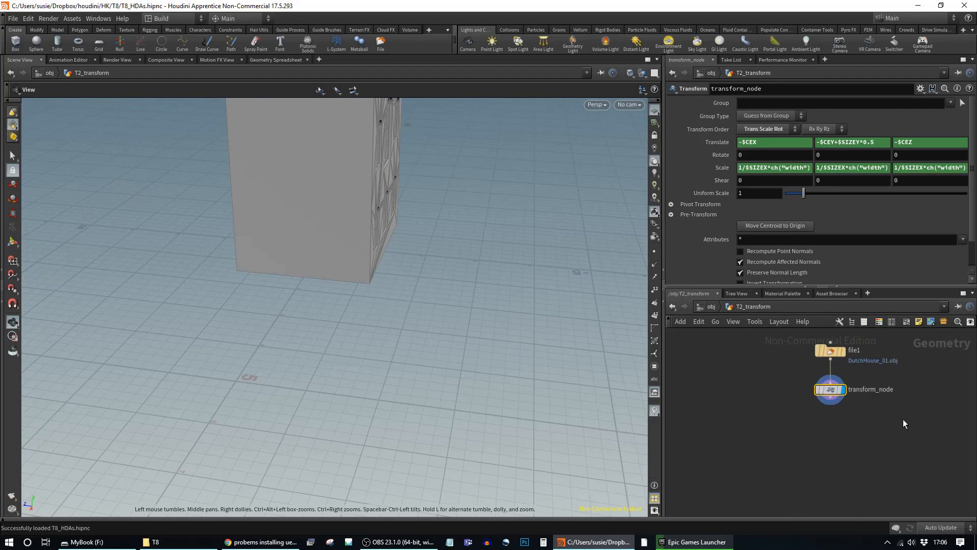
- Move transform_node slightly to the left beneath the file1 node in the network
{"action": "middle_click_drag", "start_coordinate": [903, 419], "coordinate": [844, 429]}
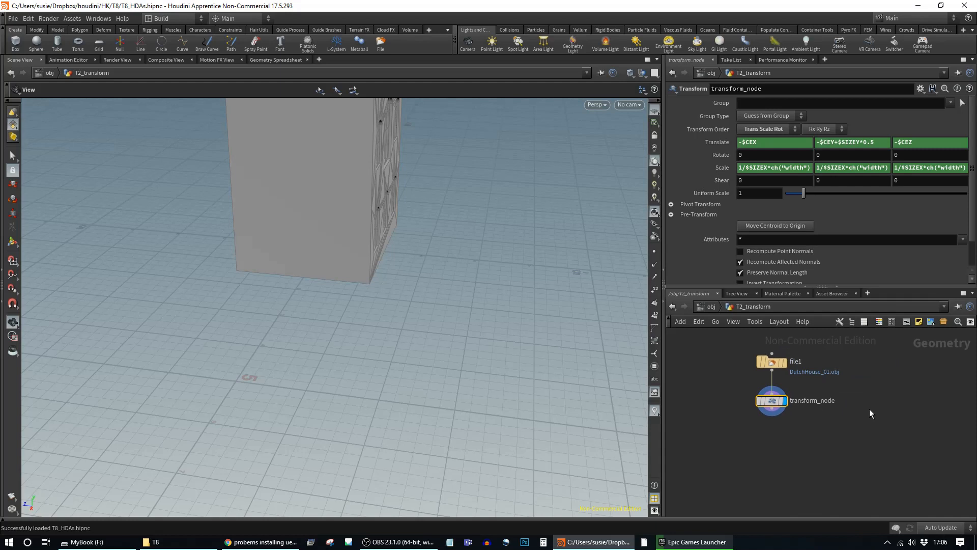
{"action": "scroll", "coordinate": [870, 412], "scroll_direction": "down", "scroll_amount": 3}
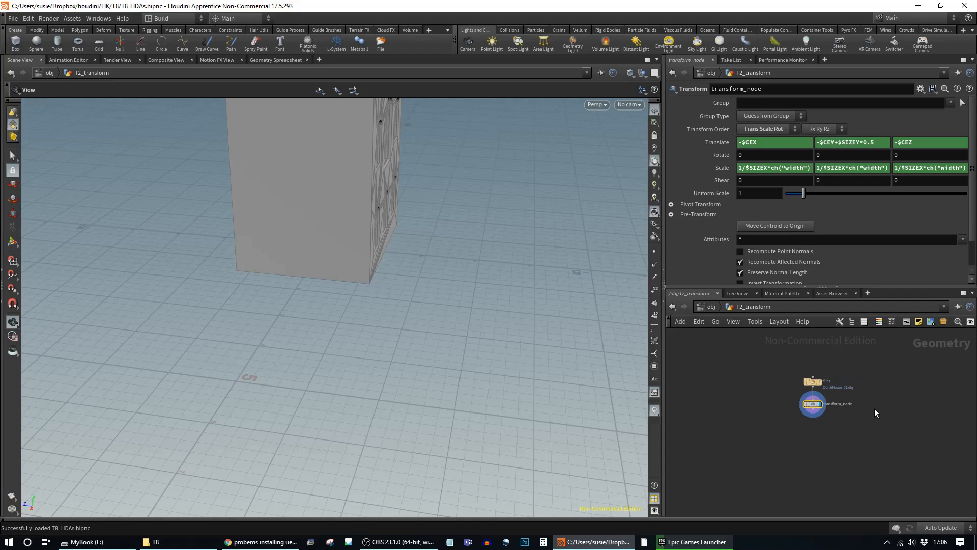
{"action": "middle_click_drag", "start_coordinate": [876, 436], "coordinate": [876, 404]}
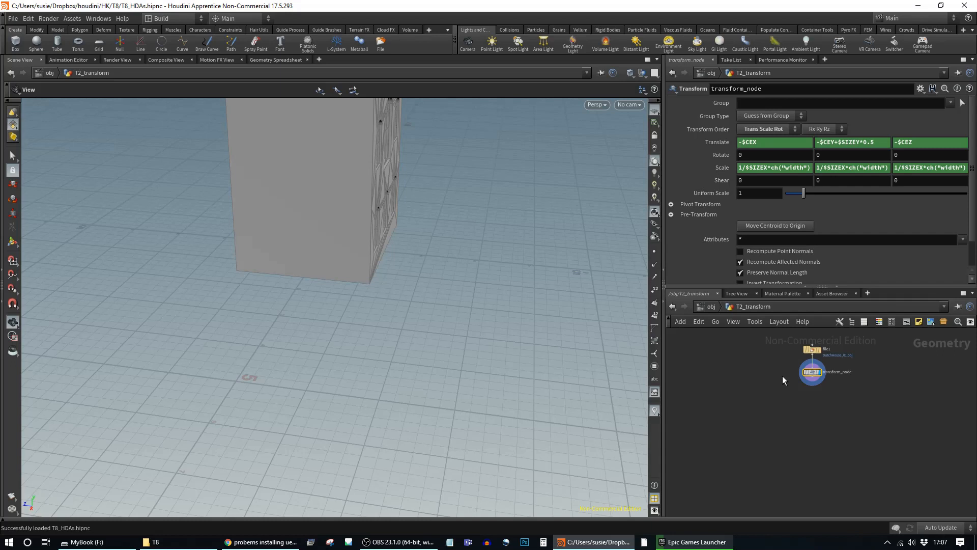
{"action": "scroll", "coordinate": [818, 414], "scroll_direction": "up", "scroll_amount": 5}
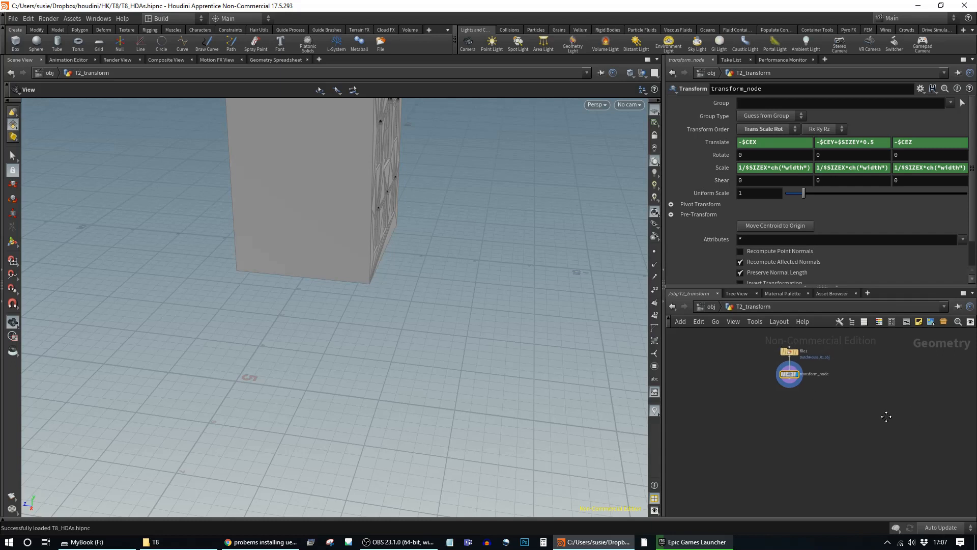
{"action": "middle_click_drag", "start_coordinate": [846, 382], "coordinate": [867, 428]}
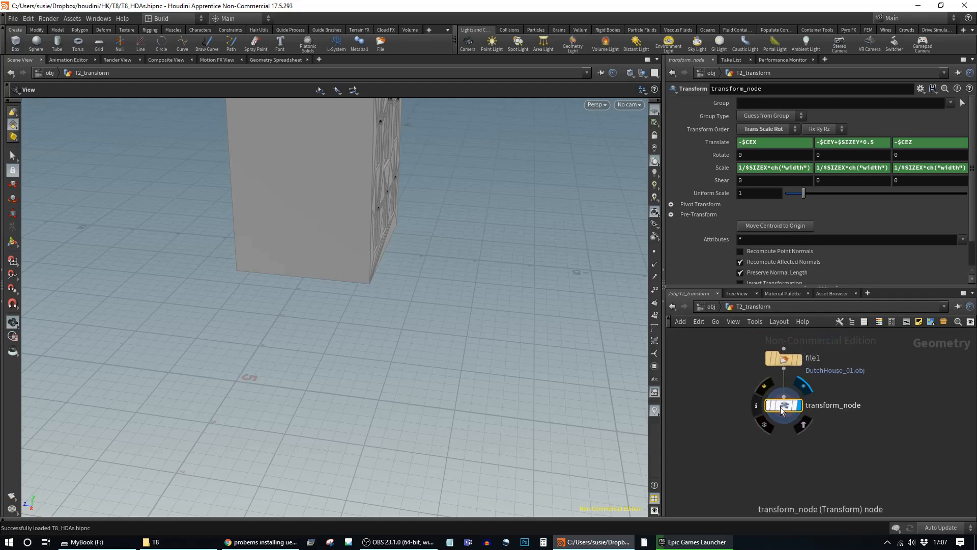
{"action": "left_click_drag", "start_coordinate": [777, 407], "coordinate": [758, 400]}
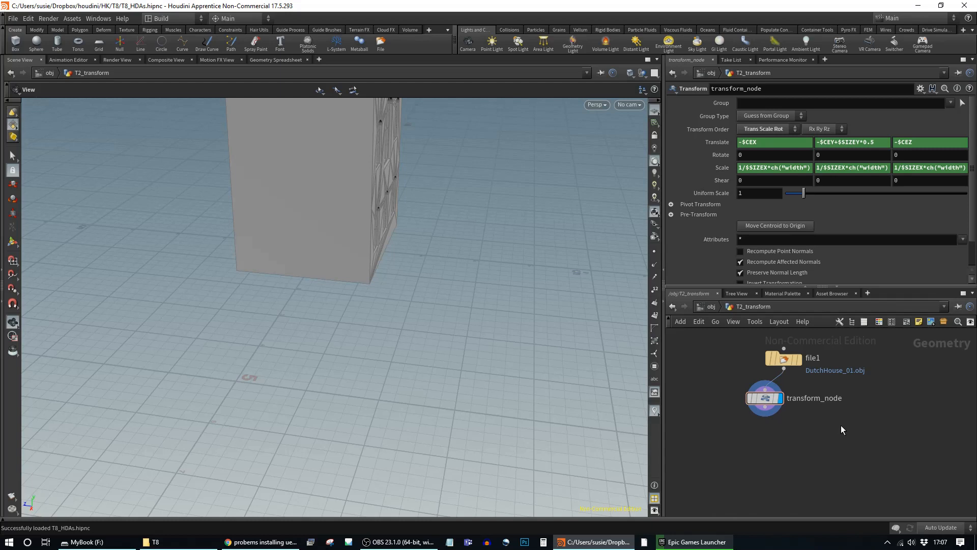
- Add a Platonic Solids primitive node on empty space to the right of transform_node, leaving it unconnected
{"action": "key", "text": "Tab"}
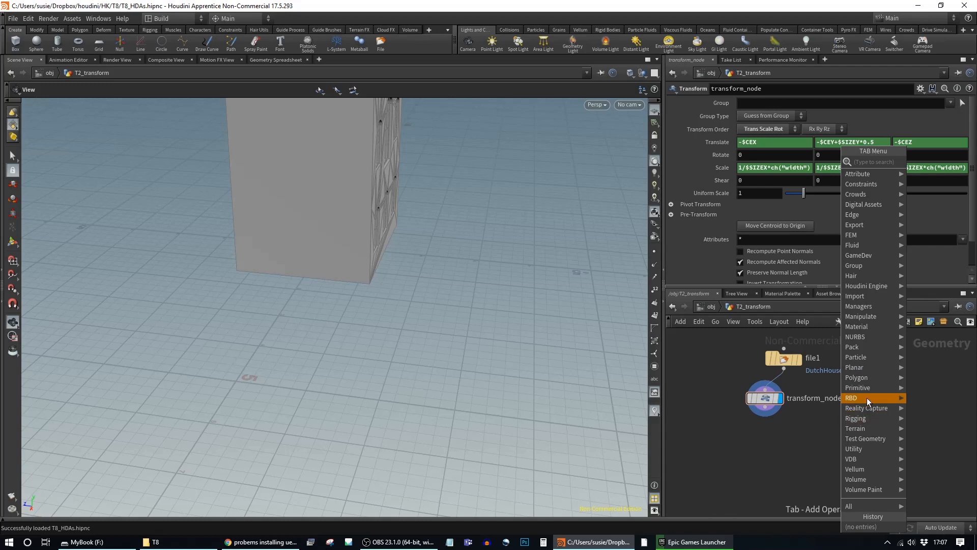
{"action": "mouse_move", "coordinate": [870, 385]}
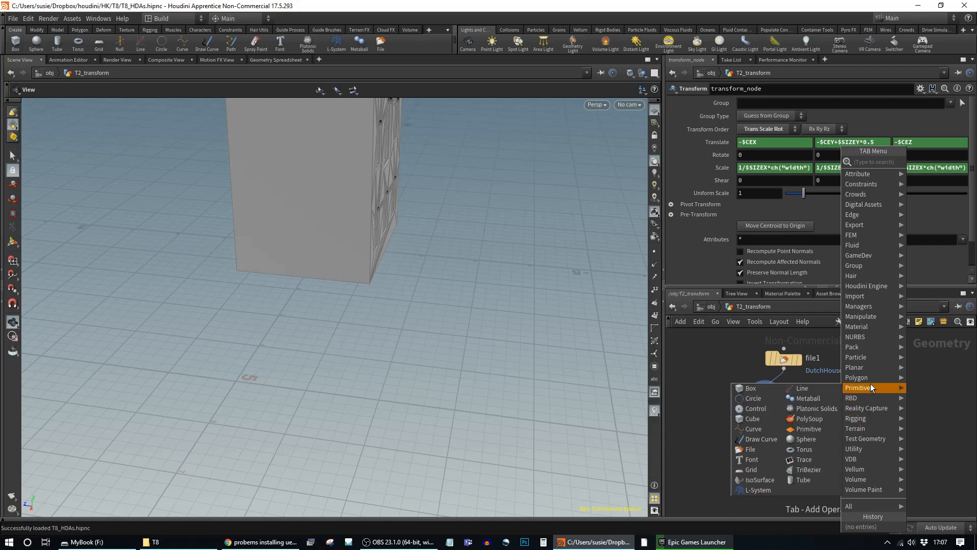
{"action": "left_click", "coordinate": [820, 408]}
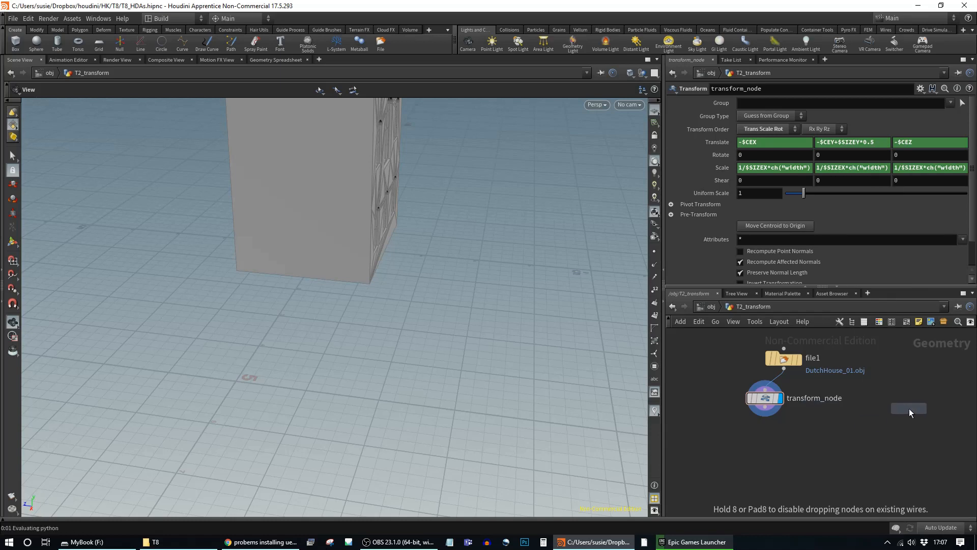
{"action": "left_click", "coordinate": [909, 408]}
{"action": "middle_click_drag", "start_coordinate": [829, 437], "coordinate": [723, 450]}
{"action": "left_click_drag", "start_coordinate": [811, 426], "coordinate": [875, 409]}
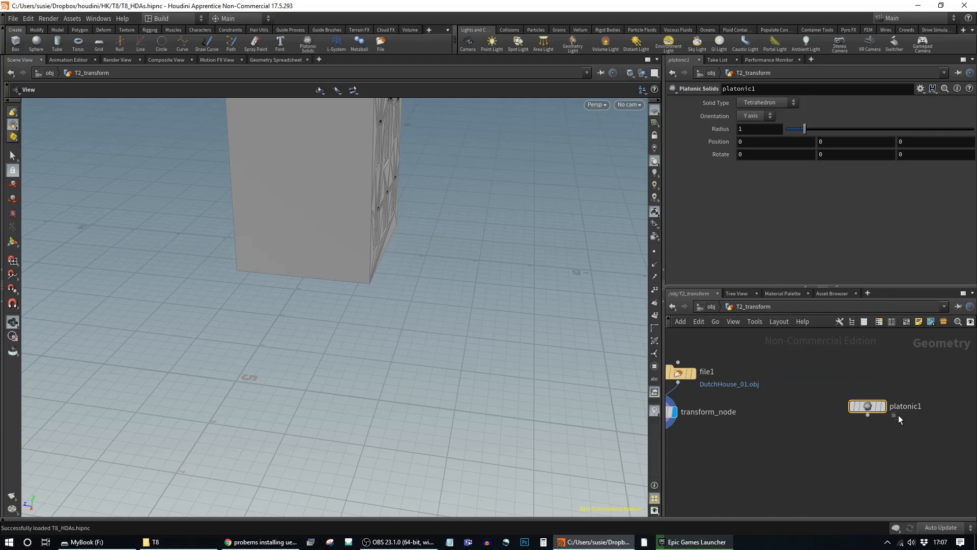
- Add a Box primitive node and place it above and to the right of the platonic1 node
{"action": "mouse_move", "coordinate": [893, 420]}
{"action": "key", "text": "Tab"}
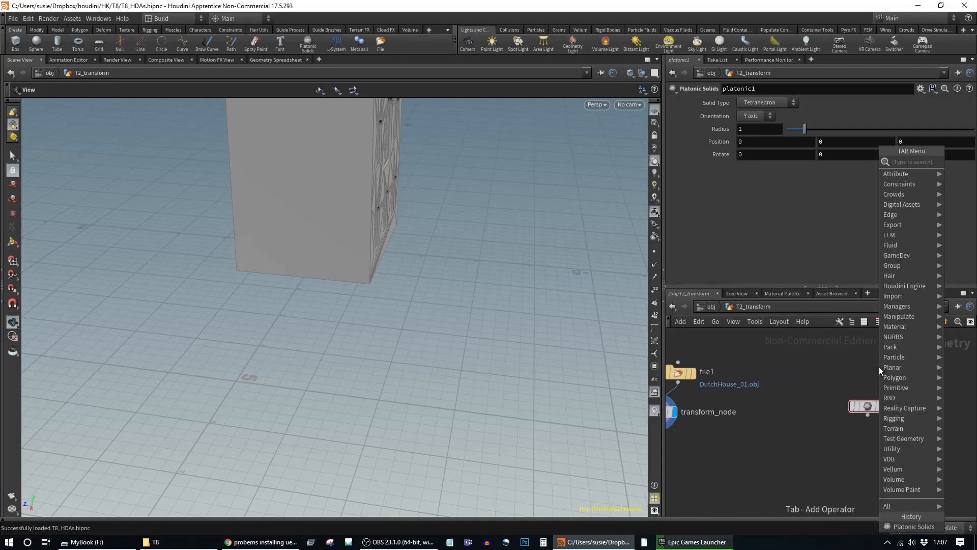
{"action": "mouse_move", "coordinate": [917, 388]}
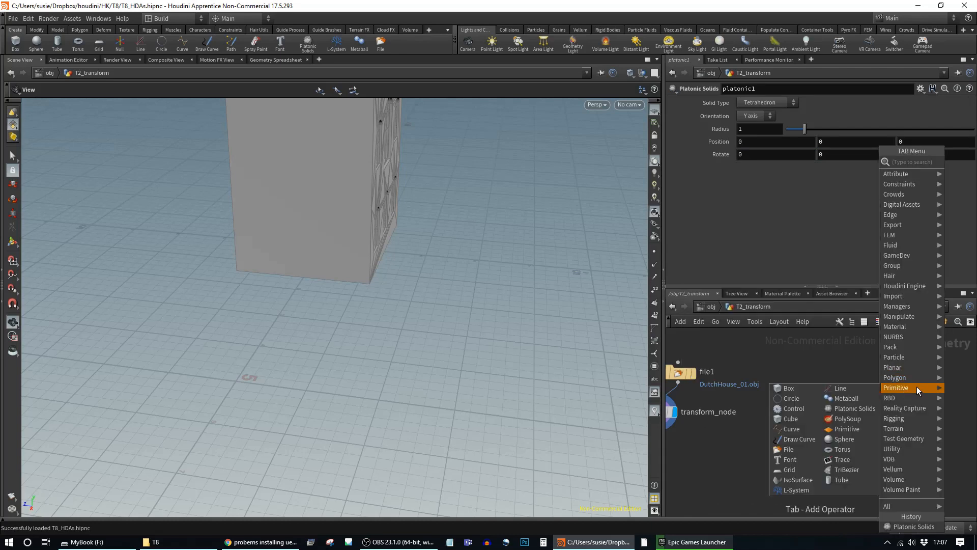
{"action": "left_click", "coordinate": [789, 388]}
{"action": "left_click", "coordinate": [822, 358]}
{"action": "left_click_drag", "start_coordinate": [820, 359], "coordinate": [926, 365]}
{"action": "middle_click_drag", "start_coordinate": [929, 438], "coordinate": [854, 476]}
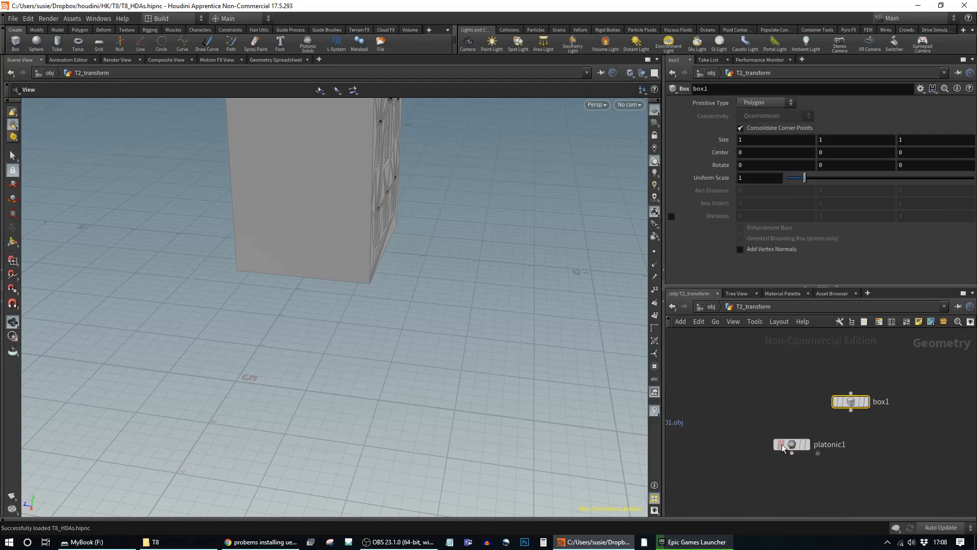
- Look inside the locked platonic1 node's internal network and return to the T2_transform level
{"action": "mouse_move", "coordinate": [790, 446]}
{"action": "left_click", "coordinate": [792, 445]}
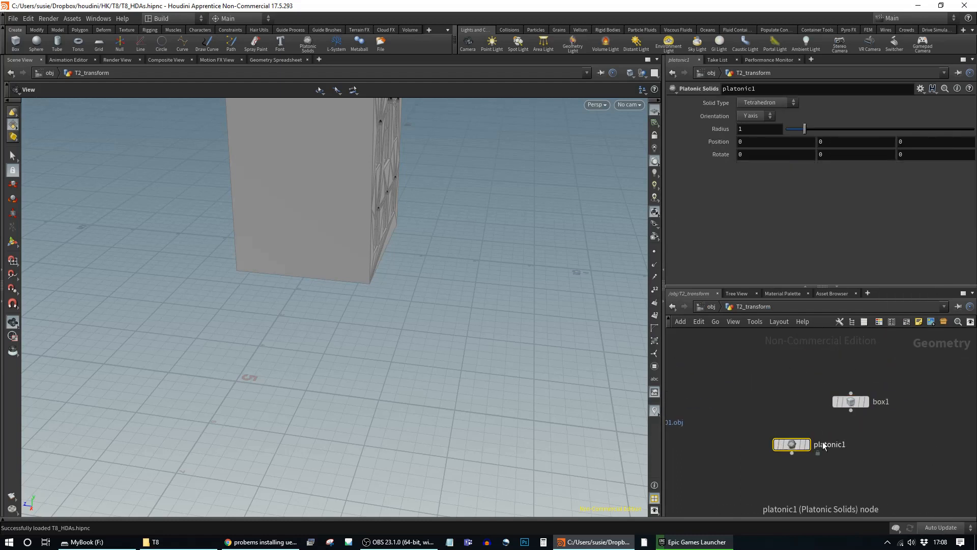
{"action": "double_click", "coordinate": [792, 445]}
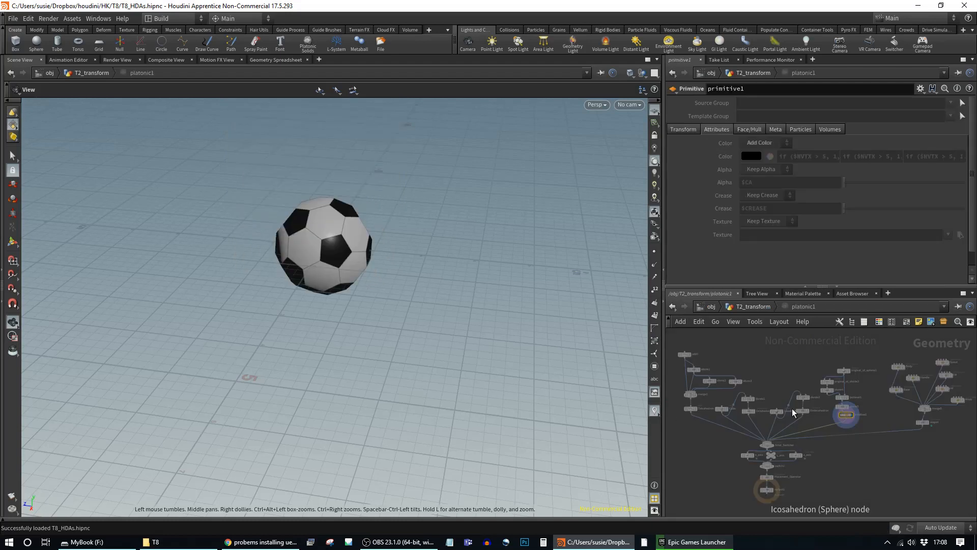
{"action": "left_click", "coordinate": [759, 308]}
- Space the box1 and platonic1 nodes apart and display the platonic solid in the scene
{"action": "left_click", "coordinate": [848, 400]}
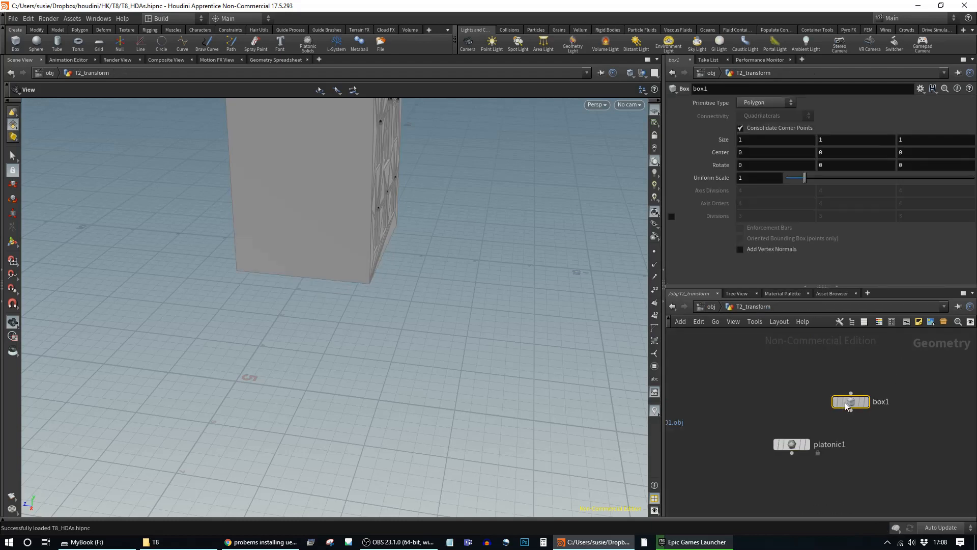
{"action": "left_click_drag", "start_coordinate": [846, 397], "coordinate": [913, 376]}
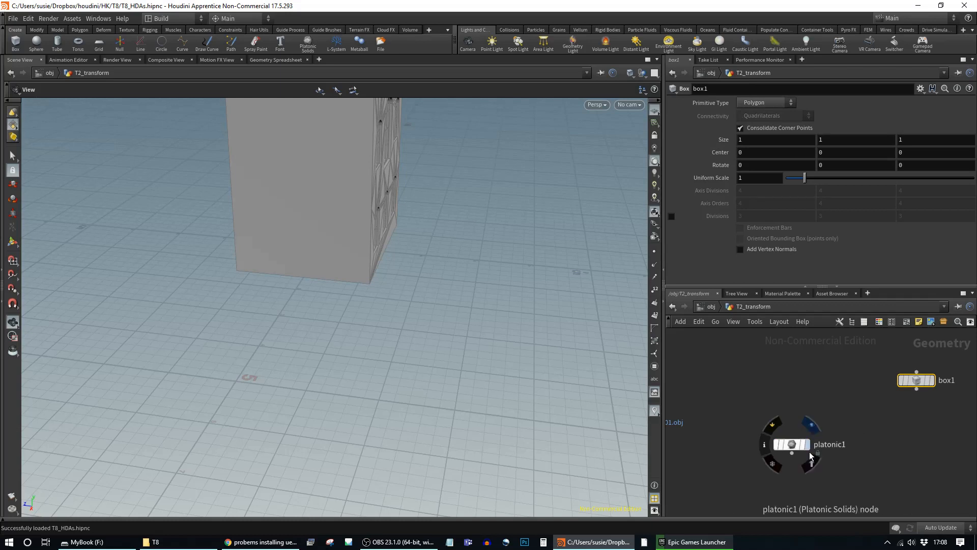
{"action": "left_click", "coordinate": [809, 444]}
{"action": "left_click_drag", "start_coordinate": [797, 446], "coordinate": [802, 399]}
{"action": "left_click", "coordinate": [803, 398]}
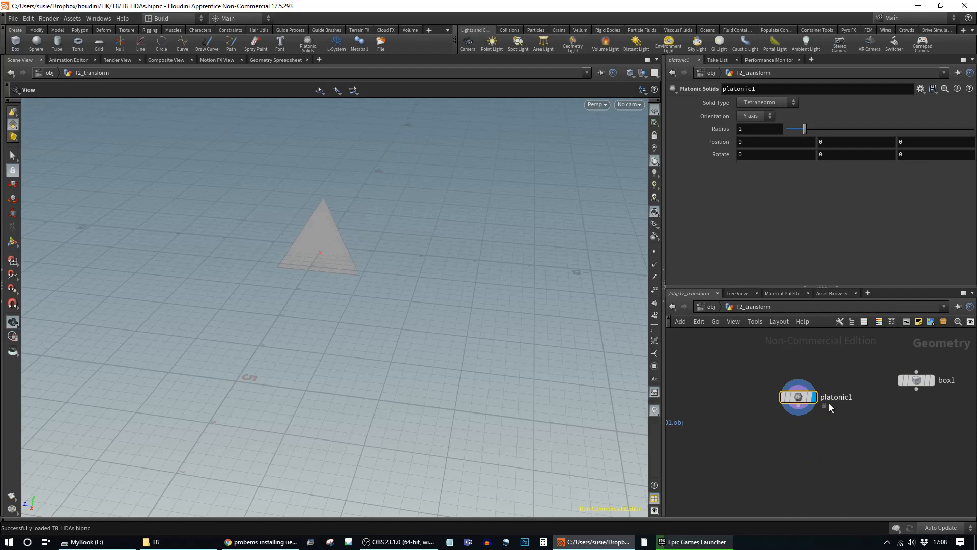
- Allow editing of the platonic1 node's contents, then inspect its unlocked internal network
{"action": "right_click", "coordinate": [800, 397]}
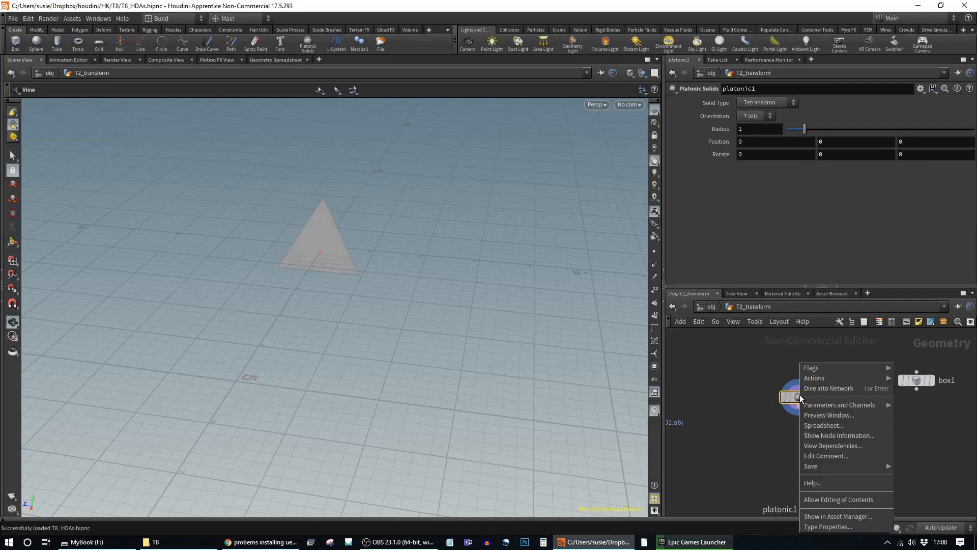
{"action": "left_click", "coordinate": [875, 499]}
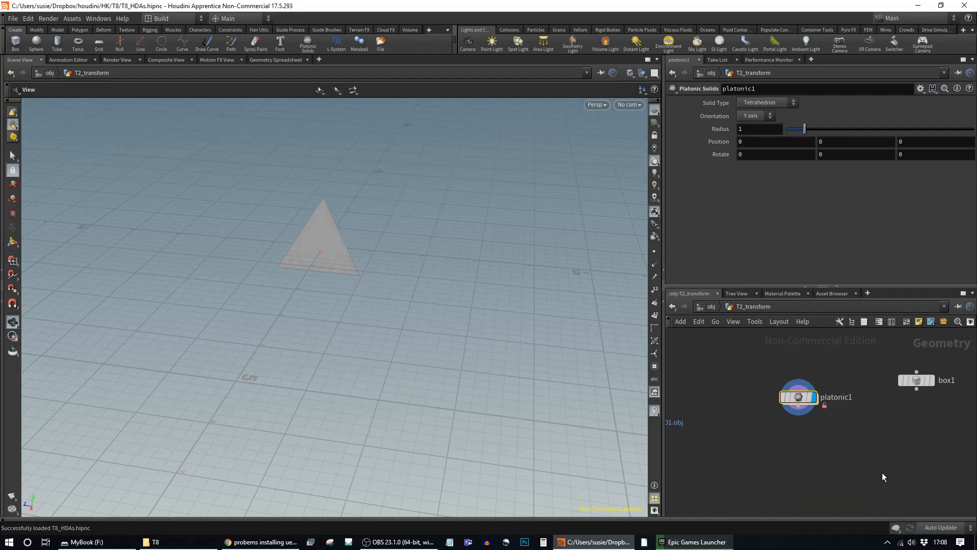
{"action": "double_click", "coordinate": [798, 397]}
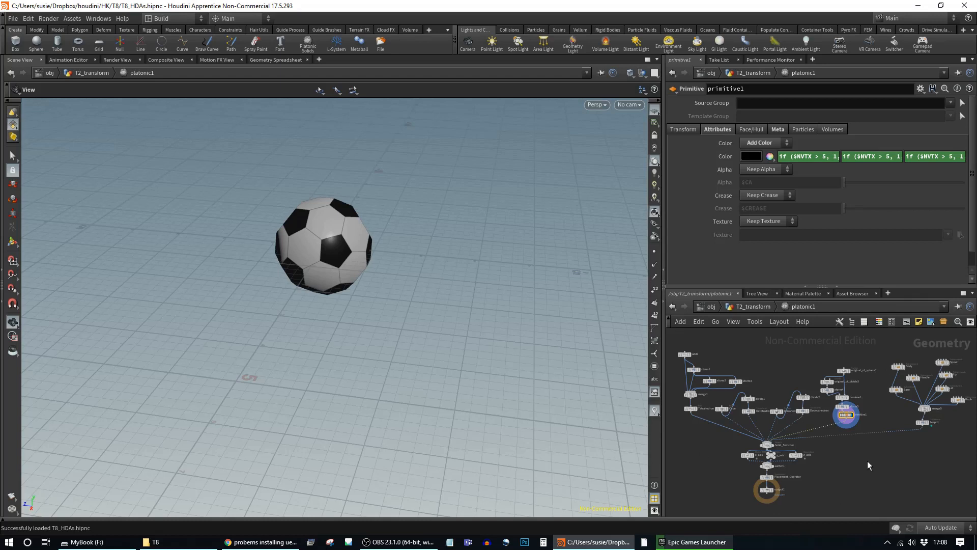
{"action": "middle_click_drag", "start_coordinate": [850, 478], "coordinate": [882, 431]}
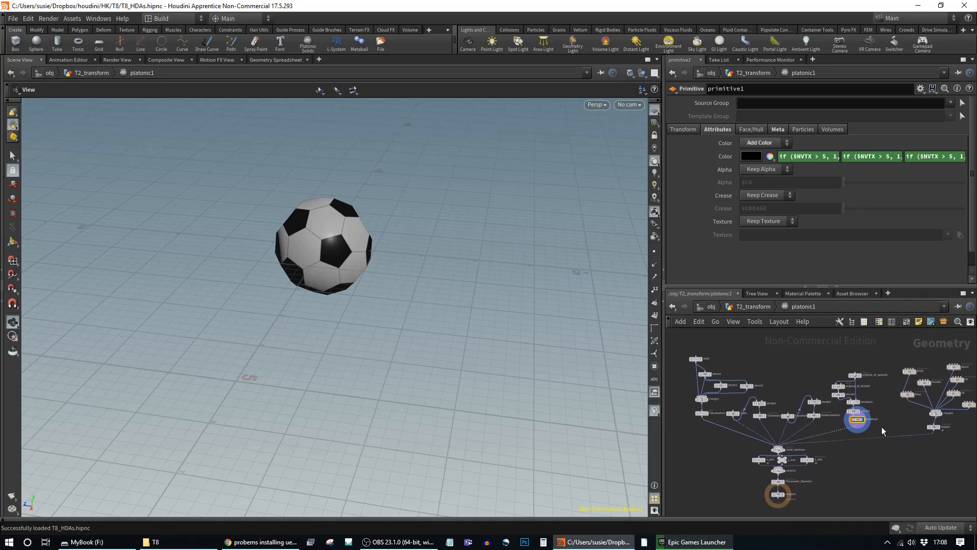
{"action": "left_click", "coordinate": [754, 306]}
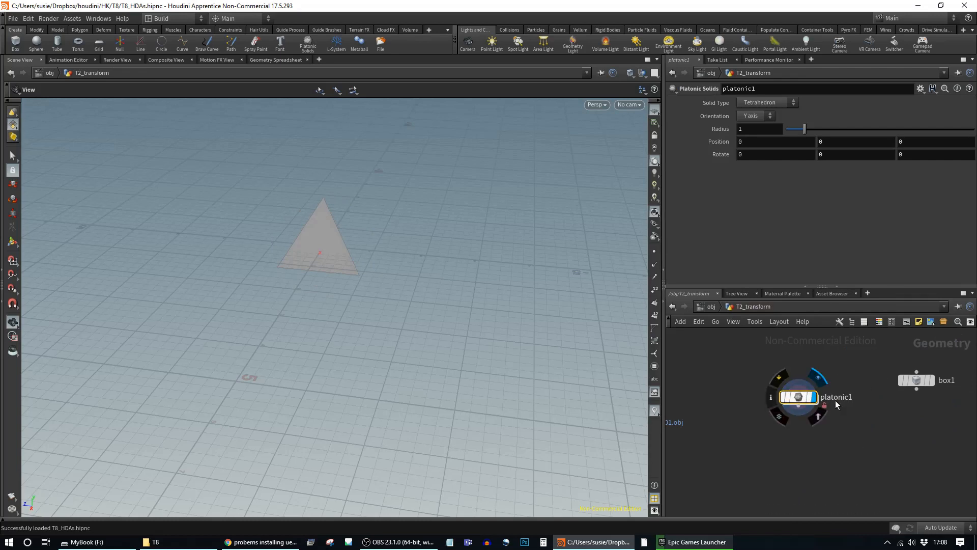
- Revisit platonic1's internal network with widened parameter and network panes, then move the node further away from box1
{"action": "mouse_move", "coordinate": [797, 395]}
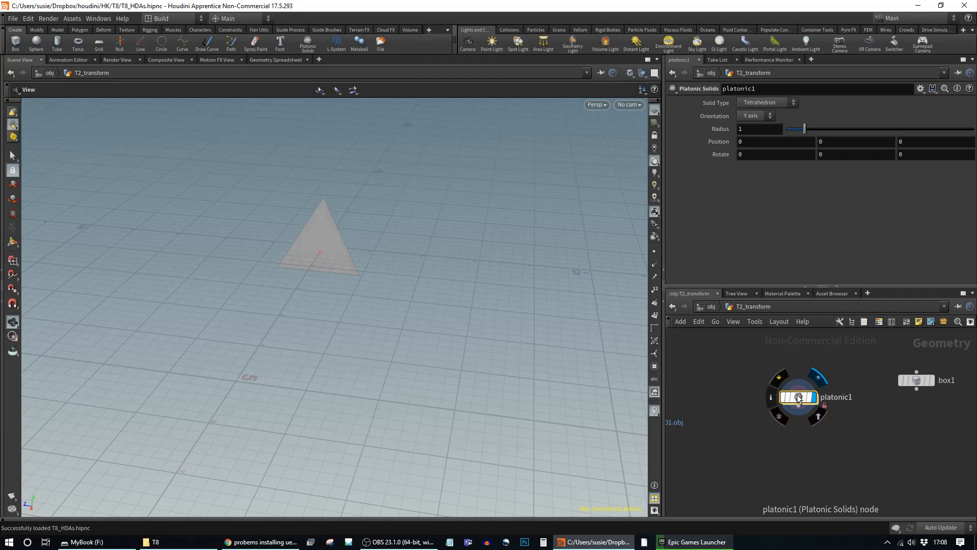
{"action": "double_click", "coordinate": [799, 397]}
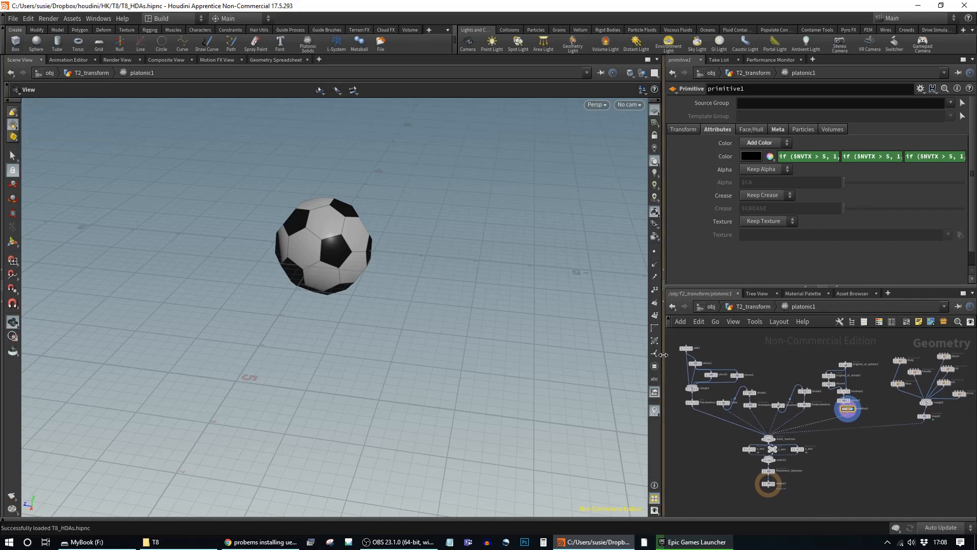
{"action": "left_click_drag", "start_coordinate": [666, 353], "coordinate": [598, 356]}
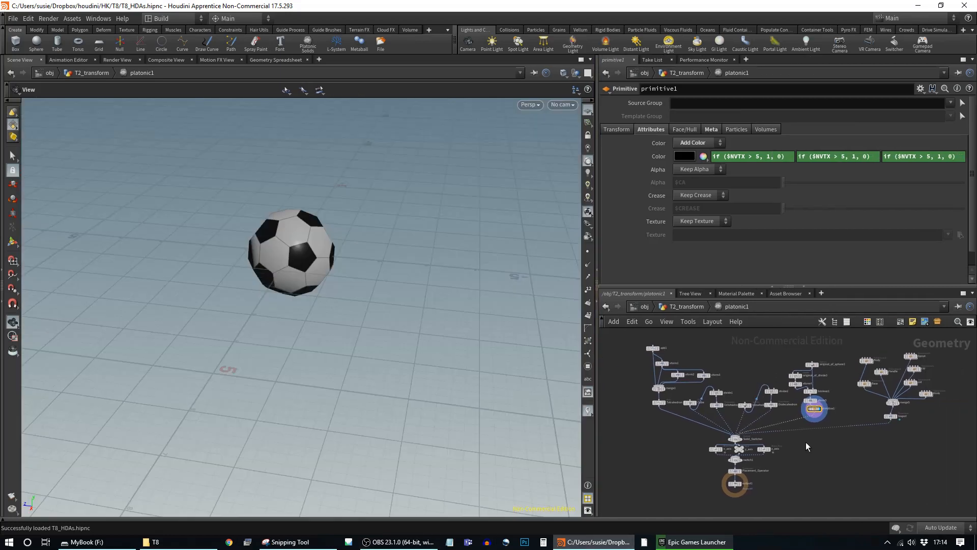
{"action": "left_click", "coordinate": [687, 306]}
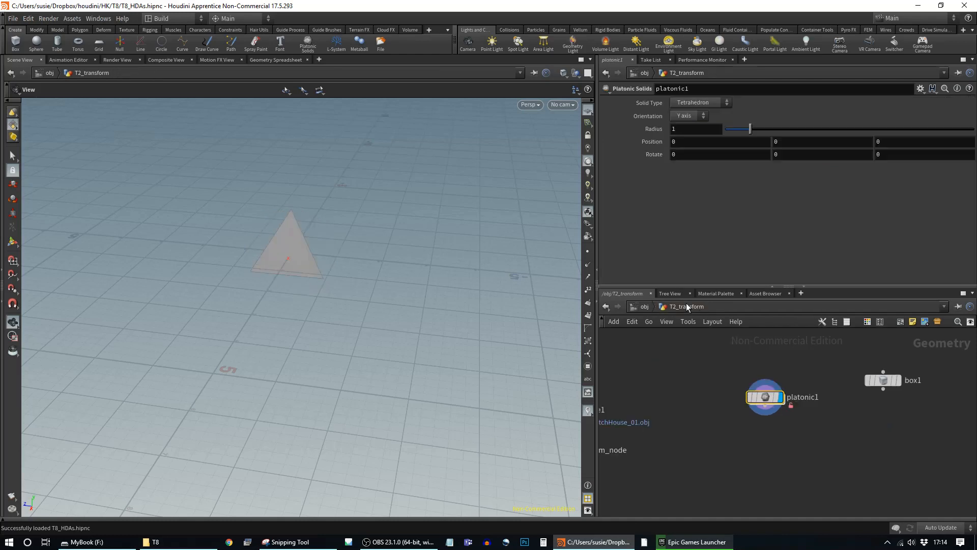
{"action": "left_click_drag", "start_coordinate": [759, 398], "coordinate": [700, 371]}
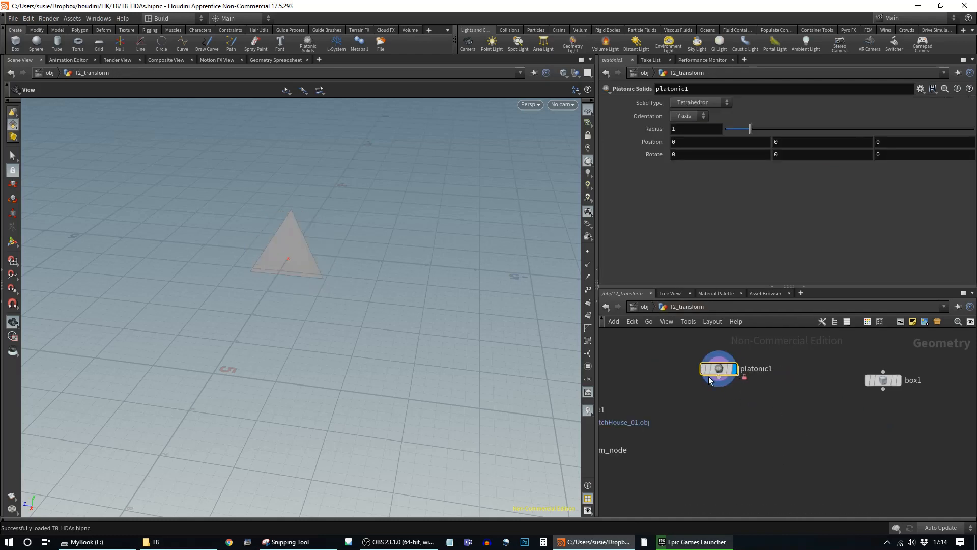
- Try the platonic1 solid types Cube, Octahedron, Icosahedron, Soccer Ball and Utah Teapot in turn
{"action": "left_click", "coordinate": [725, 102]}
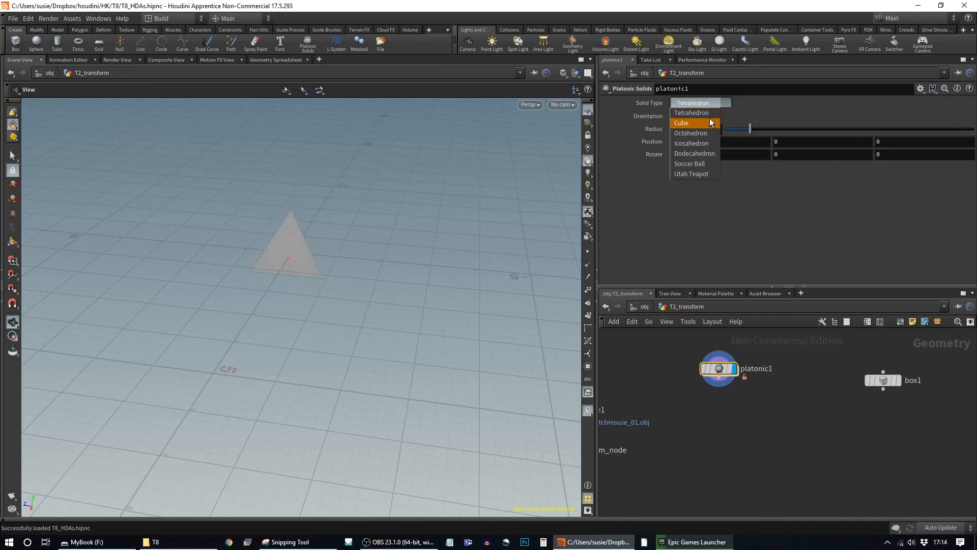
{"action": "left_click", "coordinate": [709, 118]}
{"action": "left_click", "coordinate": [716, 102]}
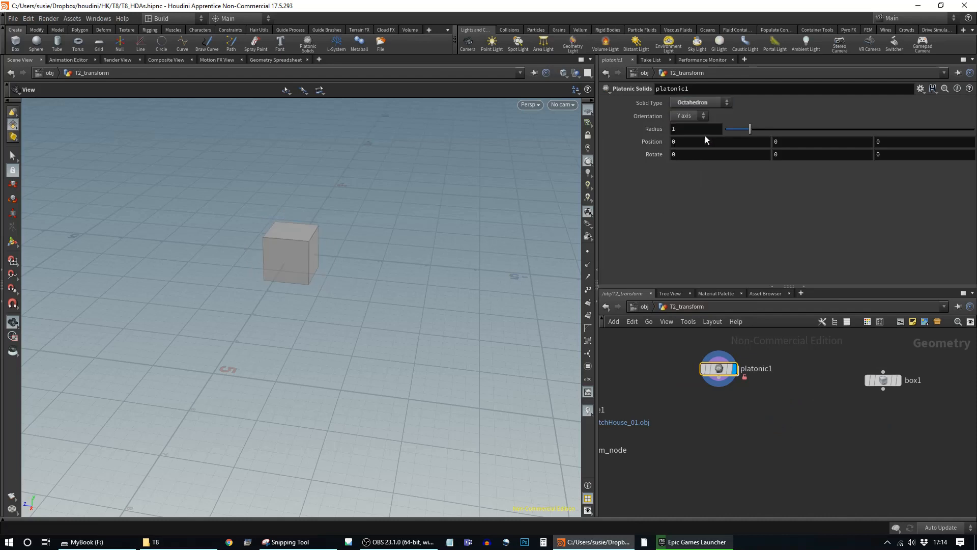
{"action": "left_click", "coordinate": [705, 134]}
{"action": "left_click", "coordinate": [714, 103]}
{"action": "left_click", "coordinate": [704, 144]}
{"action": "left_click", "coordinate": [713, 102]}
{"action": "left_click", "coordinate": [706, 164]}
{"action": "left_click", "coordinate": [713, 103]}
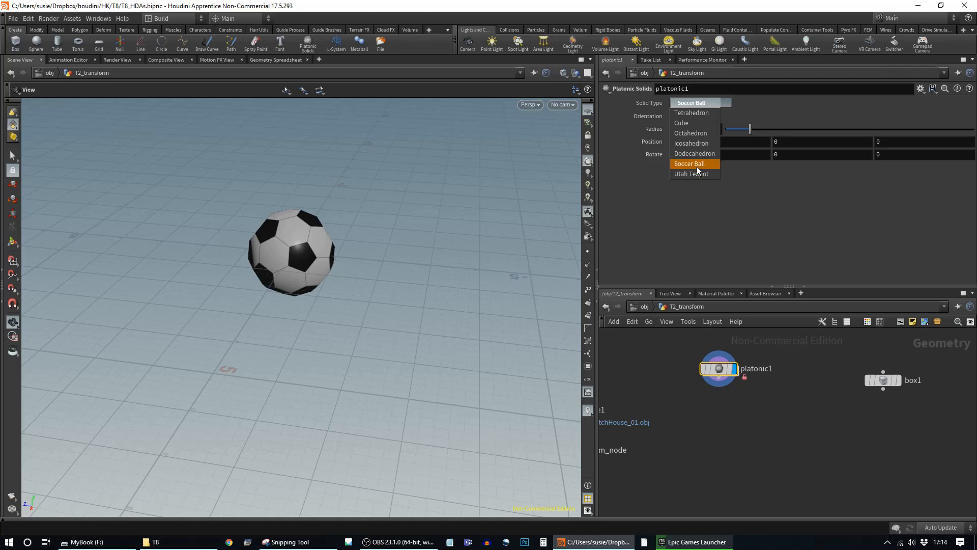
{"action": "left_click", "coordinate": [697, 176]}
- Try the X axis orientation on the teapot and set it back to Y axis
{"action": "left_click", "coordinate": [698, 115]}
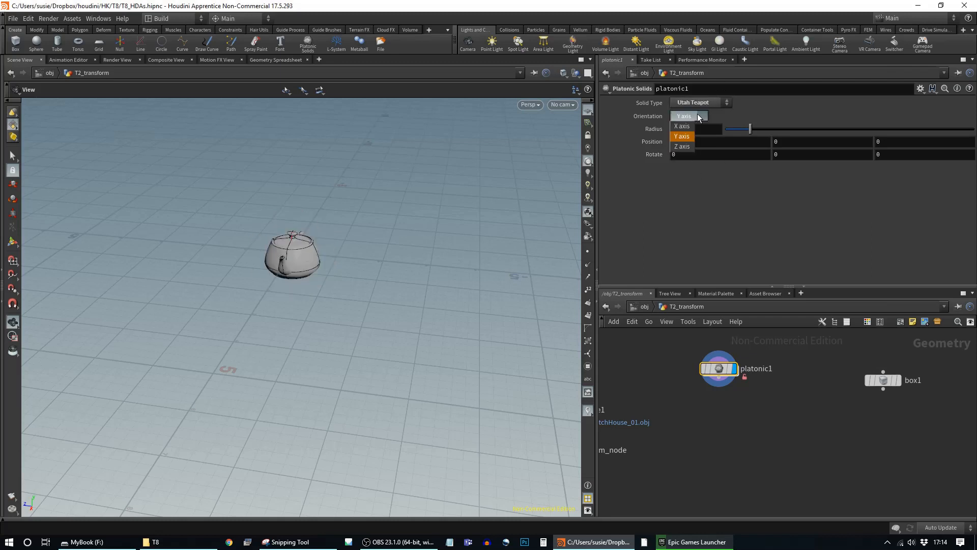
{"action": "left_click", "coordinate": [687, 128]}
{"action": "left_click", "coordinate": [690, 117]}
{"action": "left_click", "coordinate": [685, 136]}
- Increase the platonic solid's radius to 1.56 and set its solid type to Tetrahedron
{"action": "mouse_move", "coordinate": [751, 129]}
{"action": "left_mouse_down"}
{"action": "mouse_move", "coordinate": [841, 130]}
{"action": "mouse_move", "coordinate": [764, 130]}
{"action": "left_mouse_up"}
{"action": "left_click", "coordinate": [699, 102]}
{"action": "left_click", "coordinate": [698, 112]}
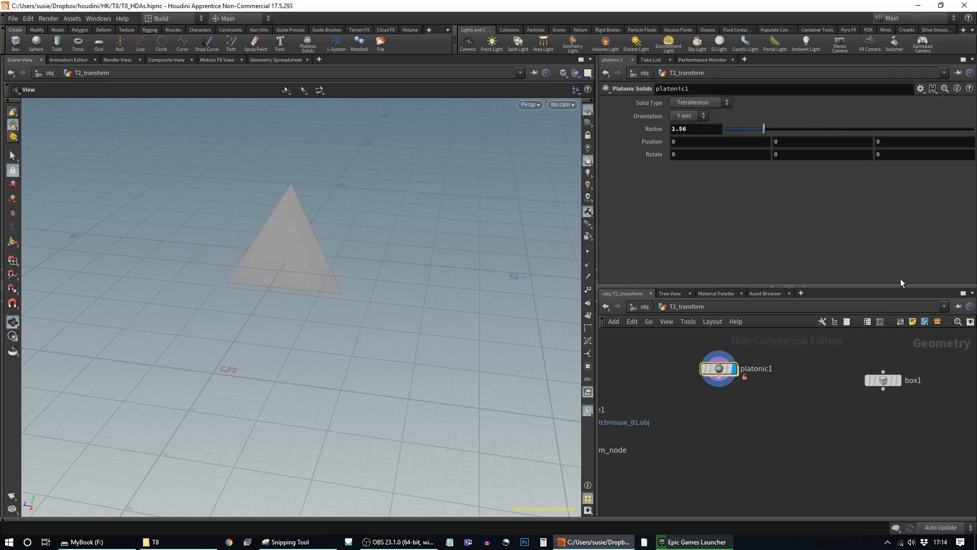
- Enter platonic1's internal network, then display the output1 node and open its parameters
{"action": "double_click", "coordinate": [719, 369]}
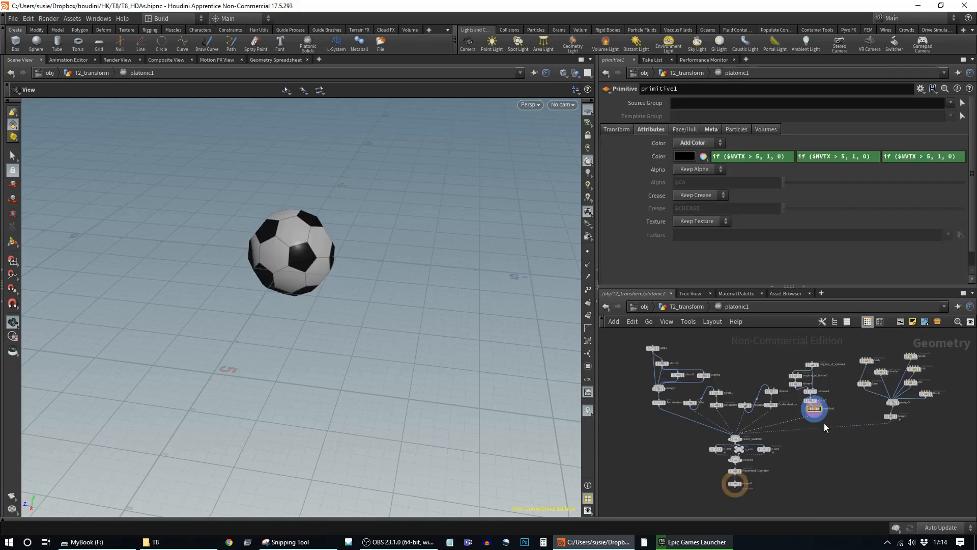
{"action": "middle_click_drag", "start_coordinate": [731, 489], "coordinate": [747, 459]}
{"action": "scroll", "coordinate": [747, 458], "scroll_direction": "up", "scroll_amount": 5}
{"action": "left_click", "coordinate": [768, 446]}
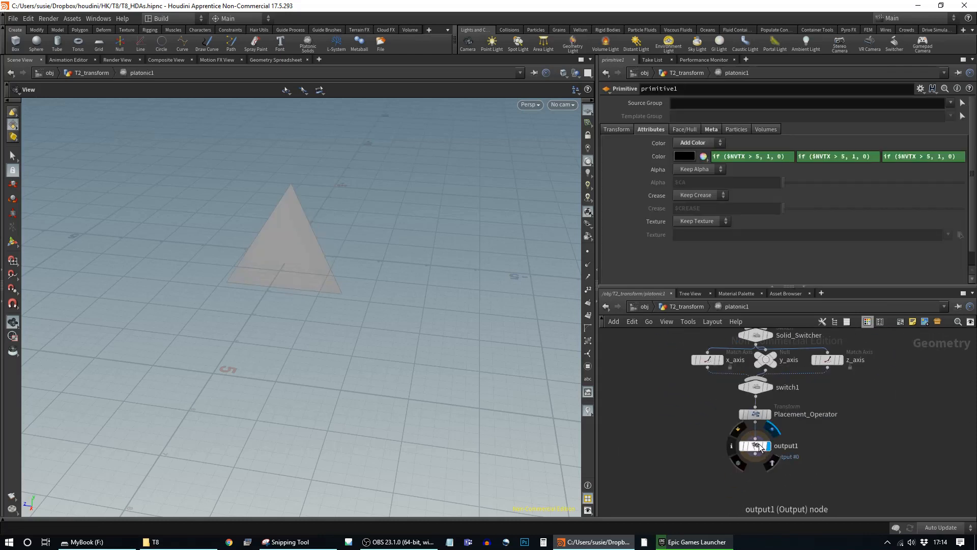
{"action": "left_click", "coordinate": [757, 446]}
- Display the Tetrahedron node's geometry and open its polygon parameters
{"action": "middle_click_drag", "start_coordinate": [905, 337], "coordinate": [900, 440]}
{"action": "middle_click_drag", "start_coordinate": [867, 395], "coordinate": [918, 468]}
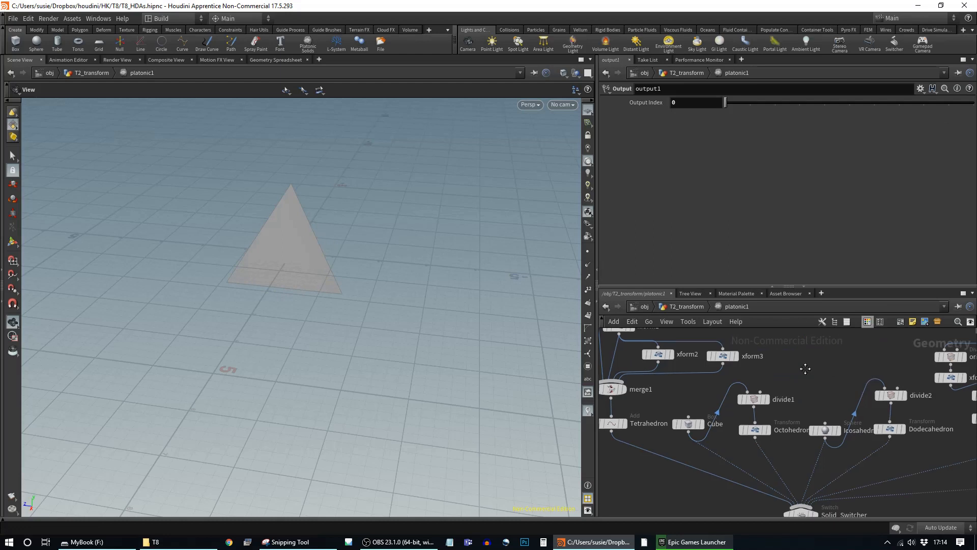
{"action": "middle_click_drag", "start_coordinate": [804, 368], "coordinate": [857, 444]}
{"action": "middle_click_drag", "start_coordinate": [738, 368], "coordinate": [795, 355]}
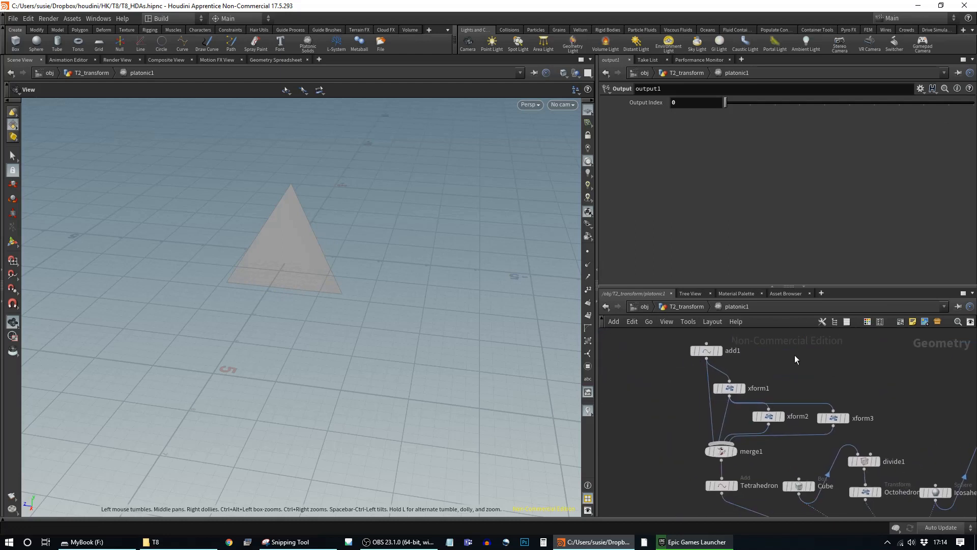
{"action": "middle_click_drag", "start_coordinate": [773, 472], "coordinate": [740, 443]}
{"action": "left_click", "coordinate": [704, 440]}
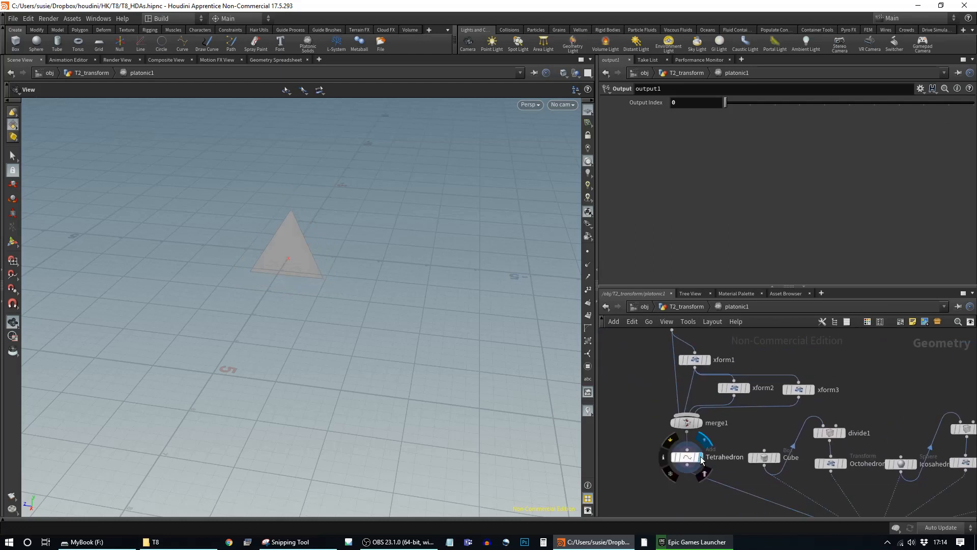
{"action": "left_click", "coordinate": [689, 461]}
- Display the add1 node at the start of the tetrahedron branch with point markers shown in the viewport
{"action": "middle_click_drag", "start_coordinate": [708, 320], "coordinate": [703, 359]}
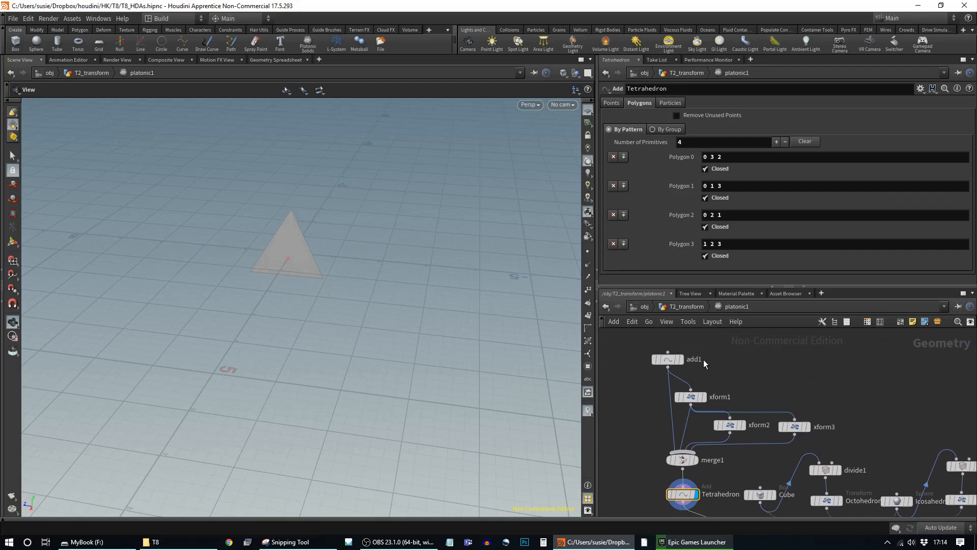
{"action": "left_click", "coordinate": [681, 360]}
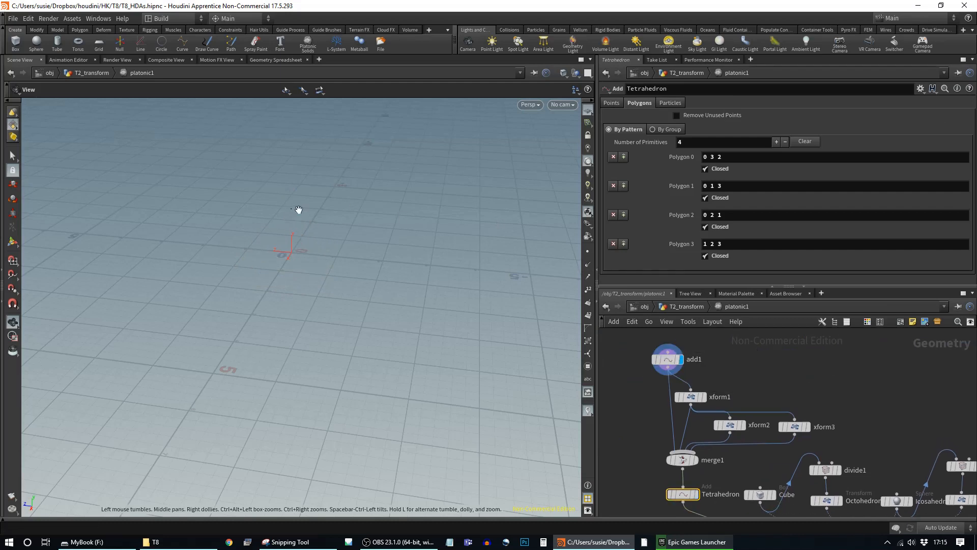
{"action": "middle_click_drag", "start_coordinate": [312, 210], "coordinate": [384, 284]}
{"action": "scroll", "coordinate": [384, 284], "scroll_direction": "up", "scroll_amount": 3}
- Display the xform1, xform2, xform3 and merge1 nodes in turn to examine how the tetrahedron's points are built
{"action": "middle_click_drag", "start_coordinate": [820, 416], "coordinate": [798, 372]}
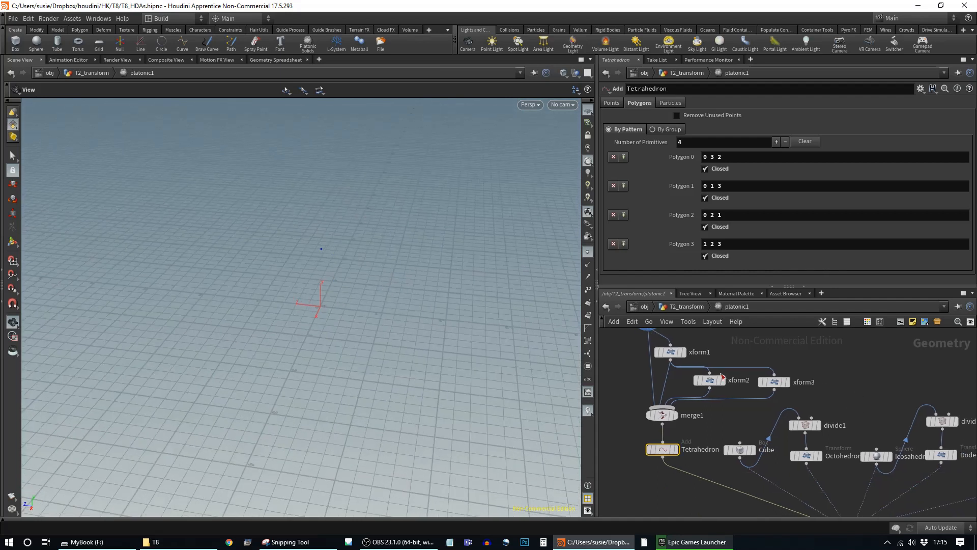
{"action": "left_click", "coordinate": [685, 352]}
{"action": "left_click", "coordinate": [724, 381]}
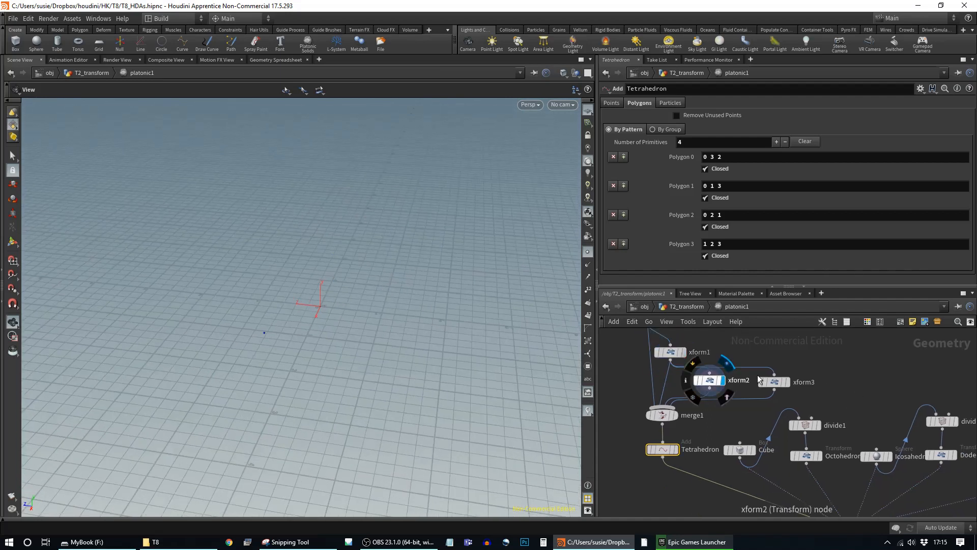
{"action": "left_click", "coordinate": [788, 381]}
{"action": "left_click", "coordinate": [675, 416]}
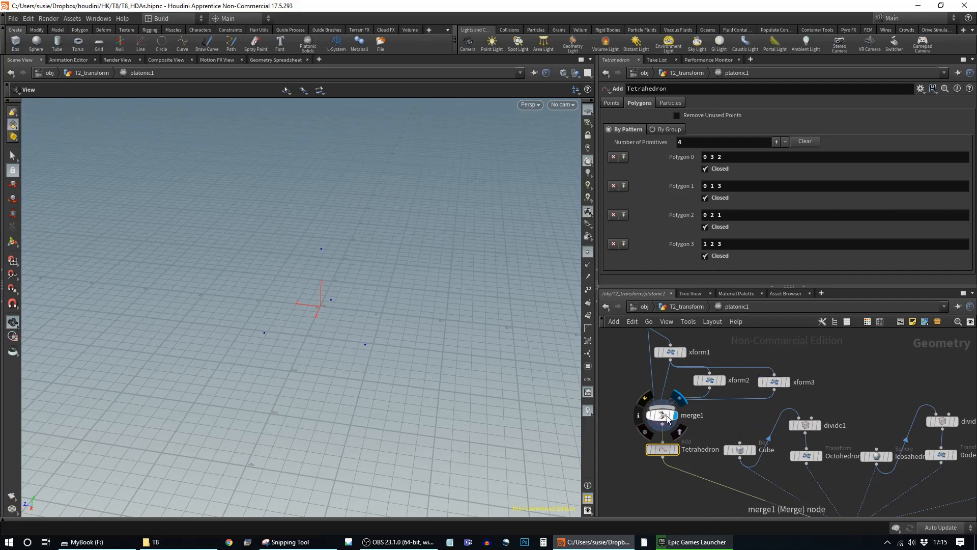
{"action": "left_click", "coordinate": [663, 415]}
- Display the Tetrahedron node again and examine its closed faces from a lower viewing angle
{"action": "left_click", "coordinate": [674, 450]}
{"action": "left_click", "coordinate": [663, 450]}
{"action": "left_click_drag", "start_coordinate": [298, 349], "coordinate": [467, 275]}
{"action": "left_click_drag", "start_coordinate": [273, 473], "coordinate": [217, 463]}
{"action": "middle_click_drag", "start_coordinate": [343, 406], "coordinate": [397, 408]}
{"action": "right_click_drag", "start_coordinate": [396, 408], "coordinate": [393, 414]}
- Display the Cube node and the divide1 node derived from it, and inspect divide1's parameters
{"action": "middle_click_drag", "start_coordinate": [864, 413], "coordinate": [806, 384]}
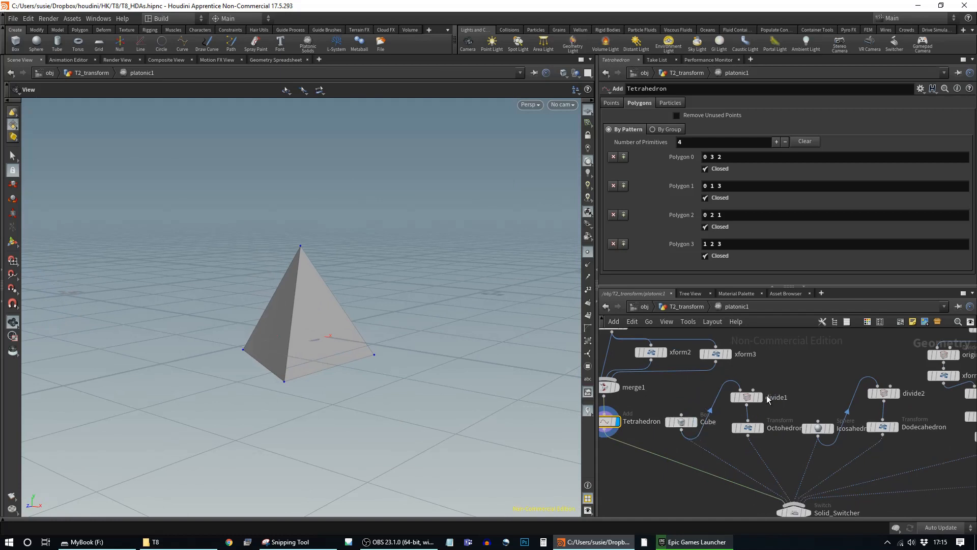
{"action": "left_click", "coordinate": [695, 422]}
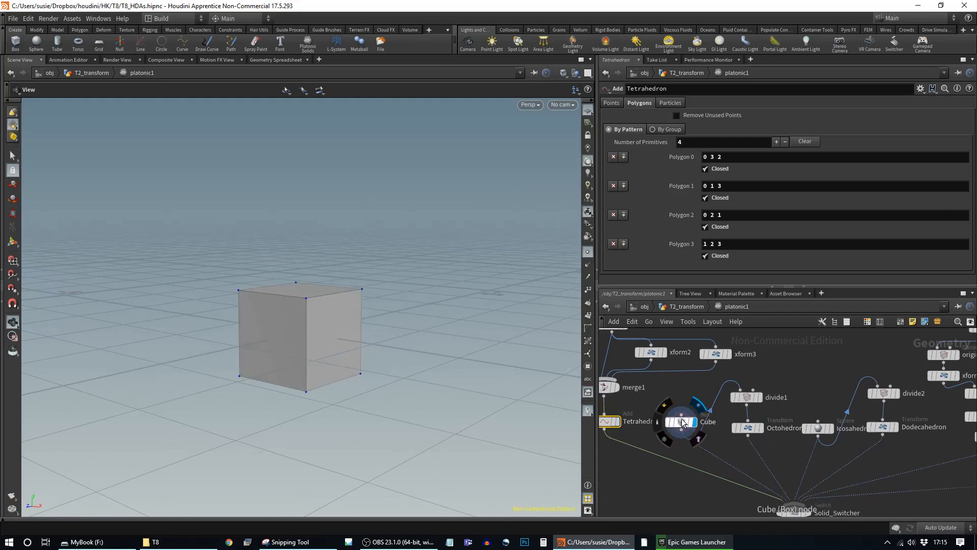
{"action": "left_click", "coordinate": [761, 398]}
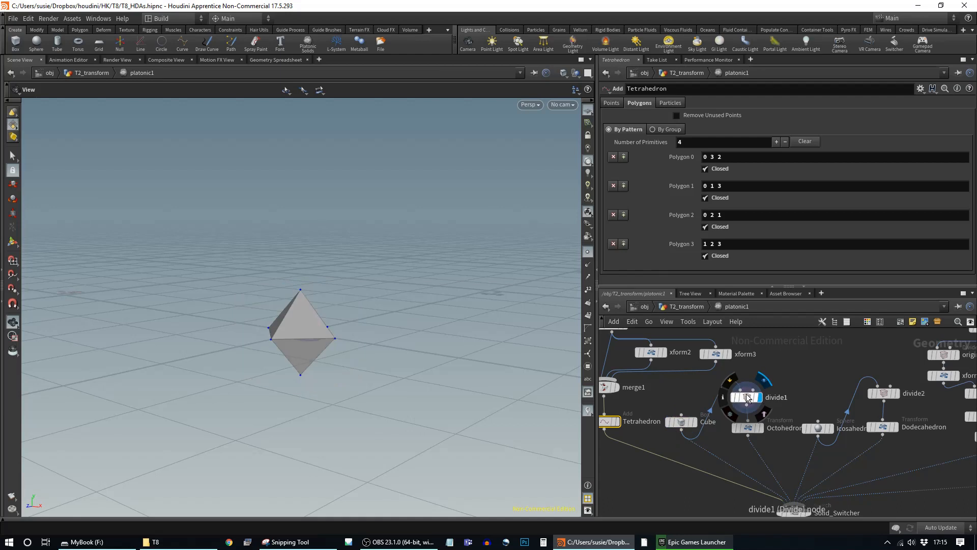
{"action": "left_click", "coordinate": [747, 397]}
{"action": "left_click_drag", "start_coordinate": [387, 316], "coordinate": [352, 321]}
- Display the Octohedron transform node and inspect its scale parameters and geometry
{"action": "left_click", "coordinate": [761, 428]}
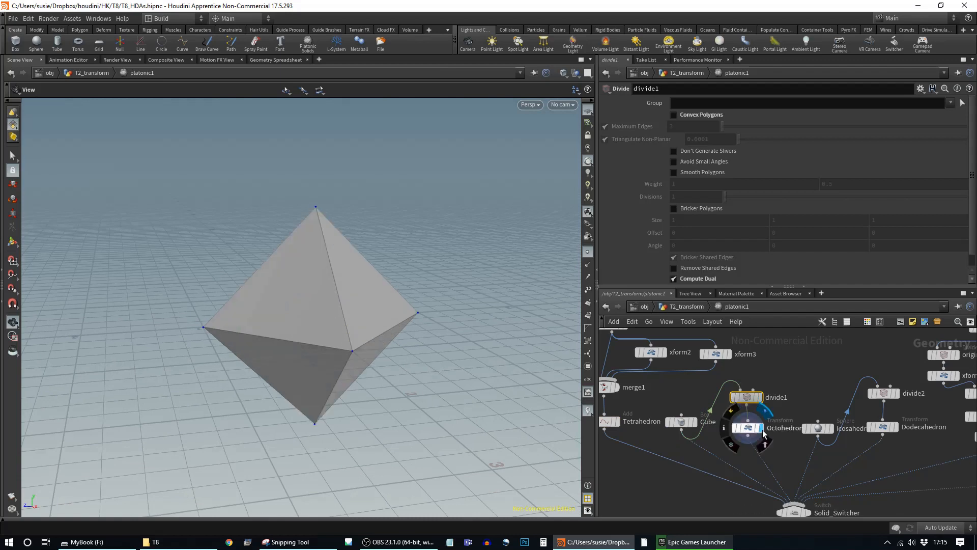
{"action": "left_click", "coordinate": [746, 428]}
{"action": "left_click_drag", "start_coordinate": [372, 412], "coordinate": [370, 412]}
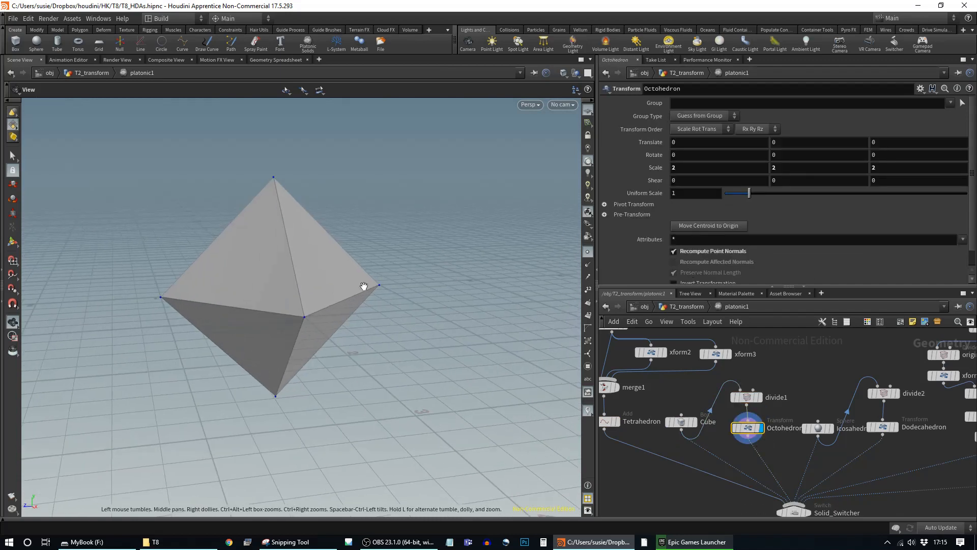
{"action": "scroll", "coordinate": [853, 488], "scroll_direction": "down", "scroll_amount": 1}
- Display the Icosahedron, Dodecahedron and teapot nodes in turn and open the teapot's transform parameters
{"action": "middle_click_drag", "start_coordinate": [873, 506], "coordinate": [815, 472]}
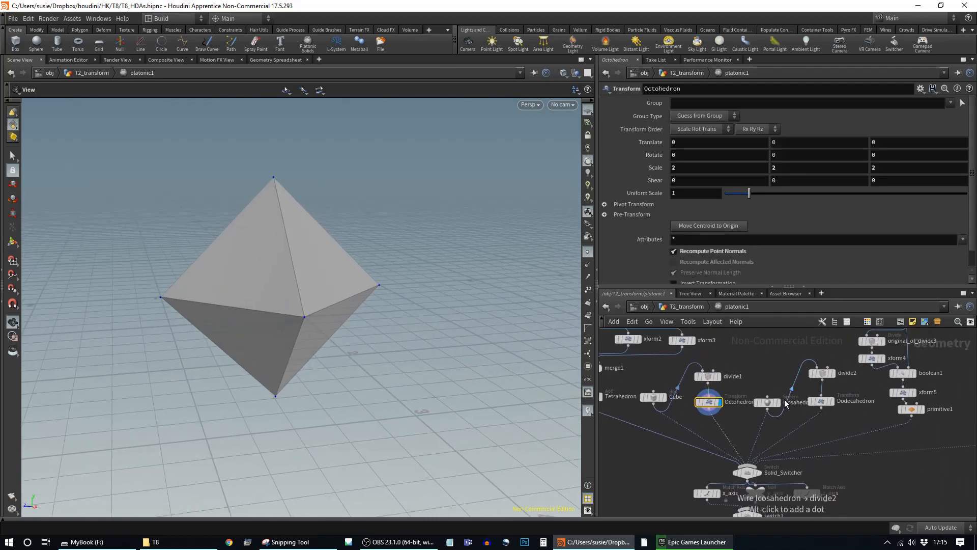
{"action": "left_click", "coordinate": [783, 396]}
{"action": "left_click", "coordinate": [835, 404]}
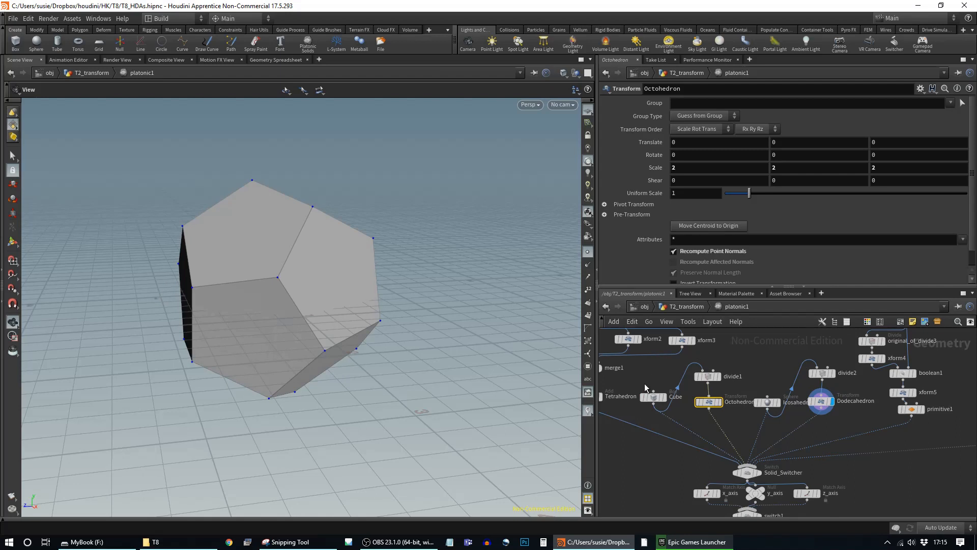
{"action": "middle_click_drag", "start_coordinate": [865, 420], "coordinate": [680, 462]}
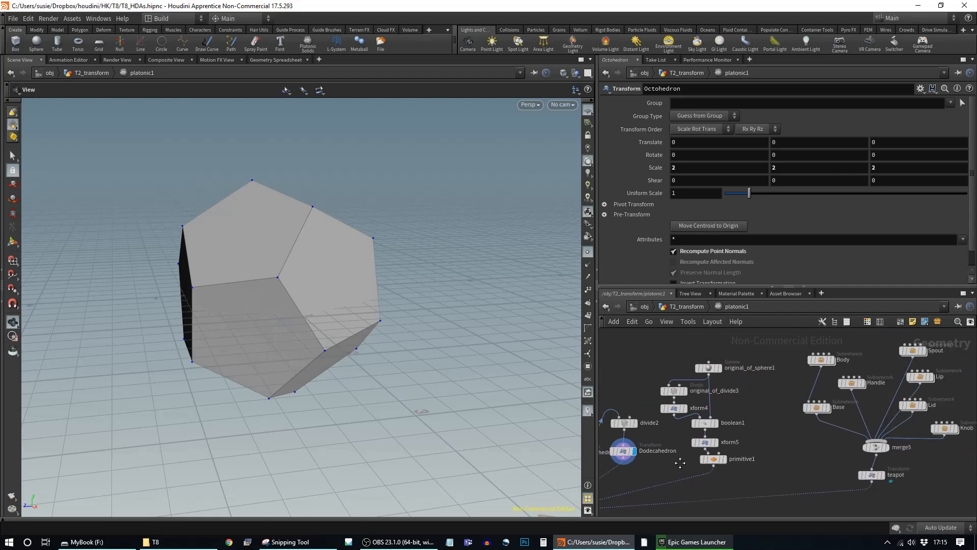
{"action": "left_click", "coordinate": [885, 475]}
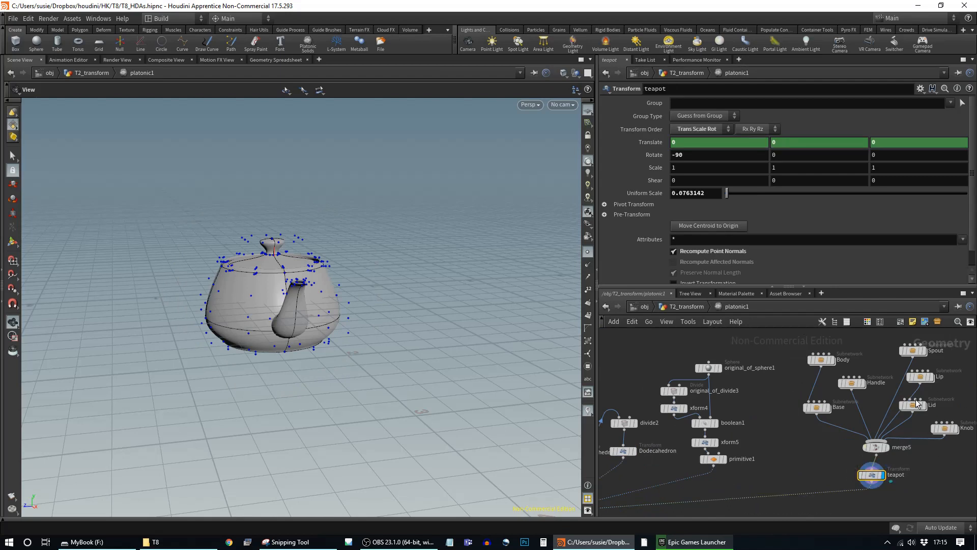
- Open the teapot's Body subnetwork, frame its geometry and nodes, and enlarge the network pane
{"action": "double_click", "coordinate": [809, 360]}
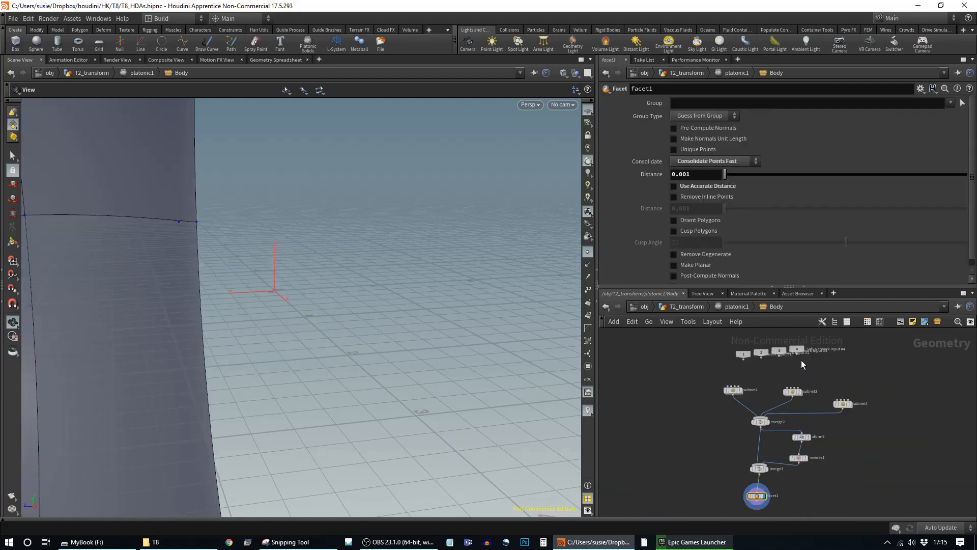
{"action": "key", "text": "h"}
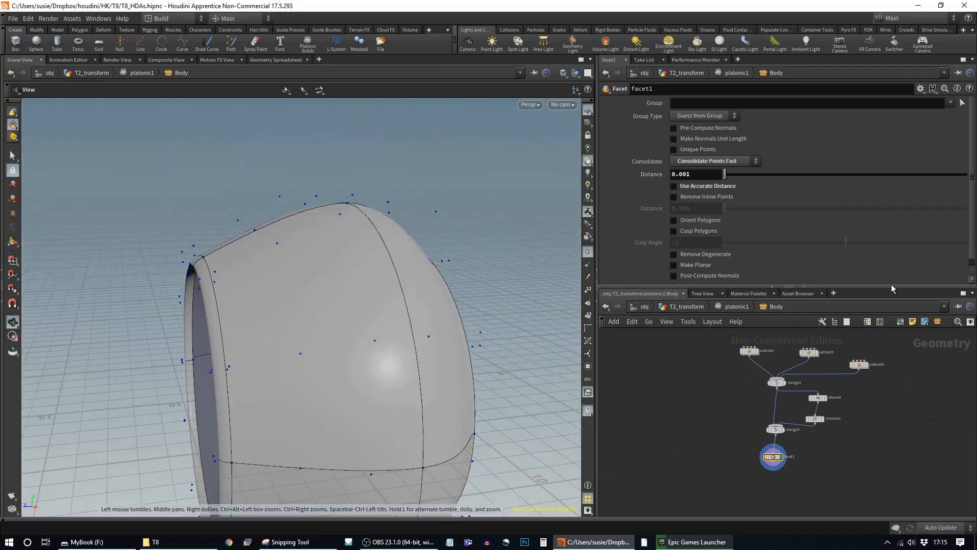
{"action": "left_click_drag", "start_coordinate": [891, 286], "coordinate": [891, 199]}
{"action": "scroll", "coordinate": [868, 305], "scroll_direction": "up", "scroll_amount": 5}
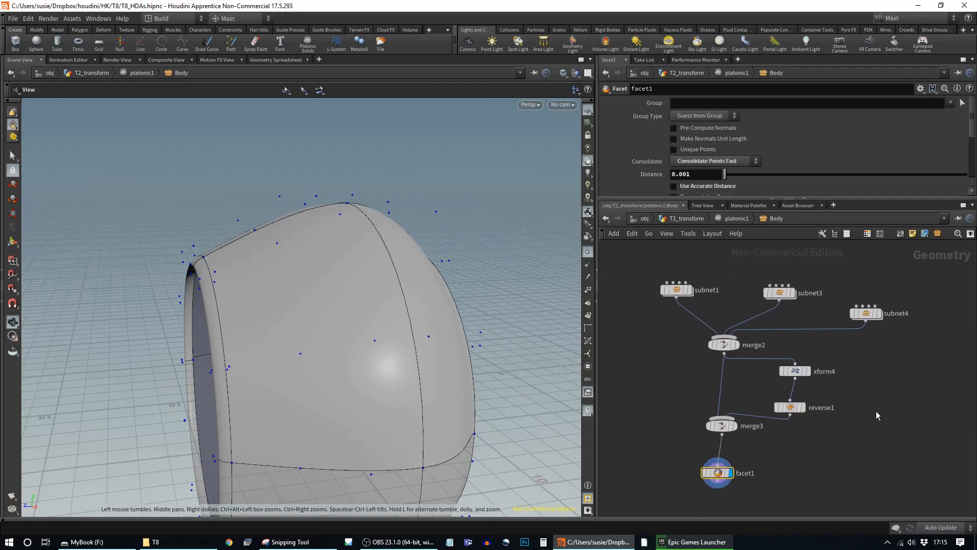
- Display subnet1, subnet3, subnet4, merge3 and facet1 in turn to examine how the teapot body is assembled
{"action": "left_click", "coordinate": [689, 290]}
{"action": "left_click", "coordinate": [791, 294]}
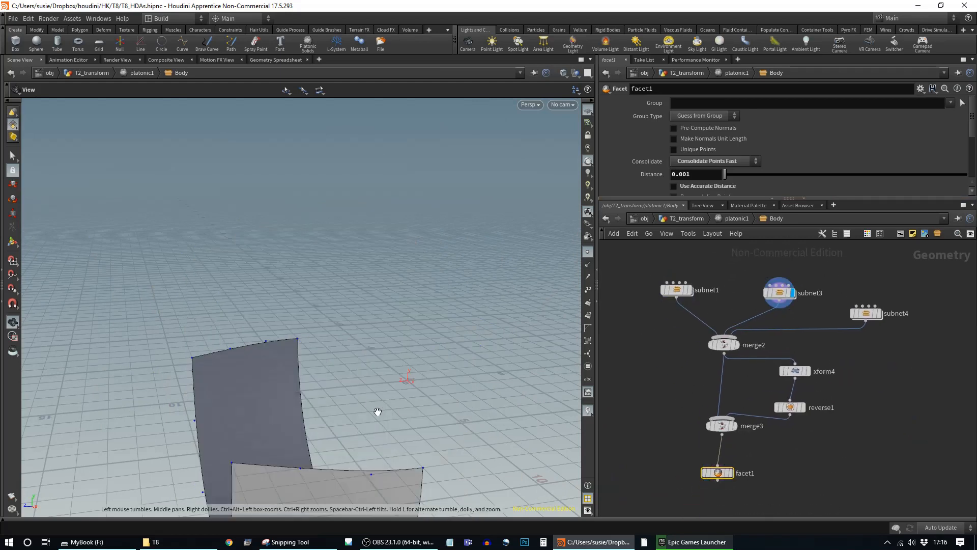
{"action": "left_click", "coordinate": [879, 313]}
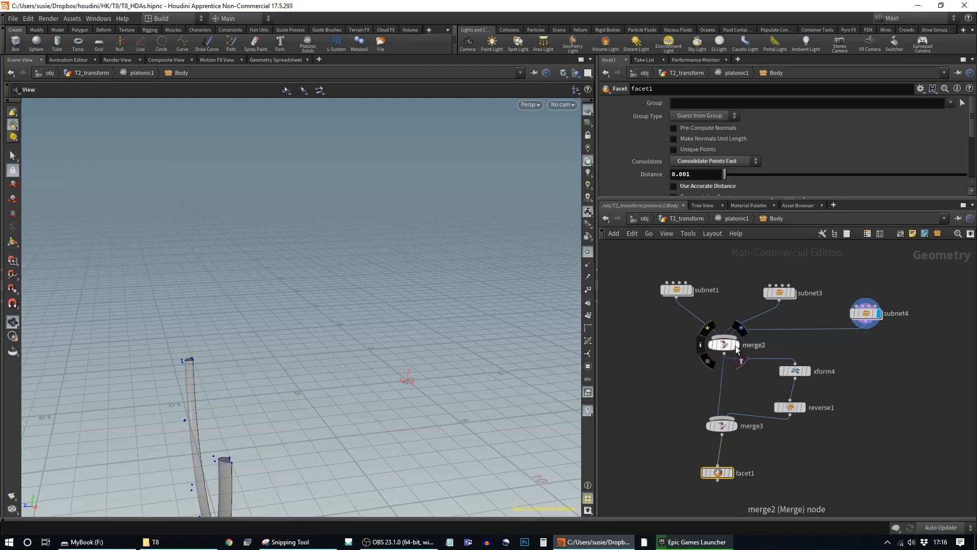
{"action": "left_click", "coordinate": [734, 425]}
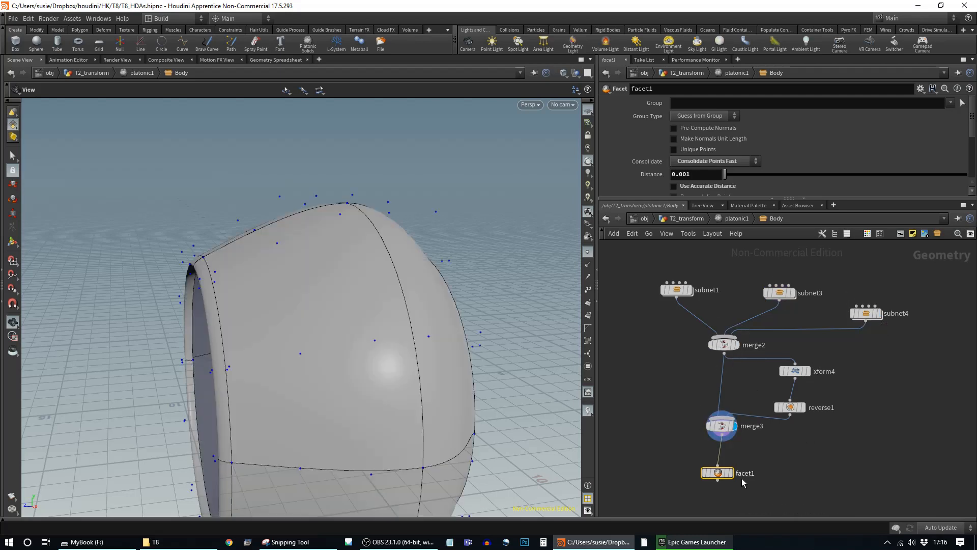
{"action": "left_click", "coordinate": [731, 473]}
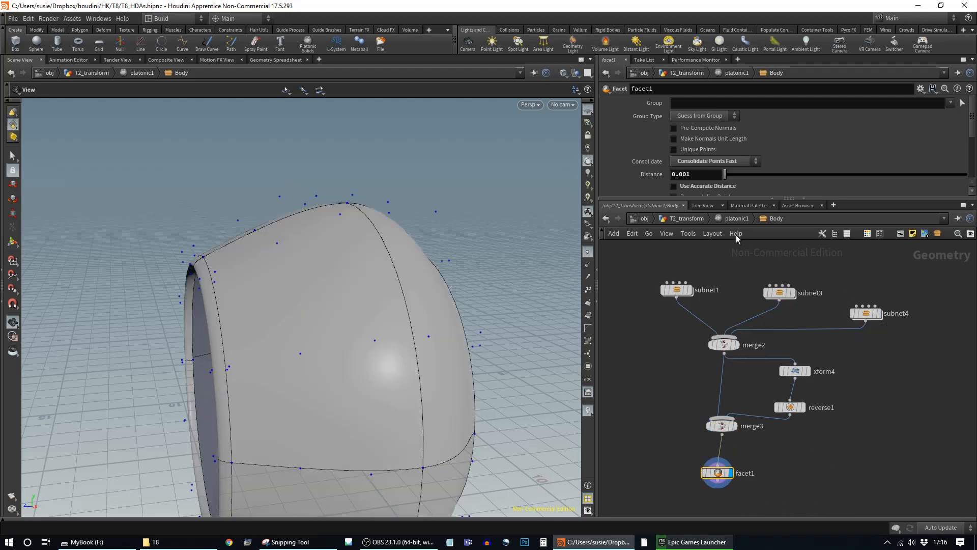
- Return to platonic1's network and display the merge5 node and the teapot node that follows it
{"action": "left_click", "coordinate": [735, 218]}
{"action": "middle_click_drag", "start_coordinate": [820, 429], "coordinate": [821, 402]}
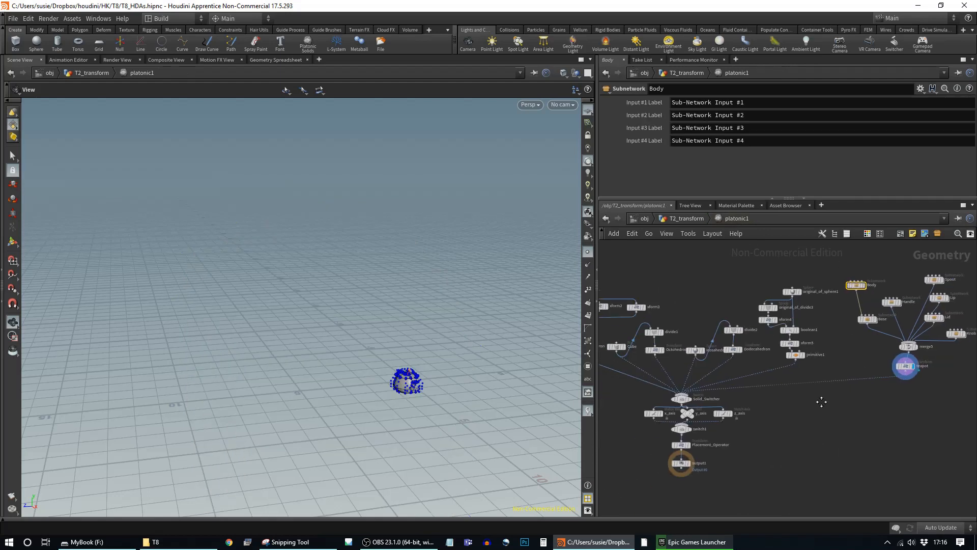
{"action": "scroll", "coordinate": [911, 402], "scroll_direction": "up", "scroll_amount": 5}
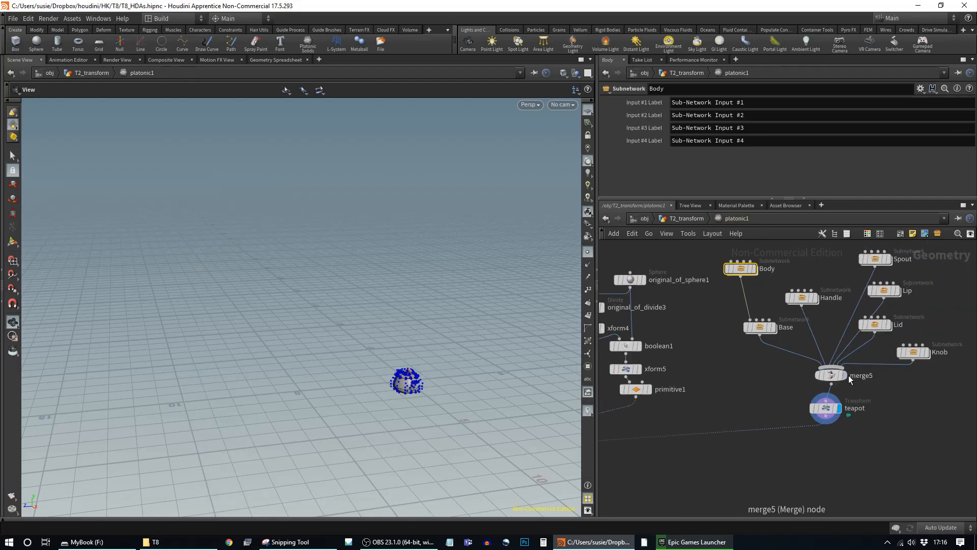
{"action": "left_click", "coordinate": [845, 375]}
{"action": "left_click", "coordinate": [840, 408]}
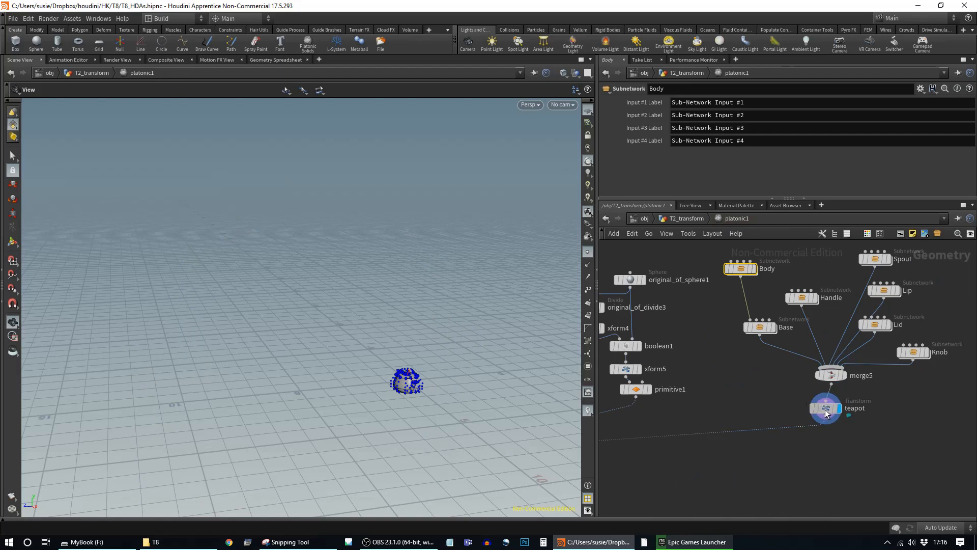
- Select the Solid_Switcher node where the solid branches join and inspect its input list
{"action": "middle_click_drag", "start_coordinate": [713, 486], "coordinate": [955, 393]}
{"action": "scroll", "coordinate": [845, 417], "scroll_direction": "down", "scroll_amount": 3}
{"action": "middle_click_drag", "start_coordinate": [809, 459], "coordinate": [861, 460]}
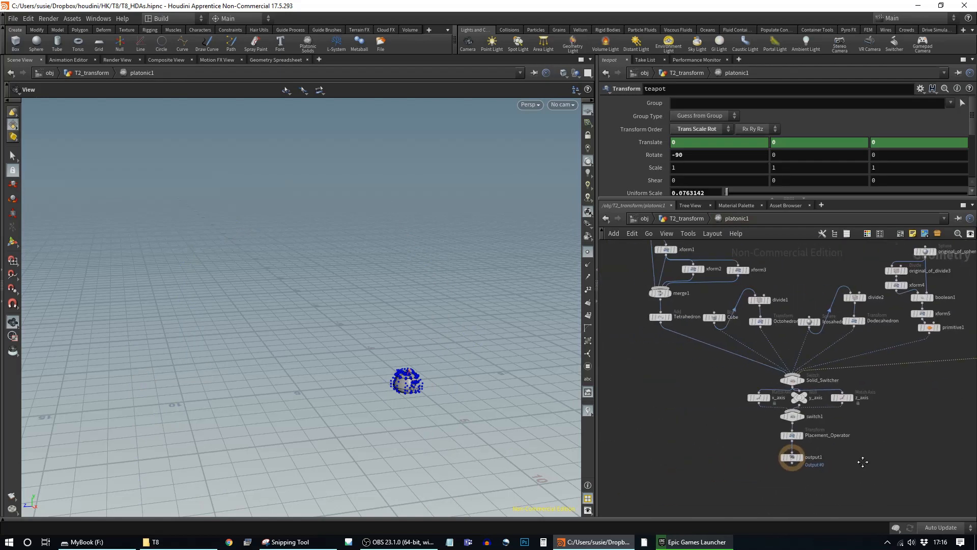
{"action": "left_click", "coordinate": [796, 384]}
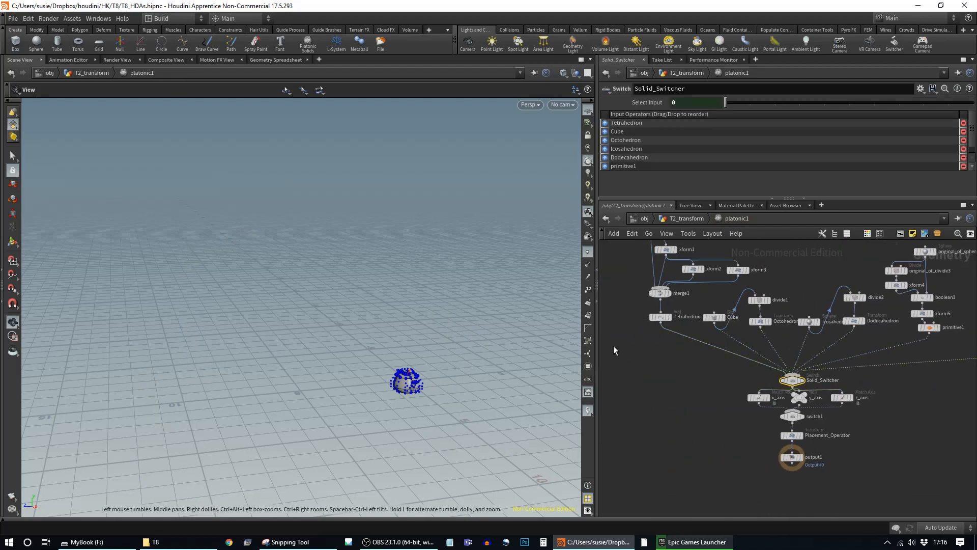
- Turn off the viewport's point markers and bring the teapot into close view
{"action": "scroll", "coordinate": [446, 392], "scroll_direction": "up", "scroll_amount": 2}
{"action": "left_click", "coordinate": [588, 253]}
{"action": "scroll", "coordinate": [416, 379], "scroll_direction": "up", "scroll_amount": 2}
{"action": "scroll", "coordinate": [417, 380], "scroll_direction": "up", "scroll_amount": 4}
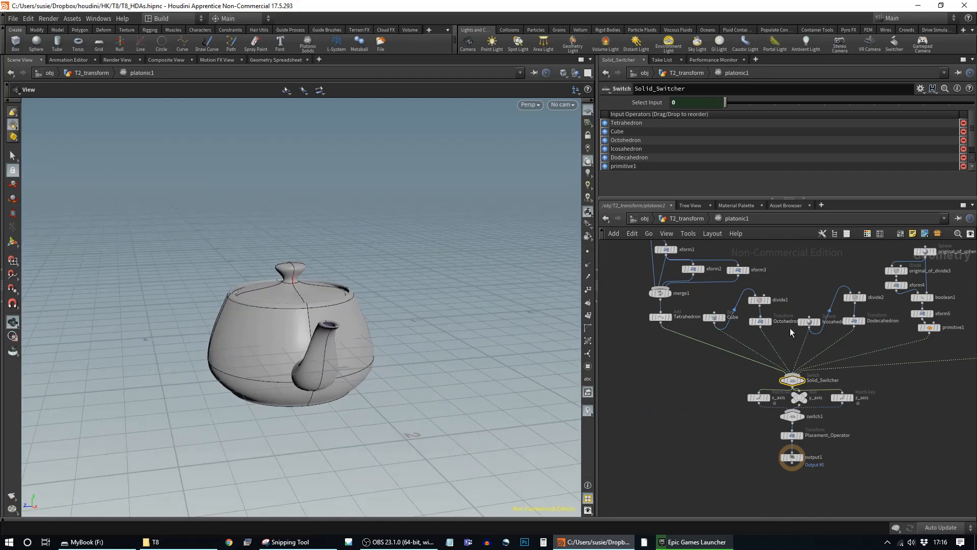
- Display the Solid_Switcher node, move it slightly up from the axis nodes and try adjusting its Select Input
{"action": "left_click", "coordinate": [804, 381]}
{"action": "middle_click_drag", "start_coordinate": [797, 270], "coordinate": [769, 299]}
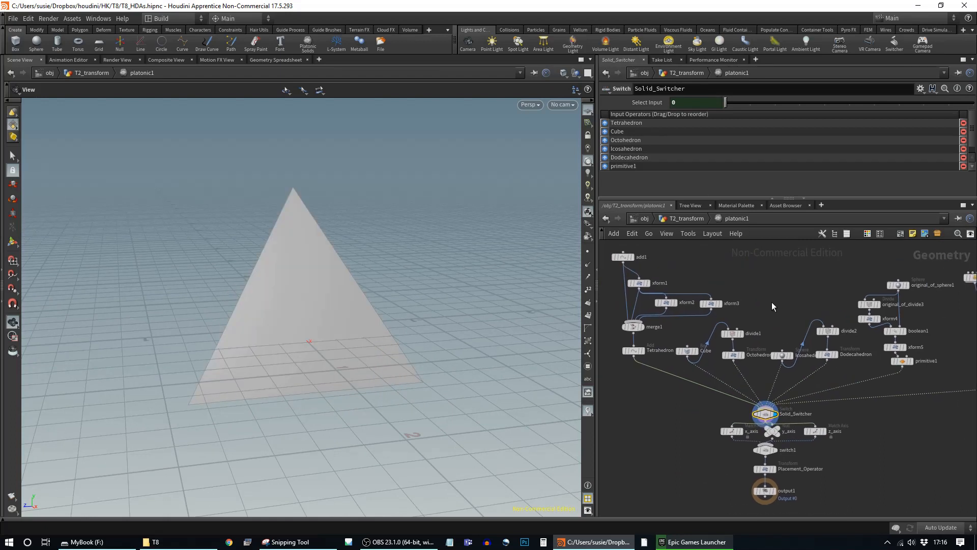
{"action": "left_click_drag", "start_coordinate": [765, 416], "coordinate": [765, 408]}
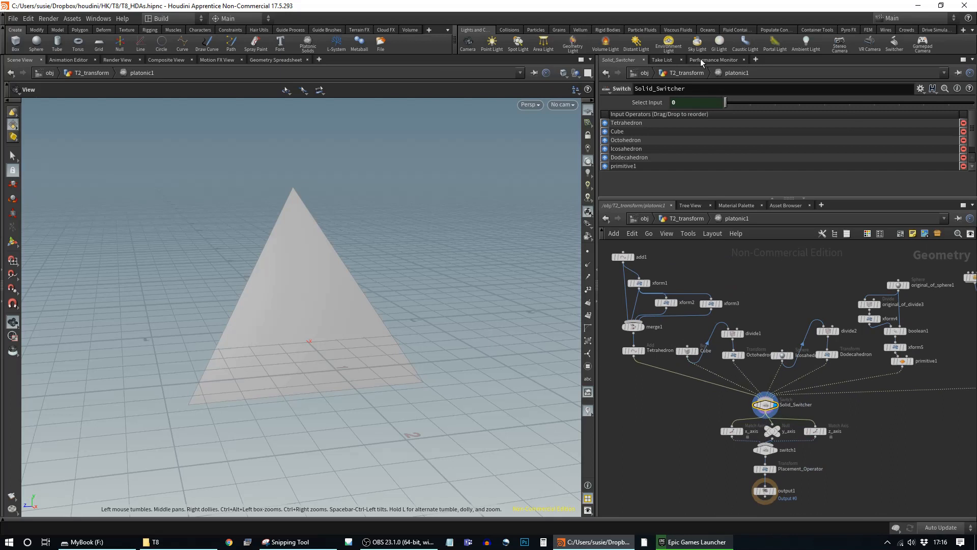
{"action": "mouse_move", "coordinate": [726, 103]}
{"action": "left_mouse_down"}
{"action": "mouse_move", "coordinate": [968, 110]}
{"action": "mouse_move", "coordinate": [726, 110]}
{"action": "left_mouse_up"}
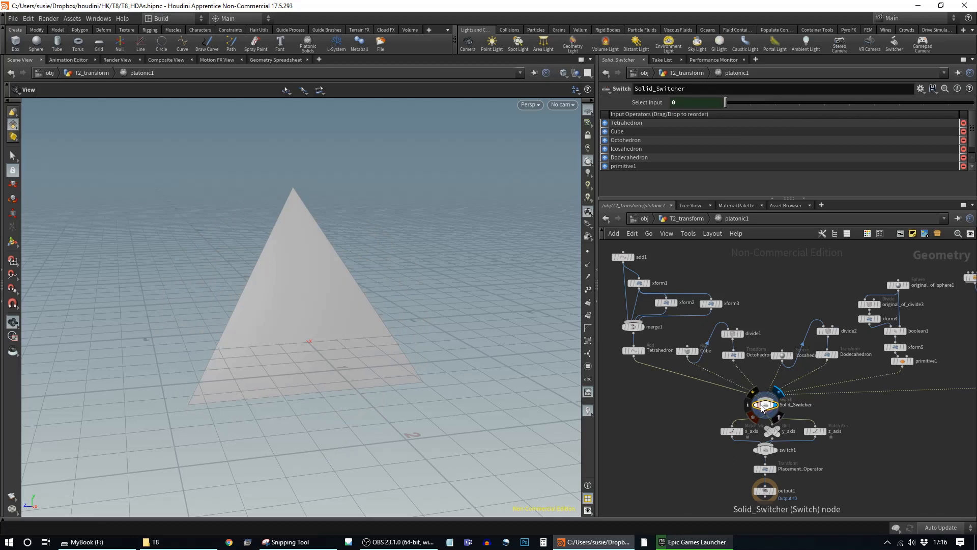
- Return to the T2_transform network, move platonic1 slightly up and open its operator type properties over the viewport
{"action": "left_click", "coordinate": [689, 218]}
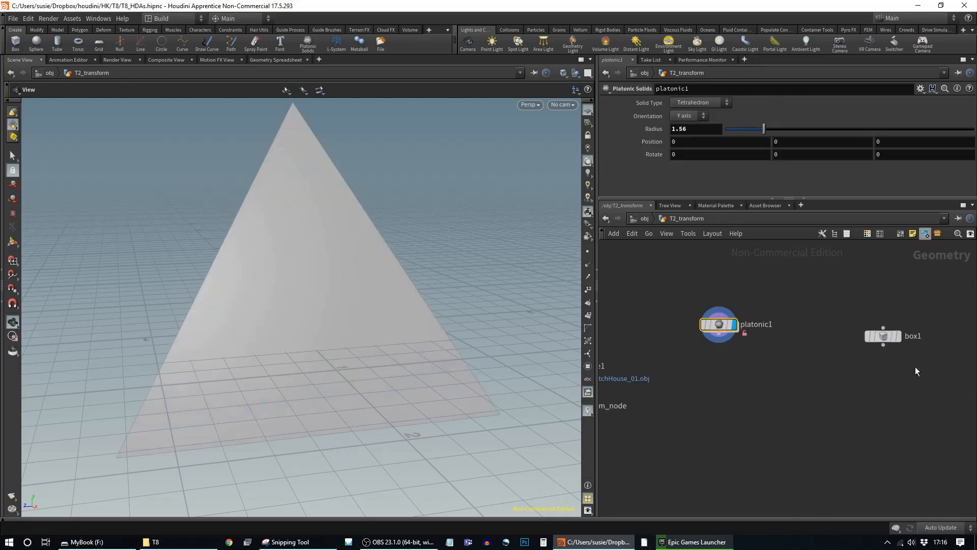
{"action": "left_click_drag", "start_coordinate": [726, 330], "coordinate": [735, 300]}
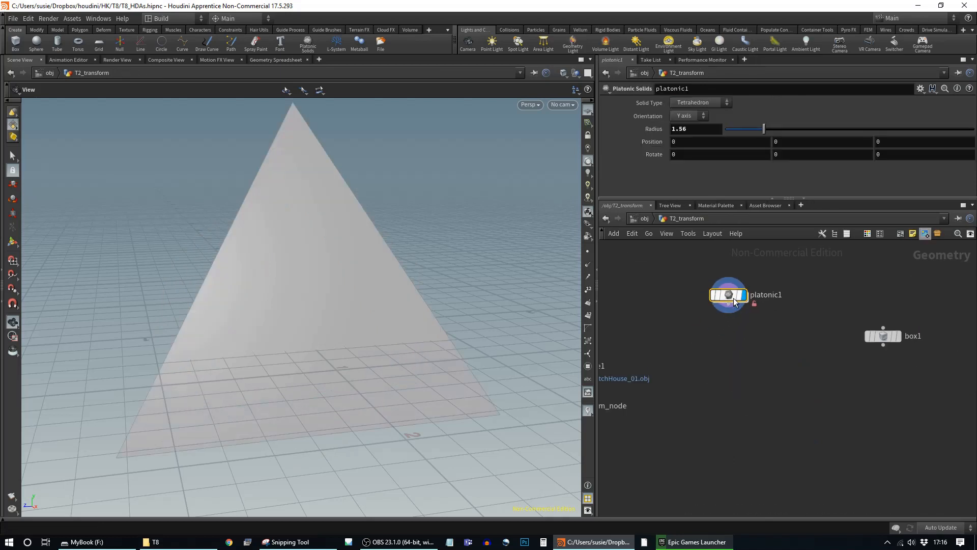
{"action": "right_click", "coordinate": [734, 298]}
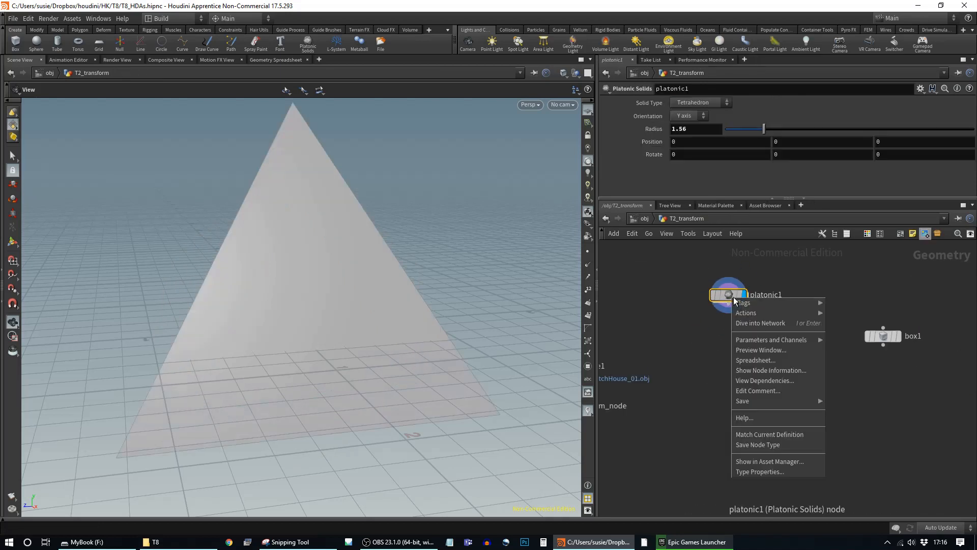
{"action": "left_click", "coordinate": [775, 473]}
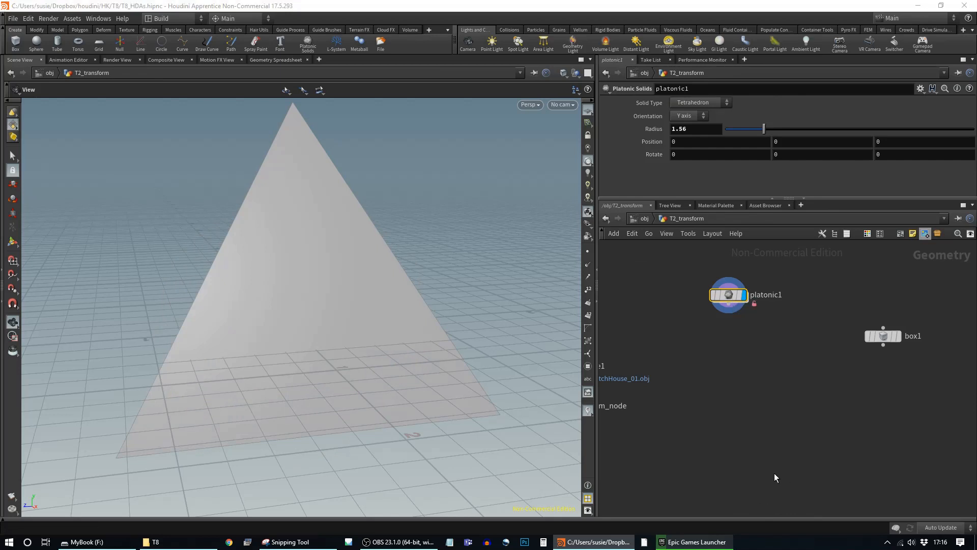
{"action": "left_click_drag", "start_coordinate": [655, 145], "coordinate": [253, 121]}
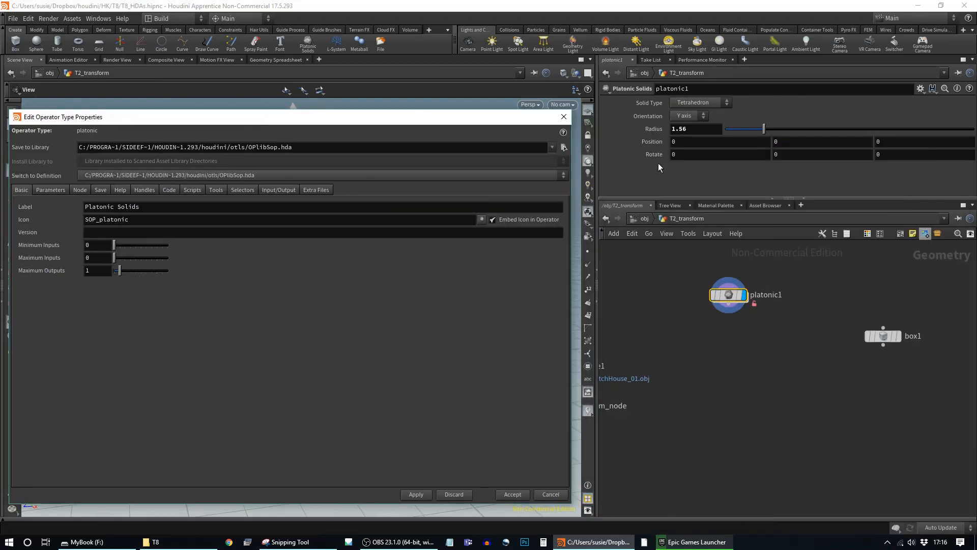
{"action": "left_click", "coordinate": [921, 88]}
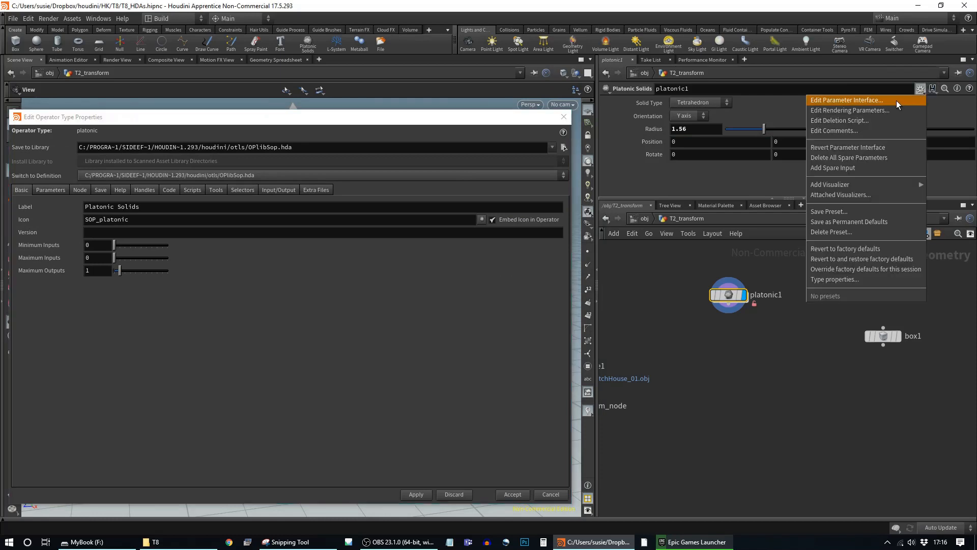
{"action": "left_click", "coordinate": [920, 68]}
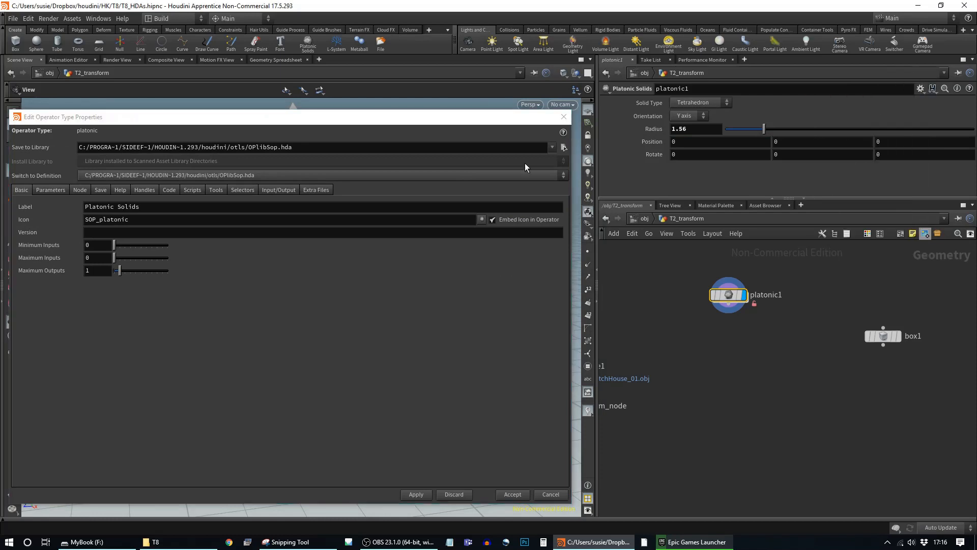
{"action": "left_click_drag", "start_coordinate": [184, 123], "coordinate": [184, 141]}
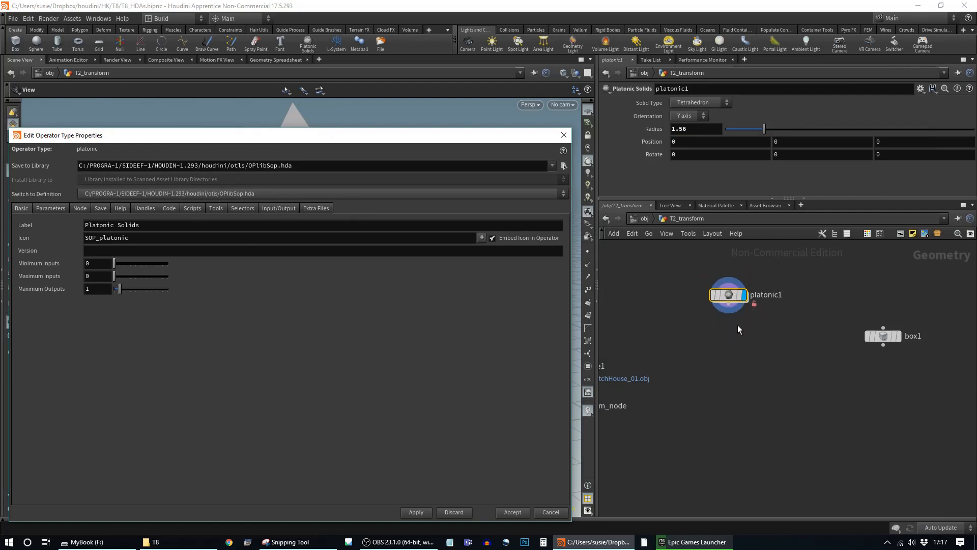
{"action": "mouse_move", "coordinate": [736, 293]}
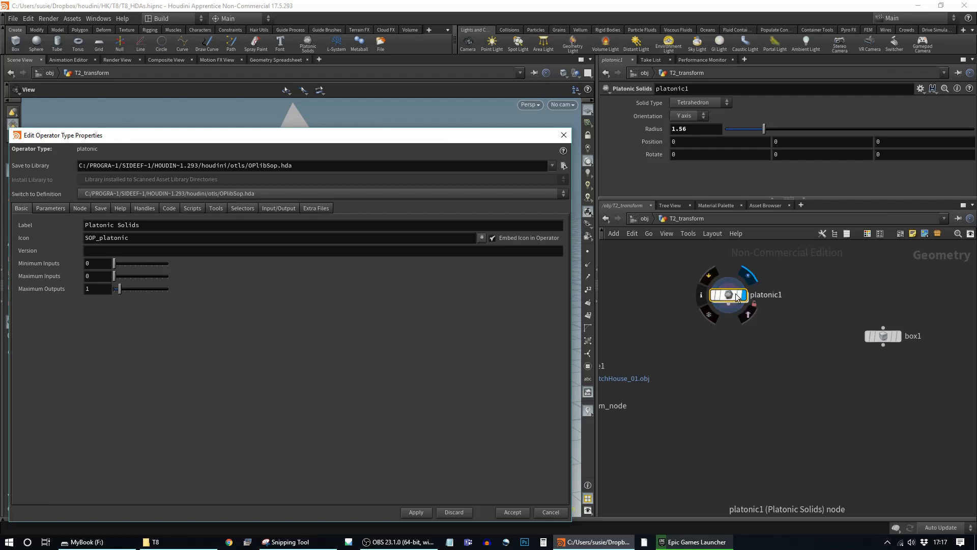
- Show the asset's parameter definitions, select Solid Type and inspect its default and linked channel
{"action": "left_click", "coordinate": [50, 210]}
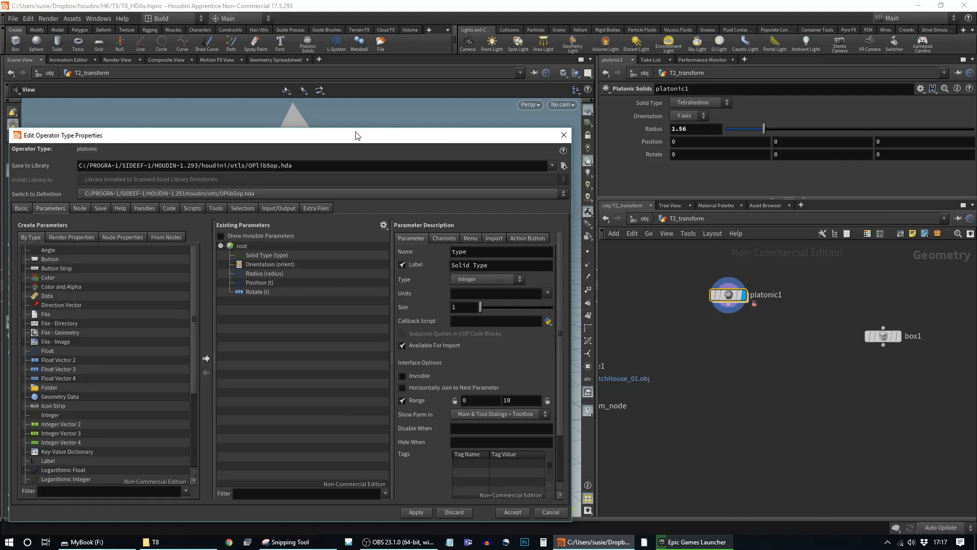
{"action": "left_click_drag", "start_coordinate": [347, 139], "coordinate": [342, 223]}
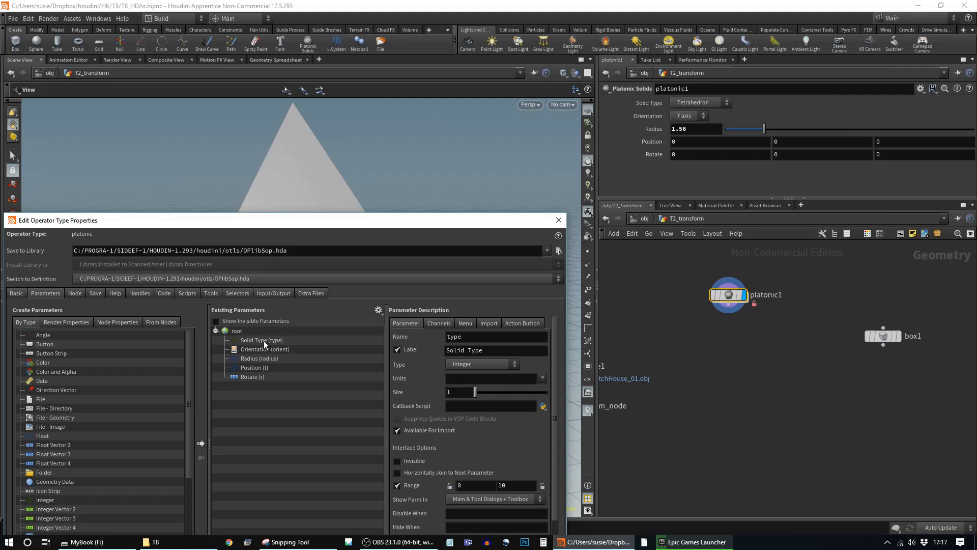
{"action": "left_click", "coordinate": [326, 339]}
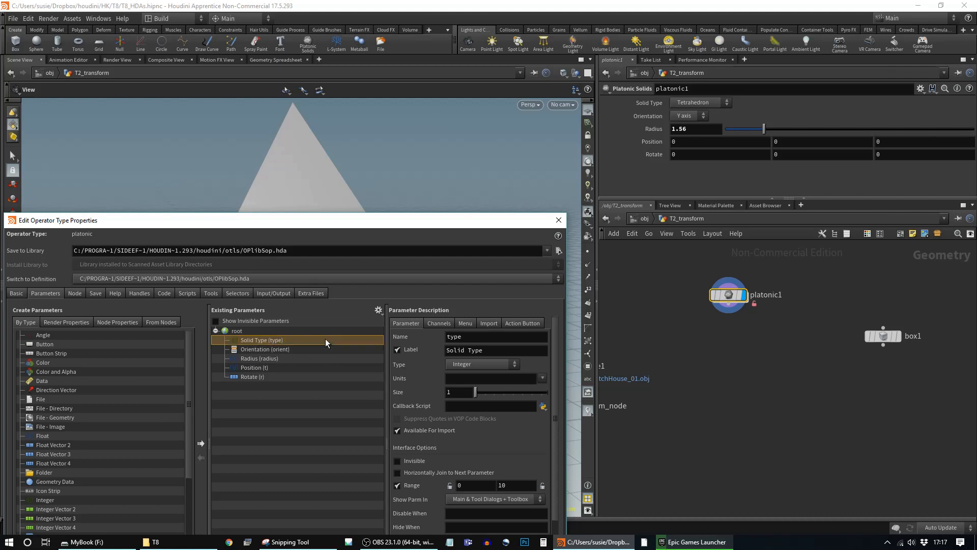
{"action": "left_click_drag", "start_coordinate": [429, 226], "coordinate": [416, 122]}
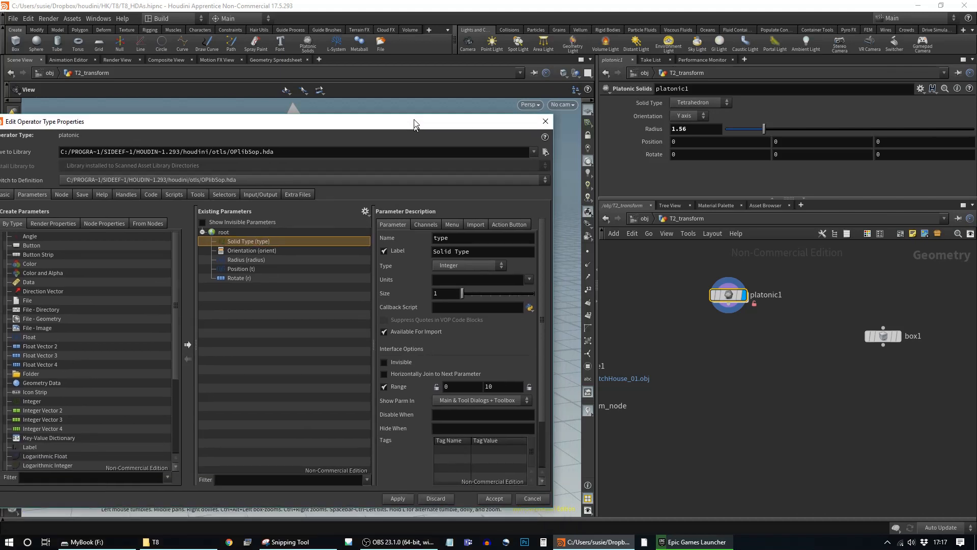
{"action": "left_click", "coordinate": [429, 218]}
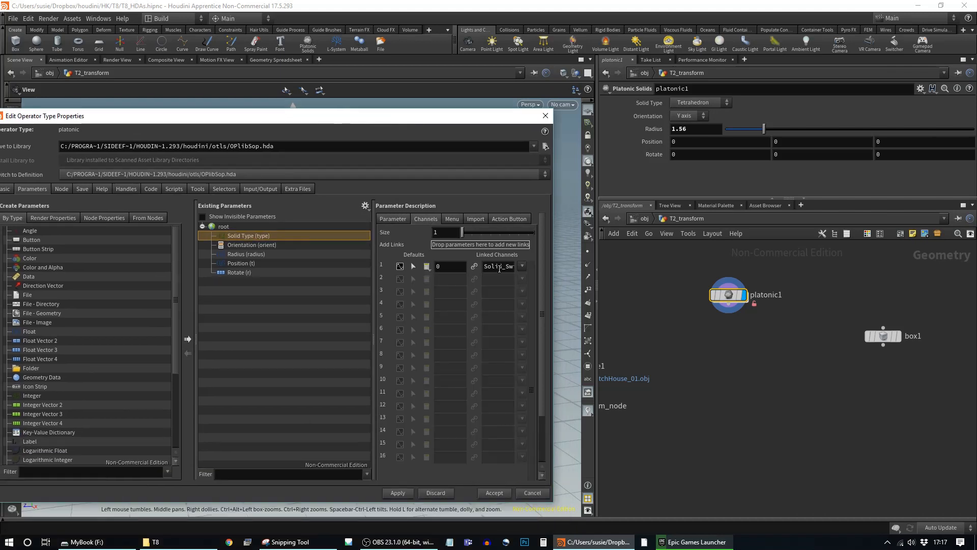
- Enter platonic1's network and reveal the channel expression behind Solid_Switcher's Select Input
{"action": "double_click", "coordinate": [725, 294]}
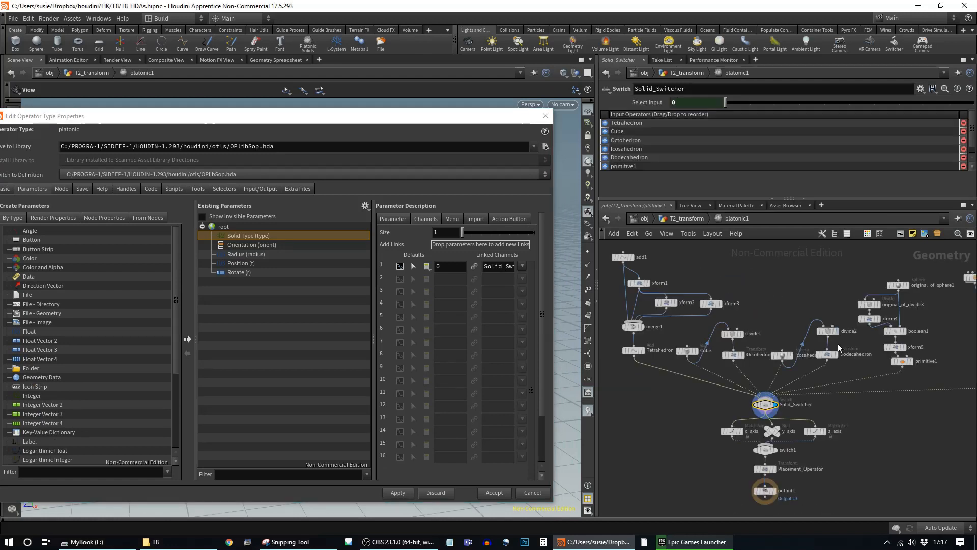
{"action": "left_click", "coordinate": [649, 105]}
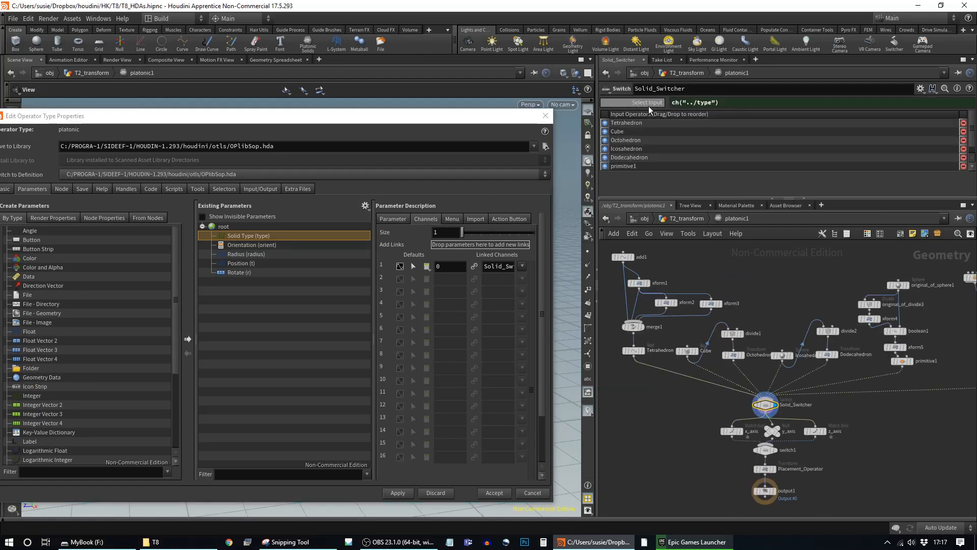
{"action": "left_click_drag", "start_coordinate": [732, 103], "coordinate": [669, 102]}
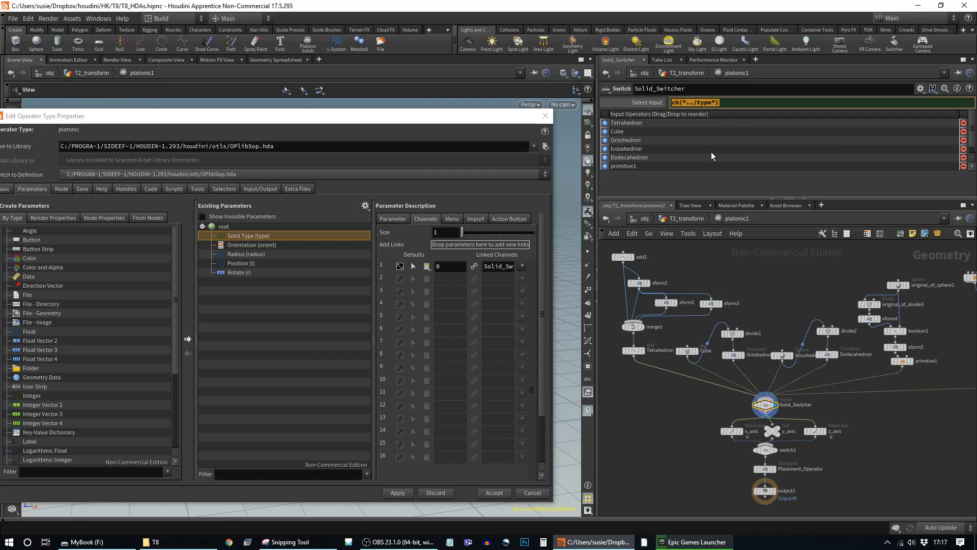
- Examine the Solid Type parameter's menu items and compare them with the branches feeding Solid_Switcher inside platonic1
{"action": "left_click", "coordinate": [692, 216]}
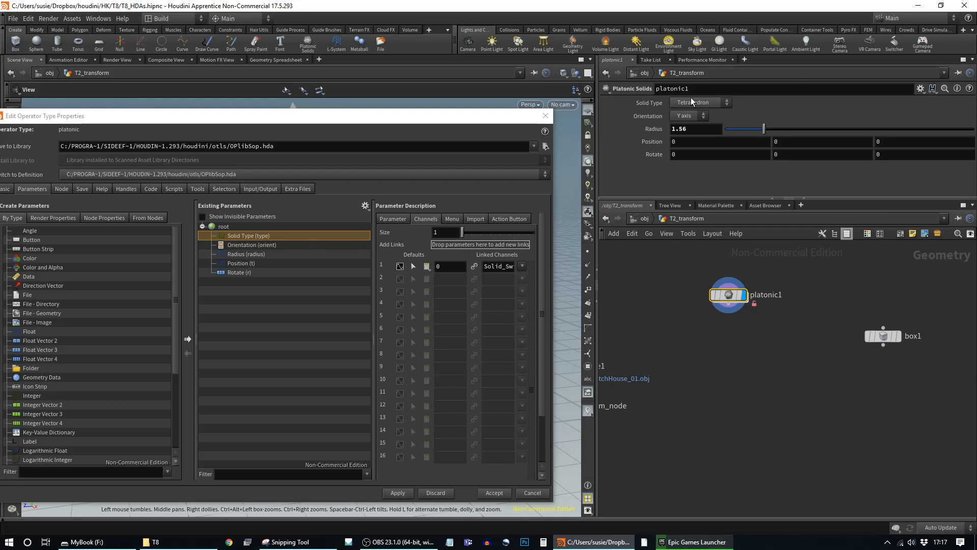
{"action": "left_click", "coordinate": [452, 218]}
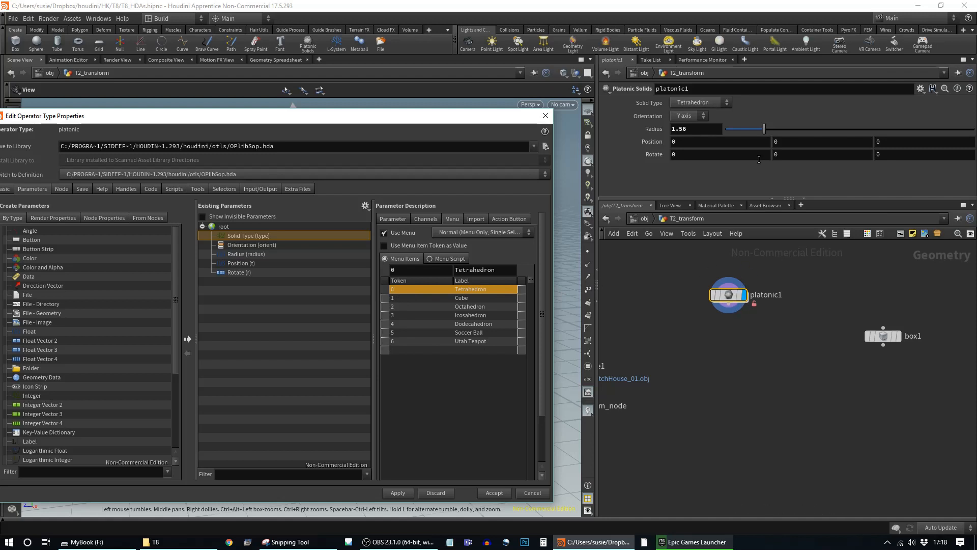
{"action": "double_click", "coordinate": [729, 294]}
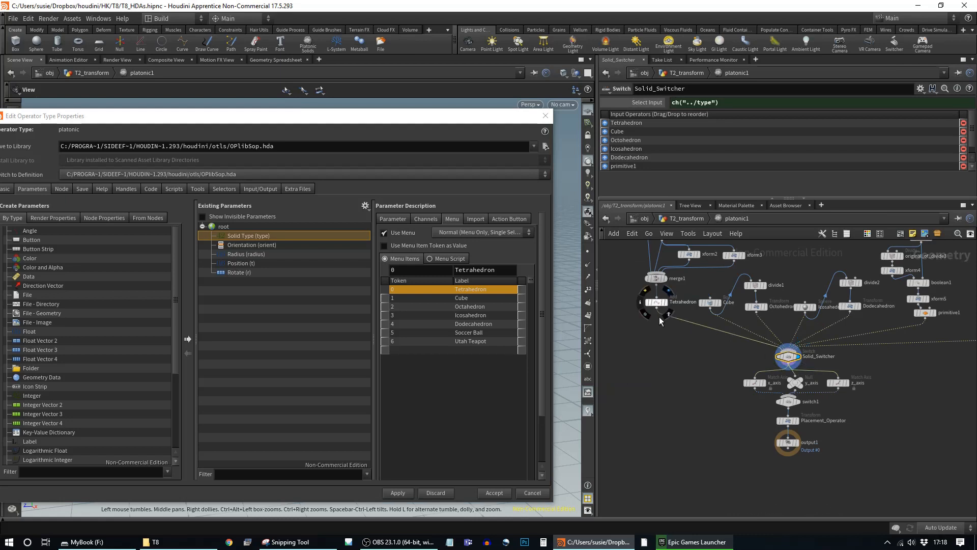
{"action": "middle_click_drag", "start_coordinate": [737, 374], "coordinate": [700, 357]}
{"action": "scroll", "coordinate": [856, 383], "scroll_direction": "up", "scroll_amount": 1}
{"action": "middle_click_drag", "start_coordinate": [863, 332], "coordinate": [909, 376]}
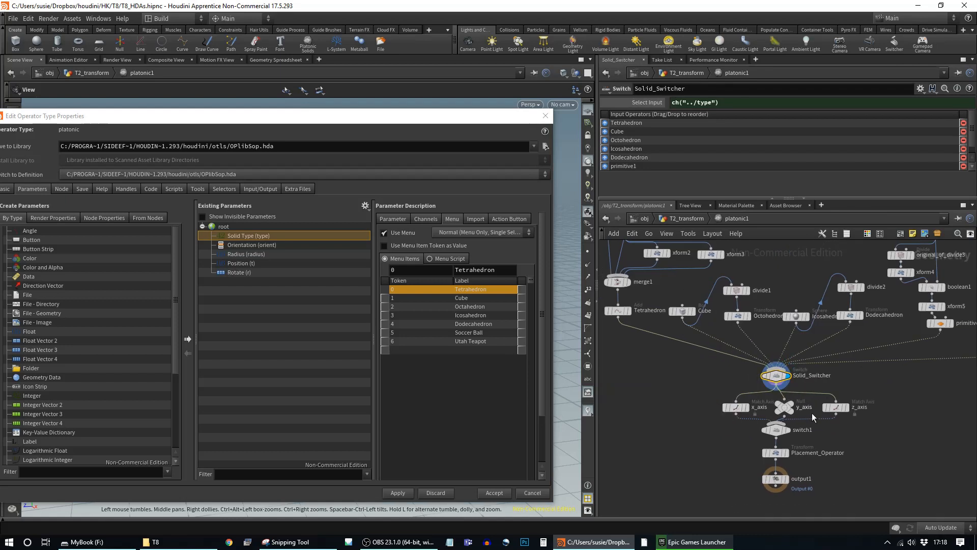
{"action": "scroll", "coordinate": [812, 413], "scroll_direction": "up", "scroll_amount": 2}
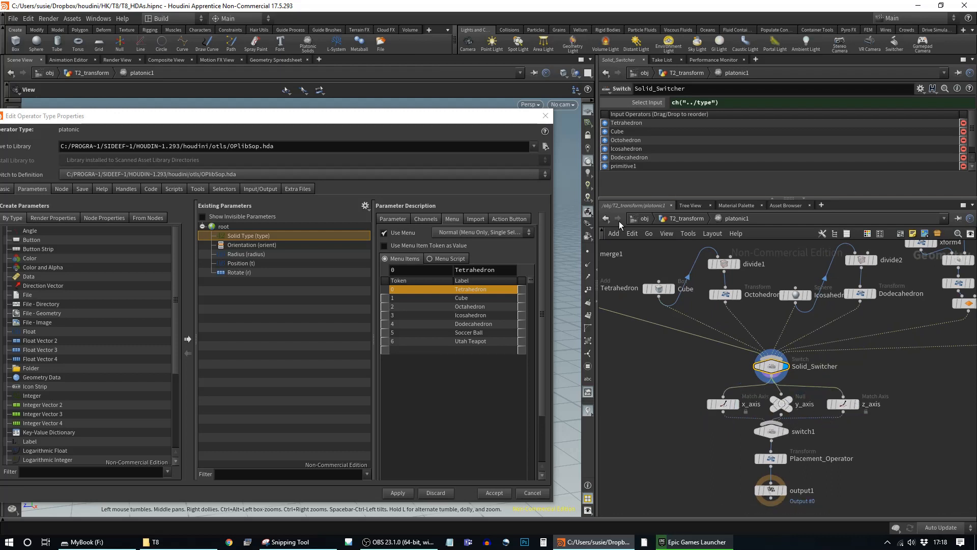
- Select the asset's Orientation parameter and compare its name with the Select Input expression on the switch1 node
{"action": "left_click", "coordinate": [253, 245]}
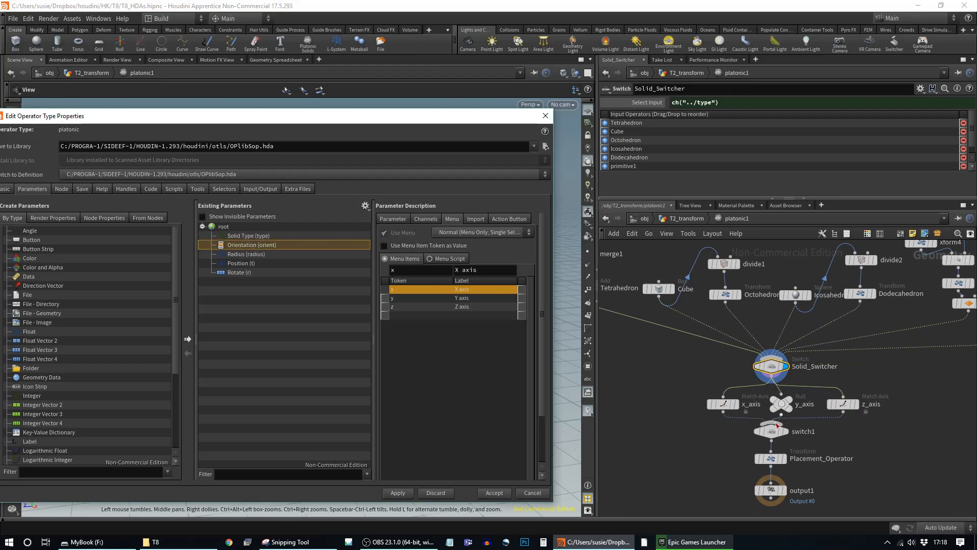
{"action": "left_click", "coordinate": [808, 432]}
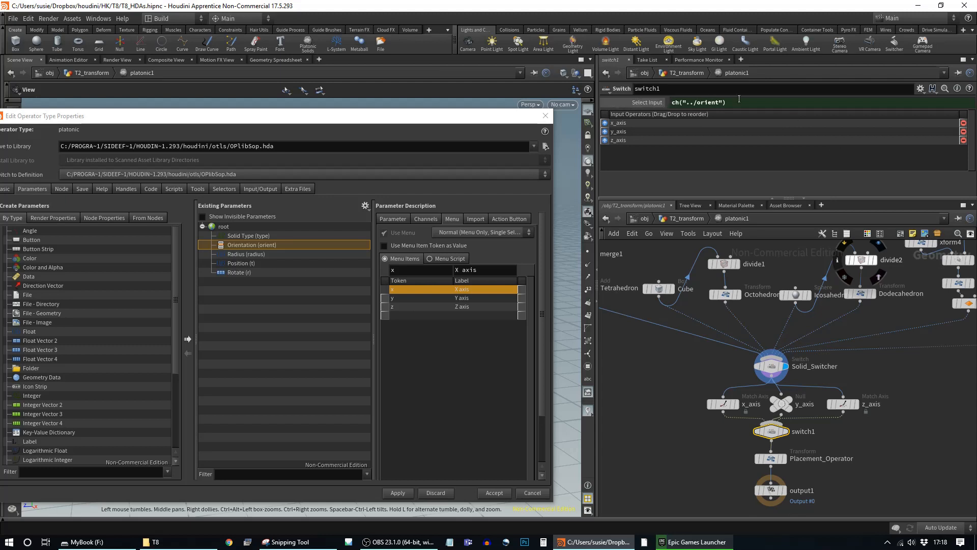
{"action": "left_click", "coordinate": [391, 221]}
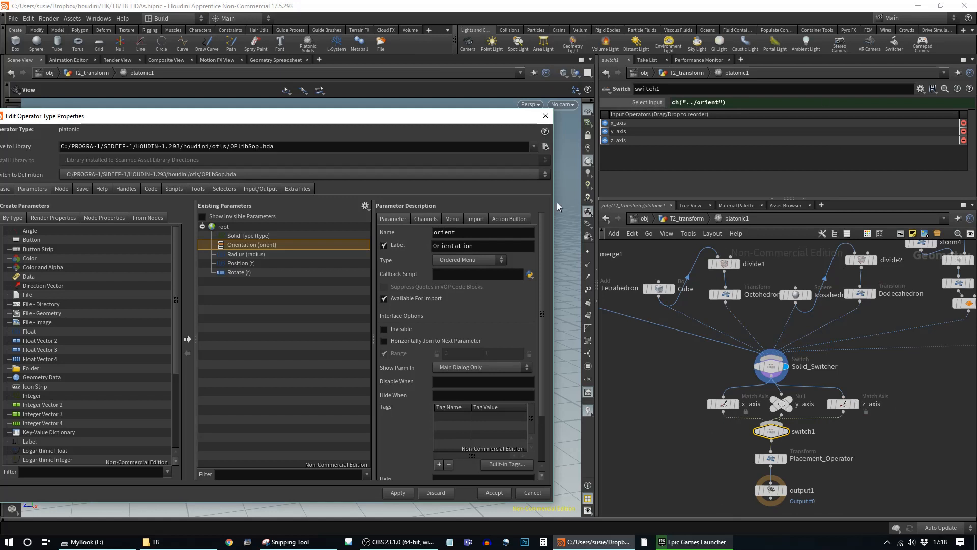
- Return to T2_transform and compare the Orientation parameter's defined menu items with the Orientation choices on platonic1
{"action": "left_click", "coordinate": [688, 218]}
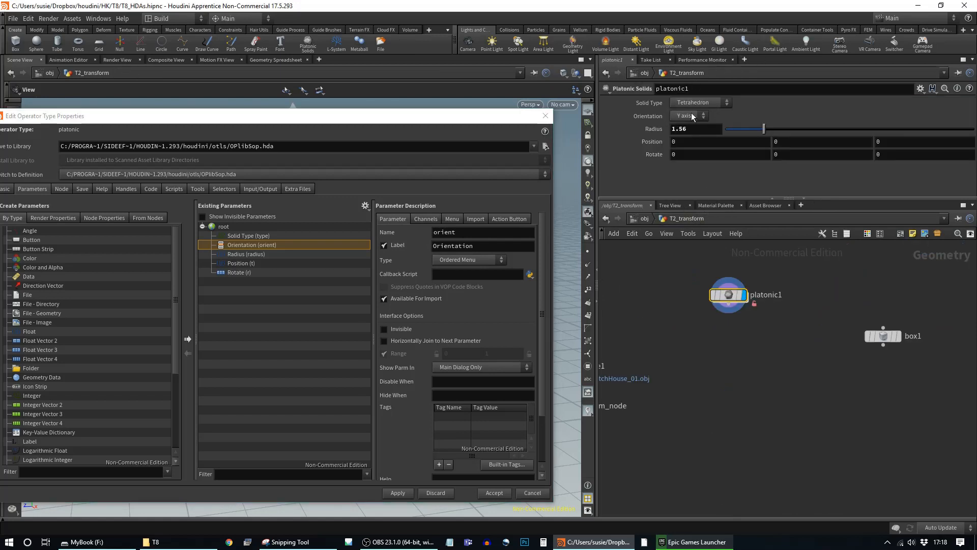
{"action": "left_click", "coordinate": [452, 218]}
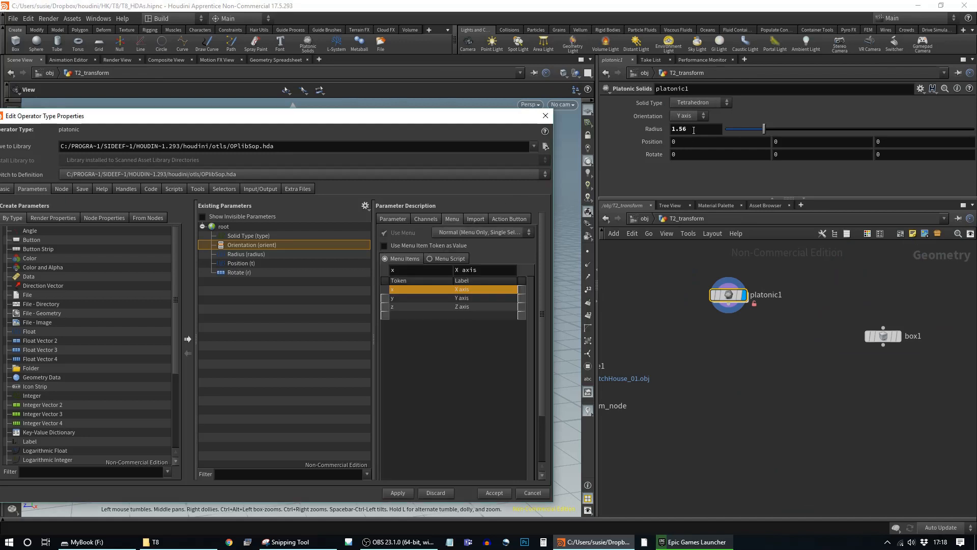
{"action": "left_click", "coordinate": [690, 116]}
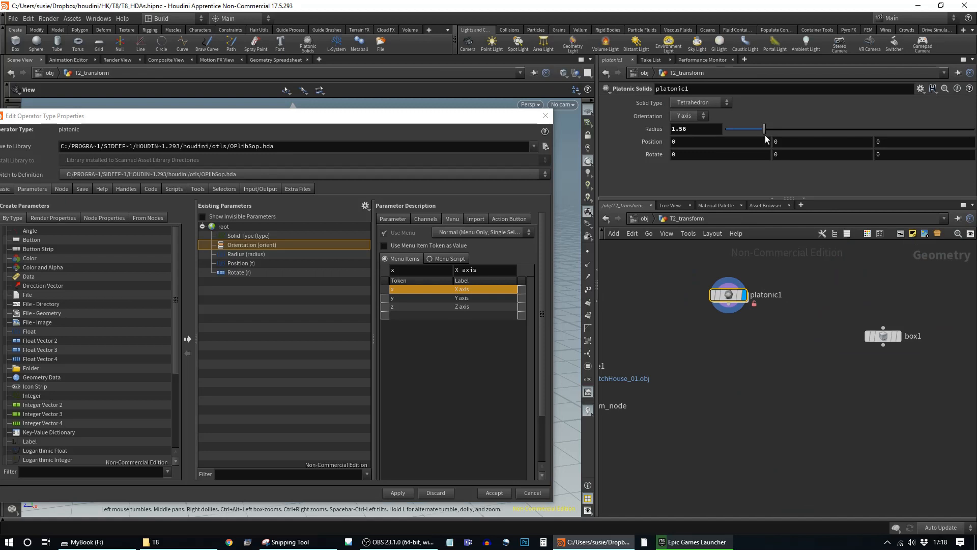
- Select the Placement_Operator node inside platonic1 and enlarge the area showing its transform parameters
{"action": "double_click", "coordinate": [729, 296]}
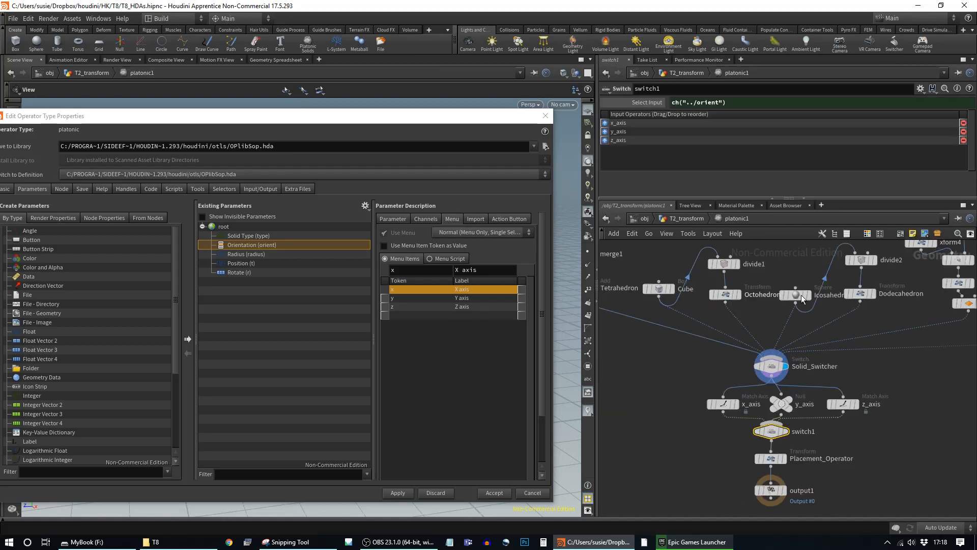
{"action": "middle_click_drag", "start_coordinate": [866, 479], "coordinate": [863, 402]}
{"action": "left_click", "coordinate": [769, 380]}
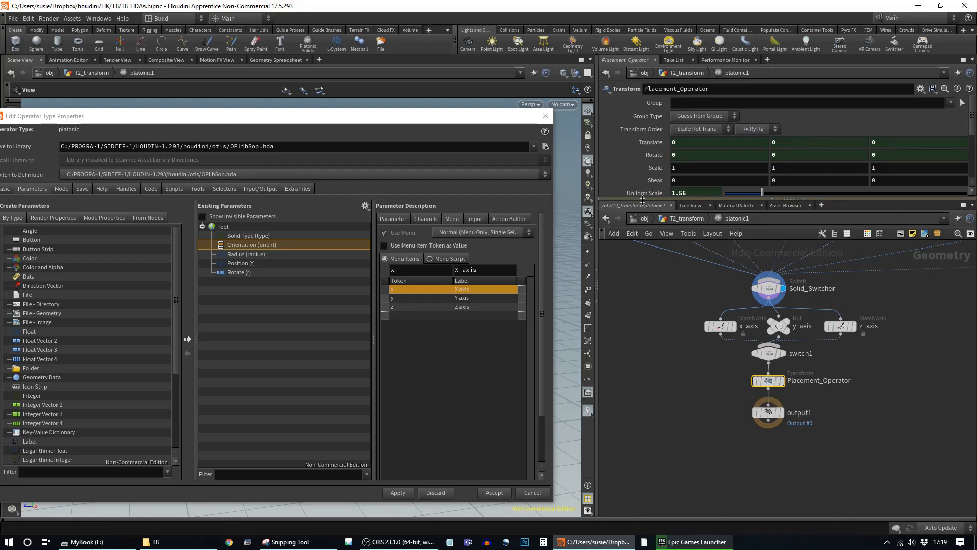
{"action": "left_click_drag", "start_coordinate": [794, 199], "coordinate": [794, 252]}
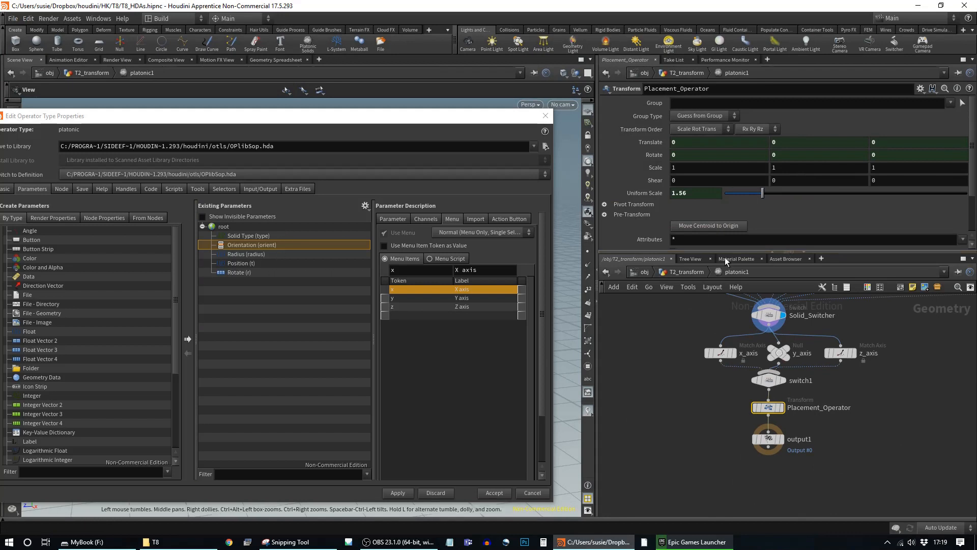
- Reveal the channel expressions behind Placement_Operator's Uniform Scale, Rotate and Translate parameters
{"action": "left_click", "coordinate": [658, 194]}
{"action": "left_click", "coordinate": [649, 155]}
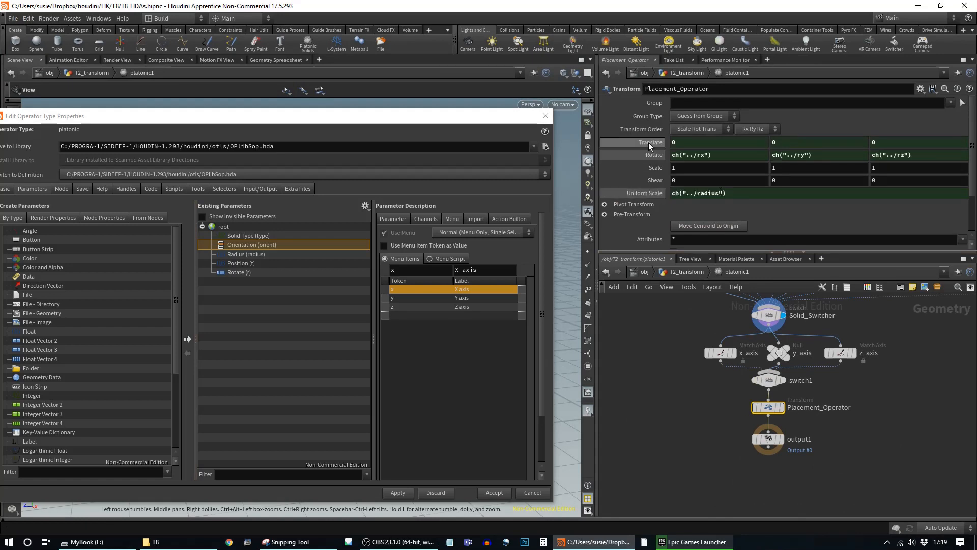
{"action": "left_click", "coordinate": [649, 142]}
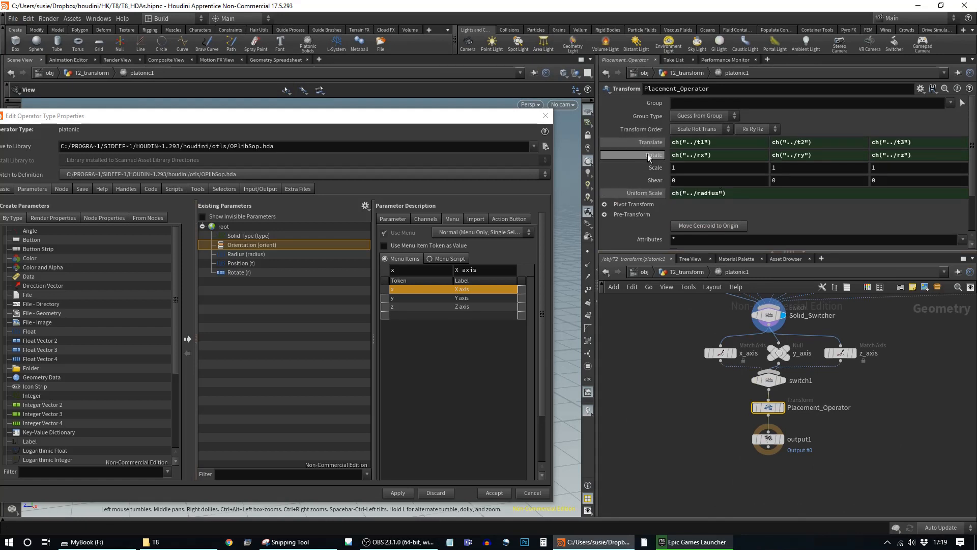
- Return to the T2_transform network and move the platonic1 node down beside box1
{"action": "left_click", "coordinate": [687, 271]}
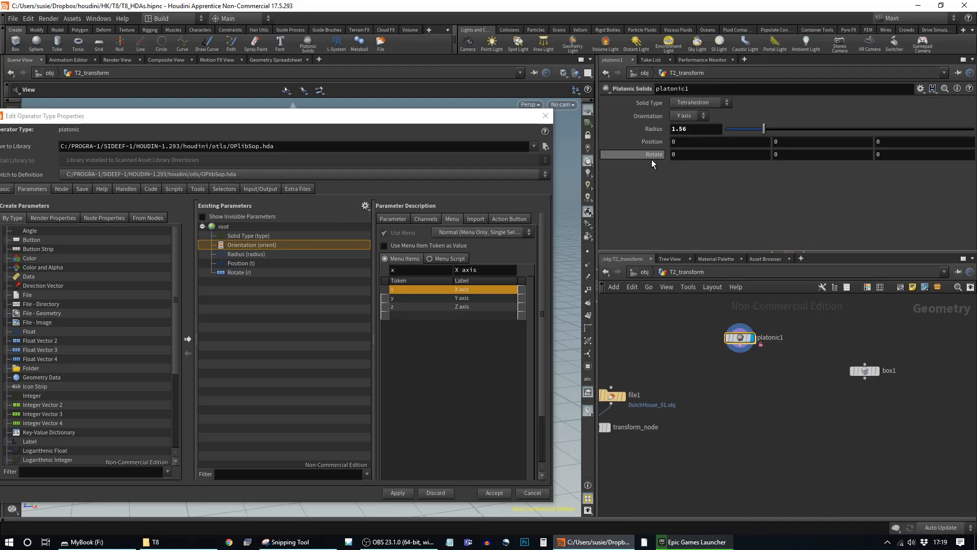
{"action": "mouse_move", "coordinate": [741, 341]}
{"action": "left_click_drag", "start_coordinate": [741, 340], "coordinate": [774, 373]}
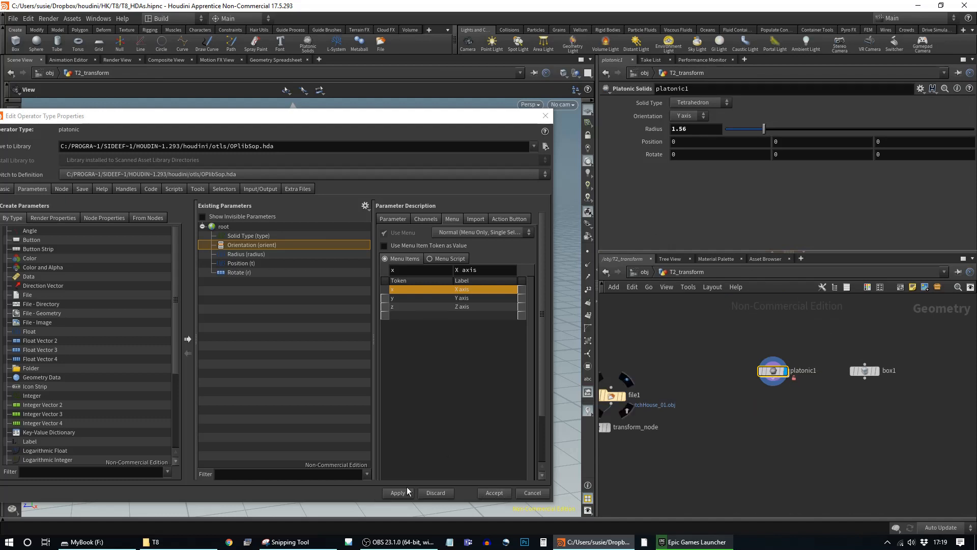
- Close the type properties window without applying changes and match platonic1 to its current asset definition
{"action": "left_click", "coordinate": [539, 495]}
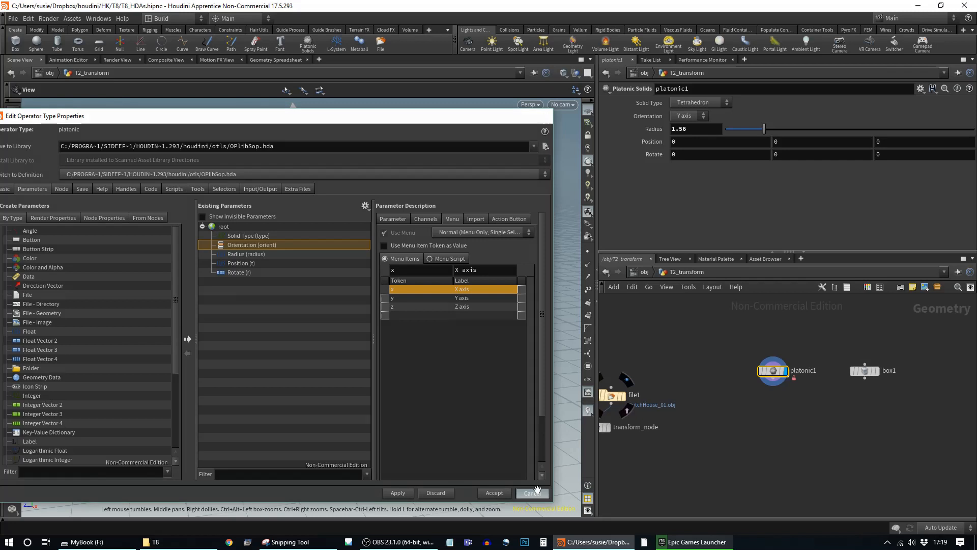
{"action": "scroll", "coordinate": [766, 374], "scroll_direction": "up", "scroll_amount": 3}
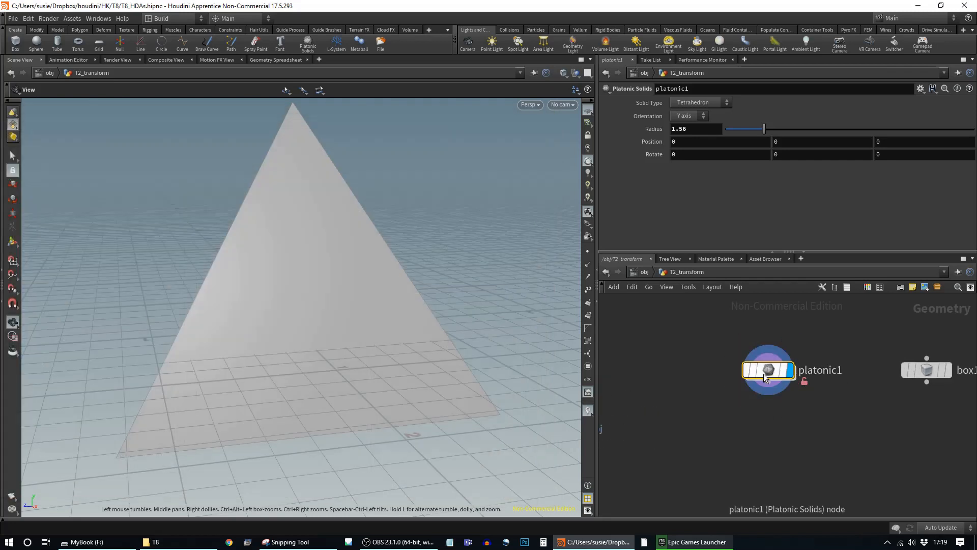
{"action": "right_click", "coordinate": [766, 373]}
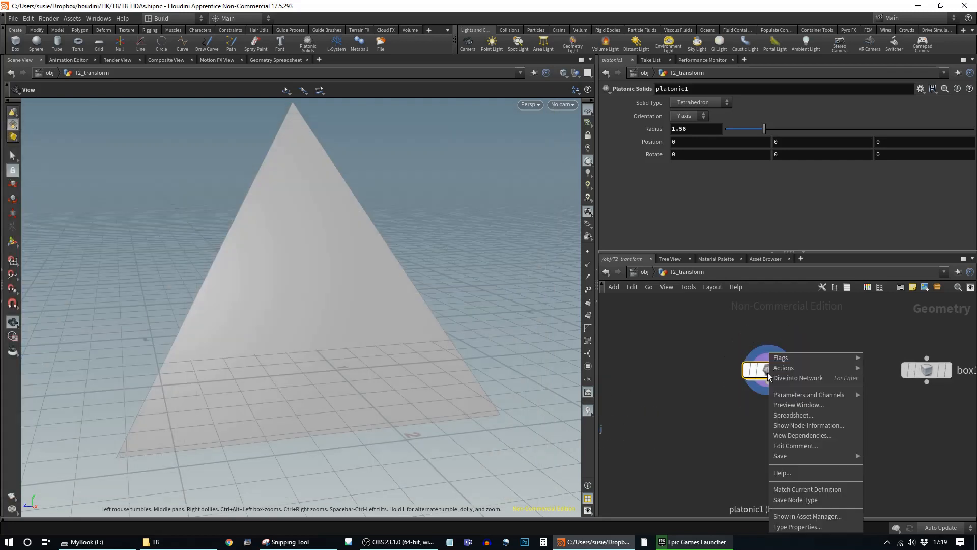
{"action": "left_click", "coordinate": [799, 490]}
{"action": "scroll", "coordinate": [781, 423], "scroll_direction": "down", "scroll_amount": 3}
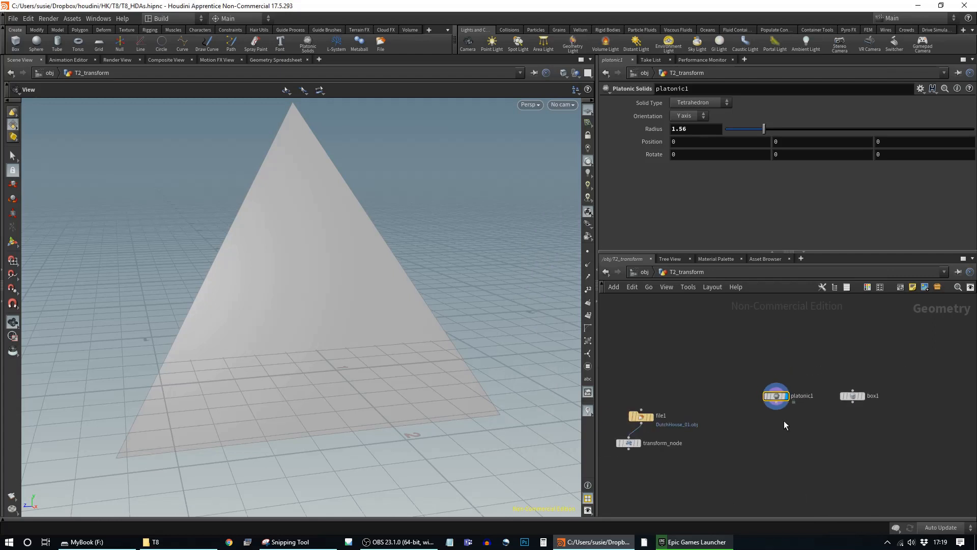
- Place the platonic1 node directly beneath box1
{"action": "middle_click_drag", "start_coordinate": [804, 451], "coordinate": [795, 421]}
{"action": "left_click_drag", "start_coordinate": [765, 366], "coordinate": [842, 395]}
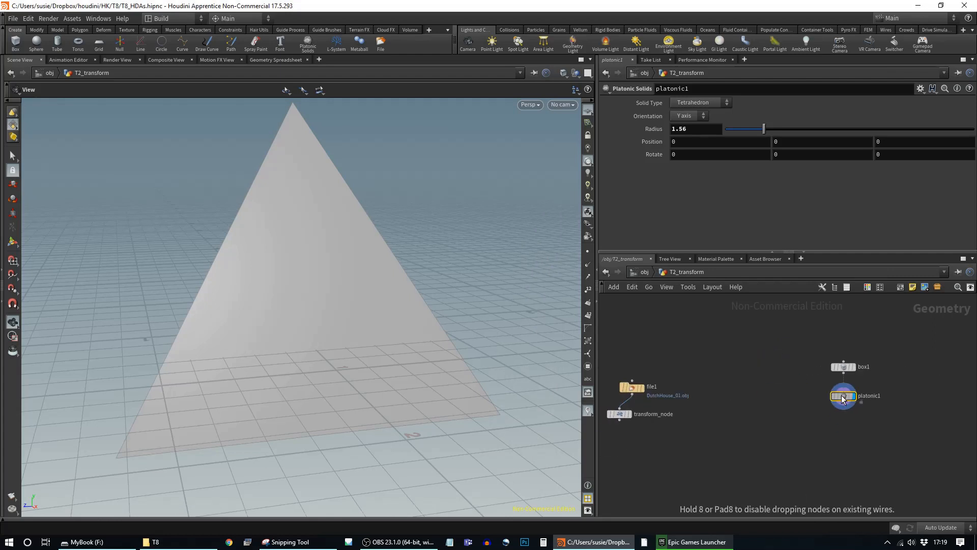
{"action": "middle_click_drag", "start_coordinate": [850, 447], "coordinate": [832, 423]}
{"action": "middle_click_drag", "start_coordinate": [739, 419], "coordinate": [796, 418]}
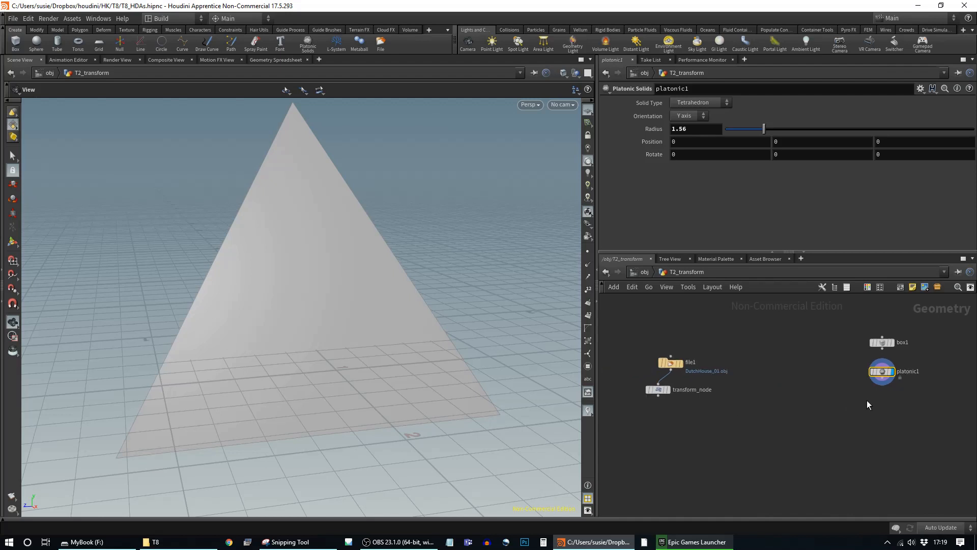
- Inspect the y_axis, z_axis and output1 nodes inside the locked platonic1 asset, then return to T2_transform
{"action": "double_click", "coordinate": [883, 371]}
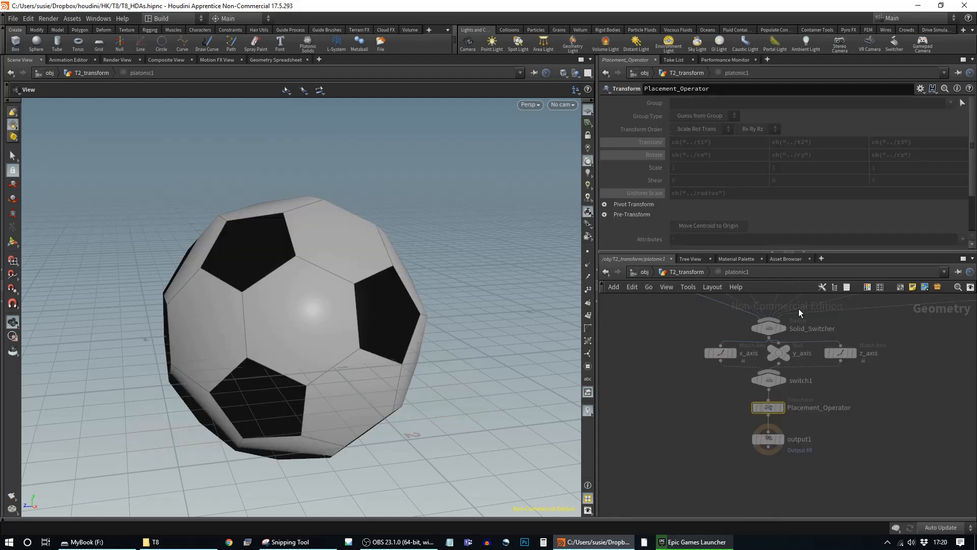
{"action": "left_click", "coordinate": [777, 352]}
{"action": "left_click", "coordinate": [837, 353]}
{"action": "left_click", "coordinate": [777, 450]}
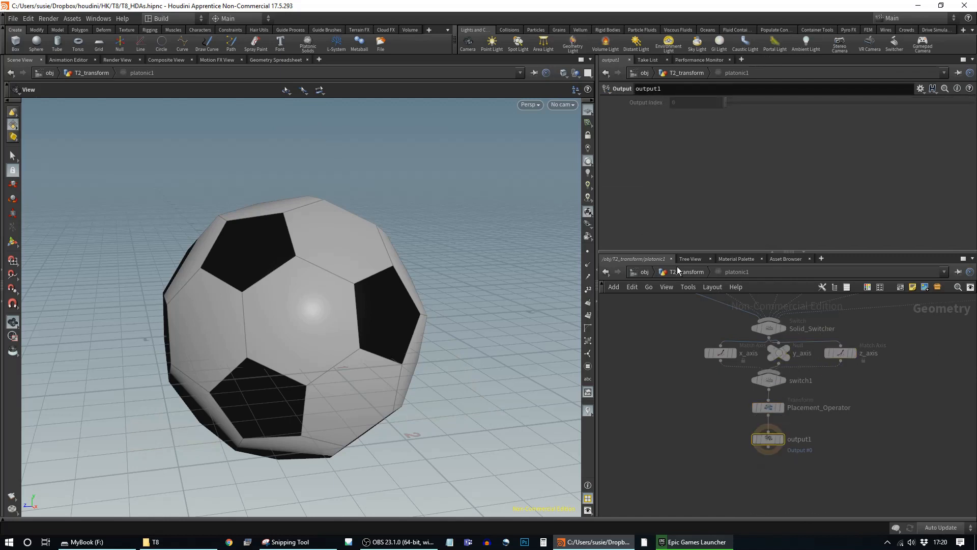
{"action": "key", "text": "u"}
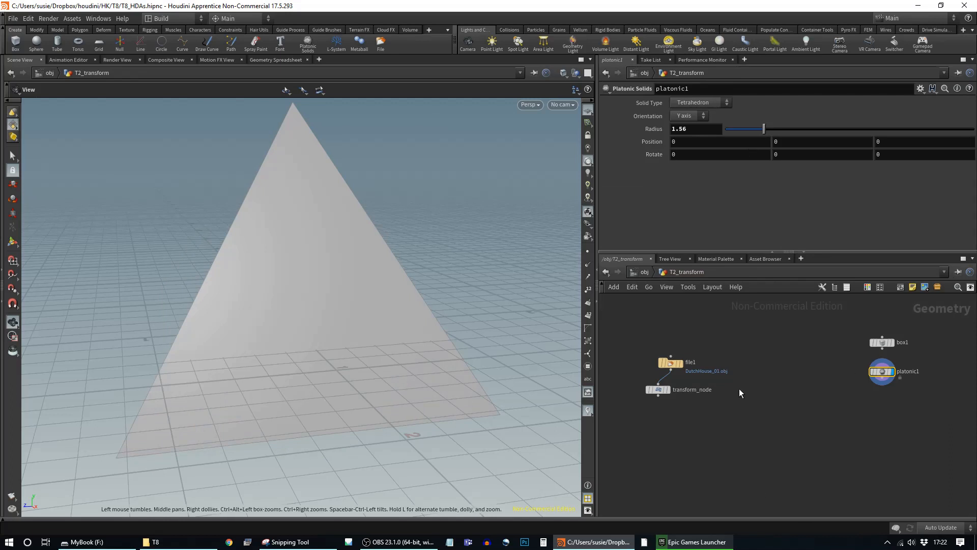
- Line up transform_node beneath file1 and make transform_node the displayed node
{"action": "left_click_drag", "start_coordinate": [658, 389], "coordinate": [706, 403]}
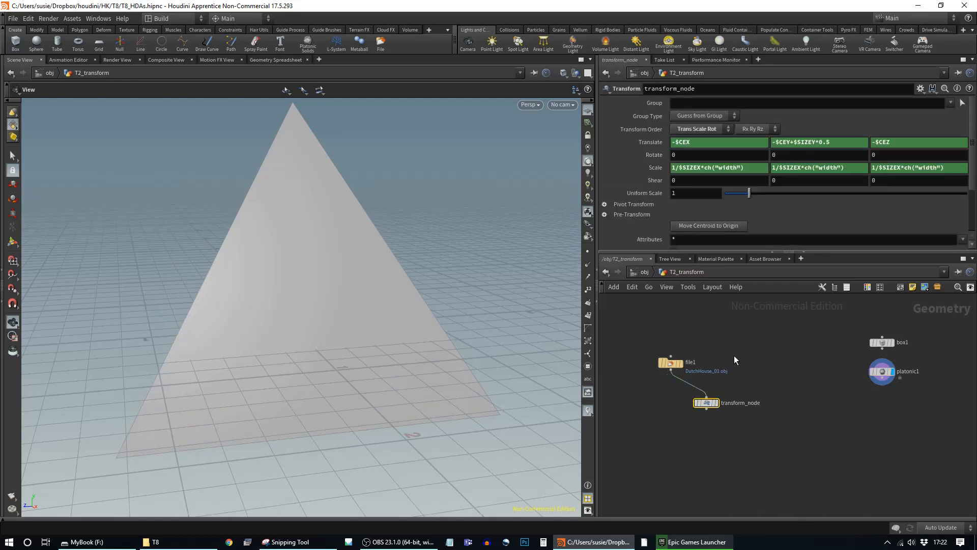
{"action": "left_click_drag", "start_coordinate": [670, 364], "coordinate": [705, 341]}
{"action": "left_click_drag", "start_coordinate": [702, 405], "coordinate": [707, 378]}
{"action": "left_click", "coordinate": [716, 377]}
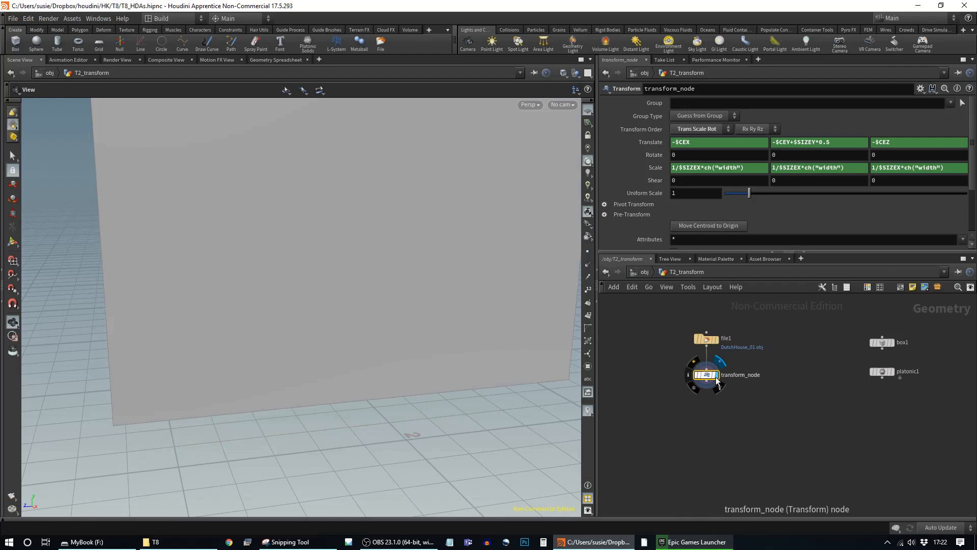
- Examine the whole Dutch house model in the 3D view, showing its facade and side wall
{"action": "left_click_drag", "start_coordinate": [574, 312], "coordinate": [516, 266]}
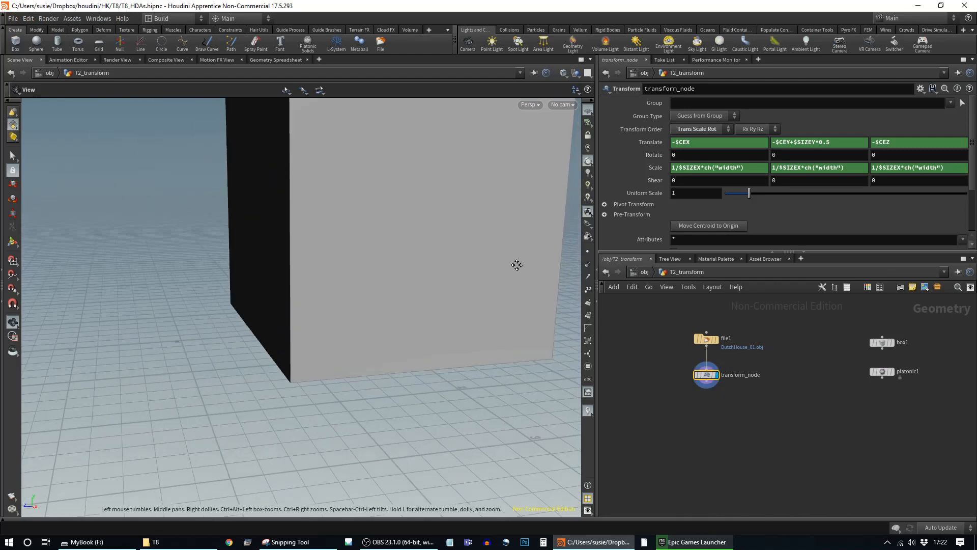
{"action": "middle_click_drag", "start_coordinate": [516, 266], "coordinate": [452, 438]}
{"action": "scroll", "coordinate": [467, 399], "scroll_direction": "down", "scroll_amount": 6}
{"action": "left_click_drag", "start_coordinate": [307, 333], "coordinate": [411, 374]}
{"action": "right_click_drag", "start_coordinate": [488, 389], "coordinate": [349, 371]}
{"action": "left_click_drag", "start_coordinate": [385, 388], "coordinate": [501, 390]}
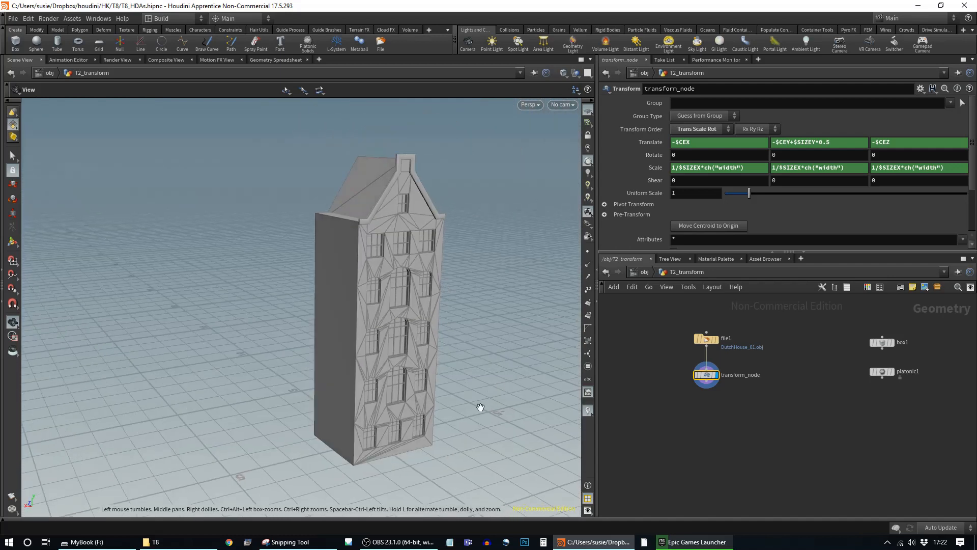
{"action": "scroll", "coordinate": [480, 408], "scroll_direction": "up", "scroll_amount": 3}
{"action": "left_click_drag", "start_coordinate": [462, 305], "coordinate": [464, 315]}
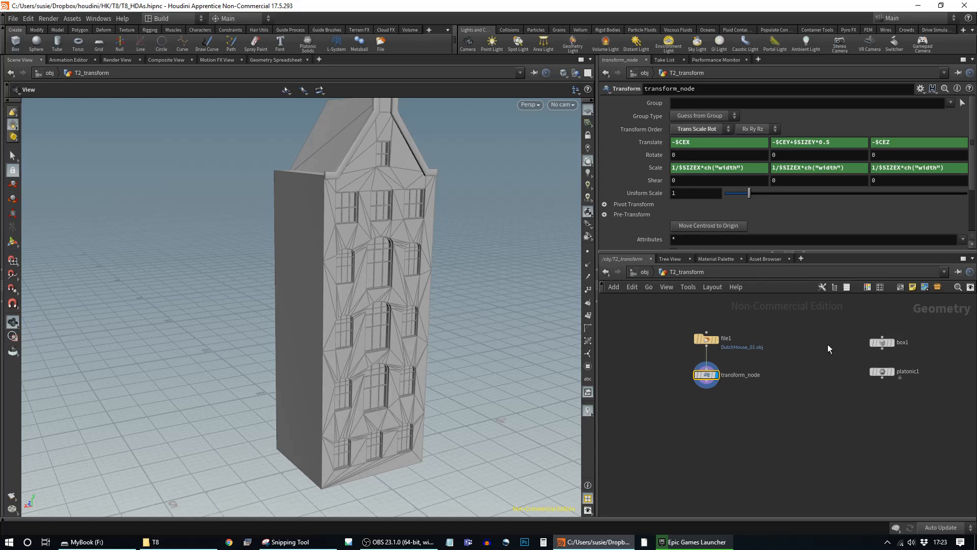
- Collapse transform_node into a subnetwork connected to file1
{"action": "scroll", "coordinate": [756, 384], "scroll_direction": "up", "scroll_amount": 2}
{"action": "scroll", "coordinate": [756, 384], "scroll_direction": "up", "scroll_amount": 1}
{"action": "middle_click_drag", "start_coordinate": [714, 386], "coordinate": [811, 432]}
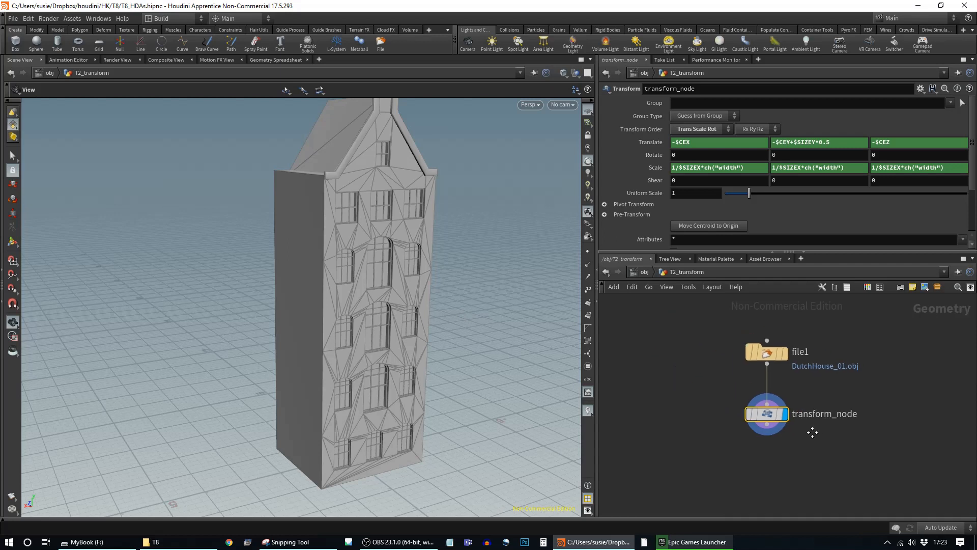
{"action": "right_click", "coordinate": [768, 415]}
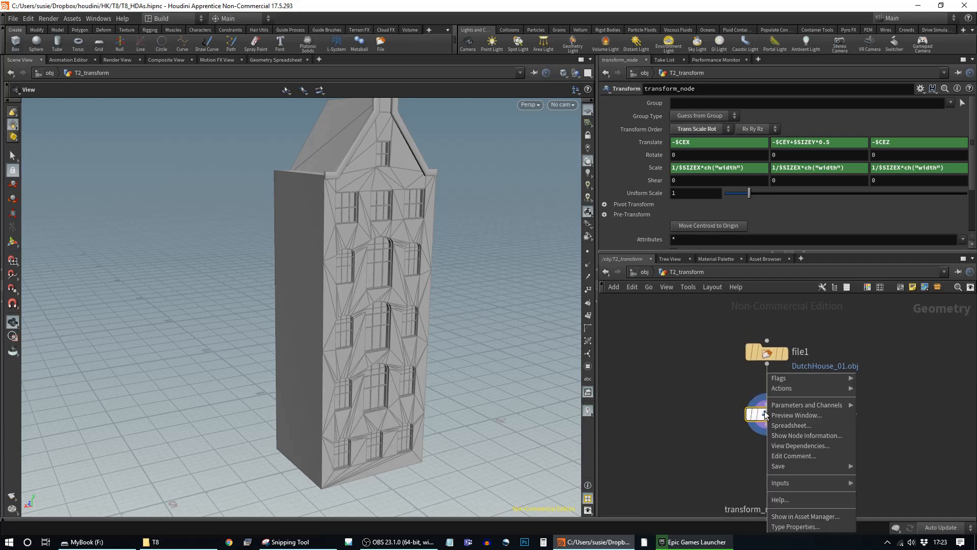
{"action": "mouse_move", "coordinate": [786, 390]}
{"action": "left_click", "coordinate": [954, 381]}
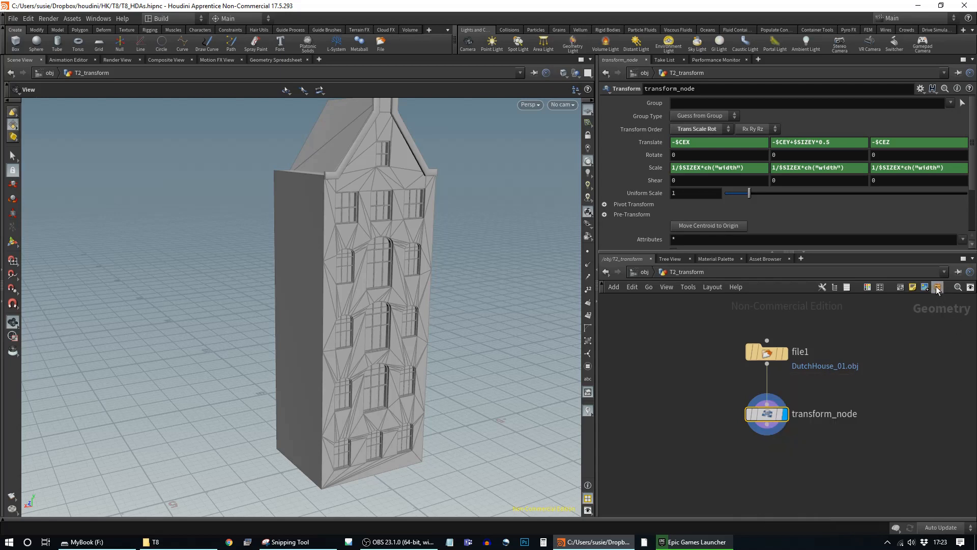
{"action": "left_click", "coordinate": [936, 286]}
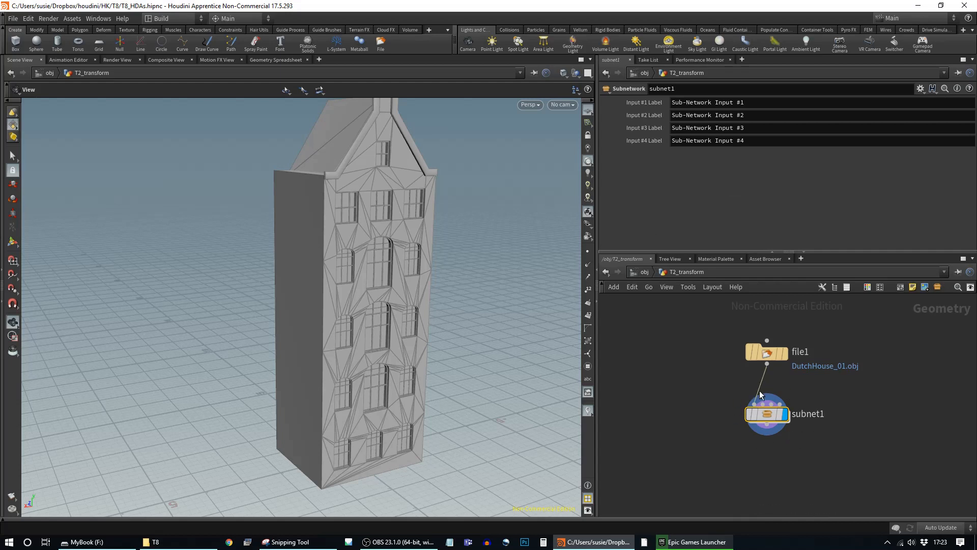
- Inspect transform_node and the sub-network inputs inside subnet1, then return to T2_transform to view subnet1's connectors
{"action": "double_click", "coordinate": [771, 429]}
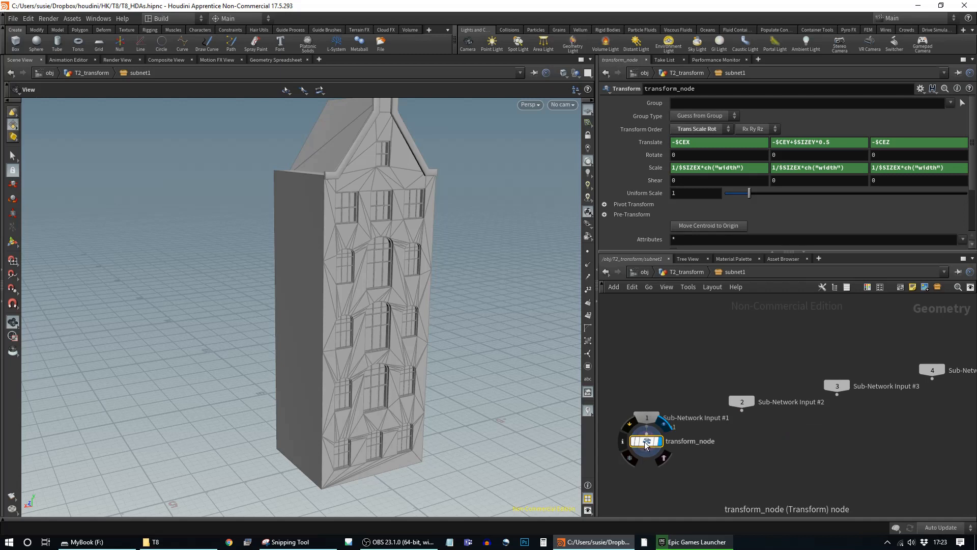
{"action": "middle_click_drag", "start_coordinate": [771, 451], "coordinate": [794, 392]}
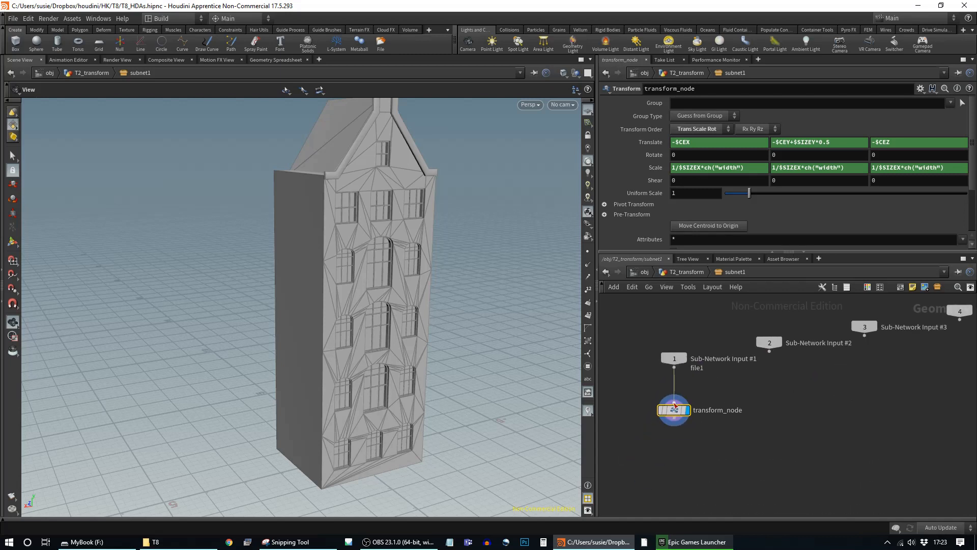
{"action": "left_click", "coordinate": [687, 272]}
{"action": "middle_click_drag", "start_coordinate": [839, 391], "coordinate": [754, 399]}
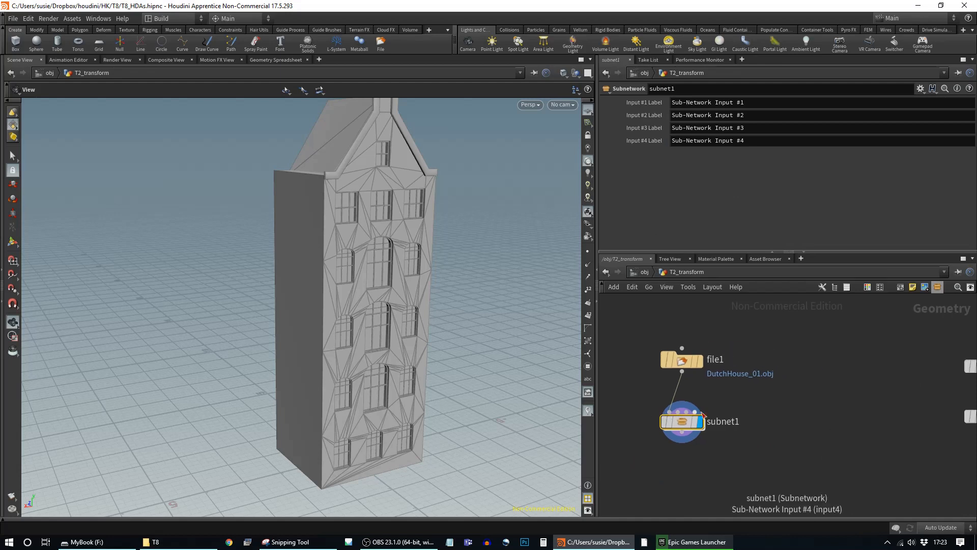
{"action": "middle_click_drag", "start_coordinate": [843, 453], "coordinate": [859, 404]}
- Inside subnet1, arrange the four sub-network input nodes in a horizontal row
{"action": "double_click", "coordinate": [705, 377]}
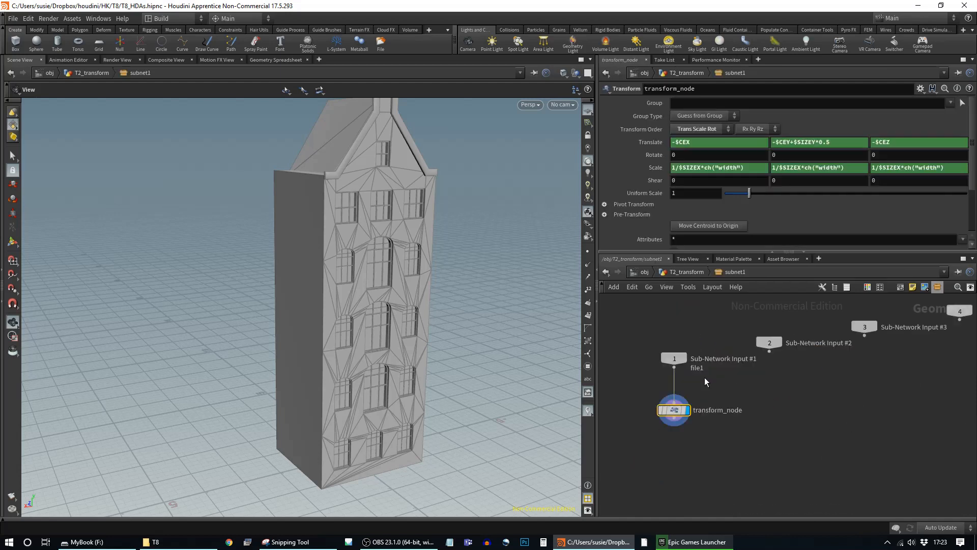
{"action": "left_click_drag", "start_coordinate": [678, 360], "coordinate": [624, 344]}
{"action": "left_click_drag", "start_coordinate": [769, 343], "coordinate": [745, 343]}
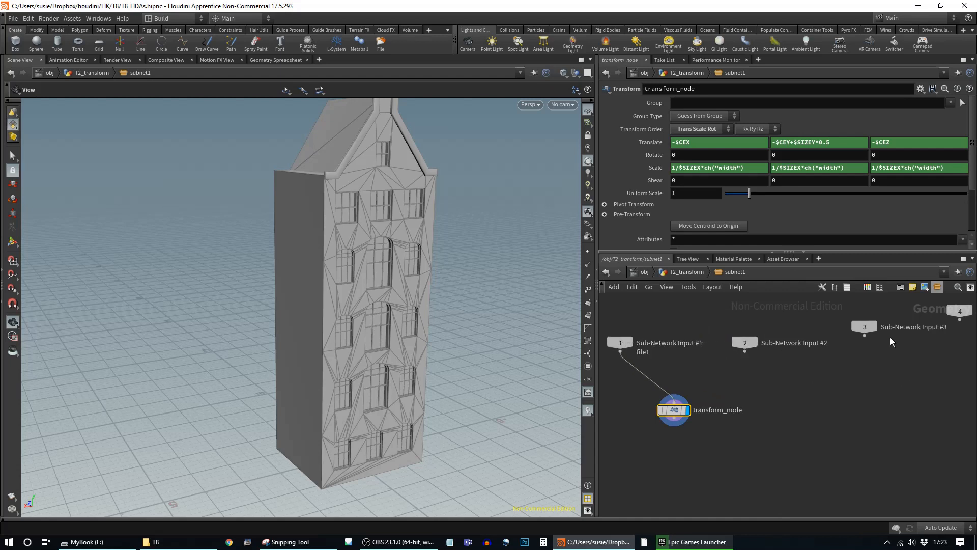
{"action": "left_click_drag", "start_coordinate": [865, 326], "coordinate": [864, 338]}
{"action": "left_click_drag", "start_coordinate": [962, 311], "coordinate": [962, 339]}
- Move transform_node directly beneath Sub-Network Input #1
{"action": "key", "text": "h"}
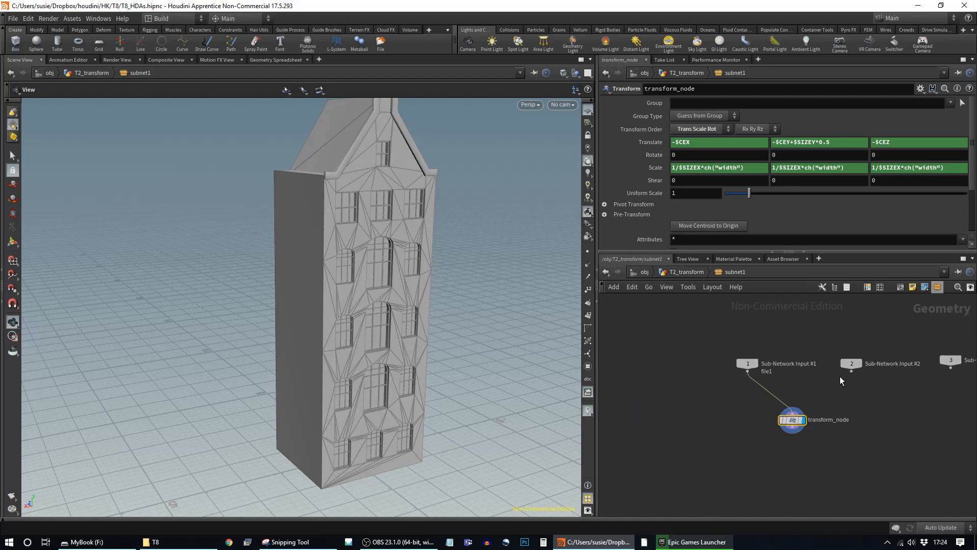
{"action": "middle_click_drag", "start_coordinate": [890, 424], "coordinate": [768, 416]}
{"action": "left_click_drag", "start_coordinate": [670, 414], "coordinate": [622, 394]}
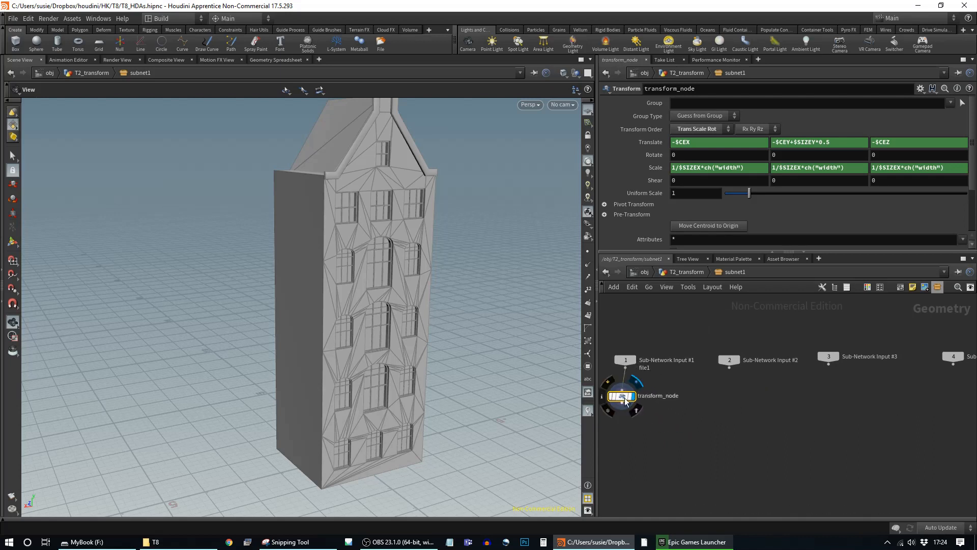
{"action": "left_click_drag", "start_coordinate": [628, 397], "coordinate": [642, 397]}
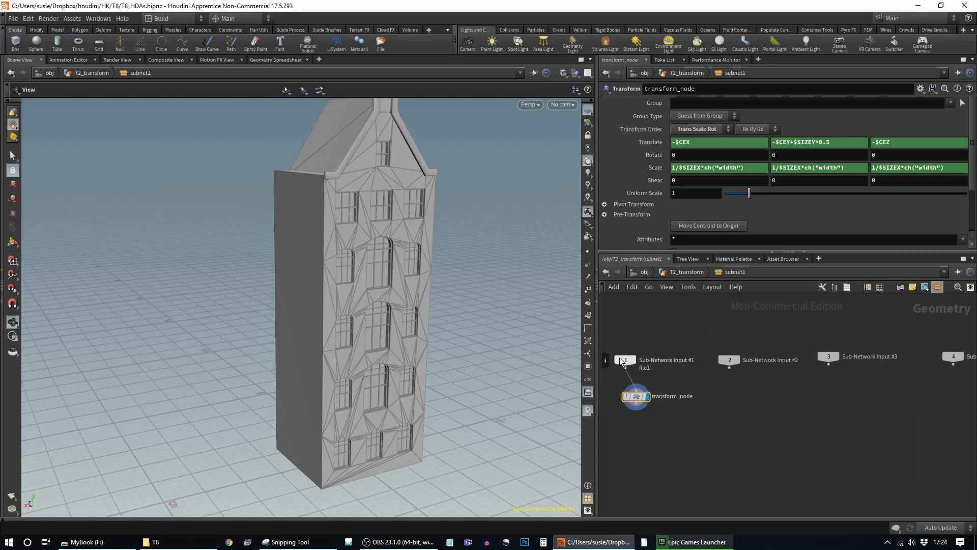
{"action": "left_click_drag", "start_coordinate": [634, 397], "coordinate": [619, 393]}
- Compare subnet1's external input connection from file1 with Sub-Network Input #1 inside it, ending in T2_transform
{"action": "middle_click_drag", "start_coordinate": [704, 404], "coordinate": [797, 412]}
{"action": "left_click", "coordinate": [693, 272]}
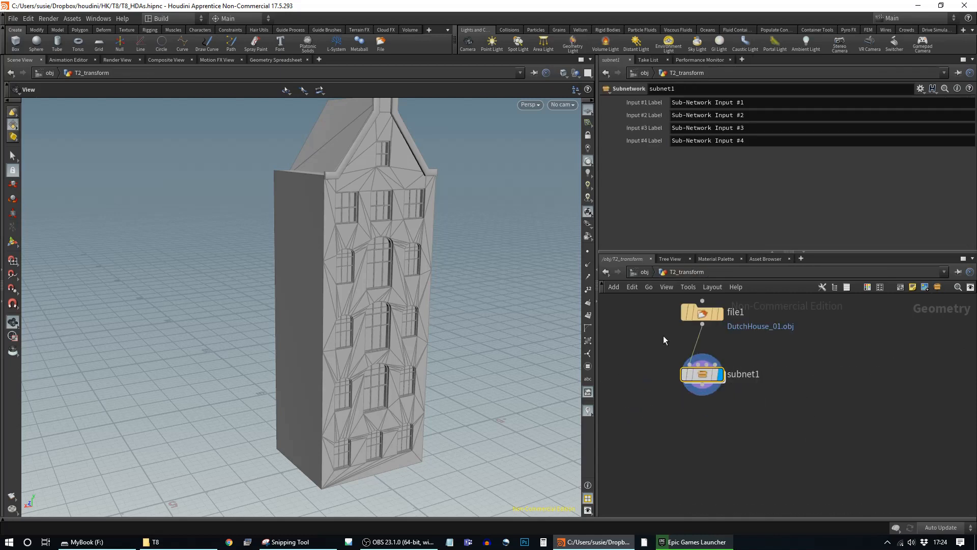
{"action": "double_click", "coordinate": [705, 374]}
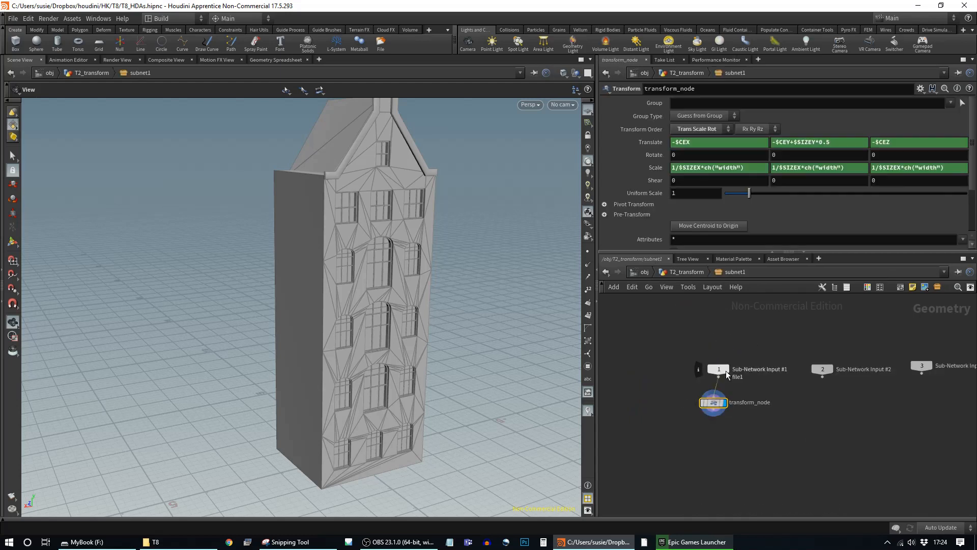
{"action": "left_click", "coordinate": [684, 272]}
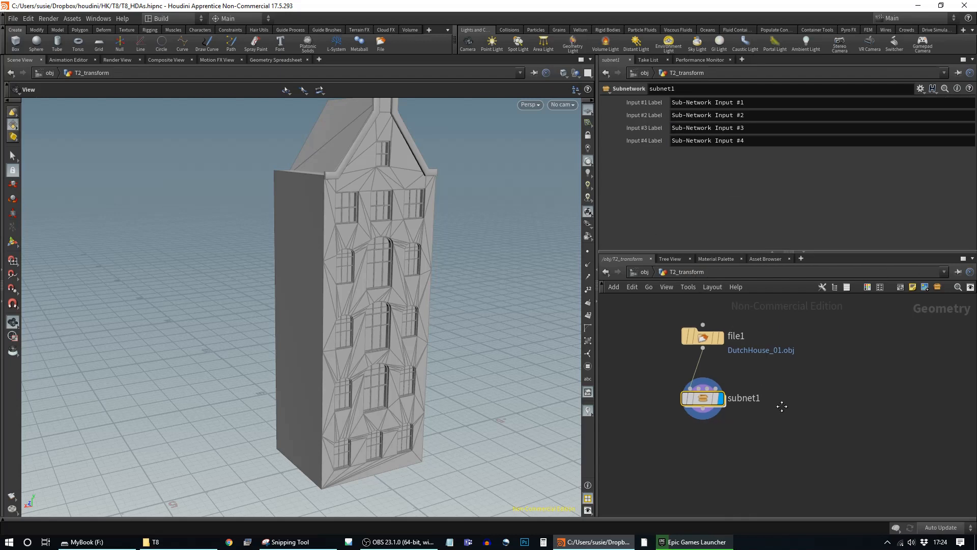
- Start creating a digital asset from subnet1 and set its operator name to movetoorigin
{"action": "right_click", "coordinate": [706, 404]}
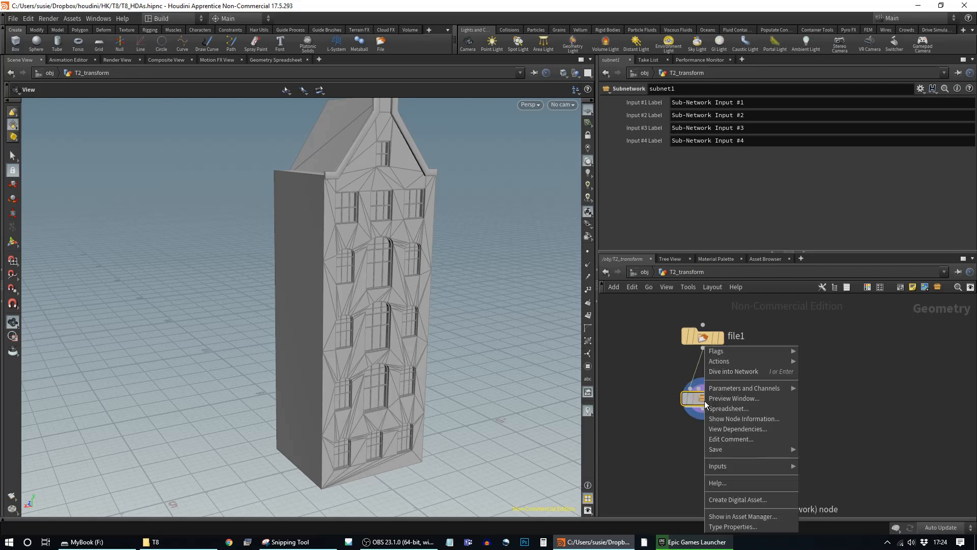
{"action": "left_click", "coordinate": [779, 500]}
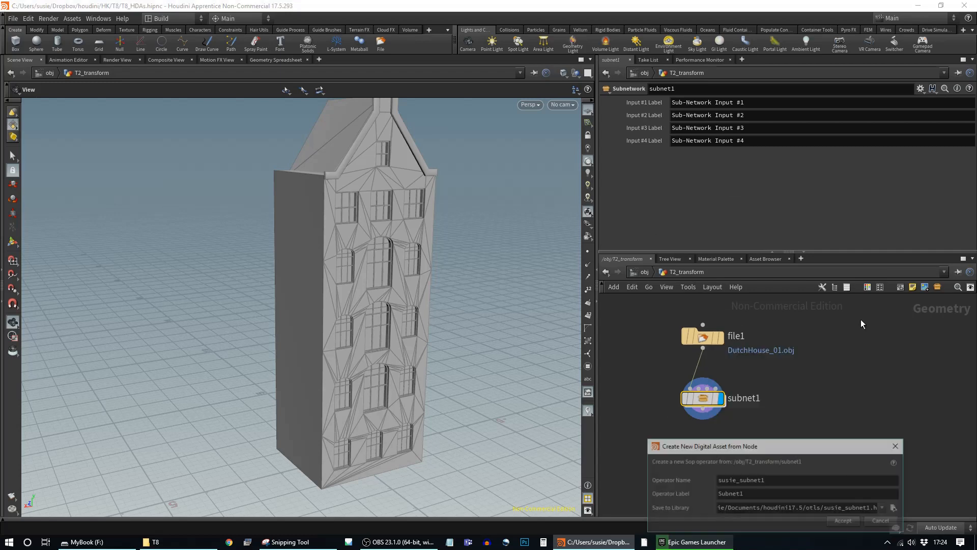
{"action": "left_click_drag", "start_coordinate": [813, 450], "coordinate": [534, 306]}
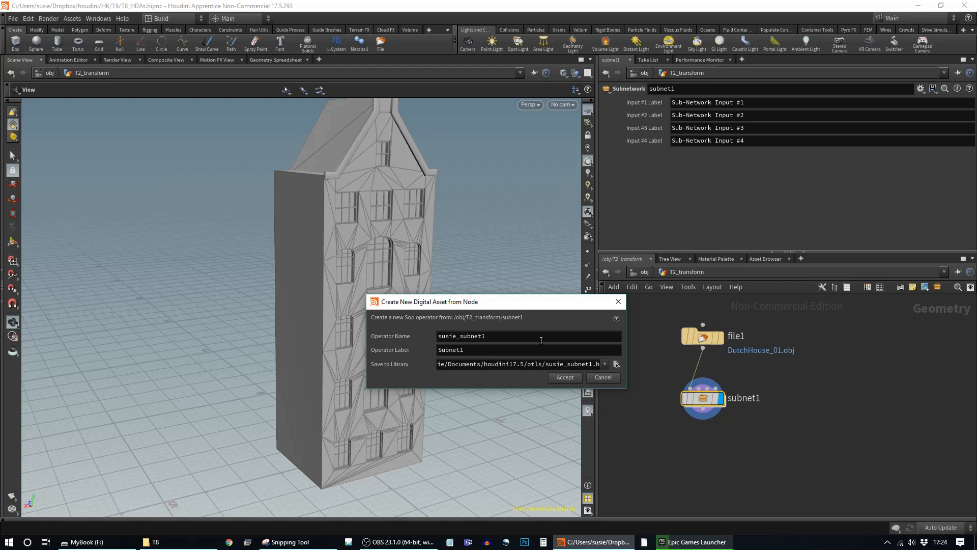
{"action": "left_click_drag", "start_coordinate": [505, 336], "coordinate": [427, 338]}
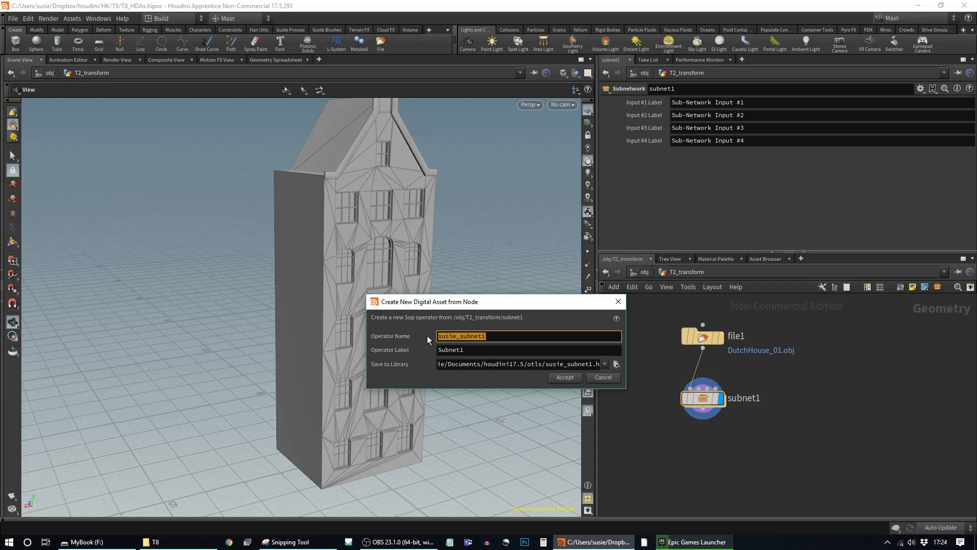
{"action": "type", "text": "mo"}
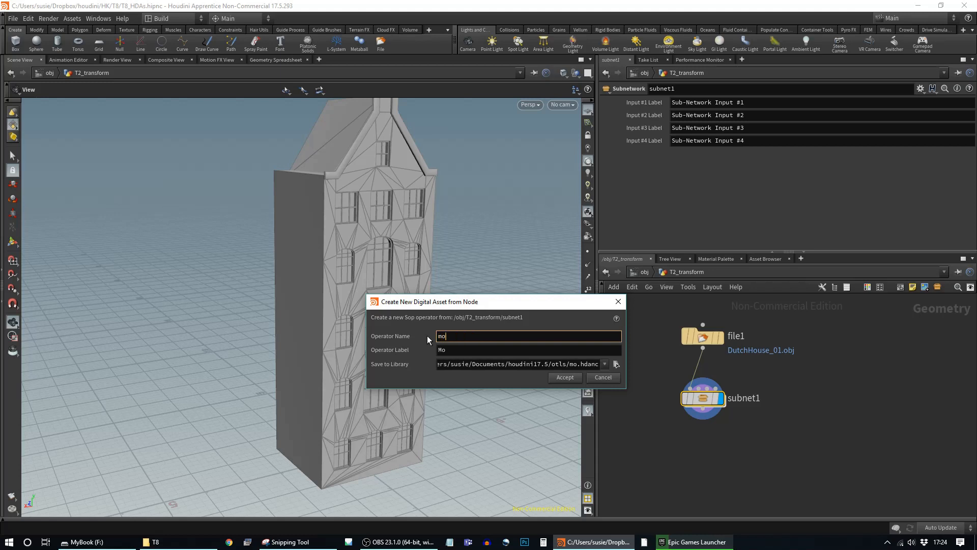
{"action": "type", "text": "vetoorigin"}
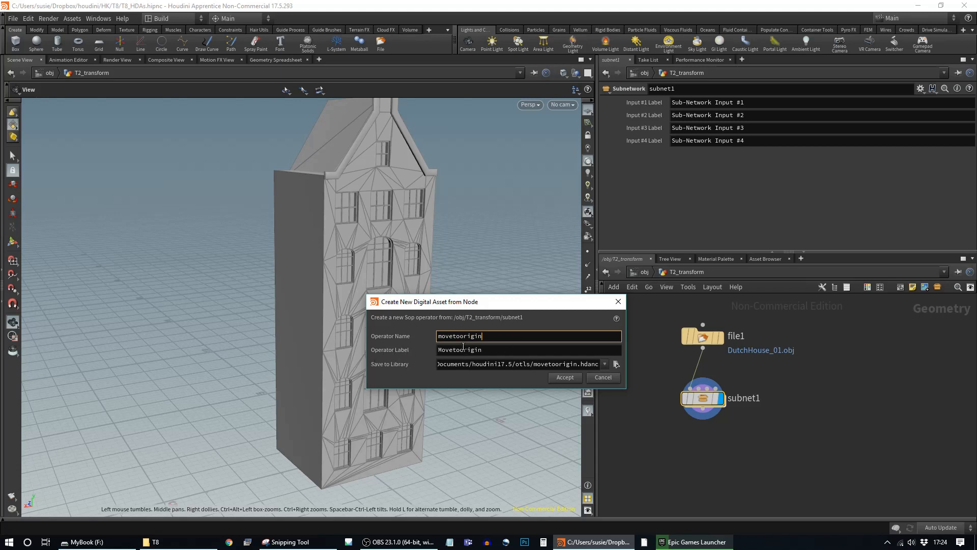
- Review the label Movetoorigin and the library file movetoorigin.hdanc, and create the digital asset with these settings
{"action": "left_click", "coordinate": [520, 349]}
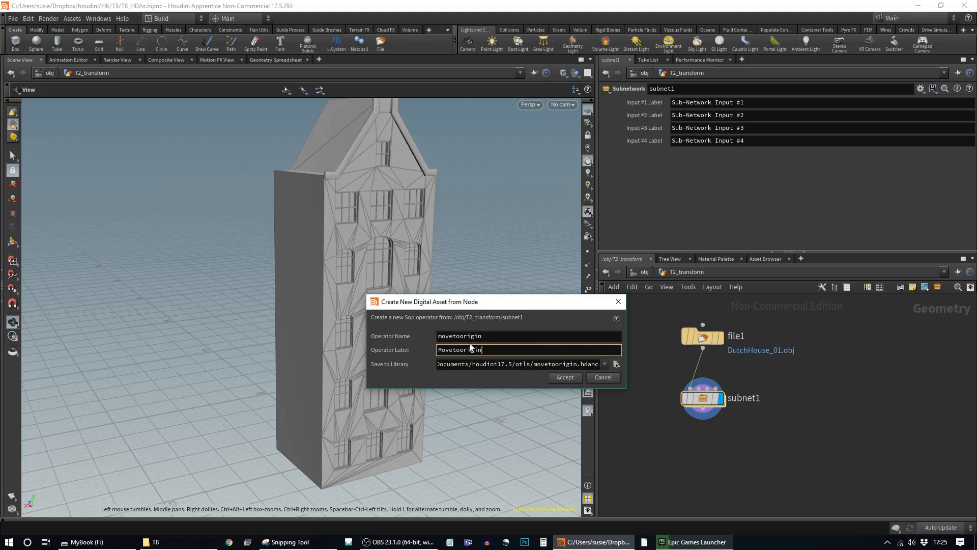
{"action": "left_click_drag", "start_coordinate": [534, 366], "coordinate": [579, 366]}
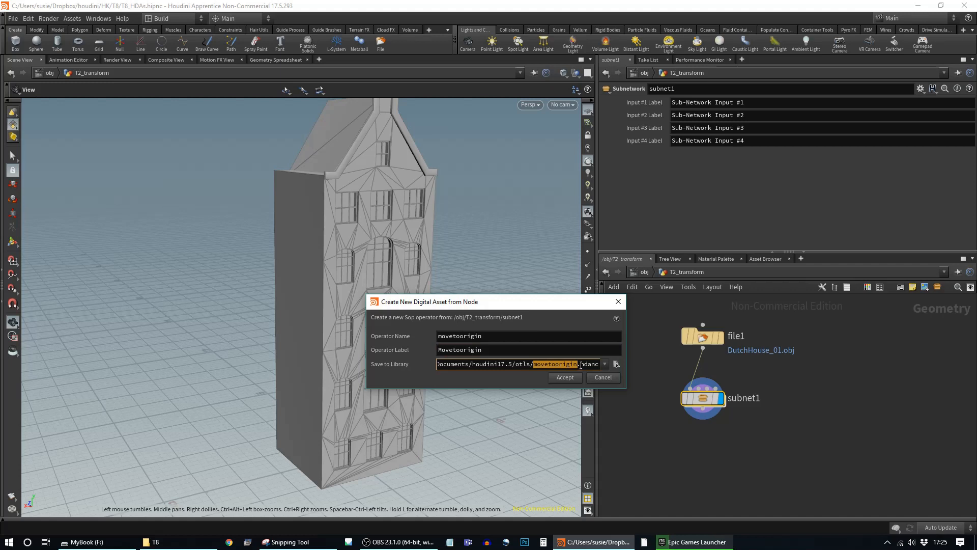
{"action": "double_click", "coordinate": [582, 364]}
{"action": "left_click", "coordinate": [595, 365]}
{"action": "left_click", "coordinate": [592, 364], "text": "shift"}
{"action": "left_click", "coordinate": [594, 363]}
{"action": "mouse_move", "coordinate": [592, 364]}
{"action": "left_mouse_down"}
{"action": "mouse_move", "coordinate": [569, 364]}
{"action": "mouse_move", "coordinate": [581, 364]}
{"action": "left_mouse_up"}
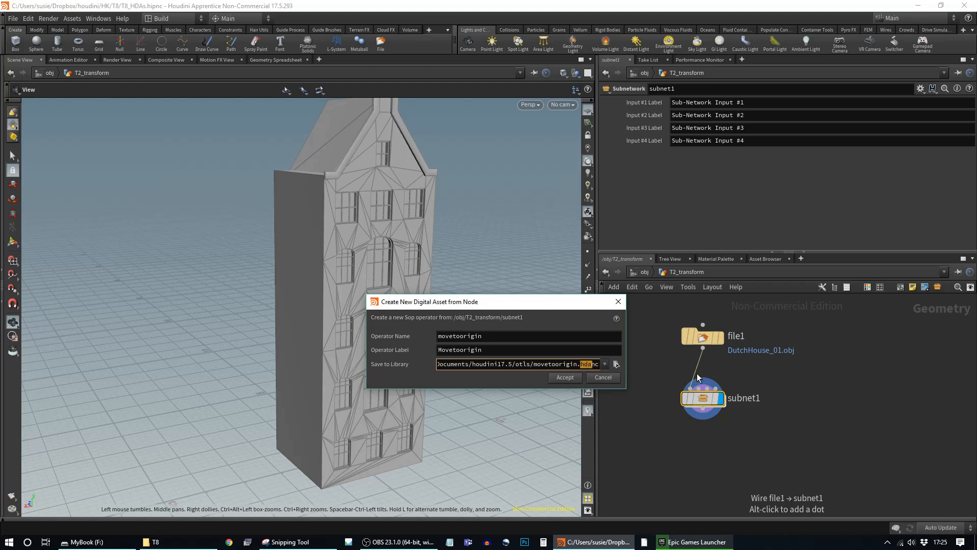
{"action": "left_click", "coordinate": [567, 378]}
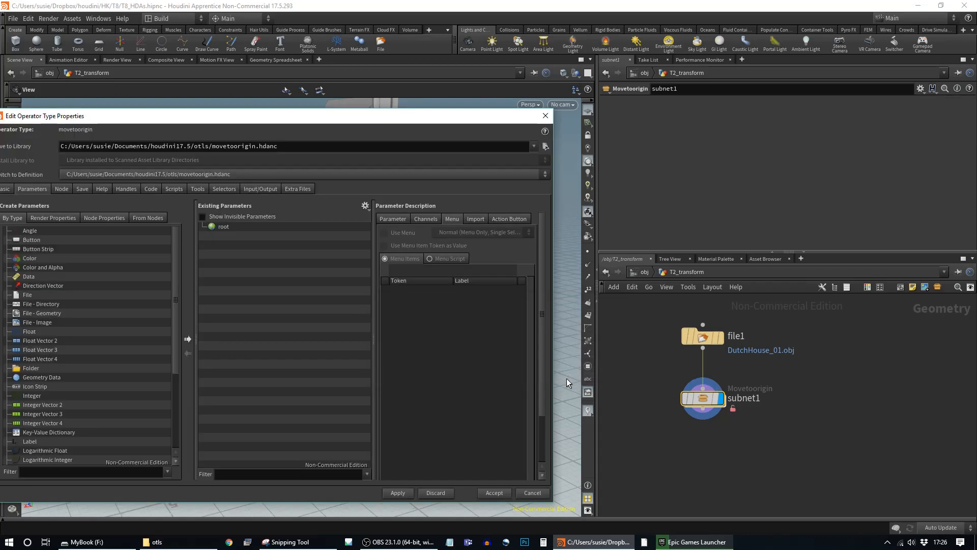
{"action": "left_click_drag", "start_coordinate": [327, 116], "coordinate": [370, 116]}
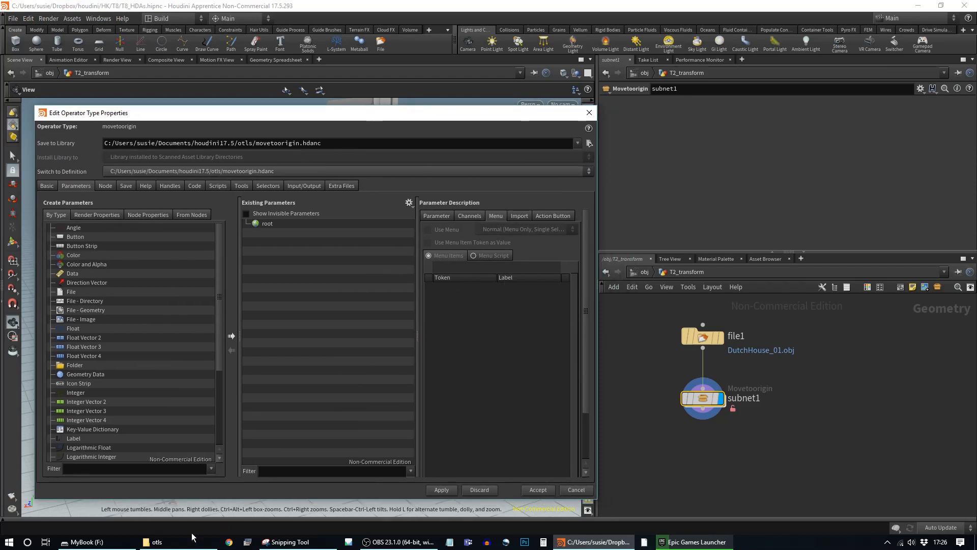
- Switch to File Explorer and examine where movetoorigin.hdanc is stored in the otls folder of Documents > houdini17.5
{"action": "mouse_move", "coordinate": [174, 542]}
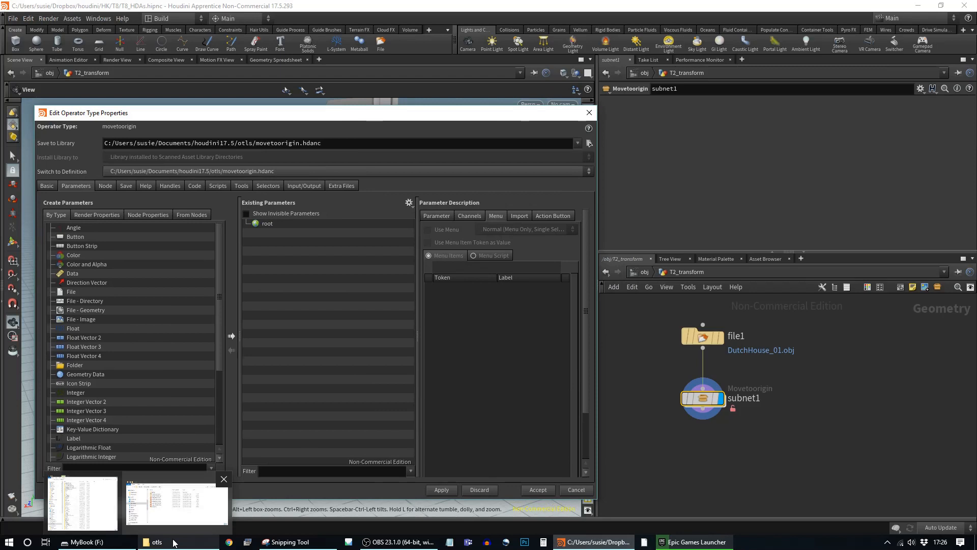
{"action": "left_click", "coordinate": [176, 504]}
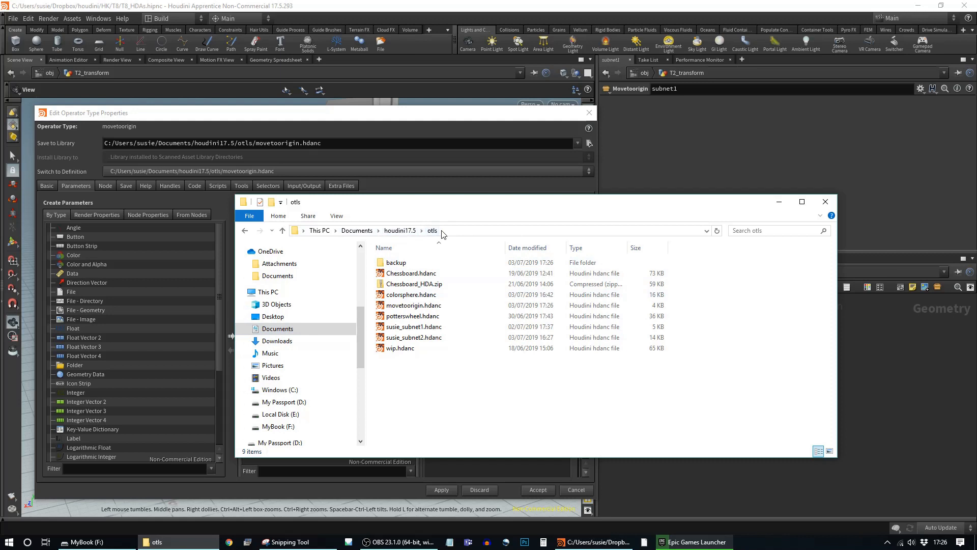
{"action": "left_click", "coordinate": [402, 231]}
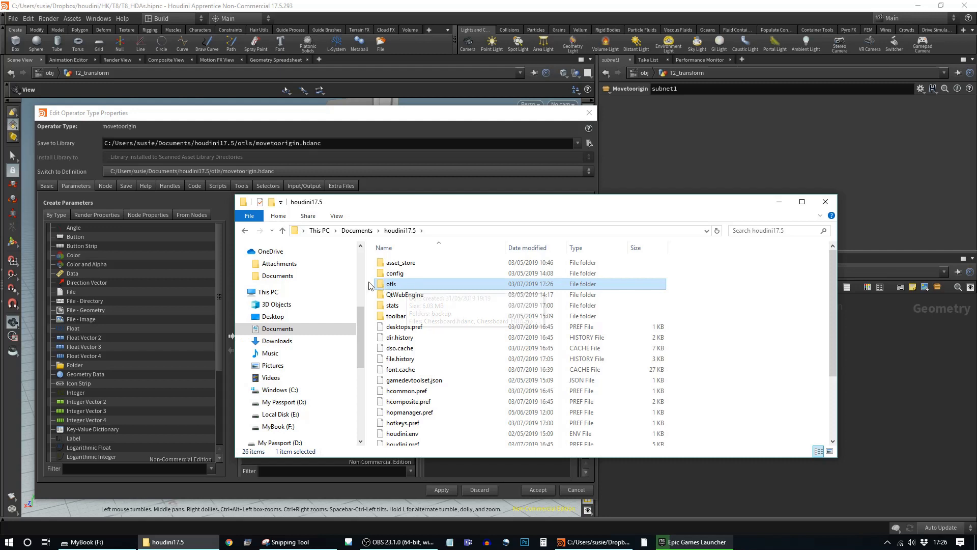
{"action": "double_click", "coordinate": [407, 284]}
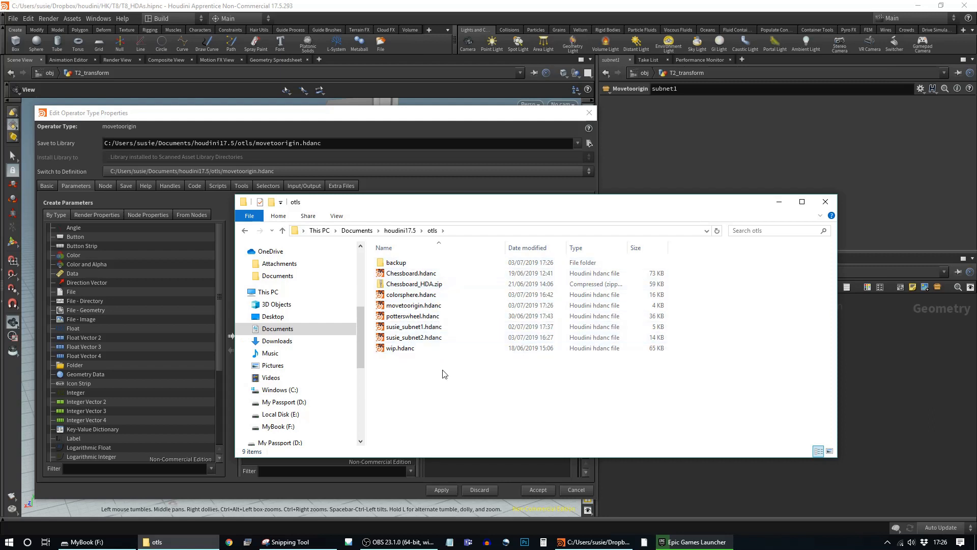
{"action": "left_click_drag", "start_coordinate": [425, 205], "coordinate": [508, 271]}
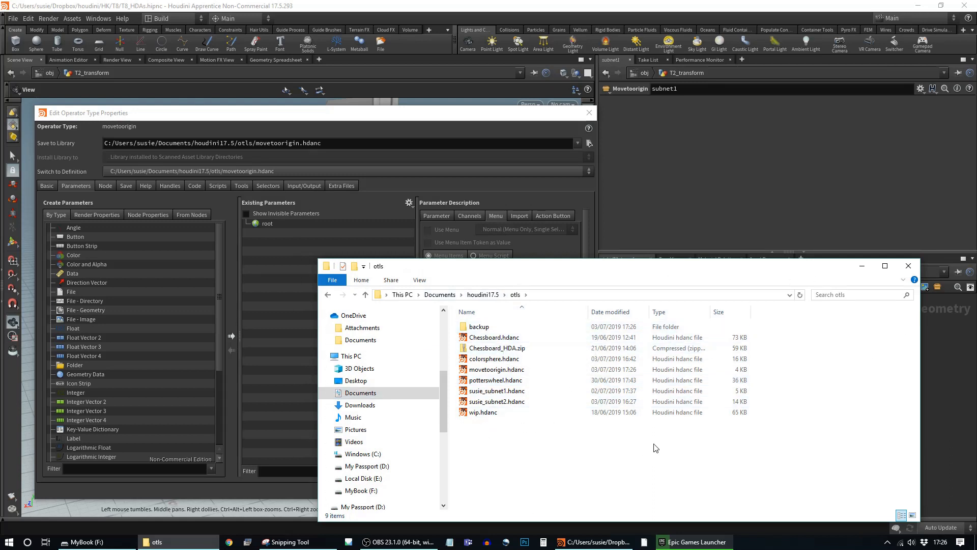
{"action": "left_click_drag", "start_coordinate": [492, 261], "coordinate": [492, 175]}
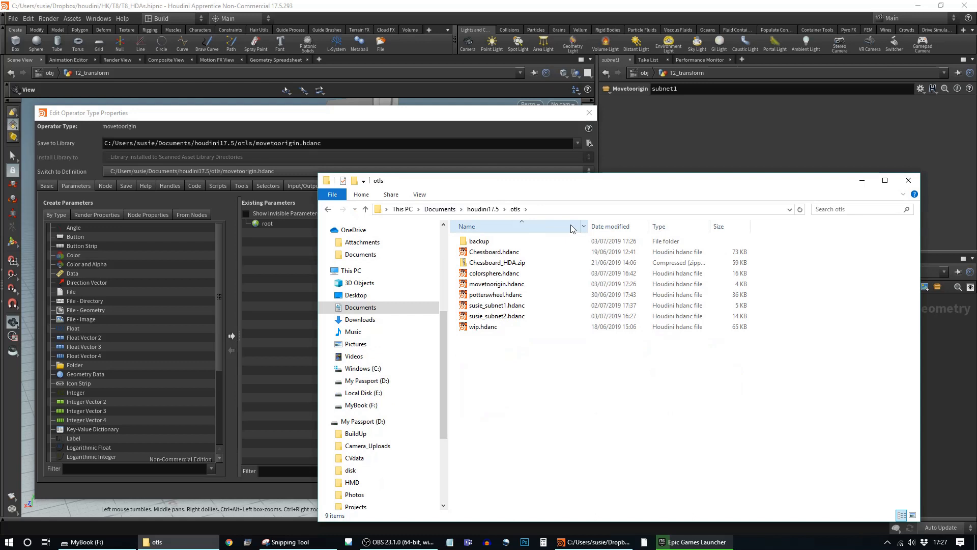
{"action": "left_click", "coordinate": [862, 180]}
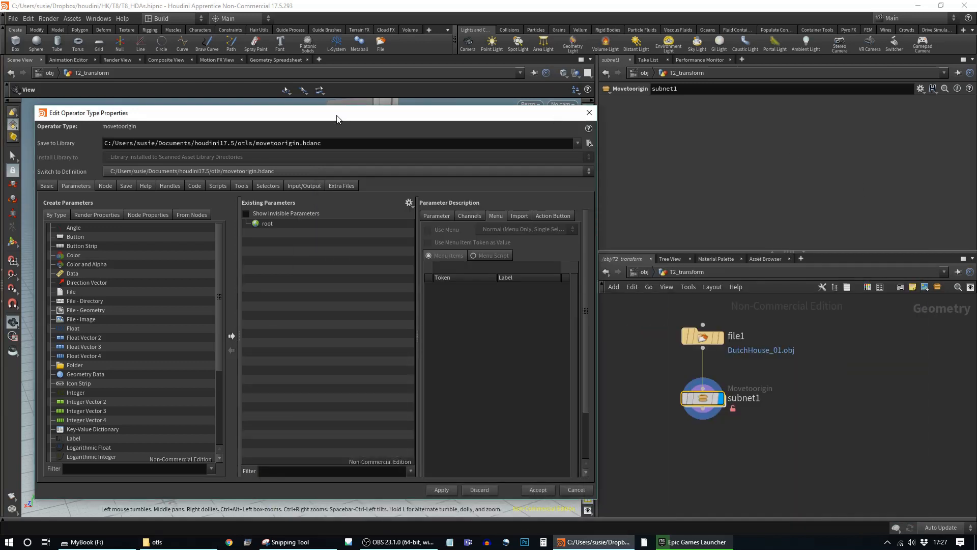
- Locate the Type Properties command for the subnet1 node and examine the asset's basic settings
{"action": "left_click_drag", "start_coordinate": [337, 117], "coordinate": [348, 99]}
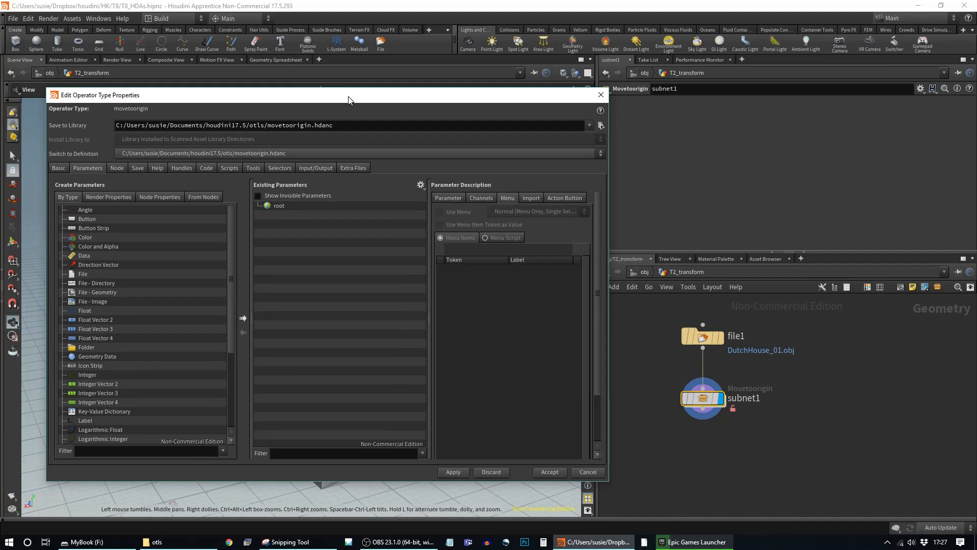
{"action": "right_click", "coordinate": [704, 398]}
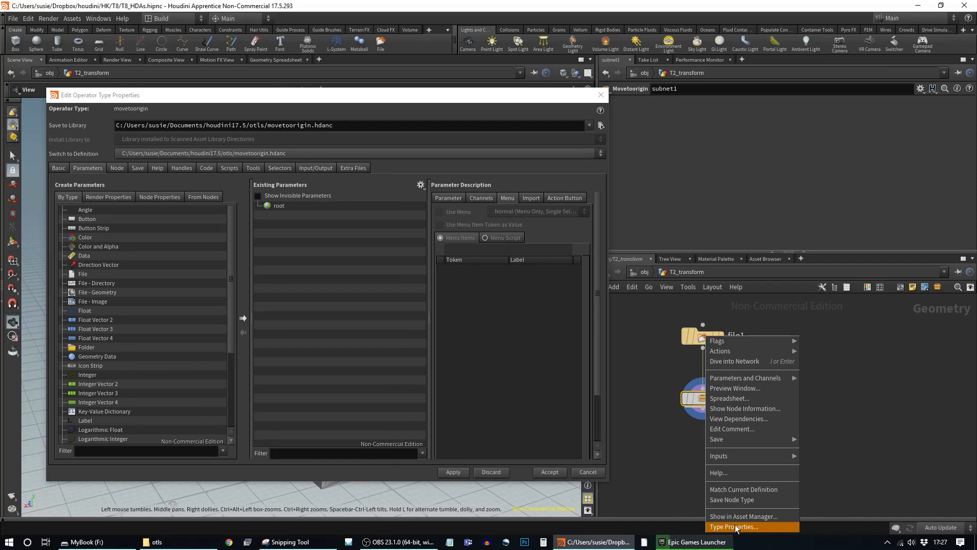
{"action": "left_click", "coordinate": [409, 98]}
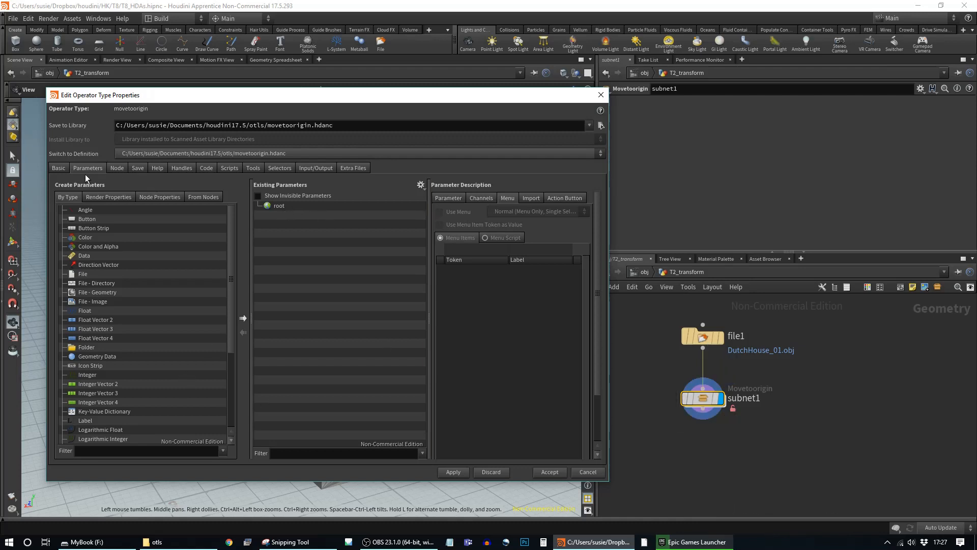
{"action": "left_click", "coordinate": [62, 167]}
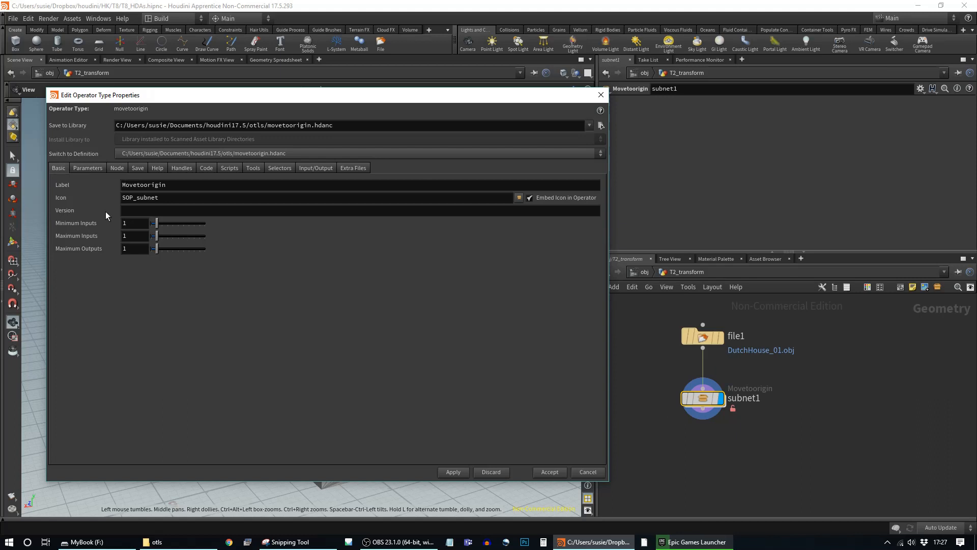
- Set the asset's Maximum Inputs to 2 and apply the change
{"action": "mouse_move", "coordinate": [704, 399]}
{"action": "left_click_drag", "start_coordinate": [157, 224], "coordinate": [165, 228]}
{"action": "left_click", "coordinate": [452, 471]}
{"action": "left_click", "coordinate": [454, 471]}
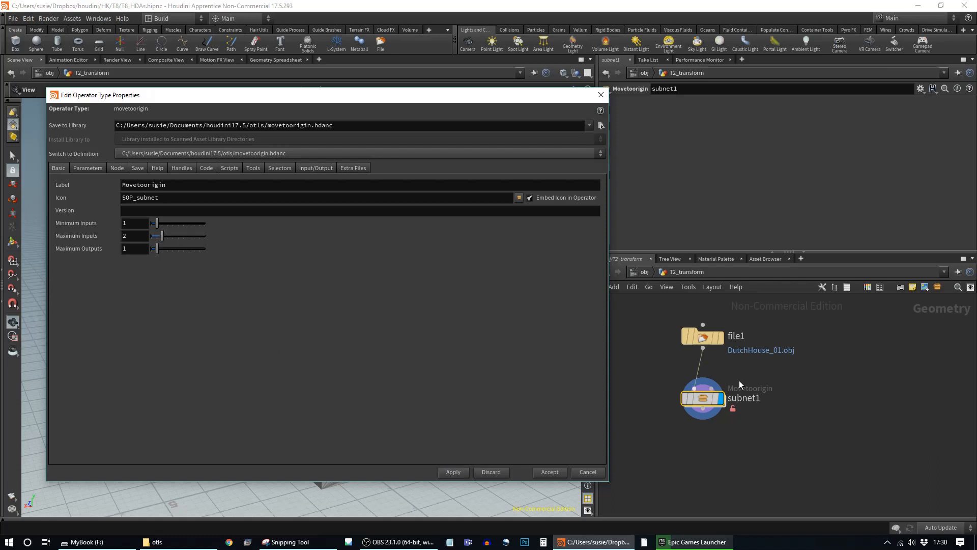
- Inspect the input nodes inside subnet1, shift Sub-Network Input #2 closer to transform_node, and return to T2_transform
{"action": "double_click", "coordinate": [707, 402]}
{"action": "middle_click_drag", "start_coordinate": [940, 392], "coordinate": [826, 395]}
{"action": "left_click_drag", "start_coordinate": [850, 370], "coordinate": [765, 359]}
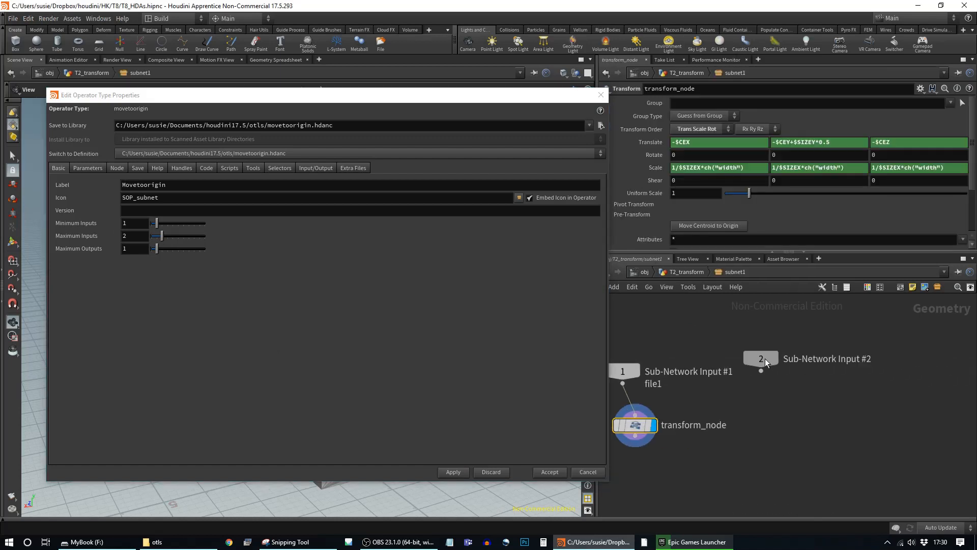
{"action": "middle_click_drag", "start_coordinate": [743, 396], "coordinate": [843, 383]}
{"action": "left_click", "coordinate": [682, 271]}
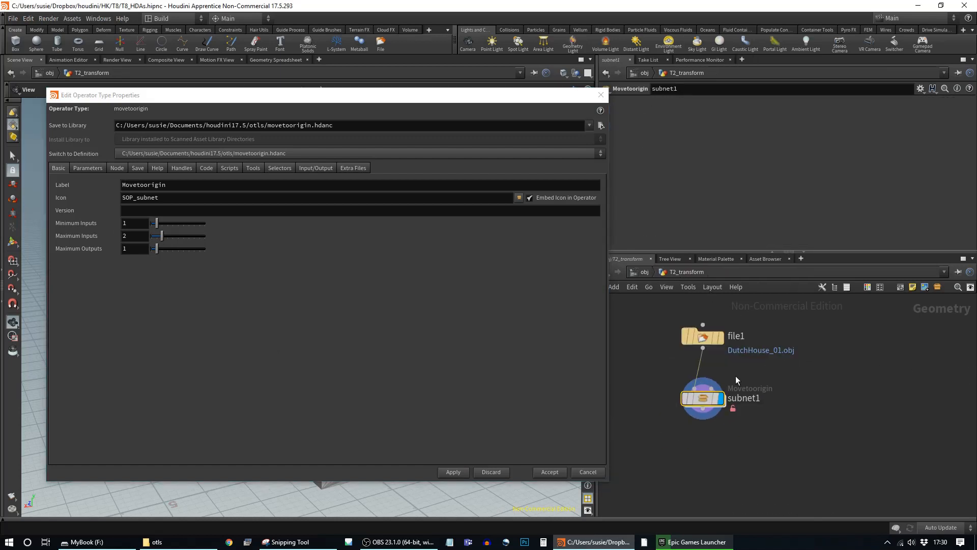
- Set the asset's Maximum Inputs back to 1 and apply it
{"action": "left_click_drag", "start_coordinate": [162, 238], "coordinate": [156, 237]}
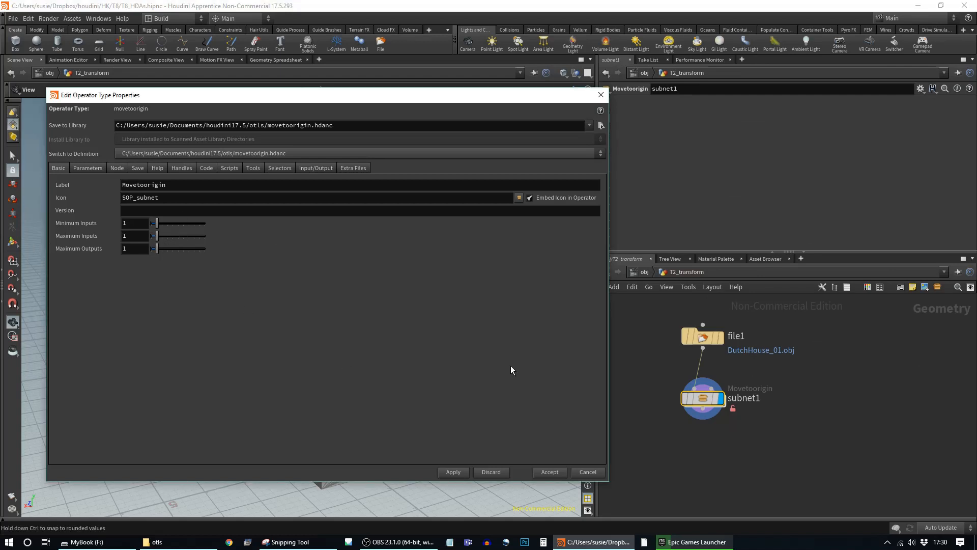
{"action": "left_click", "coordinate": [454, 471]}
- Review the movetoorigin asset's parameter, node, save and help settings
{"action": "left_click", "coordinate": [100, 167]}
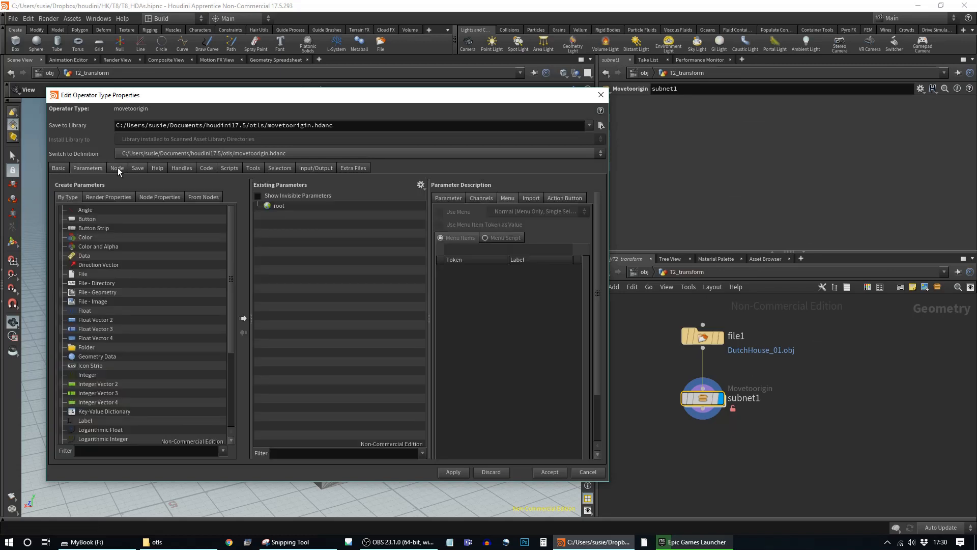
{"action": "left_click", "coordinate": [117, 168]}
{"action": "left_click", "coordinate": [136, 167]}
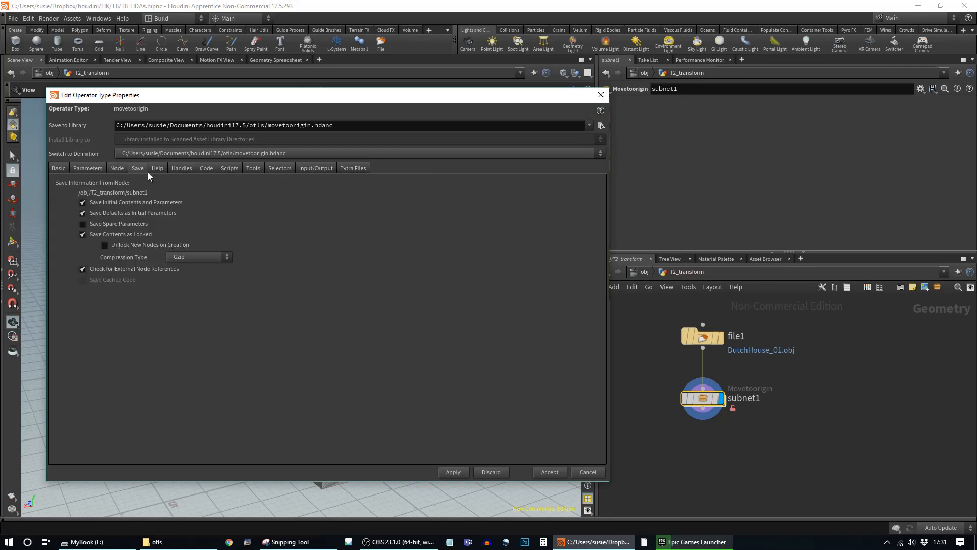
{"action": "left_click", "coordinate": [157, 168]}
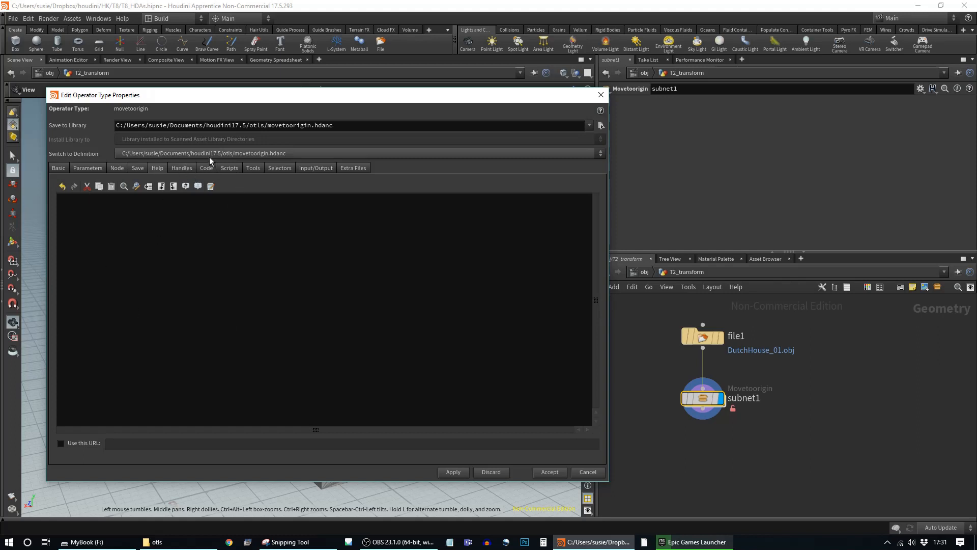
- Browse the handle types that can be created for the asset without adding one
{"action": "left_click", "coordinate": [180, 168]}
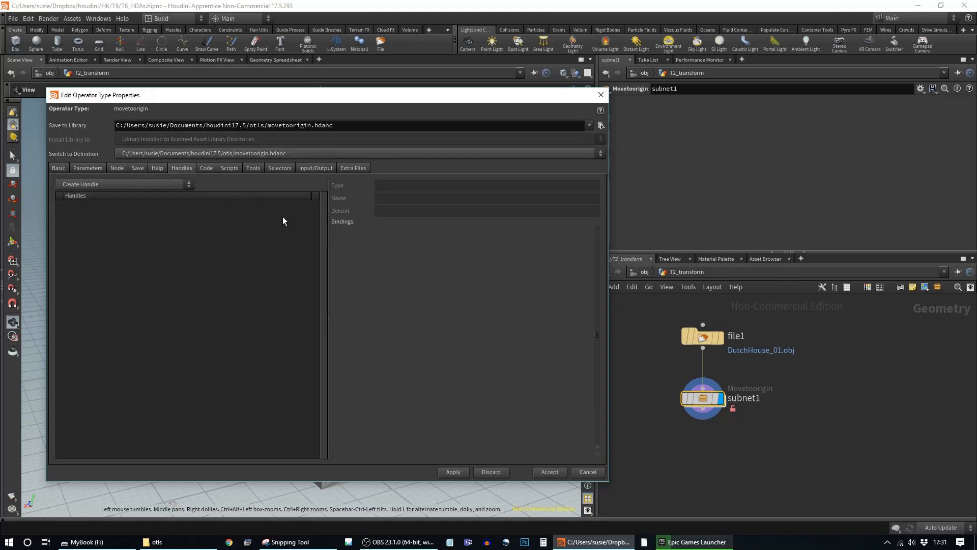
{"action": "left_click", "coordinate": [185, 185]}
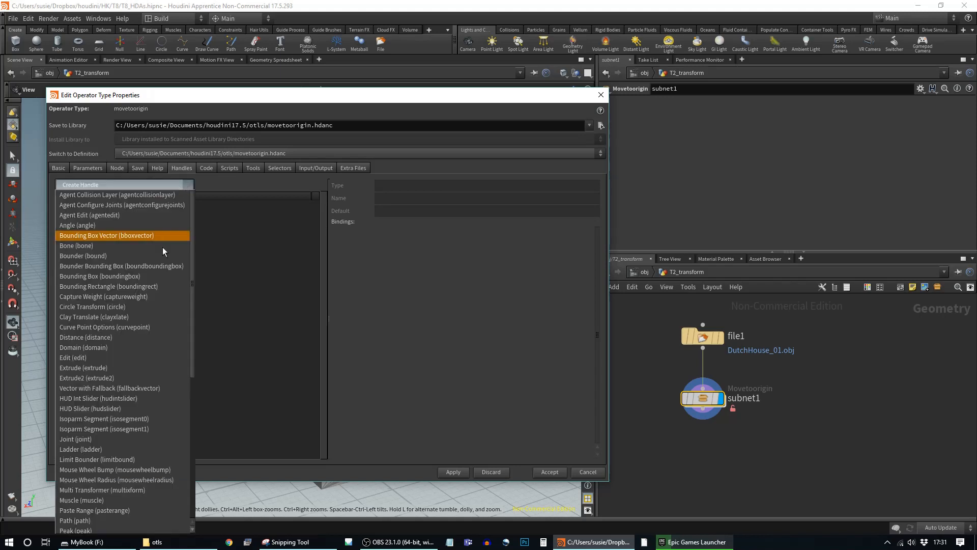
{"action": "scroll", "coordinate": [172, 332], "scroll_direction": "down", "scroll_amount": 7}
{"action": "scroll", "coordinate": [173, 330], "scroll_direction": "down", "scroll_amount": 2}
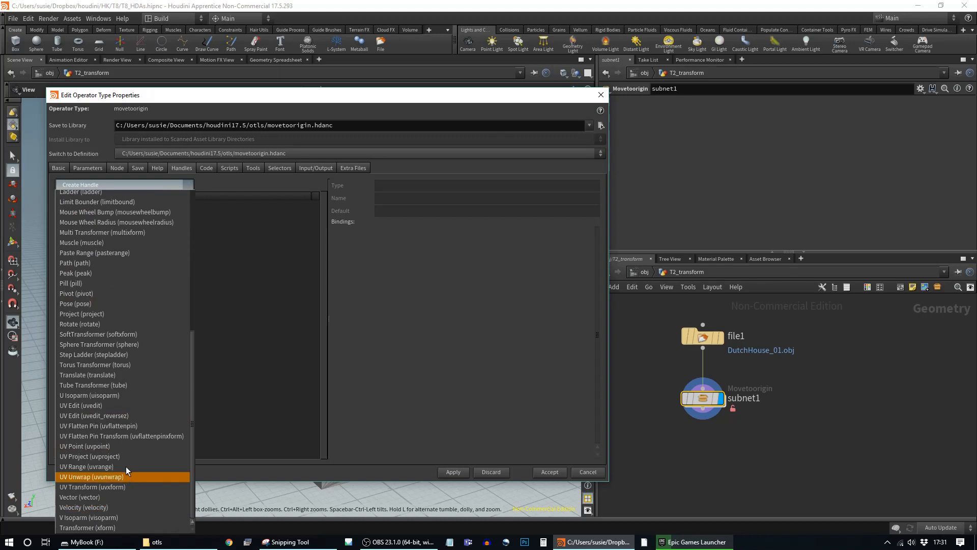
{"action": "scroll", "coordinate": [115, 409], "scroll_direction": "up", "scroll_amount": 4}
{"action": "scroll", "coordinate": [115, 407], "scroll_direction": "up", "scroll_amount": 4}
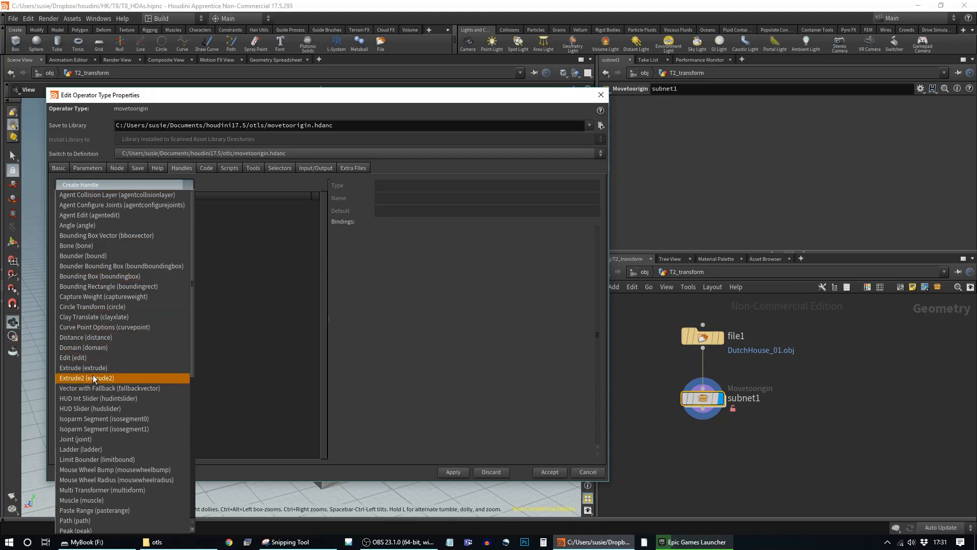
{"action": "scroll", "coordinate": [93, 378], "scroll_direction": "down", "scroll_amount": 2}
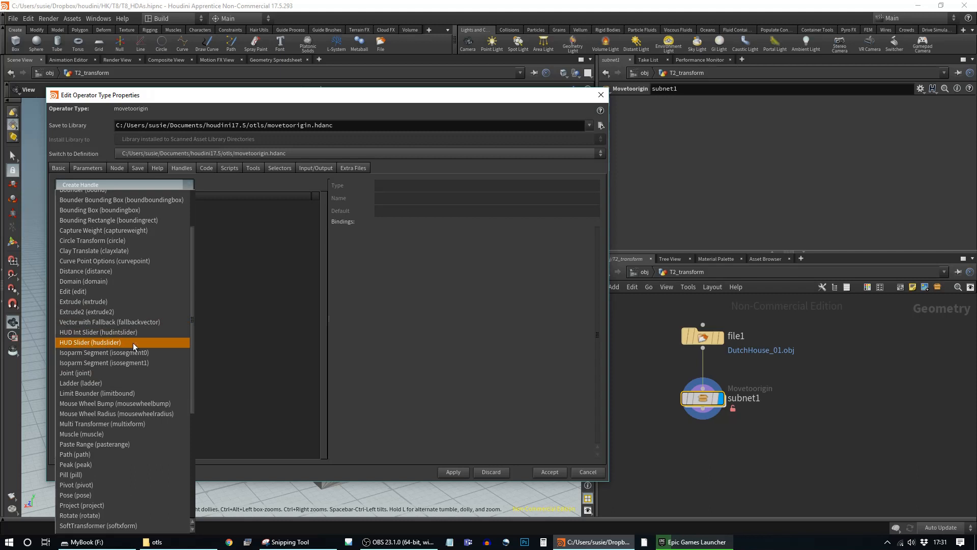
{"action": "scroll", "coordinate": [136, 352], "scroll_direction": "down", "scroll_amount": 6}
{"action": "scroll", "coordinate": [138, 362], "scroll_direction": "down", "scroll_amount": 1}
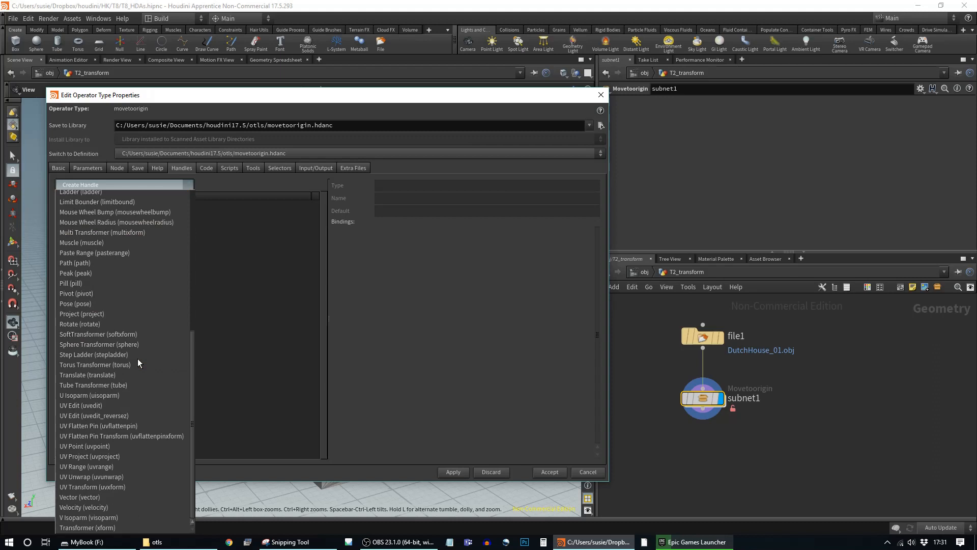
{"action": "scroll", "coordinate": [137, 358], "scroll_direction": "up", "scroll_amount": 8}
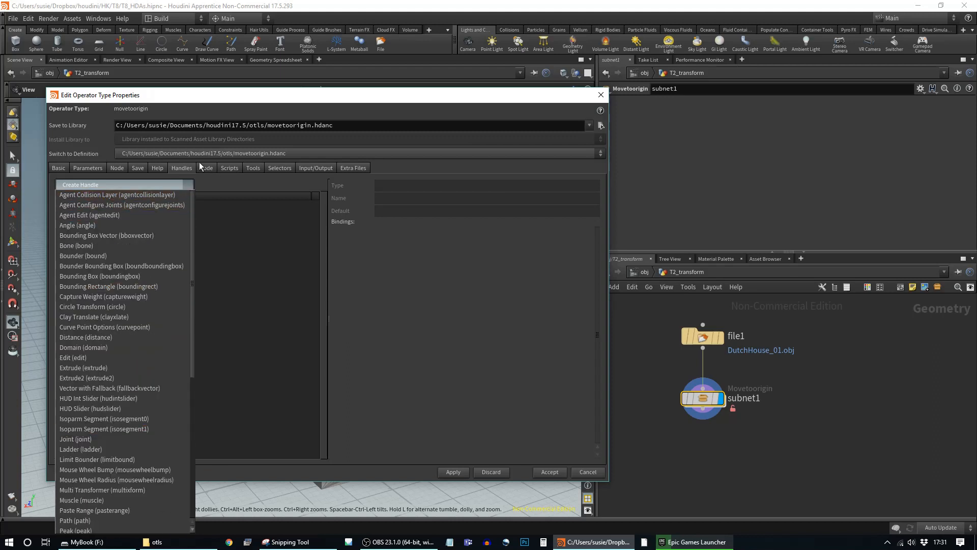
{"action": "left_click", "coordinate": [182, 167]}
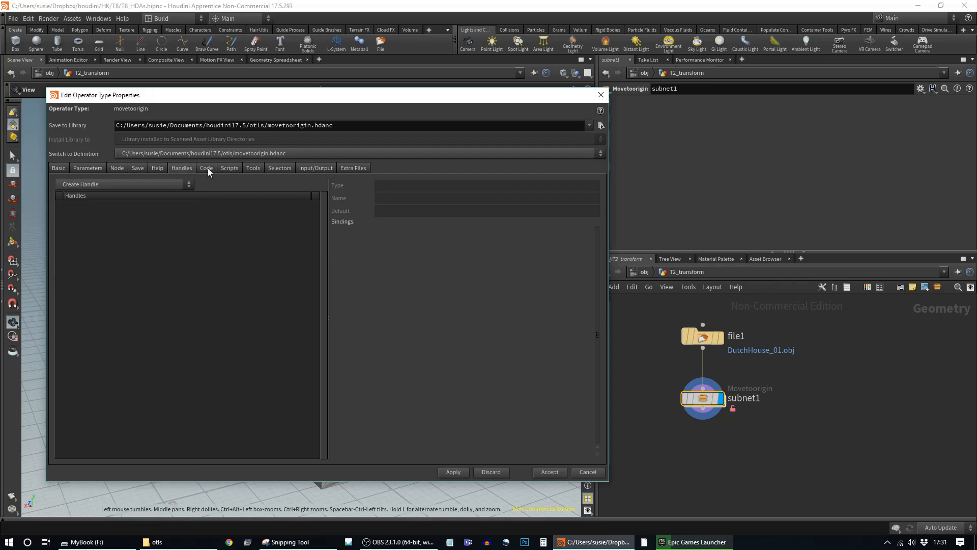
- Review the asset's code, scripts, input/output and extra files settings, comparing the Input 1 label with the input node inside subnet1
{"action": "left_click", "coordinate": [207, 168]}
{"action": "left_click", "coordinate": [230, 167]}
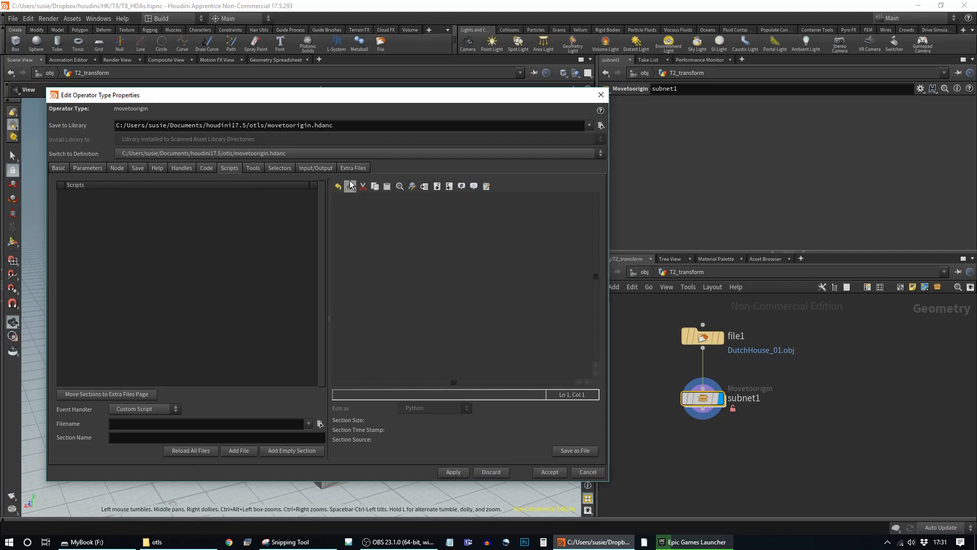
{"action": "left_click", "coordinate": [324, 167]}
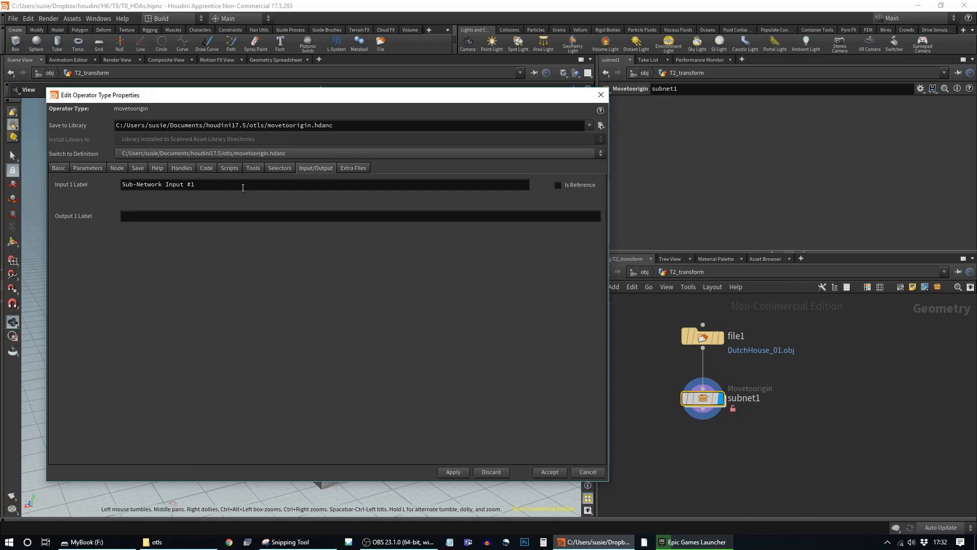
{"action": "double_click", "coordinate": [702, 398]}
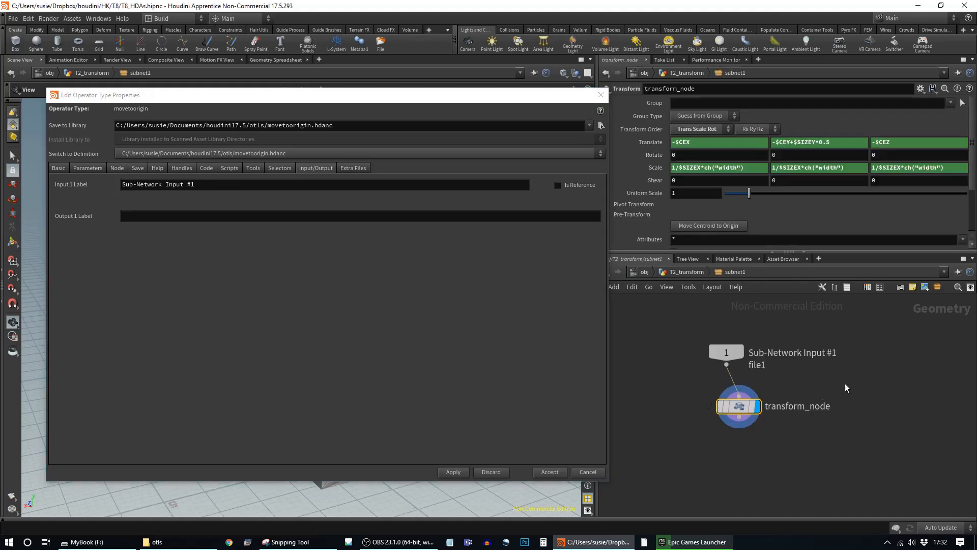
{"action": "left_click", "coordinate": [685, 272]}
{"action": "left_click", "coordinate": [345, 168]}
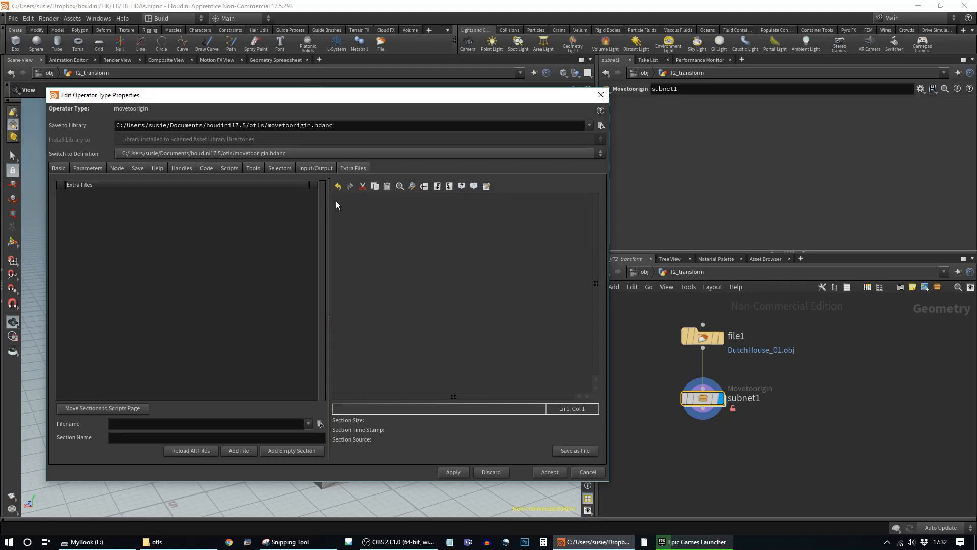
- Promote the width menu parameter of transform_node inside subnet1 to the movetoorigin asset's existing parameters and apply the change
{"action": "left_click_drag", "start_coordinate": [329, 229], "coordinate": [321, 231]}
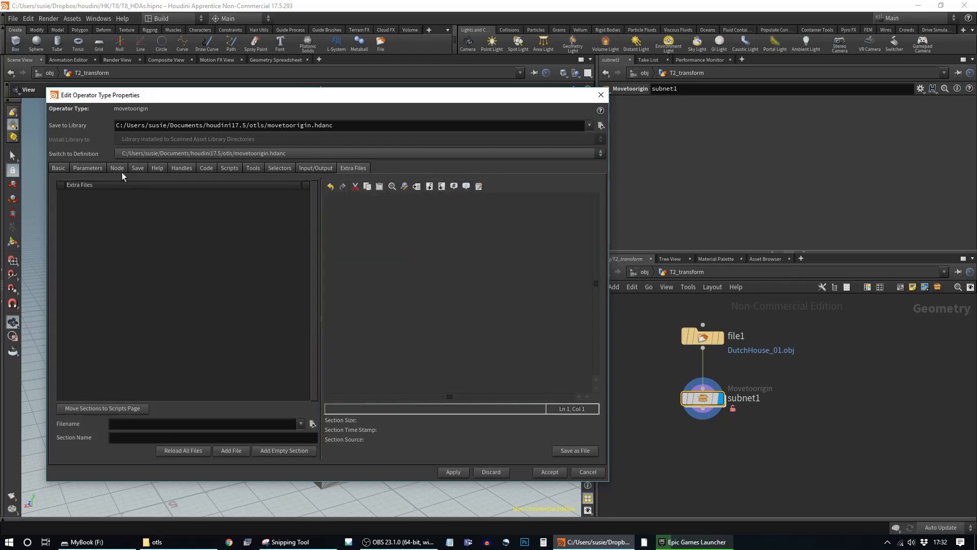
{"action": "left_click", "coordinate": [90, 167]}
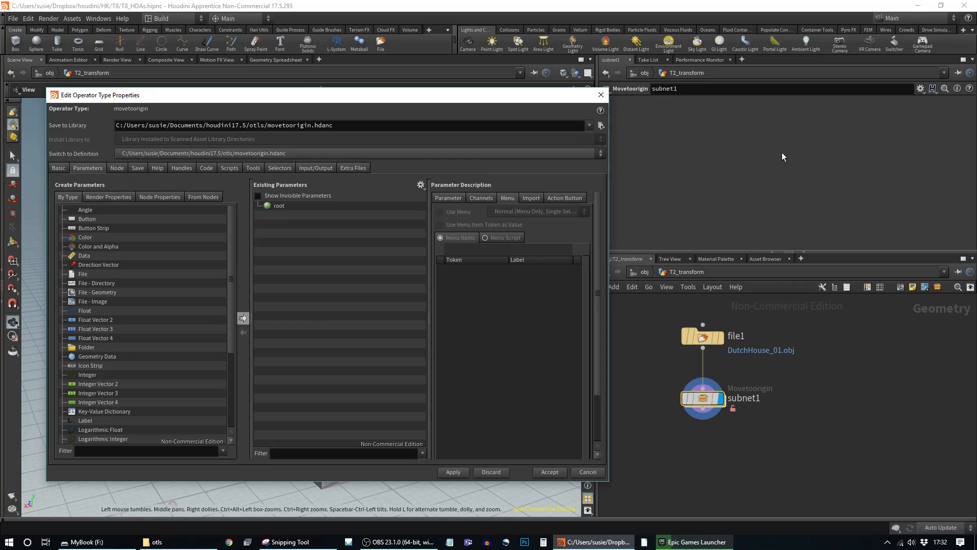
{"action": "left_click_drag", "start_coordinate": [534, 96], "coordinate": [500, 108]}
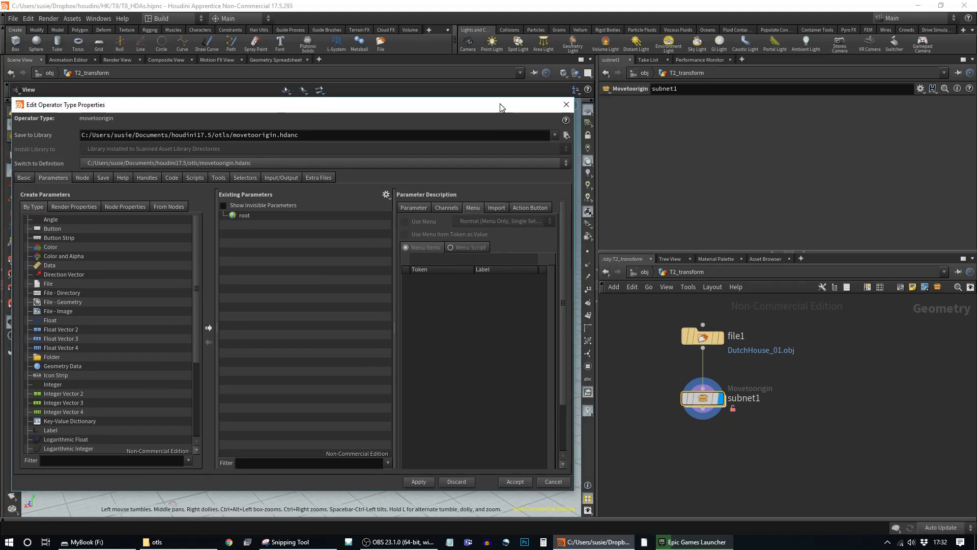
{"action": "mouse_move", "coordinate": [703, 402]}
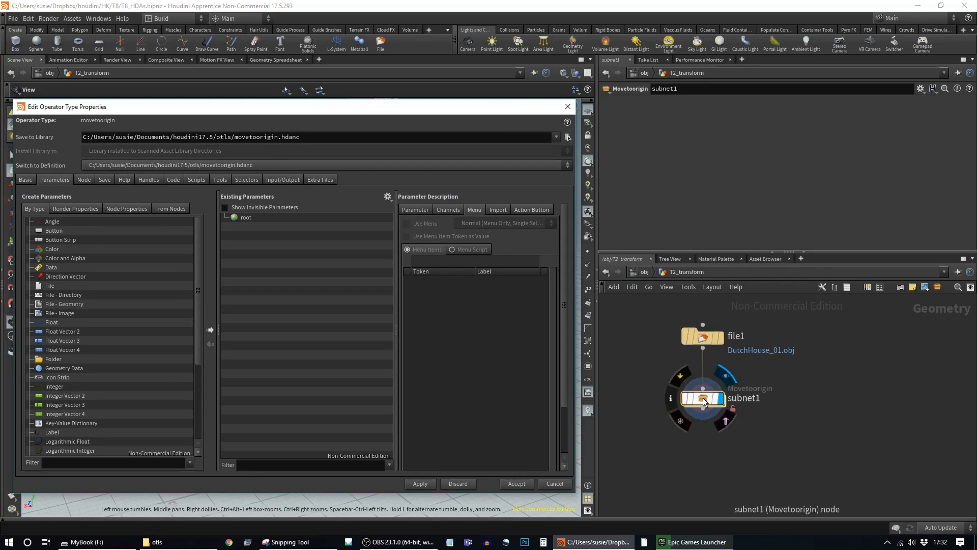
{"action": "double_click", "coordinate": [703, 402]}
{"action": "left_click_drag", "start_coordinate": [738, 412], "coordinate": [725, 411]}
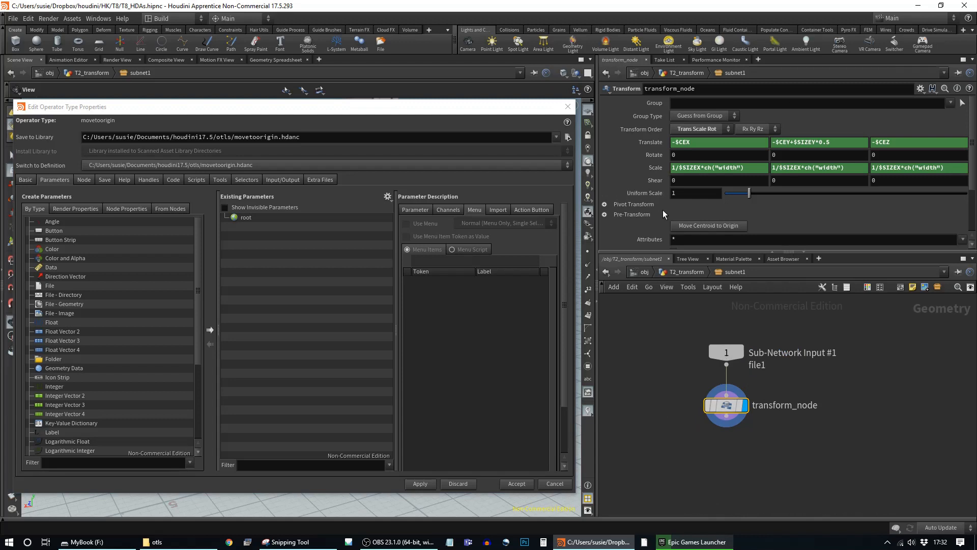
{"action": "scroll", "coordinate": [875, 216], "scroll_direction": "down", "scroll_amount": 3}
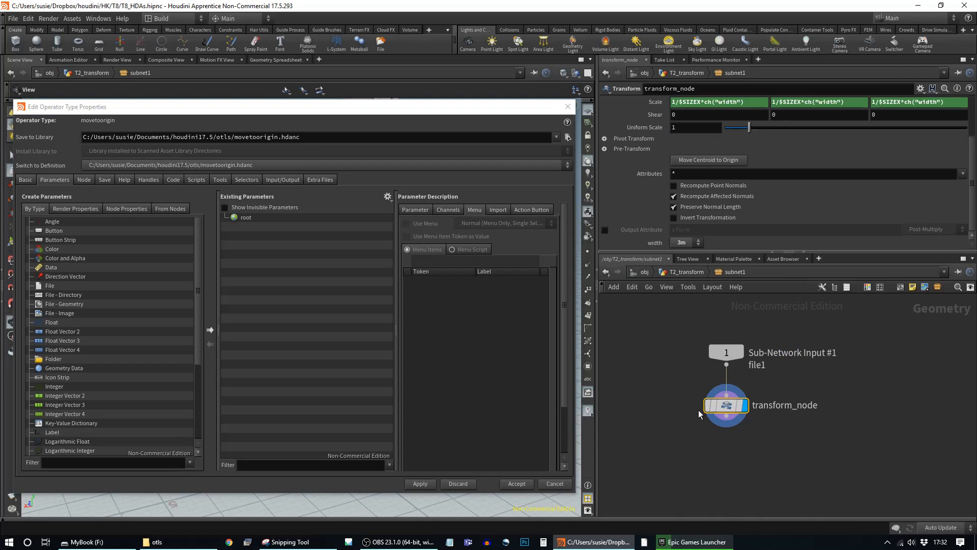
{"action": "left_click_drag", "start_coordinate": [728, 252], "coordinate": [661, 280]}
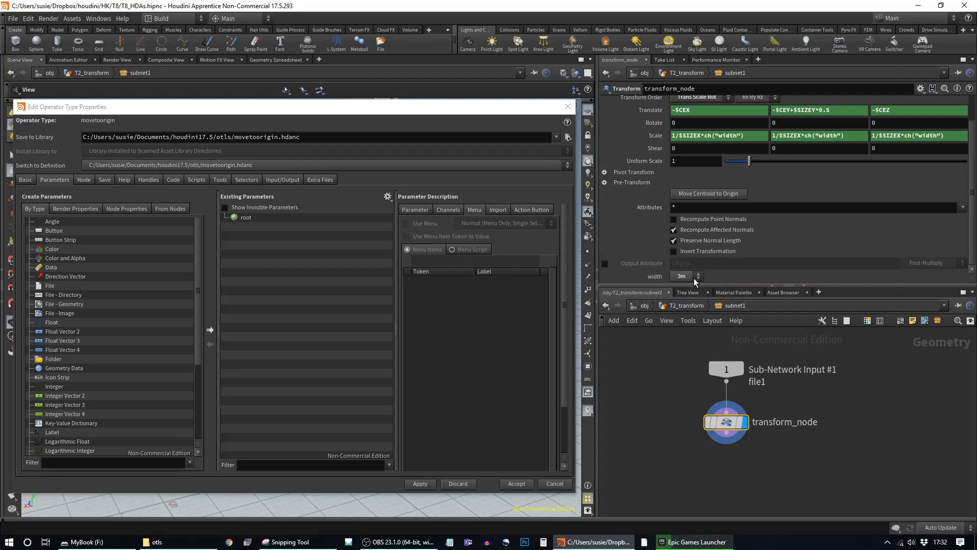
{"action": "left_click_drag", "start_coordinate": [658, 278], "coordinate": [249, 226]}
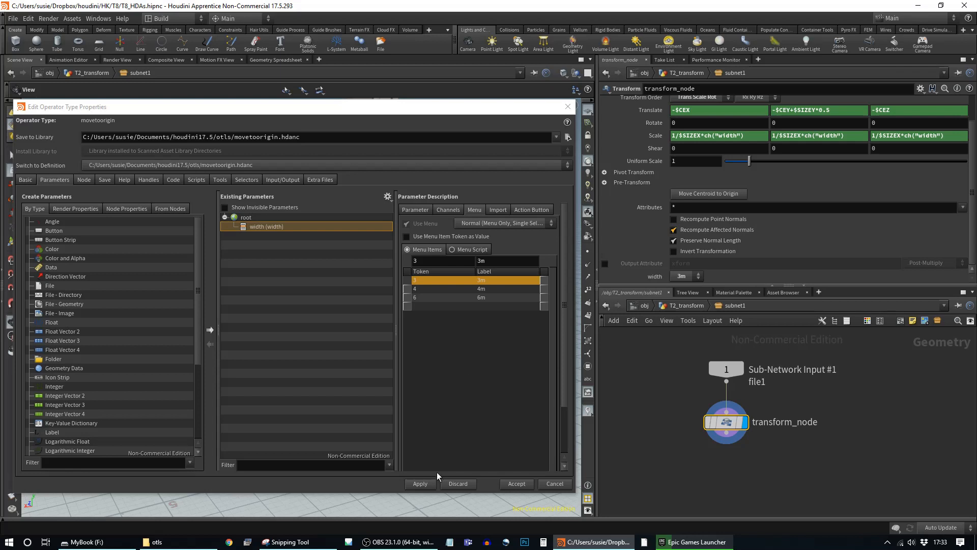
{"action": "left_click", "coordinate": [421, 485]}
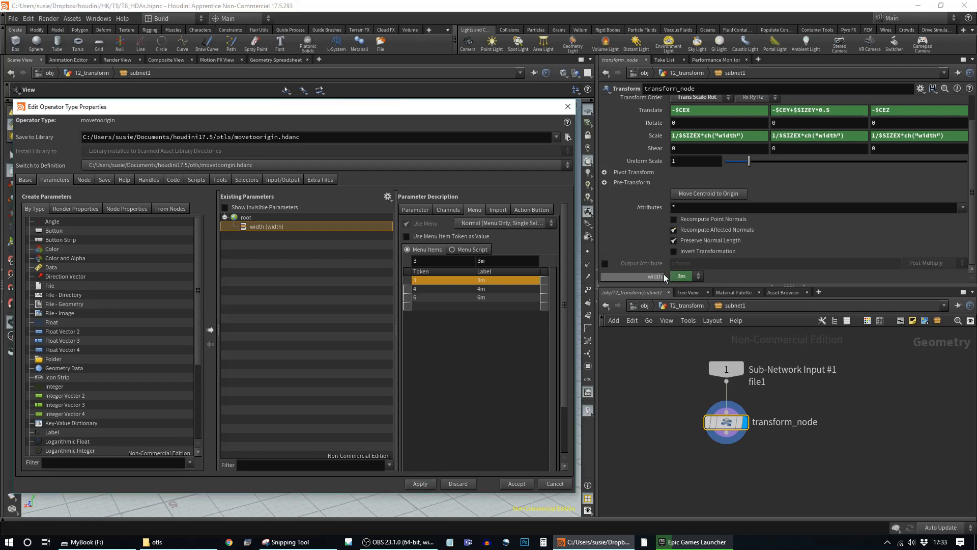
- Compare the linked width inside transform_node with subnet1's own width parameter and examine the house model in the scene
{"action": "left_click", "coordinate": [647, 274]}
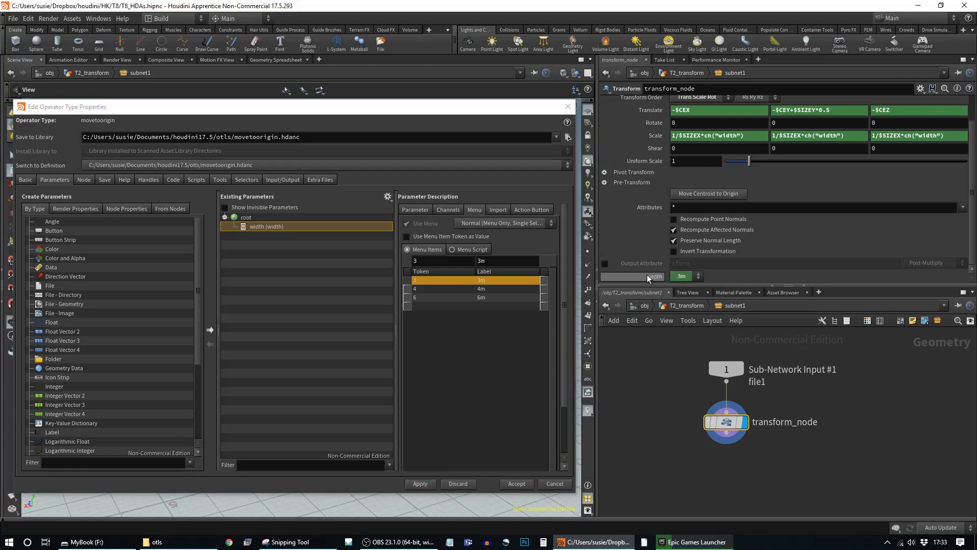
{"action": "left_click", "coordinate": [689, 276]}
{"action": "left_click", "coordinate": [690, 279]}
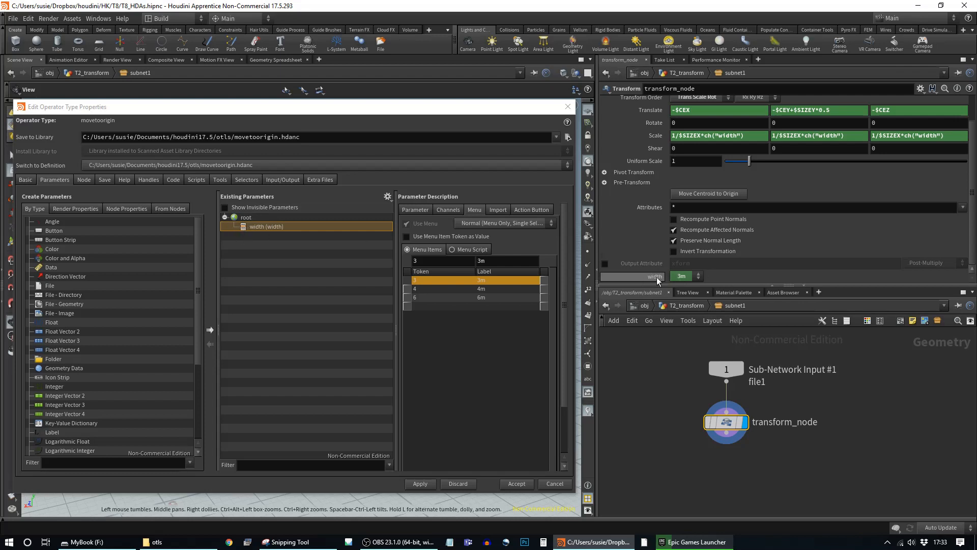
{"action": "left_click", "coordinate": [679, 305]}
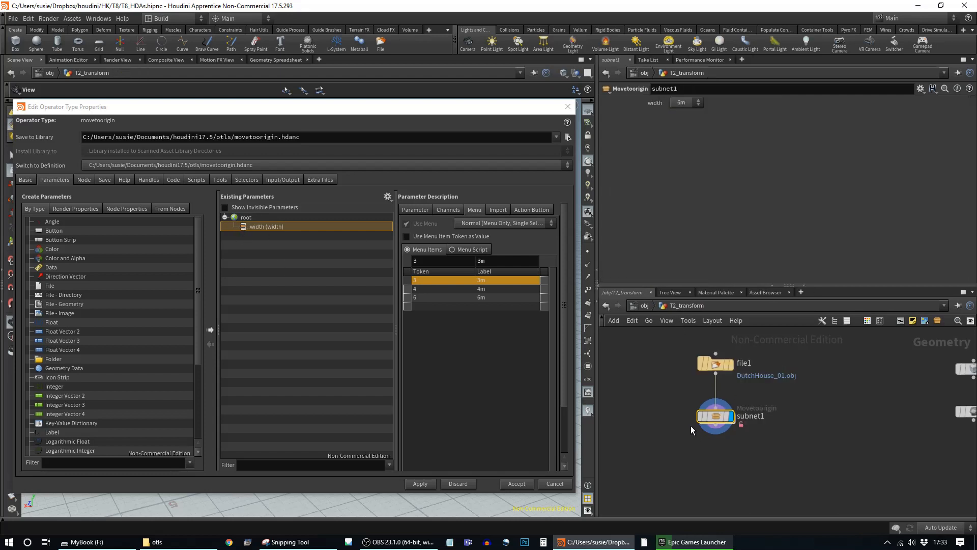
{"action": "left_click_drag", "start_coordinate": [719, 407], "coordinate": [719, 403]}
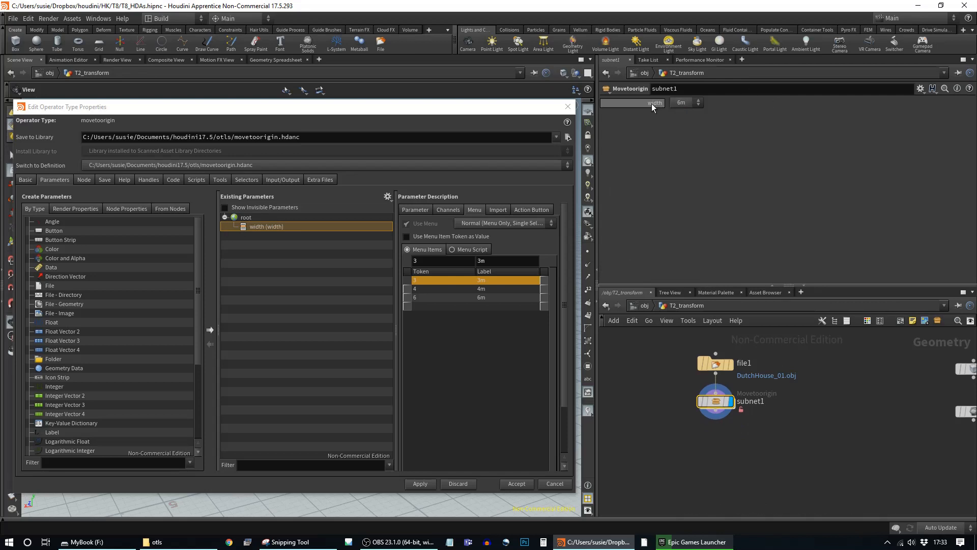
{"action": "left_click_drag", "start_coordinate": [420, 113], "coordinate": [407, 210]}
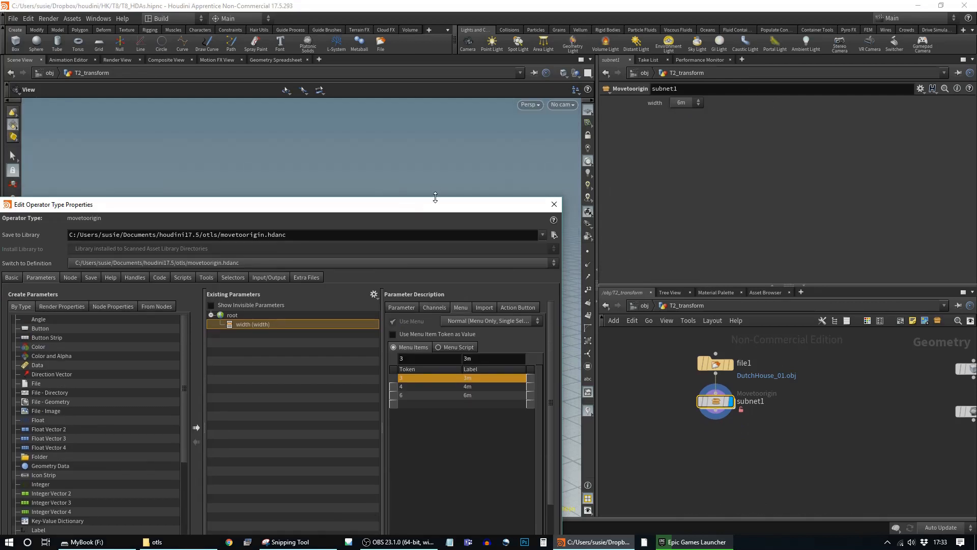
{"action": "left_click_drag", "start_coordinate": [414, 206], "coordinate": [444, 466]}
{"action": "middle_click_drag", "start_coordinate": [500, 364], "coordinate": [421, 241]}
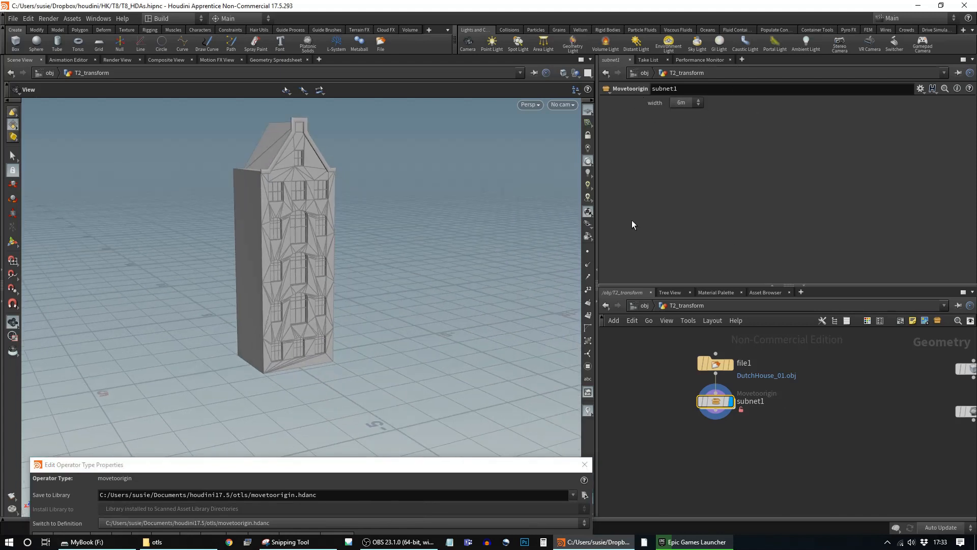
{"action": "left_click_drag", "start_coordinate": [713, 399], "coordinate": [713, 409]}
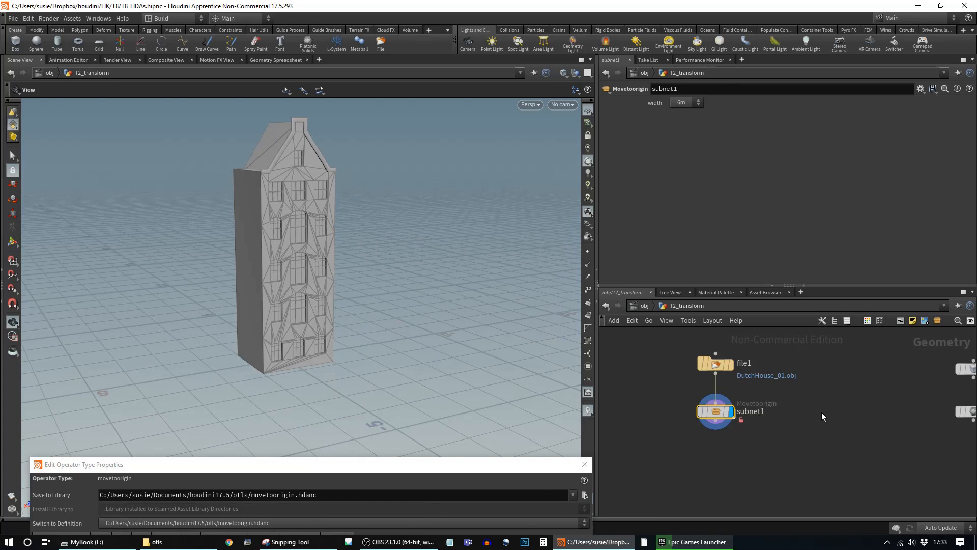
- Enable Use Menu Item Token as Value for the asset's width parameter and apply it
{"action": "left_click_drag", "start_coordinate": [451, 469], "coordinate": [332, 126]}
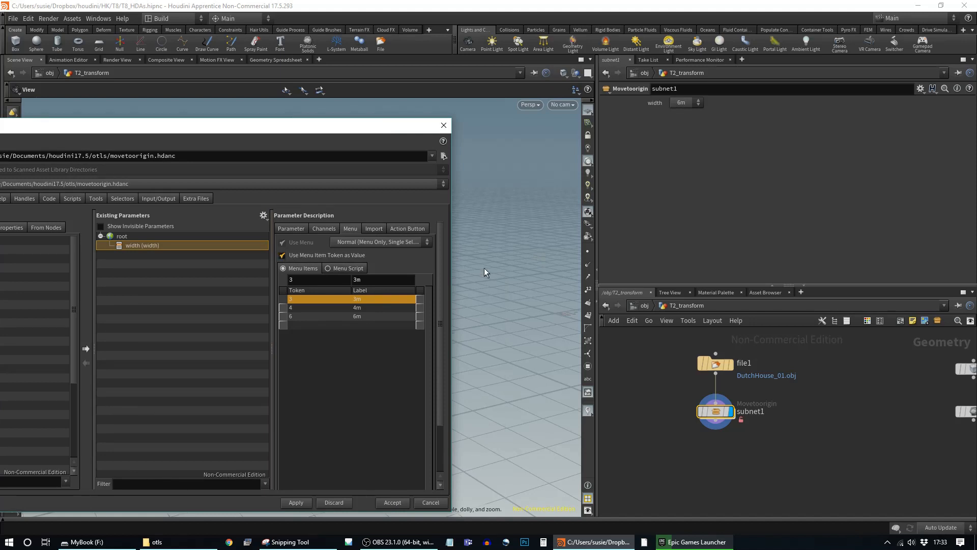
{"action": "left_click_drag", "start_coordinate": [340, 132], "coordinate": [353, 90]}
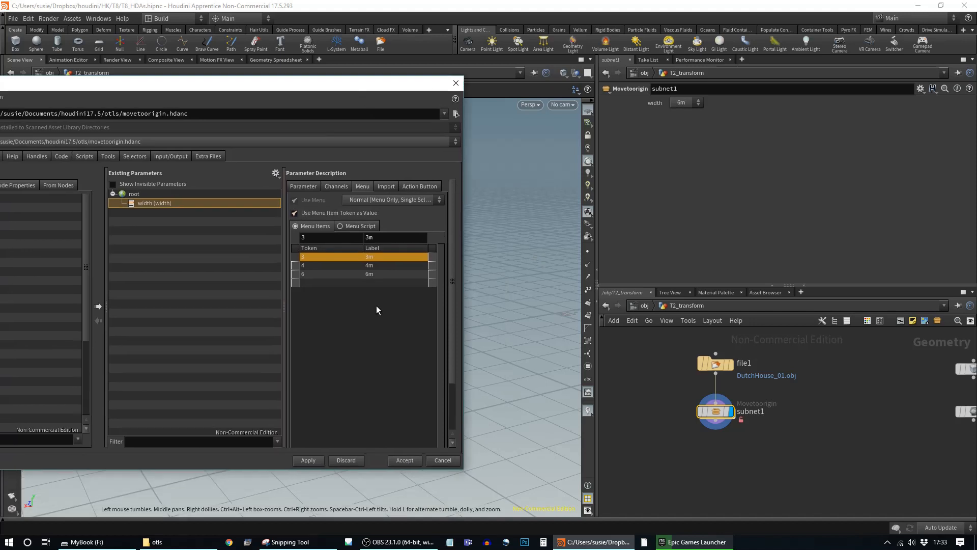
{"action": "left_click", "coordinate": [309, 461]}
- Test subnet1's width options on the house by choosing 4m and 6m and returning to 3m
{"action": "left_click_drag", "start_coordinate": [379, 90], "coordinate": [367, 396]}
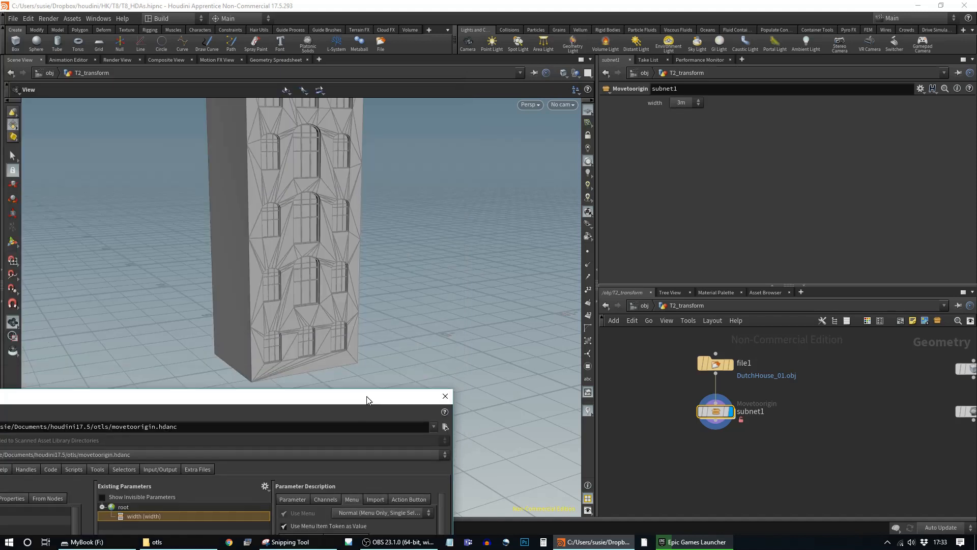
{"action": "left_click", "coordinate": [697, 103]}
{"action": "left_click", "coordinate": [685, 124]}
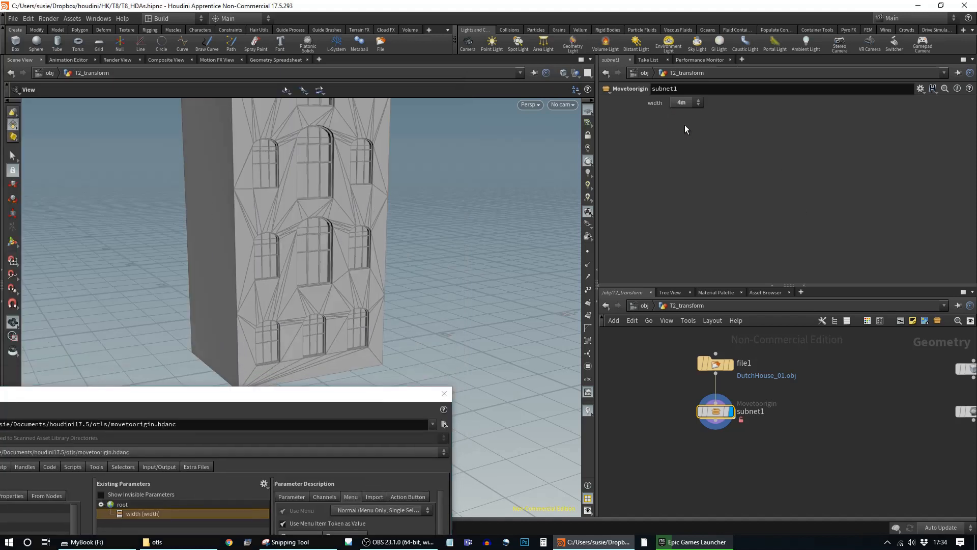
{"action": "scroll", "coordinate": [438, 221], "scroll_direction": "down", "scroll_amount": 6}
{"action": "scroll", "coordinate": [439, 222], "scroll_direction": "down", "scroll_amount": 4}
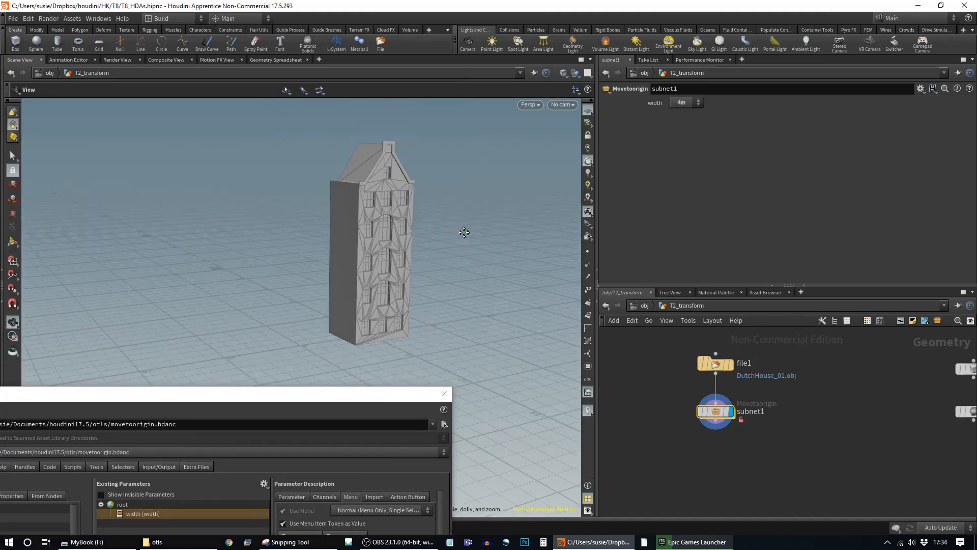
{"action": "left_click", "coordinate": [686, 102]}
{"action": "left_click", "coordinate": [688, 115]}
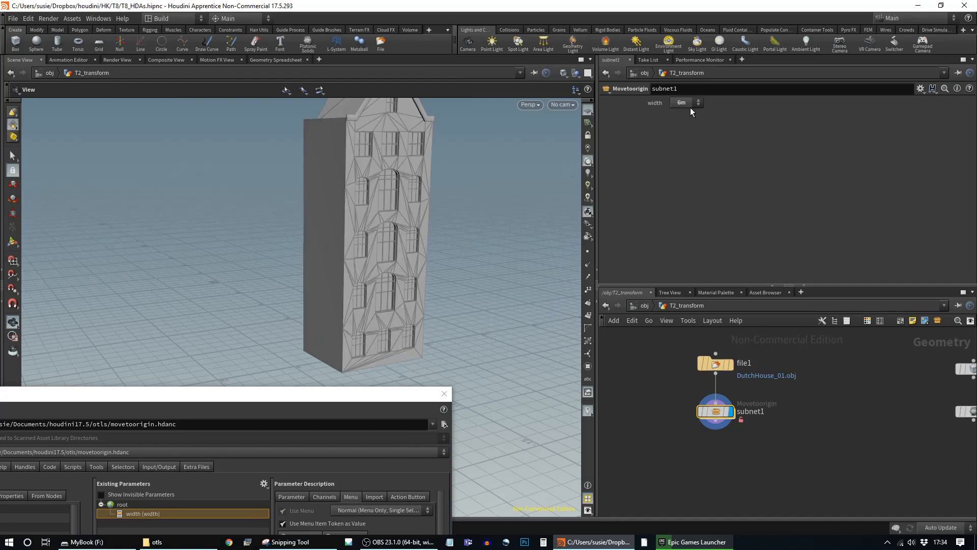
{"action": "left_click", "coordinate": [682, 115]}
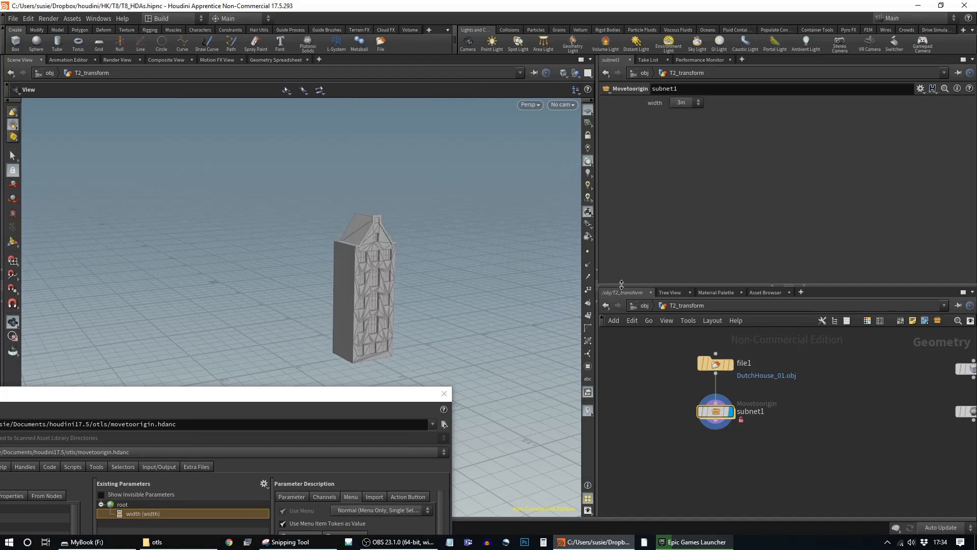
- Review the promoted width parameter's name, type and linked channel settings against the source parameter on transform_node
{"action": "mouse_move", "coordinate": [716, 418]}
{"action": "left_mouse_down"}
{"action": "mouse_move", "coordinate": [713, 405]}
{"action": "mouse_move", "coordinate": [717, 417]}
{"action": "left_mouse_up"}
{"action": "left_click_drag", "start_coordinate": [351, 398], "coordinate": [461, 117]}
{"action": "left_click", "coordinate": [402, 215]}
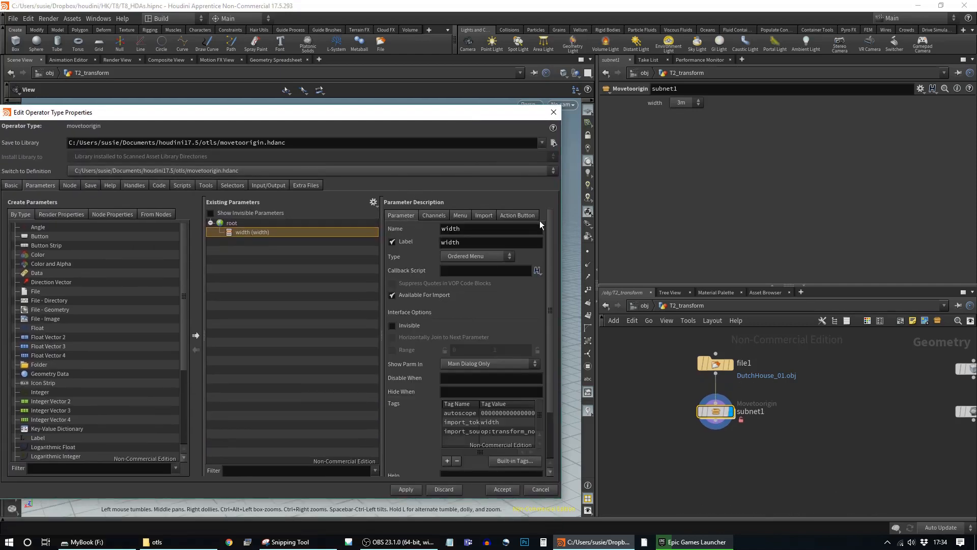
{"action": "double_click", "coordinate": [718, 413]}
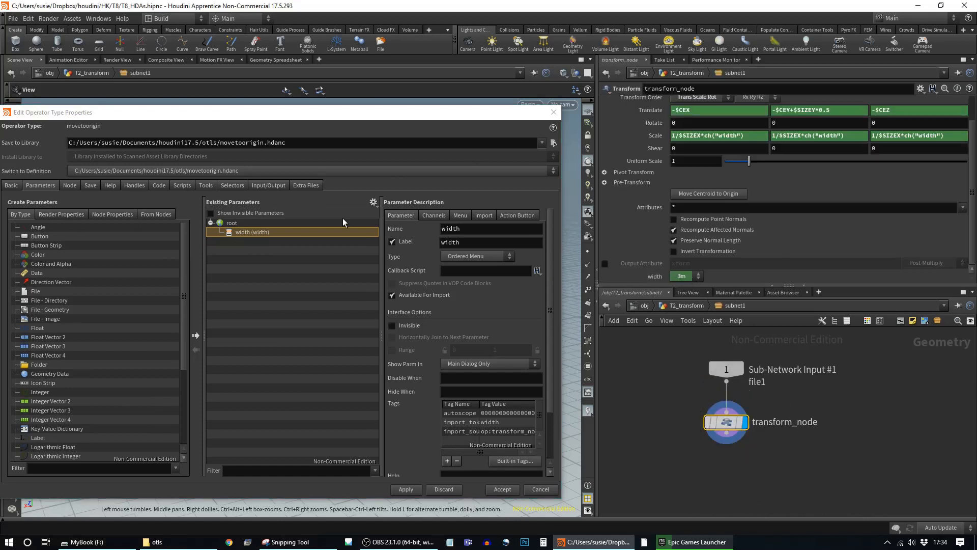
{"action": "left_click", "coordinate": [459, 215]}
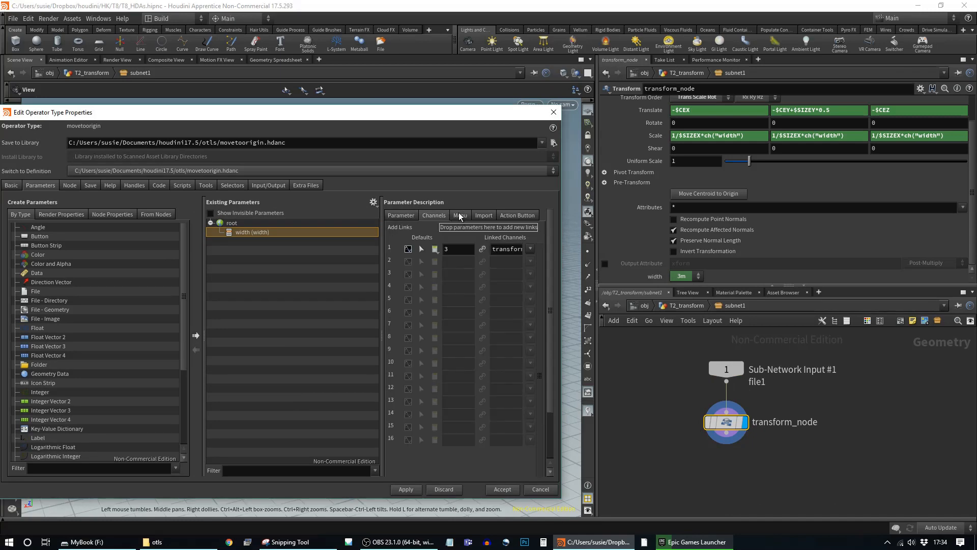
{"action": "left_click", "coordinate": [402, 216]}
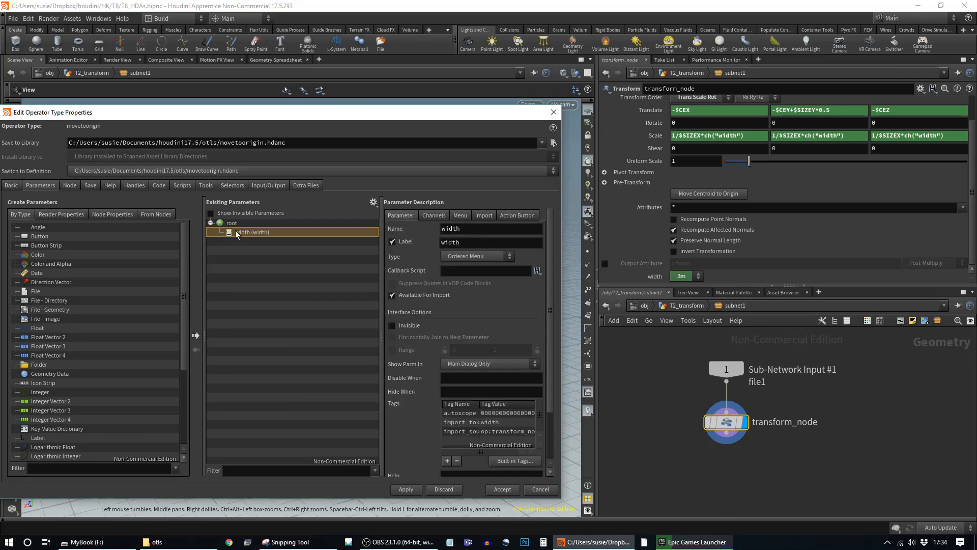
- Return to the T2_transform network, then apply and accept the movetoorigin asset's operator type properties
{"action": "left_click", "coordinate": [691, 305]}
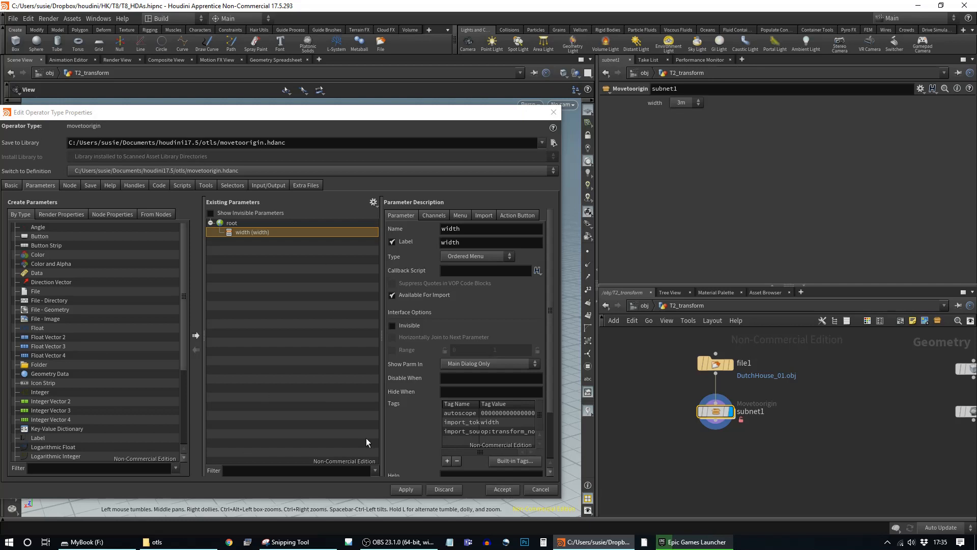
{"action": "left_click", "coordinate": [406, 489]}
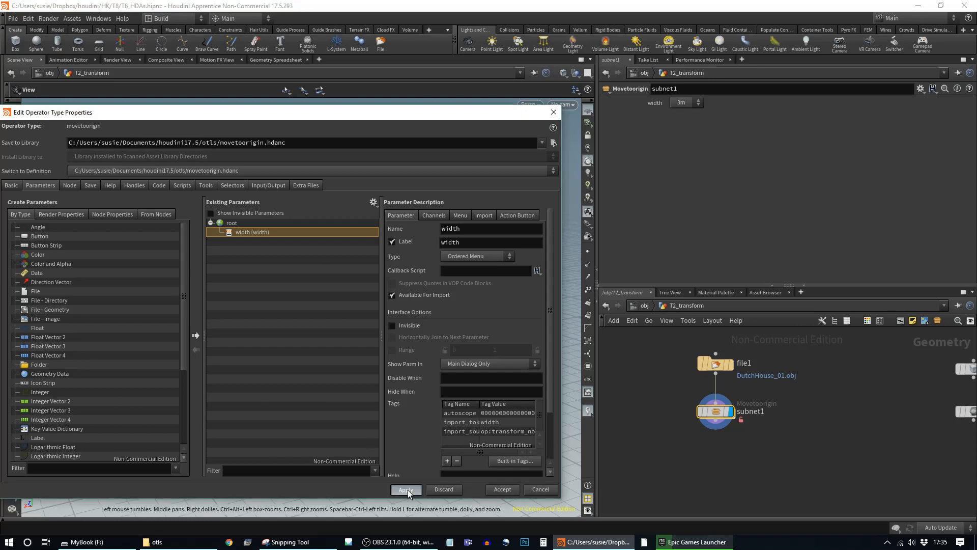
{"action": "left_click", "coordinate": [504, 489]}
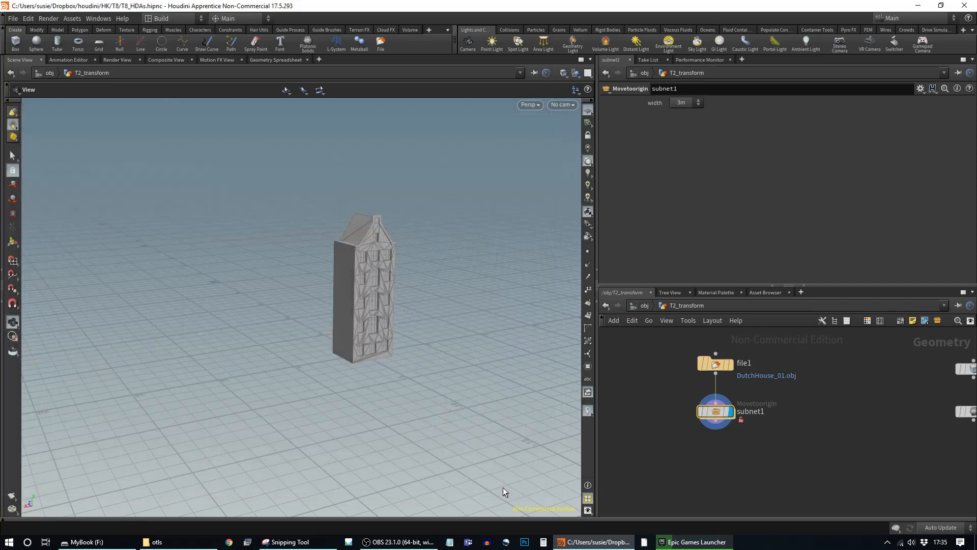
- Examine the house from the front, check transform_node inside subnet1 and return to the T2_transform network
{"action": "left_click_drag", "start_coordinate": [463, 303], "coordinate": [412, 367]}
{"action": "scroll", "coordinate": [405, 316], "scroll_direction": "up", "scroll_amount": 6}
{"action": "left_click_drag", "start_coordinate": [437, 351], "coordinate": [329, 253]}
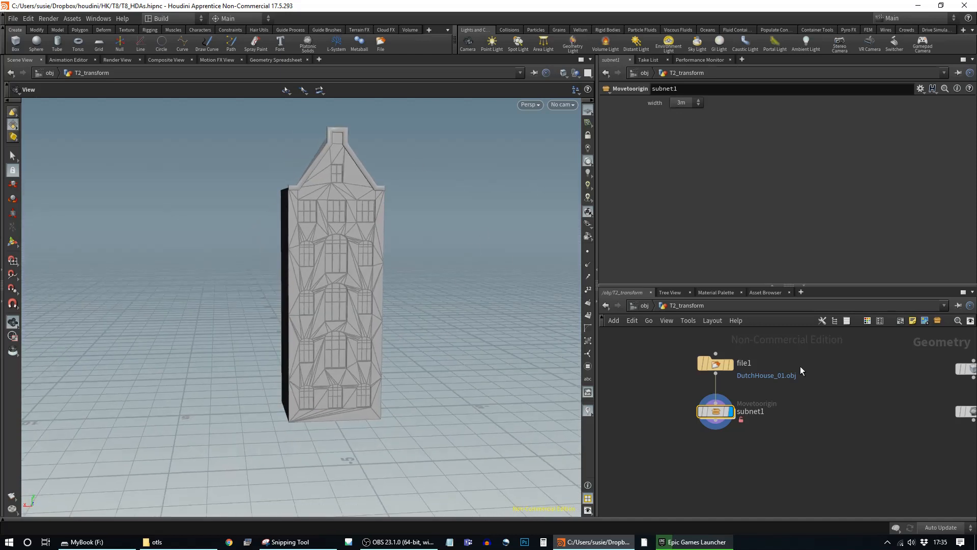
{"action": "left_click_drag", "start_coordinate": [825, 284], "coordinate": [822, 200]}
{"action": "left_click_drag", "start_coordinate": [715, 371], "coordinate": [715, 363]}
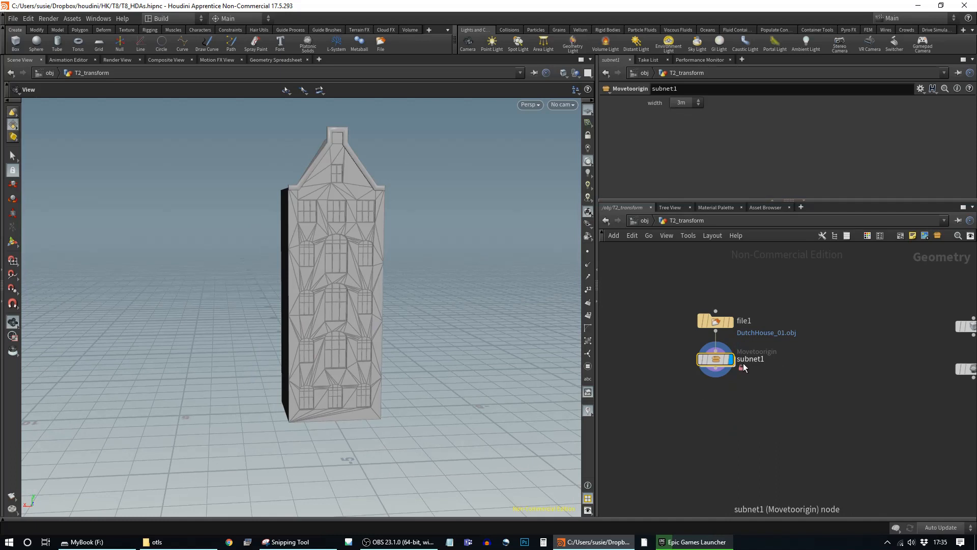
{"action": "mouse_move", "coordinate": [712, 361]}
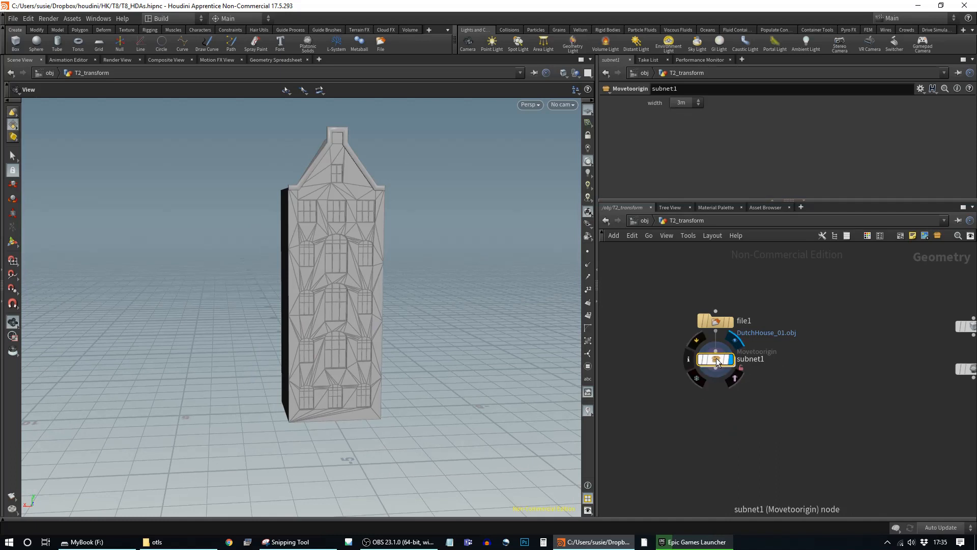
{"action": "double_click", "coordinate": [717, 362]}
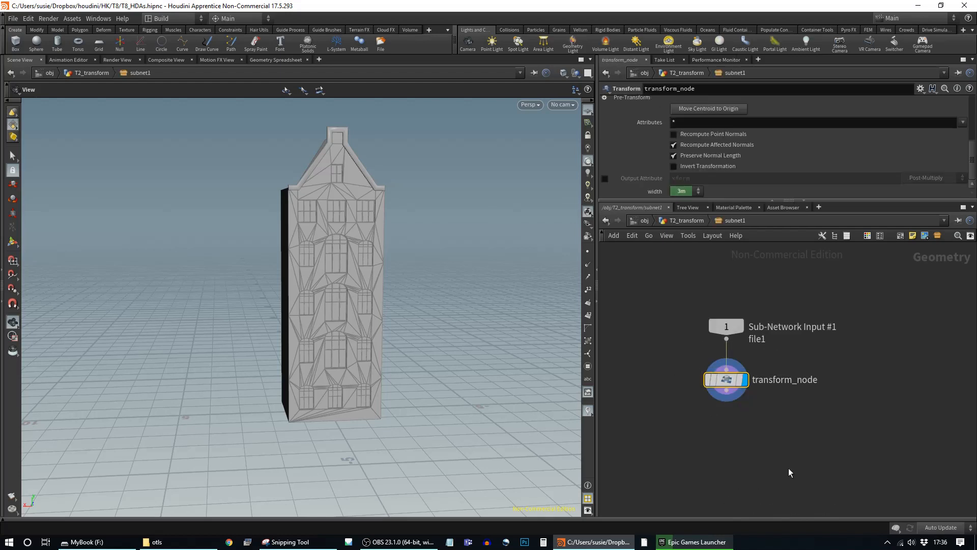
{"action": "key", "text": "u"}
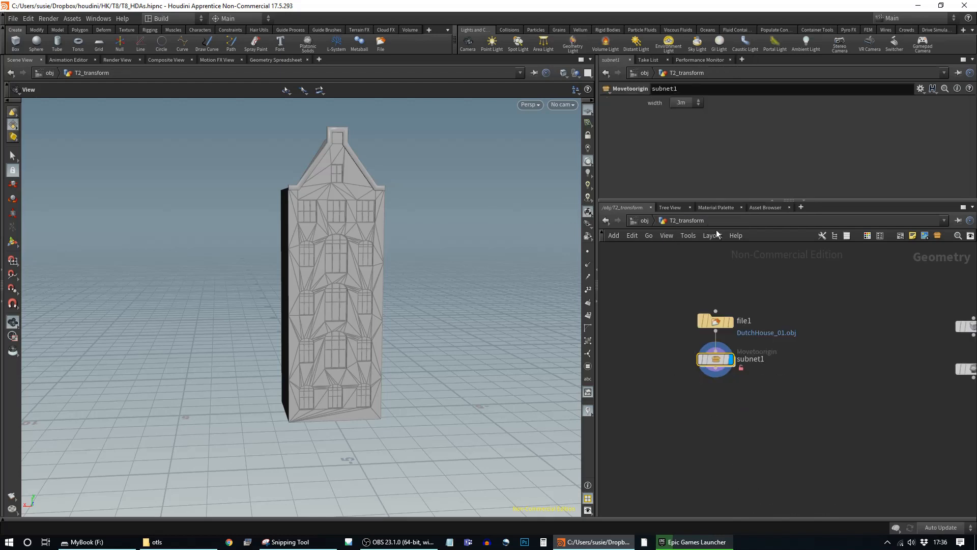
- Save subnet1's node type to the movetoorigin asset and match the node to its current definition
{"action": "right_click", "coordinate": [718, 363]}
{"action": "left_click", "coordinate": [775, 500]}
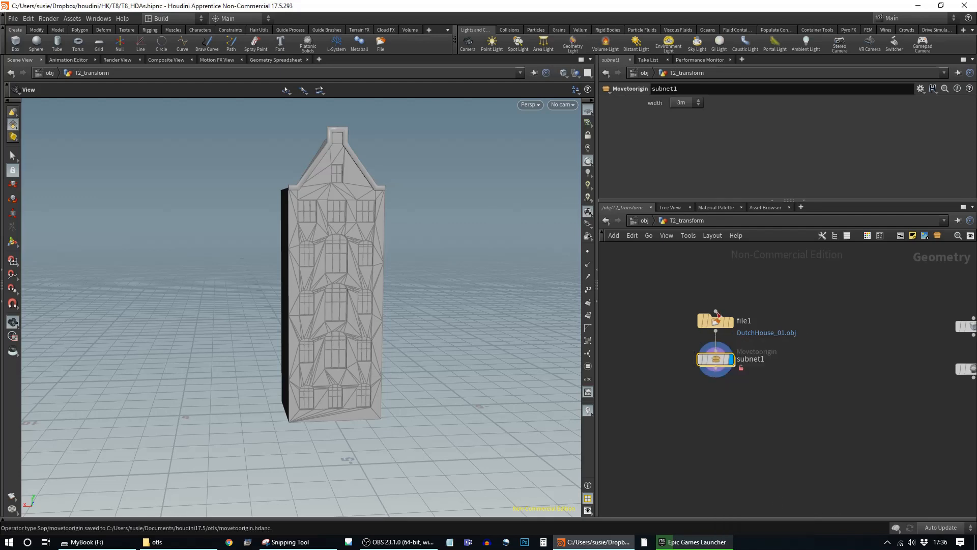
{"action": "right_click", "coordinate": [715, 356]}
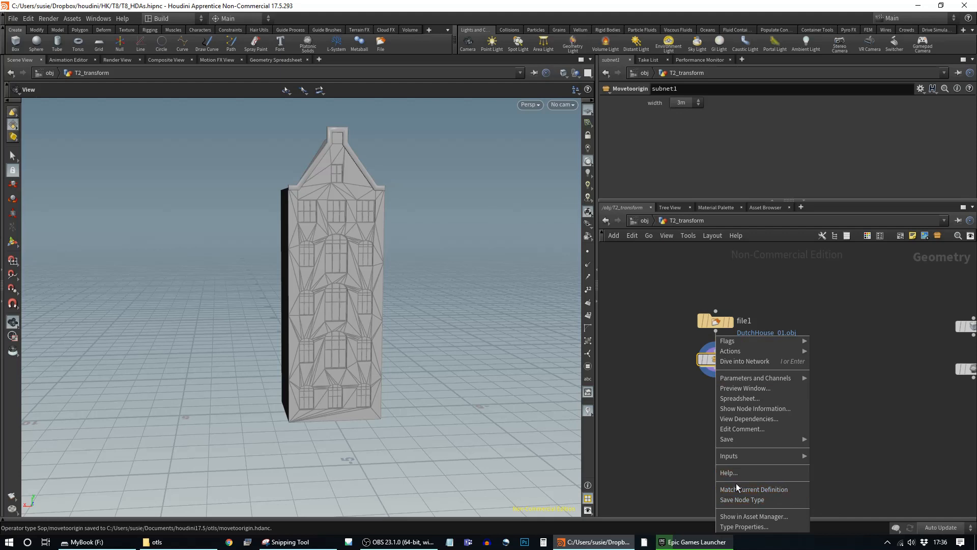
{"action": "left_click", "coordinate": [737, 501]}
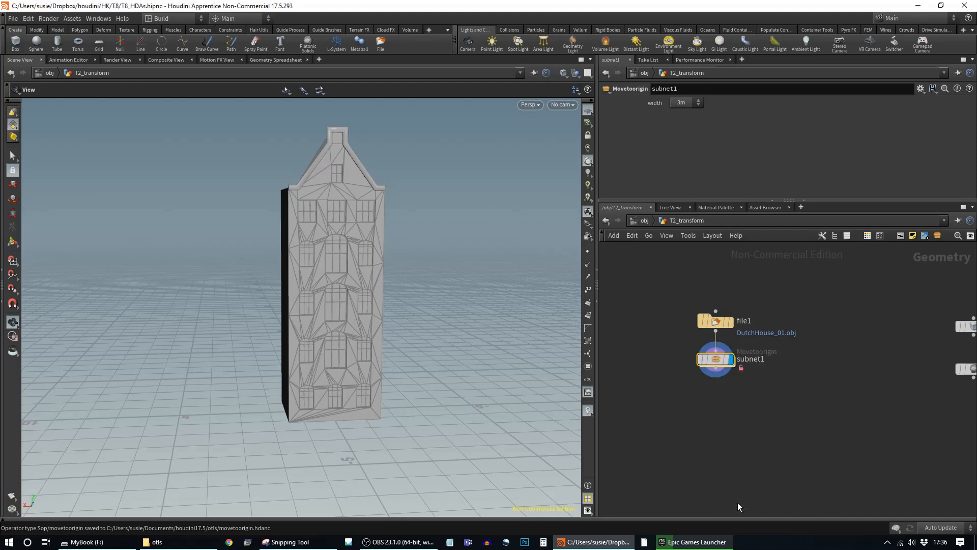
{"action": "right_click", "coordinate": [721, 362]}
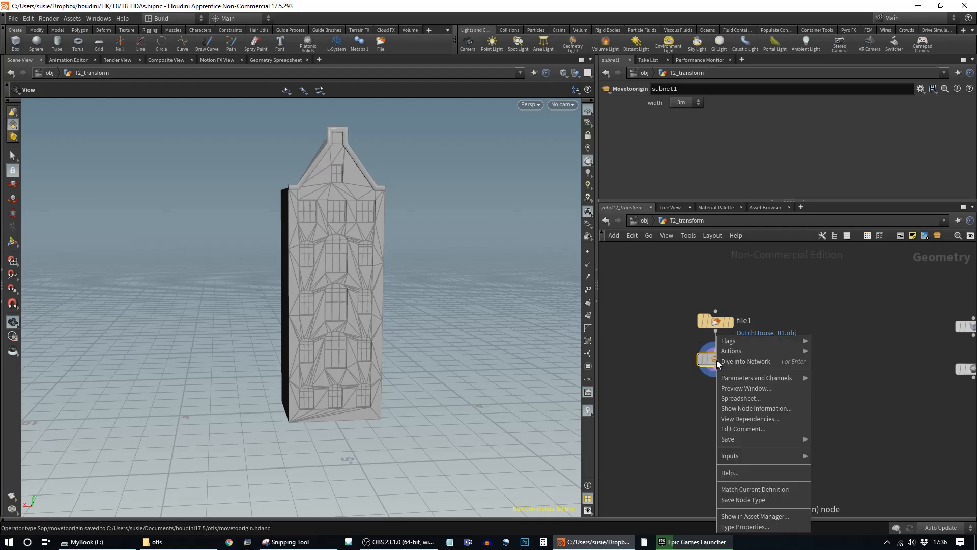
{"action": "left_click", "coordinate": [786, 490]}
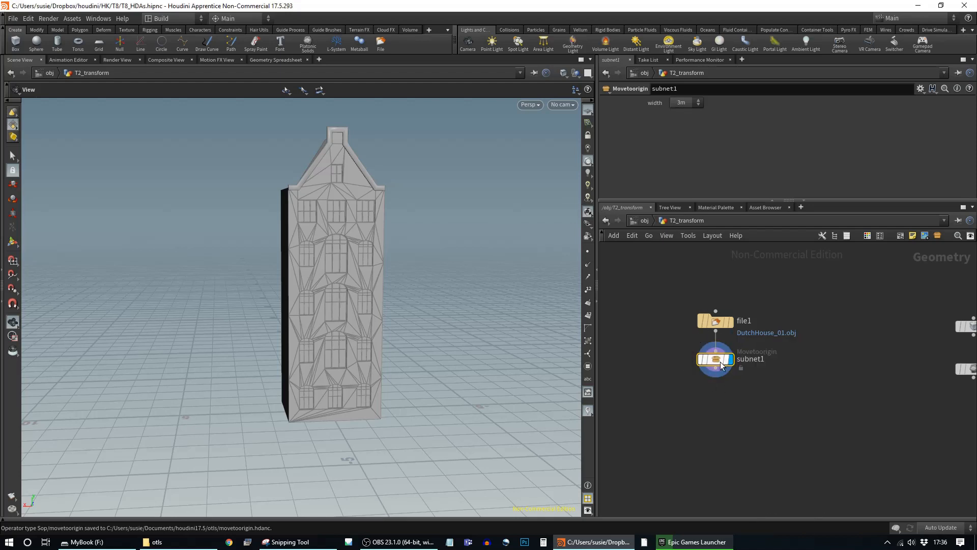
- Duplicate subnet1 as a second movetoorigin node fed by file1 and allow editing of the copy's contents
{"action": "middle_click_drag", "start_coordinate": [794, 383], "coordinate": [734, 379]}
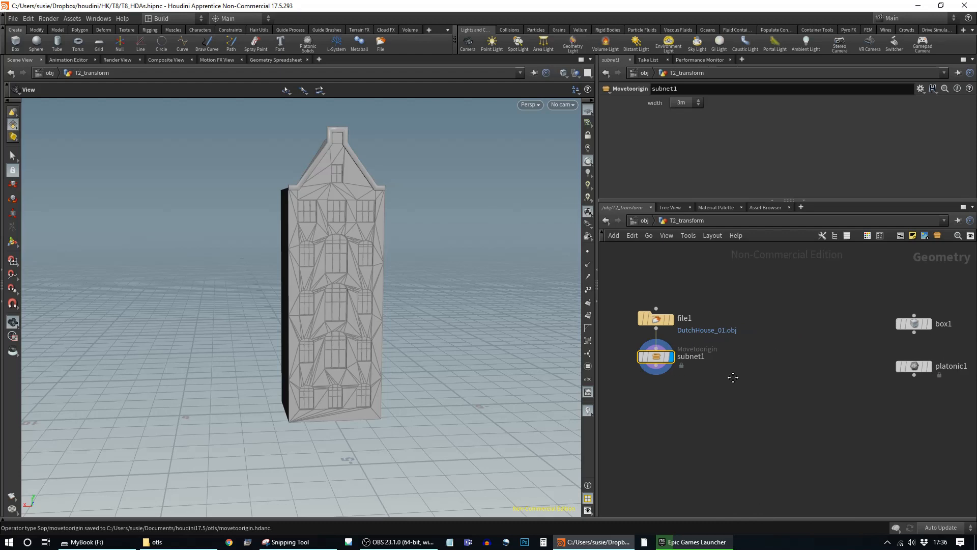
{"action": "key", "text": "ctrl+c"}
{"action": "key", "text": "ctrl+v"}
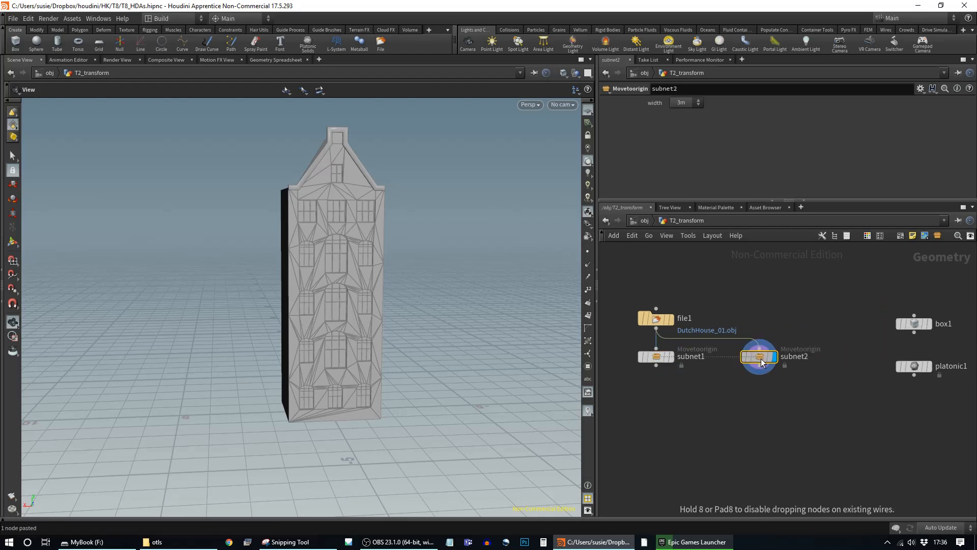
{"action": "right_click", "coordinate": [774, 358]}
{"action": "left_click", "coordinate": [843, 475]}
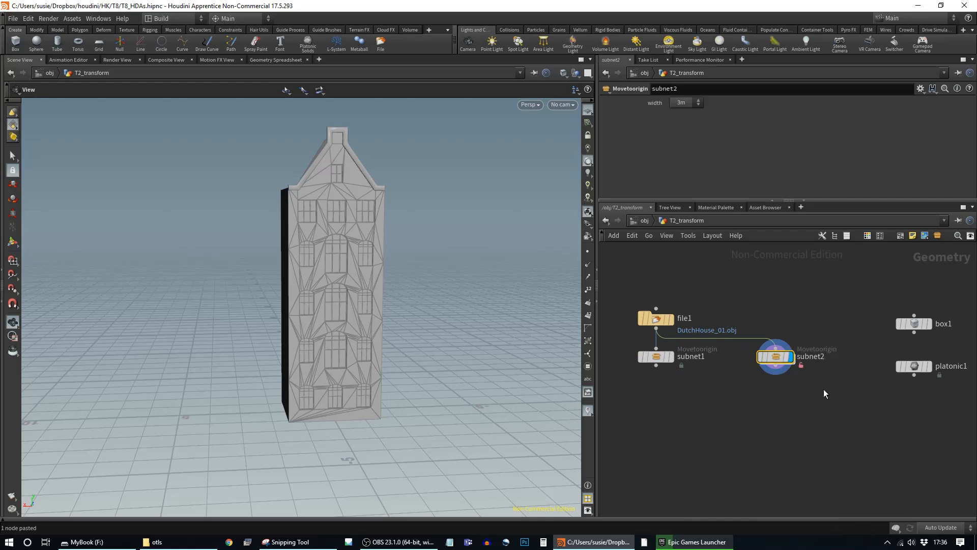
{"action": "mouse_move", "coordinate": [760, 357]}
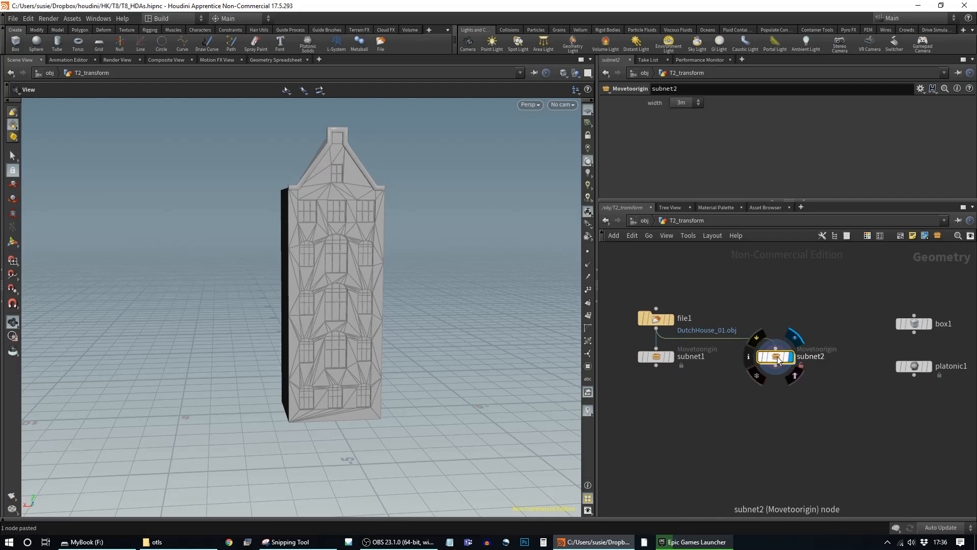
- Inside subnet2, add a displayed Transform node after transform_node and set its uniform scale to 0.42
{"action": "double_click", "coordinate": [776, 358]}
{"action": "key", "text": "Tab"}
{"action": "type", "text": "transf"}
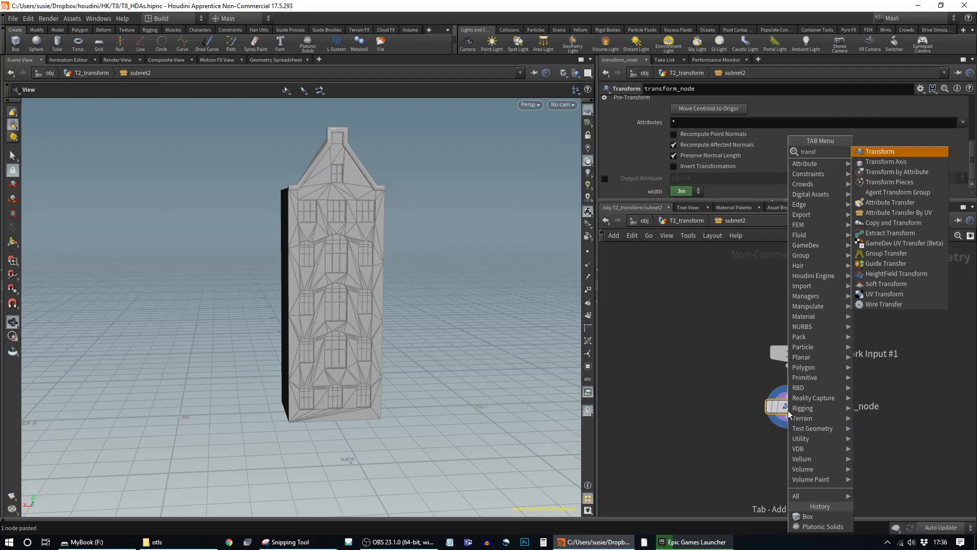
{"action": "key", "text": "Return"}
{"action": "left_click", "coordinate": [787, 451]}
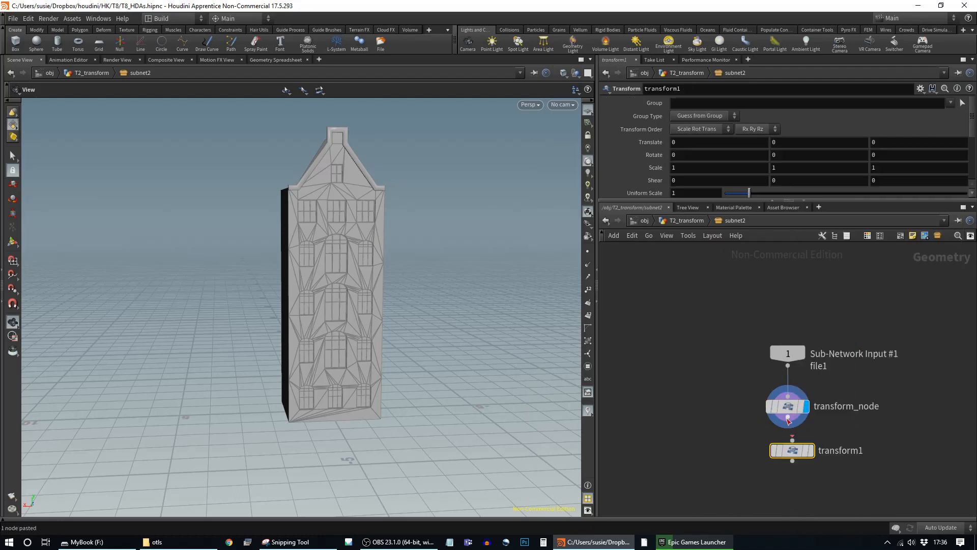
{"action": "left_click", "coordinate": [813, 450]}
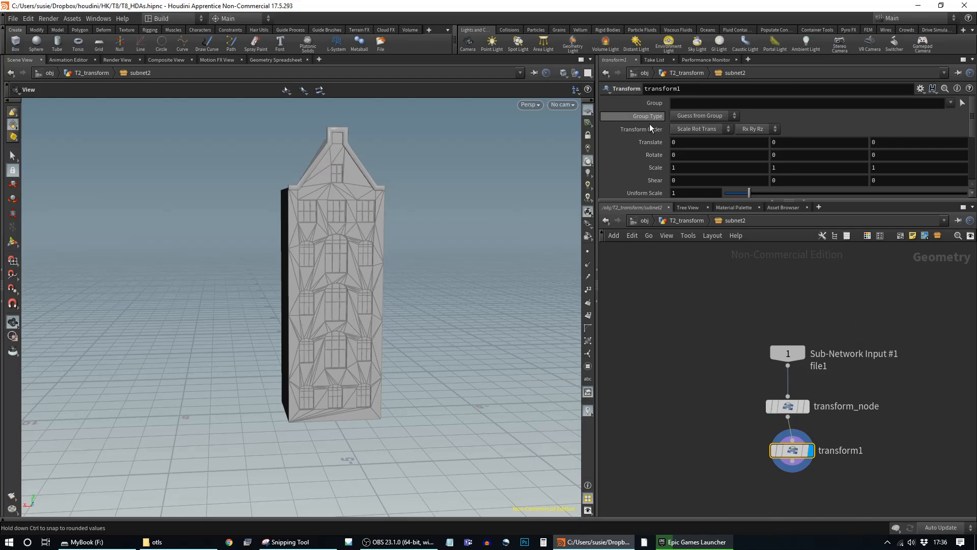
{"action": "left_click_drag", "start_coordinate": [748, 192], "coordinate": [734, 200]}
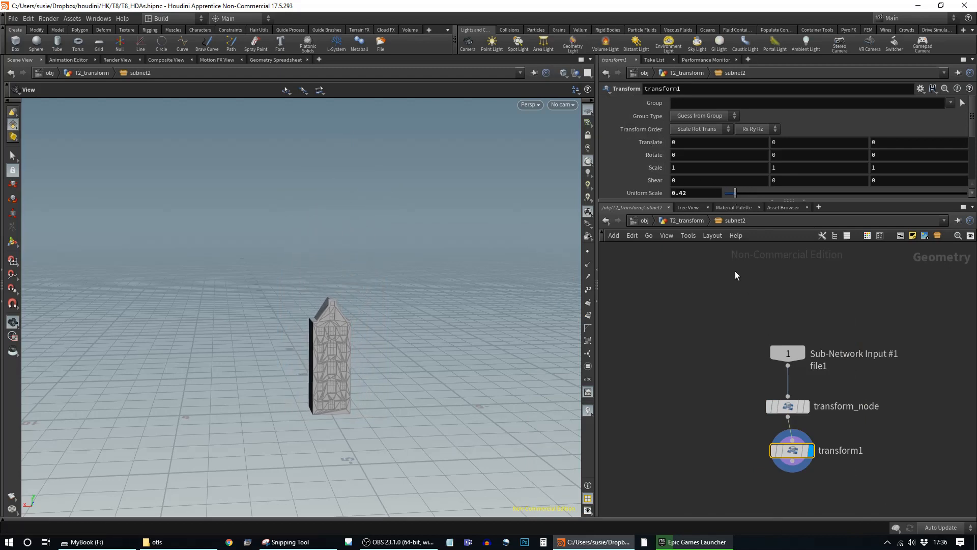
- Return to the T2_transform network, display subnet1 and move it away from subnet2 for comparison
{"action": "left_click", "coordinate": [685, 222]}
{"action": "left_click_drag", "start_coordinate": [773, 357], "coordinate": [781, 360]}
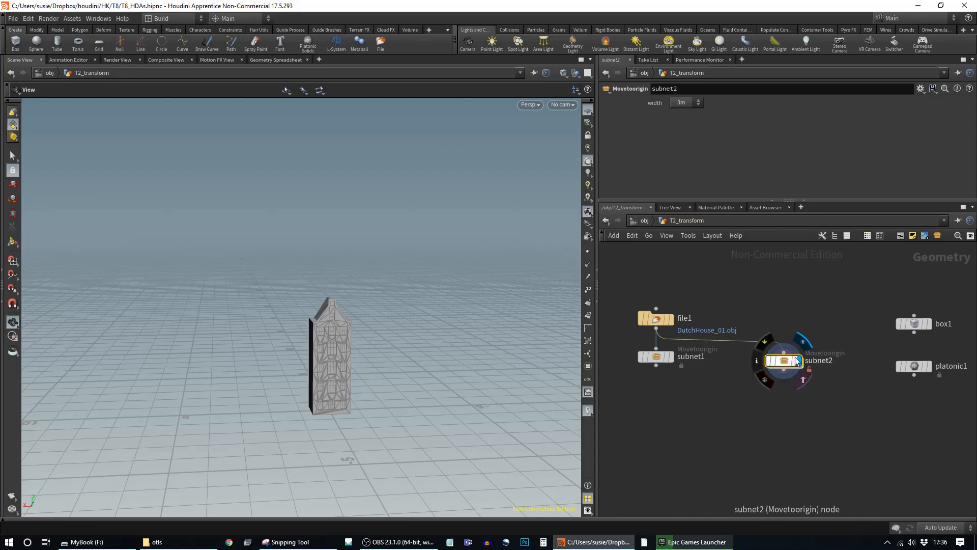
{"action": "left_click", "coordinate": [671, 356]}
{"action": "left_click_drag", "start_coordinate": [653, 362], "coordinate": [620, 372]}
{"action": "left_click", "coordinate": [620, 372]}
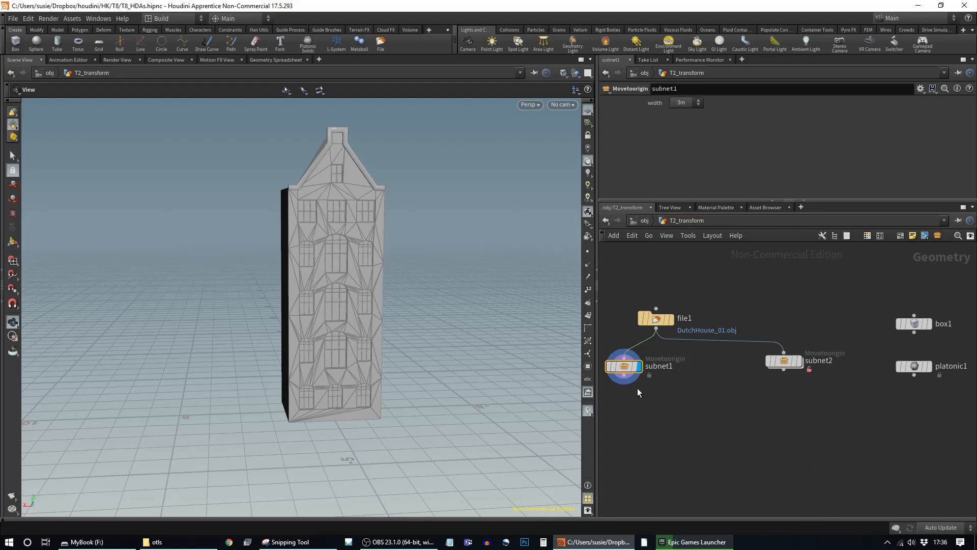
- Switch to File Explorer and locate the movetoorigin.hdanc asset file in the otls folder
{"action": "left_click", "coordinate": [160, 541]}
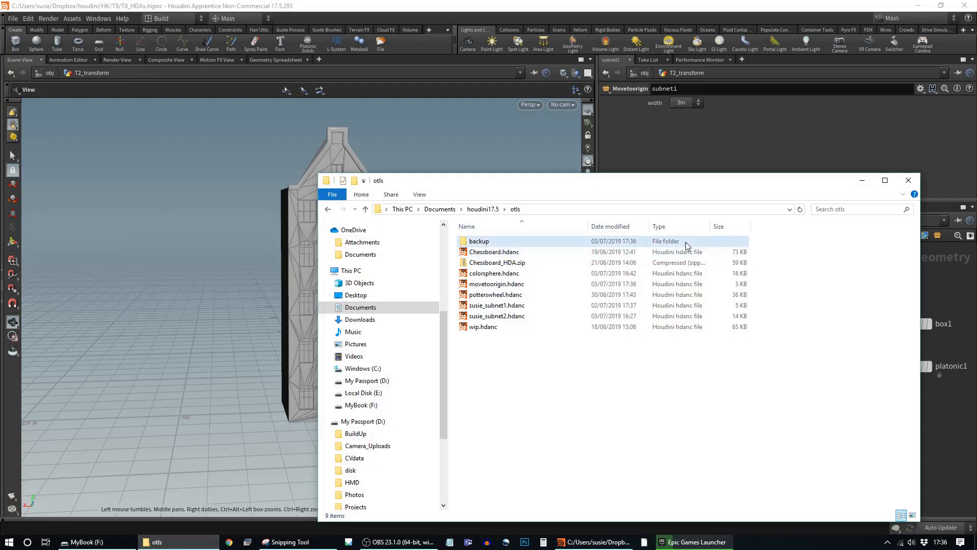
{"action": "left_click_drag", "start_coordinate": [599, 186], "coordinate": [280, 198]}
{"action": "left_click", "coordinate": [270, 298]}
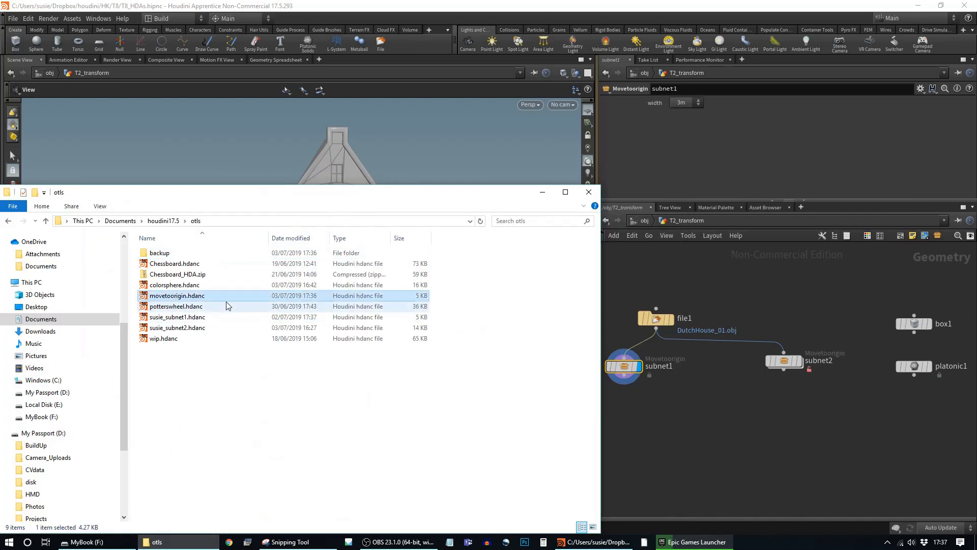
- Switch back to Houdini, save subnet2's node type to the movetoorigin asset, and select subnet1 to compare
{"action": "left_click", "coordinate": [788, 372]}
{"action": "left_click_drag", "start_coordinate": [788, 371], "coordinate": [769, 370]}
{"action": "right_click", "coordinate": [770, 370]}
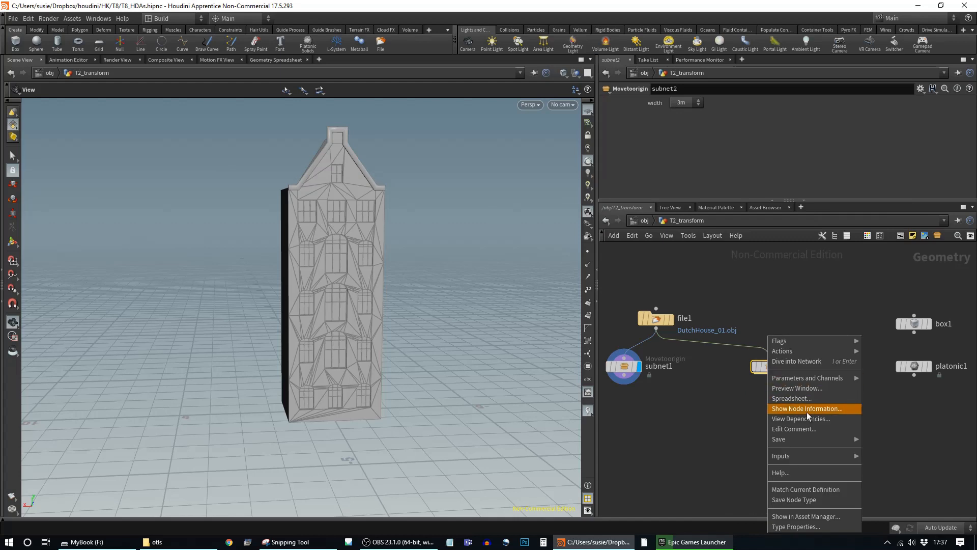
{"action": "mouse_move", "coordinate": [810, 444]}
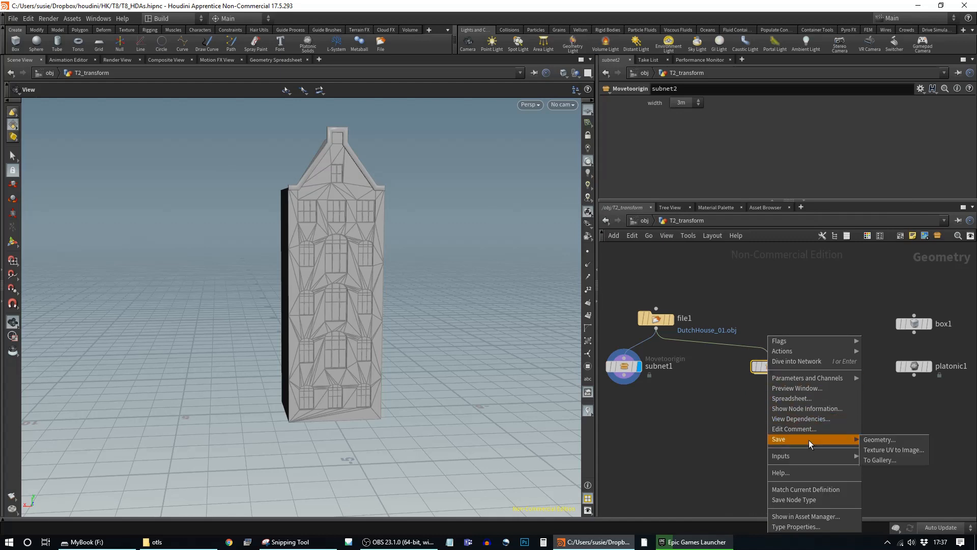
{"action": "left_click", "coordinate": [809, 499]}
{"action": "left_click", "coordinate": [623, 367]}
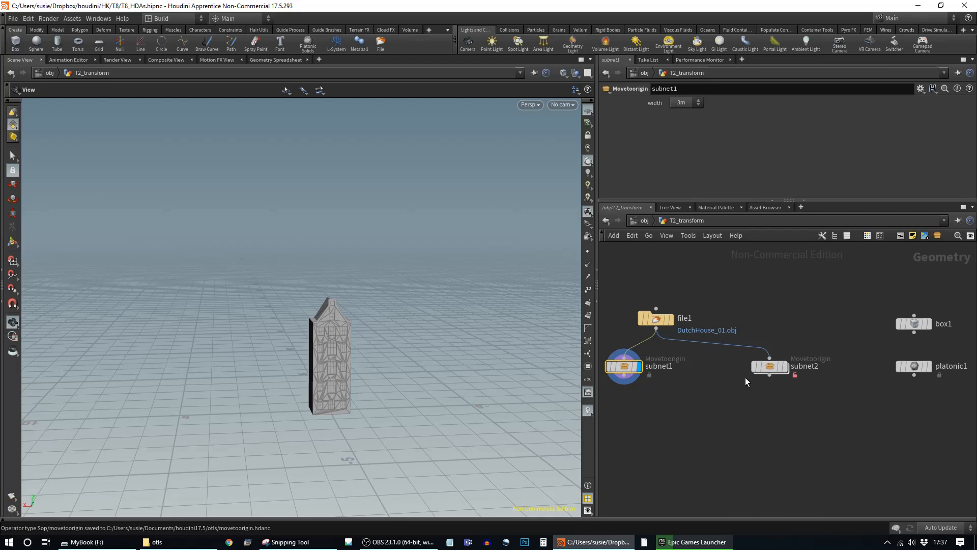
- Arrange subnet1 and subnet2 side by side below file1 and make subnet2 the displayed node
{"action": "mouse_move", "coordinate": [769, 370]}
{"action": "left_click_drag", "start_coordinate": [770, 370], "coordinate": [753, 374]}
{"action": "mouse_move", "coordinate": [622, 373]}
{"action": "left_click_drag", "start_coordinate": [622, 373], "coordinate": [648, 377]}
{"action": "mouse_move", "coordinate": [763, 376]}
{"action": "left_click_drag", "start_coordinate": [764, 376], "coordinate": [778, 378]}
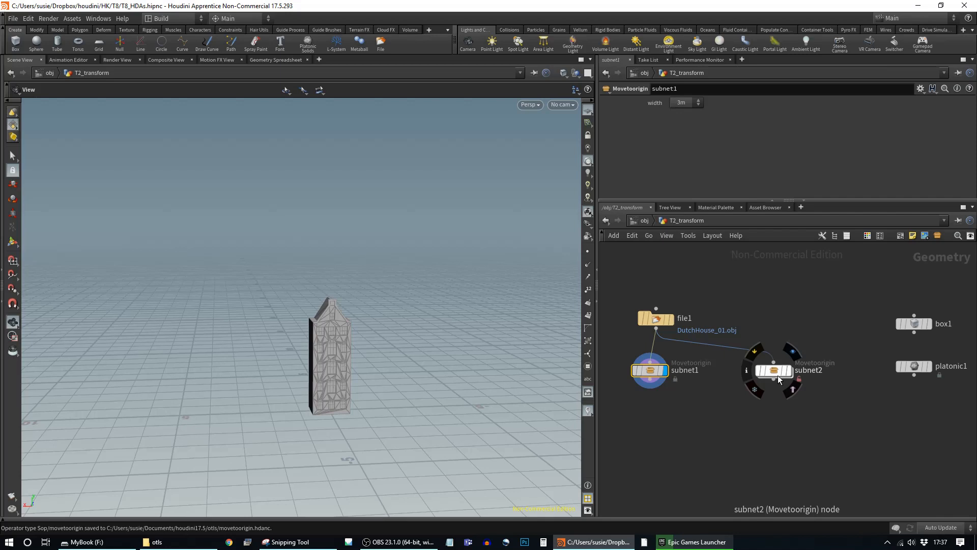
{"action": "left_click_drag", "start_coordinate": [772, 374], "coordinate": [765, 374]}
{"action": "middle_click_drag", "start_coordinate": [840, 432], "coordinate": [883, 399]}
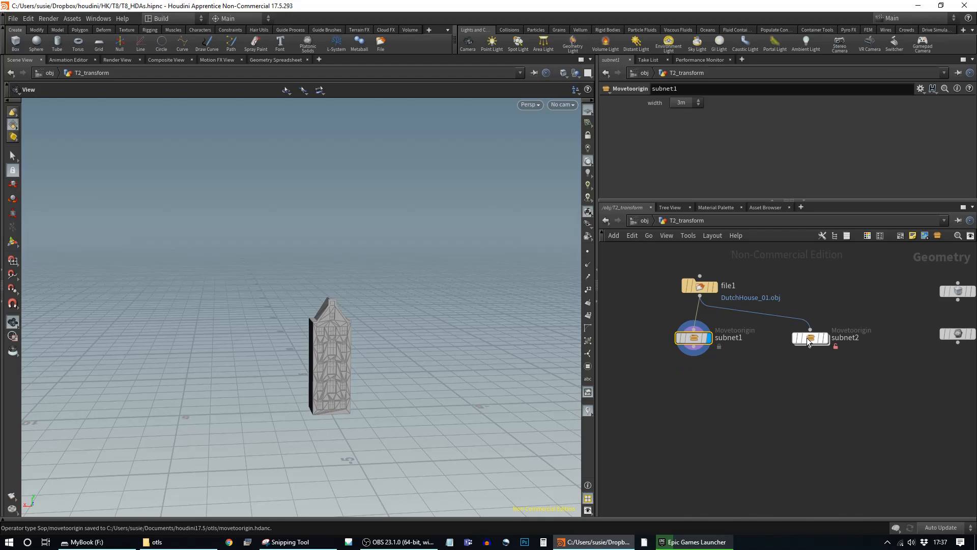
{"action": "left_click_drag", "start_coordinate": [693, 341], "coordinate": [642, 341]}
{"action": "left_click_drag", "start_coordinate": [813, 342], "coordinate": [737, 342]}
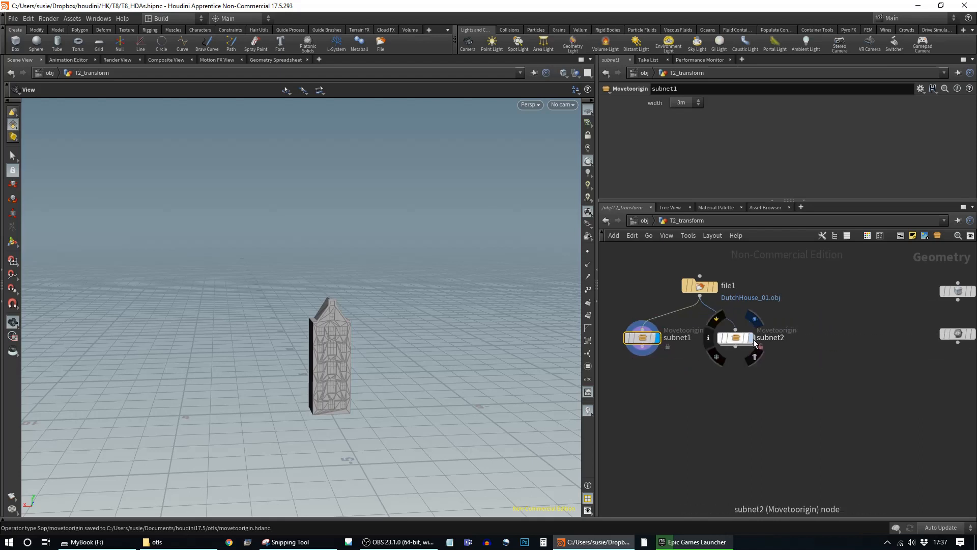
{"action": "left_click", "coordinate": [751, 337]}
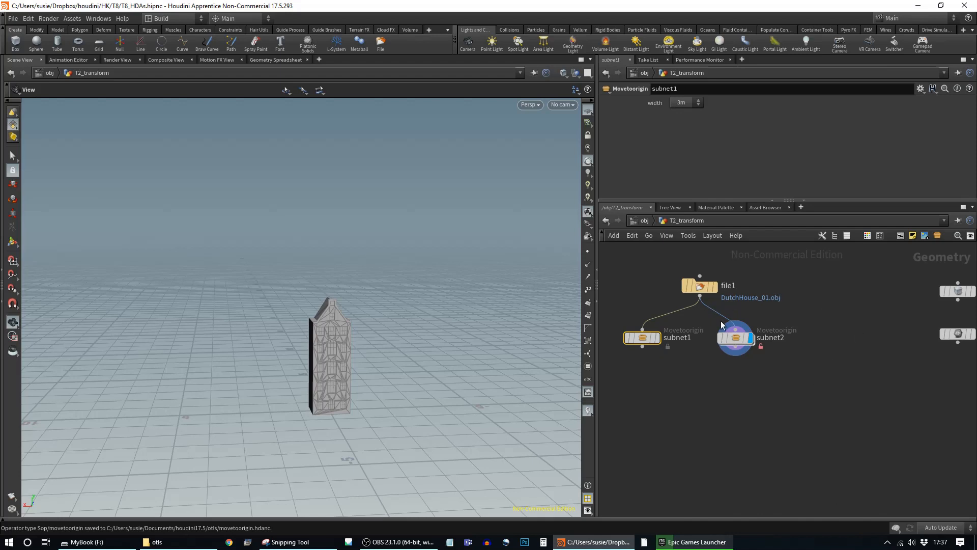
{"action": "left_click_drag", "start_coordinate": [736, 340], "coordinate": [762, 340]}
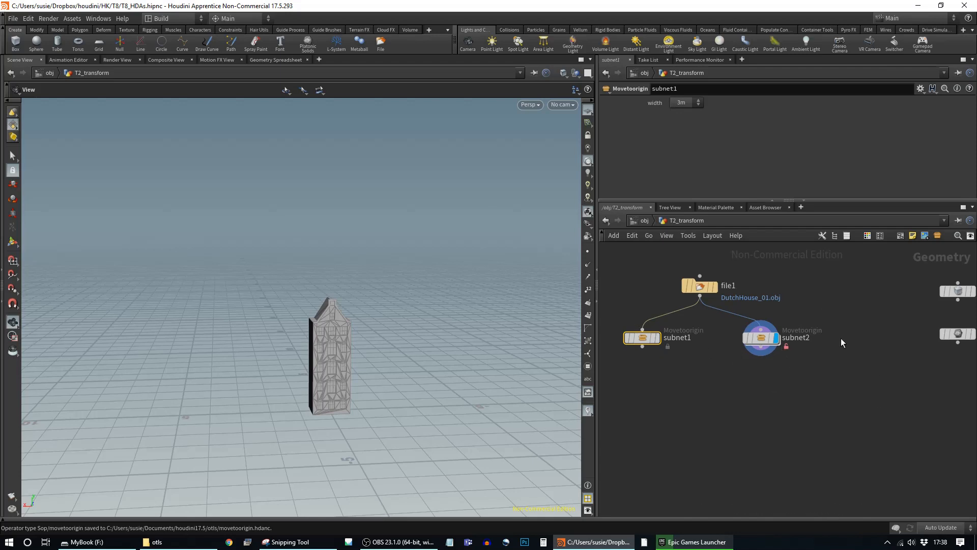
{"action": "right_click", "coordinate": [761, 341]}
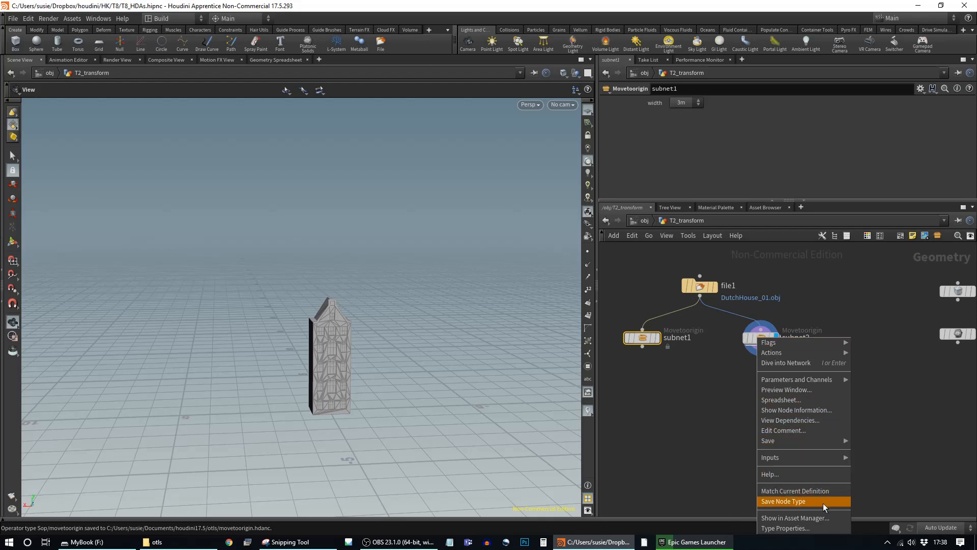
{"action": "left_click", "coordinate": [728, 344]}
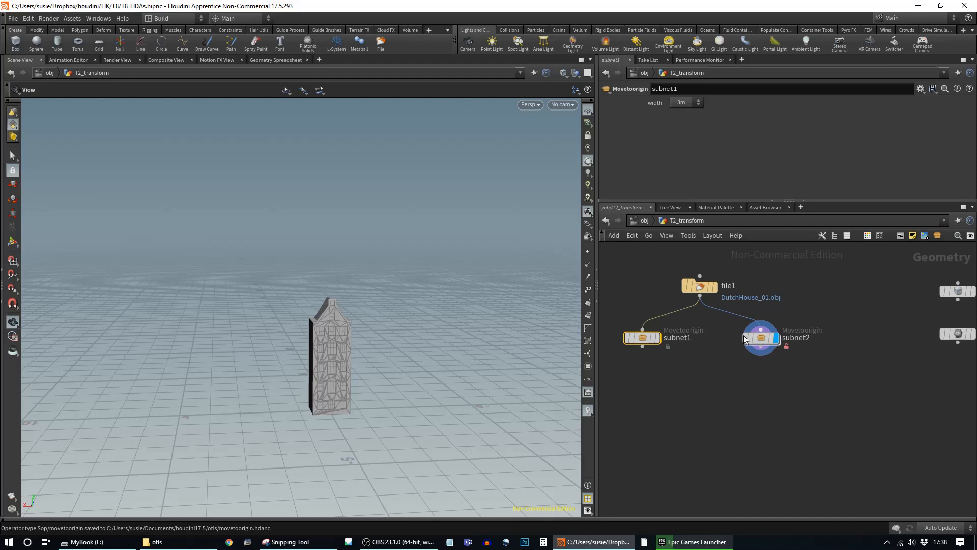
- Space subnet1 and subnet2 wider apart below file1 and return to the obj level
{"action": "left_click", "coordinate": [760, 340]}
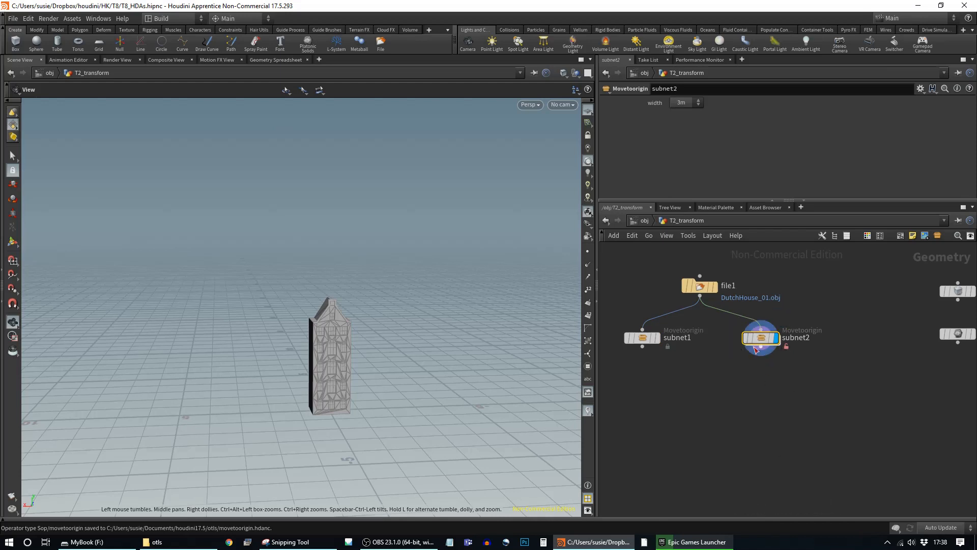
{"action": "left_click_drag", "start_coordinate": [756, 338], "coordinate": [772, 338]}
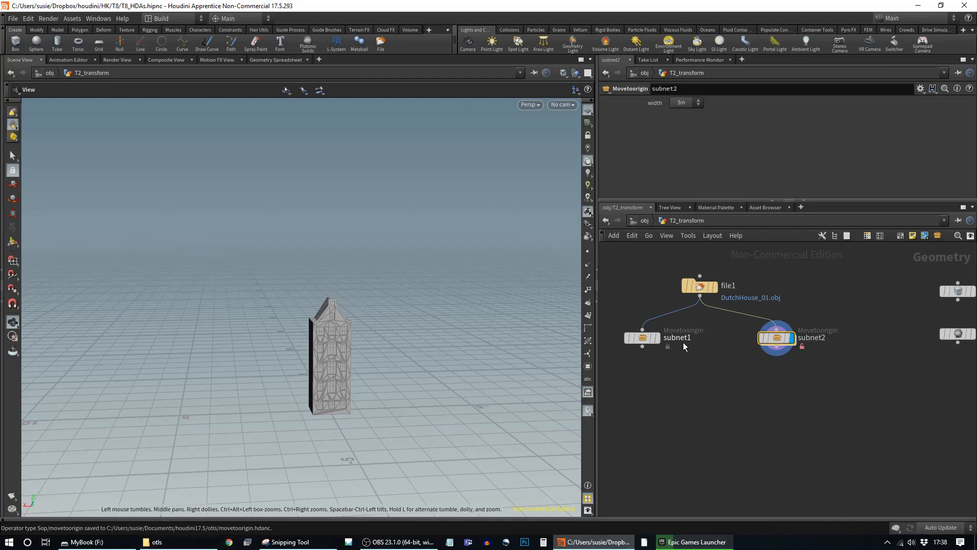
{"action": "middle_click_drag", "start_coordinate": [768, 395], "coordinate": [735, 388]}
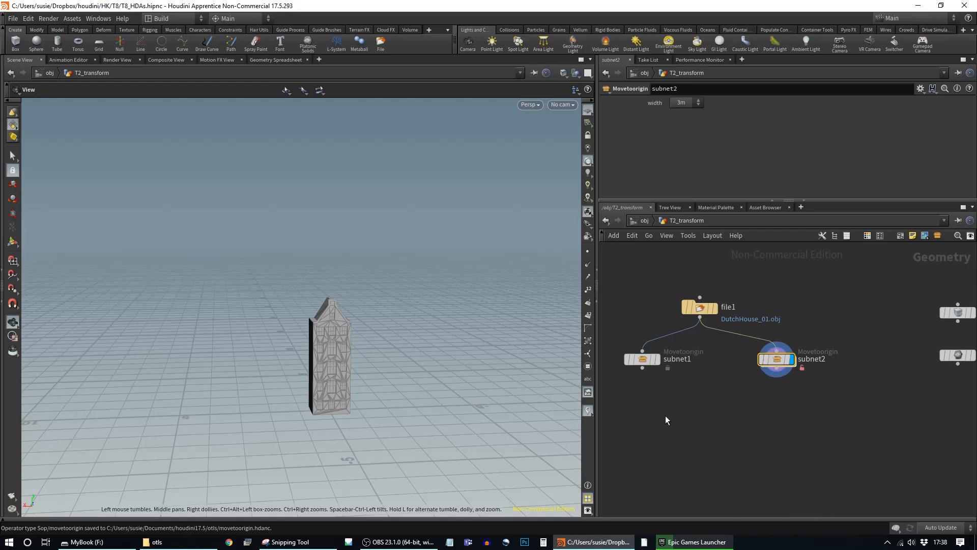
{"action": "middle_click_drag", "start_coordinate": [739, 396], "coordinate": [777, 422]}
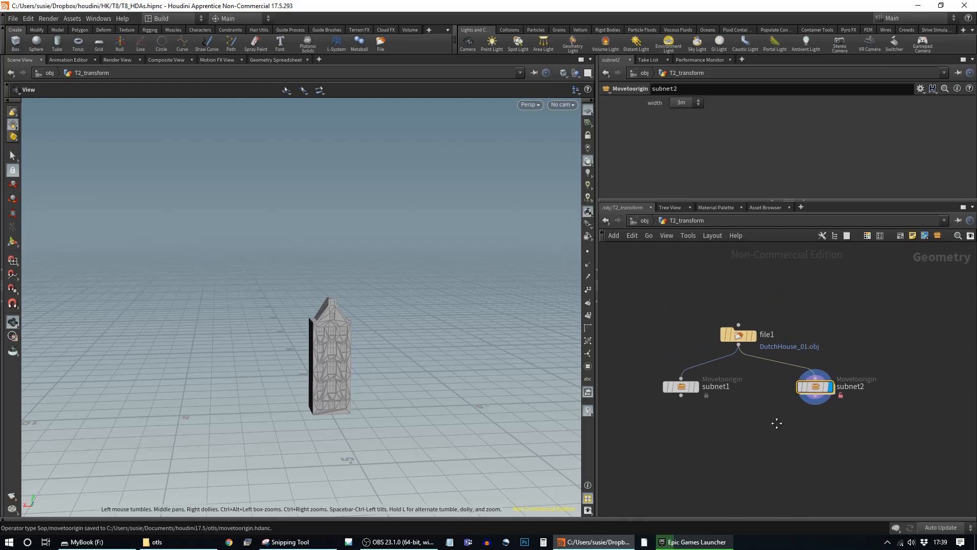
{"action": "left_click_drag", "start_coordinate": [678, 388], "coordinate": [657, 387]}
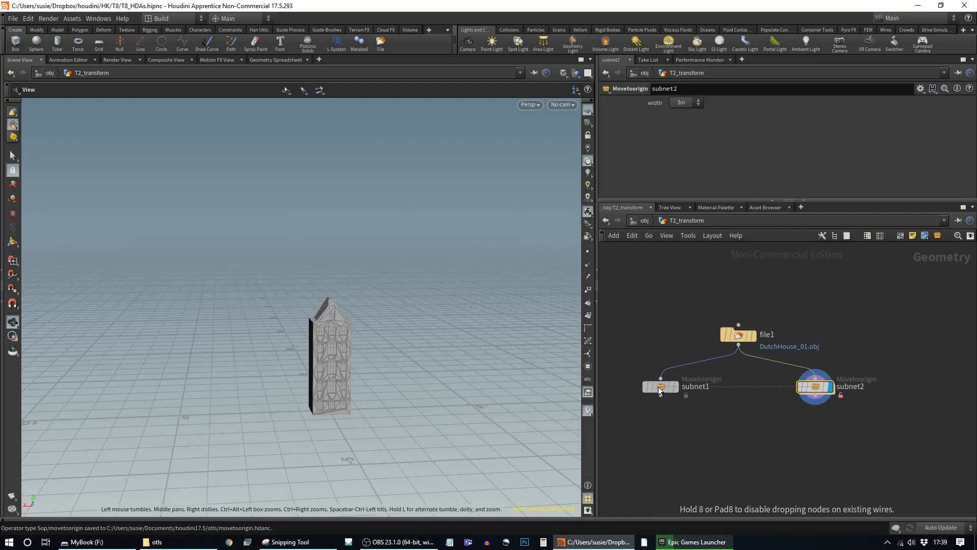
{"action": "left_click_drag", "start_coordinate": [821, 387], "coordinate": [796, 387]}
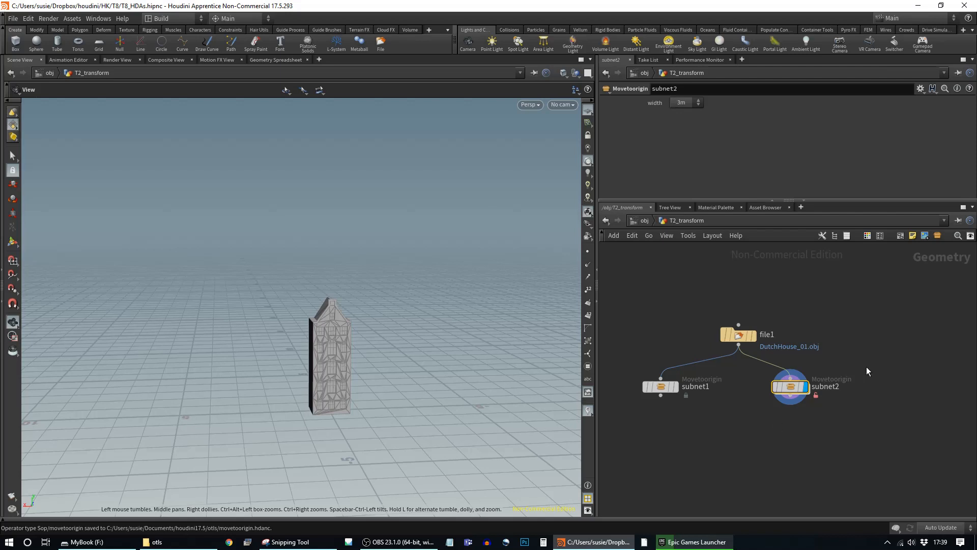
{"action": "middle_click_drag", "start_coordinate": [867, 372], "coordinate": [877, 330]}
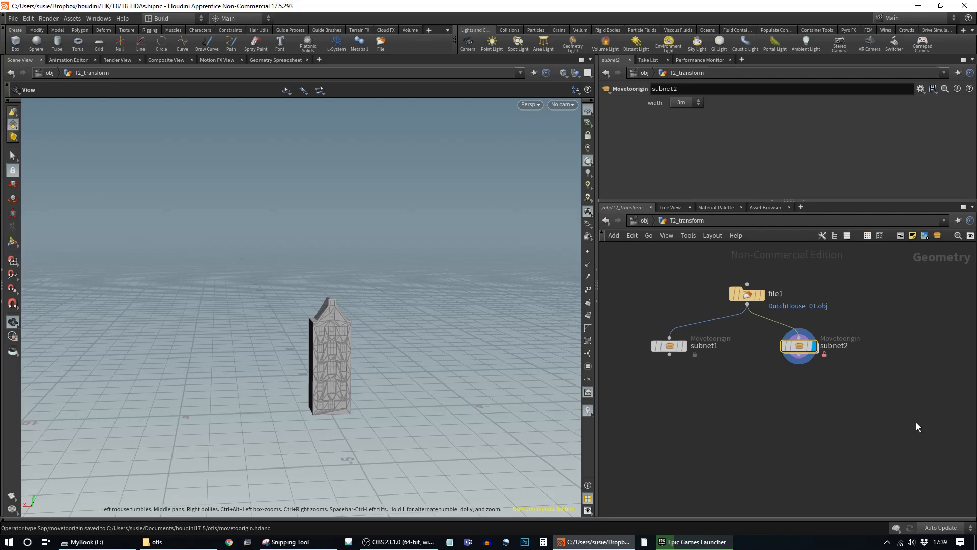
{"action": "left_click", "coordinate": [643, 220]}
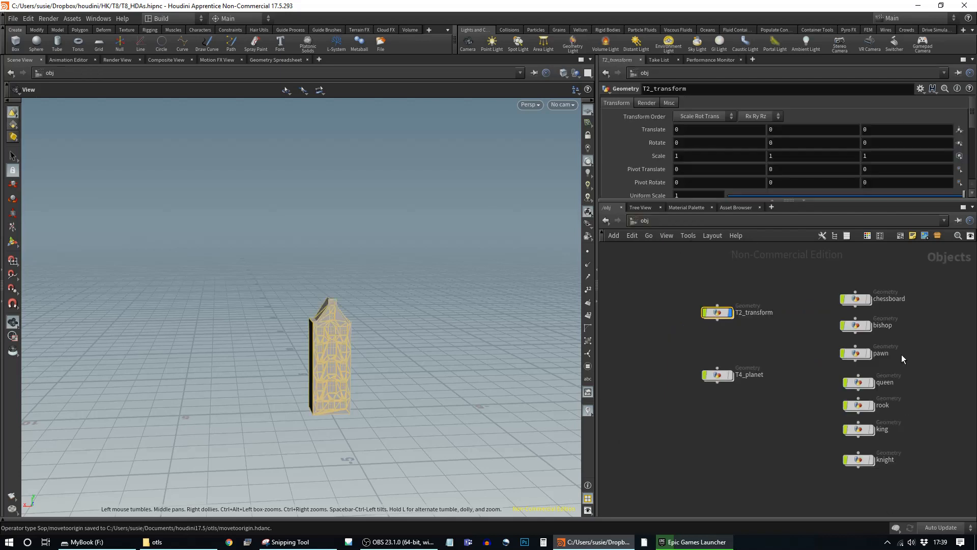
- Move T2_transform away from the other objects and shift subnet2 slightly lower inside its network
{"action": "middle_click_drag", "start_coordinate": [774, 347], "coordinate": [871, 347]}
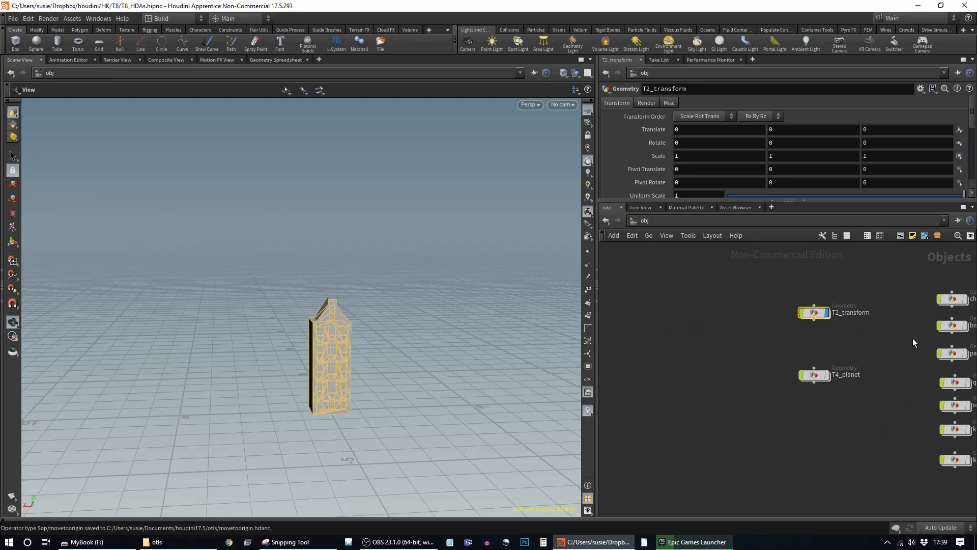
{"action": "left_click_drag", "start_coordinate": [815, 314], "coordinate": [674, 313]}
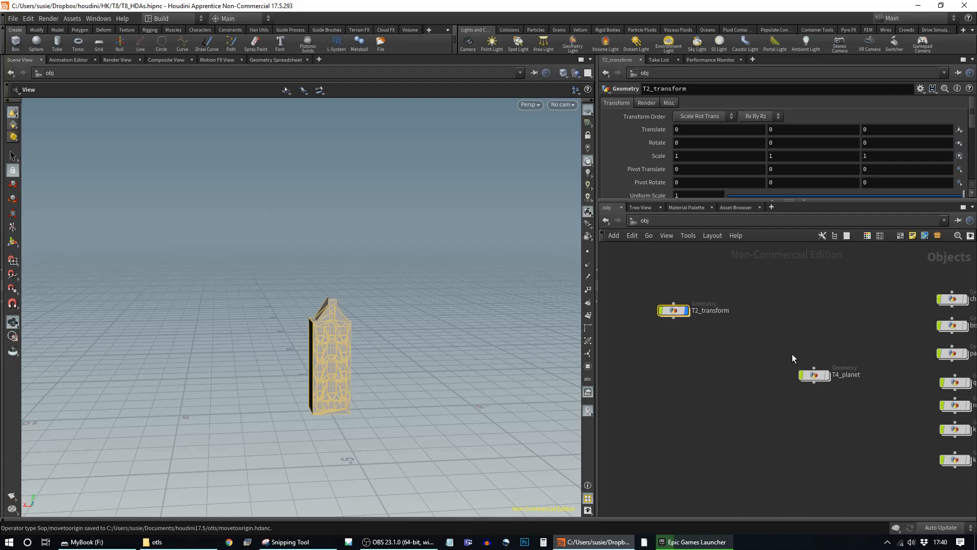
{"action": "middle_click_drag", "start_coordinate": [797, 331], "coordinate": [785, 336]}
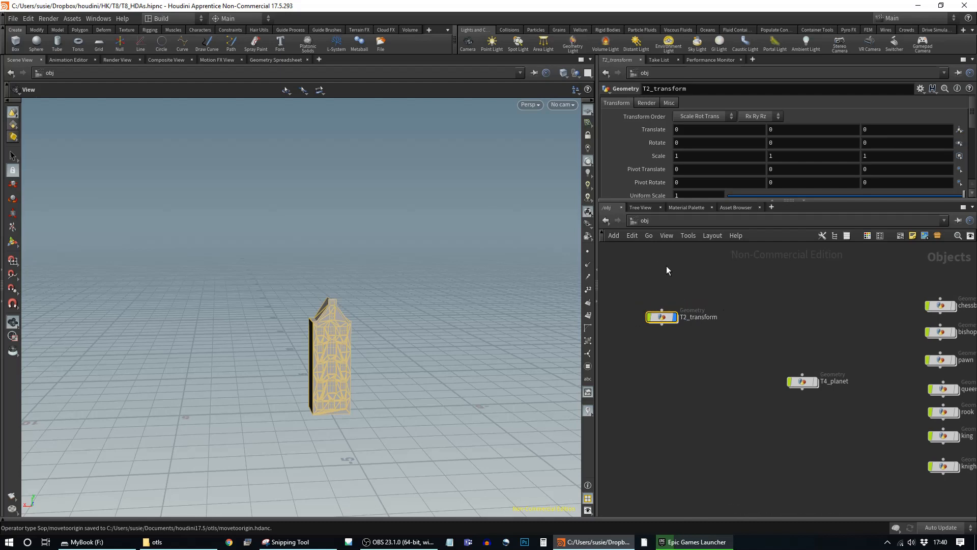
{"action": "double_click", "coordinate": [663, 317]}
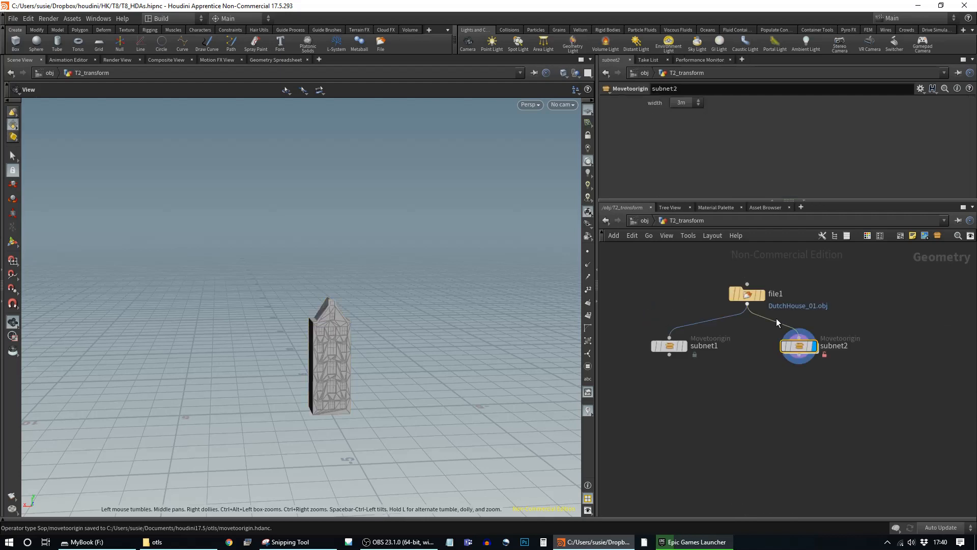
{"action": "mouse_move", "coordinate": [799, 346]}
{"action": "left_mouse_down"}
{"action": "mouse_move", "coordinate": [789, 349]}
{"action": "mouse_move", "coordinate": [811, 354]}
{"action": "left_mouse_up"}
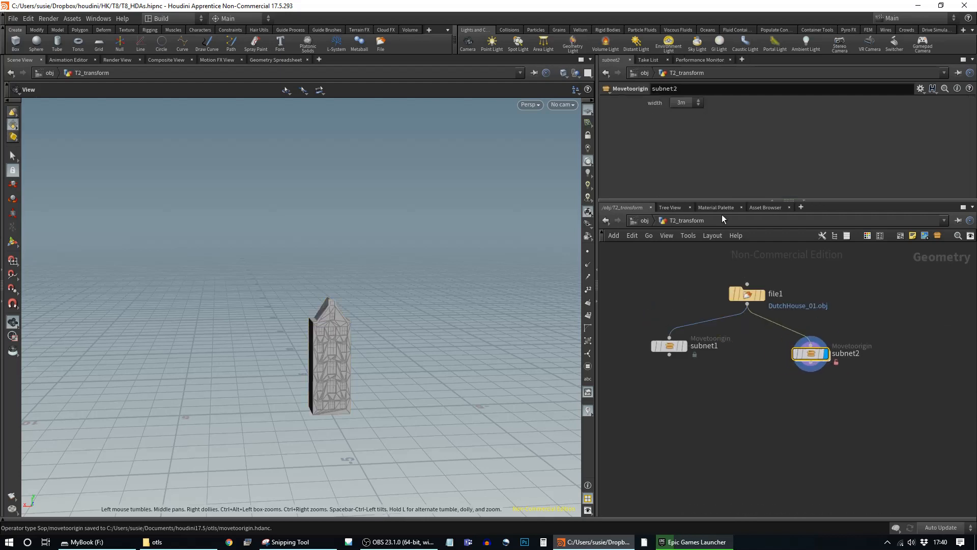
{"action": "left_click", "coordinate": [644, 220]}
- Line up T4_planet directly below T2_transform at the obj level, well apart from the chess objects
{"action": "left_click_drag", "start_coordinate": [692, 318], "coordinate": [708, 319]}
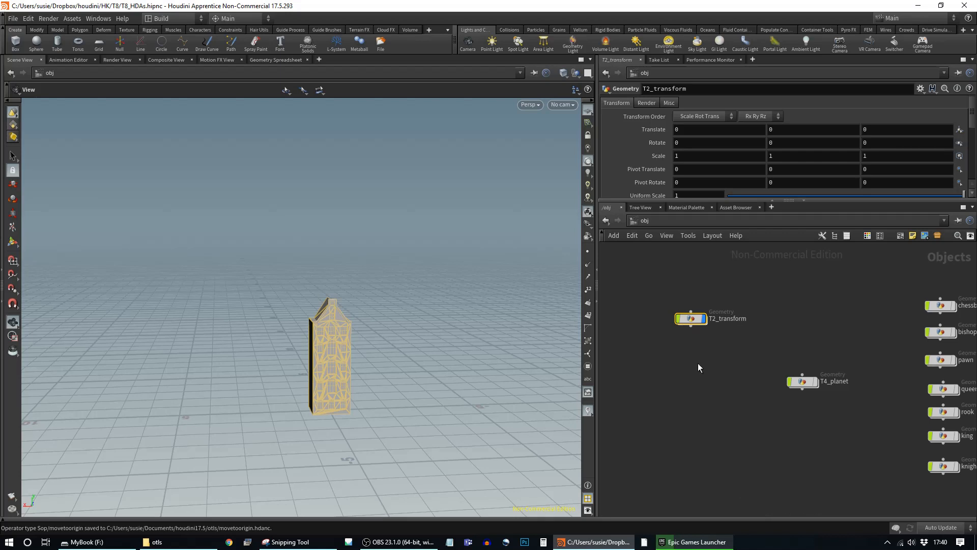
{"action": "left_click_drag", "start_coordinate": [809, 384], "coordinate": [696, 388]}
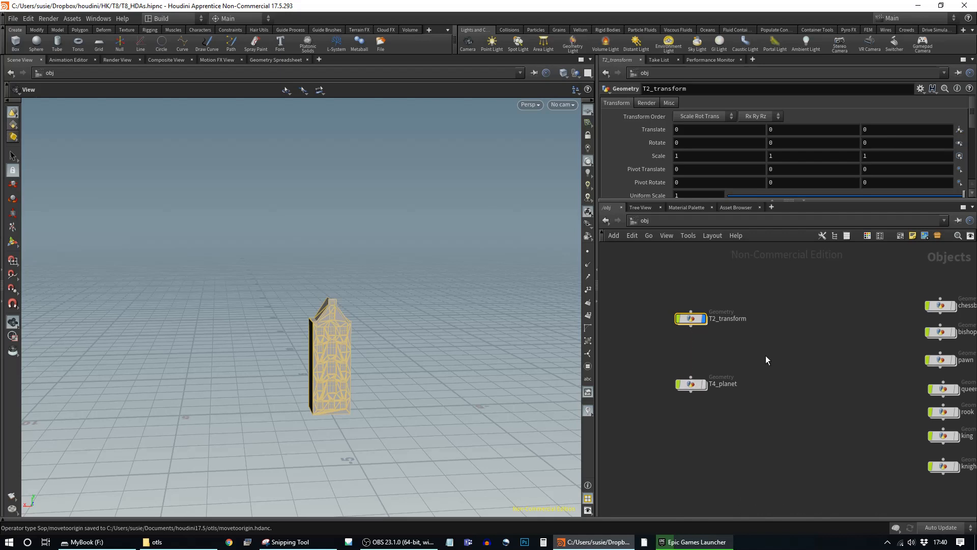
{"action": "left_click", "coordinate": [765, 356]}
{"action": "middle_click_drag", "start_coordinate": [792, 422], "coordinate": [786, 392]}
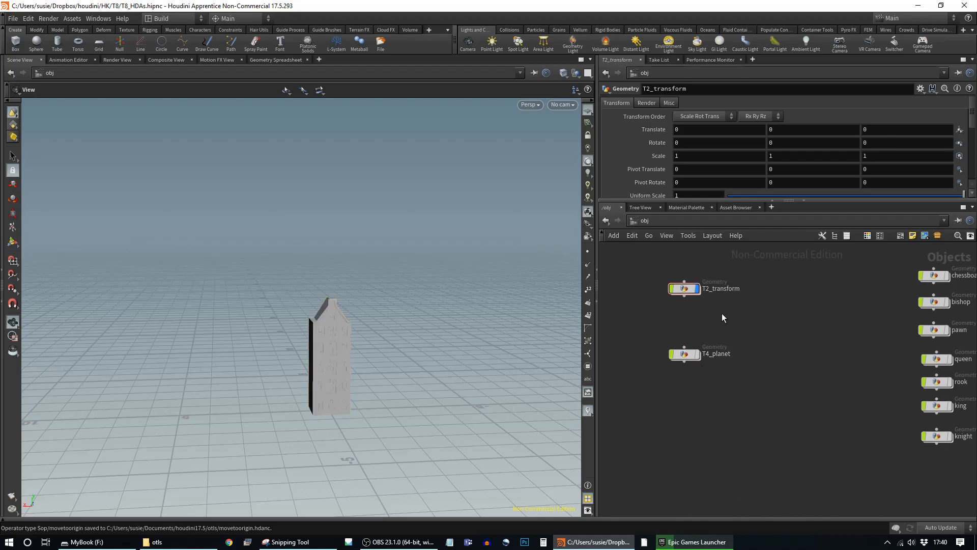
- Display T4_planet in place of T2_transform and frame the planet in the viewport
{"action": "left_click", "coordinate": [684, 357]}
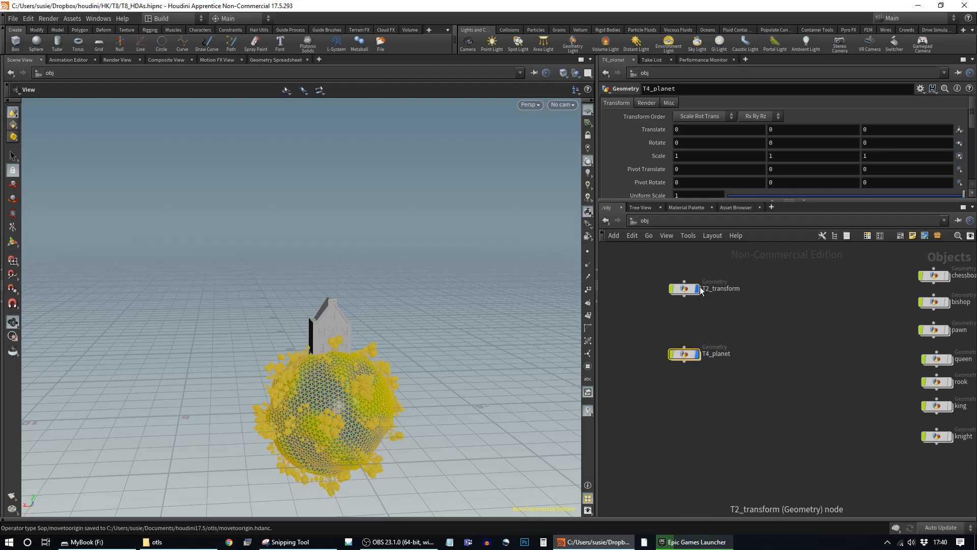
{"action": "left_click", "coordinate": [698, 288]}
{"action": "left_click_drag", "start_coordinate": [446, 428], "coordinate": [423, 305]}
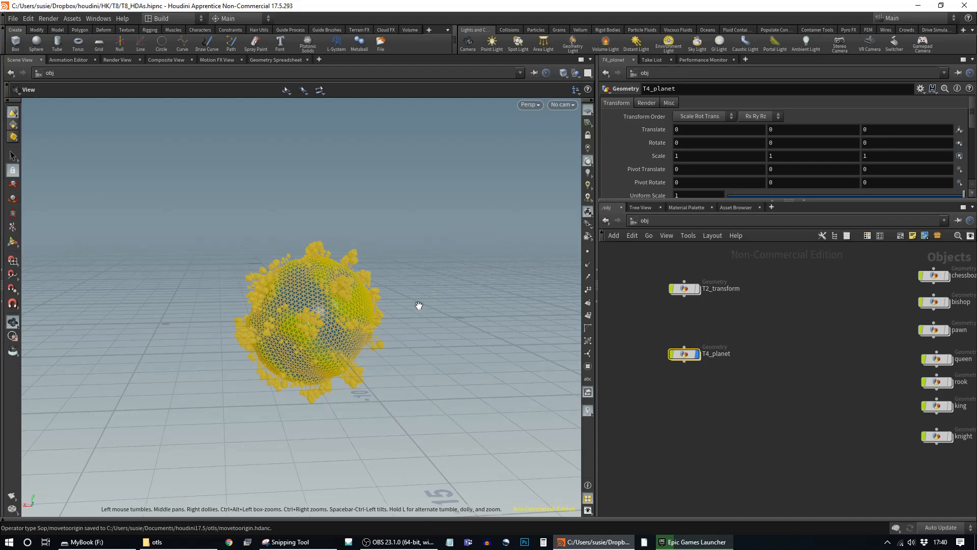
{"action": "left_click", "coordinate": [701, 365]}
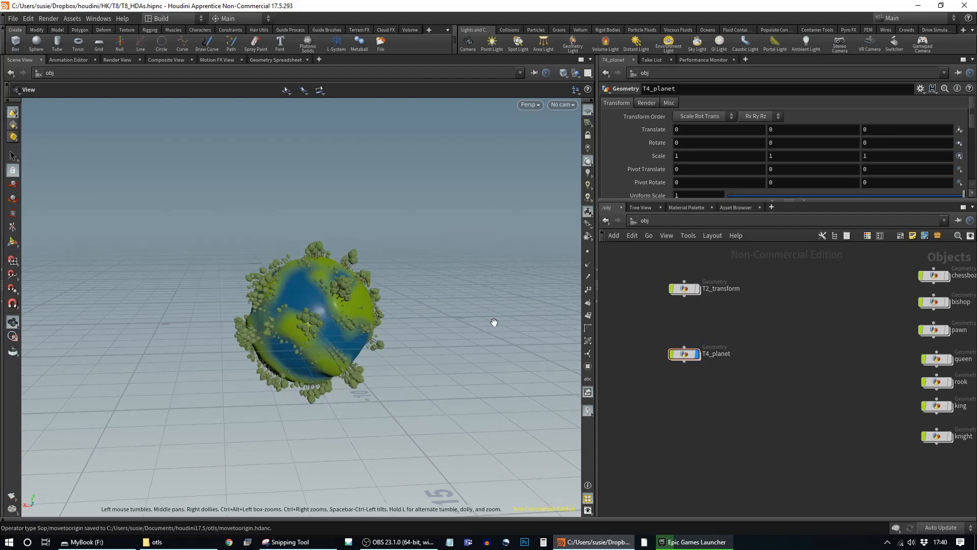
{"action": "key", "text": "f"}
- Inside T4_planet, display the tree from file1 and the sphere from sphere1 to review the two source geometries
{"action": "mouse_move", "coordinate": [689, 358]}
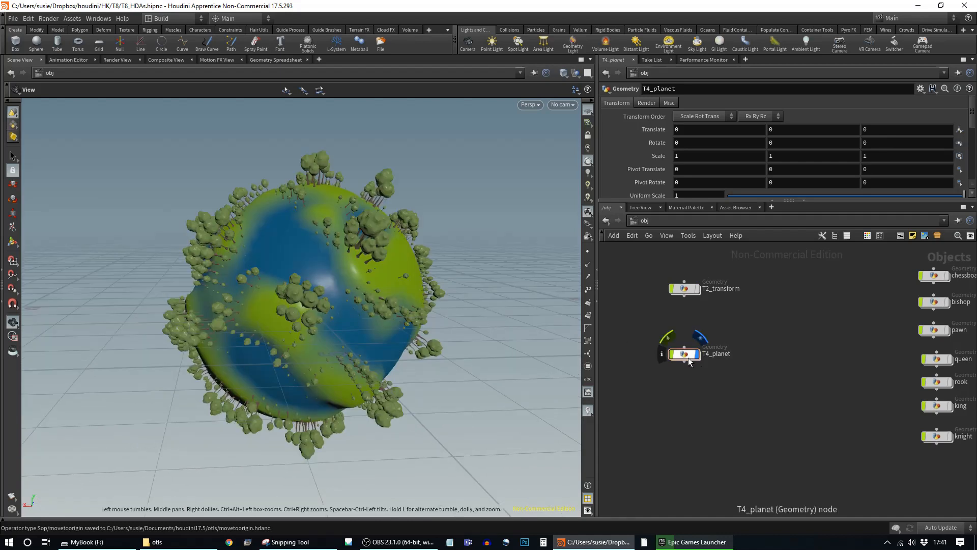
{"action": "double_click", "coordinate": [686, 353]}
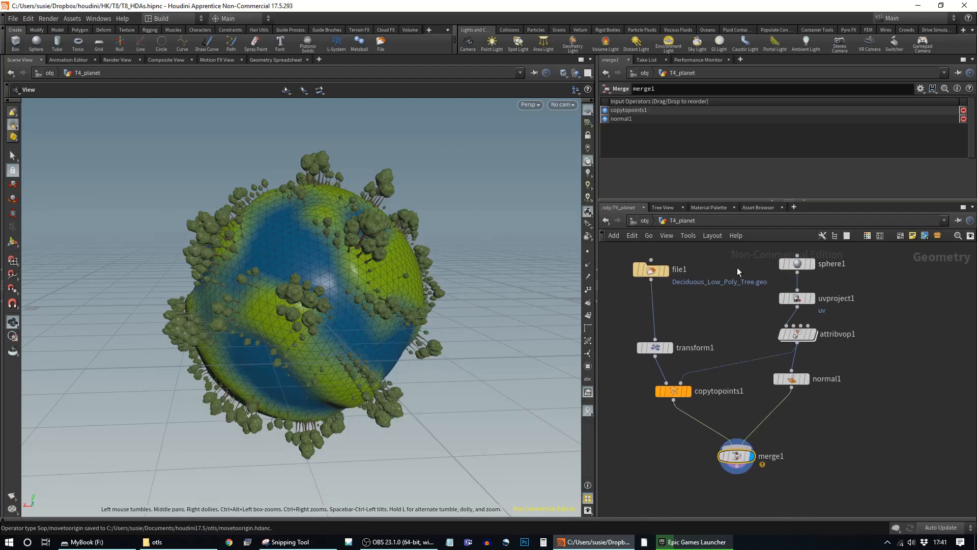
{"action": "left_click_drag", "start_coordinate": [664, 273], "coordinate": [625, 265]}
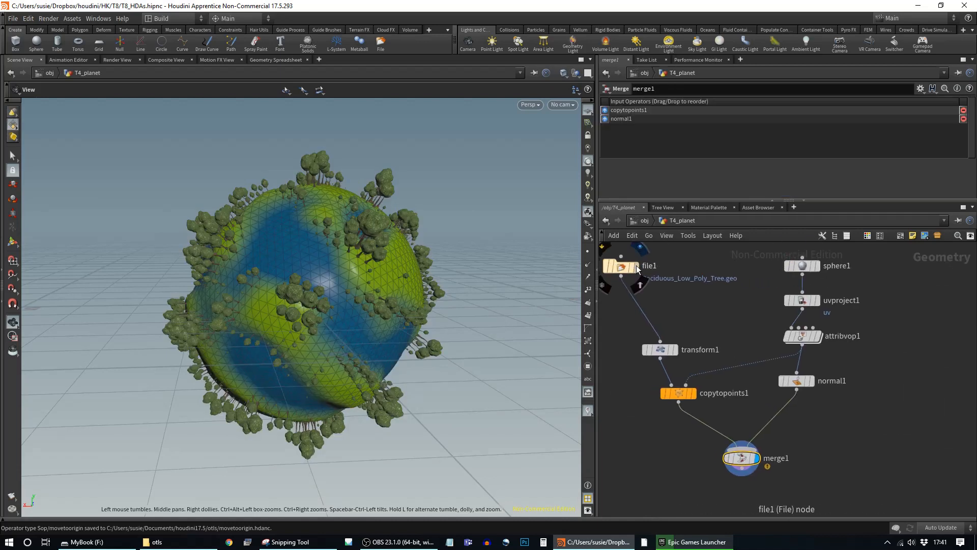
{"action": "left_click", "coordinate": [637, 268]}
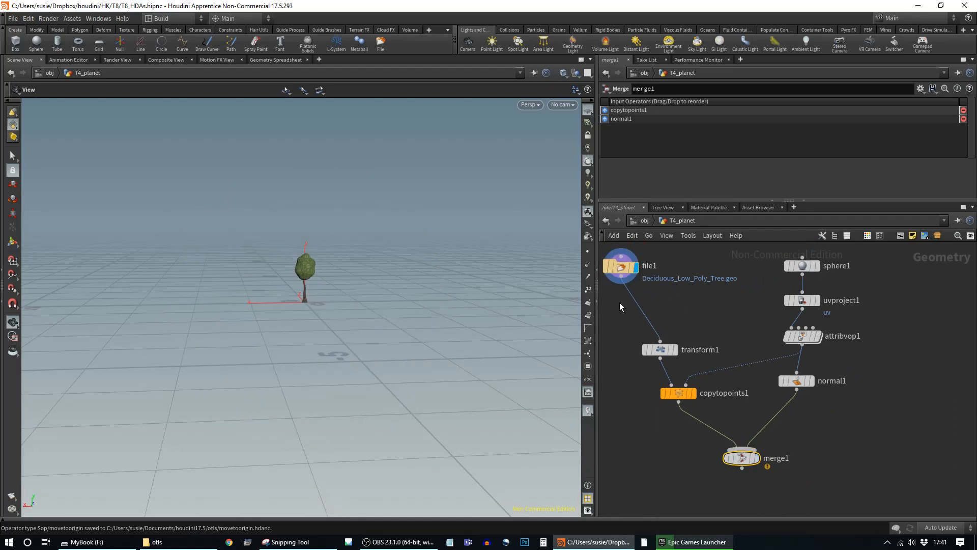
{"action": "left_click_drag", "start_coordinate": [802, 264], "coordinate": [854, 256]}
{"action": "left_click", "coordinate": [872, 260]}
- Spread the T4_planet network out, with file1 and sphere1 placed well above the transform1 and uvproject1 branches
{"action": "scroll", "coordinate": [890, 364], "scroll_direction": "down", "scroll_amount": 3}
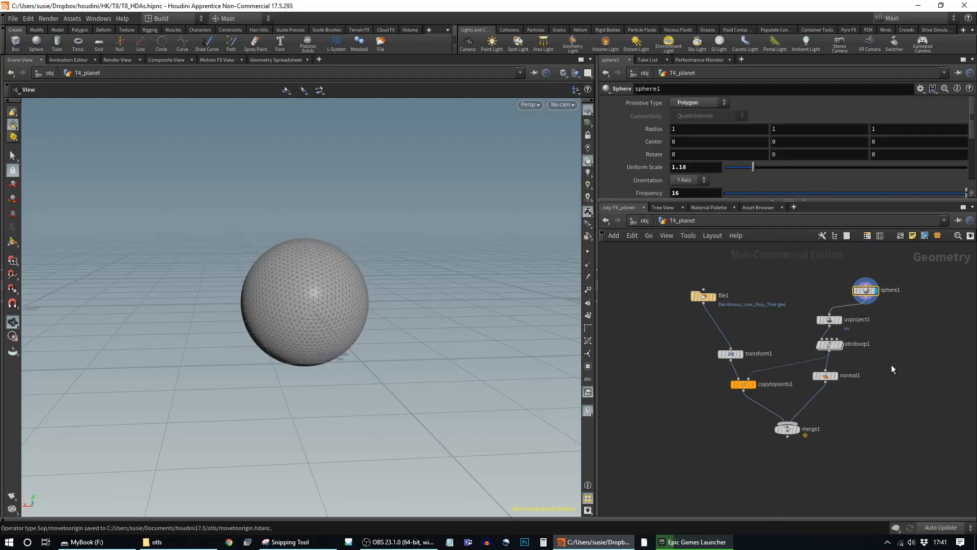
{"action": "middle_click_drag", "start_coordinate": [885, 416], "coordinate": [885, 437]}
{"action": "left_click_drag", "start_coordinate": [905, 489], "coordinate": [628, 345]}
{"action": "left_click_drag", "start_coordinate": [830, 337], "coordinate": [825, 378]}
{"action": "left_click", "coordinate": [917, 354]}
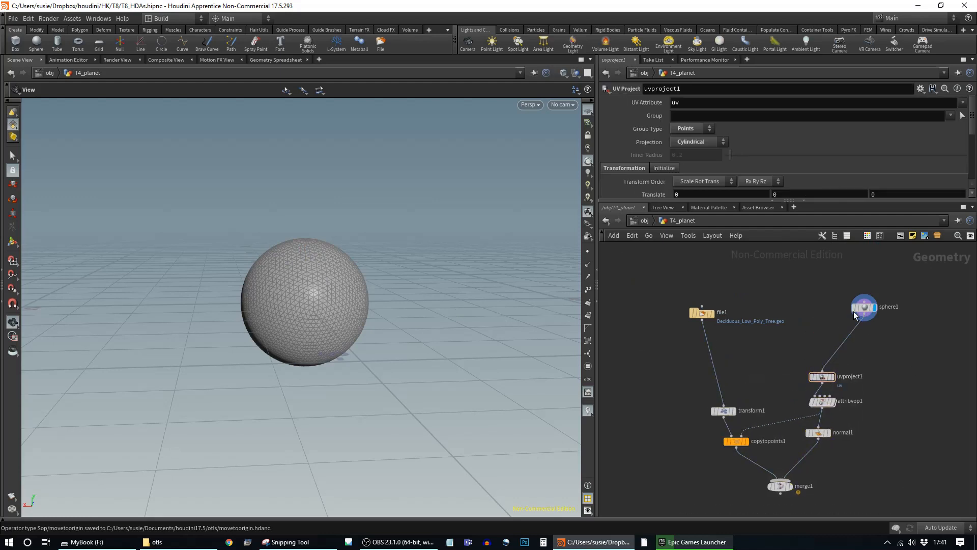
{"action": "left_click_drag", "start_coordinate": [865, 308], "coordinate": [827, 301]}
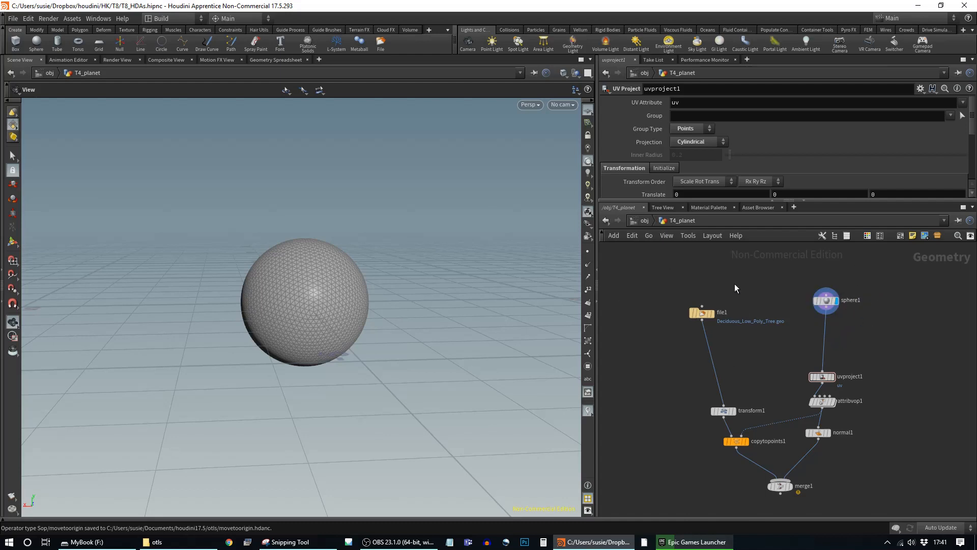
{"action": "left_click_drag", "start_coordinate": [704, 314], "coordinate": [718, 286]}
{"action": "left_click_drag", "start_coordinate": [829, 301], "coordinate": [827, 295]}
{"action": "mouse_move", "coordinate": [884, 361]}
{"action": "middle_mouse_down"}
{"action": "mouse_move", "coordinate": [875, 305]}
{"action": "mouse_move", "coordinate": [873, 348]}
{"action": "middle_mouse_up"}
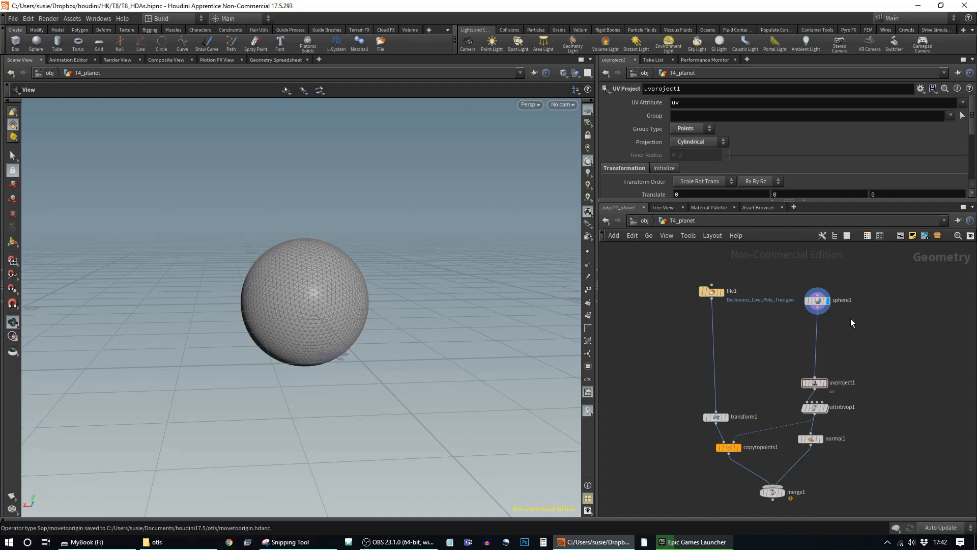
- Copy sphere1 from T4_planet into a new Geometry object created at the obj level
{"action": "left_click", "coordinate": [817, 301]}
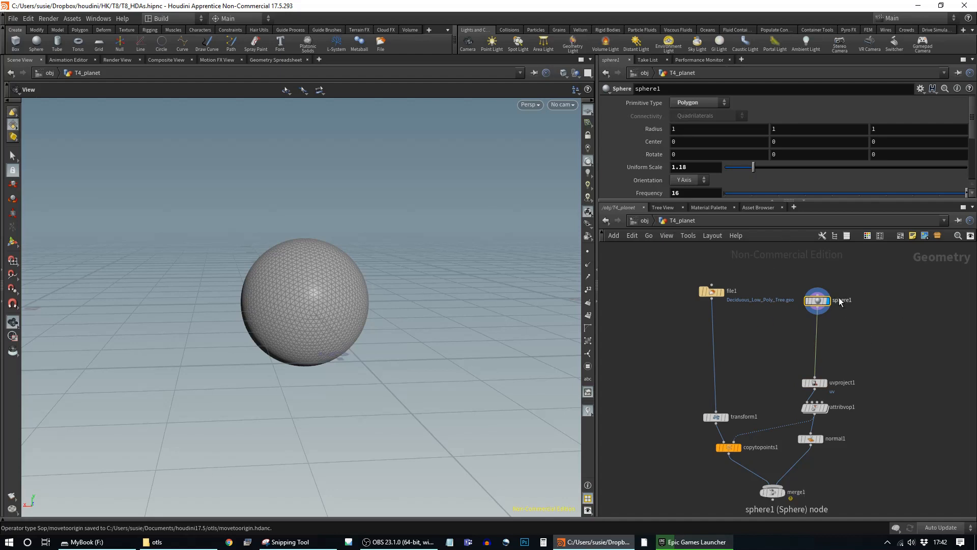
{"action": "key", "text": "ctrl+c"}
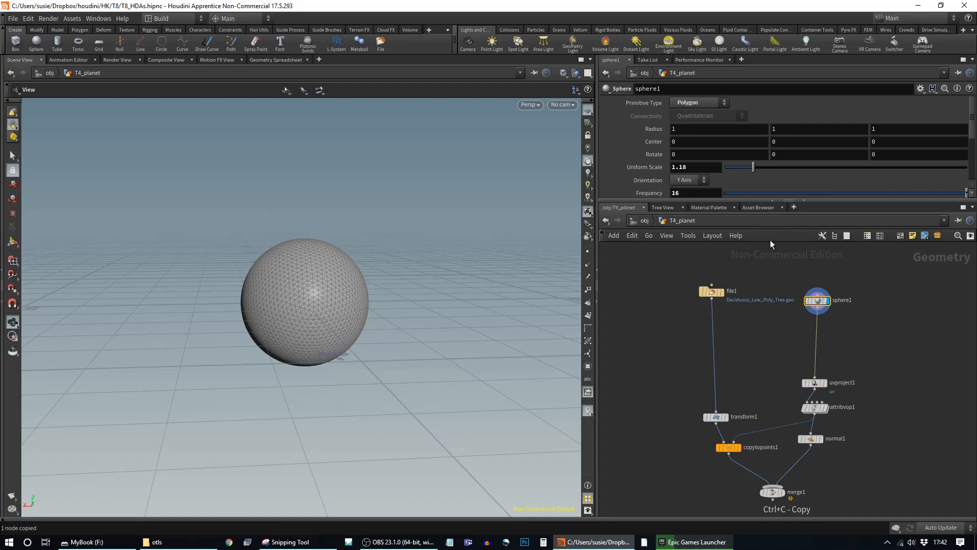
{"action": "left_click", "coordinate": [645, 220]}
{"action": "key", "text": "Tab"}
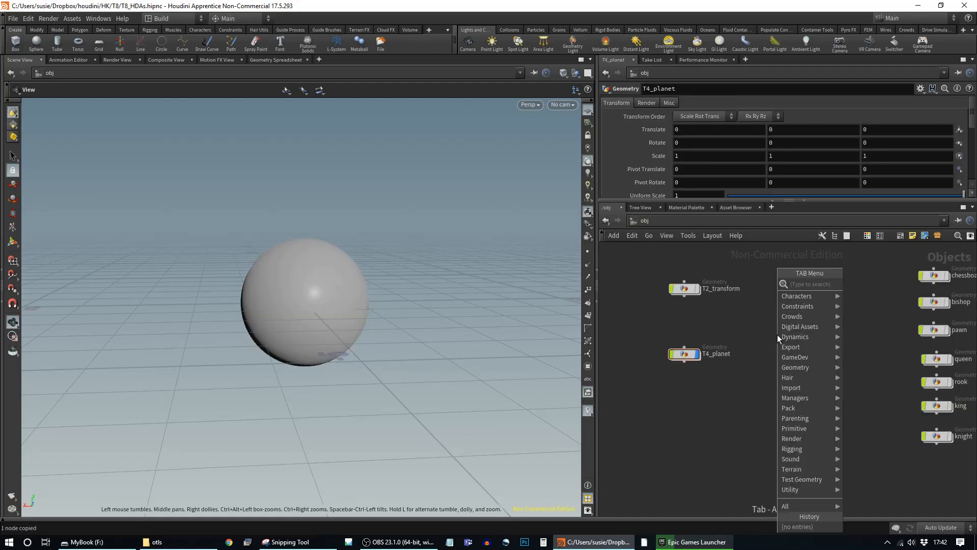
{"action": "type", "text": "geo"}
{"action": "key", "text": "Return"}
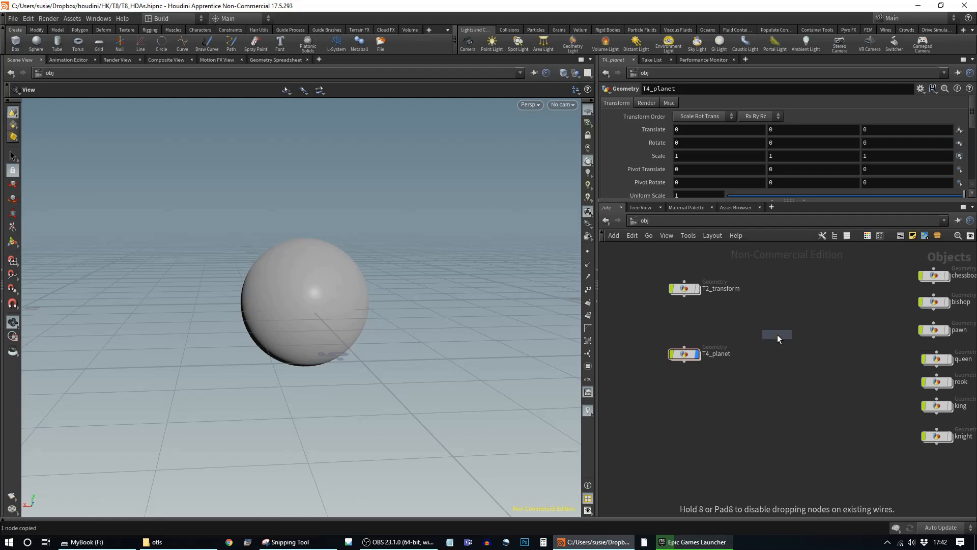
{"action": "left_click", "coordinate": [795, 330]}
{"action": "double_click", "coordinate": [795, 330]}
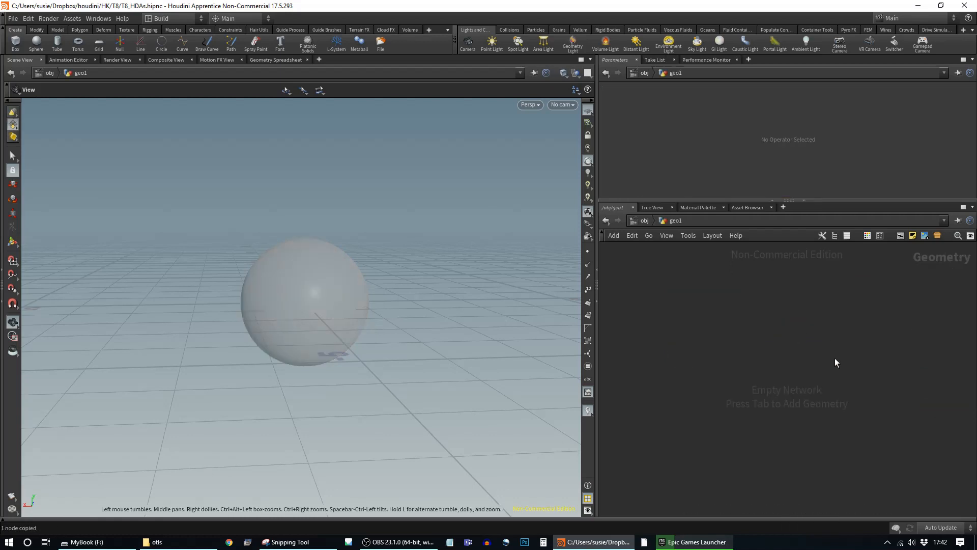
{"action": "key", "text": "ctrl+v"}
{"action": "left_click_drag", "start_coordinate": [835, 359], "coordinate": [756, 337]}
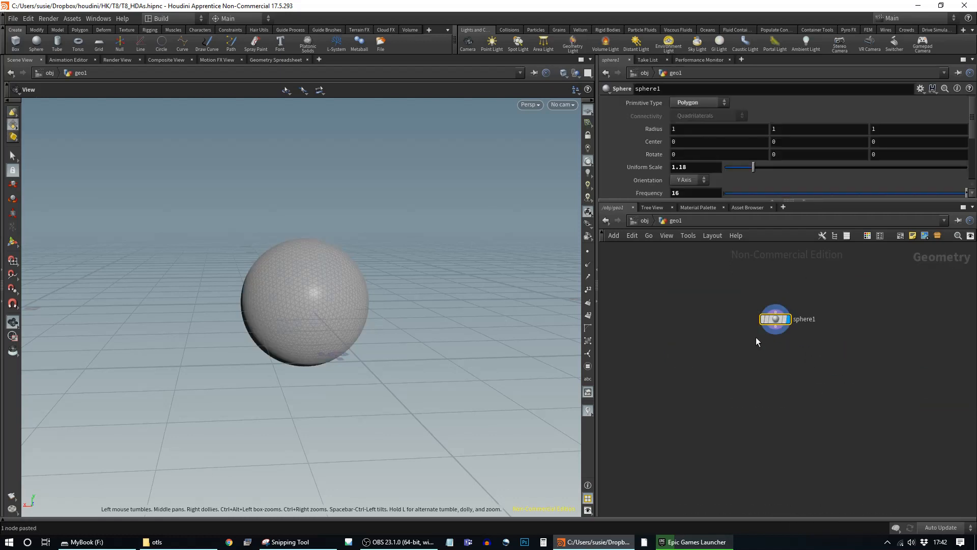
- Return to the obj level and rename the new geometry object as planet_shape
{"action": "left_click", "coordinate": [644, 221]}
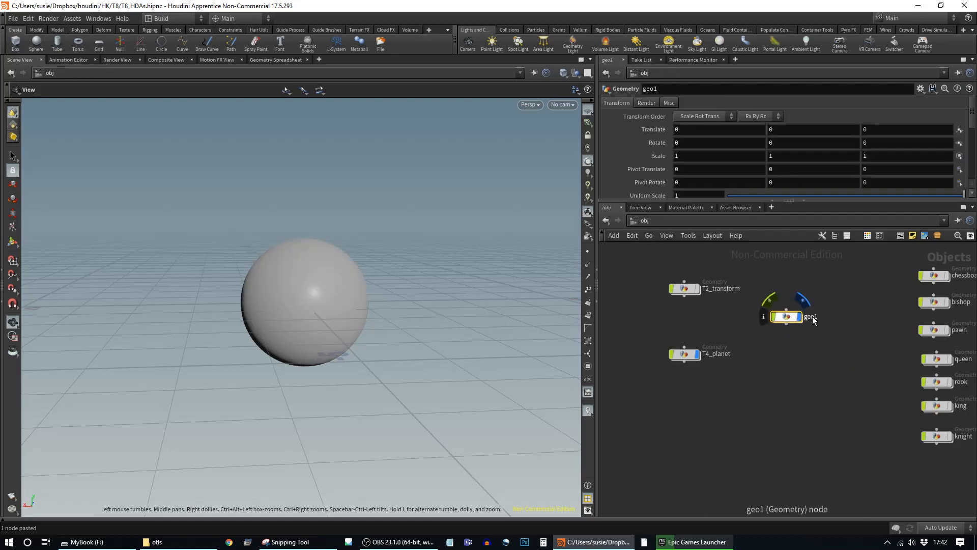
{"action": "double_click", "coordinate": [811, 317]}
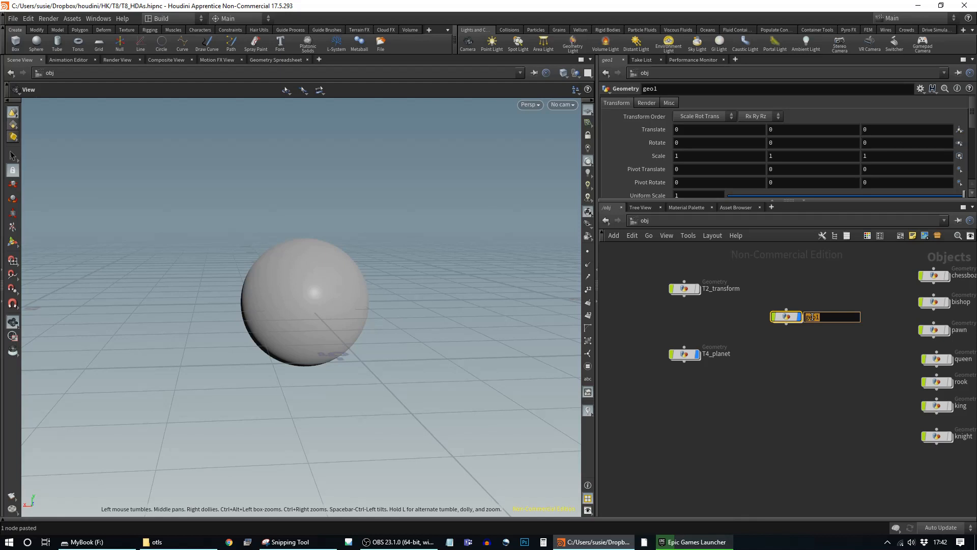
{"action": "type", "text": "planet"}
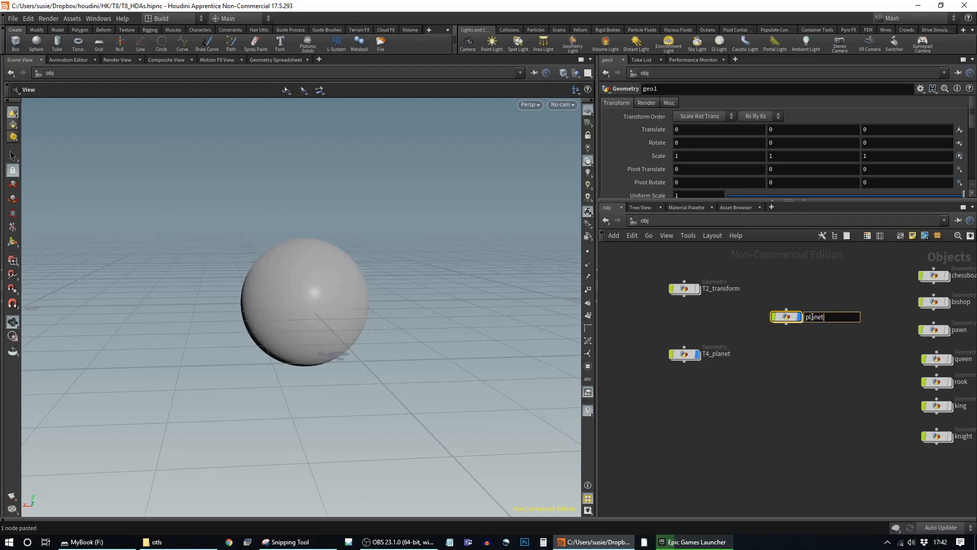
{"action": "type", "text": "_shape"}
{"action": "key", "text": "Return"}
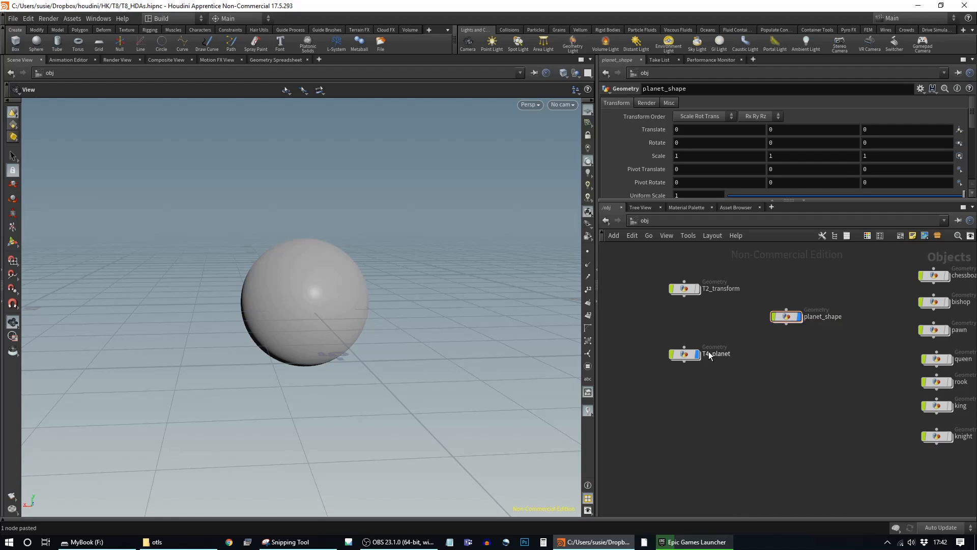
- Copy the file1 tree node from the T4_planet network
{"action": "double_click", "coordinate": [684, 355]}
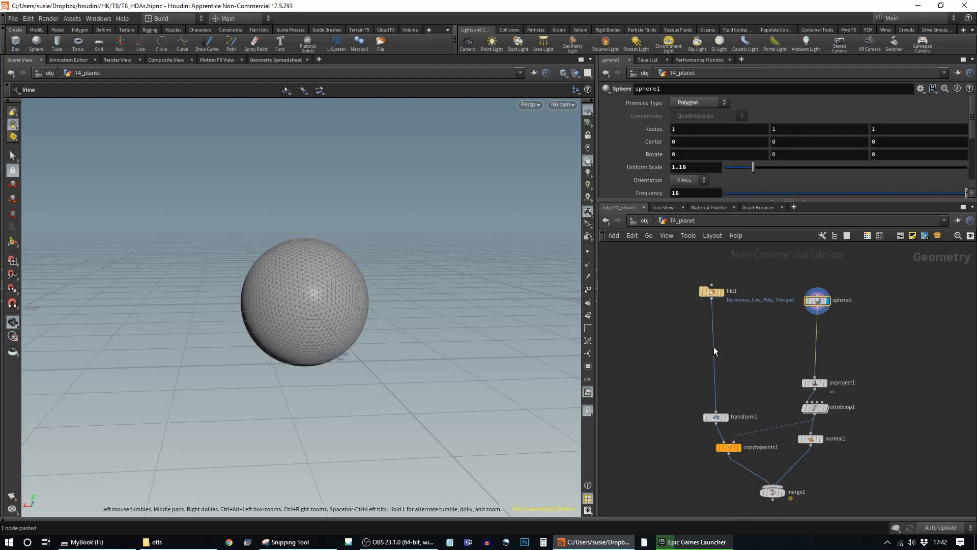
{"action": "left_click", "coordinate": [709, 290]}
{"action": "key", "text": "ctrl+c"}
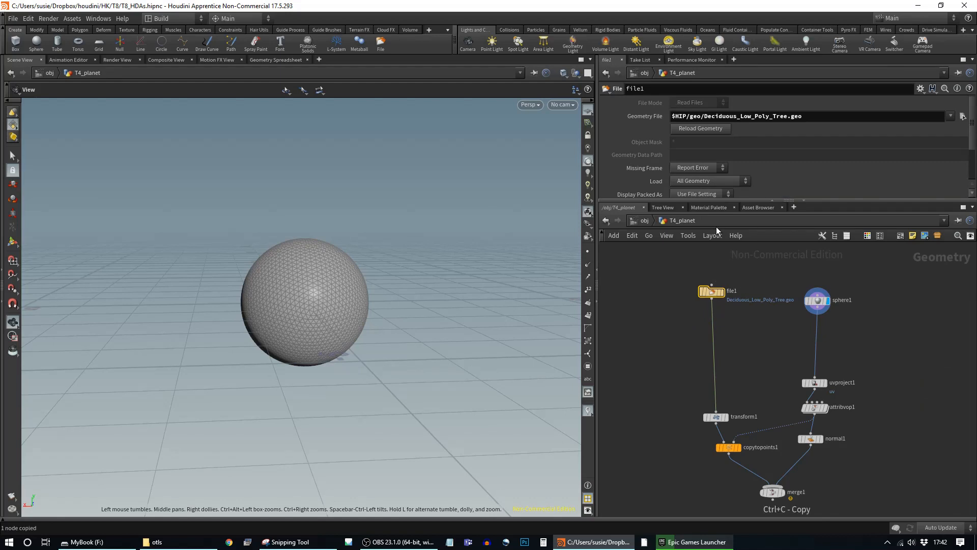
- Create another Geometry object below planet_shape at the obj level and name it vegetation
{"action": "left_click", "coordinate": [645, 221]}
{"action": "key", "text": "Tab"}
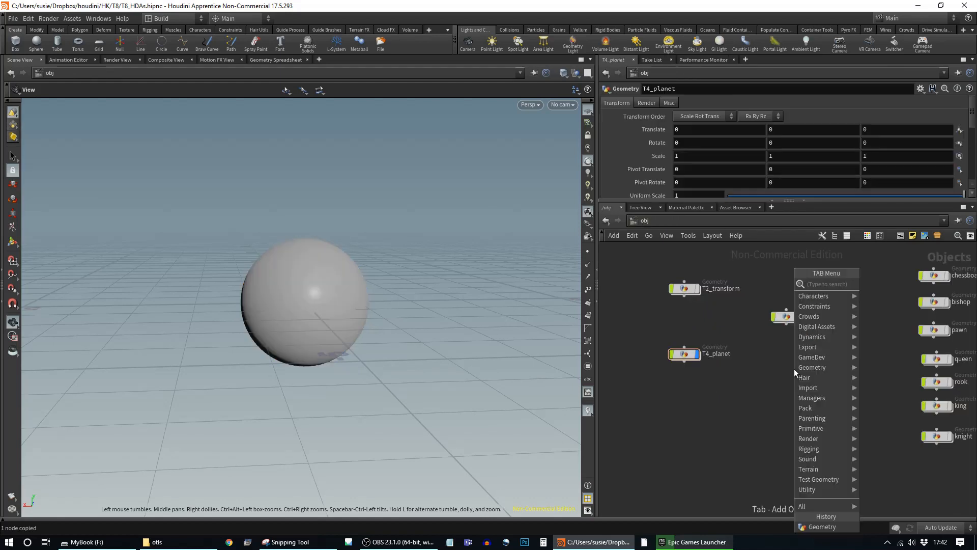
{"action": "type", "text": "geo"}
{"action": "key", "text": "Return"}
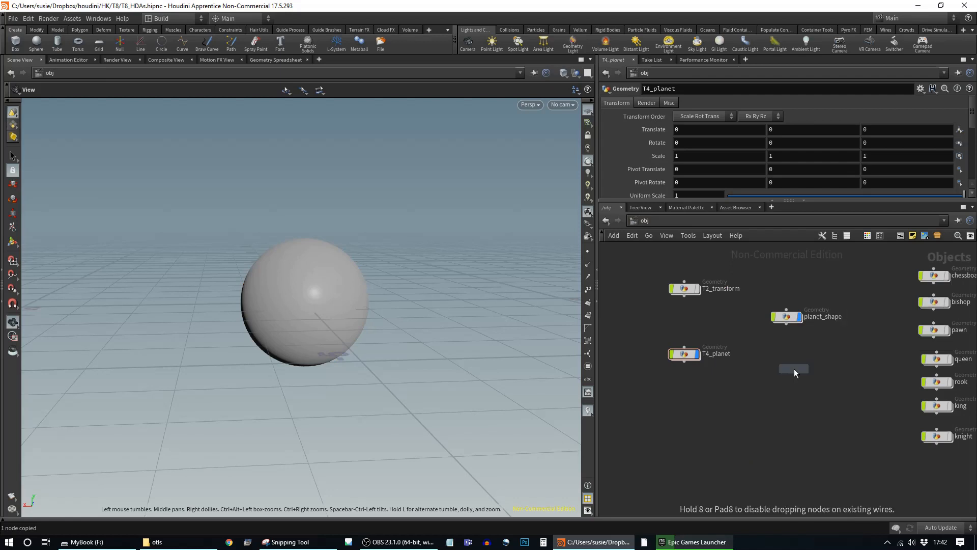
{"action": "left_click", "coordinate": [798, 347]}
{"action": "double_click", "coordinate": [817, 344]}
{"action": "type", "text": "vegetatio"}
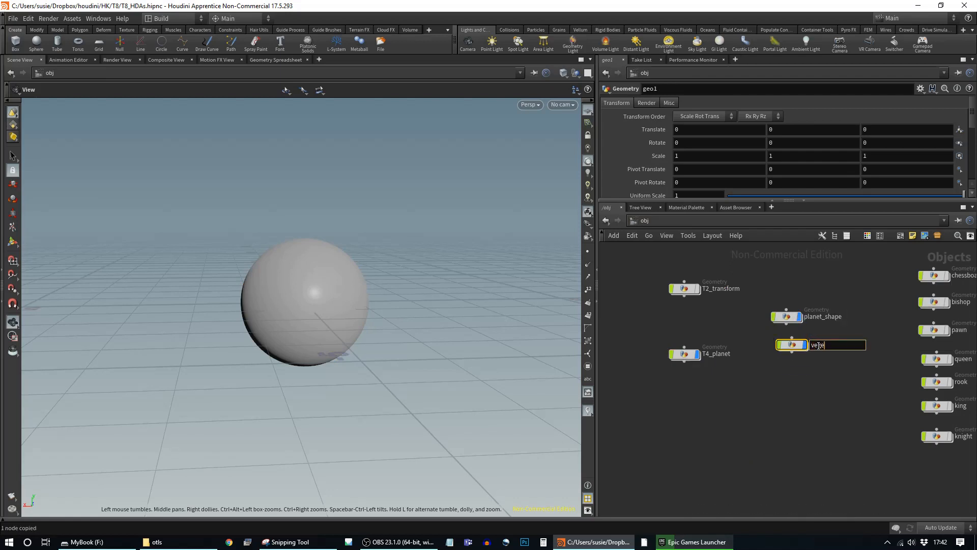
{"action": "type", "text": "n"}
{"action": "key", "text": "Return"}
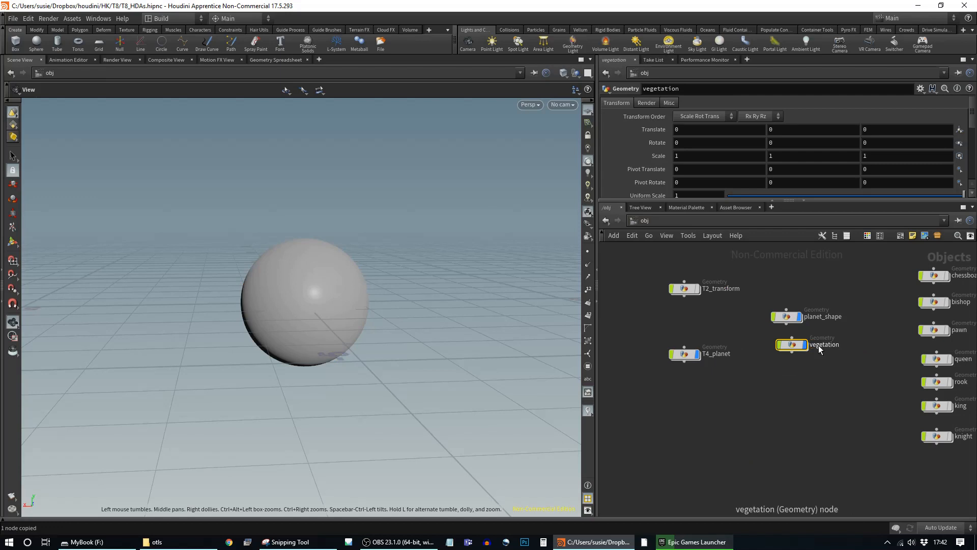
- Paste the copied file1 tree node into the vegetation object's network
{"action": "double_click", "coordinate": [793, 347]}
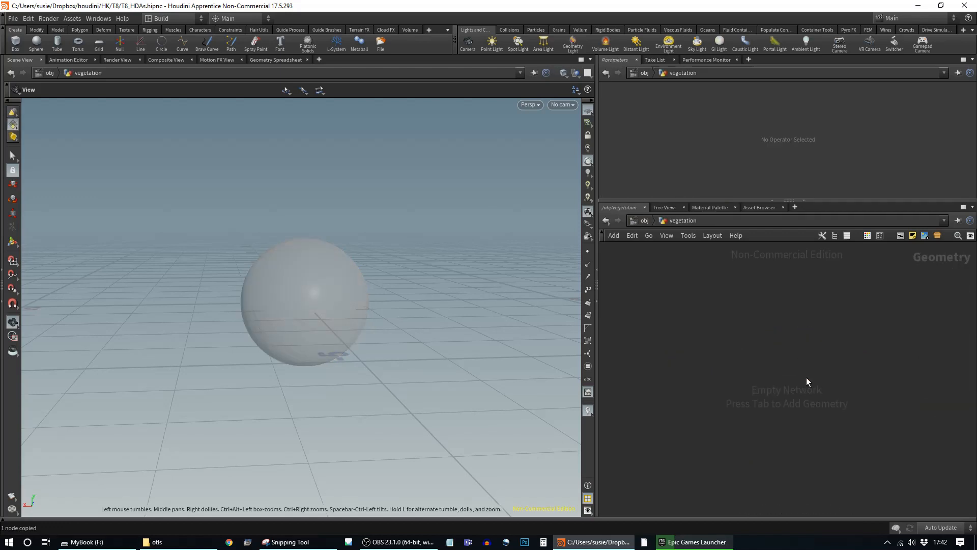
{"action": "key", "text": "ctrl+v"}
{"action": "left_click_drag", "start_coordinate": [806, 377], "coordinate": [769, 350]}
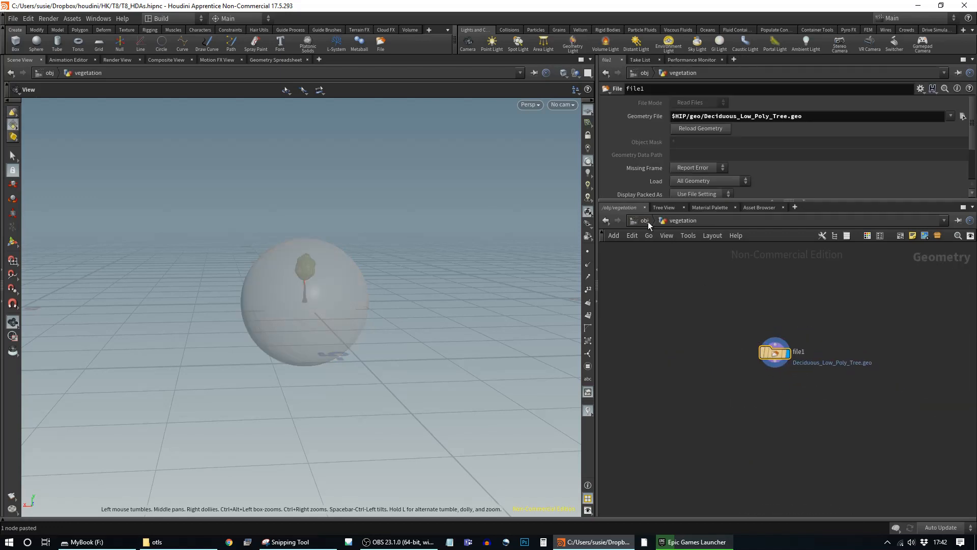
- Return to the T4_planet network and add an Object Merge node below file1
{"action": "left_click", "coordinate": [647, 220]}
{"action": "double_click", "coordinate": [706, 347]}
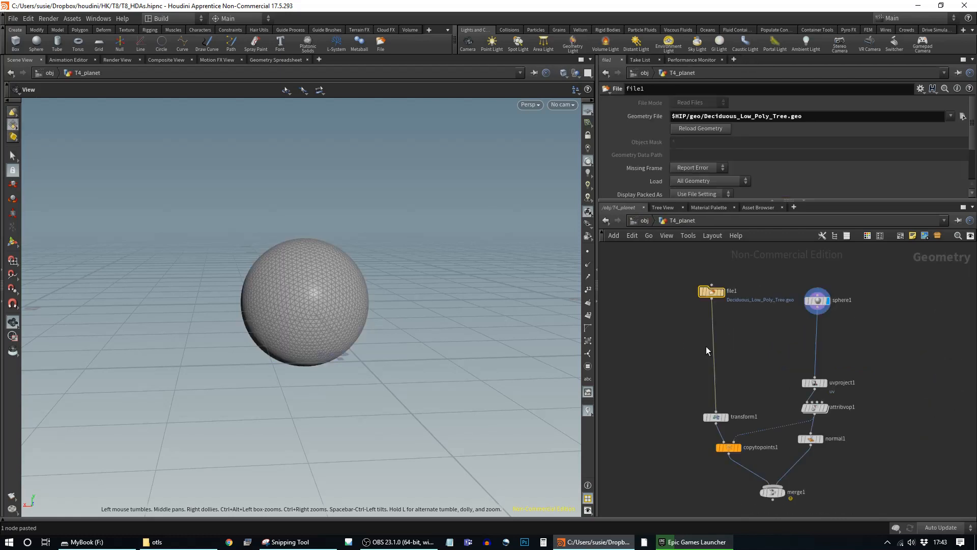
{"action": "middle_click_drag", "start_coordinate": [743, 358], "coordinate": [739, 340]}
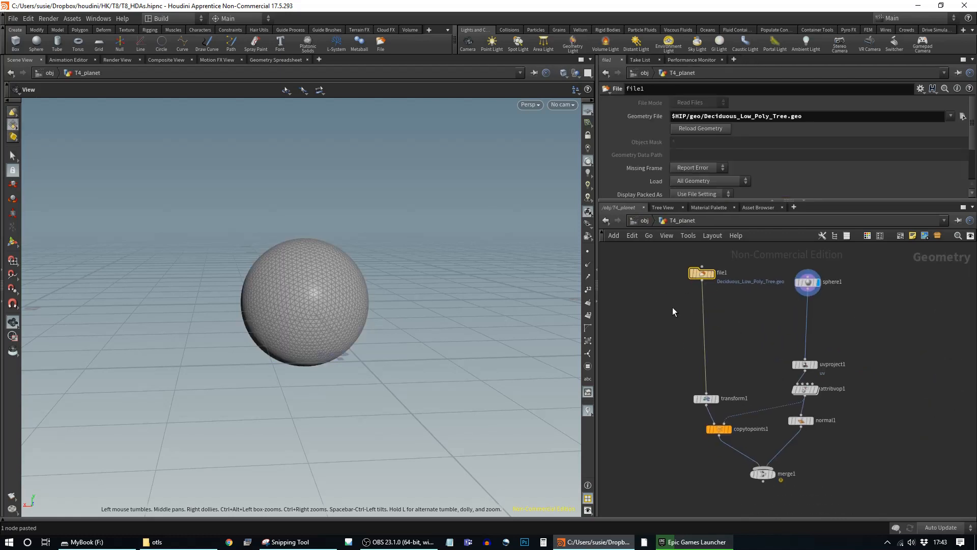
{"action": "key", "text": "Tab"}
{"action": "type", "text": "obj"}
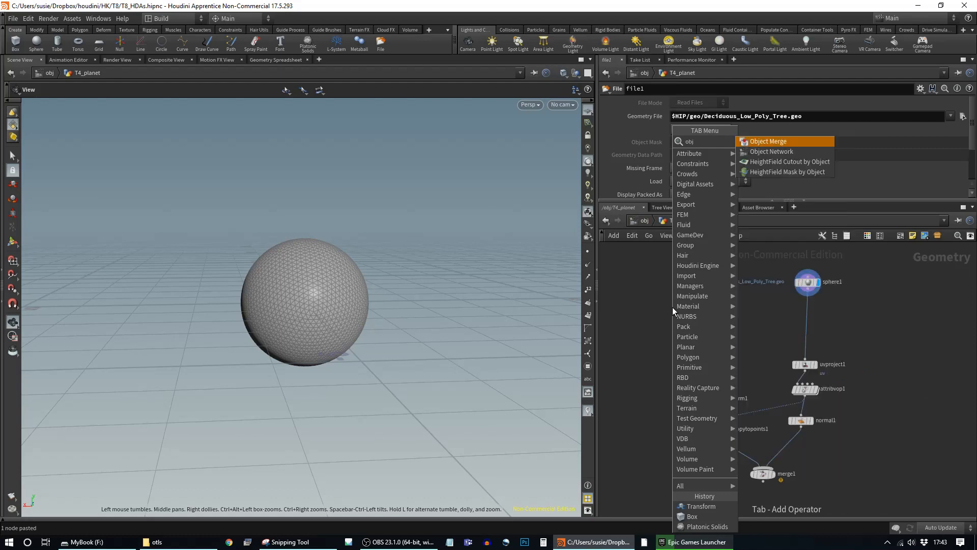
{"action": "left_click", "coordinate": [769, 141]}
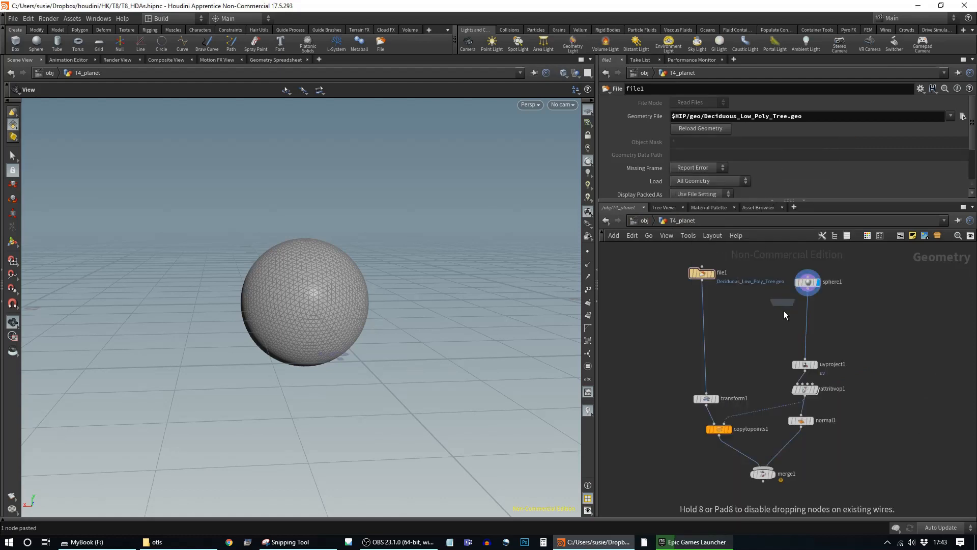
{"action": "left_click", "coordinate": [669, 323]}
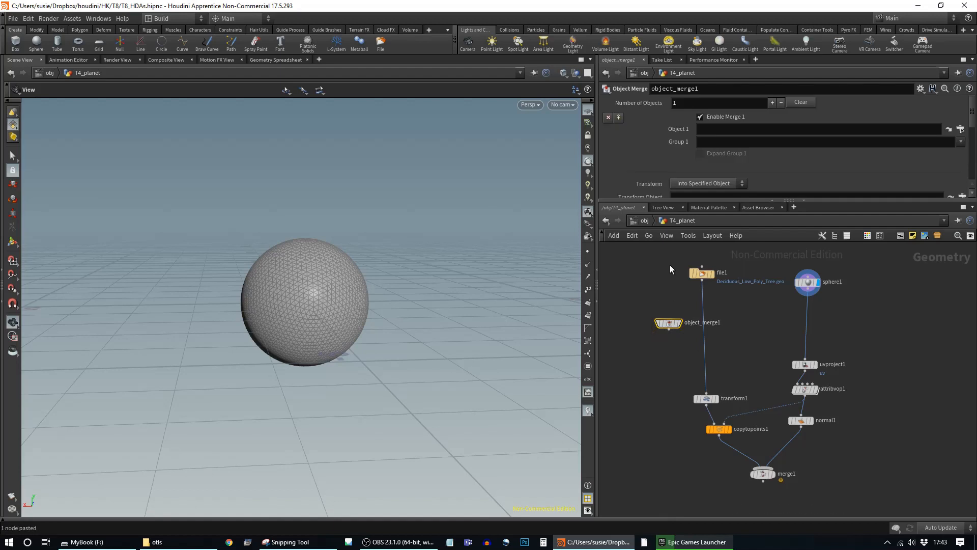
- In T4_planet, wire the Object Merge node's output into transform1 in place of file1
{"action": "left_click", "coordinate": [645, 221]}
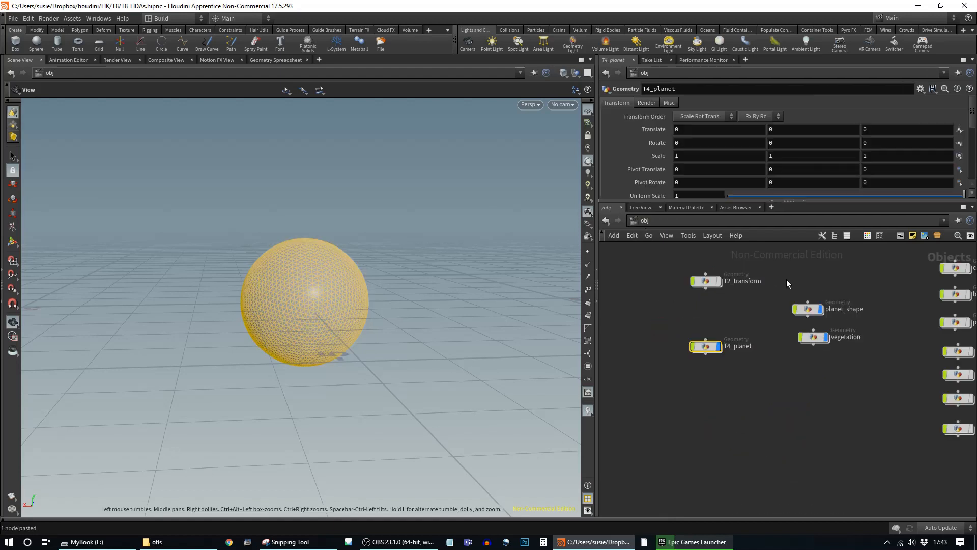
{"action": "double_click", "coordinate": [708, 348]}
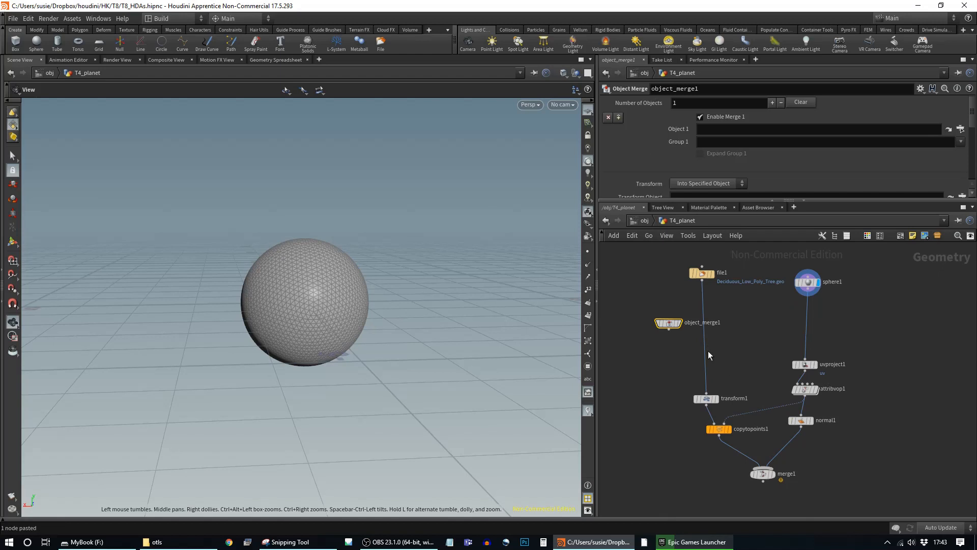
{"action": "left_click", "coordinate": [669, 329]}
{"action": "left_click", "coordinate": [714, 394]}
{"action": "left_click_drag", "start_coordinate": [673, 327], "coordinate": [689, 322]}
- Duplicate the Object Merge node and place the copy into the sphere branch above uvproject1
{"action": "key", "text": "ctrl+c"}
{"action": "key", "text": "ctrl+v"}
{"action": "left_click_drag", "start_coordinate": [692, 321], "coordinate": [784, 314]}
- Delete file1 and sphere1 from T4_planet and align the two Object Merge nodes above their branches
{"action": "left_click_drag", "start_coordinate": [850, 305], "coordinate": [686, 251]}
{"action": "key", "text": "Delete"}
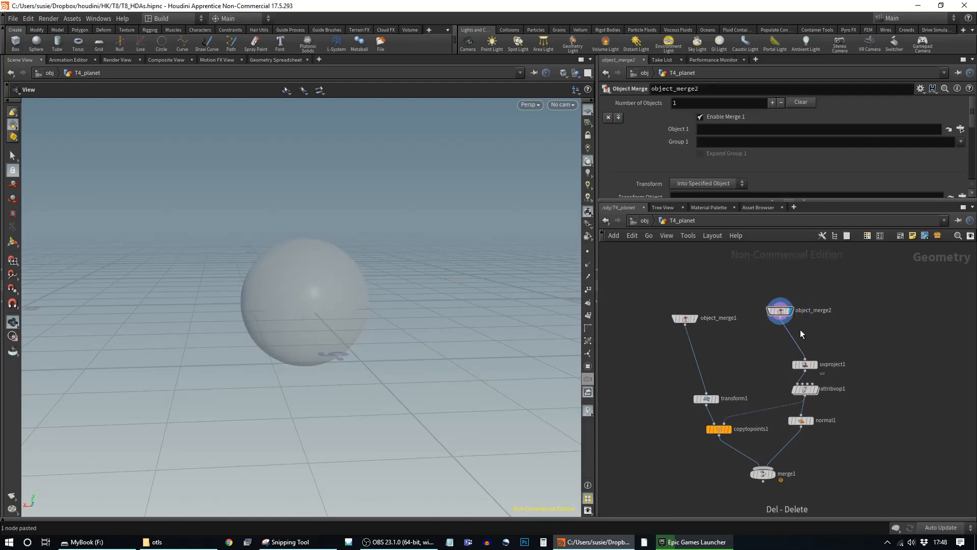
{"action": "left_click_drag", "start_coordinate": [777, 309], "coordinate": [802, 293]}
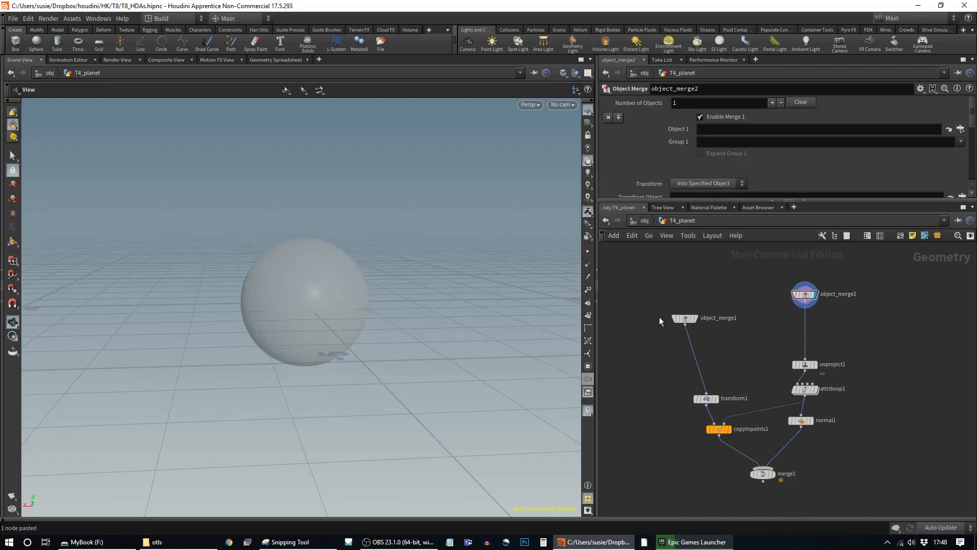
{"action": "left_click_drag", "start_coordinate": [683, 318], "coordinate": [705, 294]}
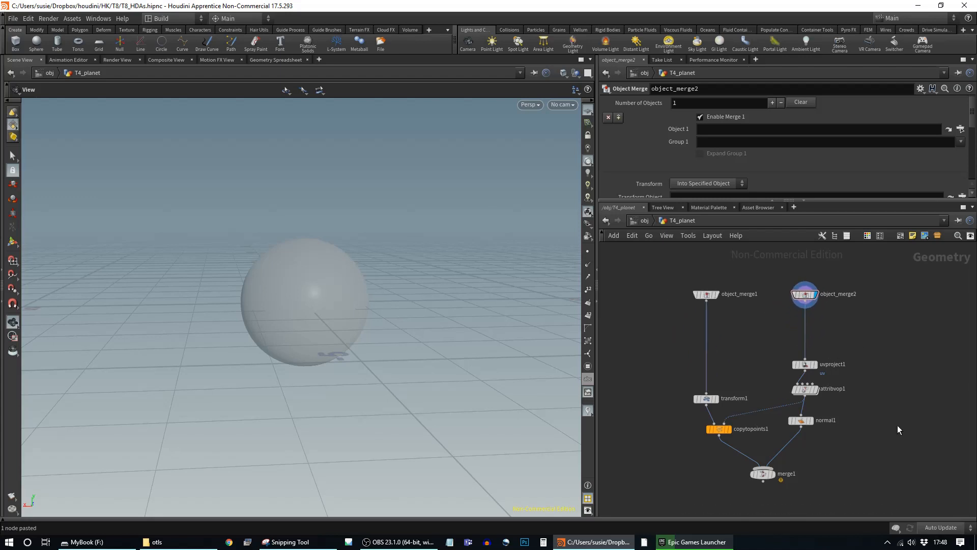
- At the obj level, move T4_planet closer to T2_transform and collapse it into a subnet
{"action": "left_click", "coordinate": [644, 220]}
{"action": "left_click_drag", "start_coordinate": [707, 347], "coordinate": [698, 322]}
{"action": "mouse_move", "coordinate": [699, 323]}
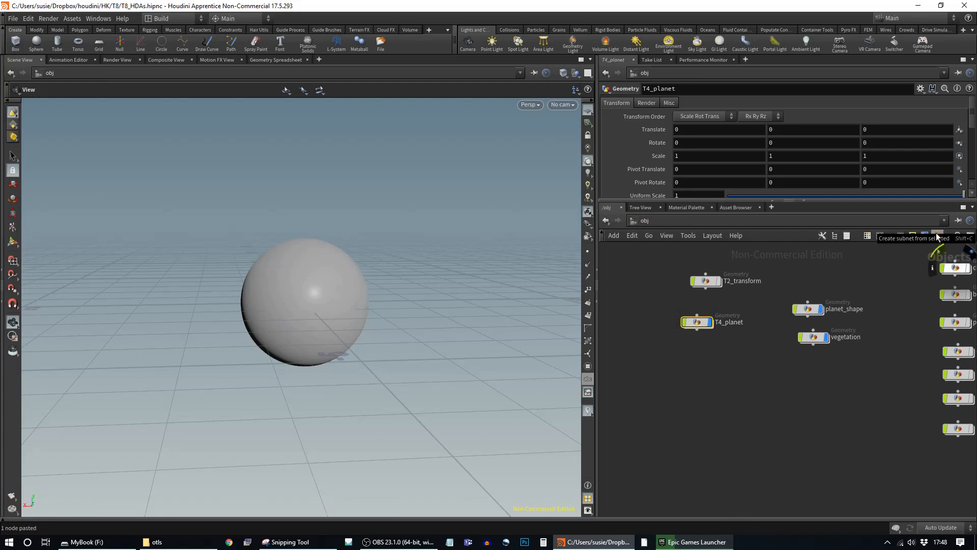
{"action": "key", "text": "shift+c"}
- Create a digital asset with the operator name littleplanet from the subnet, and enlarge the parameter pane beside its type properties
{"action": "right_click", "coordinate": [702, 319]}
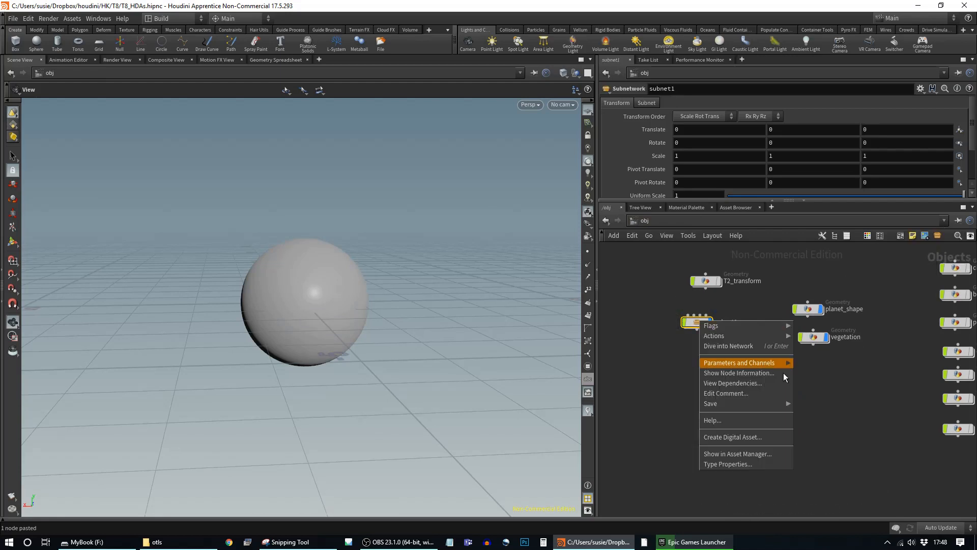
{"action": "left_click", "coordinate": [762, 437]}
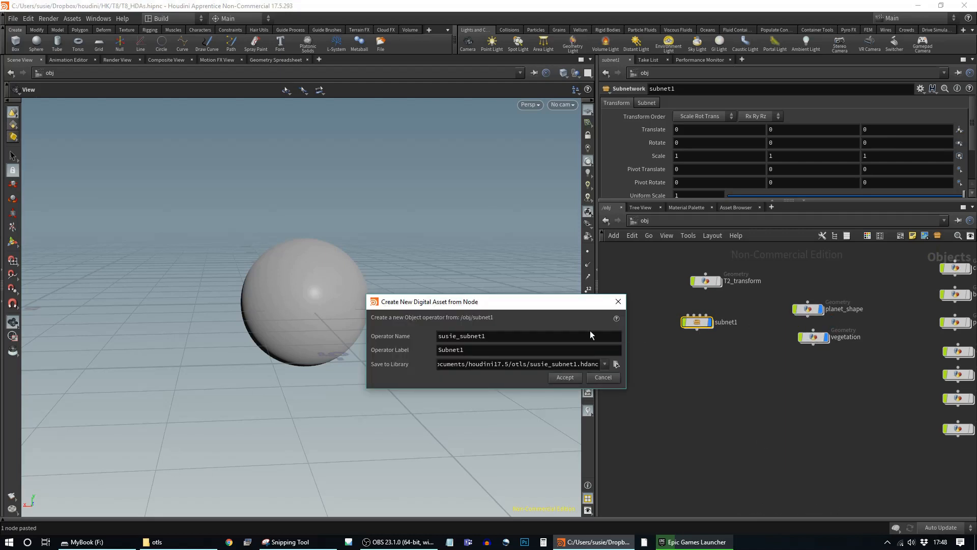
{"action": "double_click", "coordinate": [510, 336]}
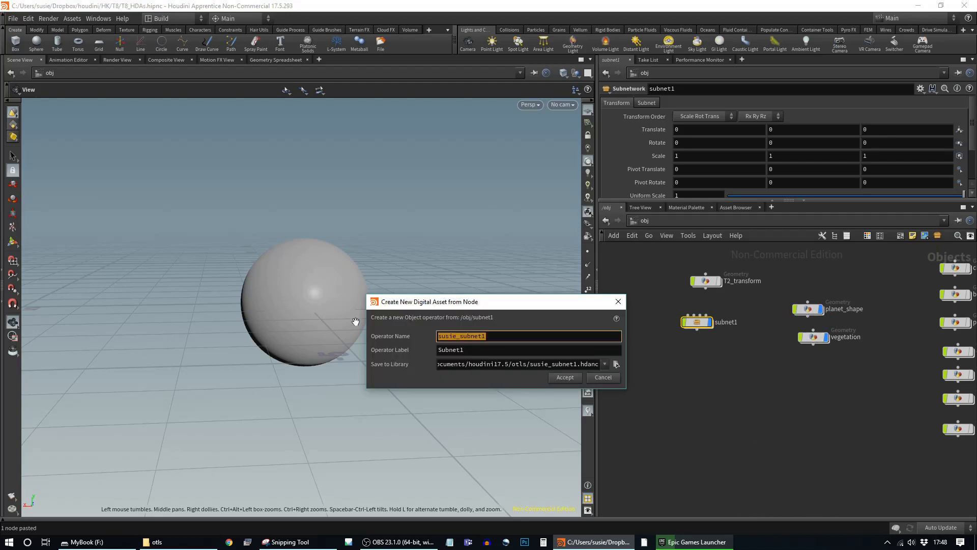
{"action": "type", "text": "litt"}
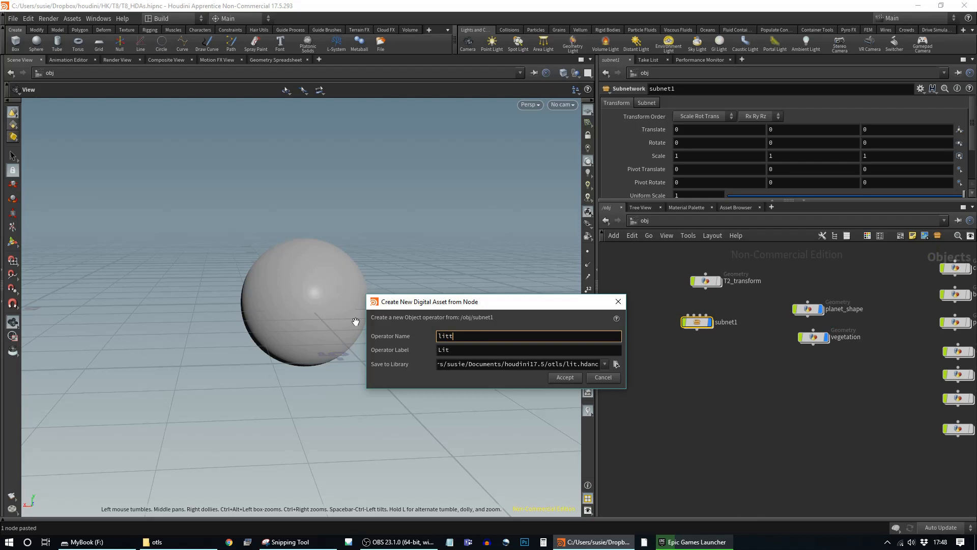
{"action": "type", "text": "leplanet"}
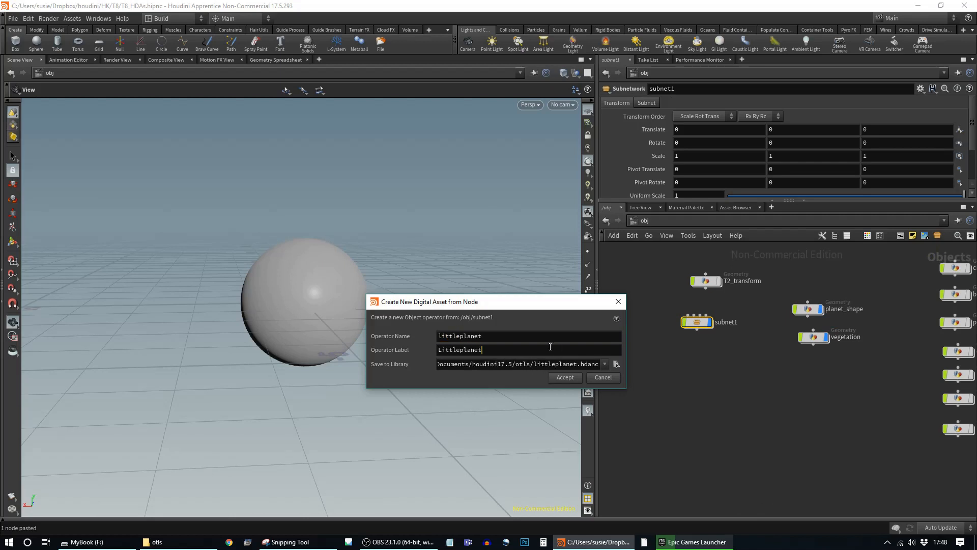
{"action": "left_click", "coordinate": [565, 377]}
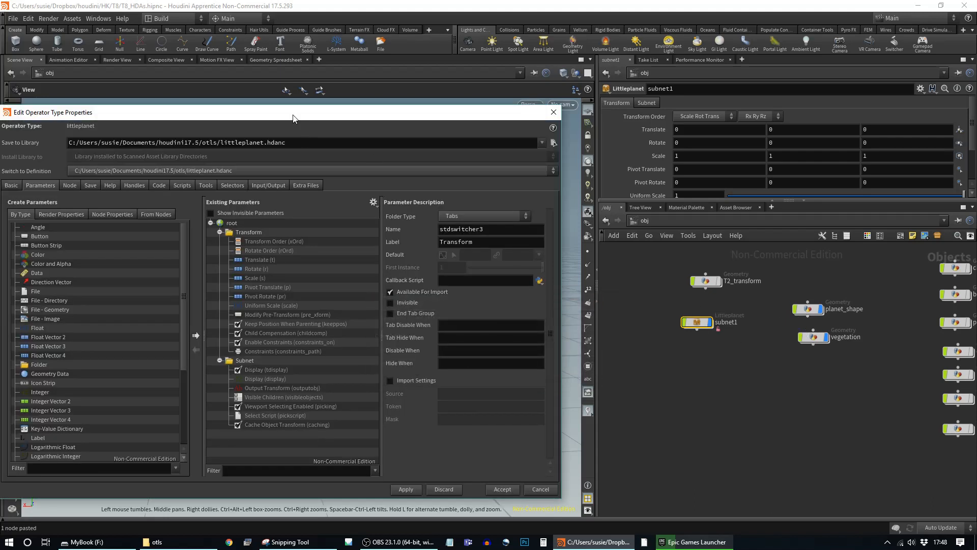
{"action": "left_click_drag", "start_coordinate": [294, 117], "coordinate": [310, 115]}
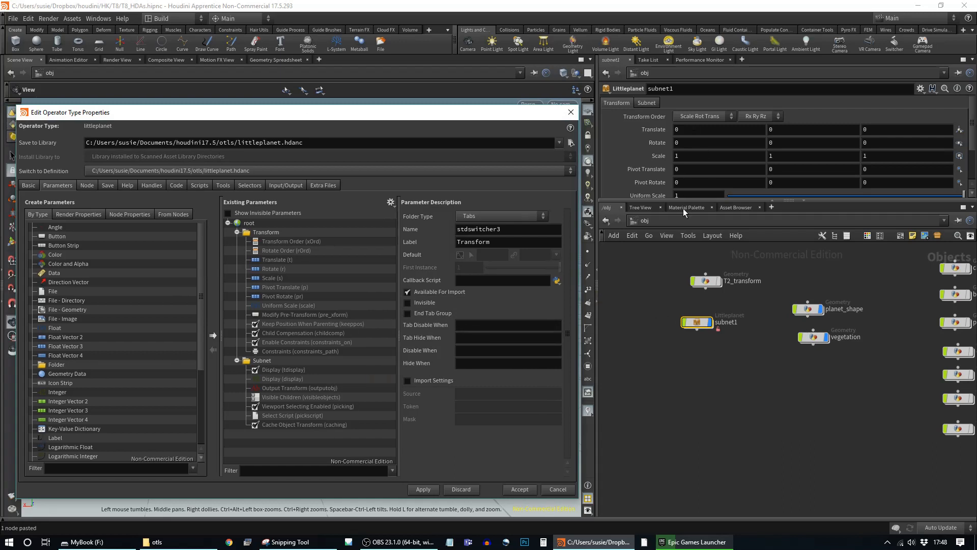
{"action": "left_click_drag", "start_coordinate": [683, 201], "coordinate": [683, 276]}
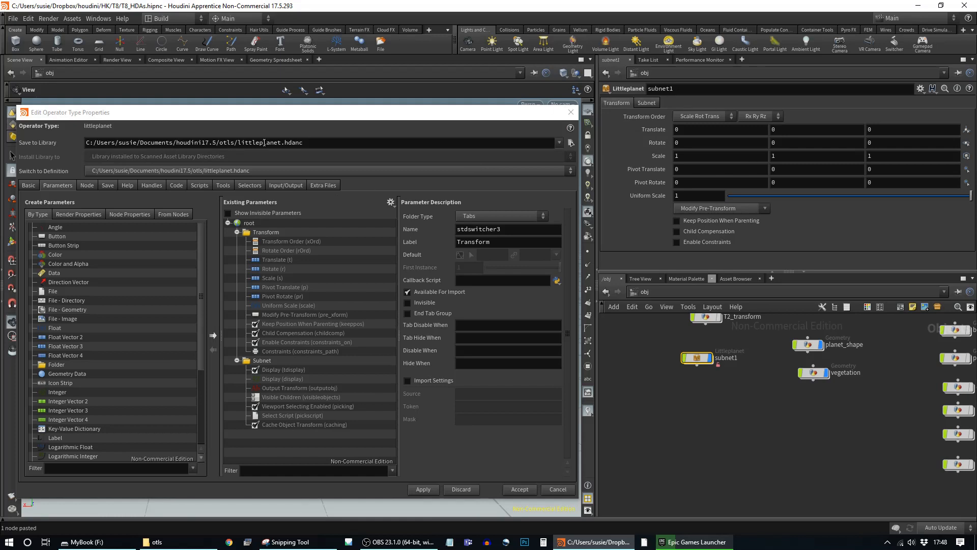
- Try making the asset's Transform and Subnet parameter folders invisible
{"action": "double_click", "coordinate": [262, 232]}
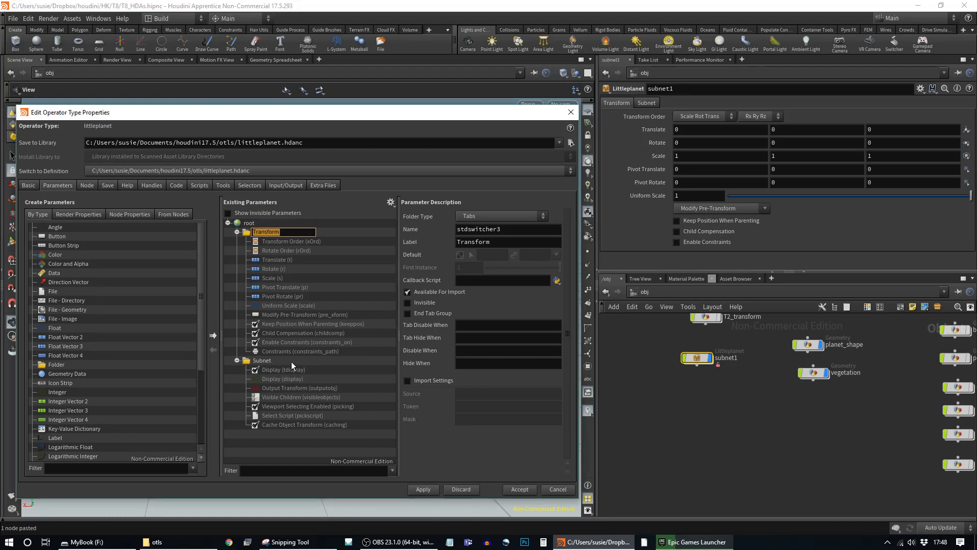
{"action": "left_click", "coordinate": [292, 361]}
{"action": "left_click", "coordinate": [288, 232], "text": "ctrl"}
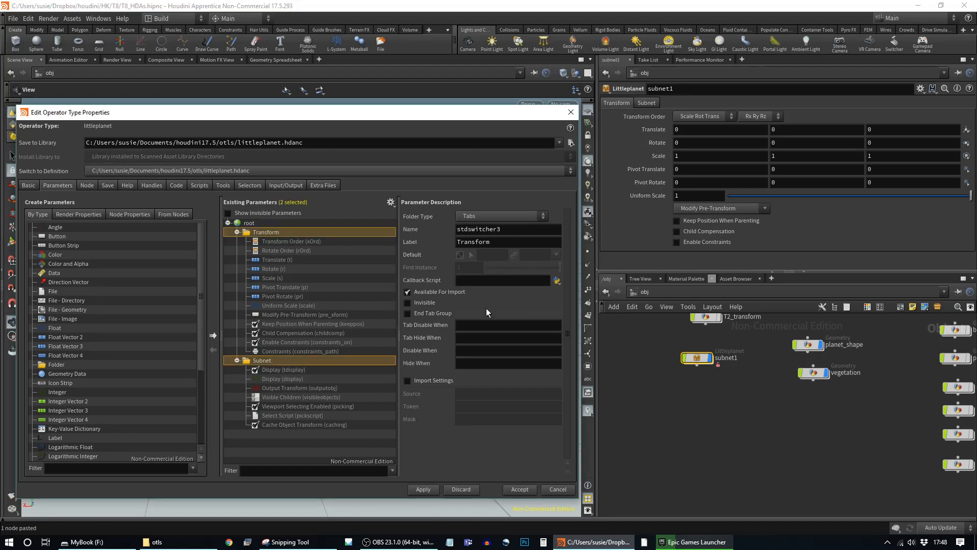
{"action": "left_click", "coordinate": [407, 302]}
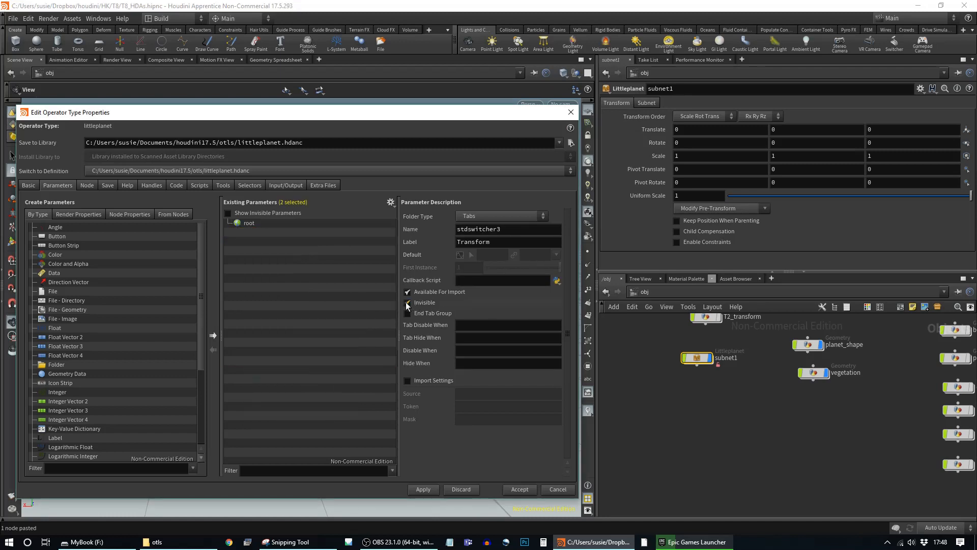
- Add a folder labelled Planet to the asset's parameters, apply it and show the new folder on the node
{"action": "left_click", "coordinate": [251, 224]}
{"action": "left_click_drag", "start_coordinate": [54, 365], "coordinate": [256, 225]}
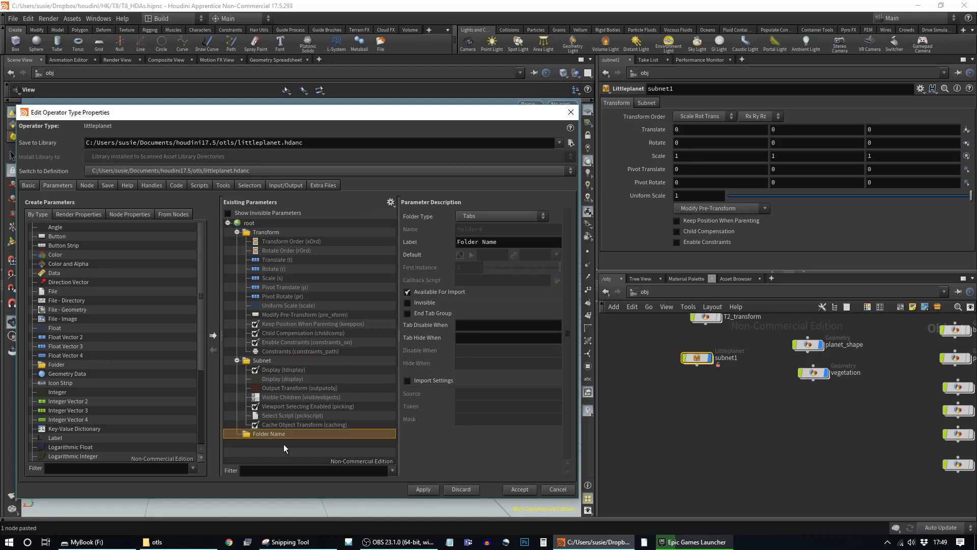
{"action": "left_click_drag", "start_coordinate": [501, 243], "coordinate": [346, 240]}
{"action": "type", "text": "Planet"}
{"action": "key", "text": "Return"}
{"action": "left_click", "coordinate": [423, 489]}
{"action": "left_click", "coordinate": [672, 103]}
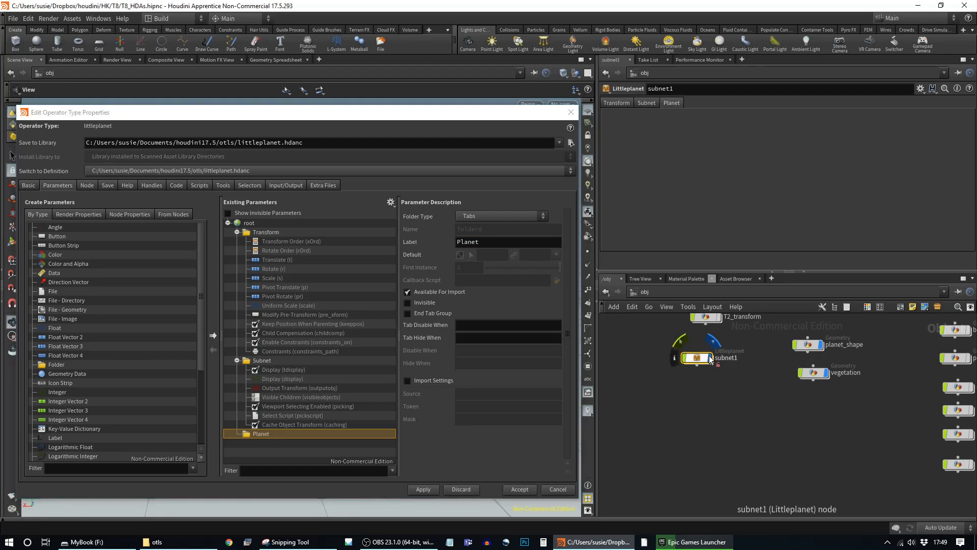
- Move the Planet folder above Transform in the asset's parameters, apply the change and check the asset's basic input settings
{"action": "left_click_drag", "start_coordinate": [247, 433], "coordinate": [248, 229]}
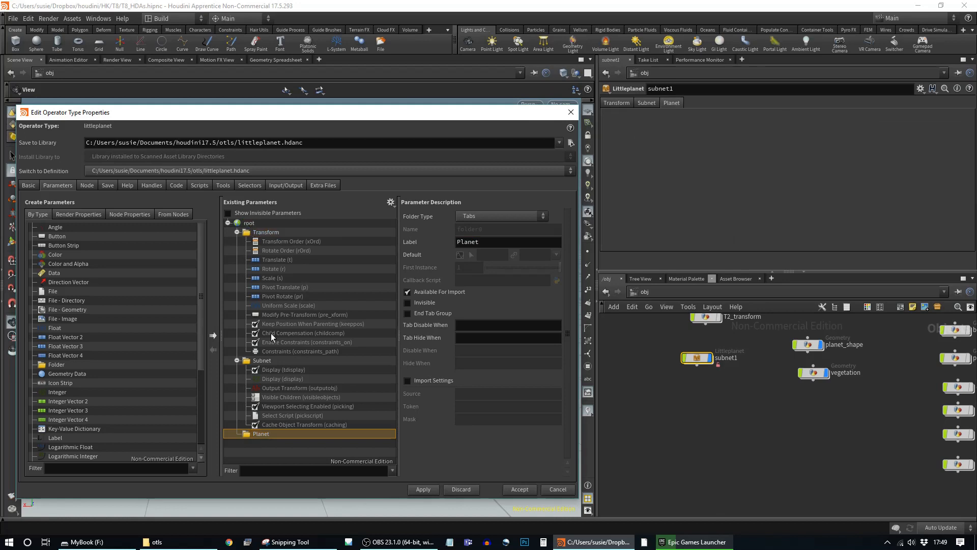
{"action": "left_click_drag", "start_coordinate": [261, 432], "coordinate": [267, 228]}
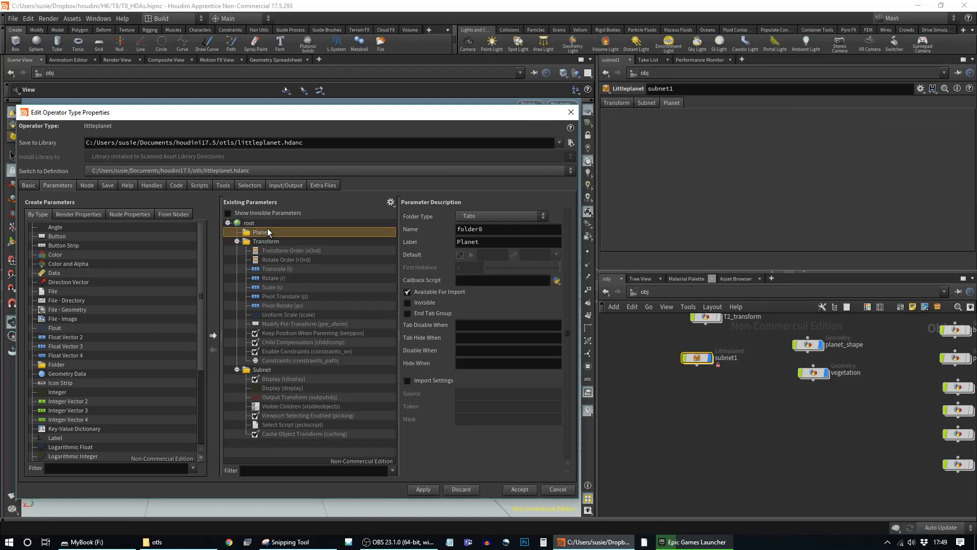
{"action": "left_click", "coordinate": [421, 490]}
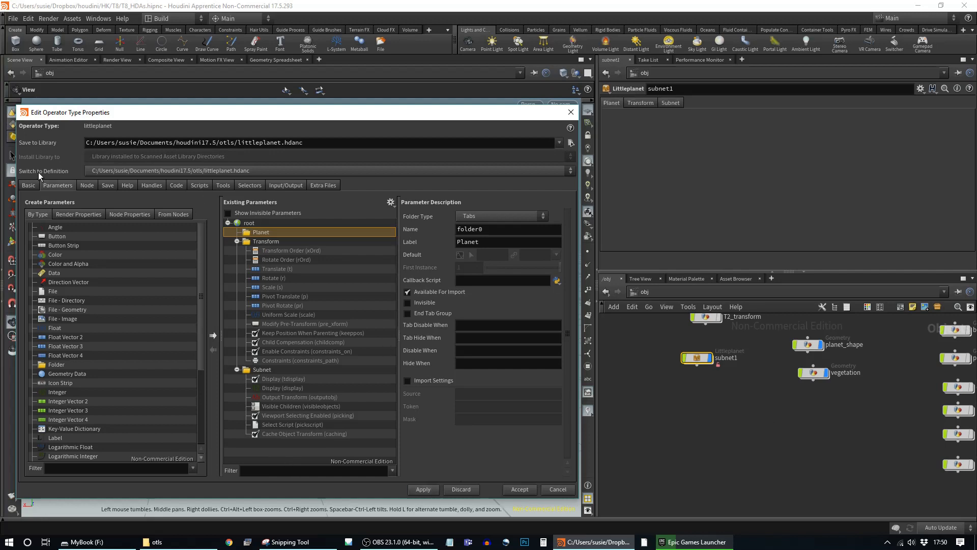
{"action": "left_click", "coordinate": [29, 185]}
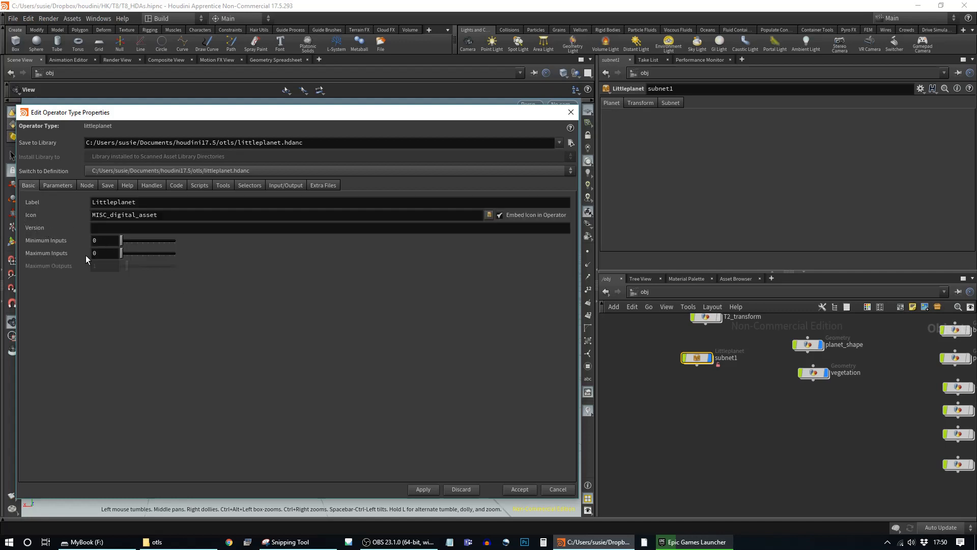
{"action": "left_click", "coordinate": [59, 185]}
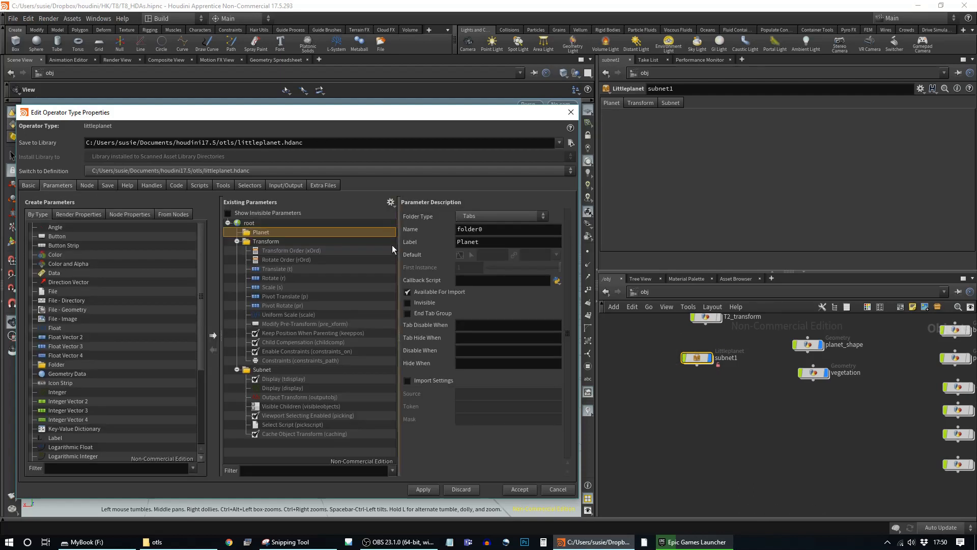
- Open the T4_planet network inside the littleplanet asset, reposition both Object Merge nodes and show object_merge1's parameters
{"action": "double_click", "coordinate": [697, 358]}
{"action": "left_click_drag", "start_coordinate": [790, 415], "coordinate": [671, 347]}
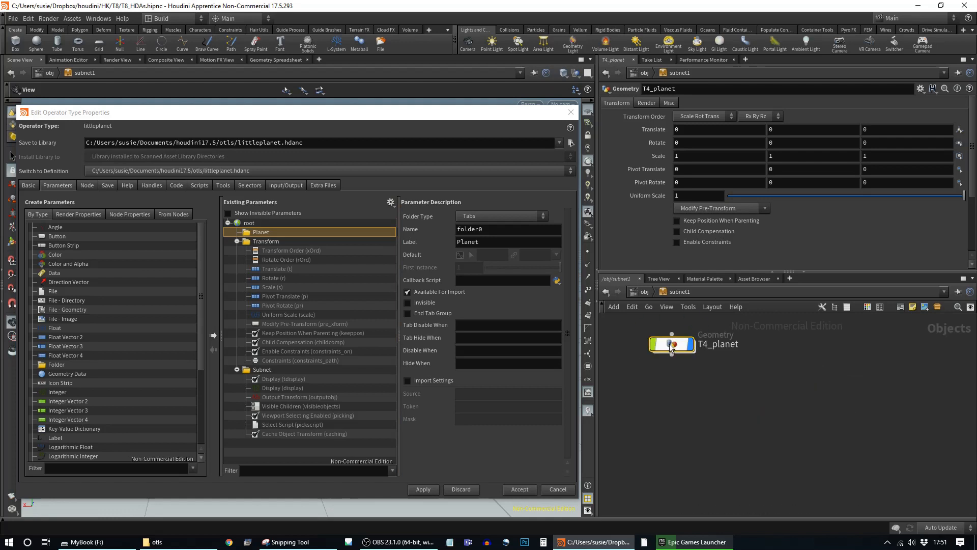
{"action": "double_click", "coordinate": [671, 348]}
{"action": "left_click_drag", "start_coordinate": [724, 388], "coordinate": [678, 387]}
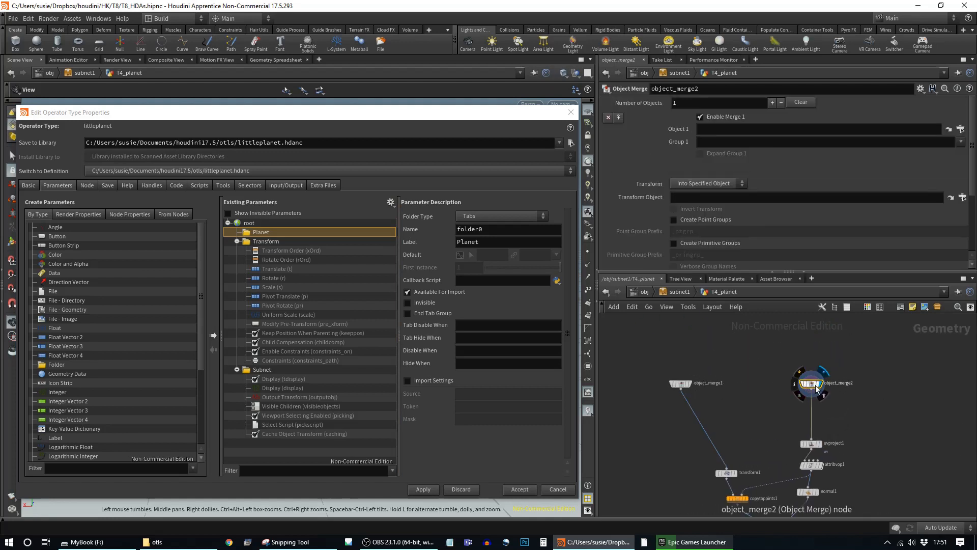
{"action": "left_click_drag", "start_coordinate": [816, 389], "coordinate": [830, 378]}
{"action": "left_click", "coordinate": [680, 383]}
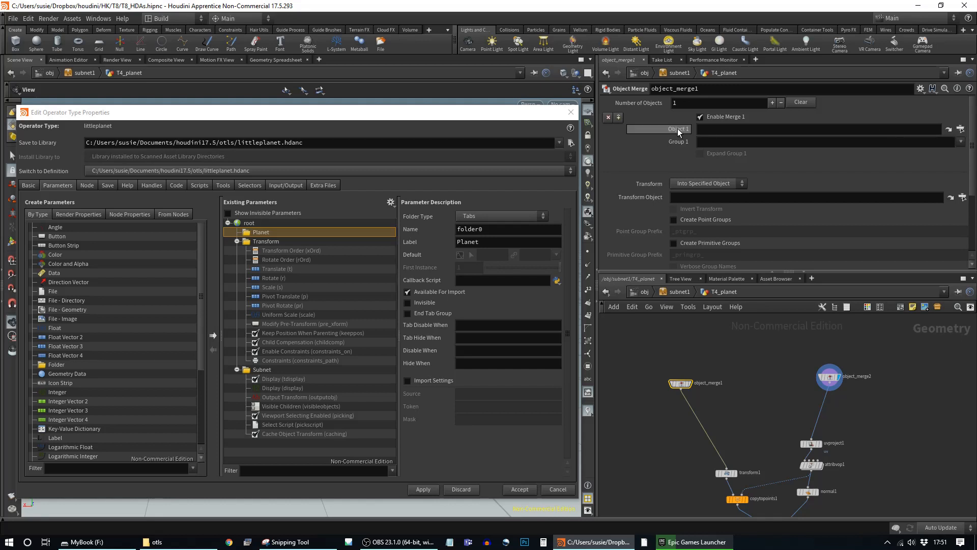
{"action": "left_click_drag", "start_coordinate": [680, 383], "coordinate": [721, 387]}
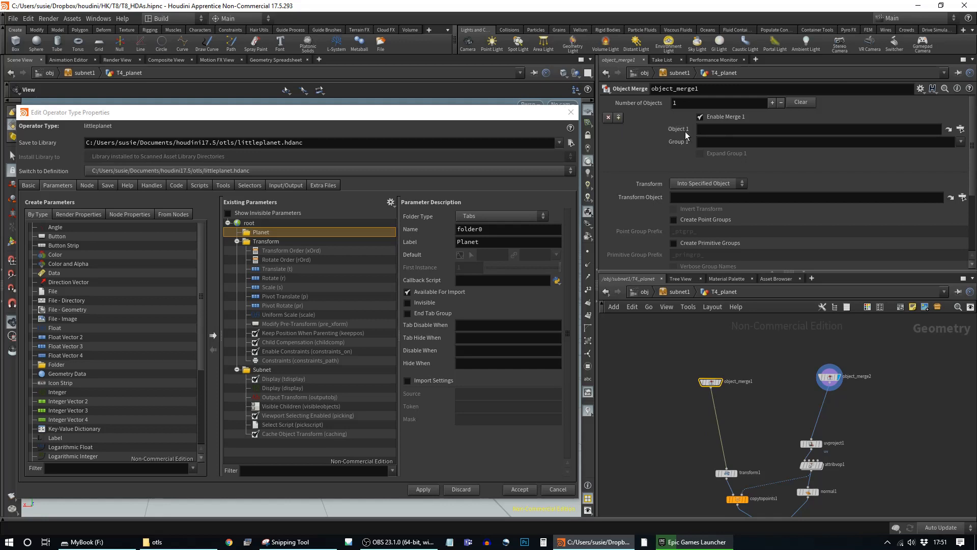
- Promote the Object 1 parameters of object_merge1 and object_merge2 into the asset's Planet folder
{"action": "left_click_drag", "start_coordinate": [255, 232], "coordinate": [268, 237]}
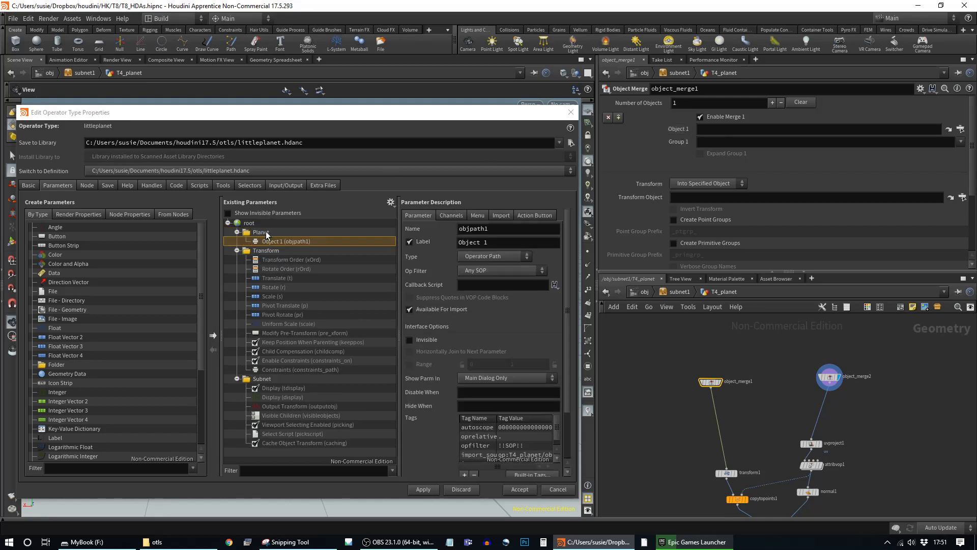
{"action": "left_click", "coordinate": [827, 377]}
{"action": "left_click_drag", "start_coordinate": [277, 243], "coordinate": [276, 241]}
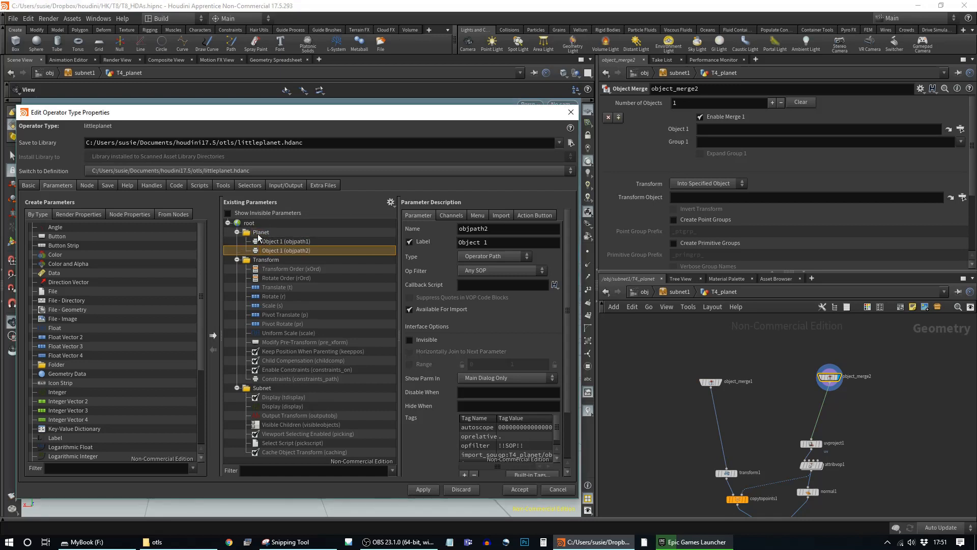
- Give the promoted object_merge1 parameter in the Planet folder the label vegetation and the name veg
{"action": "left_click", "coordinate": [293, 242]}
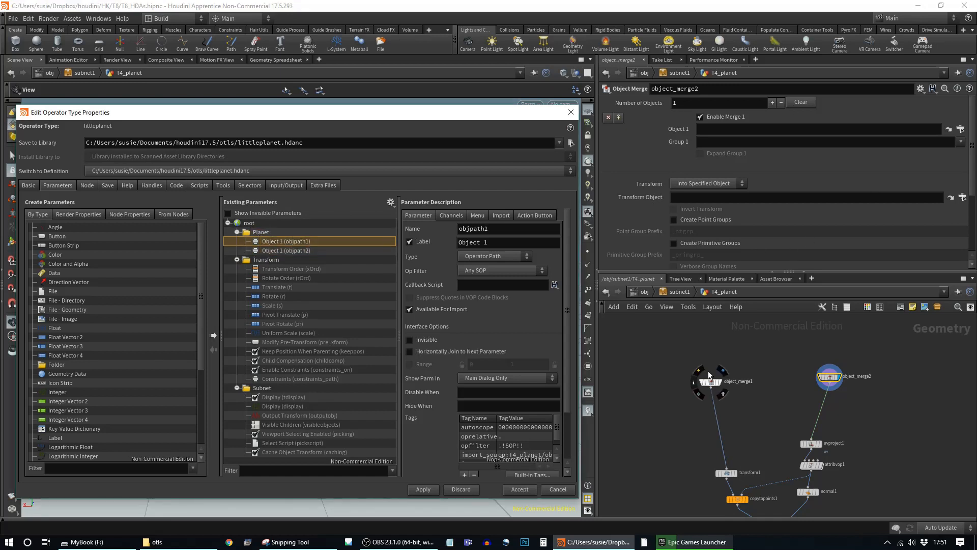
{"action": "left_click_drag", "start_coordinate": [711, 383], "coordinate": [724, 378]}
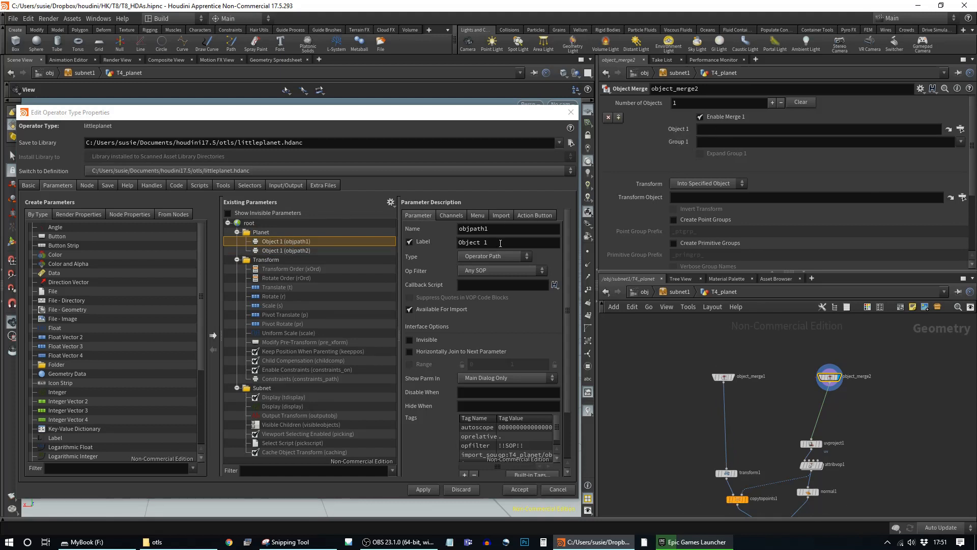
{"action": "left_click_drag", "start_coordinate": [501, 243], "coordinate": [433, 243]}
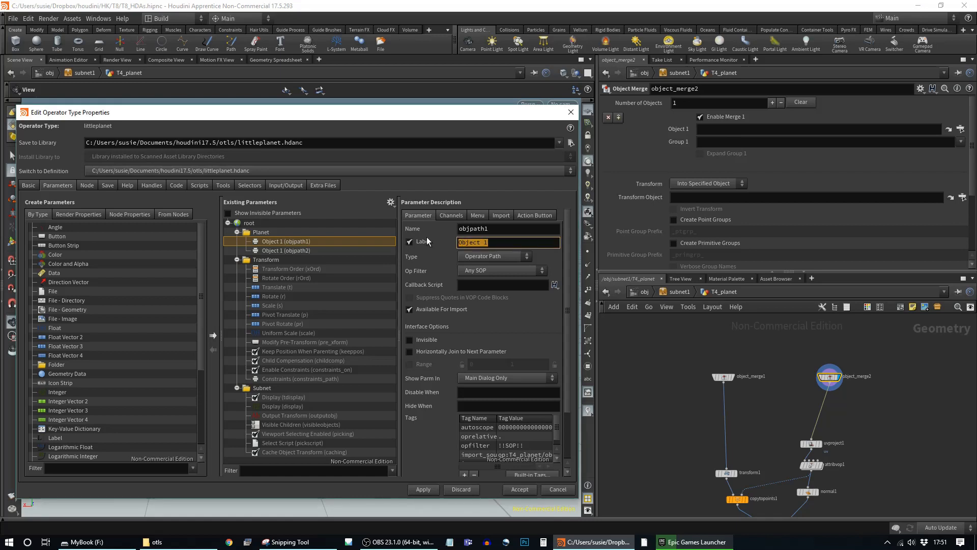
{"action": "type", "text": "vegetation"}
{"action": "left_click_drag", "start_coordinate": [498, 235], "coordinate": [326, 233]}
{"action": "type", "text": "veg"}
{"action": "key", "text": "Return"}
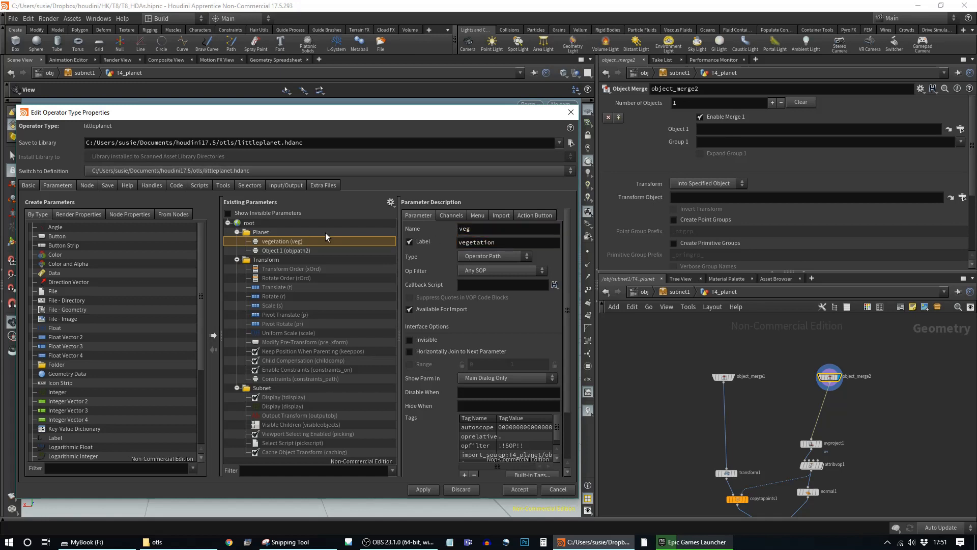
- Give the promoted object_merge2 parameter the label planet_shape and the name planetshape, and apply the changes
{"action": "left_click", "coordinate": [297, 251]}
{"action": "left_click_drag", "start_coordinate": [493, 243], "coordinate": [355, 244]}
{"action": "type", "text": "p"}
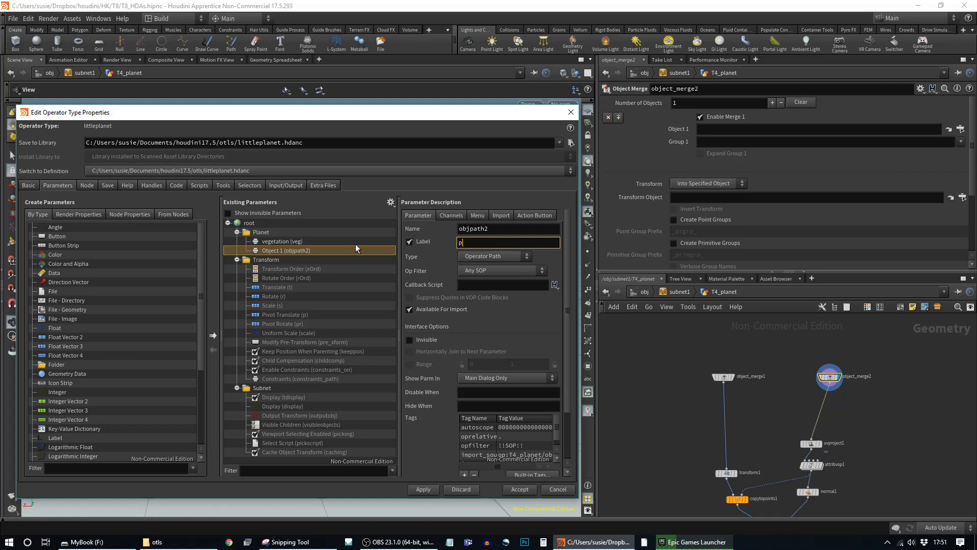
{"action": "type", "text": "lanet_shape"}
{"action": "key", "text": "Return"}
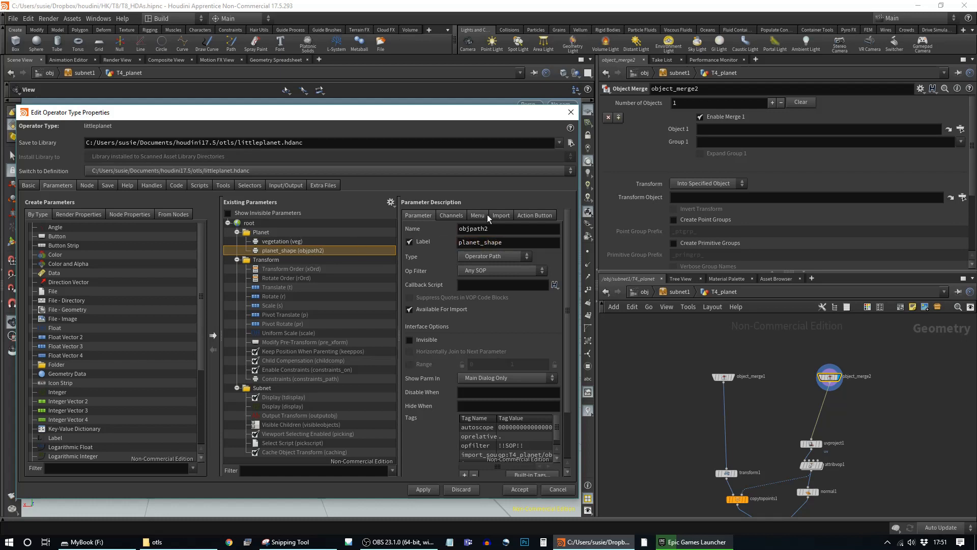
{"action": "double_click", "coordinate": [489, 229]}
{"action": "type", "text": "planetshape"}
{"action": "key", "text": "Return"}
{"action": "left_click", "coordinate": [424, 489]}
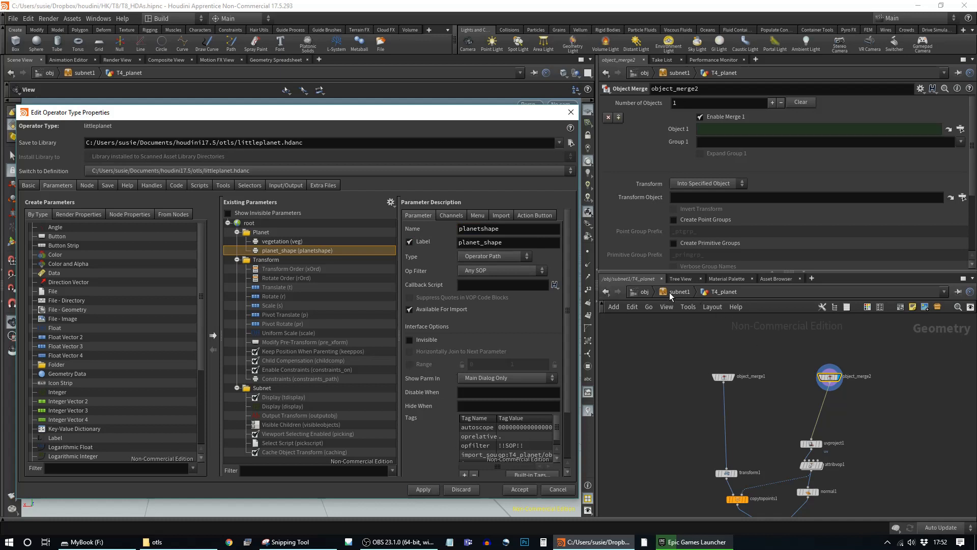
- Check the new parameters on the subnet1 node at object level, relabel planet_shape as planet shape and apply
{"action": "left_click", "coordinate": [653, 291]}
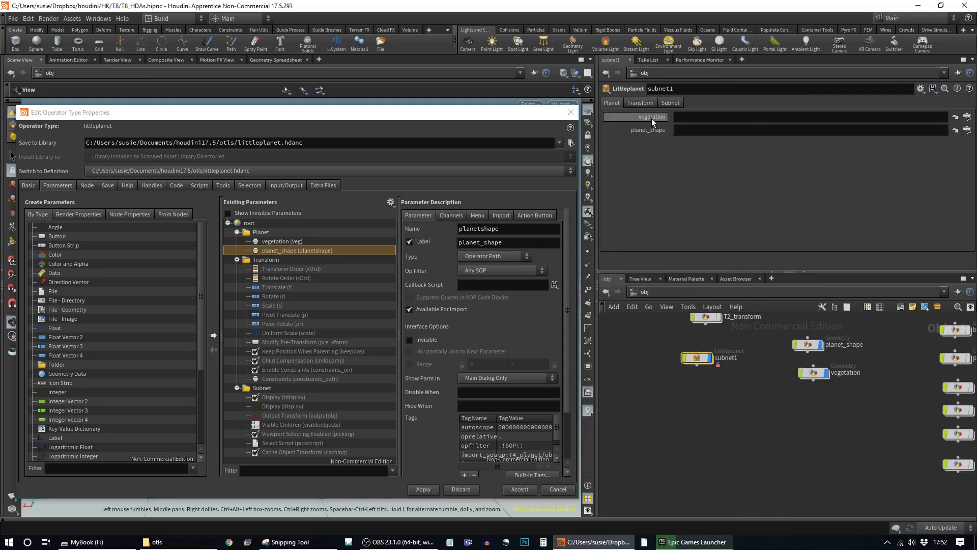
{"action": "left_click", "coordinate": [482, 242]}
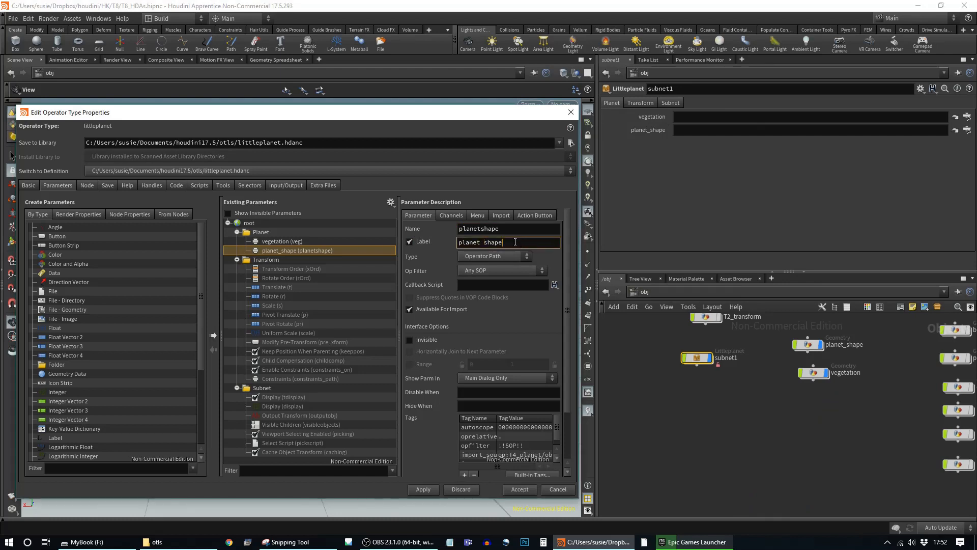
{"action": "left_click", "coordinate": [424, 489]}
- Reposition both Object Merge nodes in the asset's T4_planet network and show the expression behind object_merge2's Object 1 parameter
{"action": "double_click", "coordinate": [696, 358]}
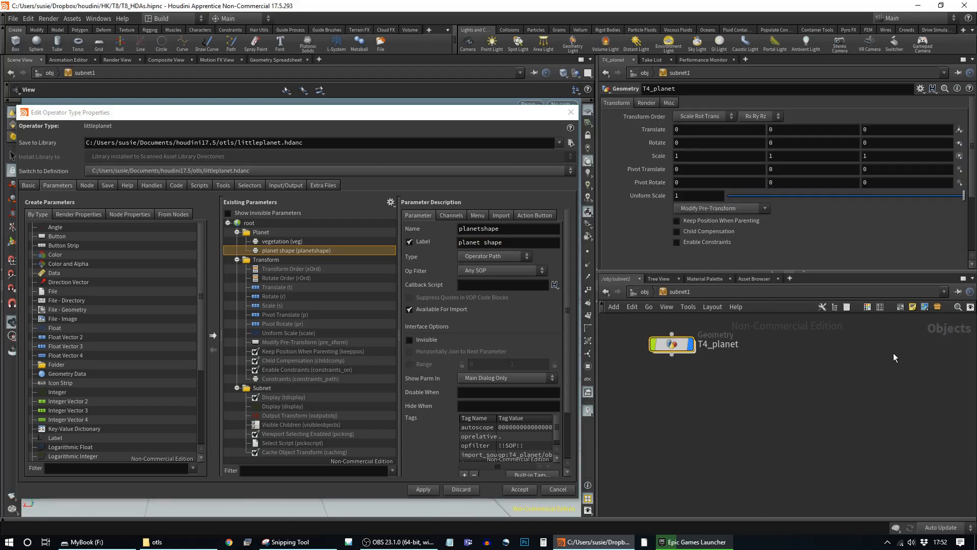
{"action": "double_click", "coordinate": [663, 348]}
{"action": "left_click_drag", "start_coordinate": [725, 381], "coordinate": [707, 369]}
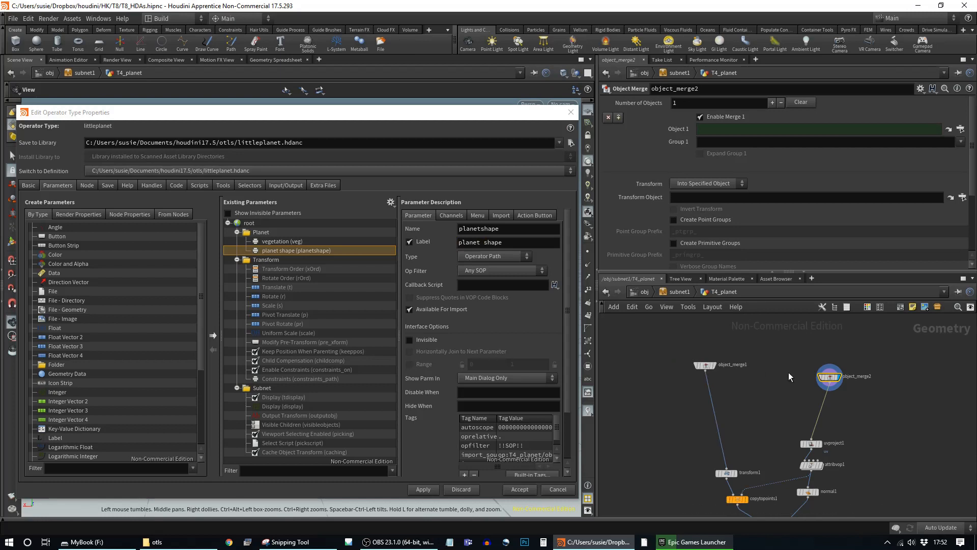
{"action": "left_click_drag", "start_coordinate": [830, 377], "coordinate": [812, 367]}
{"action": "left_click", "coordinate": [694, 130]}
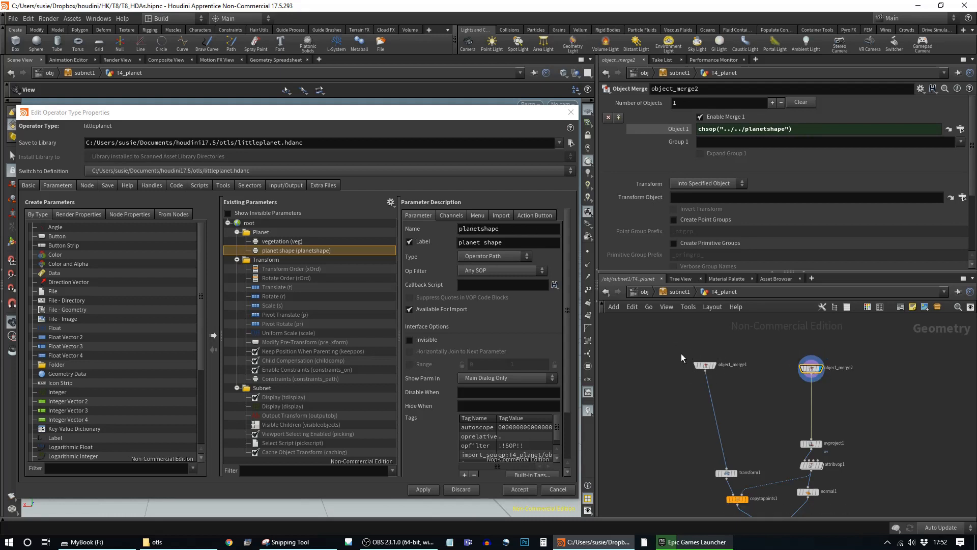
- Return to object level, accept the asset's type properties and arrange the subnet1, vegetation and planet_shape nodes
{"action": "left_click", "coordinate": [645, 292]}
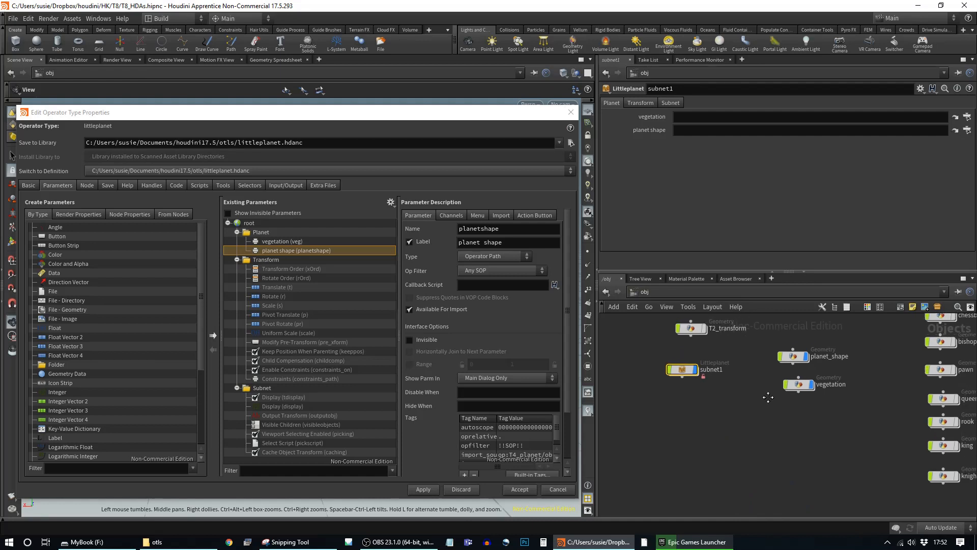
{"action": "left_click_drag", "start_coordinate": [673, 384], "coordinate": [665, 380]}
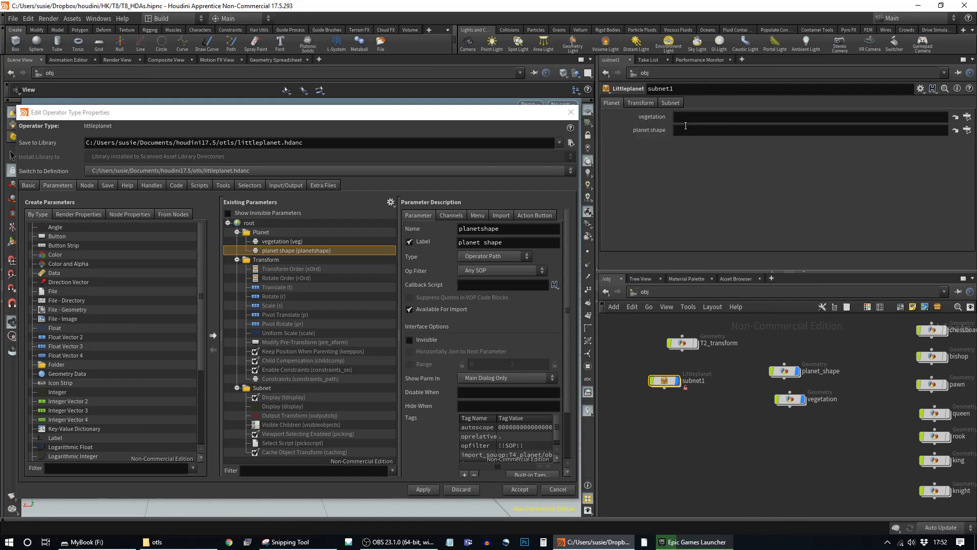
{"action": "left_click", "coordinate": [511, 492]}
{"action": "left_click_drag", "start_coordinate": [789, 399], "coordinate": [766, 414]}
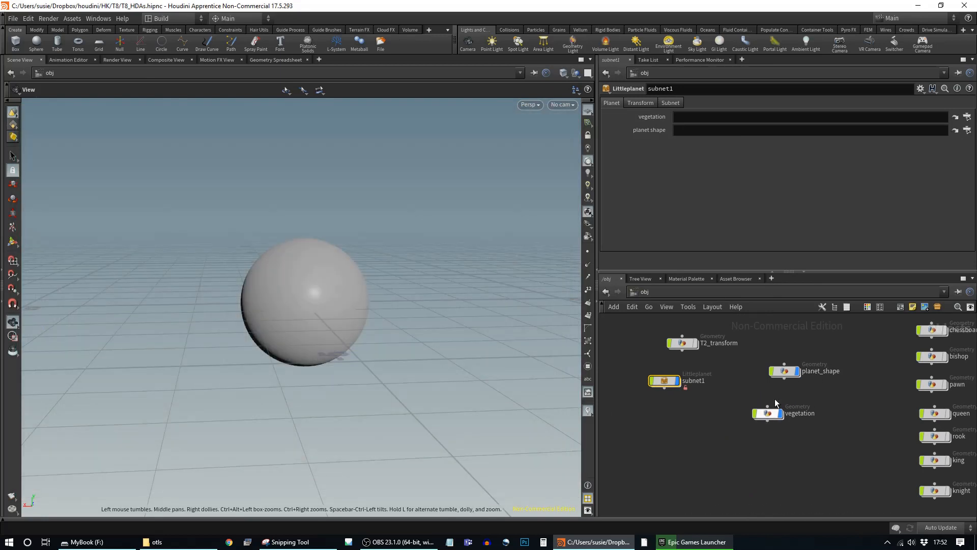
{"action": "left_click_drag", "start_coordinate": [786, 374], "coordinate": [765, 365]}
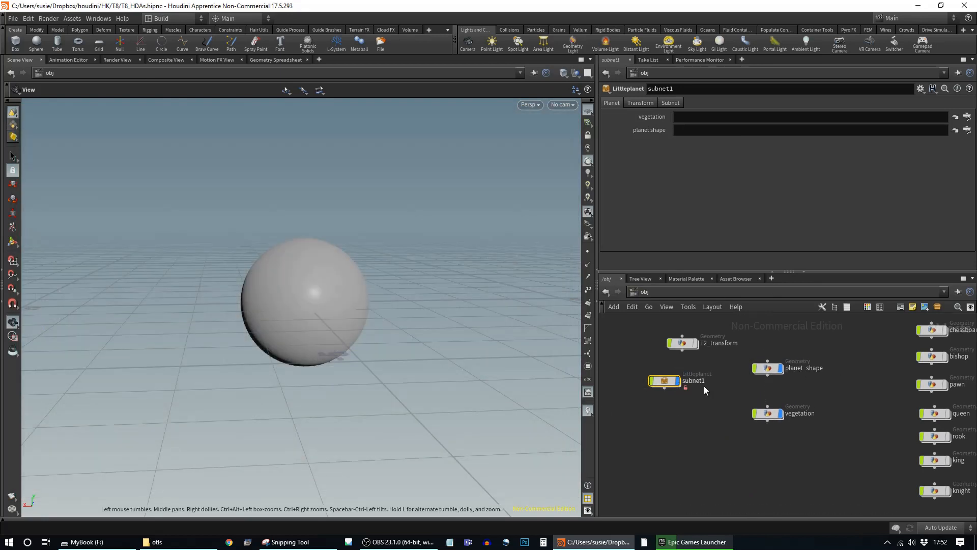
- Link the planet asset's vegetation parameter to /obj/vegetation and its planet shape parameter to /obj/planet_shape
{"action": "mouse_move", "coordinate": [341, 360]}
{"action": "left_mouse_down"}
{"action": "mouse_move", "coordinate": [391, 351]}
{"action": "mouse_move", "coordinate": [345, 364]}
{"action": "left_mouse_up"}
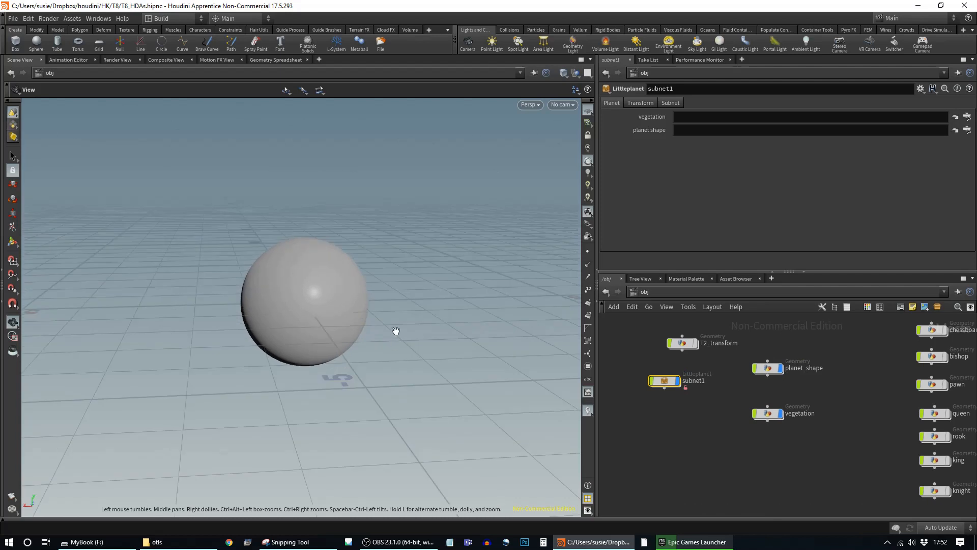
{"action": "middle_click_drag", "start_coordinate": [395, 331], "coordinate": [395, 364]}
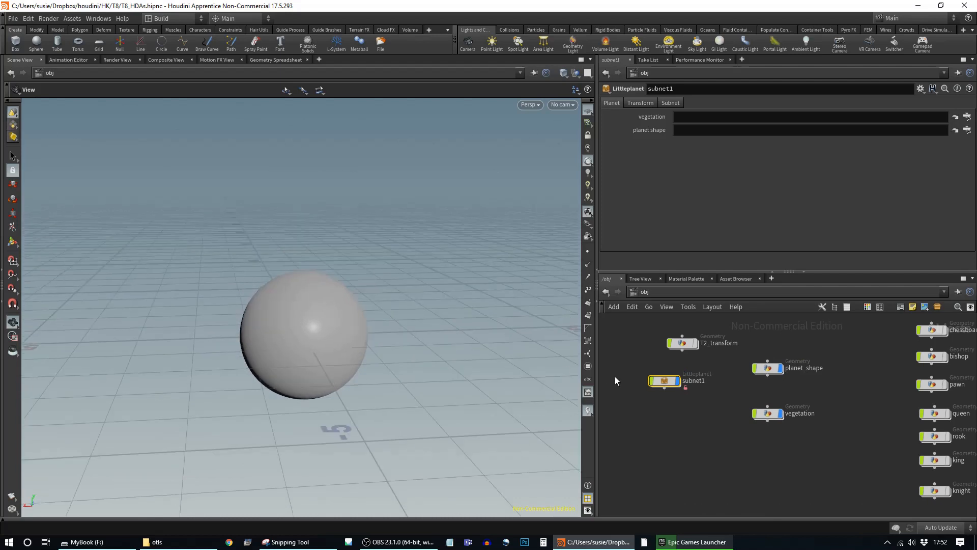
{"action": "left_click", "coordinate": [967, 116]}
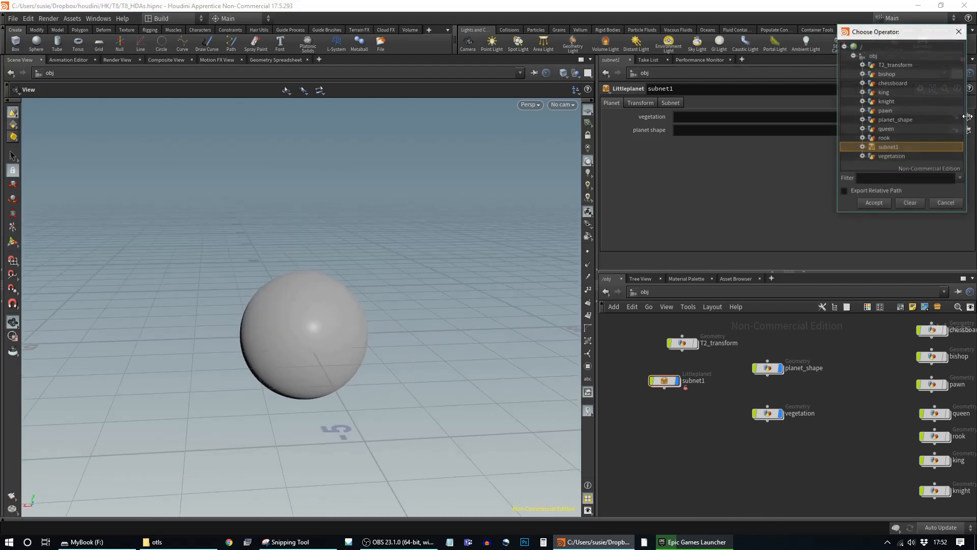
{"action": "left_click", "coordinate": [891, 156]}
{"action": "left_click", "coordinate": [878, 203]}
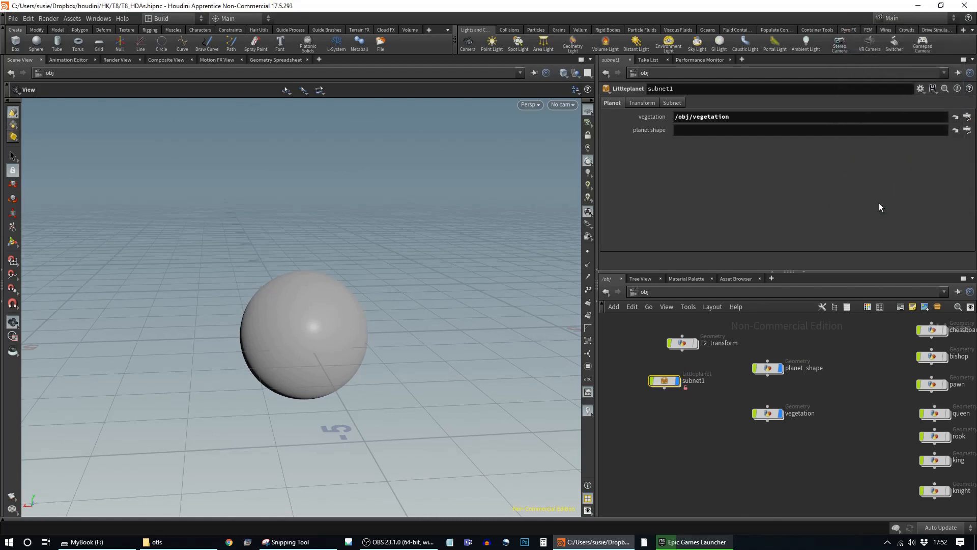
{"action": "left_click", "coordinate": [967, 130]}
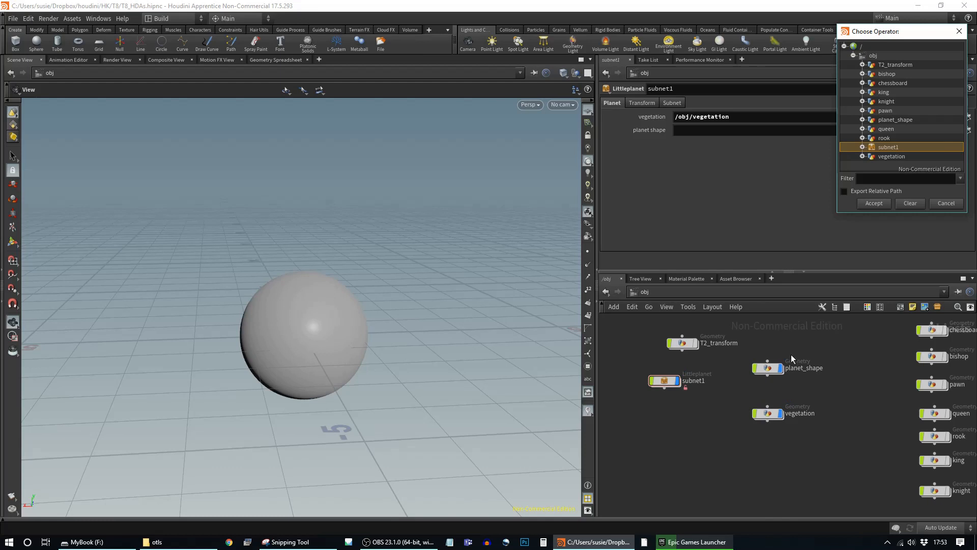
{"action": "left_click", "coordinate": [899, 120]}
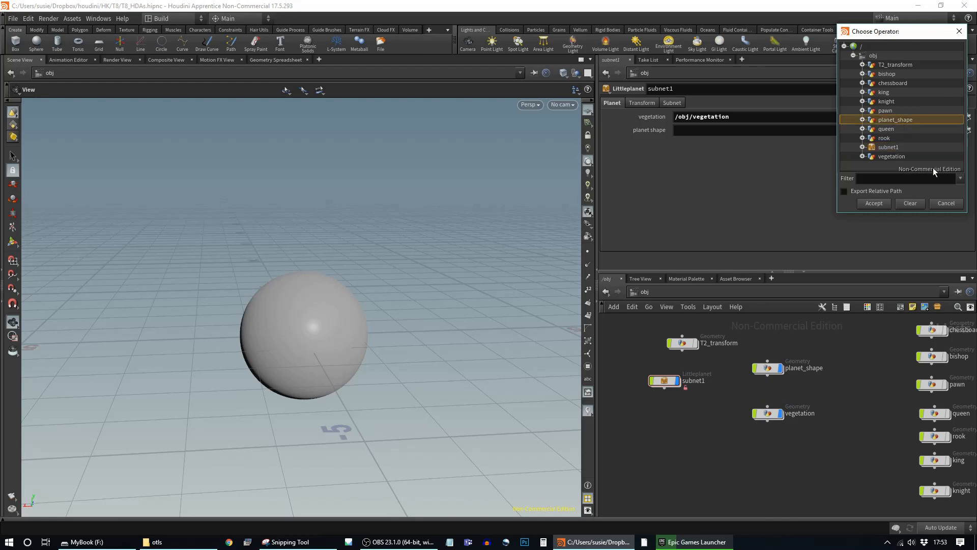
{"action": "left_click", "coordinate": [873, 204]}
- Inspect the object_merge2 and object_merge1 sources inside subnet1's T4_planet network, then return to the object level
{"action": "double_click", "coordinate": [665, 380]}
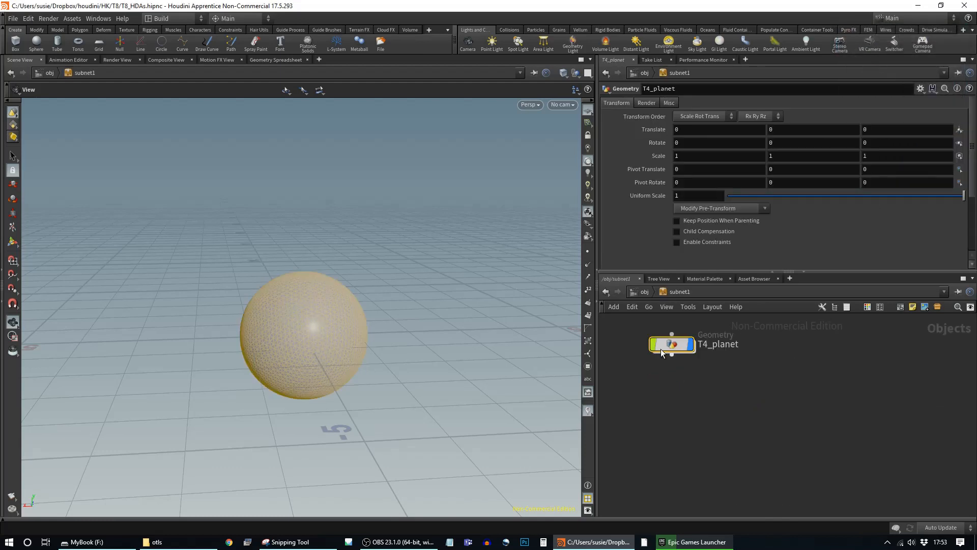
{"action": "double_click", "coordinate": [664, 346]}
{"action": "left_click", "coordinate": [716, 365]}
{"action": "left_click_drag", "start_coordinate": [706, 366], "coordinate": [690, 366]}
{"action": "left_click", "coordinate": [820, 367]}
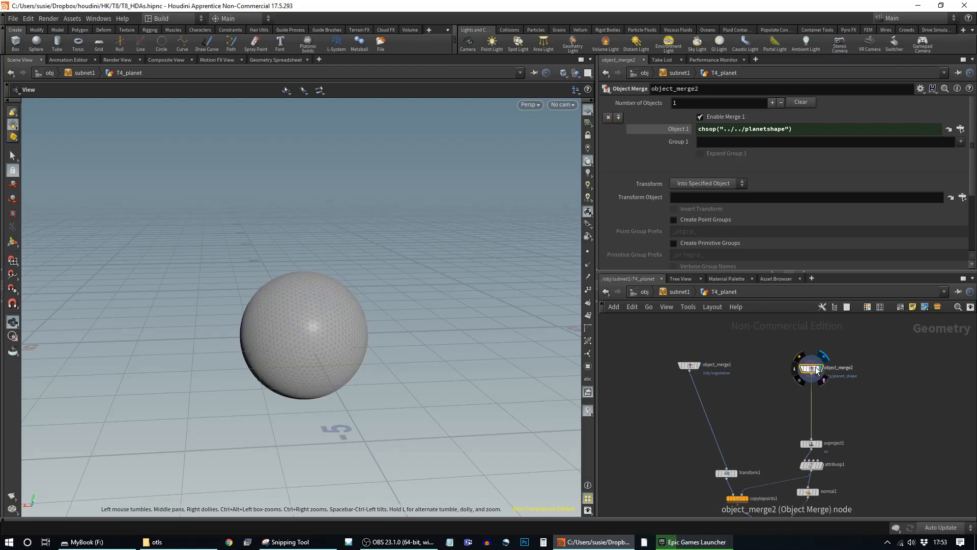
{"action": "left_click", "coordinate": [701, 365]}
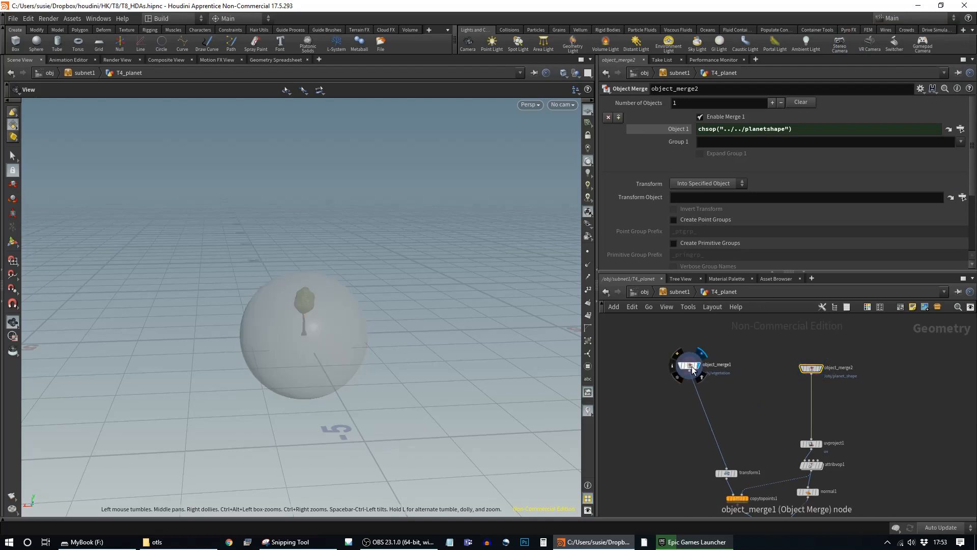
{"action": "left_click", "coordinate": [695, 366]}
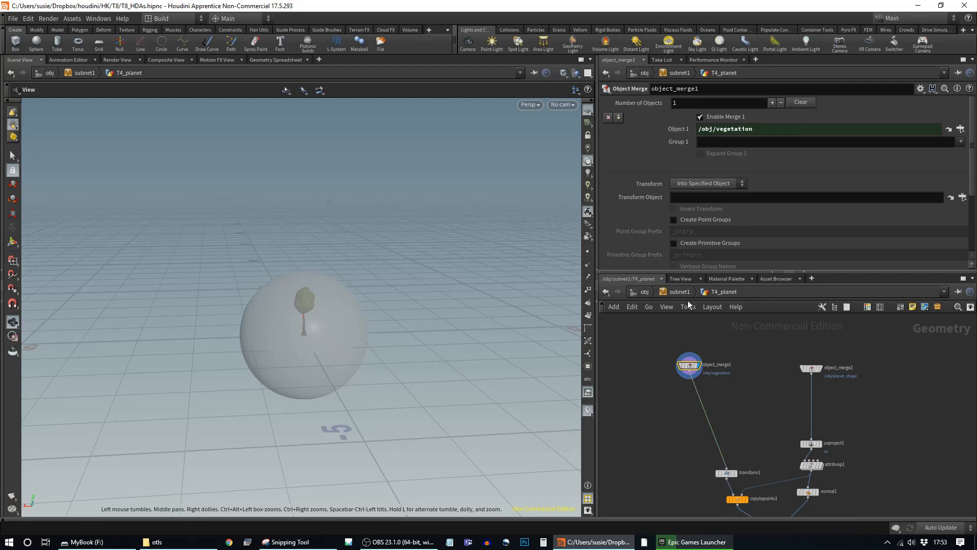
{"action": "left_click", "coordinate": [636, 291]}
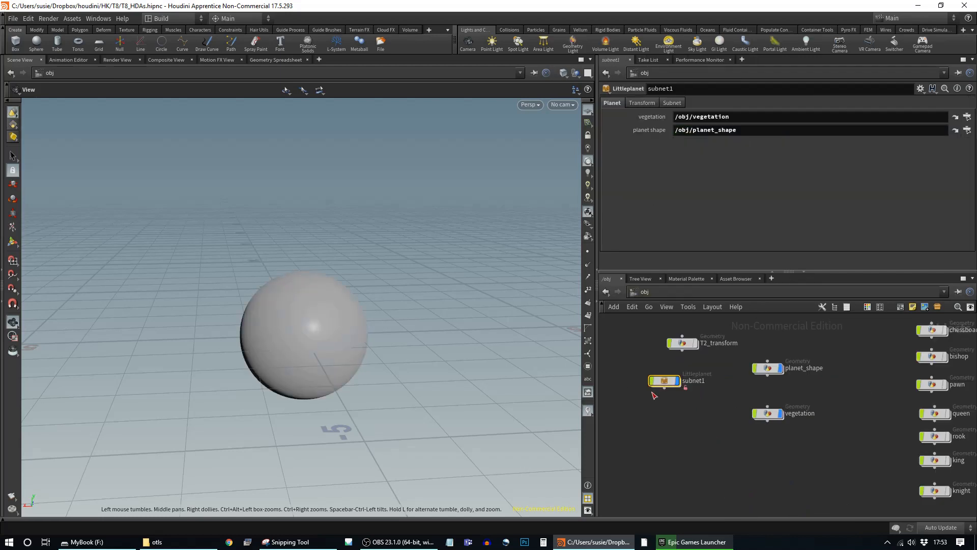
- Reopen the T4_planet network inside subnet1 and display the result of merge1
{"action": "double_click", "coordinate": [668, 380]}
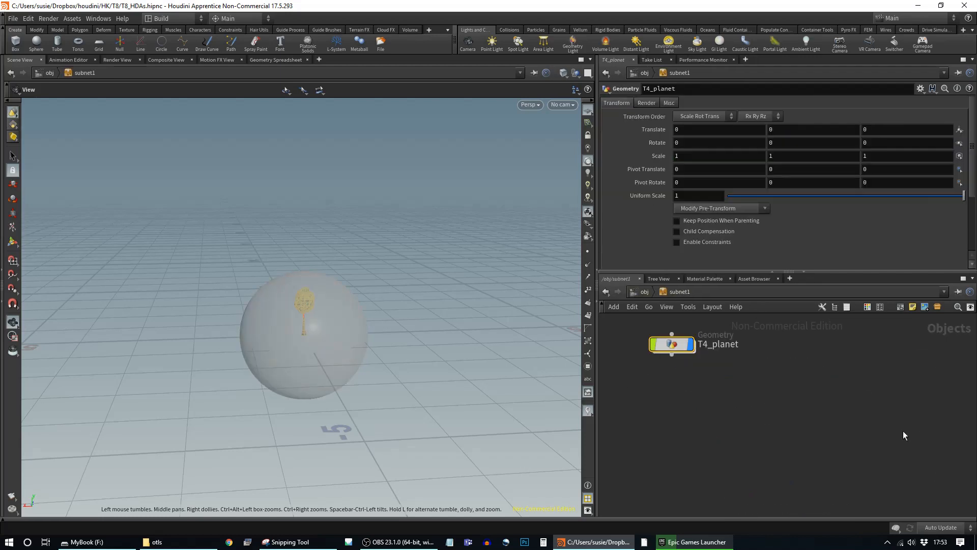
{"action": "double_click", "coordinate": [668, 346]}
{"action": "middle_click_drag", "start_coordinate": [785, 462], "coordinate": [774, 303]}
{"action": "scroll", "coordinate": [746, 424], "scroll_direction": "up", "scroll_amount": 3}
{"action": "middle_click_drag", "start_coordinate": [797, 343], "coordinate": [775, 428]}
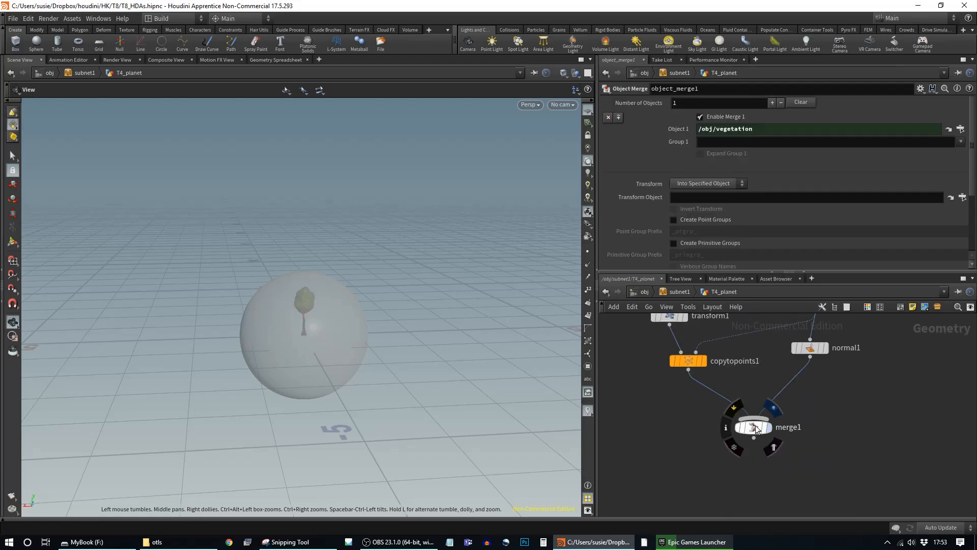
{"action": "left_click", "coordinate": [756, 428]}
- Append a Null node below merge1 and name it OUT
{"action": "middle_click_drag", "start_coordinate": [853, 451], "coordinate": [833, 381]}
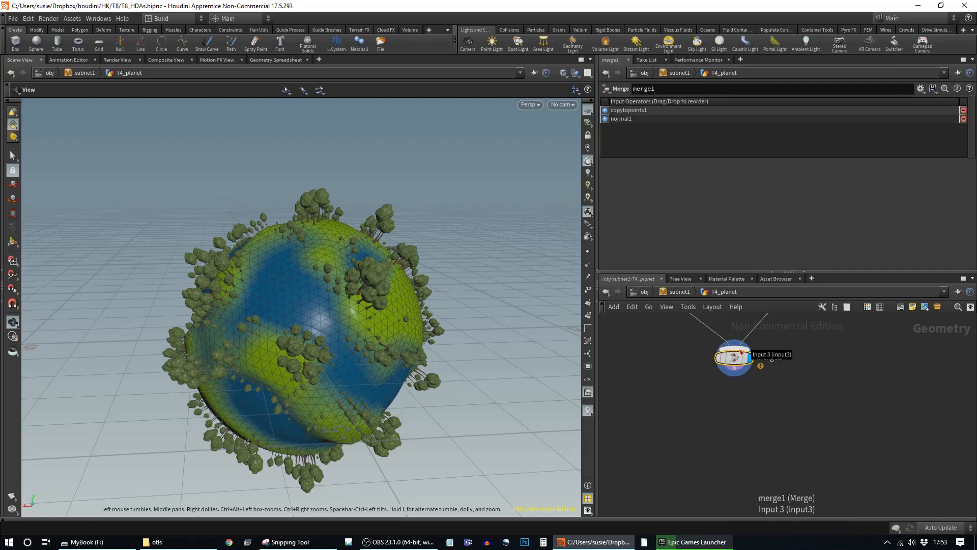
{"action": "left_click", "coordinate": [741, 352]}
{"action": "type", "text": "null"}
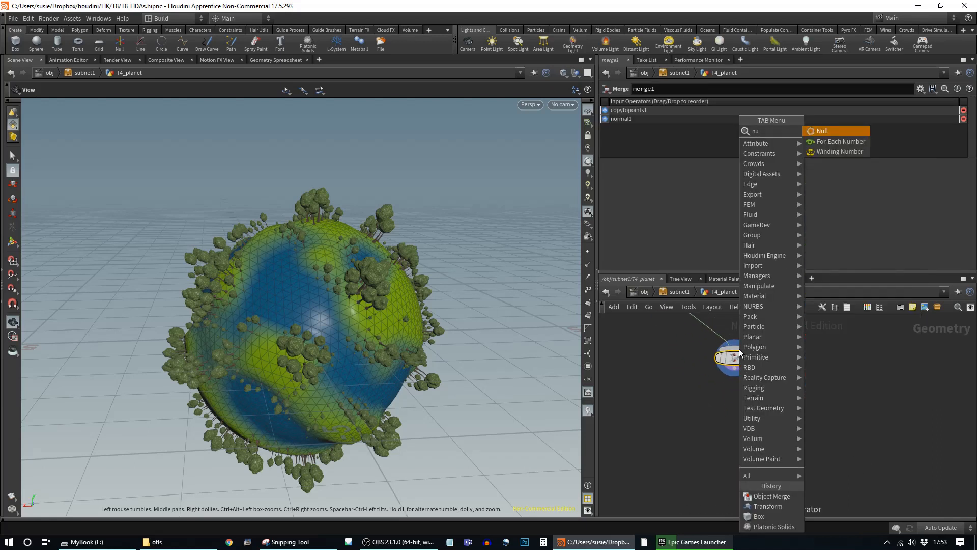
{"action": "key", "text": "Return"}
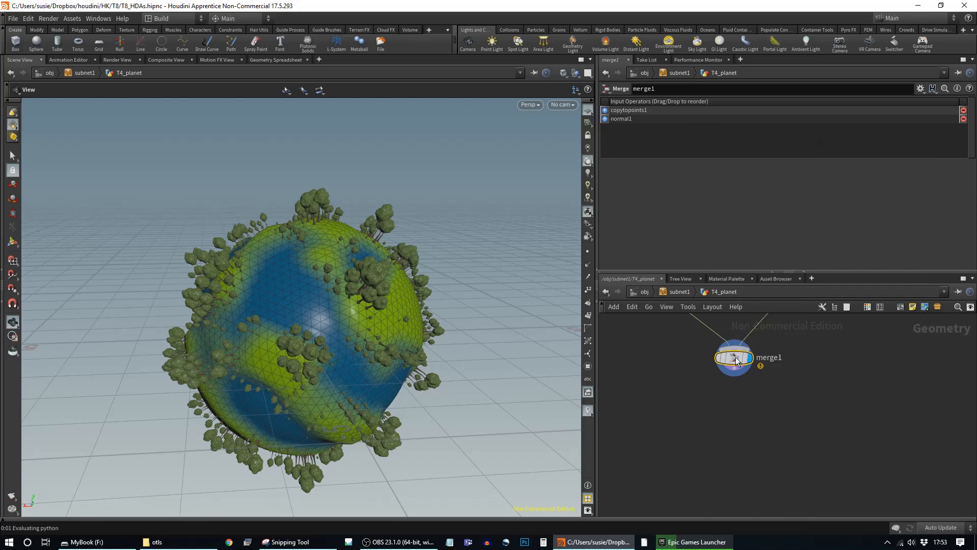
{"action": "left_click", "coordinate": [734, 413]}
{"action": "double_click", "coordinate": [761, 414]}
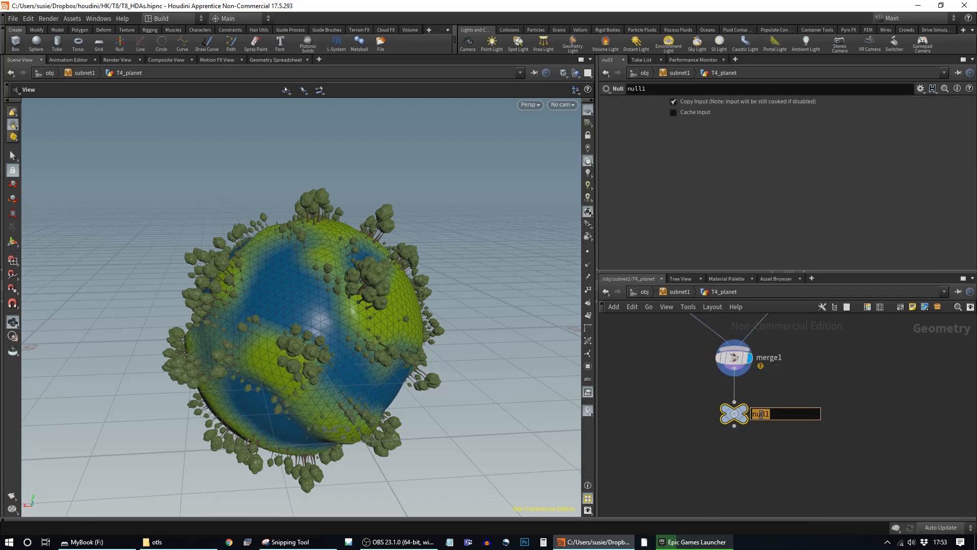
{"action": "type", "text": "OUT"}
{"action": "key", "text": "Return"}
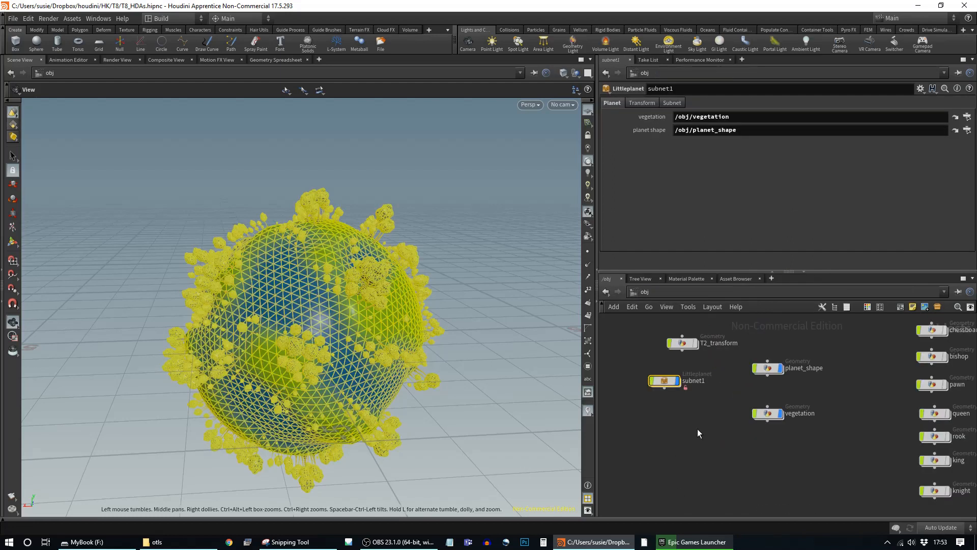
- Rearrange subnet1 and T2_transform in the object network so they line up beside vegetation and planet_shape
{"action": "left_click", "coordinate": [691, 447]}
{"action": "middle_click_drag", "start_coordinate": [691, 428], "coordinate": [723, 440]}
{"action": "left_click_drag", "start_coordinate": [704, 396], "coordinate": [663, 390]}
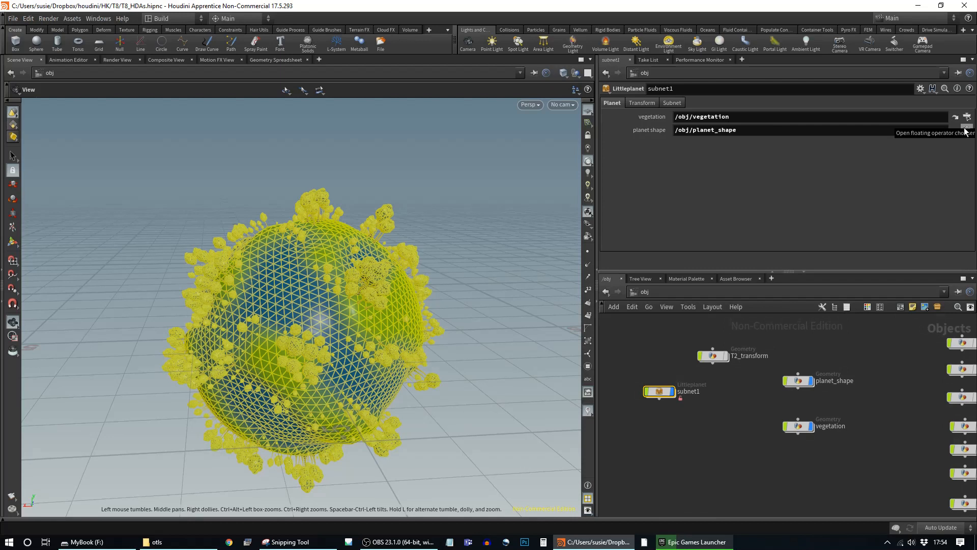
{"action": "left_click", "coordinate": [676, 467]}
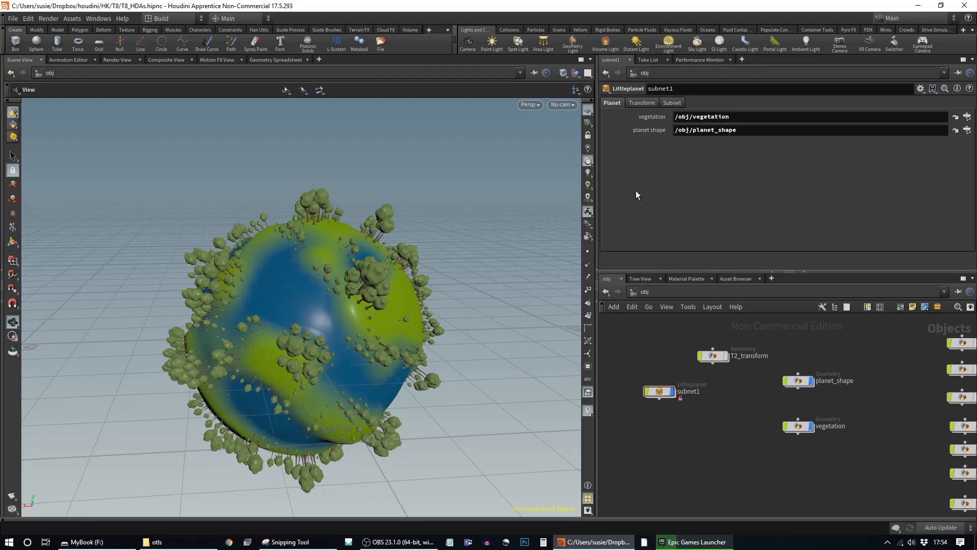
{"action": "mouse_move", "coordinate": [662, 393]}
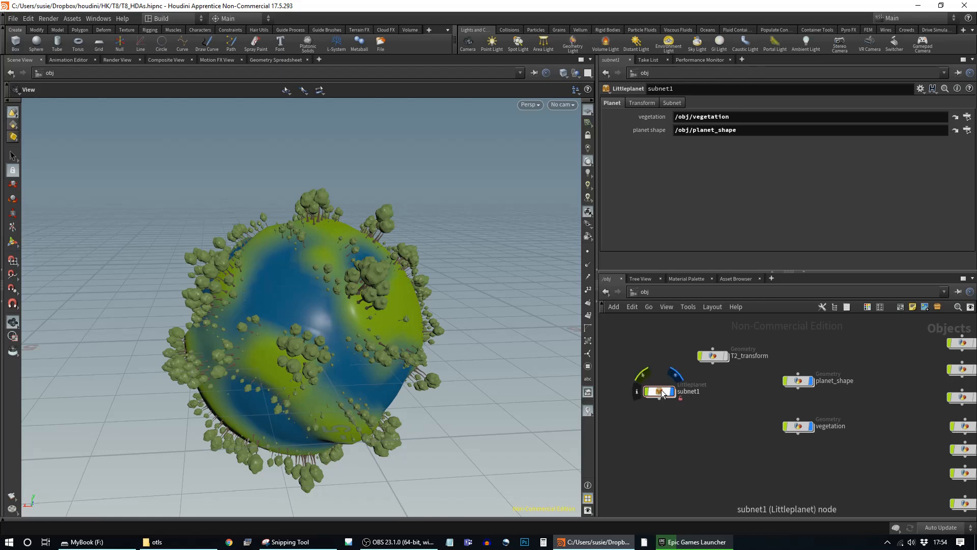
{"action": "left_click", "coordinate": [662, 394]}
{"action": "middle_click_drag", "start_coordinate": [716, 423], "coordinate": [714, 398]}
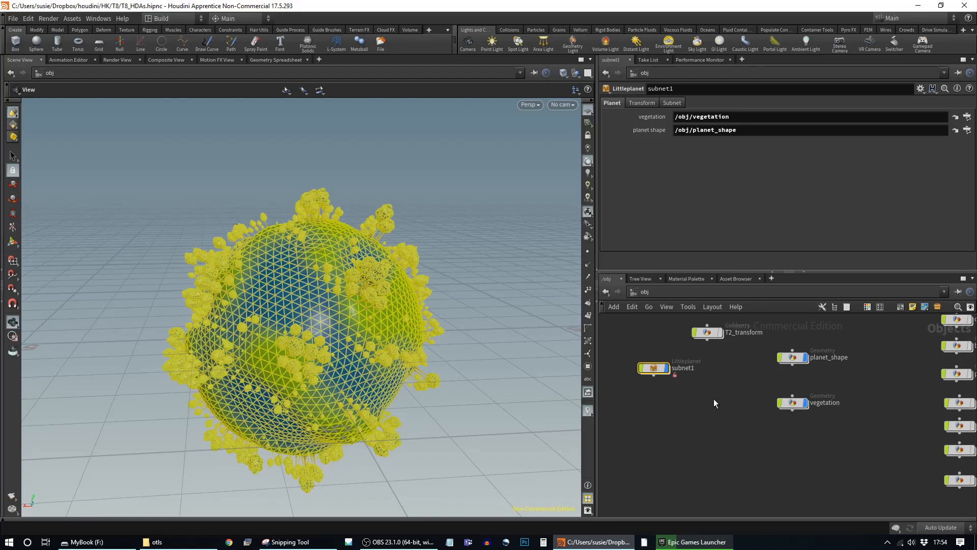
{"action": "mouse_move", "coordinate": [647, 368]}
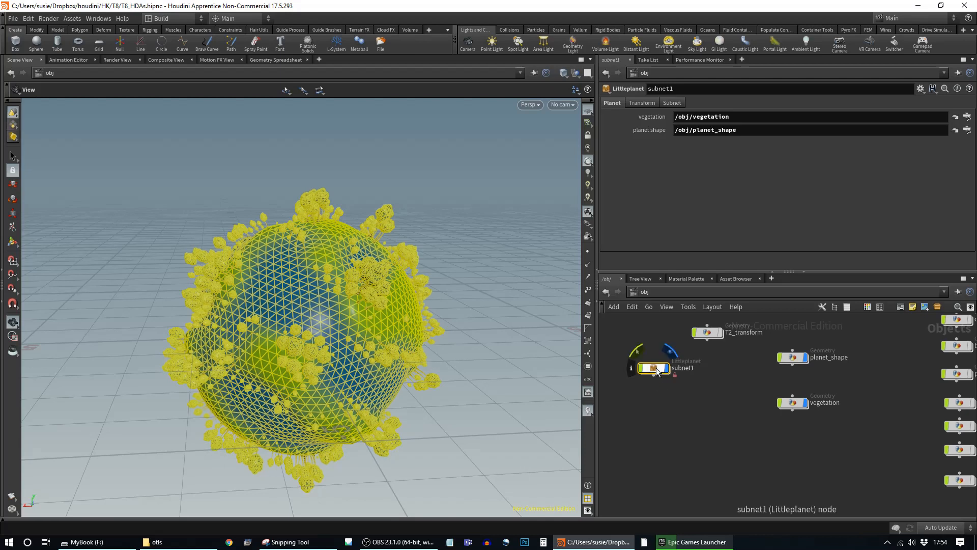
{"action": "left_click_drag", "start_coordinate": [655, 372], "coordinate": [694, 407]}
{"action": "mouse_move", "coordinate": [707, 332]}
{"action": "left_click_drag", "start_coordinate": [707, 329], "coordinate": [682, 355]}
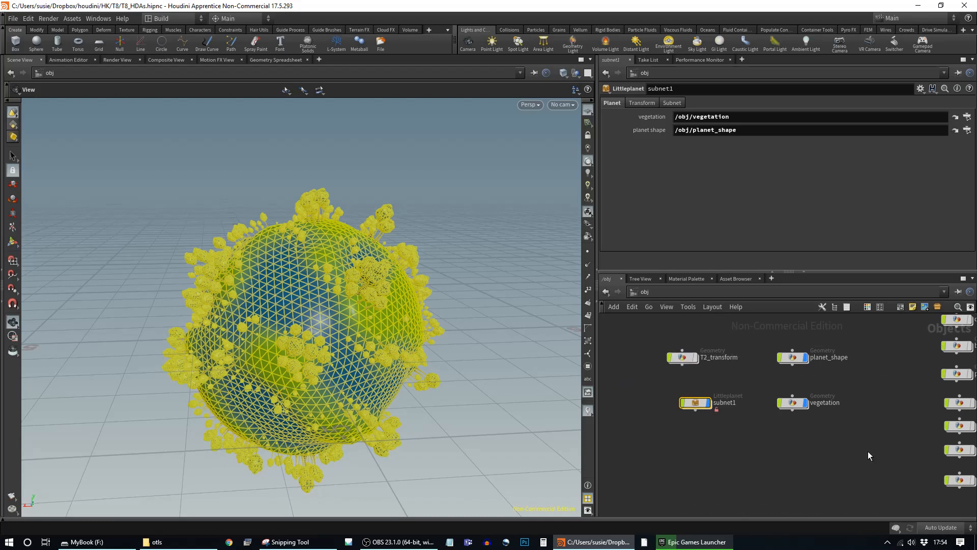
{"action": "mouse_move", "coordinate": [878, 389]}
{"action": "middle_mouse_down"}
{"action": "mouse_move", "coordinate": [794, 395]}
{"action": "mouse_move", "coordinate": [868, 397]}
{"action": "middle_mouse_up"}
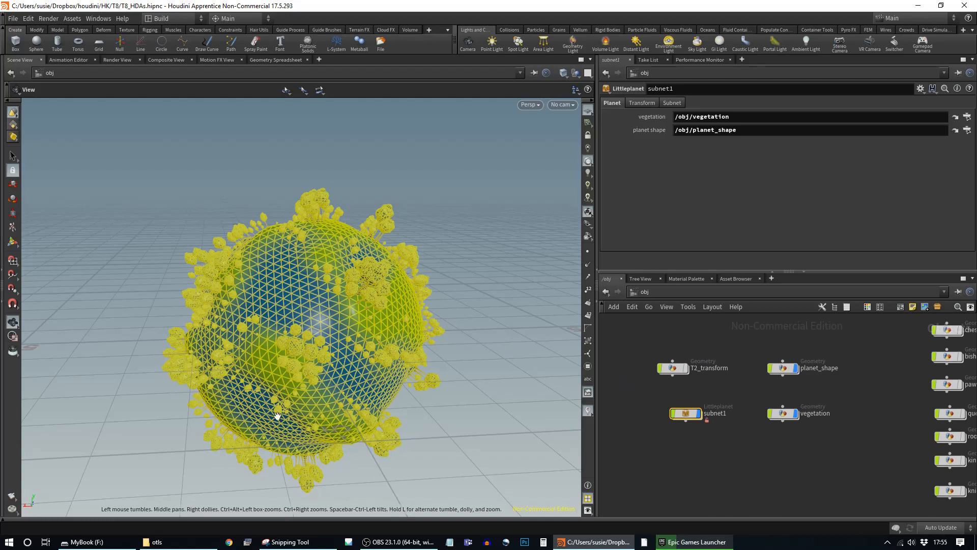
- Open the type properties of the Littleplanet asset from subnet1 and narrow the dialog to uncover the network
{"action": "double_click", "coordinate": [683, 416]}
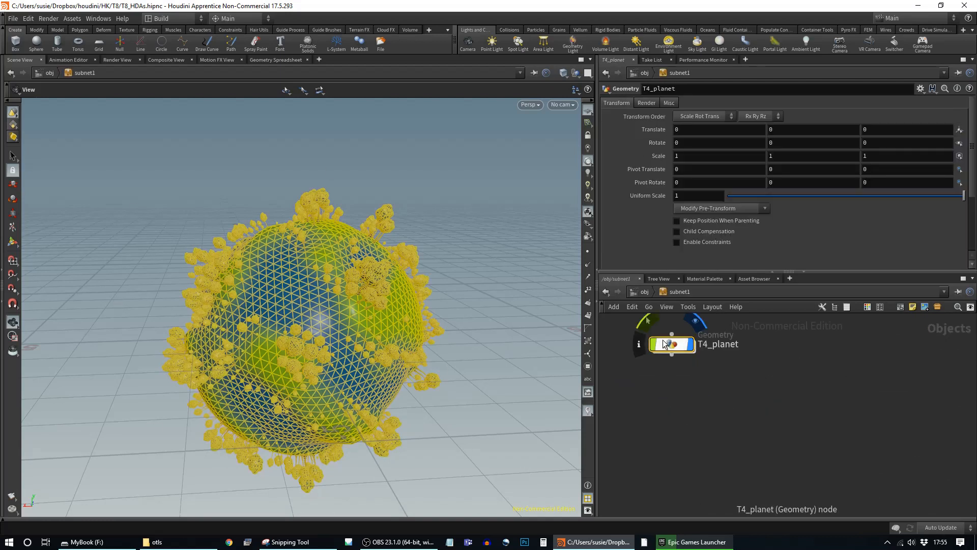
{"action": "left_click", "coordinate": [645, 292]}
{"action": "right_click", "coordinate": [683, 414]}
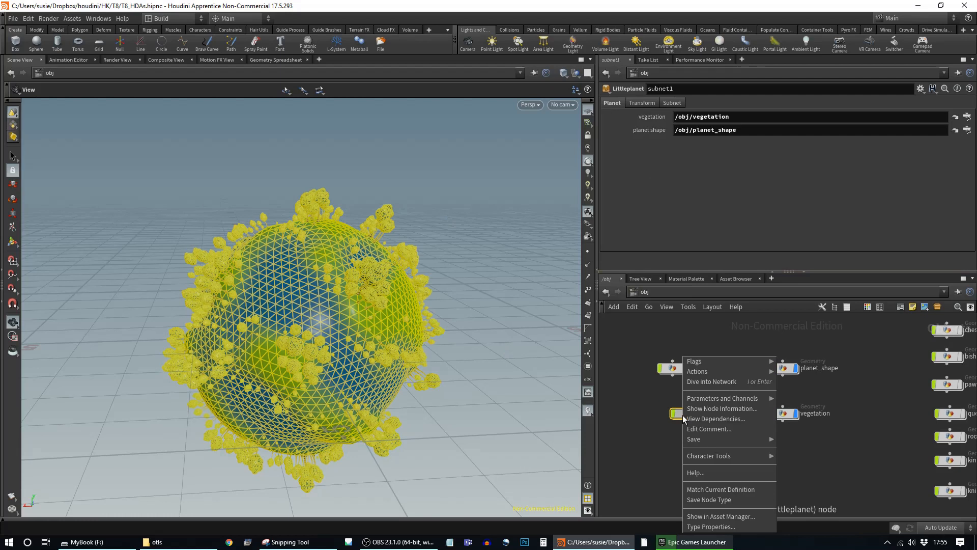
{"action": "left_click", "coordinate": [711, 527]}
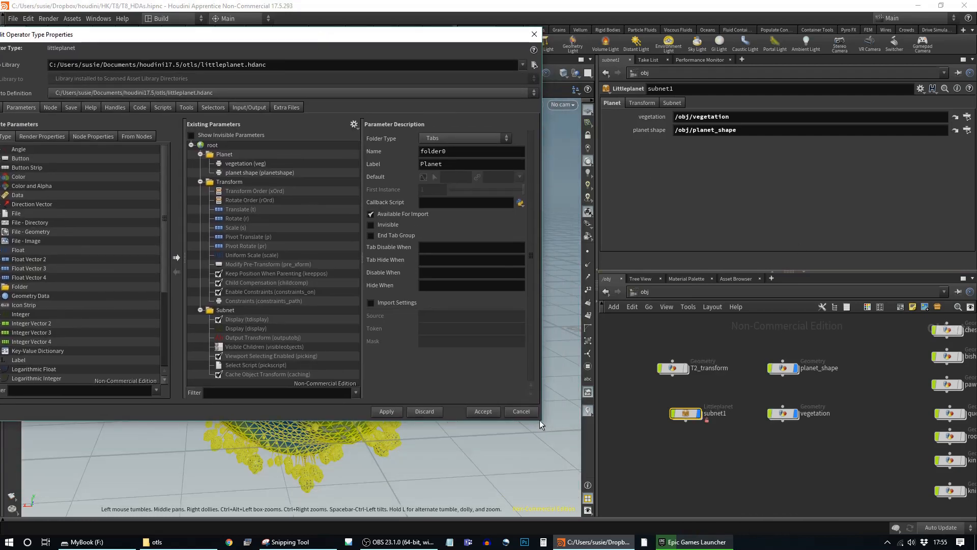
{"action": "left_click_drag", "start_coordinate": [542, 305], "coordinate": [523, 296]}
- Reposition transform1 in the T4_planet network inside subnet1 and select attribvop1 to show its parameters
{"action": "double_click", "coordinate": [686, 413]}
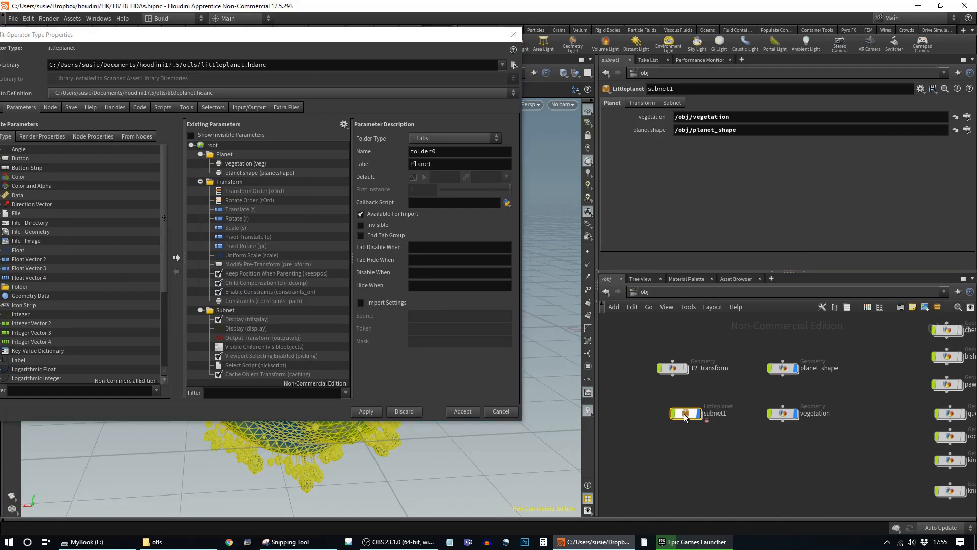
{"action": "double_click", "coordinate": [674, 348]}
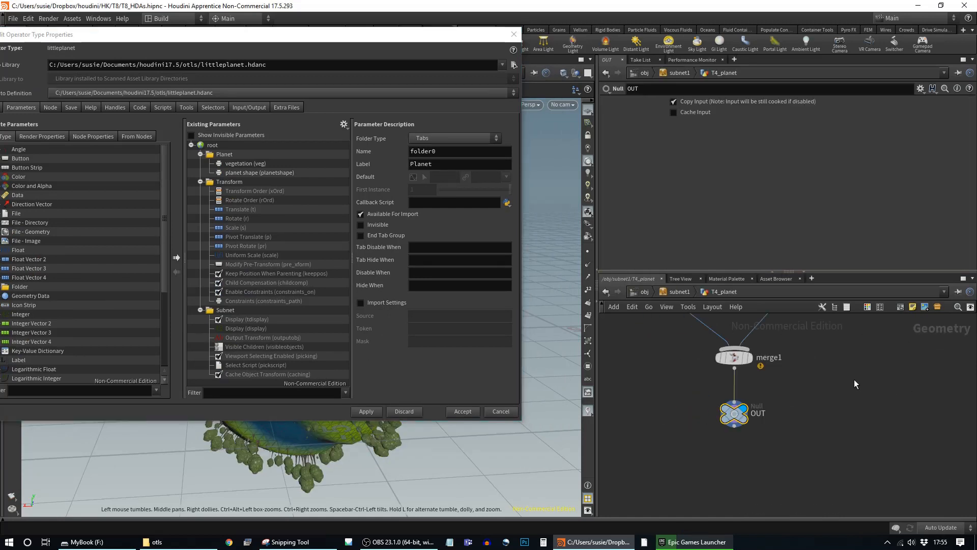
{"action": "middle_click_drag", "start_coordinate": [709, 337], "coordinate": [733, 408]}
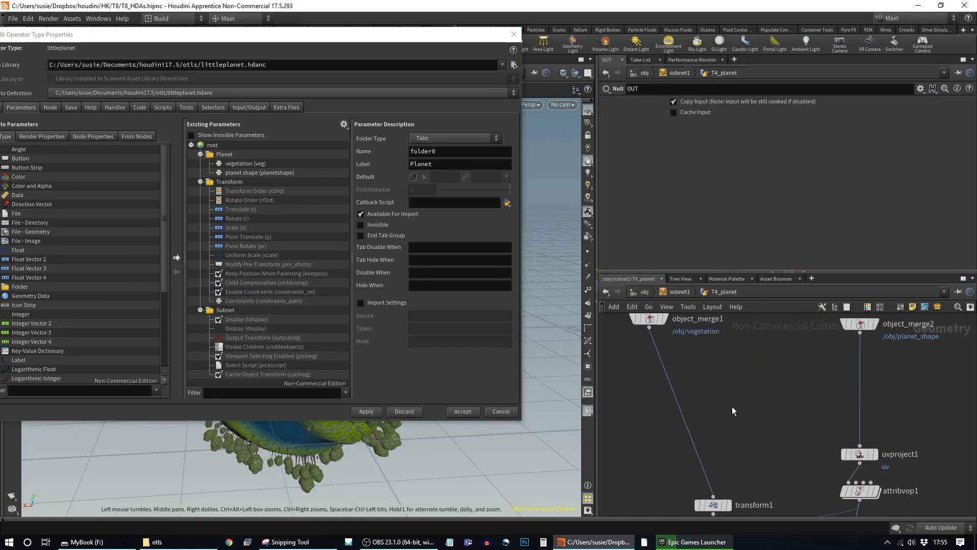
{"action": "left_click_drag", "start_coordinate": [715, 505], "coordinate": [663, 434]}
{"action": "middle_click_drag", "start_coordinate": [785, 461], "coordinate": [736, 397]}
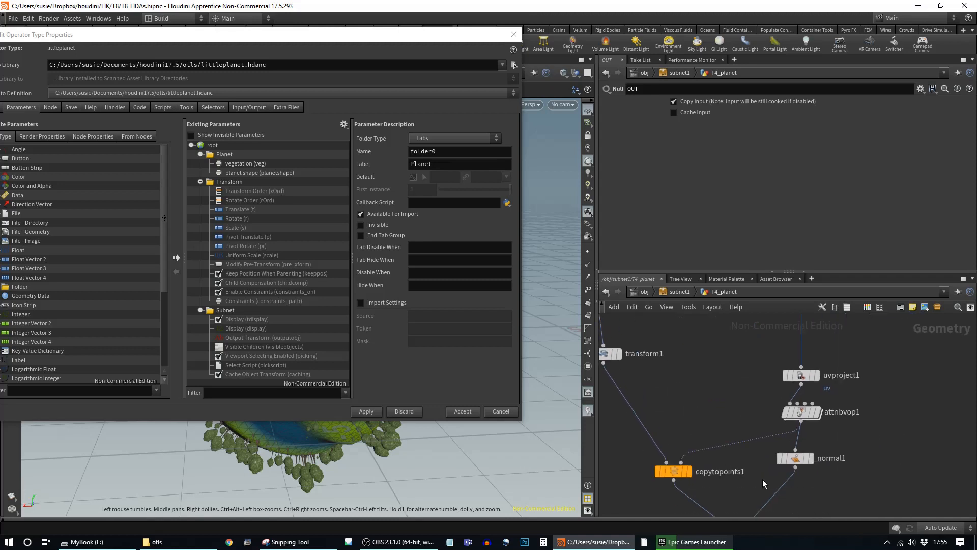
{"action": "left_click", "coordinate": [804, 412]}
- Enlarge the parameter area and set attribvop1's Tree growth to 3.36
{"action": "left_click_drag", "start_coordinate": [789, 273], "coordinate": [789, 333]}
{"action": "left_click_drag", "start_coordinate": [413, 43], "coordinate": [140, 105]}
{"action": "left_click", "coordinate": [817, 265]}
{"action": "left_click_drag", "start_coordinate": [804, 264], "coordinate": [773, 264]}
{"action": "left_click", "coordinate": [910, 264]}
{"action": "left_click", "coordinate": [810, 265]}
- Promote attribvop1's Tree growth parameter into the asset's Planet folder and apply the type property changes
{"action": "left_click_drag", "start_coordinate": [135, 97], "coordinate": [446, 102]}
{"action": "left_click", "coordinate": [263, 222]}
{"action": "left_click_drag", "start_coordinate": [265, 224], "coordinate": [264, 222]}
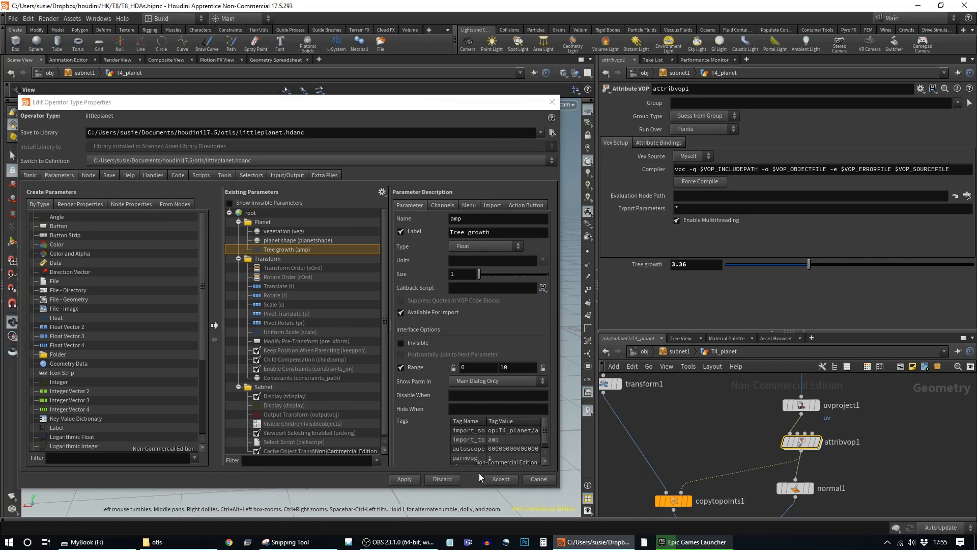
{"action": "left_click", "coordinate": [402, 480]}
- Check attribvop1's Tree growth channel link, then examine uvproject1 and the rest of the T4_planet network for further parameters
{"action": "left_click_drag", "start_coordinate": [454, 107], "coordinate": [295, 110]}
{"action": "left_click", "coordinate": [658, 266]}
{"action": "left_click", "coordinate": [656, 265]}
{"action": "middle_click_drag", "start_coordinate": [909, 467], "coordinate": [889, 409]}
{"action": "mouse_move", "coordinate": [866, 487]}
{"action": "middle_mouse_down"}
{"action": "mouse_move", "coordinate": [886, 438]}
{"action": "mouse_move", "coordinate": [892, 484]}
{"action": "middle_mouse_up"}
{"action": "middle_click_drag", "start_coordinate": [830, 387], "coordinate": [829, 454]}
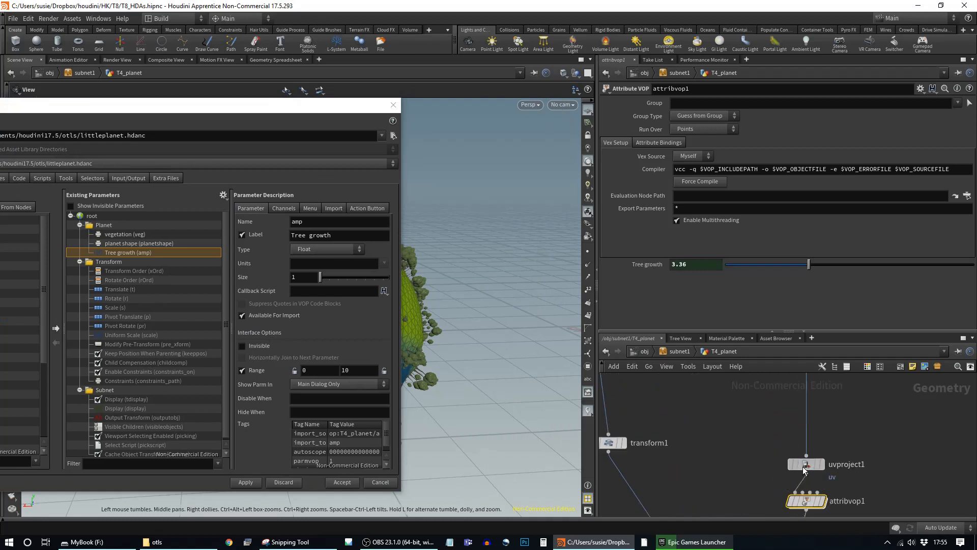
{"action": "left_click", "coordinate": [807, 464]}
{"action": "middle_click_drag", "start_coordinate": [711, 407], "coordinate": [763, 393]}
{"action": "middle_click_drag", "start_coordinate": [768, 468], "coordinate": [786, 409]}
{"action": "middle_click_drag", "start_coordinate": [784, 468], "coordinate": [794, 407]}
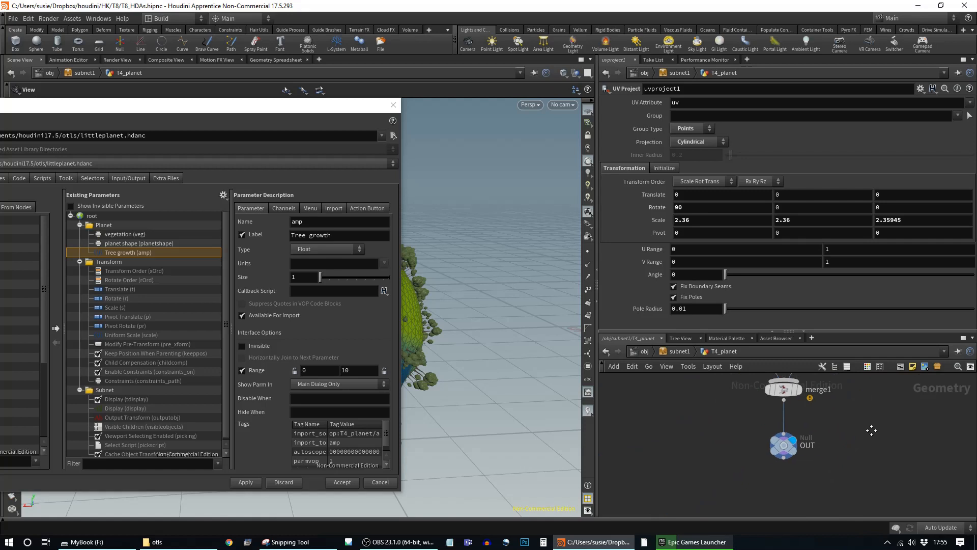
- Select attribvop1 in the T4_planet network and enlarge the network editing area
{"action": "middle_click_drag", "start_coordinate": [853, 432], "coordinate": [794, 437]}
{"action": "left_click_drag", "start_coordinate": [794, 436], "coordinate": [798, 414]}
{"action": "left_click", "coordinate": [792, 473]}
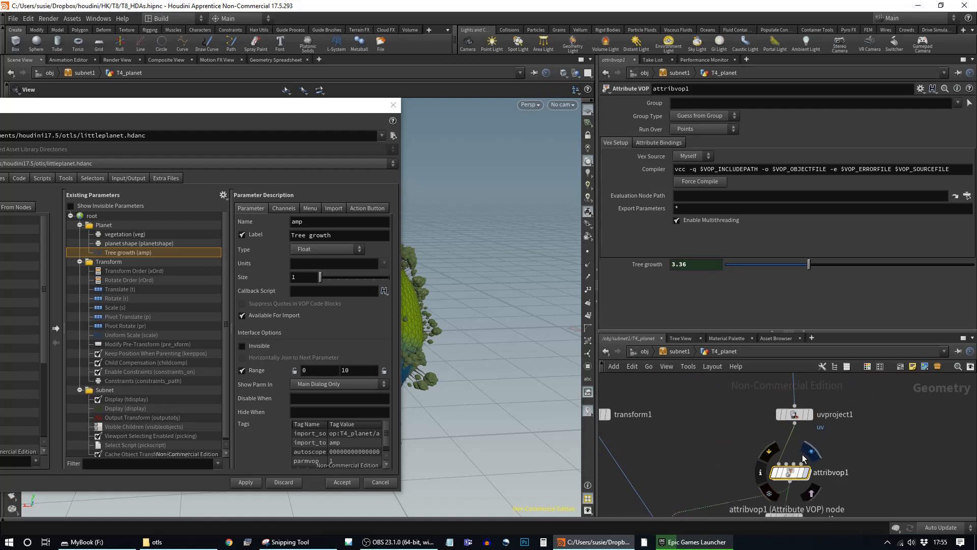
{"action": "middle_click_drag", "start_coordinate": [869, 491], "coordinate": [855, 423]}
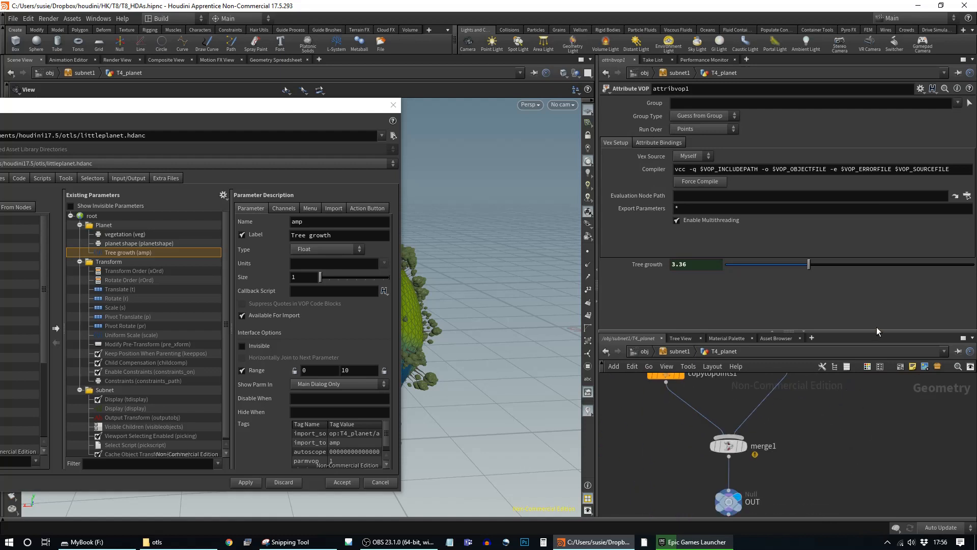
{"action": "left_click_drag", "start_coordinate": [879, 331], "coordinate": [883, 285]}
- Move transform1 in the T4_planet network so it sits directly above copytopoints1
{"action": "middle_click_drag", "start_coordinate": [868, 368], "coordinate": [869, 433]}
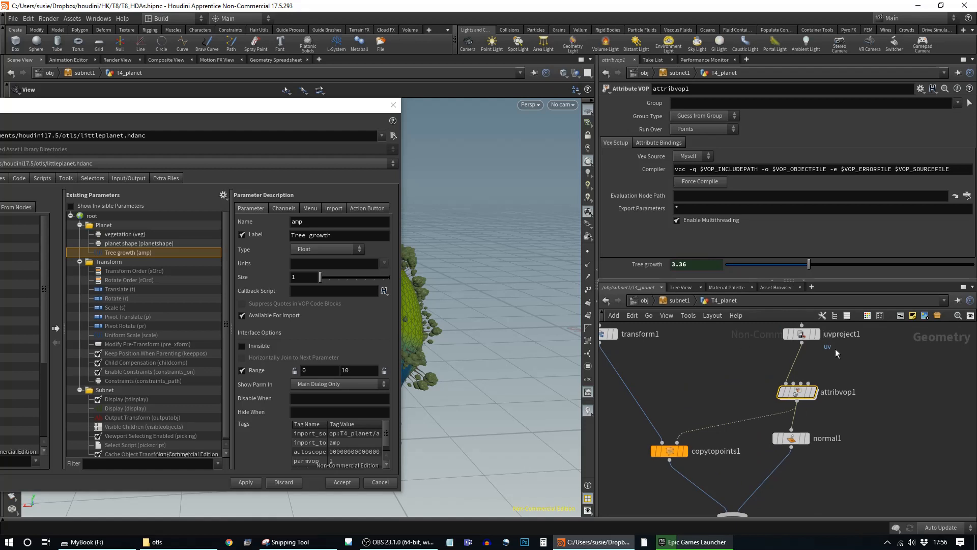
{"action": "scroll", "coordinate": [681, 411], "scroll_direction": "down", "scroll_amount": 3}
{"action": "middle_click_drag", "start_coordinate": [800, 461], "coordinate": [857, 471]}
{"action": "left_click_drag", "start_coordinate": [690, 373], "coordinate": [728, 374]}
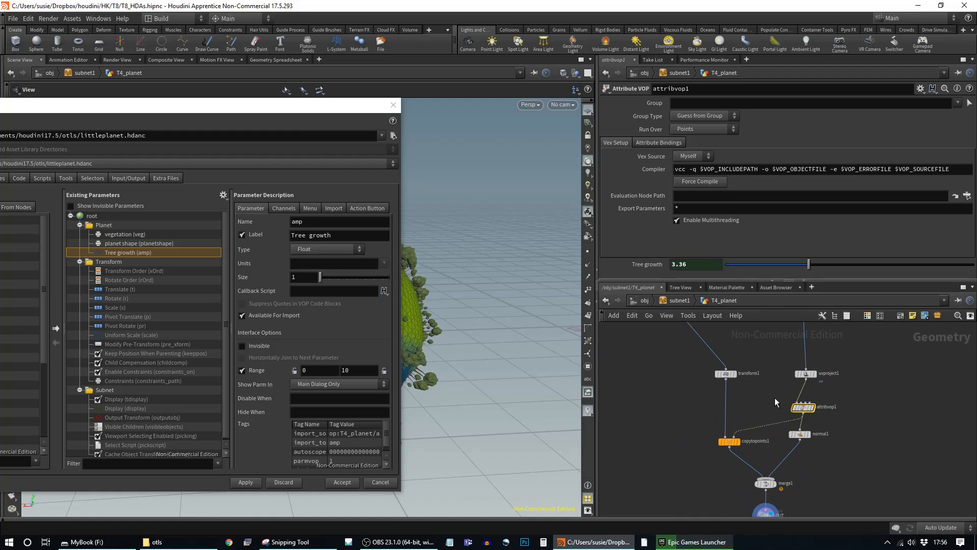
{"action": "middle_click_drag", "start_coordinate": [881, 436], "coordinate": [843, 397]}
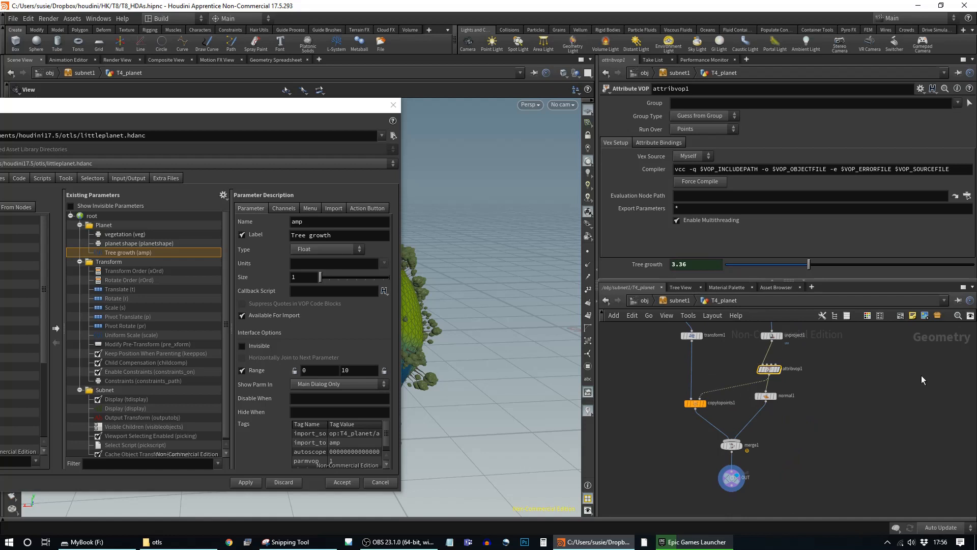
- Color the attribvop1 node yellow to mark it in the T4_planet network
{"action": "key", "text": "c"}
{"action": "left_click", "coordinate": [955, 463]}
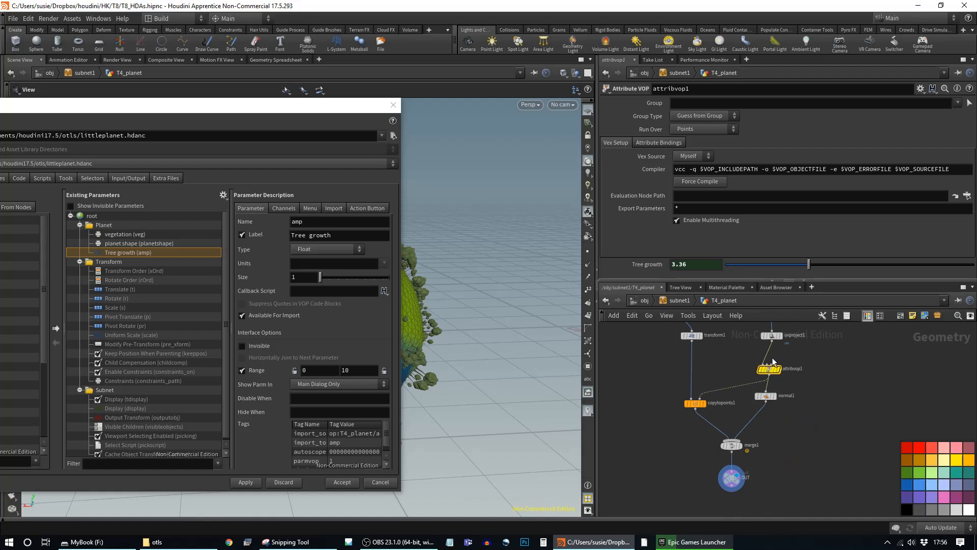
{"action": "middle_click_drag", "start_coordinate": [827, 371], "coordinate": [827, 394]}
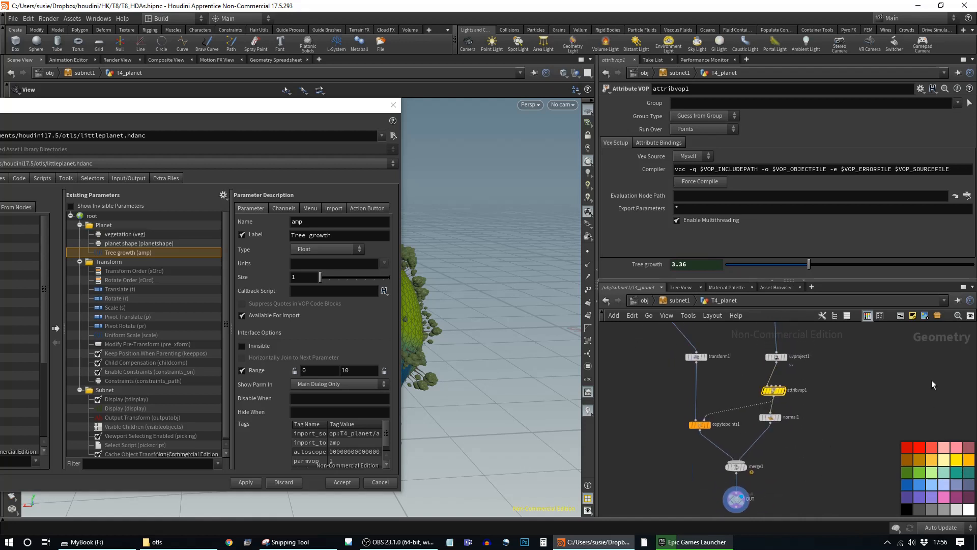
{"action": "middle_click_drag", "start_coordinate": [845, 365], "coordinate": [830, 376]}
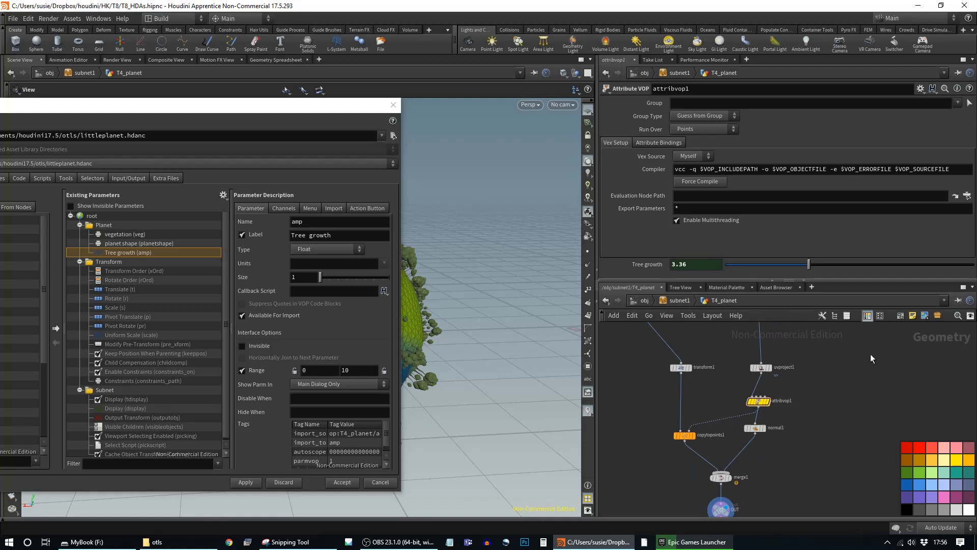
{"action": "key", "text": "Tab"}
{"action": "type", "text": "nul"}
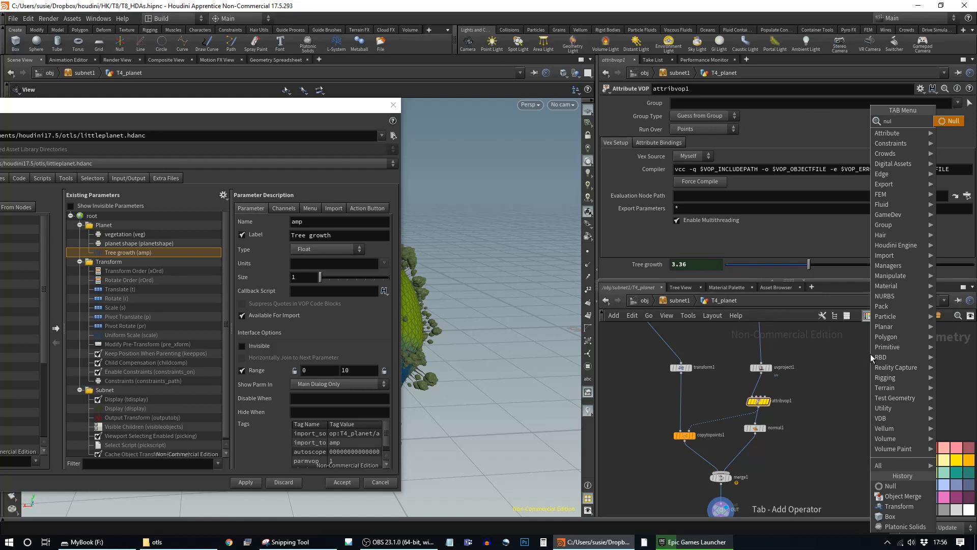
{"action": "key", "text": "Return"}
{"action": "left_click", "coordinate": [839, 380]}
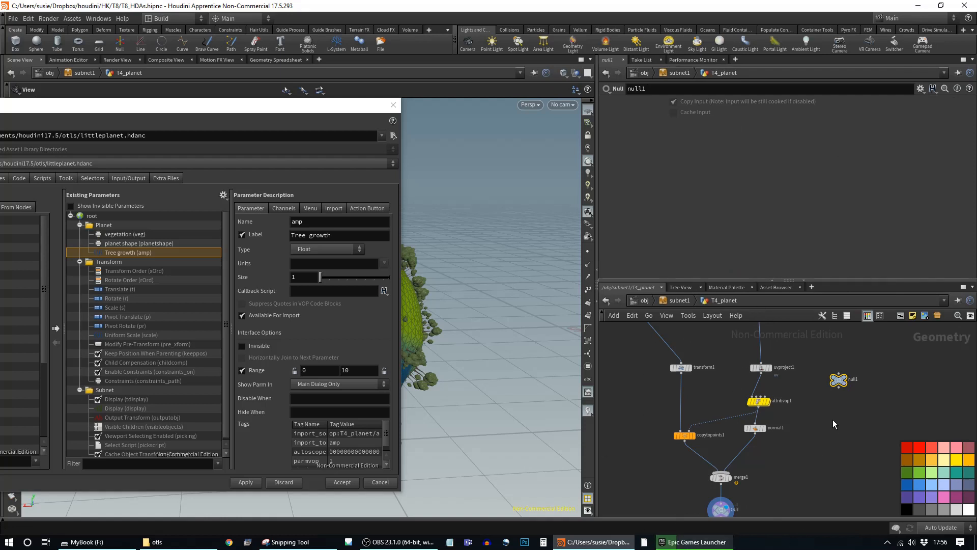
{"action": "mouse_move", "coordinate": [839, 384]}
{"action": "left_click_drag", "start_coordinate": [839, 384], "coordinate": [831, 399]}
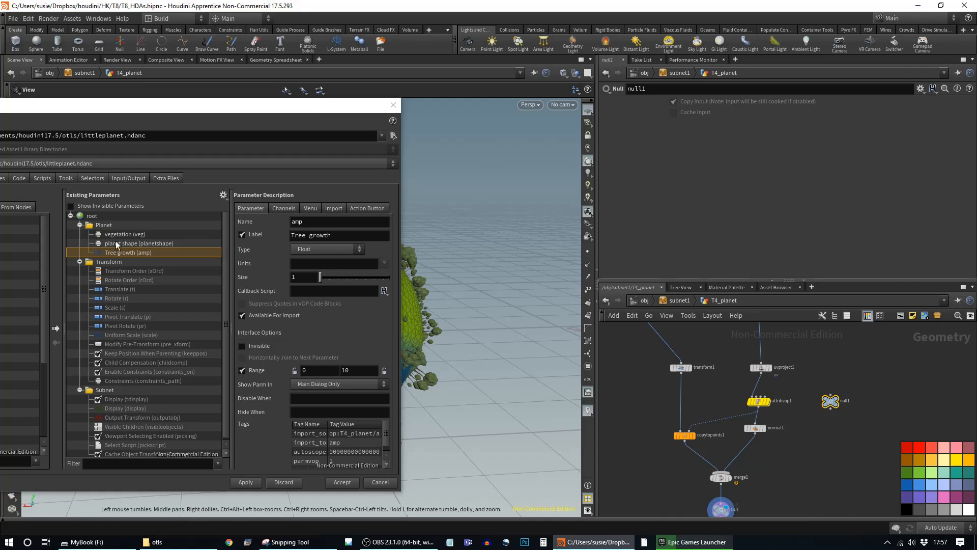
{"action": "left_click_drag", "start_coordinate": [187, 111], "coordinate": [329, 106]}
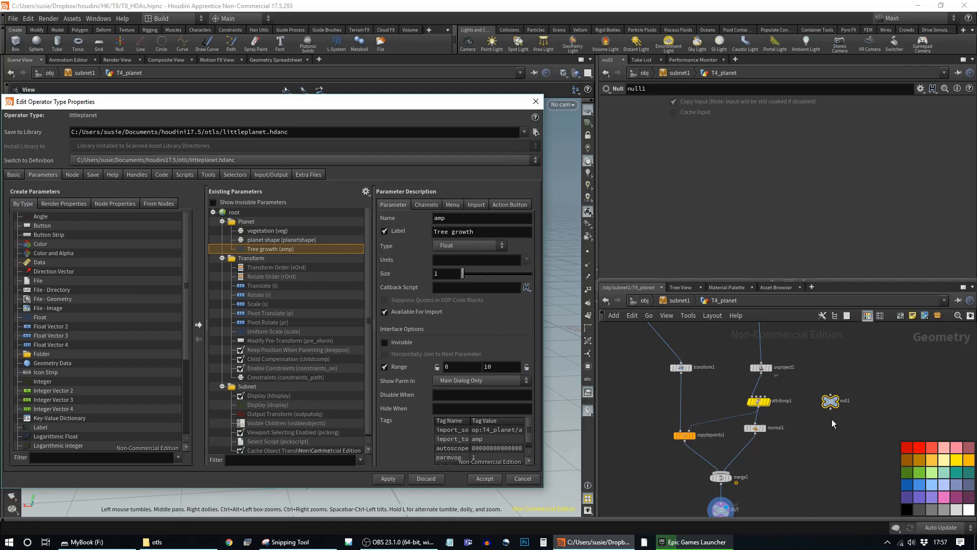
{"action": "left_click", "coordinate": [830, 401]}
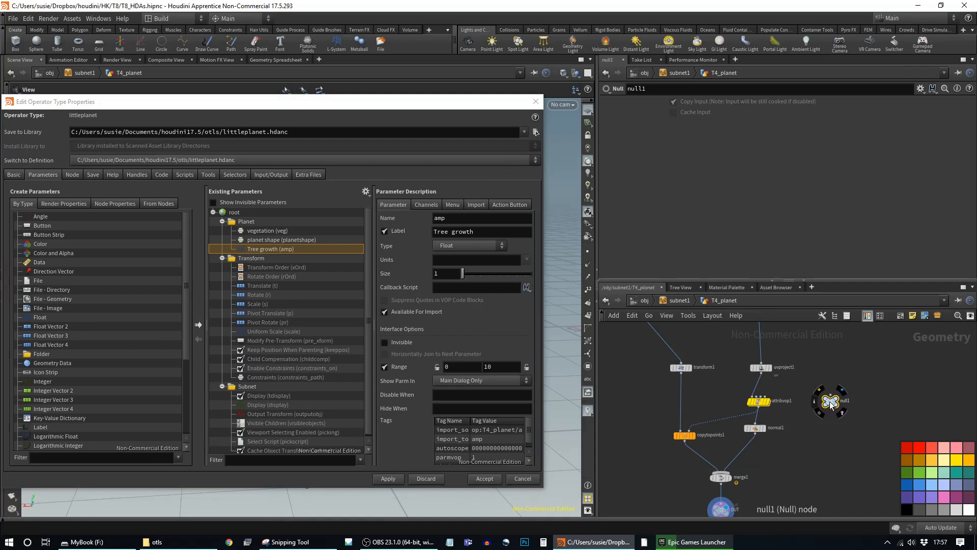
{"action": "key", "text": "Delete"}
- Return to the object level, accept the littleplanet operator type properties and set subnet1's Tree growth to 2.32
{"action": "middle_click_drag", "start_coordinate": [860, 382], "coordinate": [904, 355]}
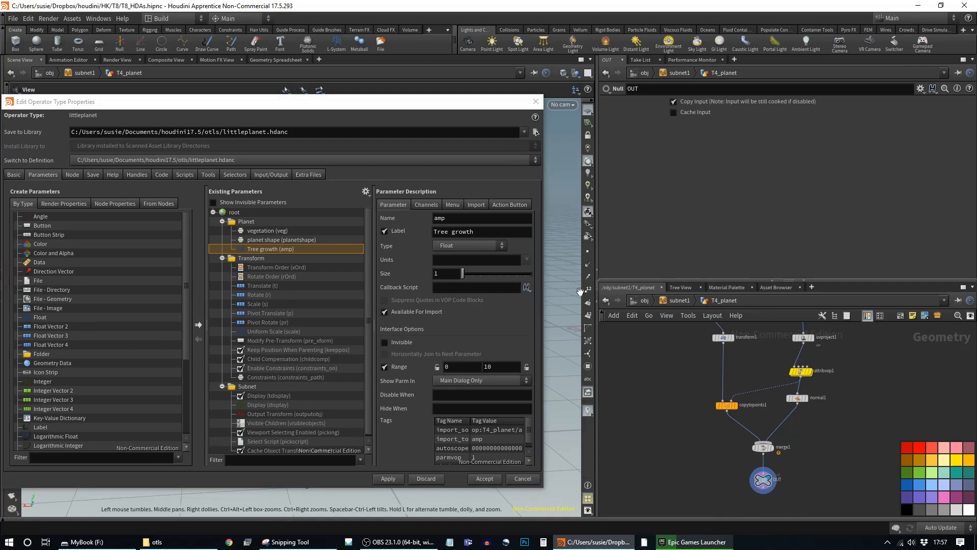
{"action": "left_click", "coordinate": [634, 301]}
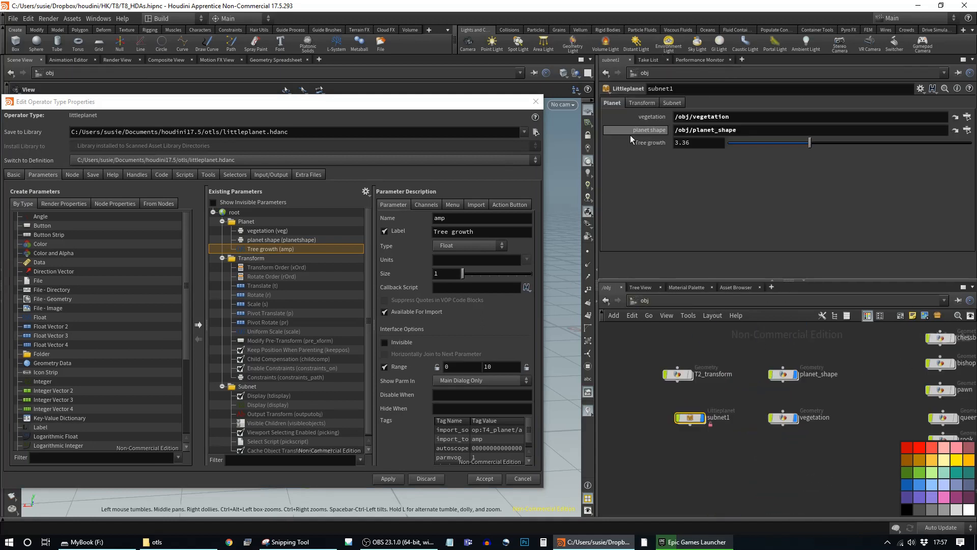
{"action": "left_click_drag", "start_coordinate": [503, 102], "coordinate": [511, 110]}
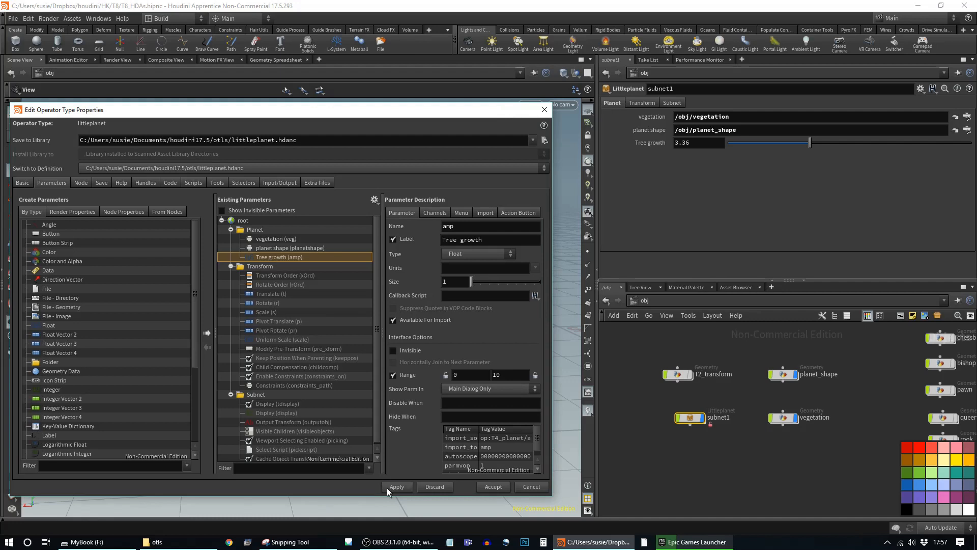
{"action": "left_click", "coordinate": [493, 486]}
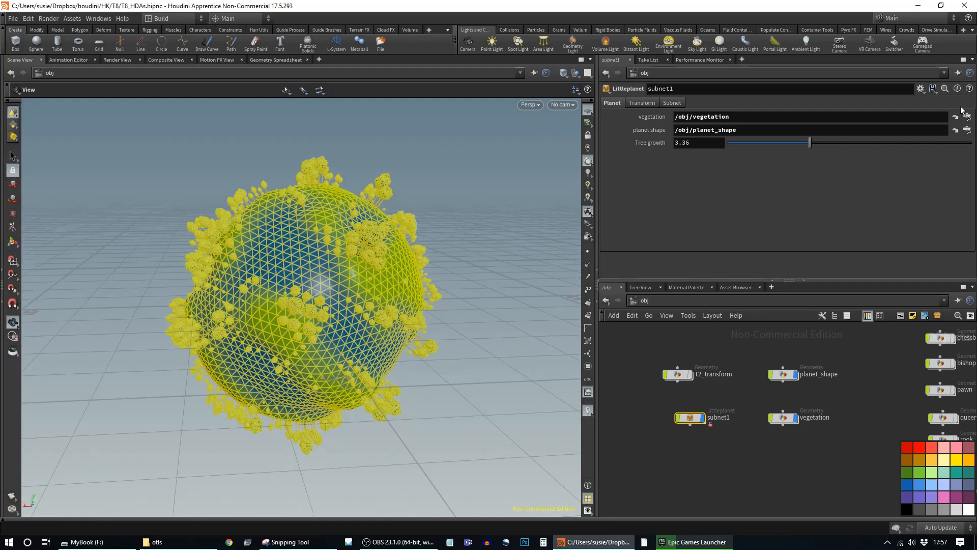
{"action": "left_click_drag", "start_coordinate": [809, 148], "coordinate": [784, 145]}
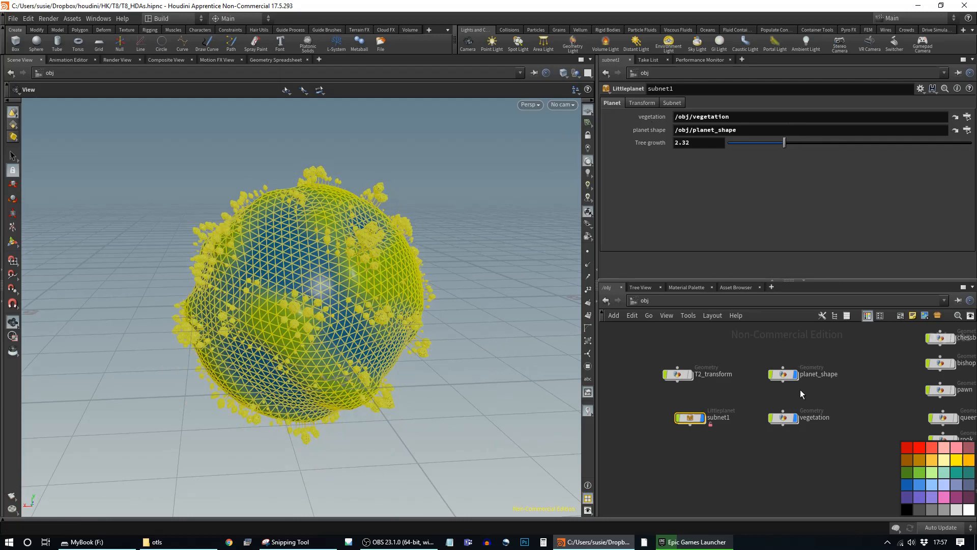
{"action": "left_click", "coordinate": [823, 444]}
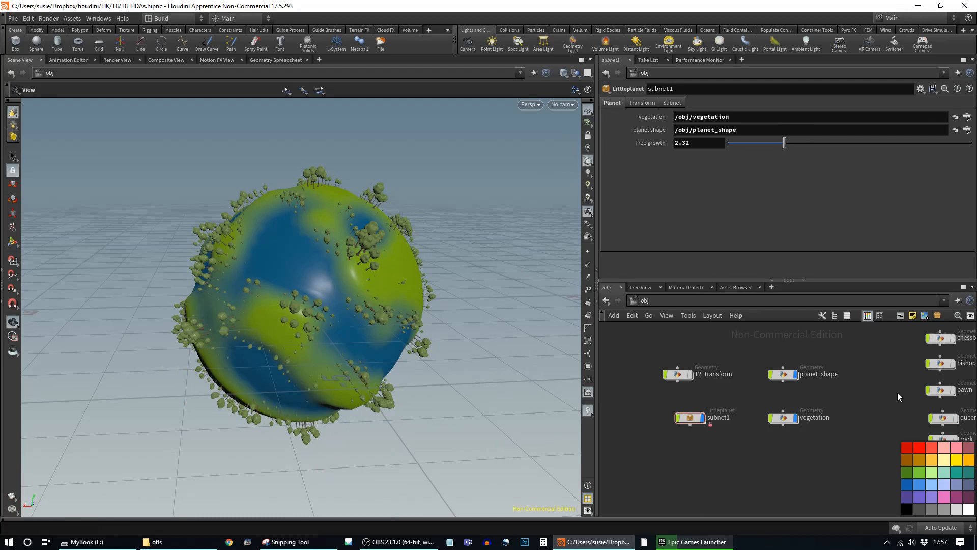
- Add a Geometry object below vegetation at the object level and enter its network
{"action": "key", "text": "Tab"}
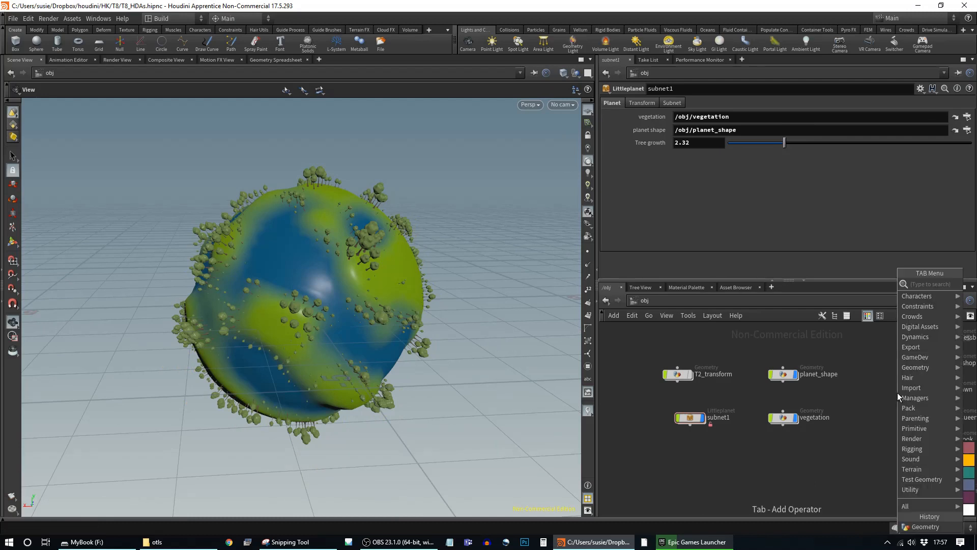
{"action": "type", "text": "geo"}
{"action": "key", "text": "Return"}
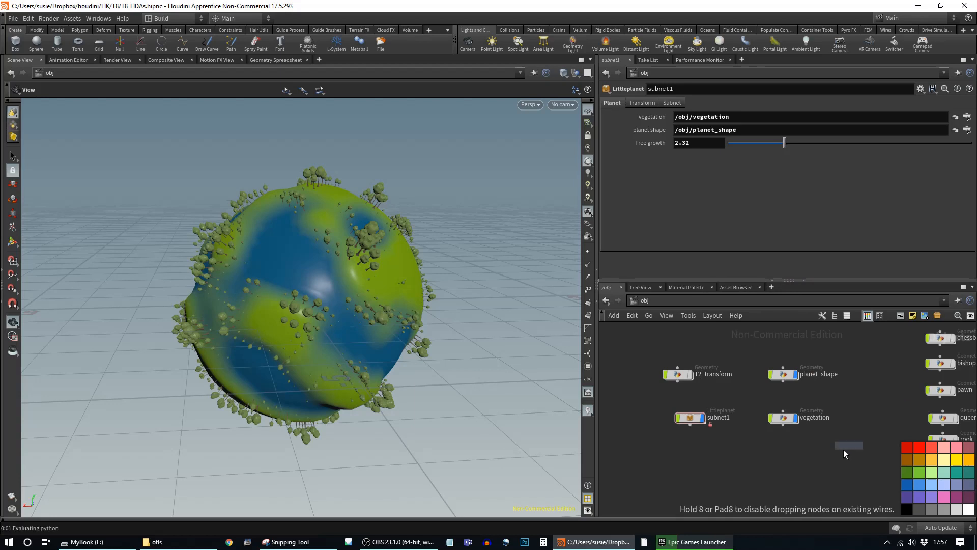
{"action": "left_click", "coordinate": [785, 453]}
{"action": "double_click", "coordinate": [786, 455]}
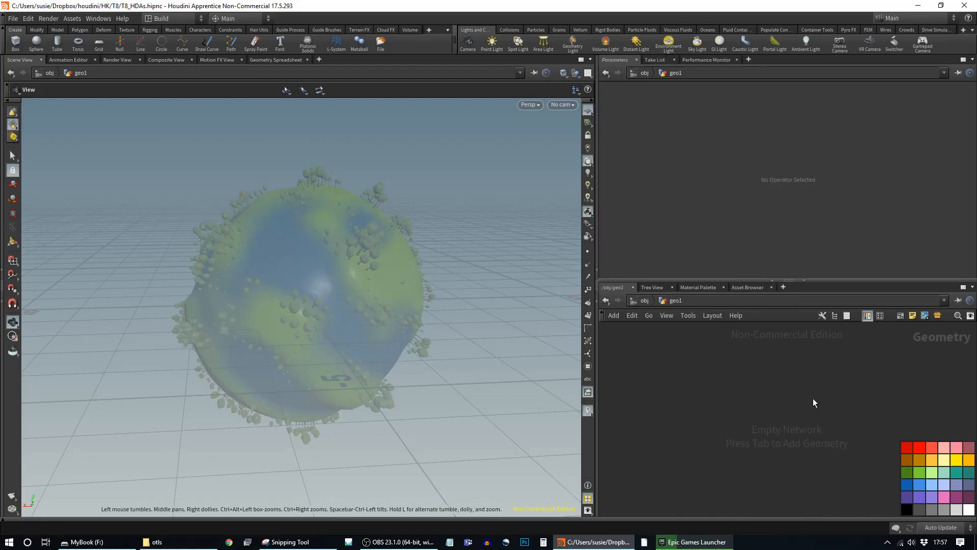
- Add a Platonic Solids tetrahedron inside geo1 and set its radius to 4.55
{"action": "key", "text": "Tab"}
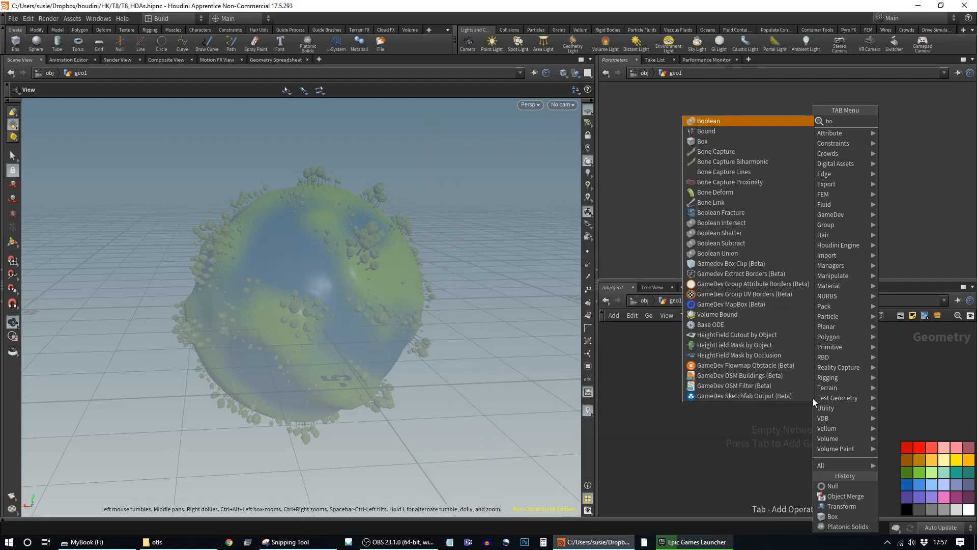
{"action": "key", "text": "BackSpace"}
{"action": "key", "text": "BackSpace"}
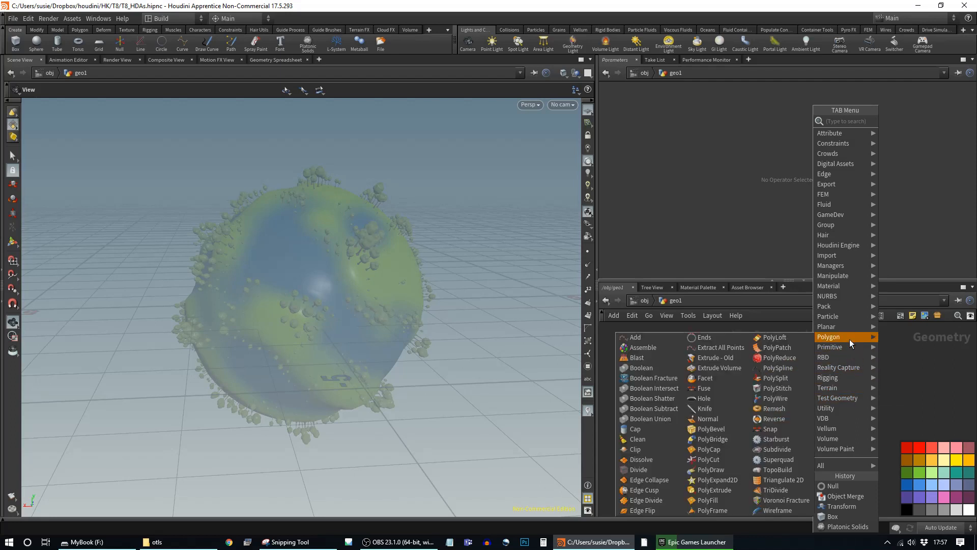
{"action": "mouse_move", "coordinate": [848, 347]}
{"action": "left_click", "coordinate": [784, 369]}
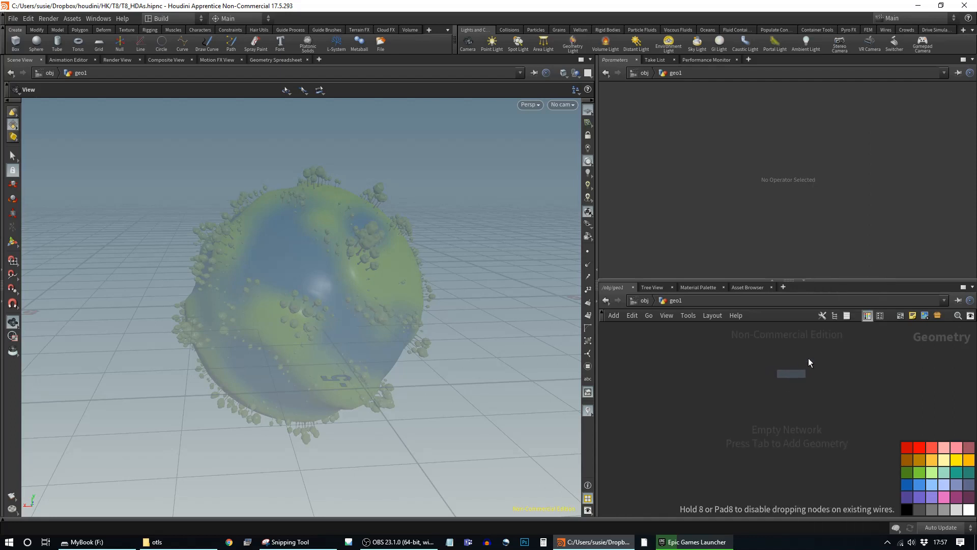
{"action": "left_click", "coordinate": [797, 388]}
{"action": "left_click_drag", "start_coordinate": [798, 384], "coordinate": [751, 399]}
{"action": "left_click_drag", "start_coordinate": [765, 122], "coordinate": [820, 124]}
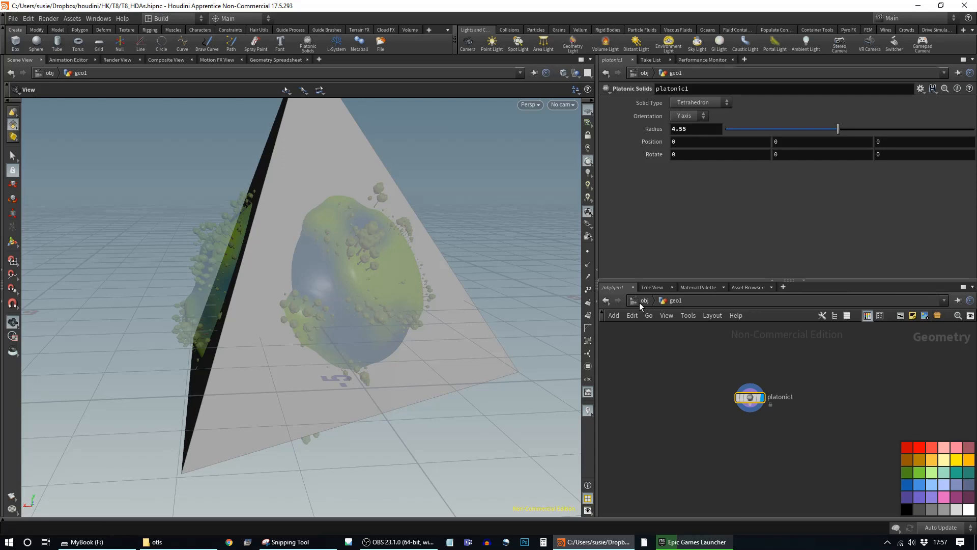
{"action": "left_click_drag", "start_coordinate": [751, 400], "coordinate": [741, 375]}
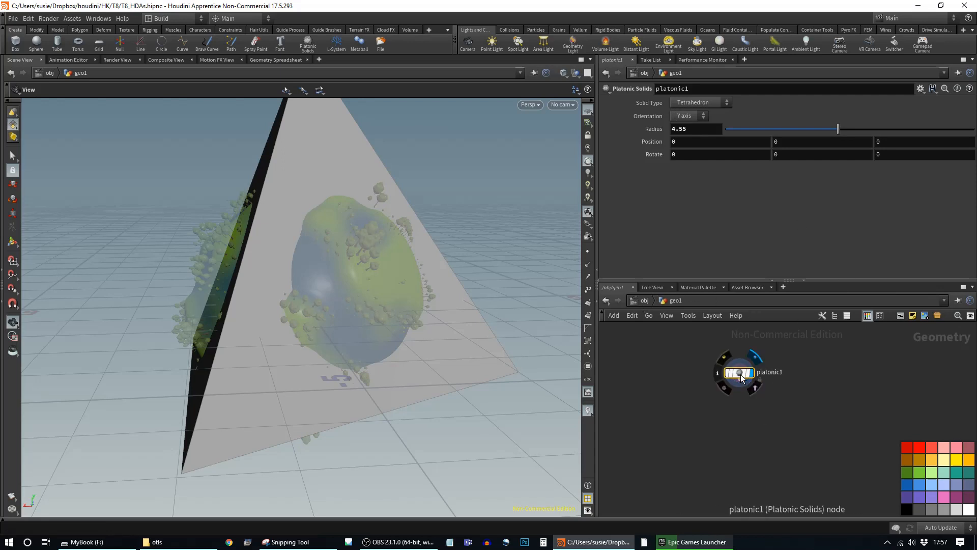
- Connect a Remesh node below platonic1, set its Target Edge Length to 0.74 and display the remeshed tetrahedron
{"action": "key", "text": "Tab"}
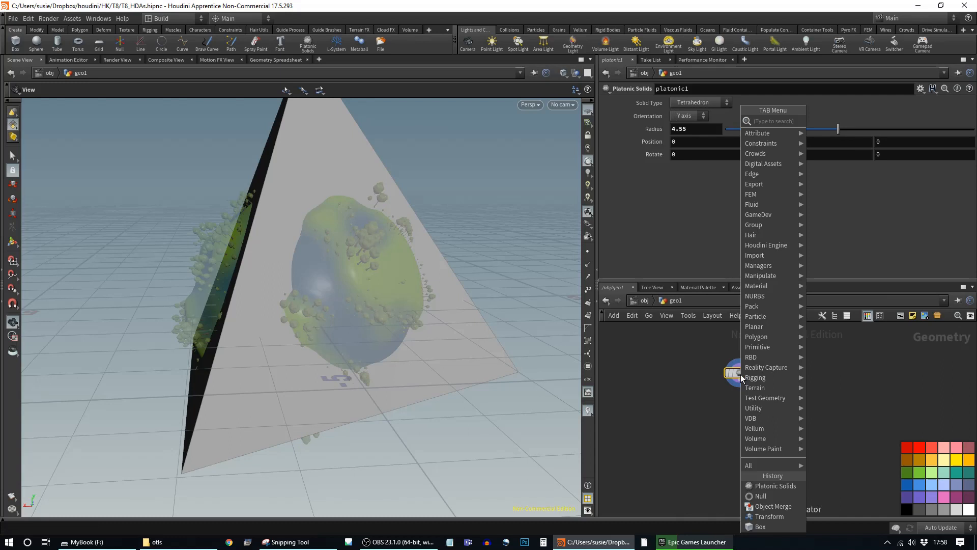
{"action": "type", "text": "remes"}
{"action": "key", "text": "Return"}
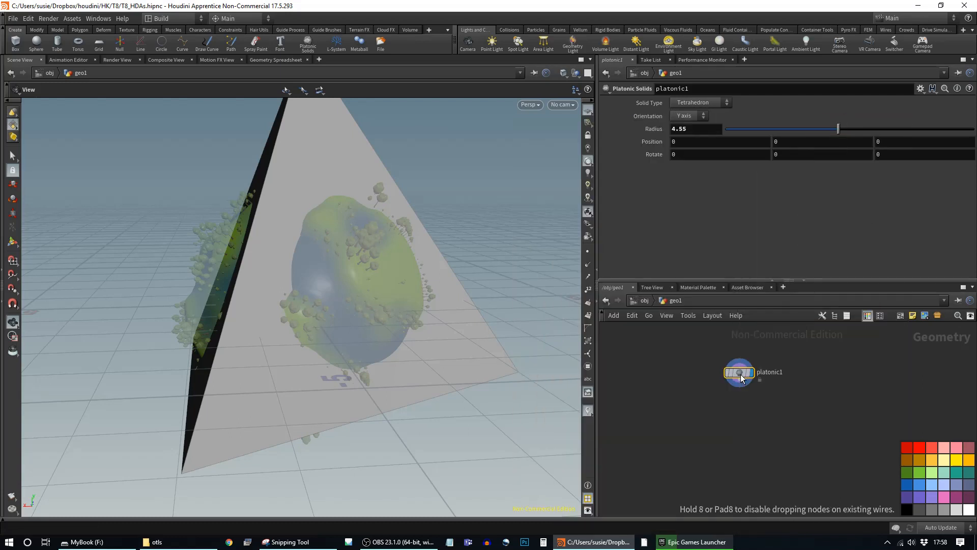
{"action": "left_click", "coordinate": [740, 411]}
{"action": "left_click_drag", "start_coordinate": [737, 386], "coordinate": [733, 406]}
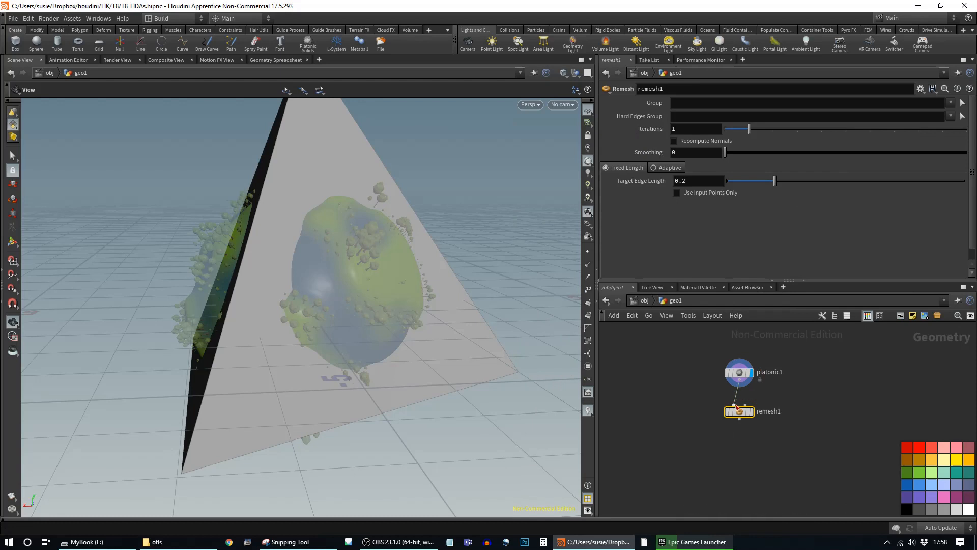
{"action": "left_click_drag", "start_coordinate": [801, 182], "coordinate": [902, 180]}
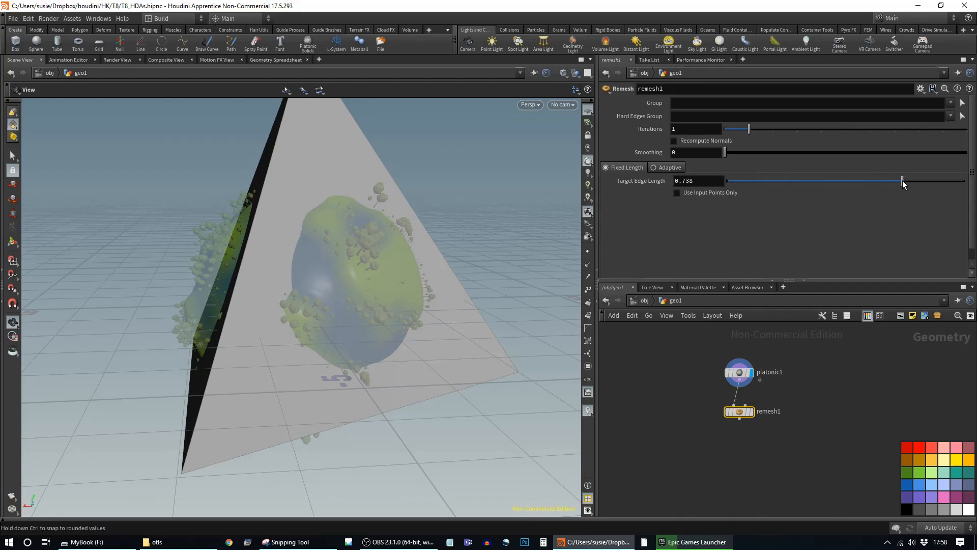
{"action": "left_click", "coordinate": [754, 411]}
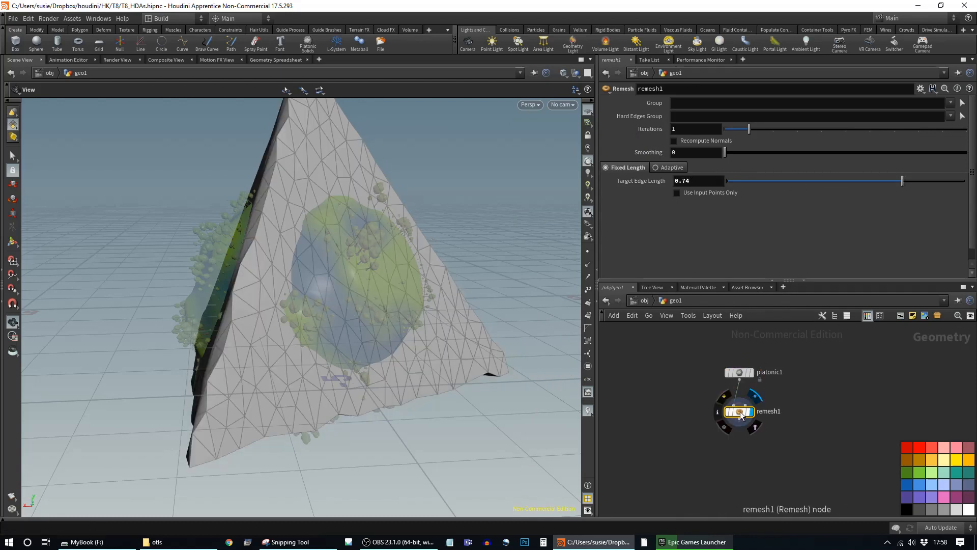
{"action": "left_click_drag", "start_coordinate": [265, 292], "coordinate": [414, 271]}
{"action": "key", "text": "h"}
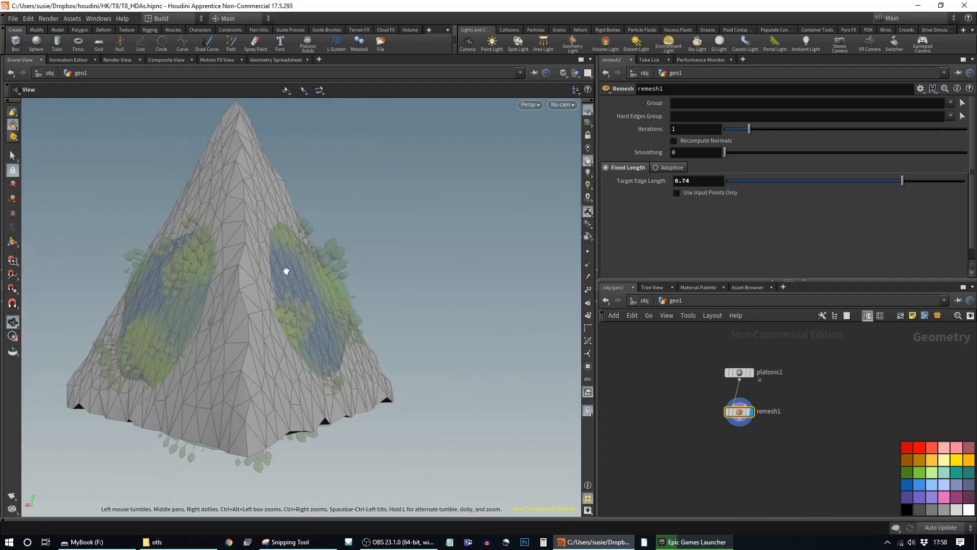
- Return to the object level and set subnet1's planet shape to /obj/geo1 to test the asset with the tetrahedron
{"action": "left_click", "coordinate": [640, 300]}
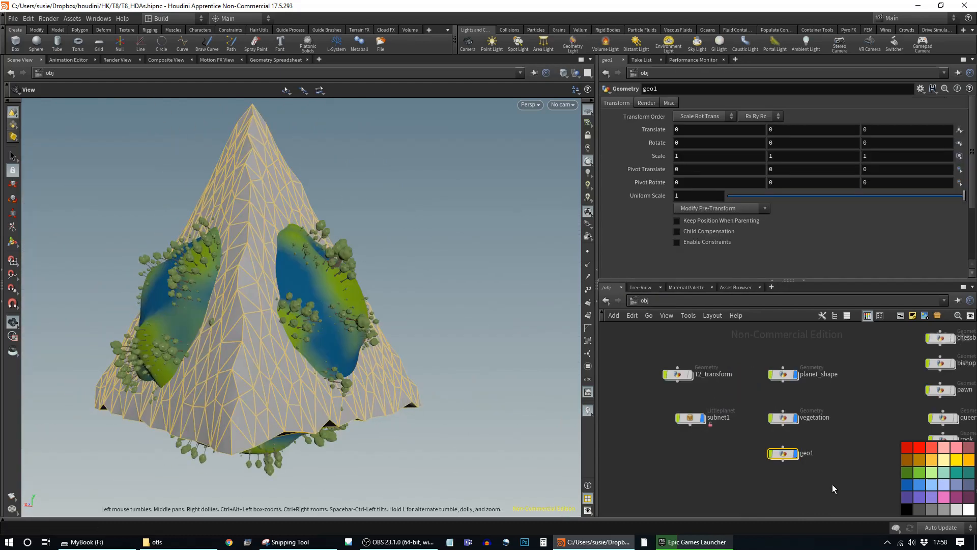
{"action": "left_click_drag", "start_coordinate": [704, 425], "coordinate": [683, 416]}
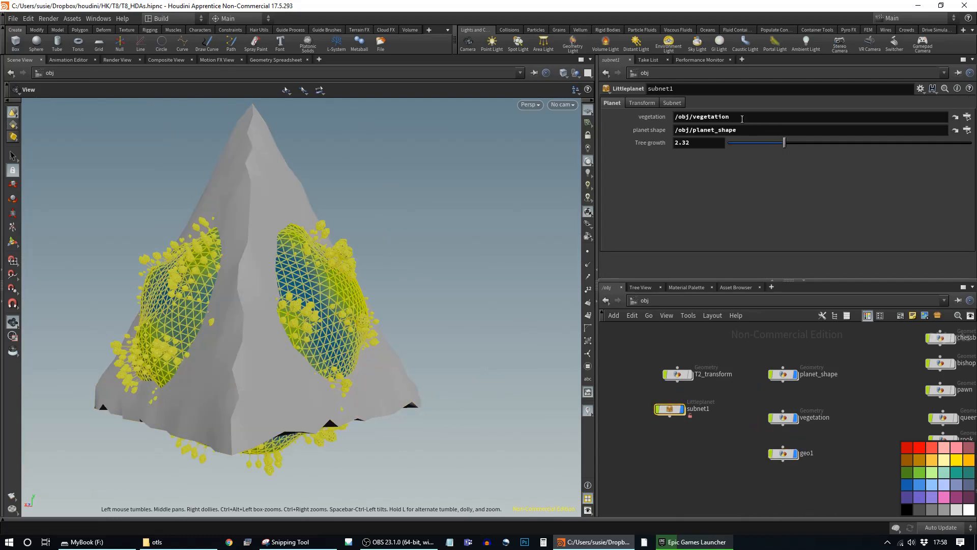
{"action": "left_click", "coordinate": [967, 130]}
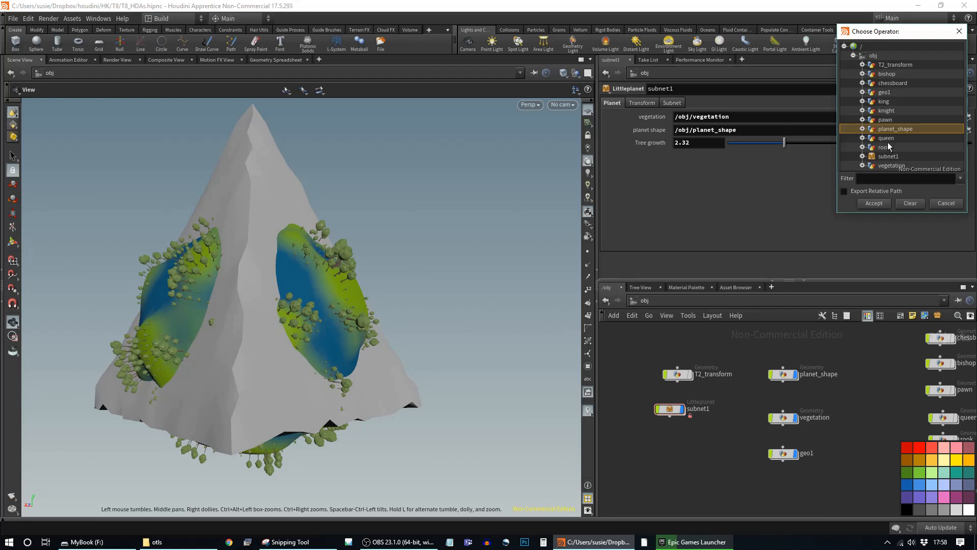
{"action": "left_click", "coordinate": [885, 93]}
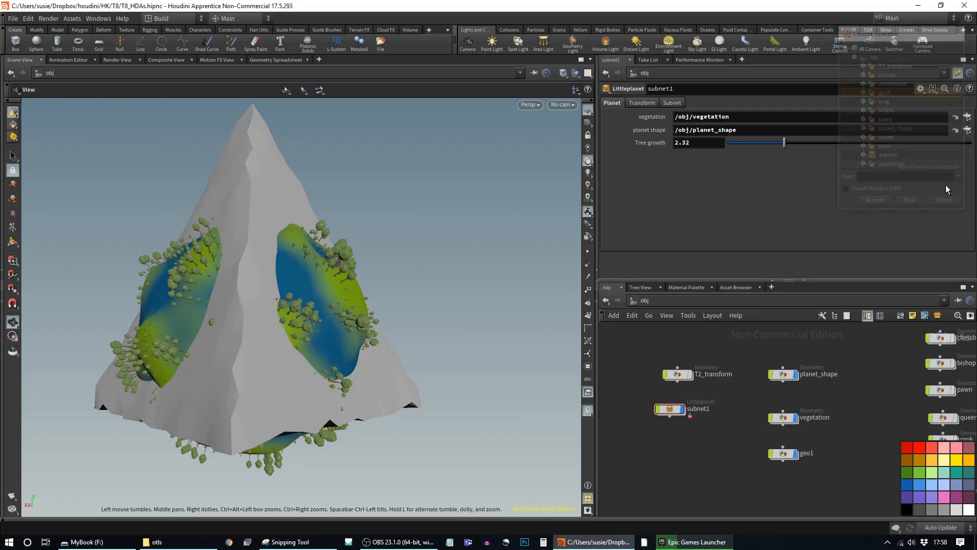
{"action": "left_click", "coordinate": [874, 203]}
{"action": "scroll", "coordinate": [383, 241], "scroll_direction": "down", "scroll_amount": 10}
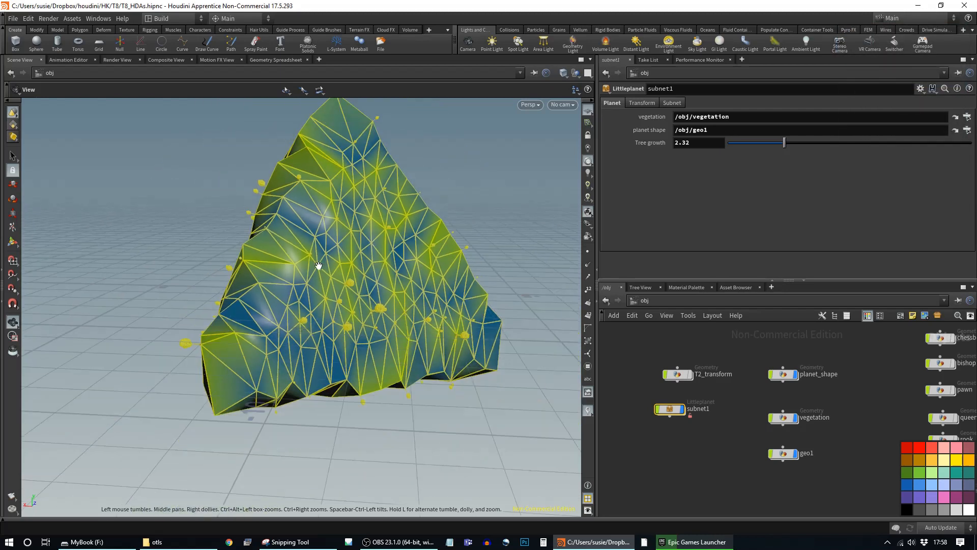
{"action": "left_click_drag", "start_coordinate": [308, 356], "coordinate": [460, 321]}
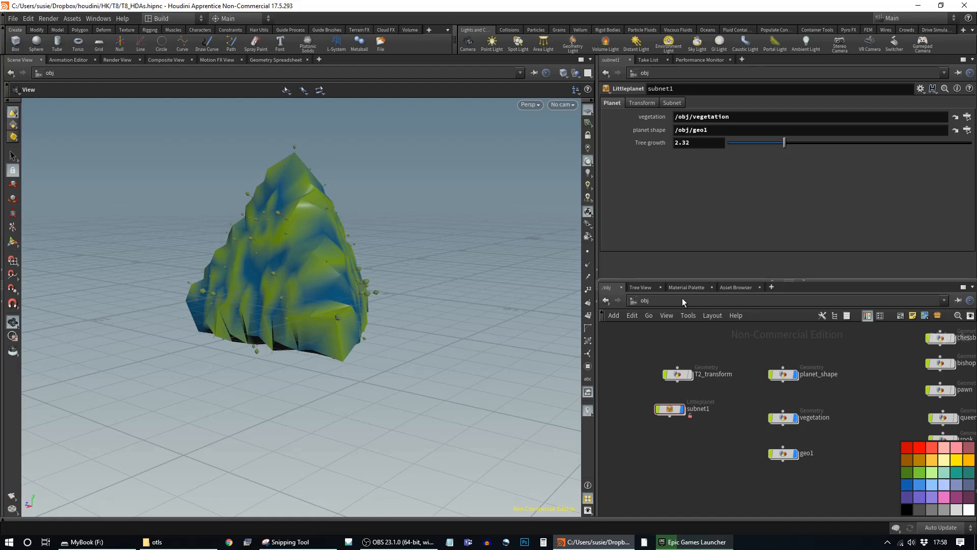
{"action": "left_click_drag", "start_coordinate": [375, 332], "coordinate": [390, 388]}
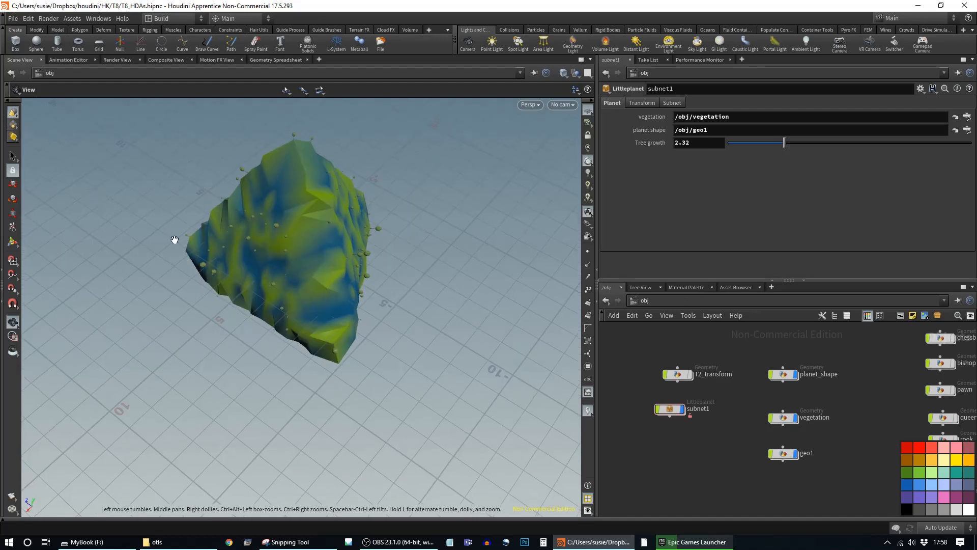
- Undo subnet1's planet shape change and hide geo1 so the spherical planet can be viewed alone
{"action": "key", "text": "ctrl+z"}
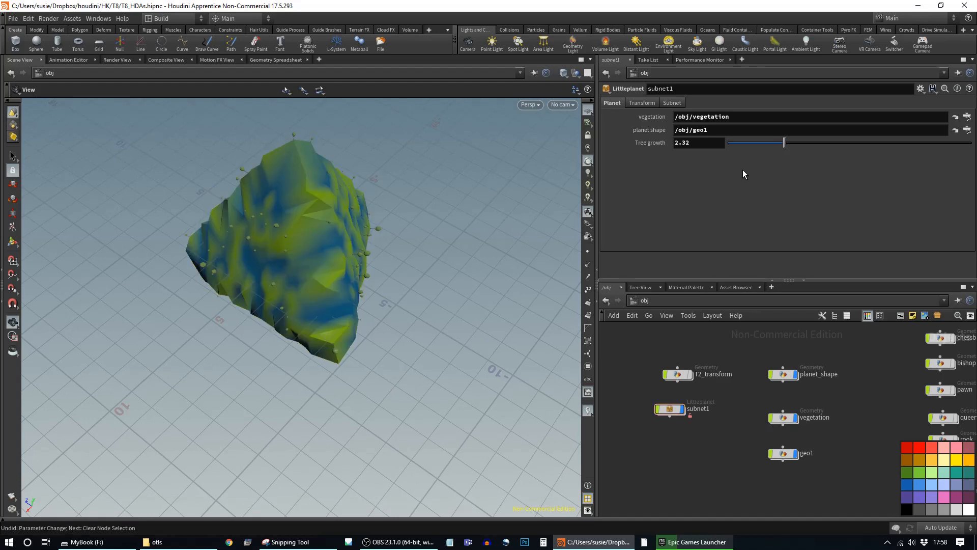
{"action": "key", "text": "ctrl+z"}
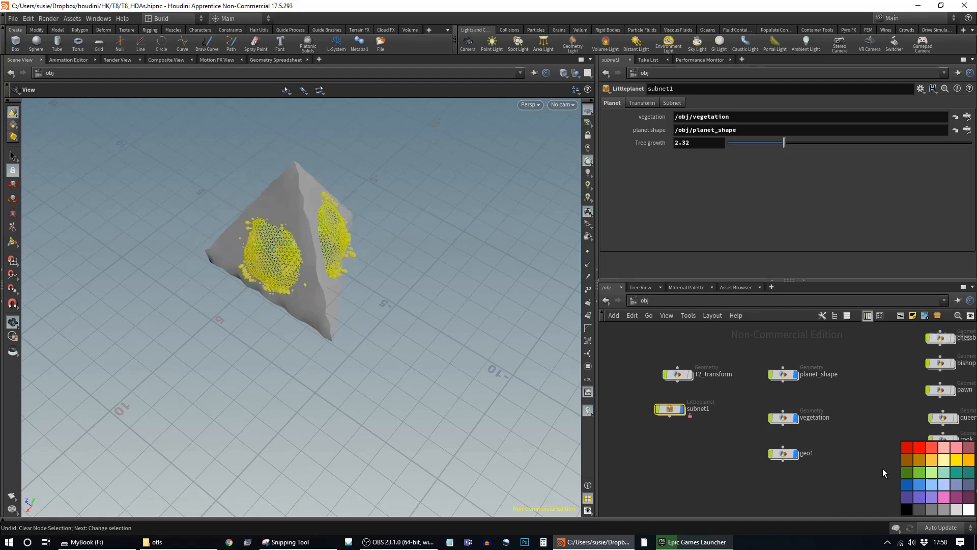
{"action": "left_click", "coordinate": [795, 454]}
{"action": "left_click_drag", "start_coordinate": [308, 318], "coordinate": [367, 280]}
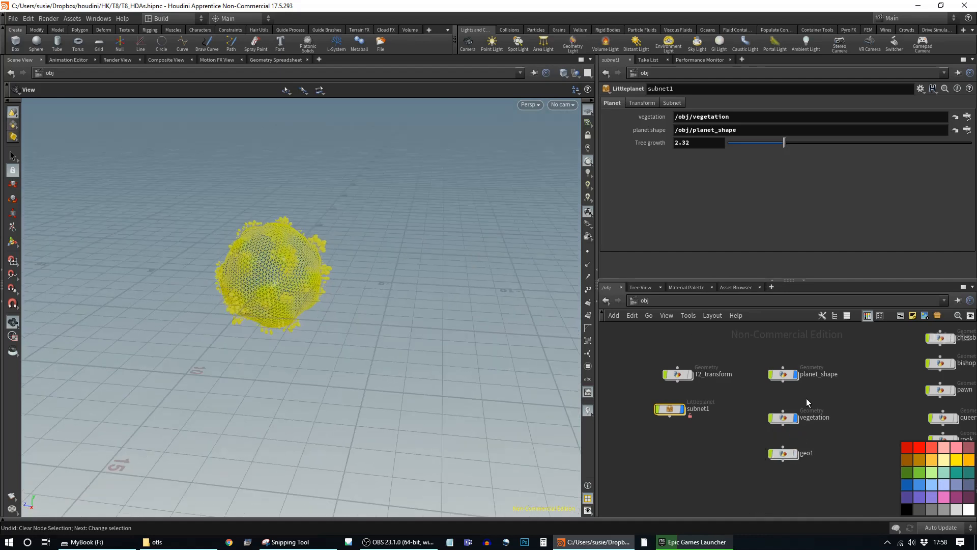
{"action": "mouse_move", "coordinate": [316, 332]}
{"action": "left_mouse_down"}
{"action": "mouse_move", "coordinate": [471, 307]}
{"action": "mouse_move", "coordinate": [361, 360]}
{"action": "left_mouse_up"}
{"action": "middle_click_drag", "start_coordinate": [361, 361], "coordinate": [432, 338]}
{"action": "right_click_drag", "start_coordinate": [372, 349], "coordinate": [568, 375]}
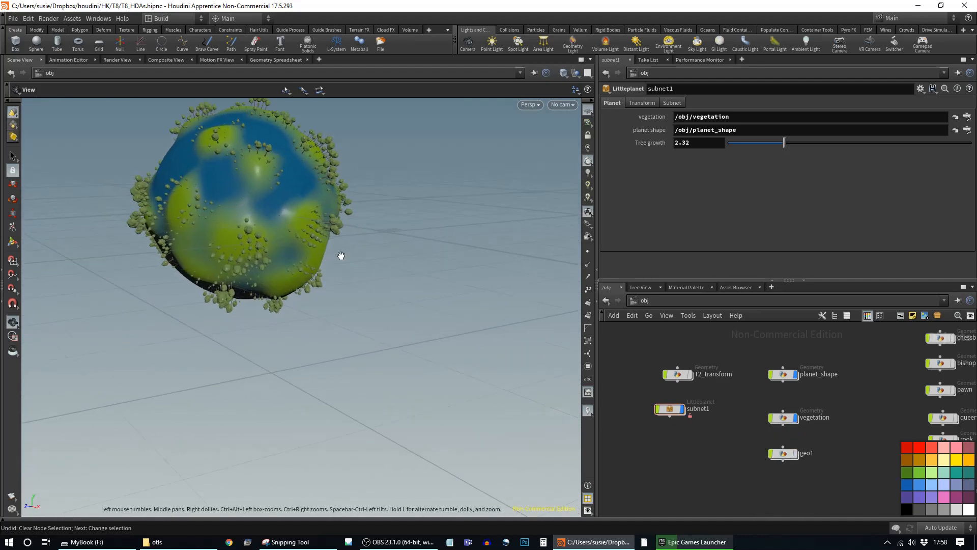
{"action": "middle_click_drag", "start_coordinate": [338, 255], "coordinate": [417, 361]}
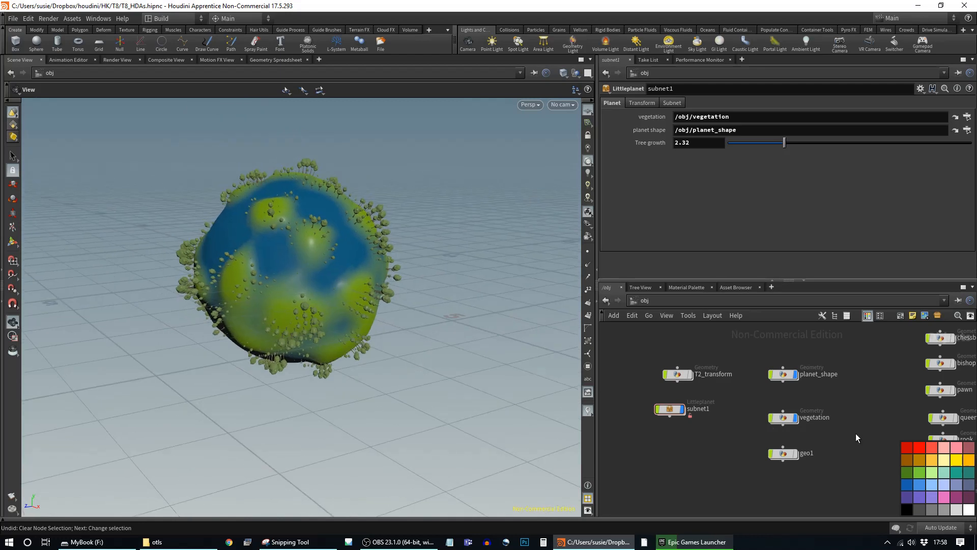
- Hide subnet1, planet_shape and vegetation, and display the chessboard object instead
{"action": "middle_click_drag", "start_coordinate": [856, 433], "coordinate": [619, 435]}
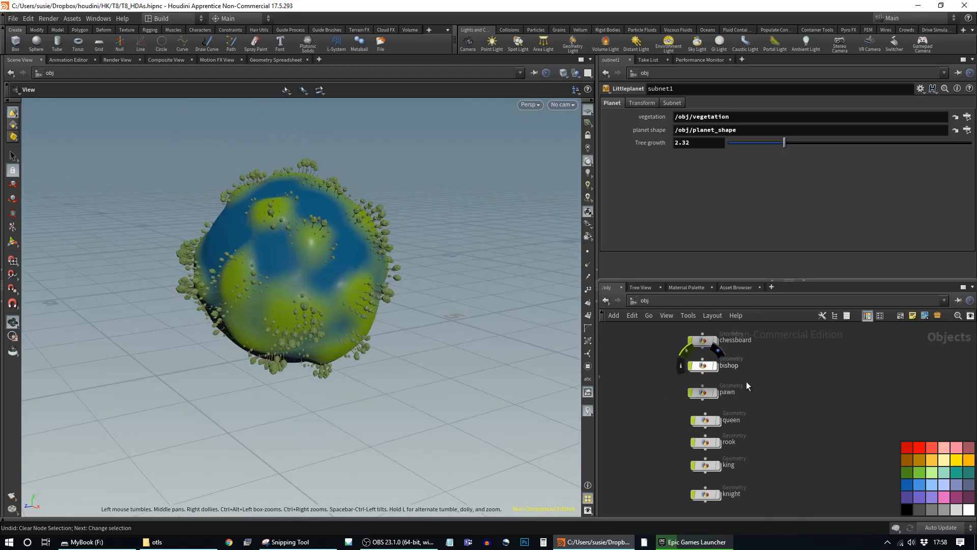
{"action": "left_click_drag", "start_coordinate": [820, 280], "coordinate": [818, 224]}
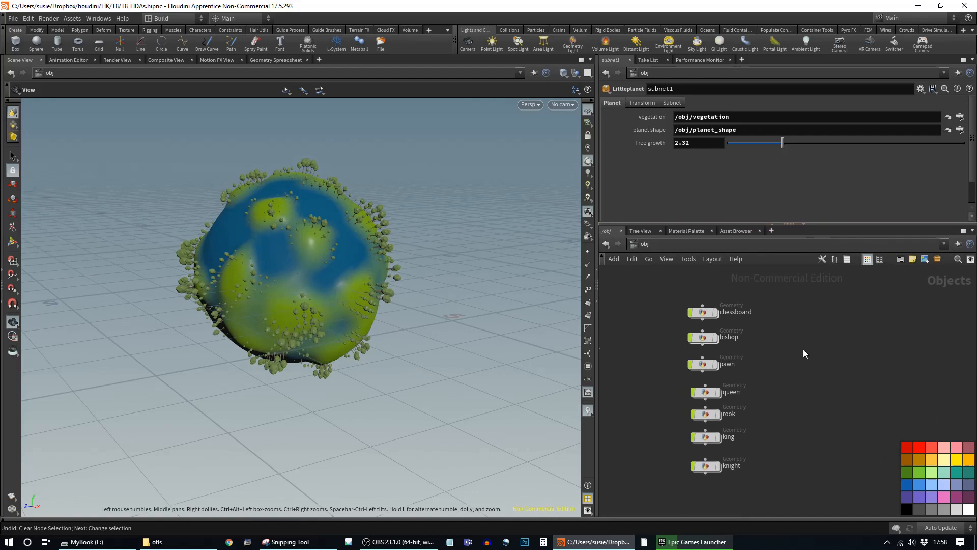
{"action": "middle_click_drag", "start_coordinate": [804, 350], "coordinate": [858, 346]}
{"action": "scroll", "coordinate": [718, 308], "scroll_direction": "down", "scroll_amount": 2}
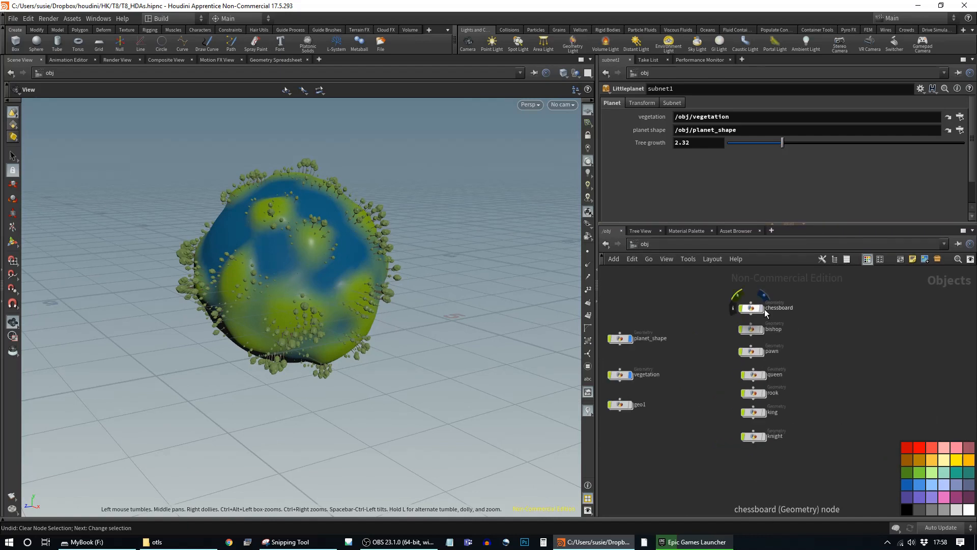
{"action": "middle_click_drag", "start_coordinate": [673, 402], "coordinate": [780, 413]}
{"action": "scroll", "coordinate": [780, 414], "scroll_direction": "down", "scroll_amount": 1}
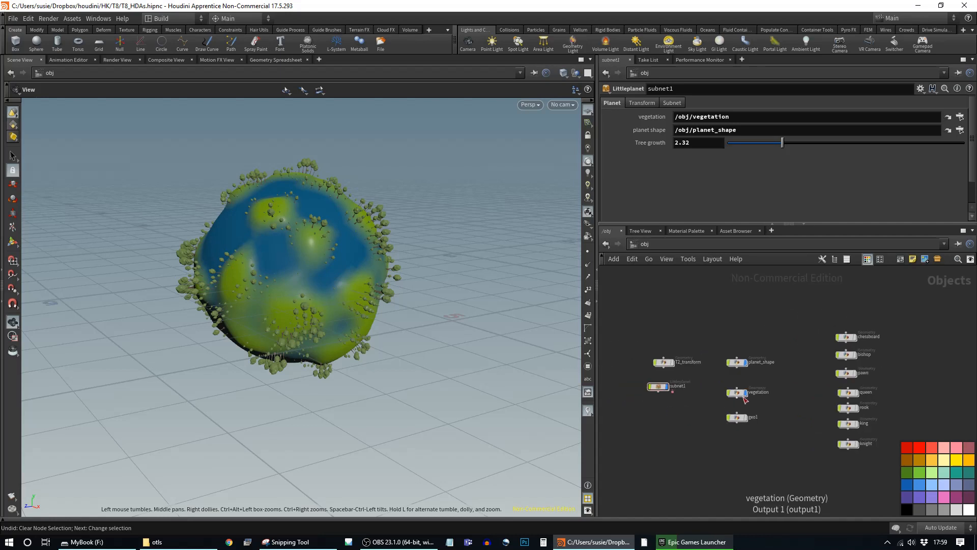
{"action": "left_click", "coordinate": [665, 387]}
{"action": "middle_click_drag", "start_coordinate": [807, 442], "coordinate": [706, 440]}
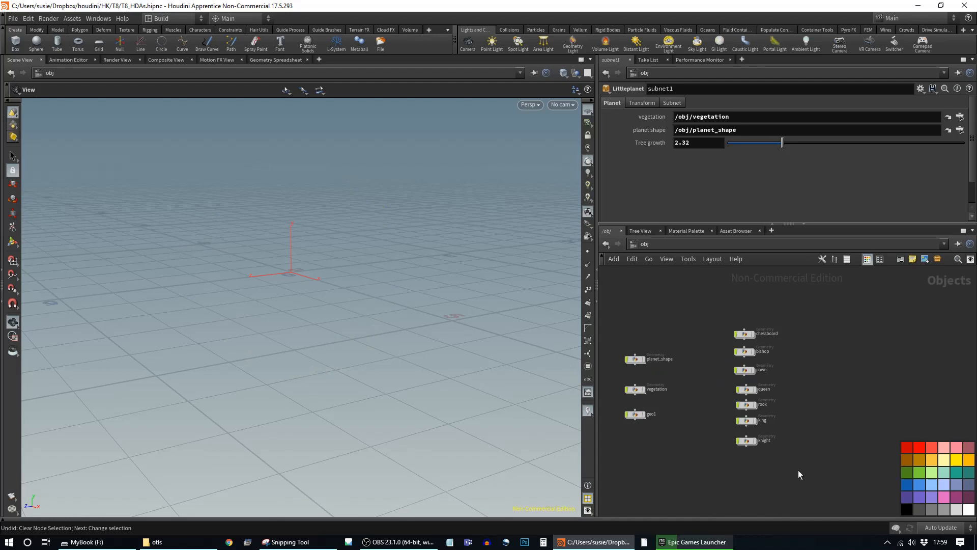
{"action": "left_click", "coordinate": [753, 334]}
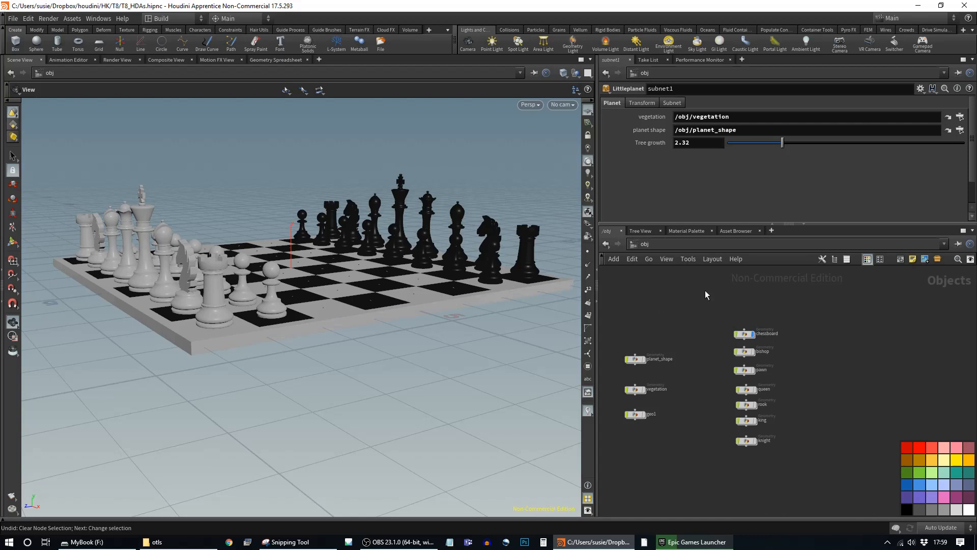
- Display the bishop object, frame it on the chessboard and enter its network
{"action": "left_click", "coordinate": [745, 351]}
{"action": "scroll", "coordinate": [741, 364], "scroll_direction": "up", "scroll_amount": 5}
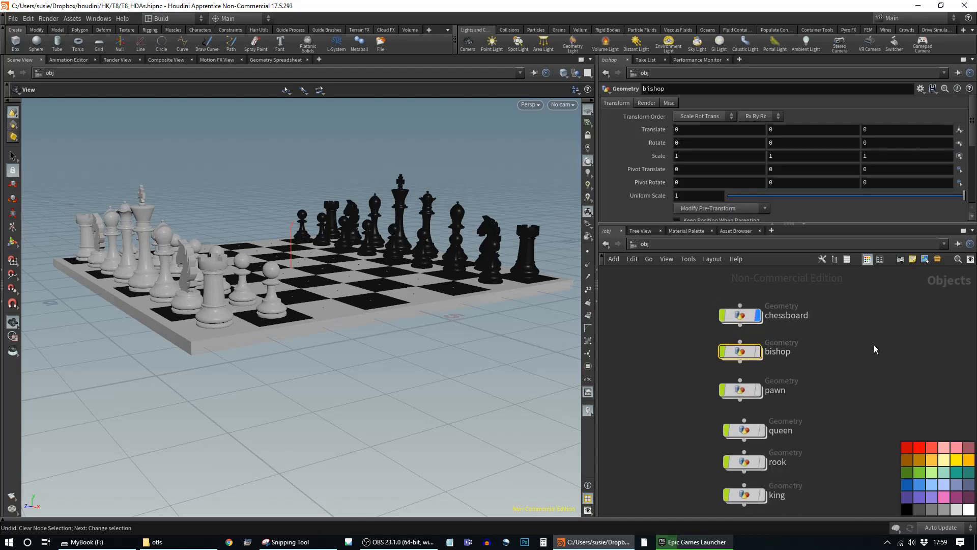
{"action": "mouse_move", "coordinate": [752, 359]}
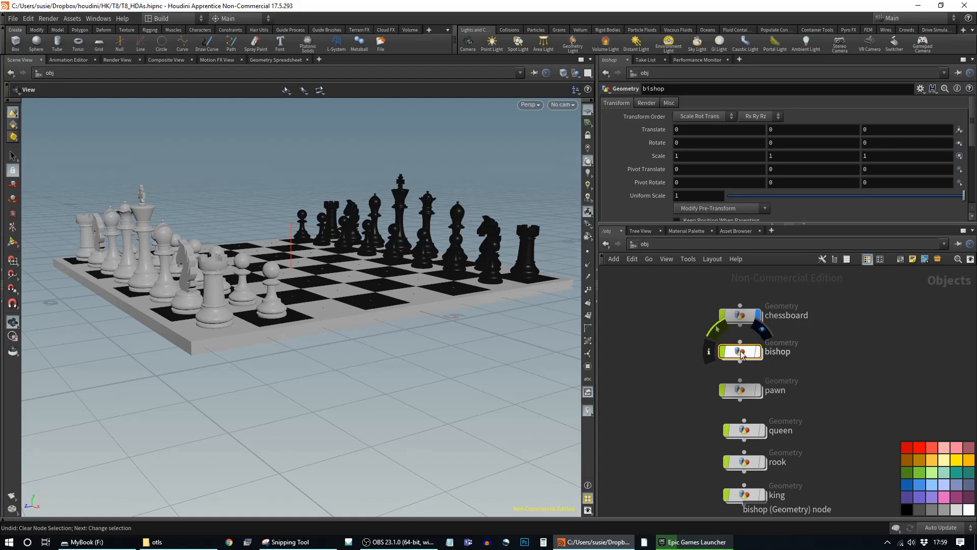
{"action": "double_click", "coordinate": [751, 354]}
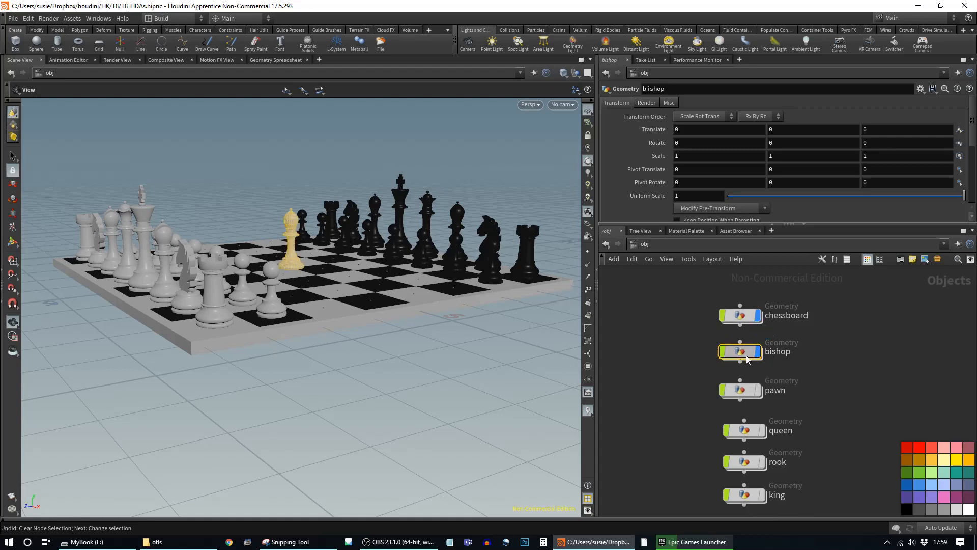
{"action": "key", "text": "f"}
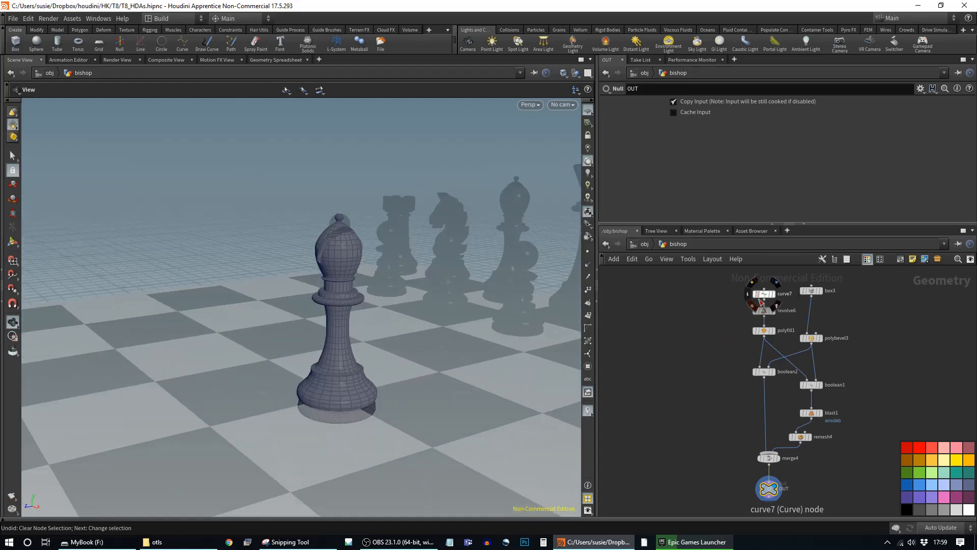
- Move curve7 and revolve6 clear of polyfill1 and display the curve and the revolve in turn
{"action": "left_click_drag", "start_coordinate": [774, 295], "coordinate": [742, 309]}
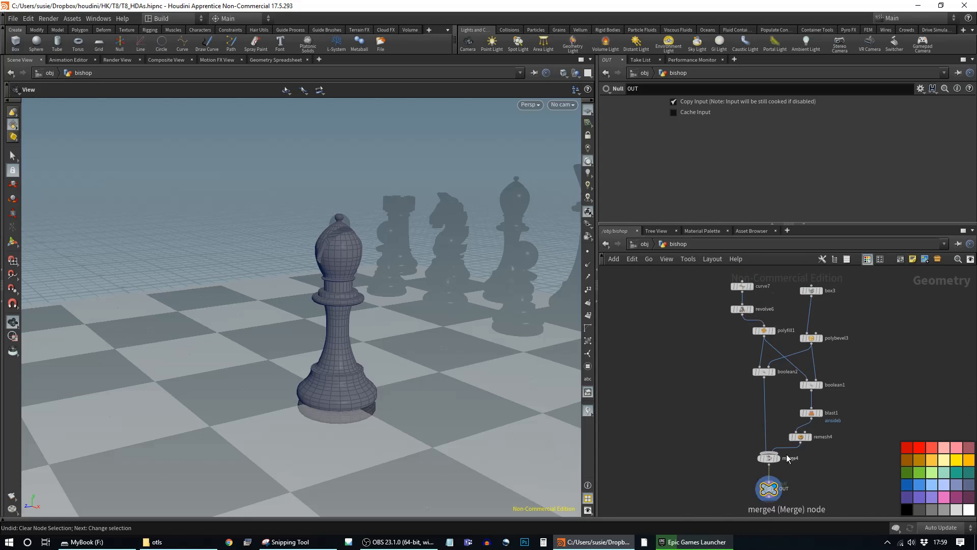
{"action": "left_click", "coordinate": [752, 286]}
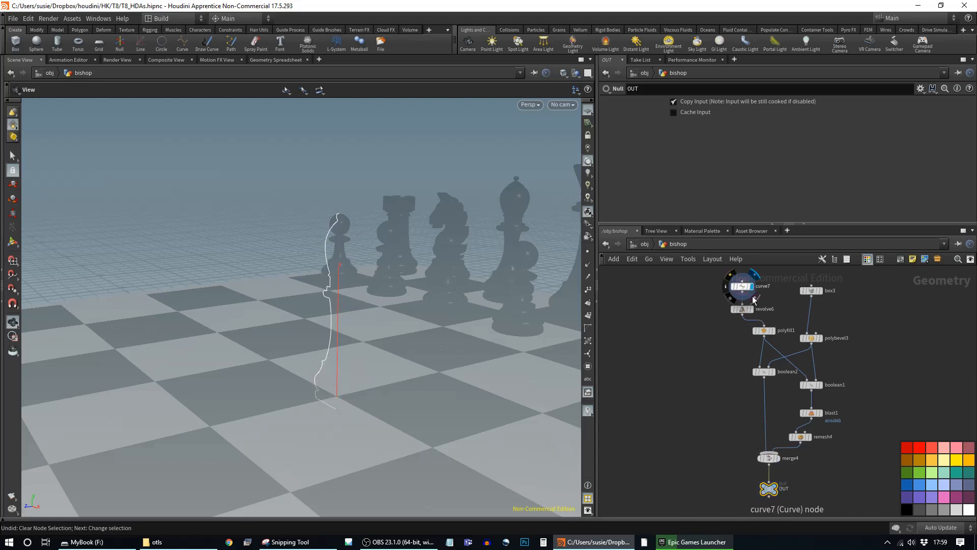
{"action": "left_click", "coordinate": [752, 309]}
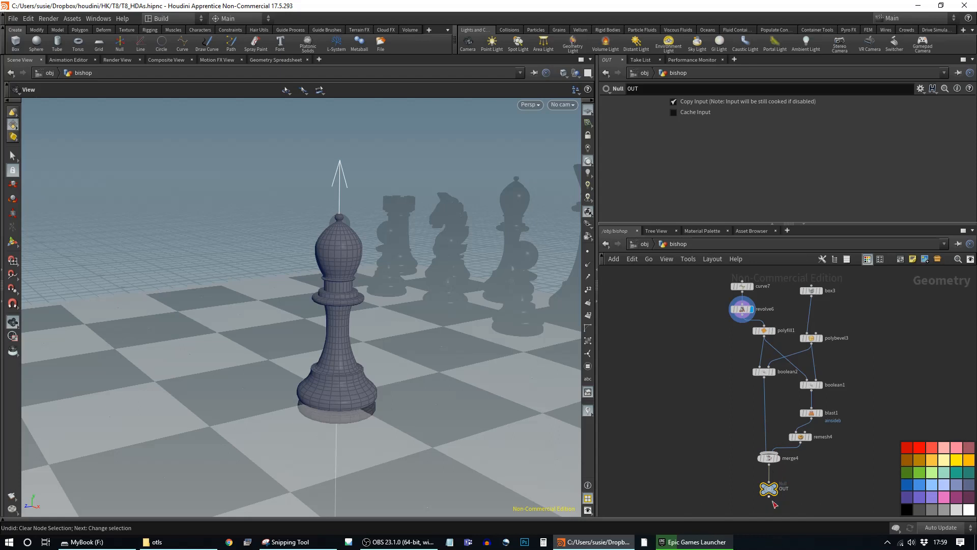
- Return to the object level and hide the bishop object
{"action": "left_click", "coordinate": [642, 244]}
{"action": "key", "text": "h"}
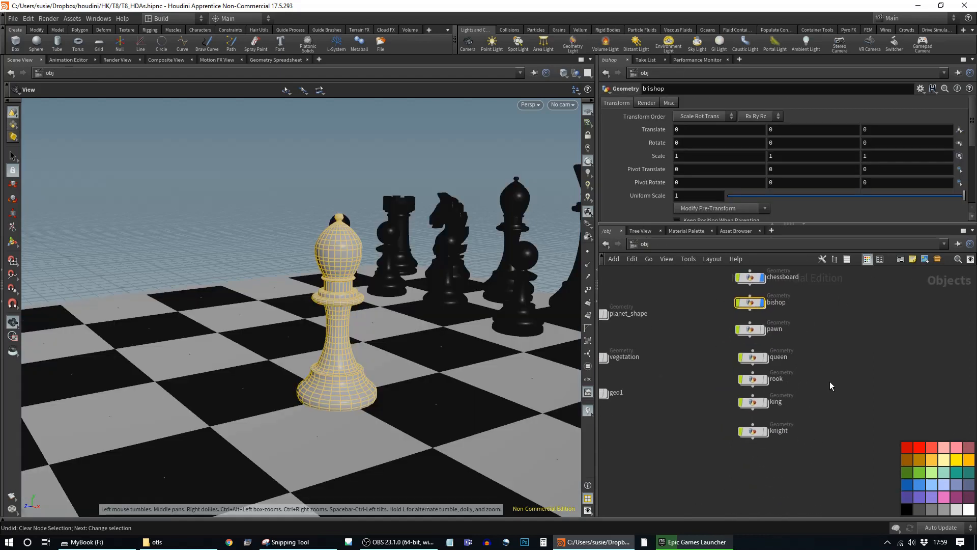
{"action": "left_click", "coordinate": [762, 303]}
- Collapse the chessboard and all six chess piece objects into a subnet and move it beside the planet objects
{"action": "middle_click_drag", "start_coordinate": [820, 336], "coordinate": [784, 407]}
{"action": "scroll", "coordinate": [811, 436], "scroll_direction": "down", "scroll_amount": 3}
{"action": "left_click_drag", "start_coordinate": [713, 302], "coordinate": [768, 447]}
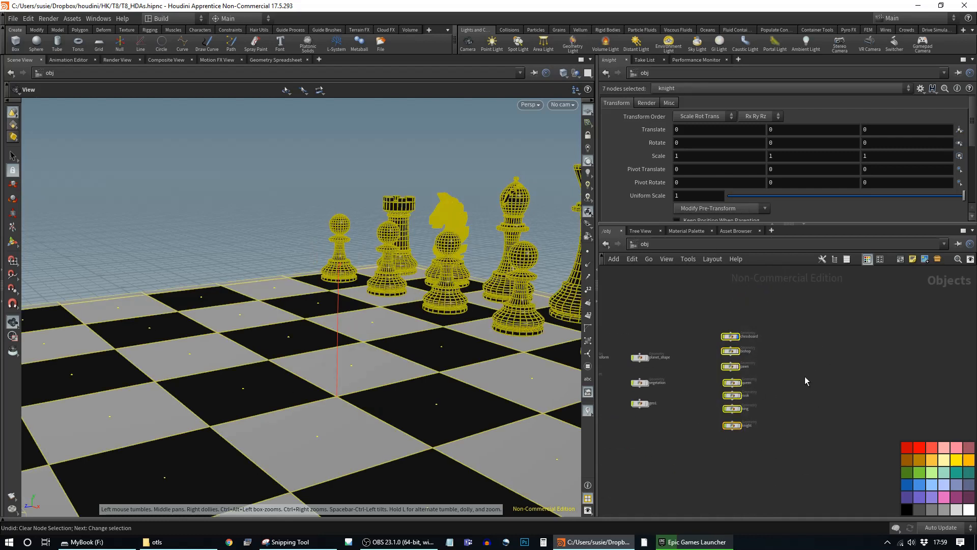
{"action": "scroll", "coordinate": [805, 376], "scroll_direction": "up", "scroll_amount": 1}
{"action": "key", "text": "shift+c"}
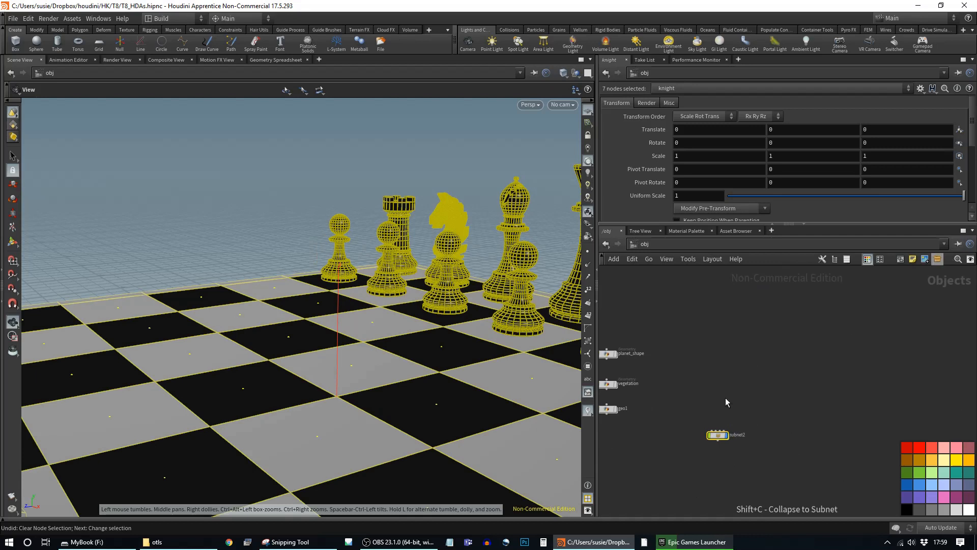
{"action": "left_click_drag", "start_coordinate": [719, 434], "coordinate": [750, 349]}
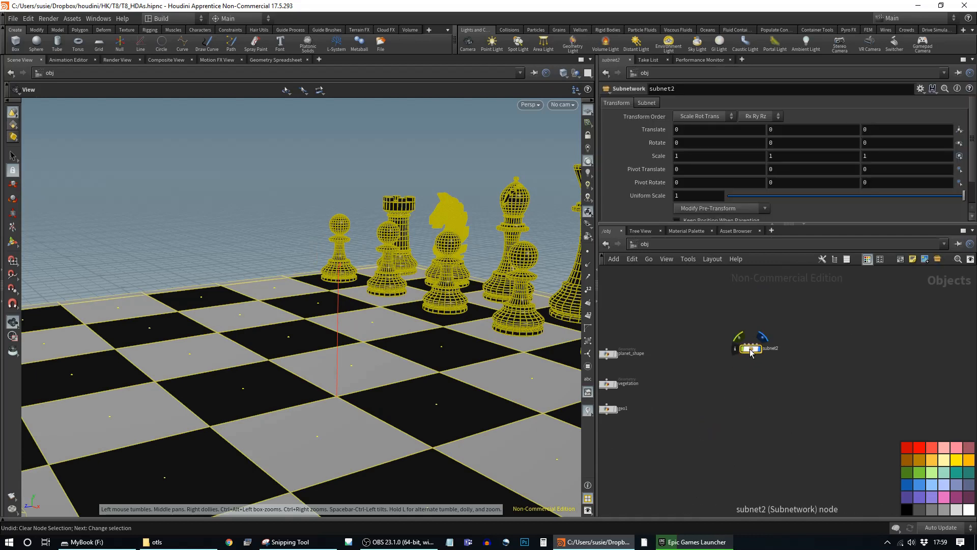
- Create a digital asset from subnet2 with the operator name tempchess and the label Tempchess
{"action": "right_click", "coordinate": [750, 349]}
{"action": "left_click", "coordinate": [811, 467]}
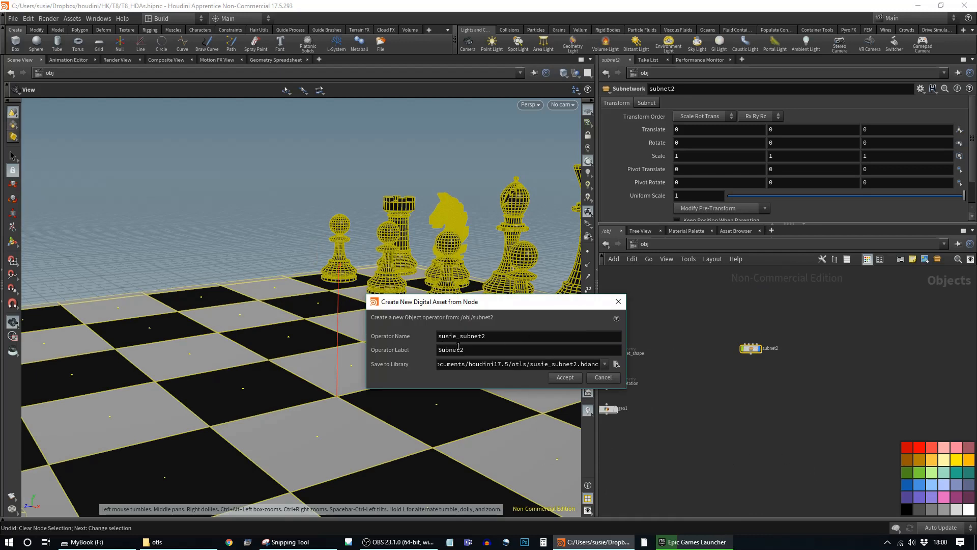
{"action": "left_click_drag", "start_coordinate": [501, 335], "coordinate": [400, 338]}
{"action": "type", "text": "t"}
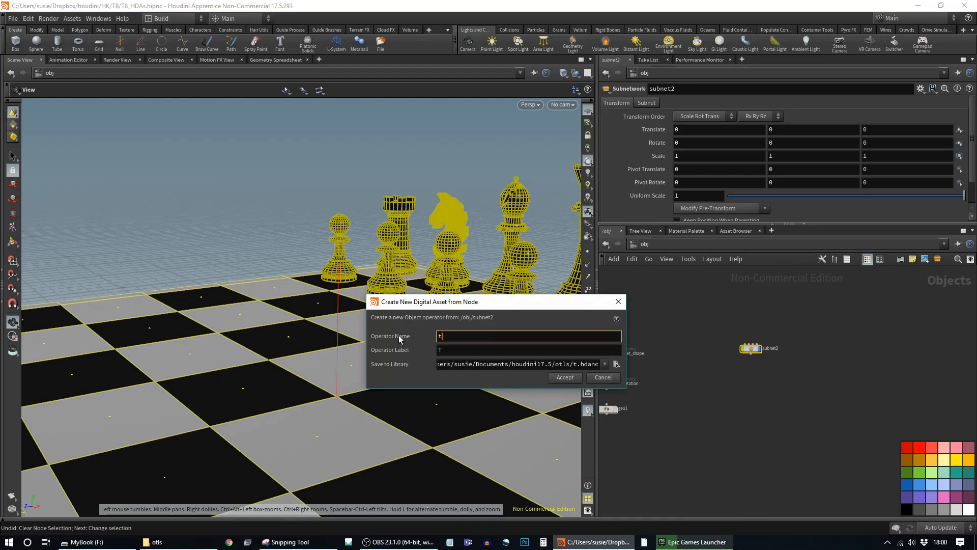
{"action": "type", "text": "emp"}
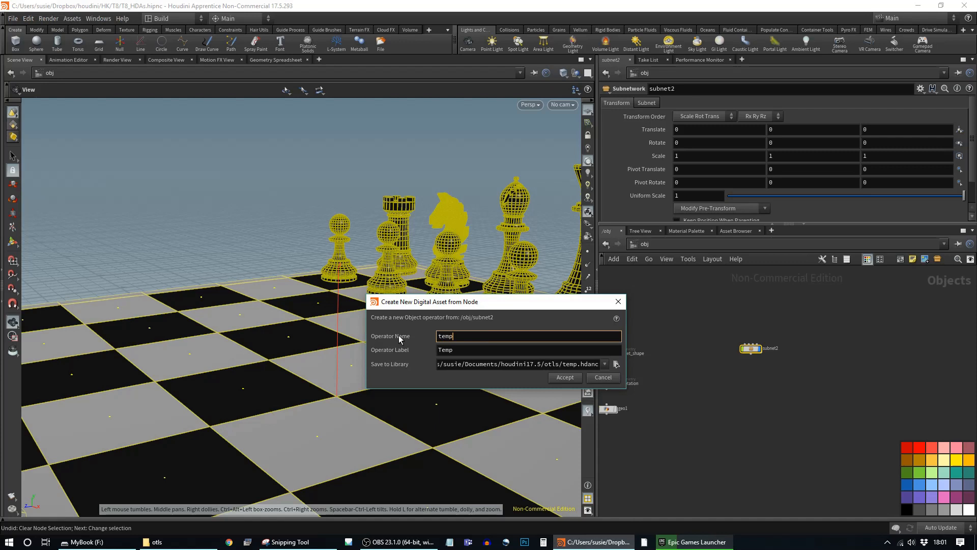
{"action": "type", "text": "chess"}
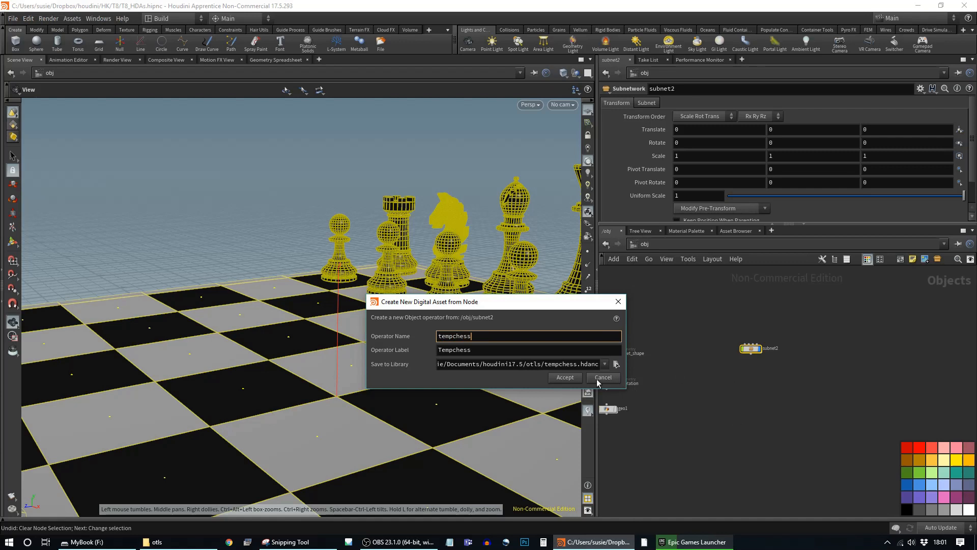
{"action": "left_click", "coordinate": [565, 378]}
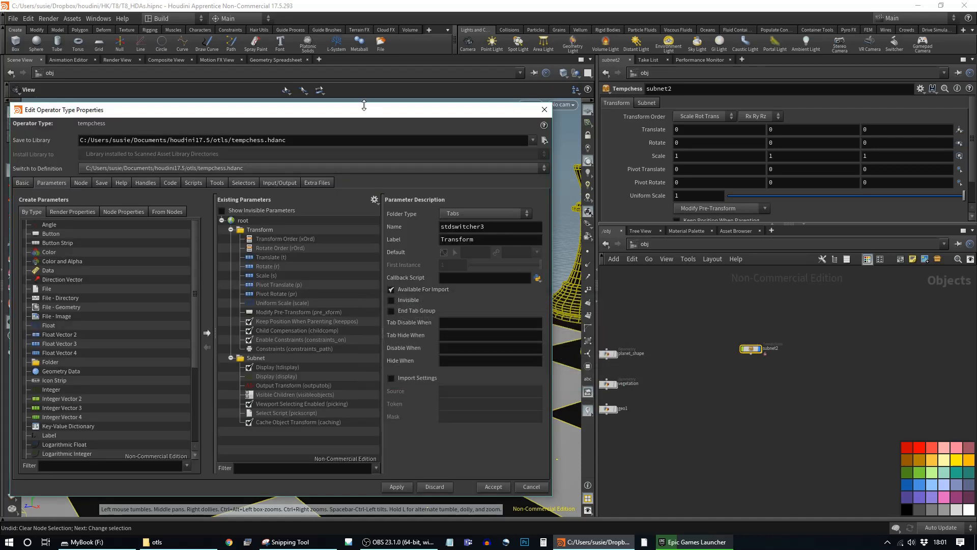
- Open the tempchess subnet, move the chessboard object apart from the piece objects, and enter the chessboard network
{"action": "left_click_drag", "start_coordinate": [363, 111], "coordinate": [386, 111]}
{"action": "double_click", "coordinate": [750, 349]}
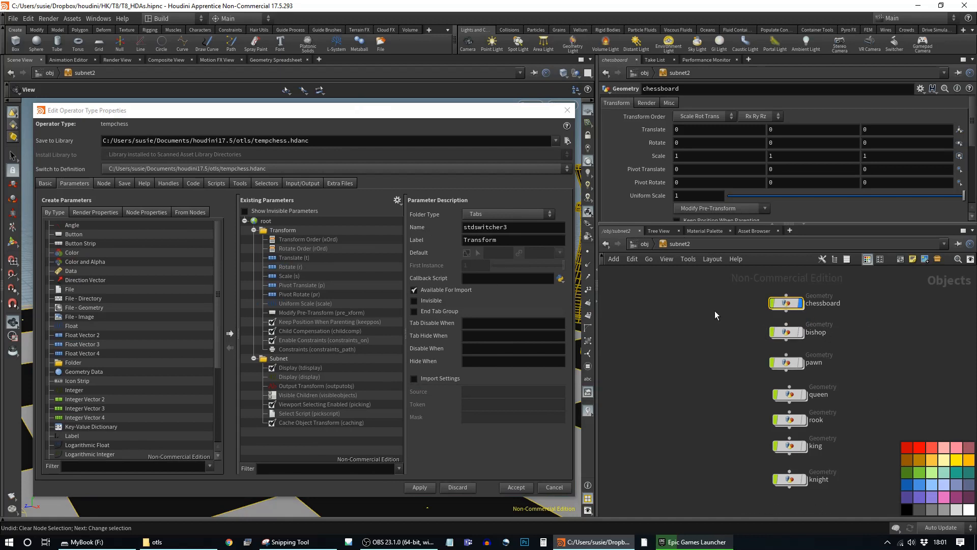
{"action": "middle_click_drag", "start_coordinate": [733, 350], "coordinate": [637, 352]}
{"action": "left_click_drag", "start_coordinate": [691, 306], "coordinate": [642, 297]}
{"action": "middle_click_drag", "start_coordinate": [819, 319], "coordinate": [950, 347]}
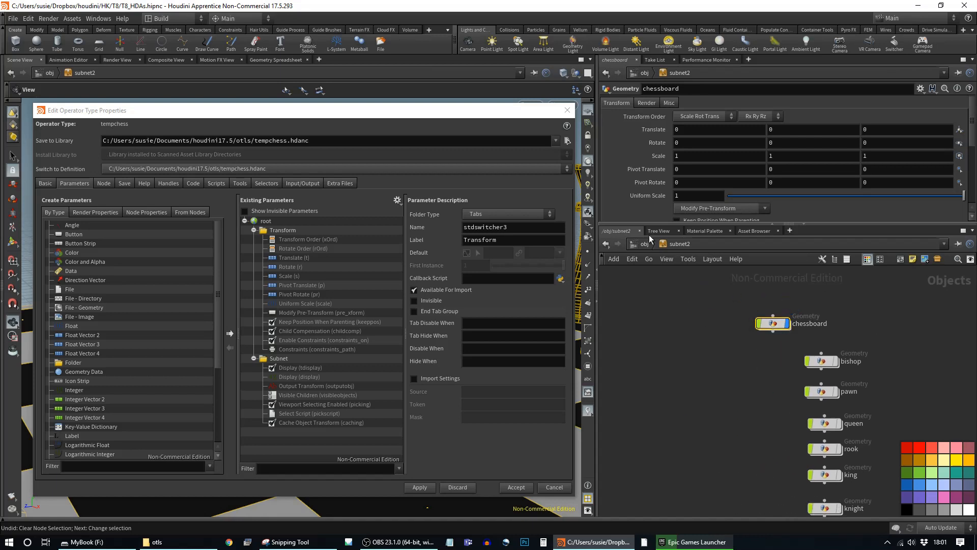
{"action": "left_click_drag", "start_coordinate": [494, 117], "coordinate": [462, 103]}
{"action": "double_click", "coordinate": [773, 323]}
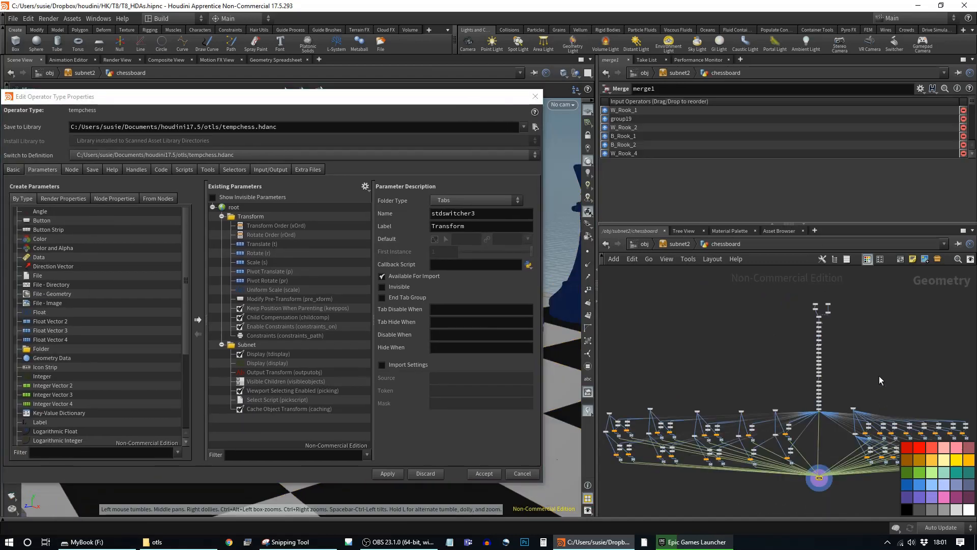
- Enlarge the network area and examine the piece branches, down to the settings of copytopoints1 in the ROOK branch
{"action": "left_click_drag", "start_coordinate": [581, 448], "coordinate": [539, 447]}
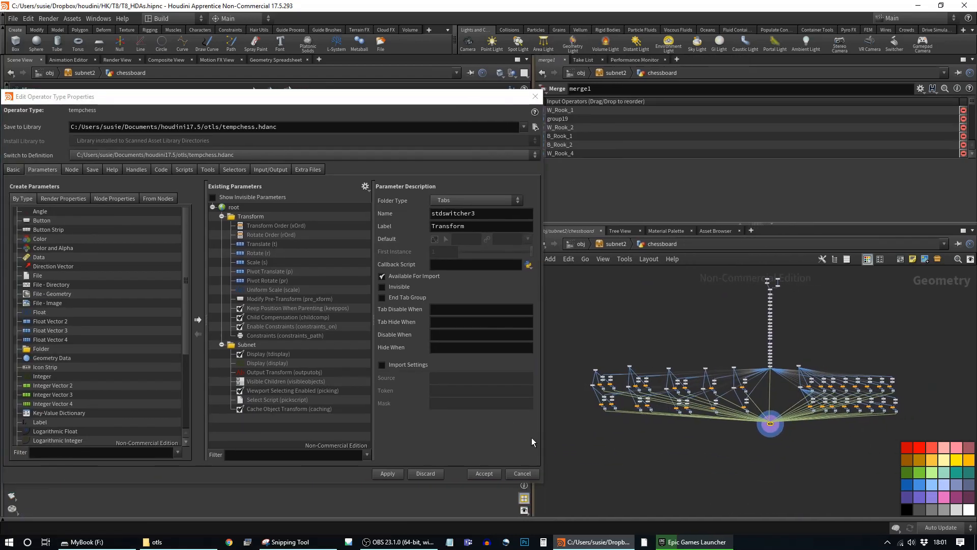
{"action": "scroll", "coordinate": [672, 407], "scroll_direction": "up", "scroll_amount": 5}
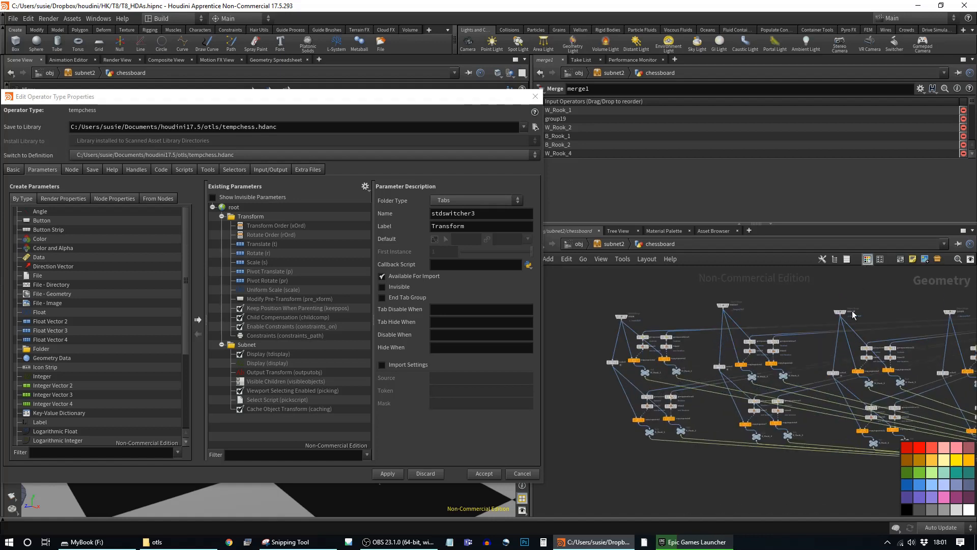
{"action": "middle_click_drag", "start_coordinate": [798, 295], "coordinate": [551, 345]}
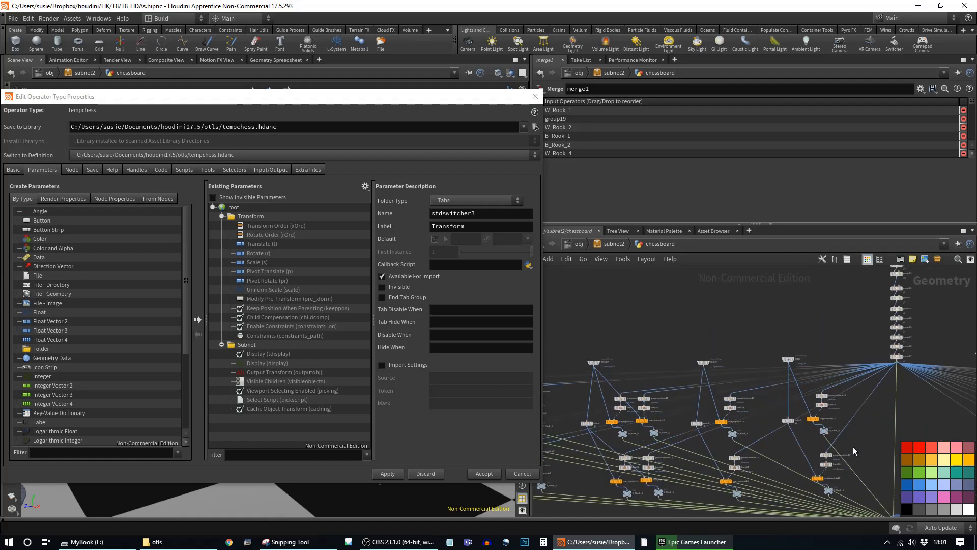
{"action": "scroll", "coordinate": [851, 445], "scroll_direction": "up", "scroll_amount": 5}
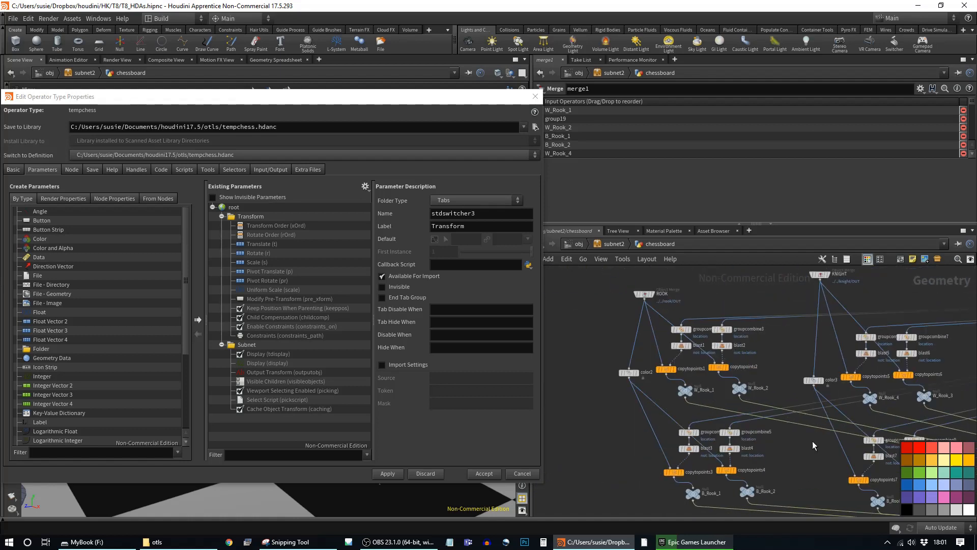
{"action": "scroll", "coordinate": [775, 363], "scroll_direction": "up", "scroll_amount": 3}
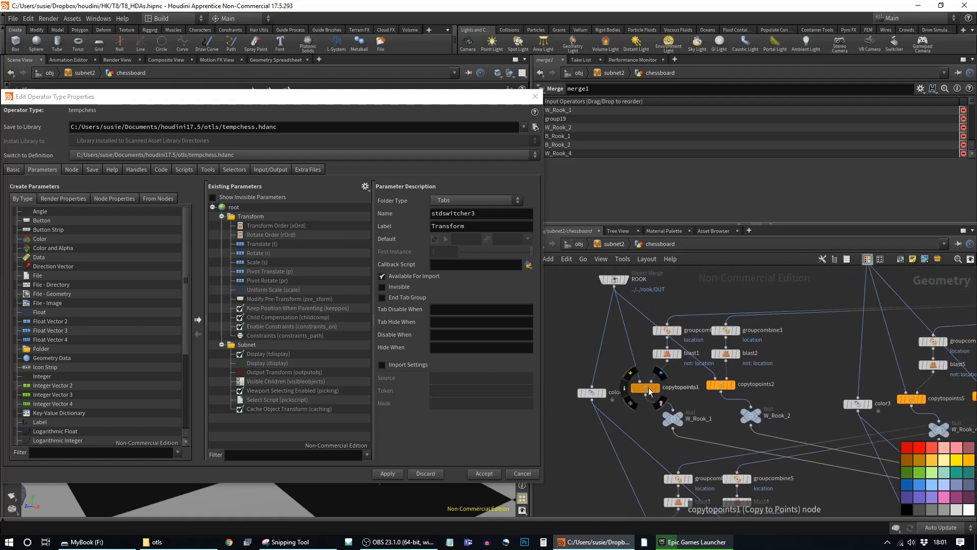
{"action": "left_click", "coordinate": [645, 388]}
- Move the operator type properties window clear of the viewport and inspect the whole chessboard with both sets of pieces
{"action": "left_click_drag", "start_coordinate": [478, 101], "coordinate": [420, 396]}
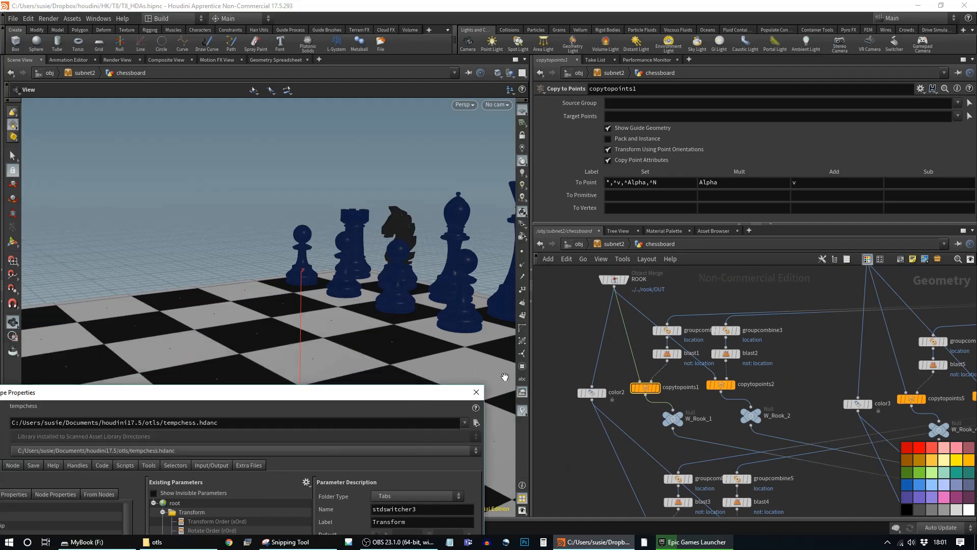
{"action": "scroll", "coordinate": [456, 294], "scroll_direction": "down", "scroll_amount": 6}
{"action": "middle_click_drag", "start_coordinate": [457, 331], "coordinate": [295, 281]}
{"action": "left_click_drag", "start_coordinate": [436, 183], "coordinate": [304, 248]}
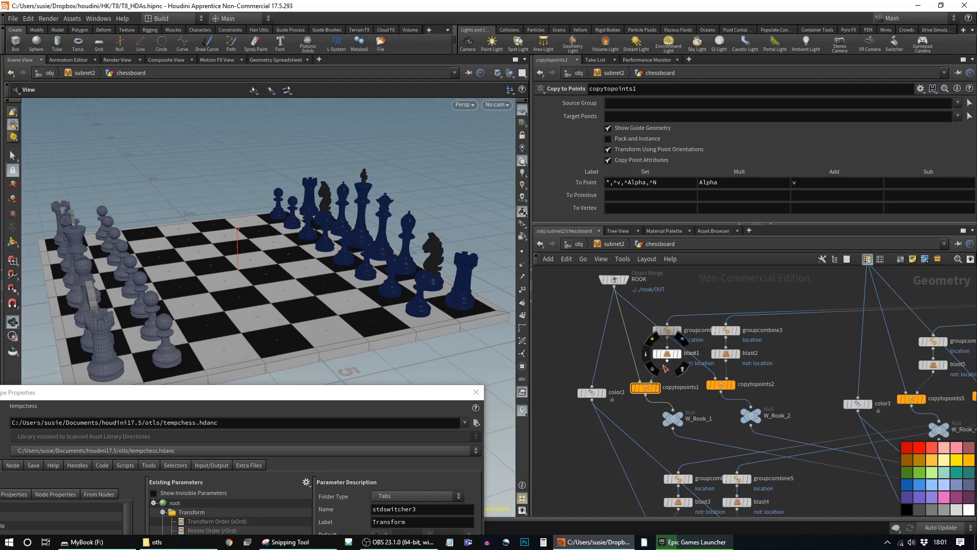
- Inspect the rook branch's blast1, groupcombine2 and groupcombine3 settings to see how the location group is defined
{"action": "left_click", "coordinate": [672, 418]}
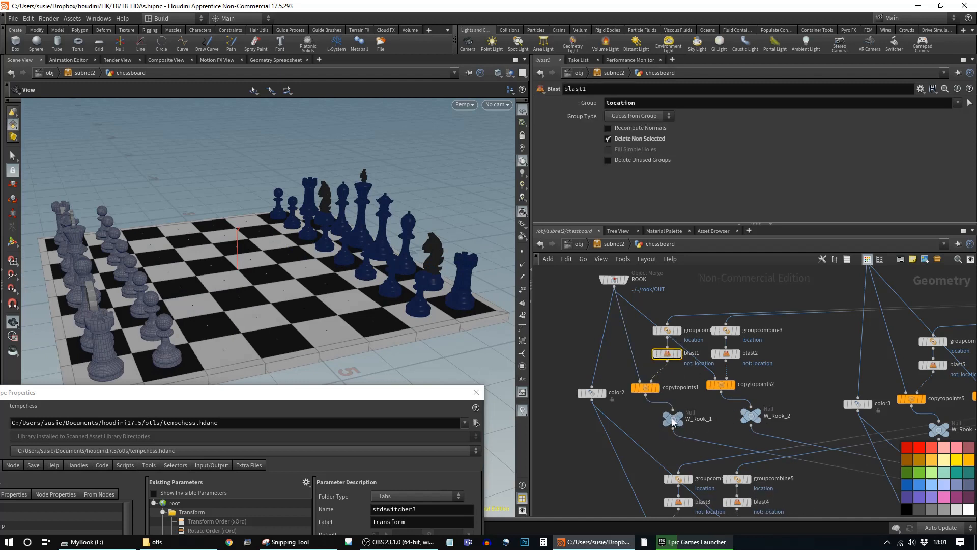
{"action": "left_click", "coordinate": [668, 330]}
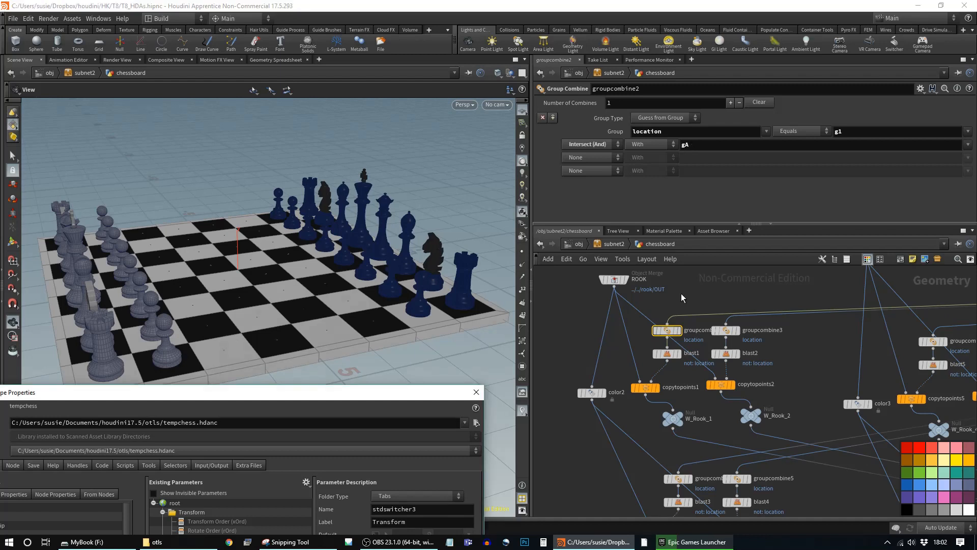
{"action": "mouse_move", "coordinate": [660, 325]}
{"action": "left_click", "coordinate": [726, 330]}
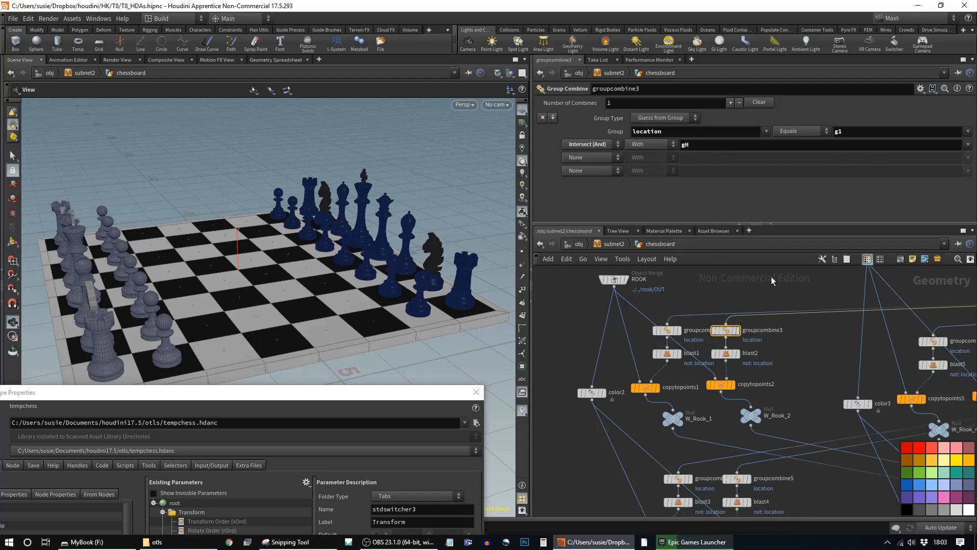
{"action": "middle_click_drag", "start_coordinate": [772, 280], "coordinate": [767, 322]}
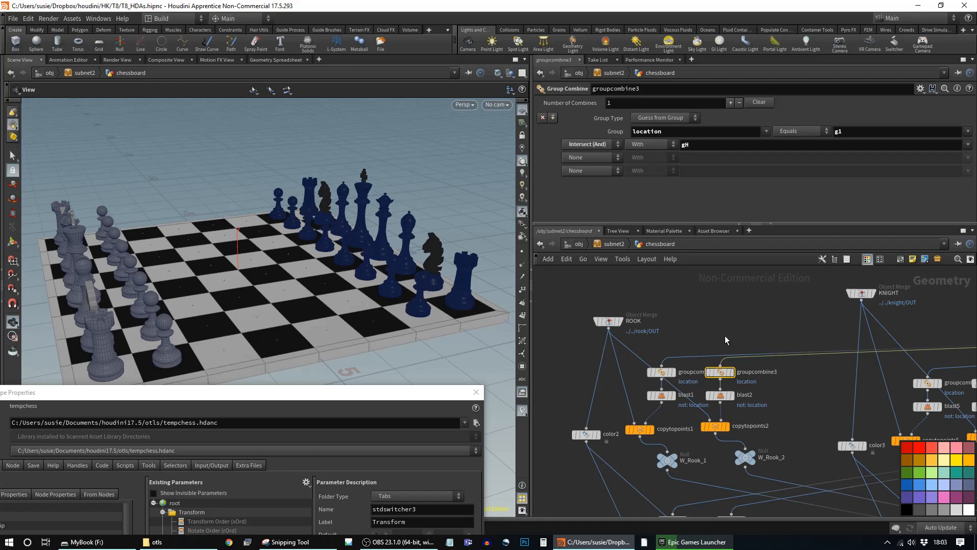
{"action": "scroll", "coordinate": [728, 334], "scroll_direction": "down", "scroll_amount": 3}
- Return to the object level and accept the tempchess operator type properties
{"action": "left_click", "coordinate": [606, 243]}
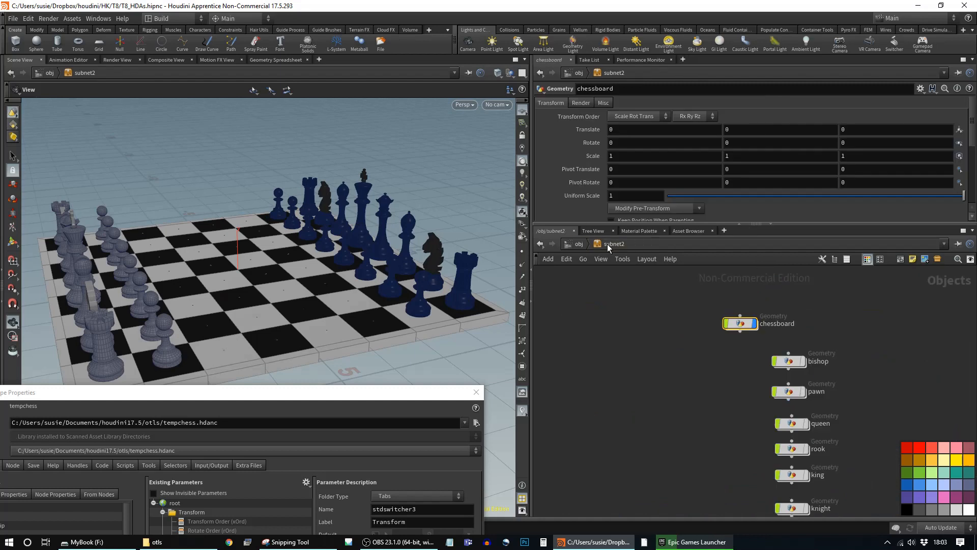
{"action": "left_click", "coordinate": [578, 244]}
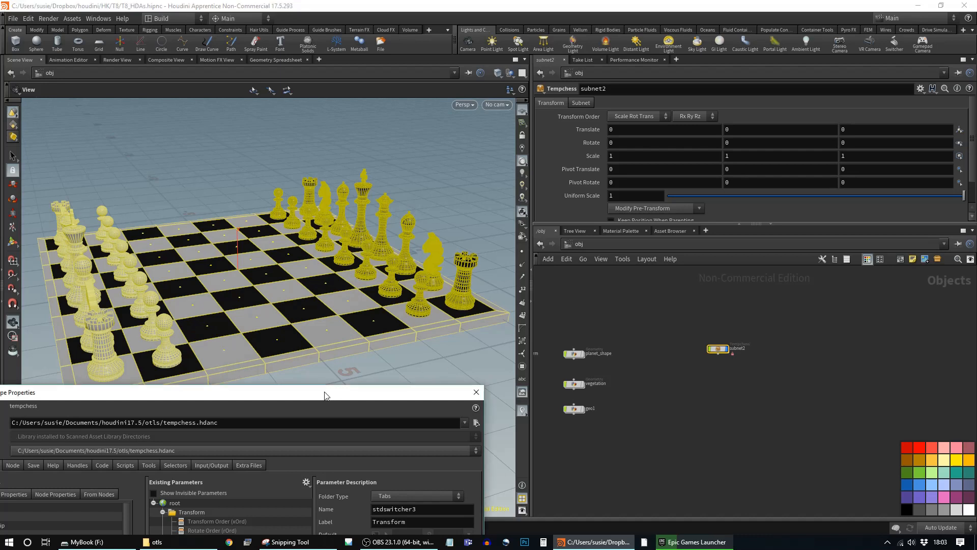
{"action": "left_click_drag", "start_coordinate": [324, 392], "coordinate": [389, 314]}
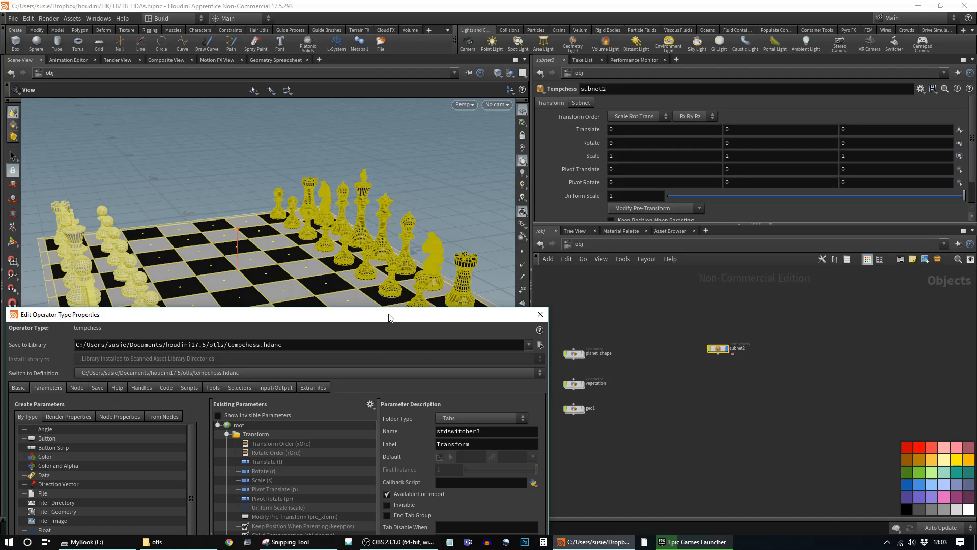
{"action": "left_click_drag", "start_coordinate": [389, 318], "coordinate": [394, 114]}
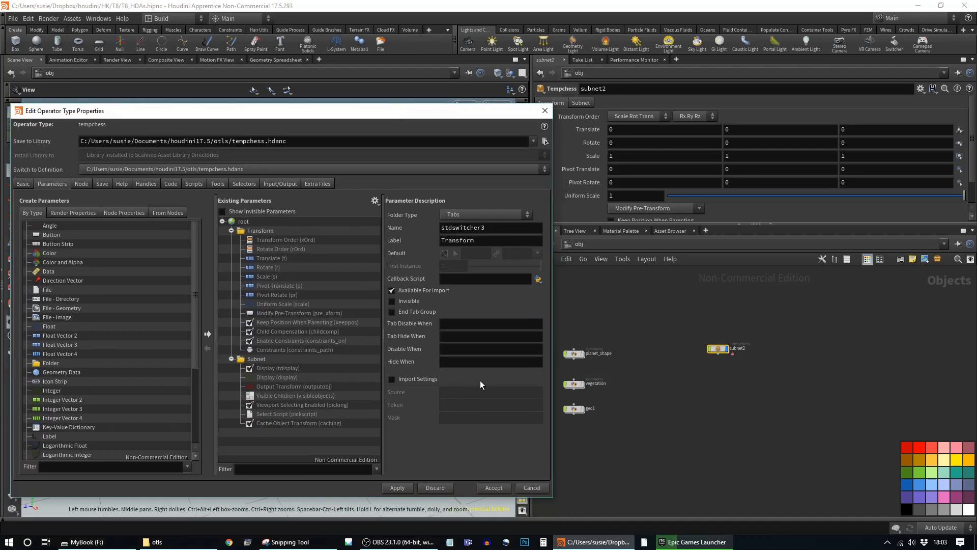
{"action": "left_click", "coordinate": [502, 487]}
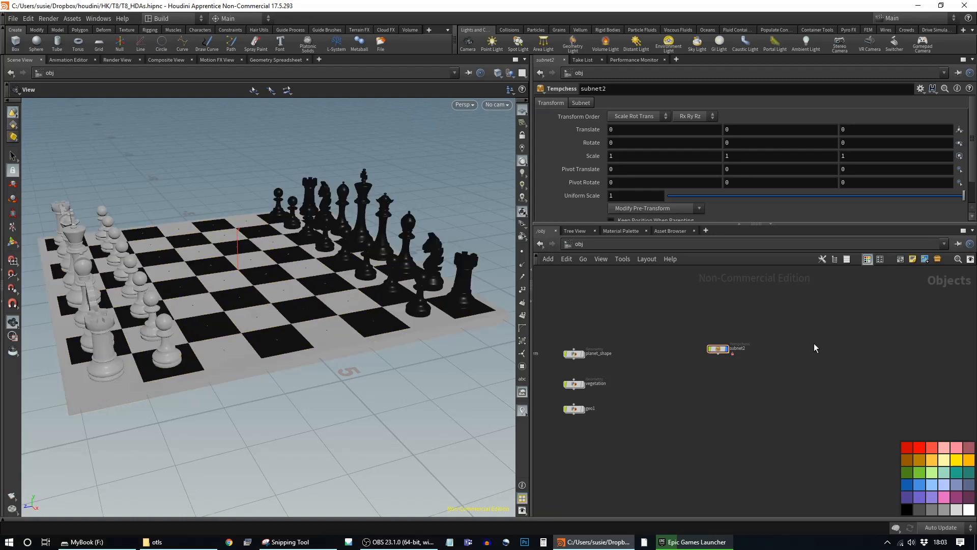
- Add the Chessboard digital asset to the object network beside subnet2
{"action": "key", "text": "Tab"}
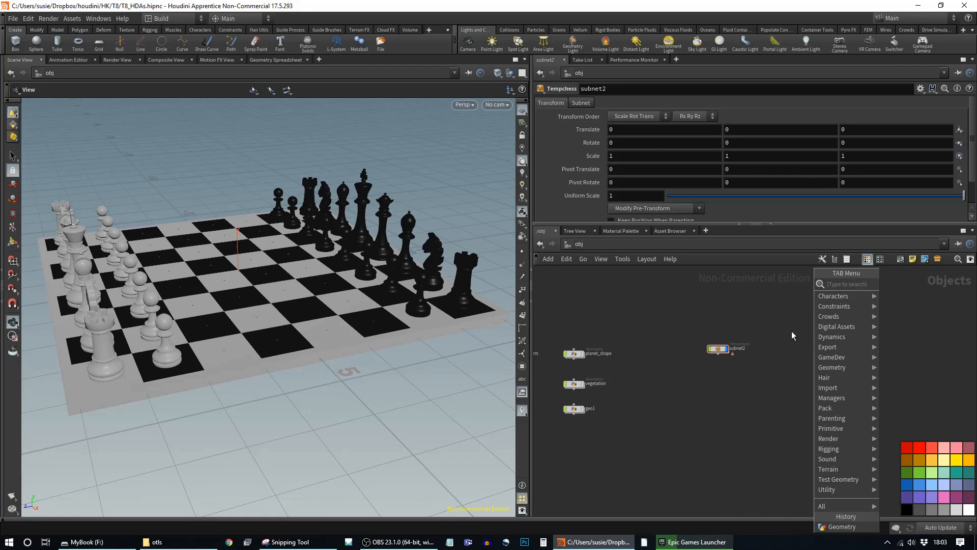
{"action": "mouse_move", "coordinate": [825, 327]}
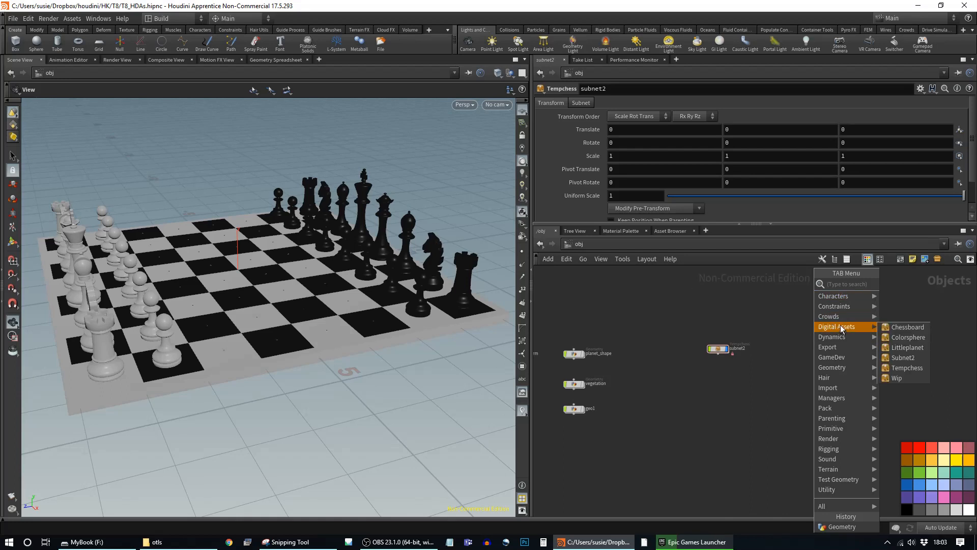
{"action": "left_click", "coordinate": [912, 329]}
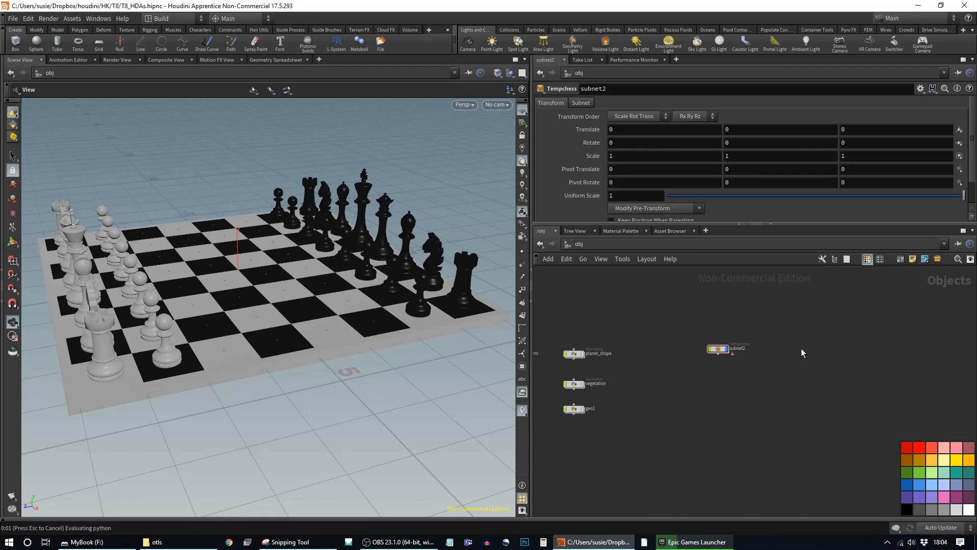
{"action": "left_click", "coordinate": [801, 348]}
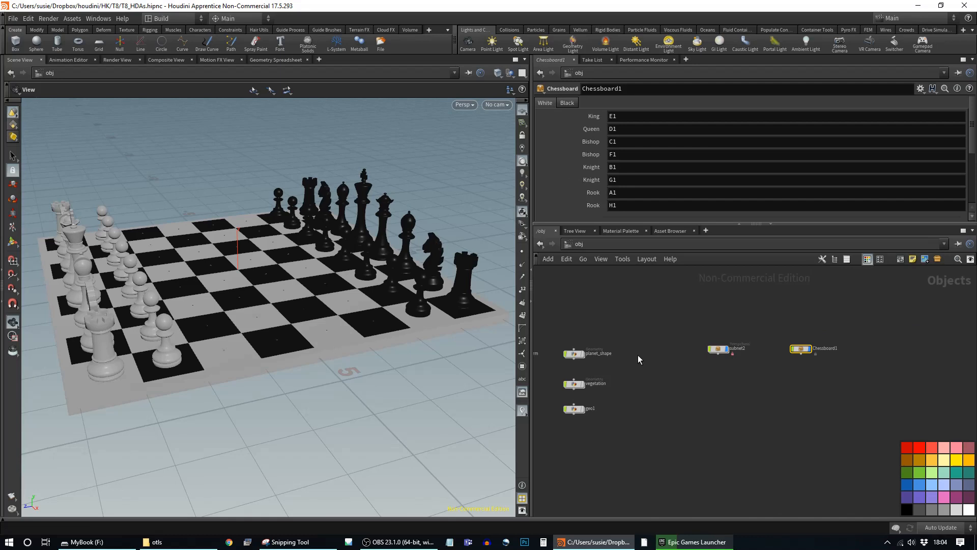
{"action": "middle_click_drag", "start_coordinate": [637, 355], "coordinate": [727, 331]}
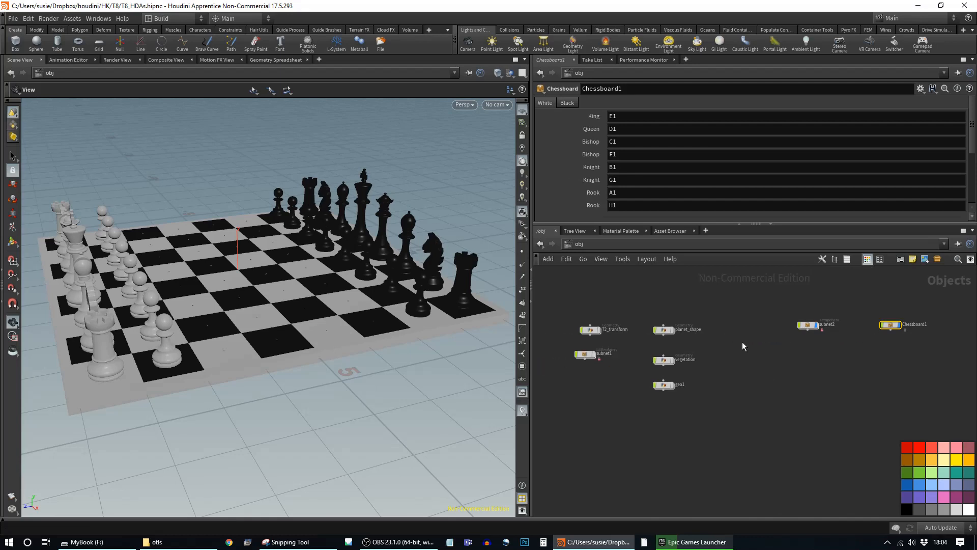
- Look at the objects inside Chessboard1 and return to the object level
{"action": "double_click", "coordinate": [890, 325]}
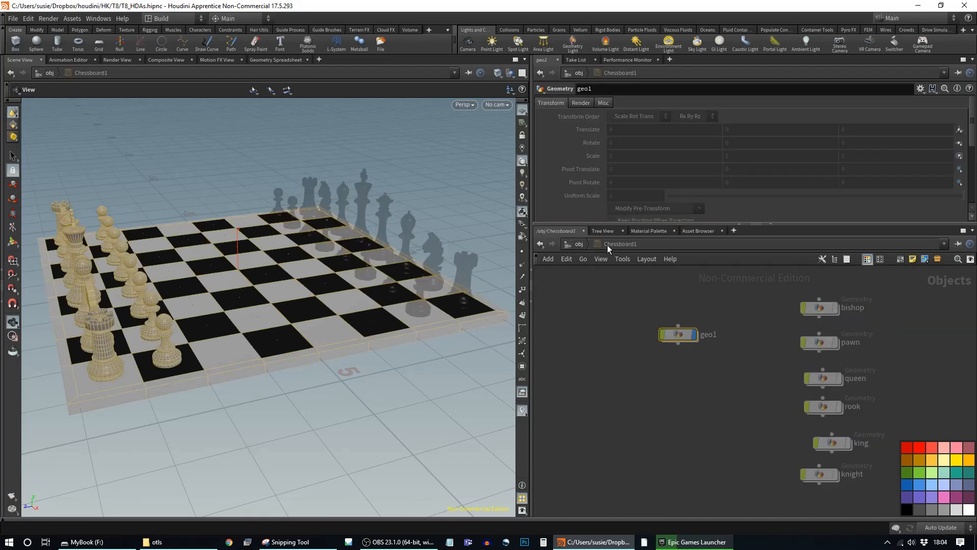
{"action": "left_click", "coordinate": [573, 243]}
{"action": "middle_click_drag", "start_coordinate": [820, 367], "coordinate": [672, 355]}
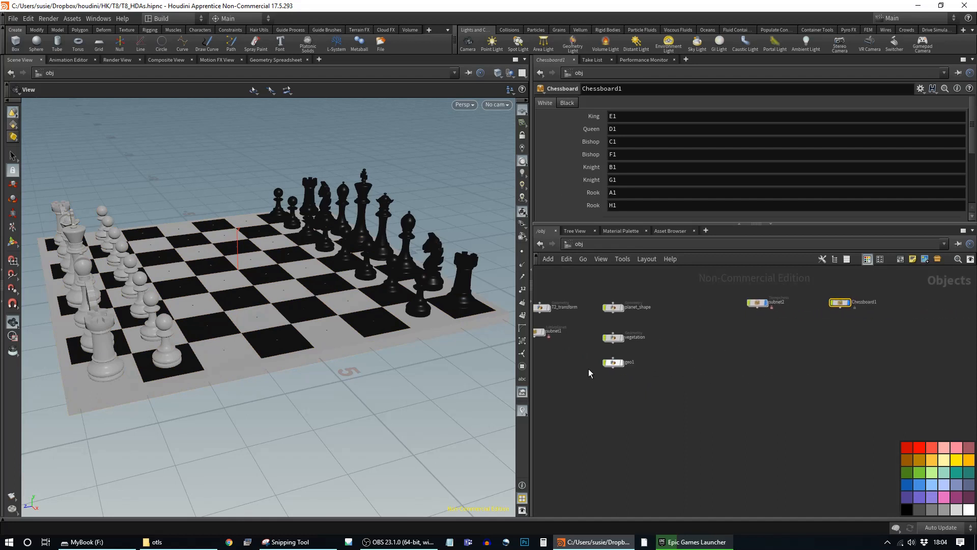
- Inside geo1, add the Movetoorigin digital asset, connect platonic1 to its input and display its result
{"action": "left_click", "coordinate": [622, 362]}
{"action": "double_click", "coordinate": [615, 363]}
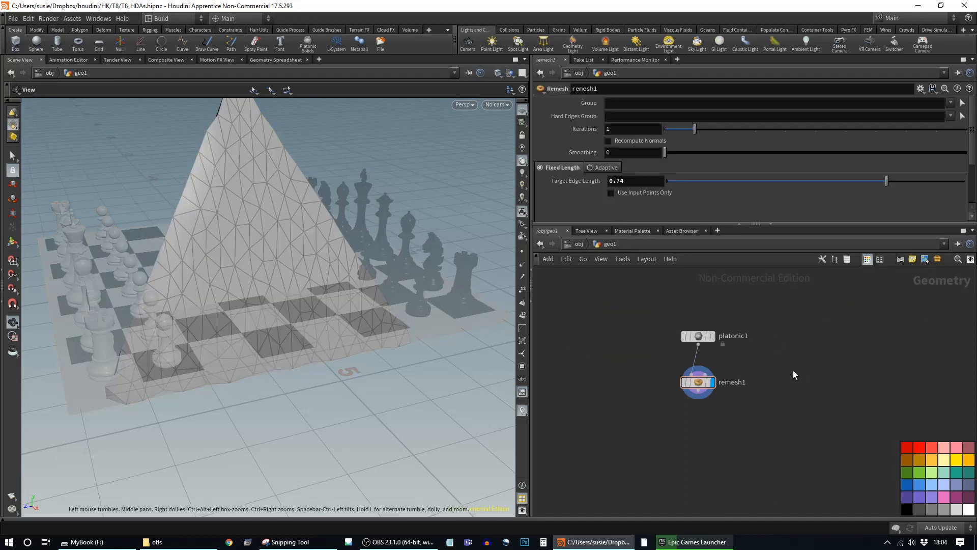
{"action": "key", "text": "Tab"}
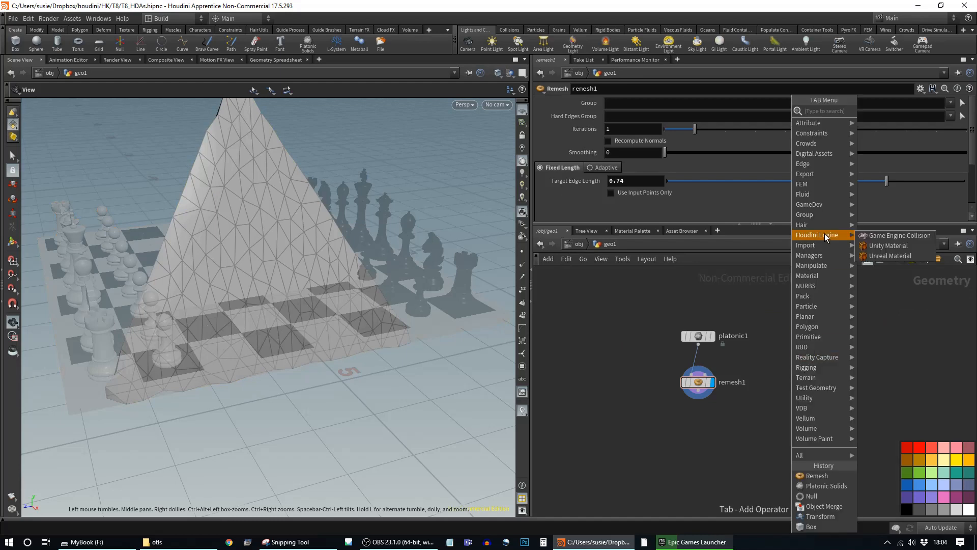
{"action": "mouse_move", "coordinate": [818, 154]}
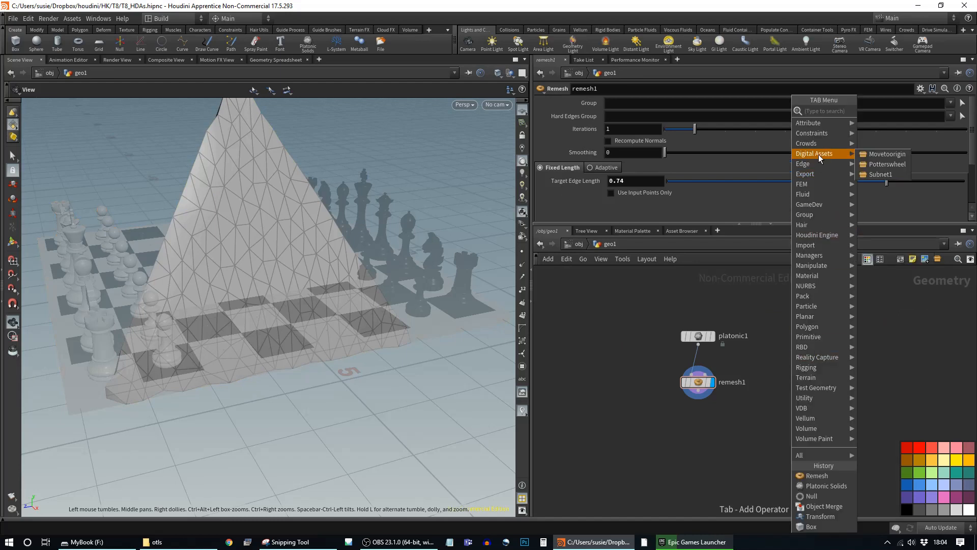
{"action": "left_click", "coordinate": [888, 154]}
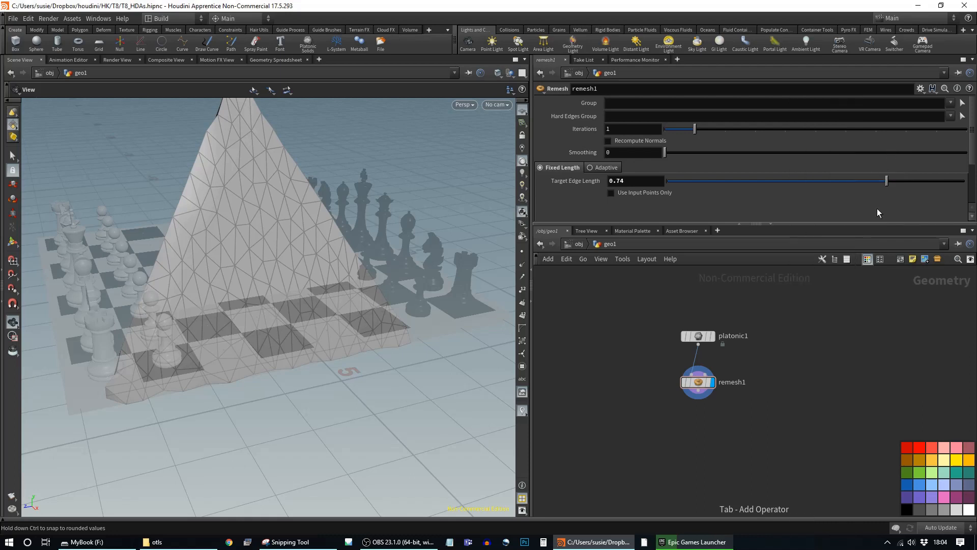
{"action": "left_click", "coordinate": [791, 389]}
{"action": "left_click_drag", "start_coordinate": [789, 390], "coordinate": [790, 415]}
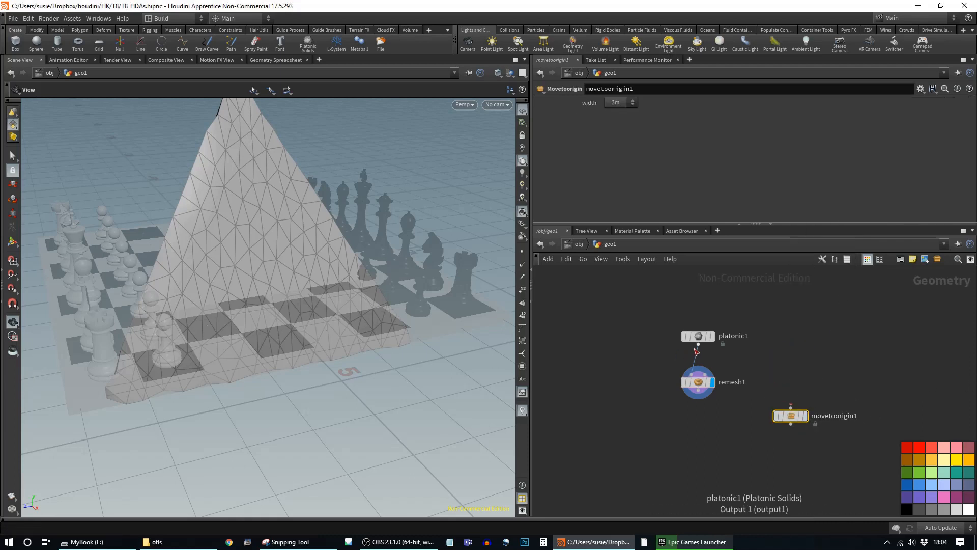
{"action": "left_click_drag", "start_coordinate": [699, 345], "coordinate": [771, 401]}
{"action": "left_click", "coordinate": [806, 416]}
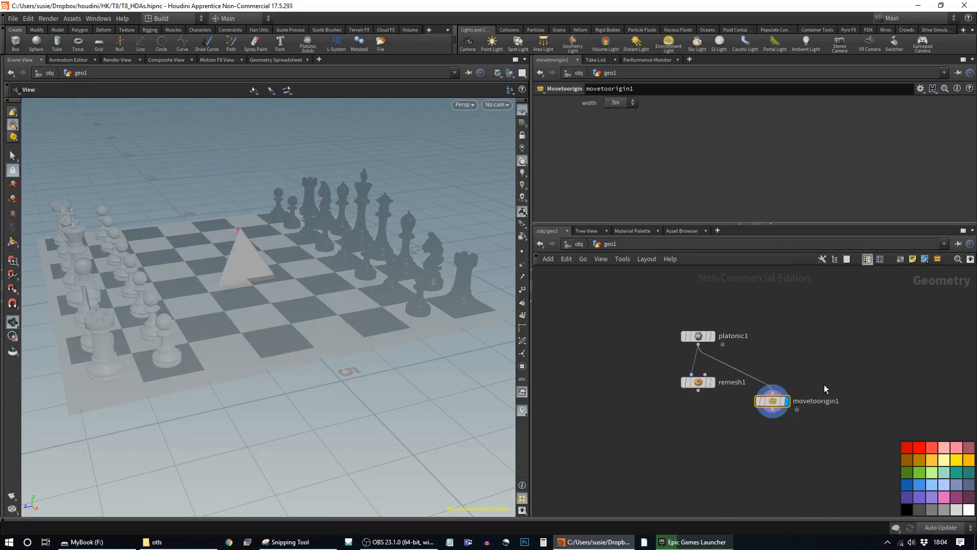
- Try the Movetoorigin width at 4m, set it to 6m, and return to the object level
{"action": "left_click", "coordinate": [620, 123]}
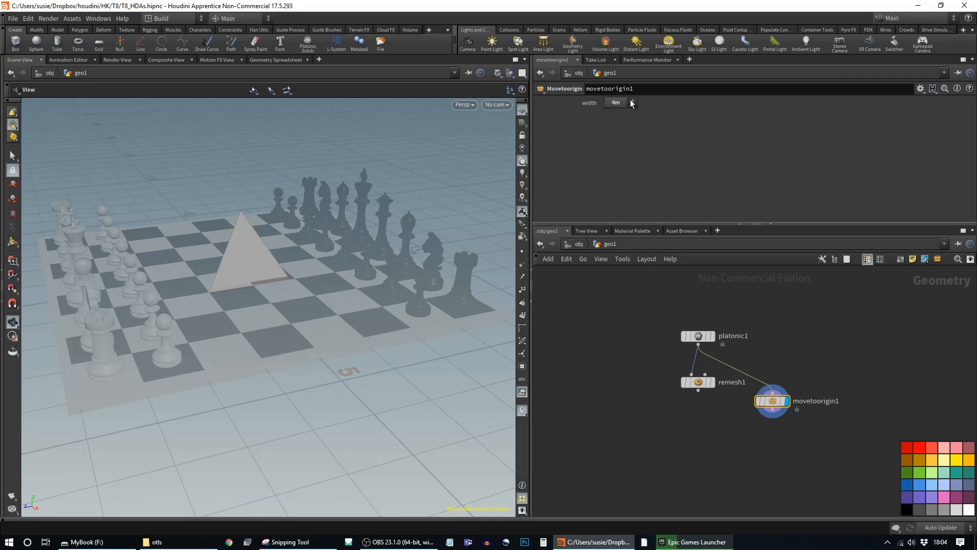
{"action": "left_click", "coordinate": [613, 132]}
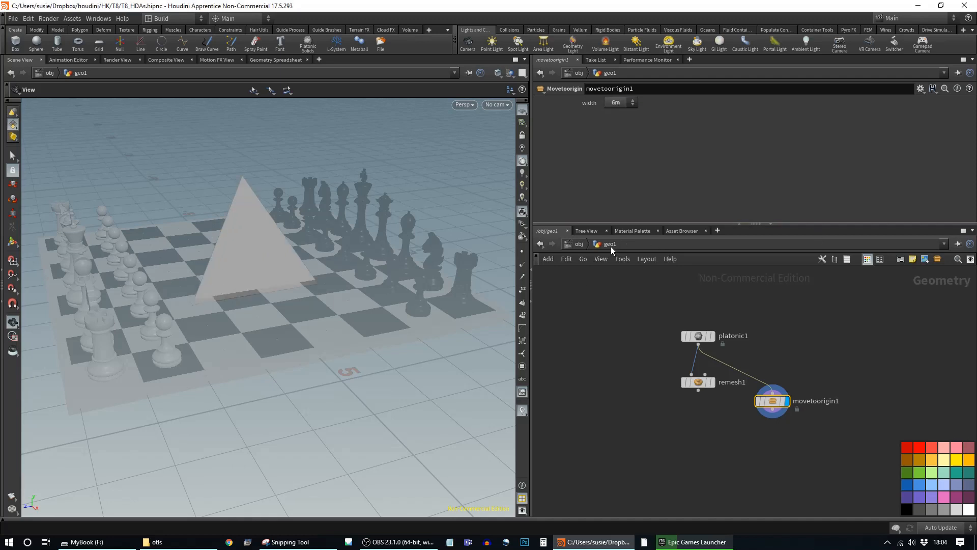
{"action": "left_click", "coordinate": [576, 245]}
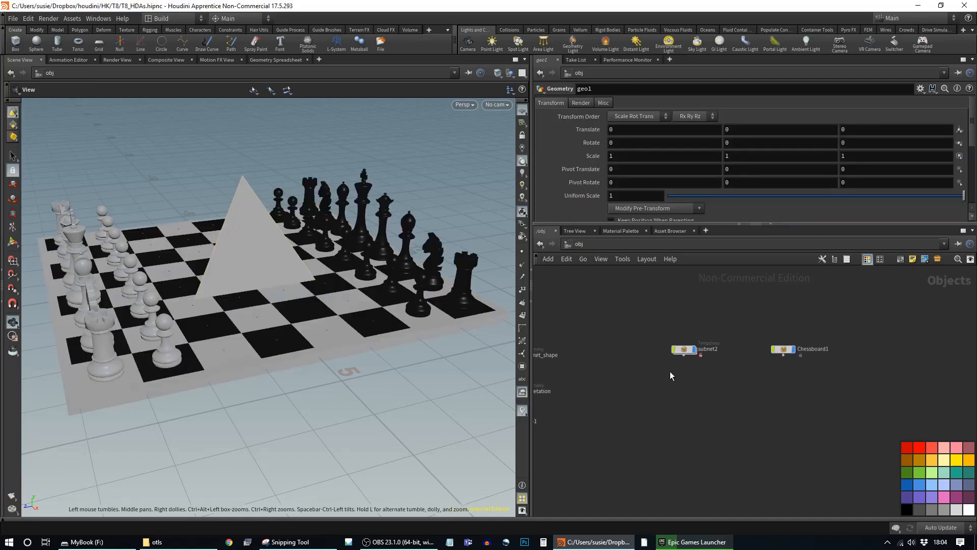
- Hide geo1 in the viewport, then show the Chessboard1 parameters and enlarge the parameter area to list all its pieces
{"action": "middle_click_drag", "start_coordinate": [709, 383], "coordinate": [691, 390]}
{"action": "middle_click_drag", "start_coordinate": [617, 430], "coordinate": [796, 370]}
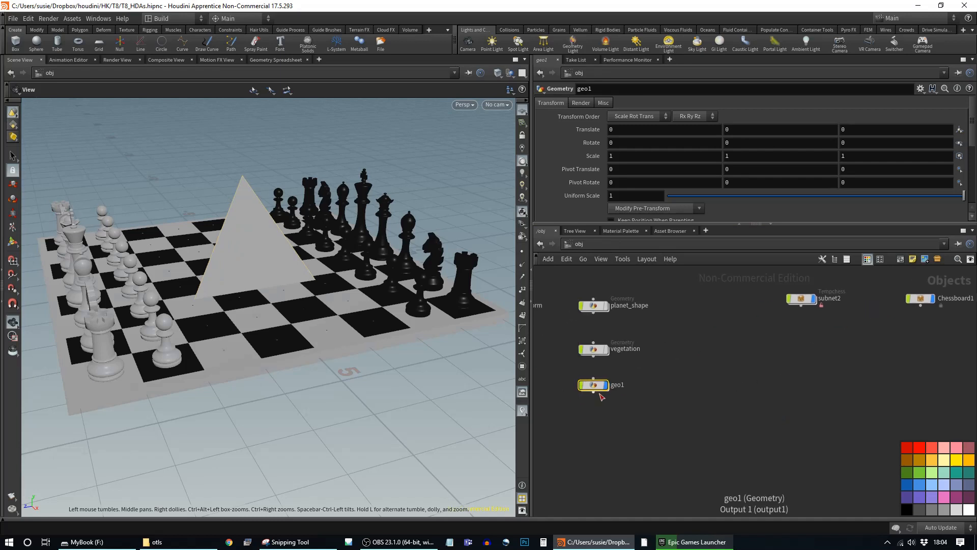
{"action": "left_click", "coordinate": [607, 386]}
{"action": "middle_click_drag", "start_coordinate": [866, 352], "coordinate": [651, 461]}
{"action": "scroll", "coordinate": [692, 399], "scroll_direction": "up", "scroll_amount": 1}
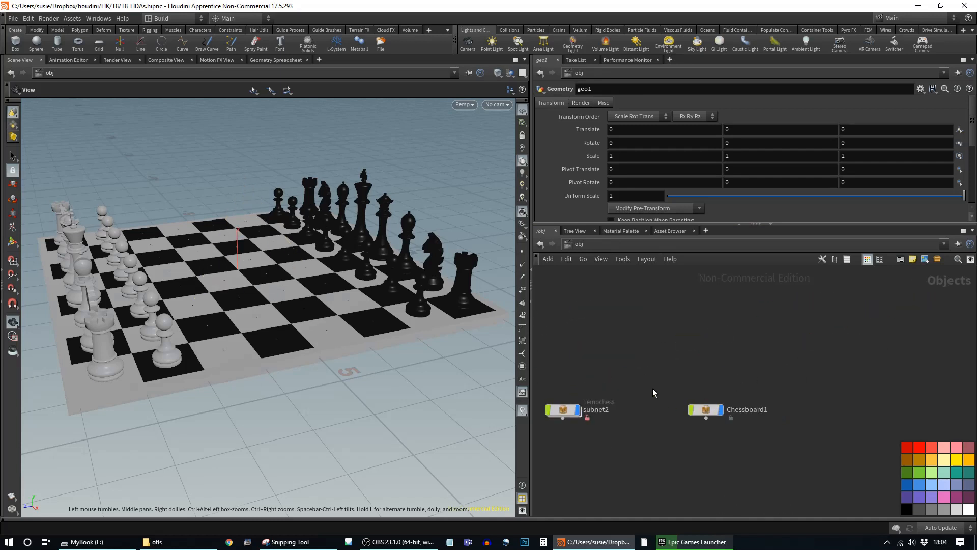
{"action": "middle_click_drag", "start_coordinate": [653, 391], "coordinate": [711, 360]}
{"action": "left_click", "coordinate": [763, 386]}
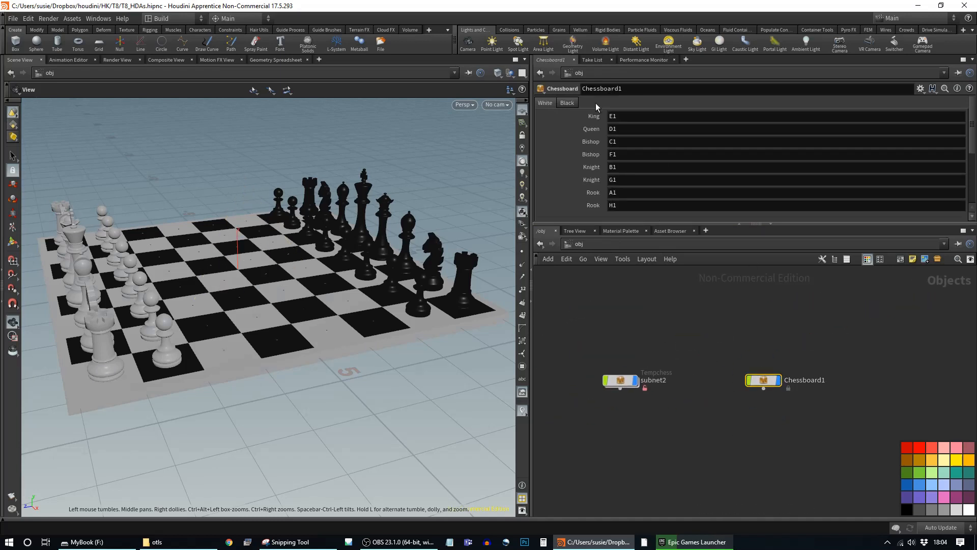
{"action": "left_click_drag", "start_coordinate": [583, 224], "coordinate": [584, 342]}
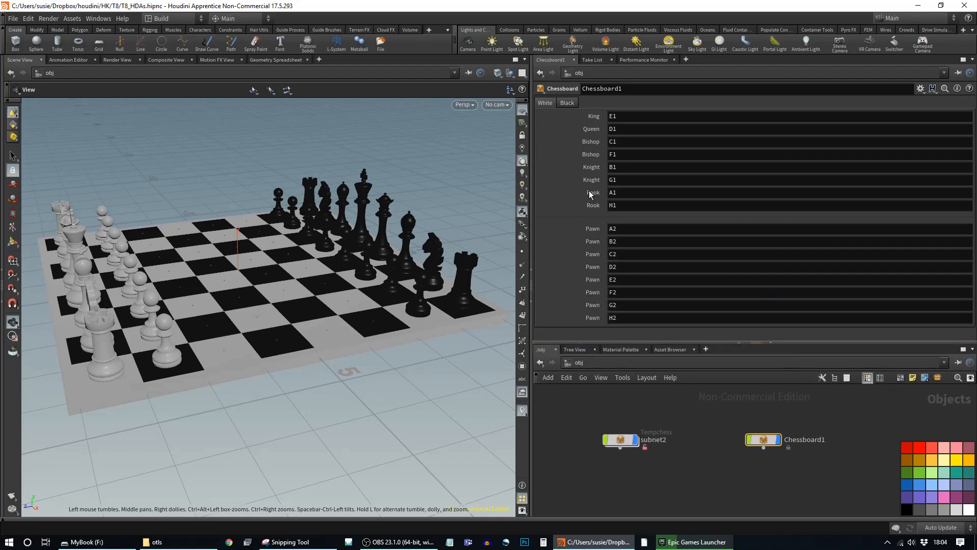
- Try the Chessboard1 King at E4, then undo the move and orbit around the board
{"action": "double_click", "coordinate": [609, 117]}
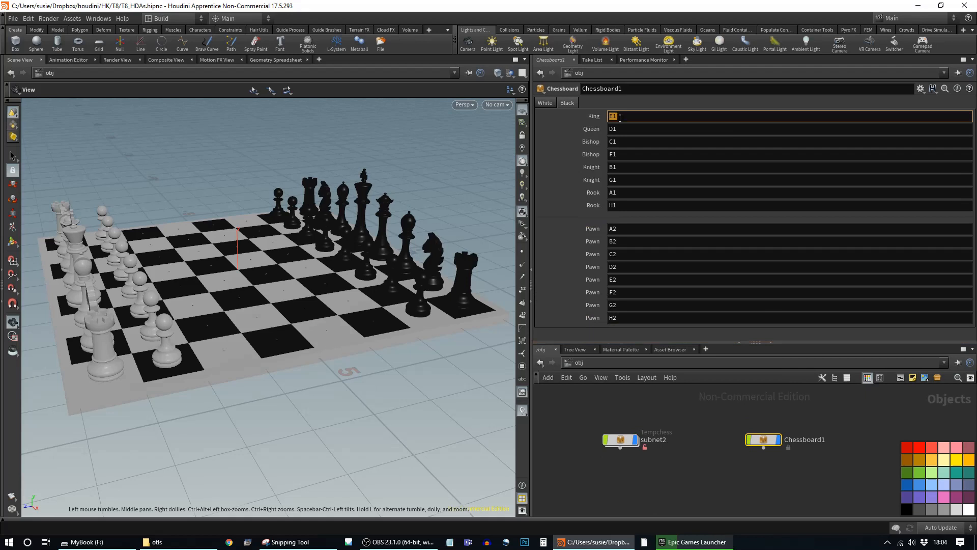
{"action": "left_click", "coordinate": [624, 115]}
{"action": "left_click_drag", "start_coordinate": [611, 116], "coordinate": [622, 114]}
{"action": "type", "text": "E4"}
{"action": "key", "text": "Return"}
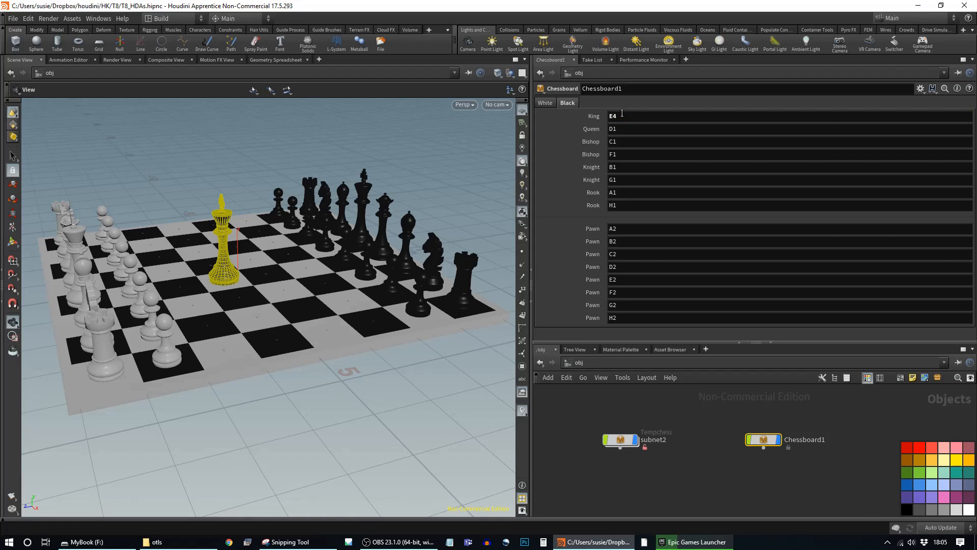
{"action": "key", "text": "ctrl+z"}
{"action": "left_click_drag", "start_coordinate": [327, 285], "coordinate": [257, 335]}
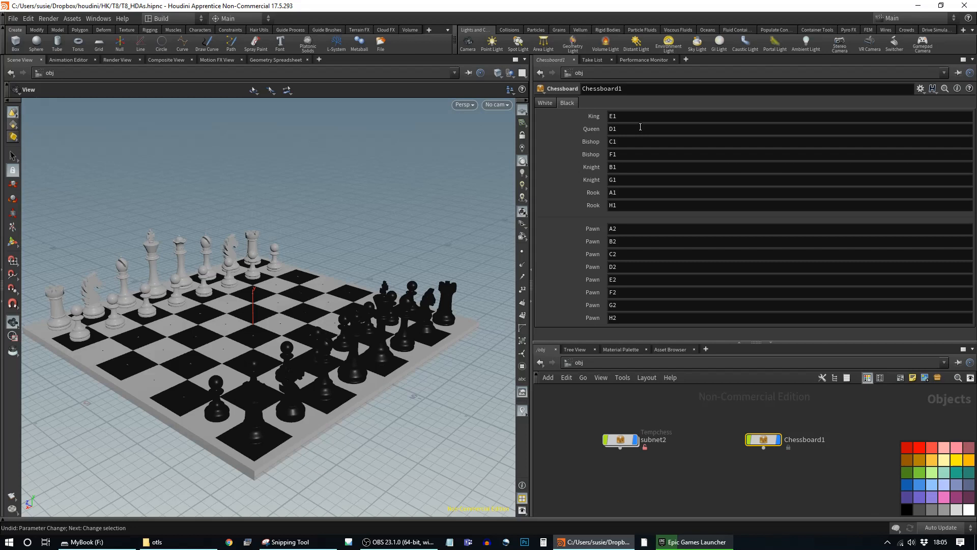
- Move Chessboard1 closer to subnet2, allow editing of its contents, and check that its network opens before returning to the object level
{"action": "left_click_drag", "start_coordinate": [764, 441], "coordinate": [722, 445]}
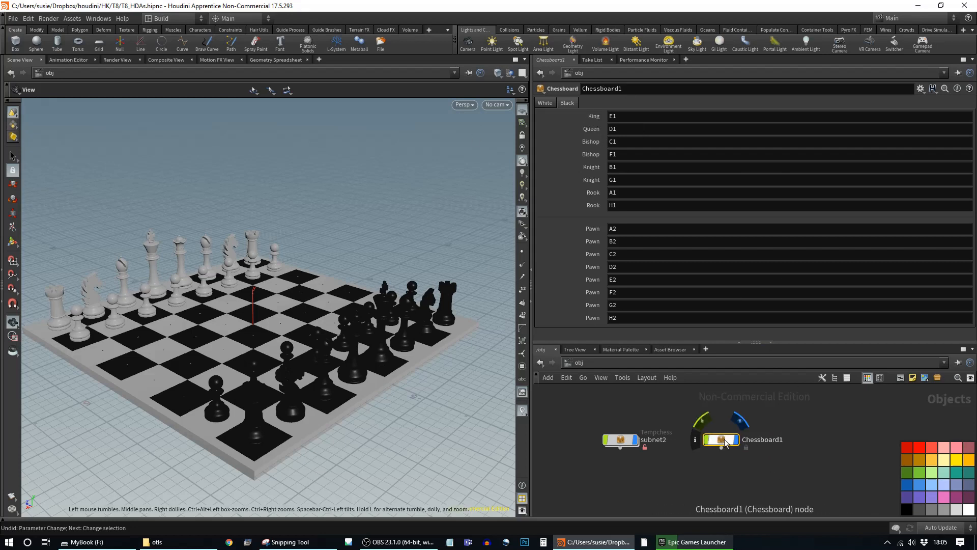
{"action": "right_click", "coordinate": [726, 443]}
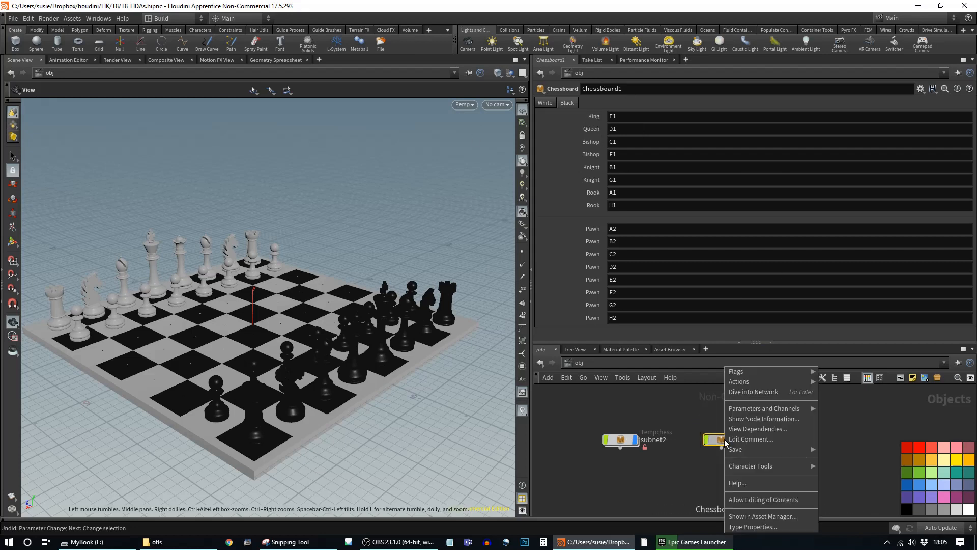
{"action": "left_click", "coordinate": [771, 501]}
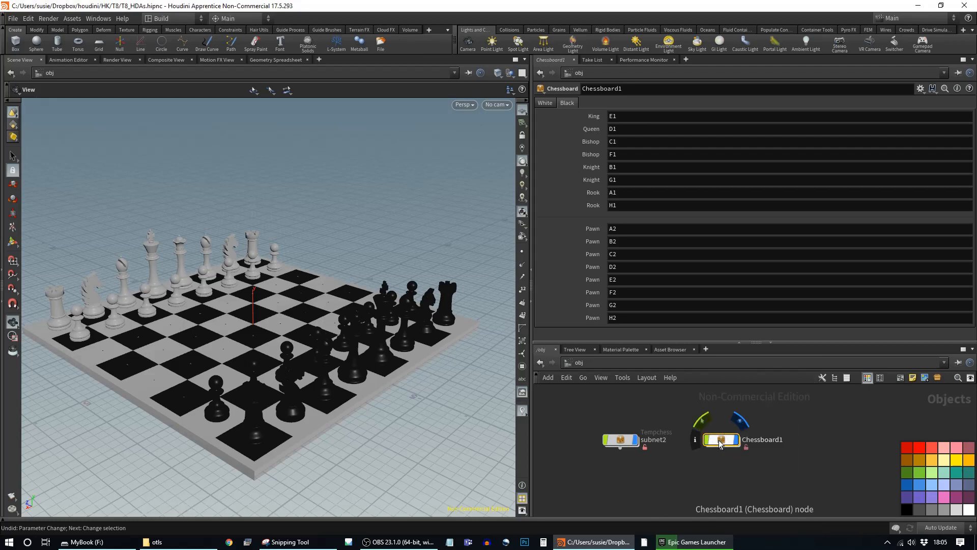
{"action": "double_click", "coordinate": [719, 443]}
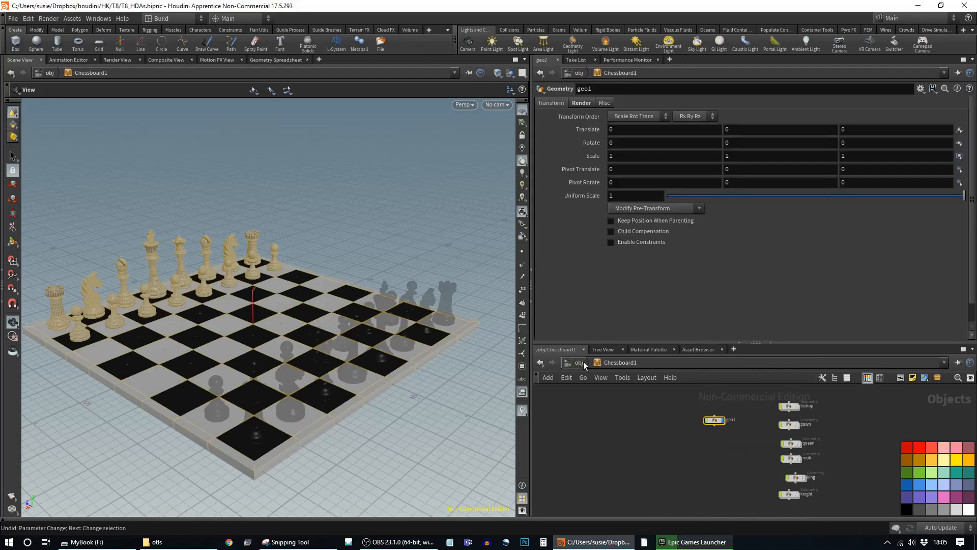
{"action": "left_click", "coordinate": [579, 362]}
- Open the type properties of Chessboard1 and examine the definitions of its King and Queen parameters
{"action": "right_click", "coordinate": [712, 439]}
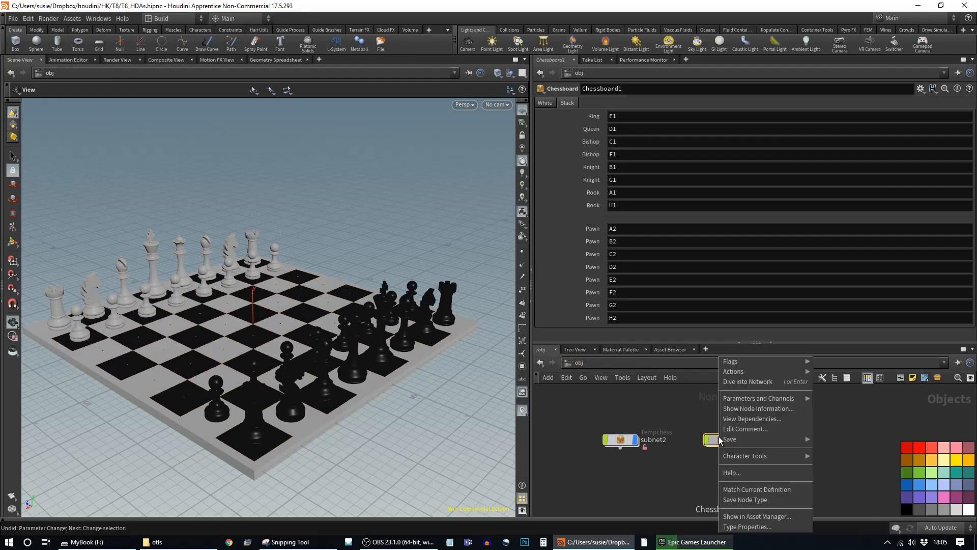
{"action": "left_click", "coordinate": [744, 527]}
{"action": "left_click_drag", "start_coordinate": [386, 117], "coordinate": [292, 77]}
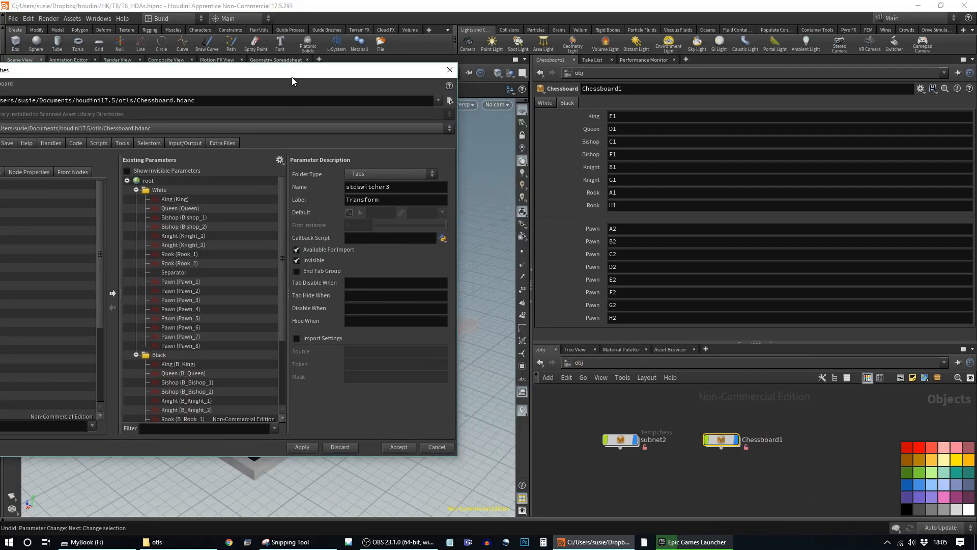
{"action": "left_click", "coordinate": [157, 198]}
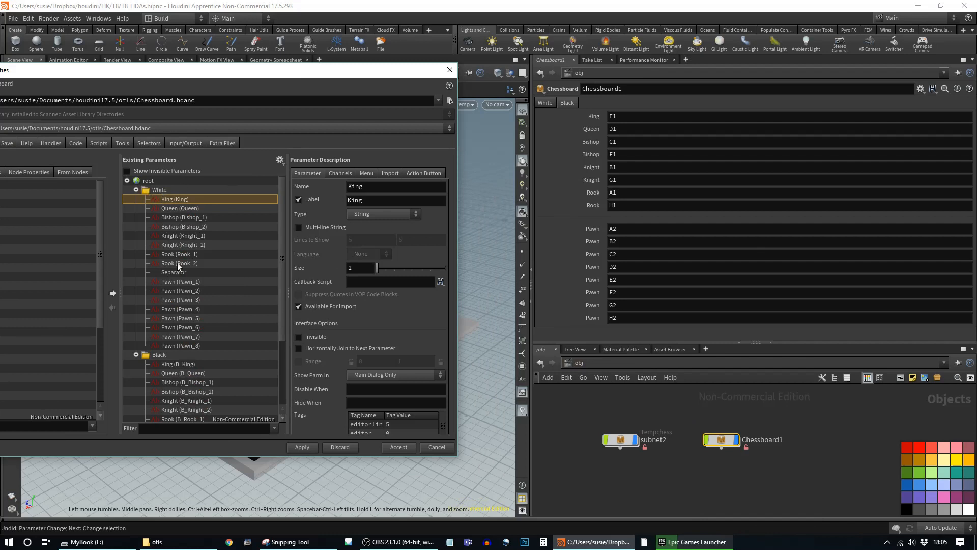
{"action": "left_click", "coordinate": [176, 210]}
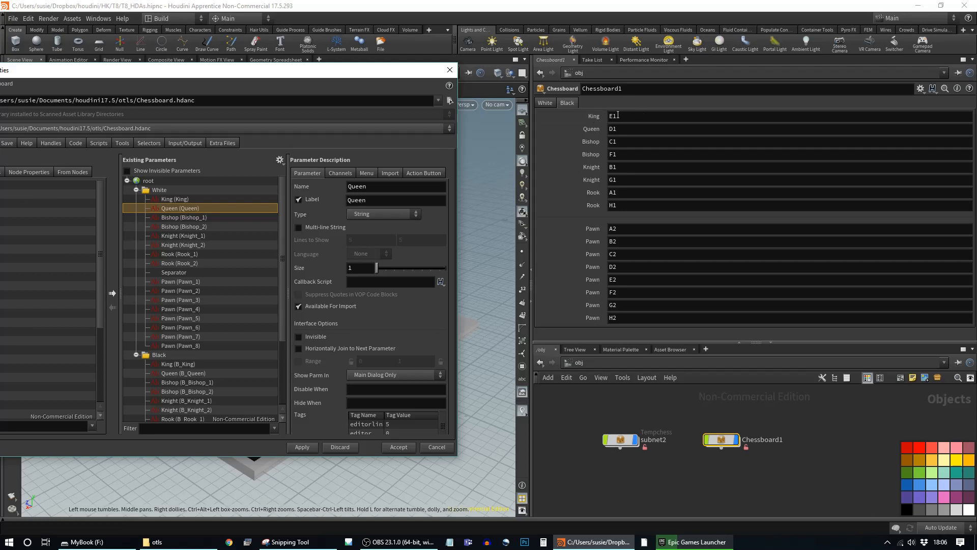
- Try appending arbitrary text to the King position of Chessboard1 and restore it to E1
{"action": "left_click", "coordinate": [640, 116]}
{"action": "type", "text": "tgi\\sgbjd"}
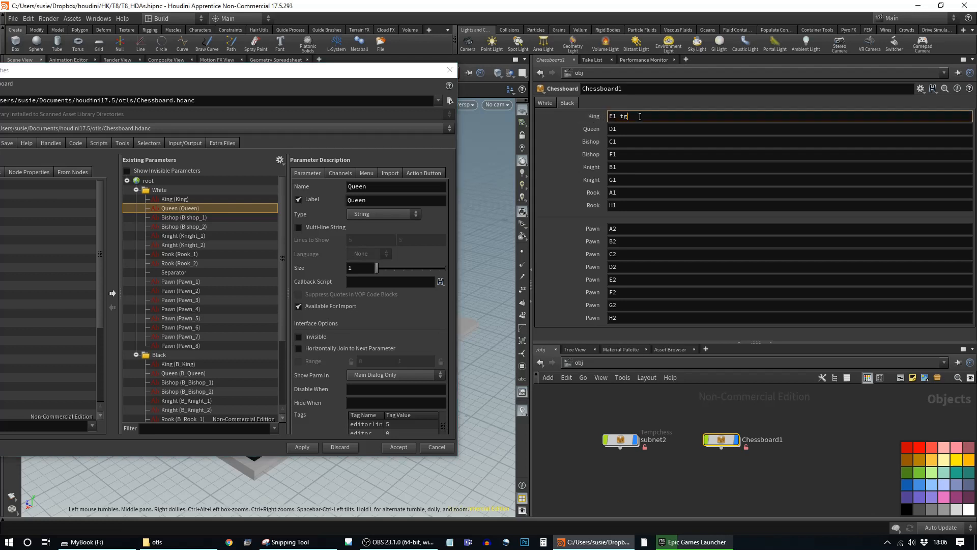
{"action": "key", "text": "BackSpace"}
{"action": "key", "text": "BackSpace"}
{"action": "key", "text": "BackSpace"}
{"action": "key", "text": "BackSpace"}
{"action": "key", "text": "BackSpace"}
{"action": "key", "text": "BackSpace"}
{"action": "key", "text": "BackSpace"}
{"action": "key", "text": "BackSpace"}
{"action": "key", "text": "BackSpace"}
{"action": "key", "text": "BackSpace"}
{"action": "key", "text": "Return"}
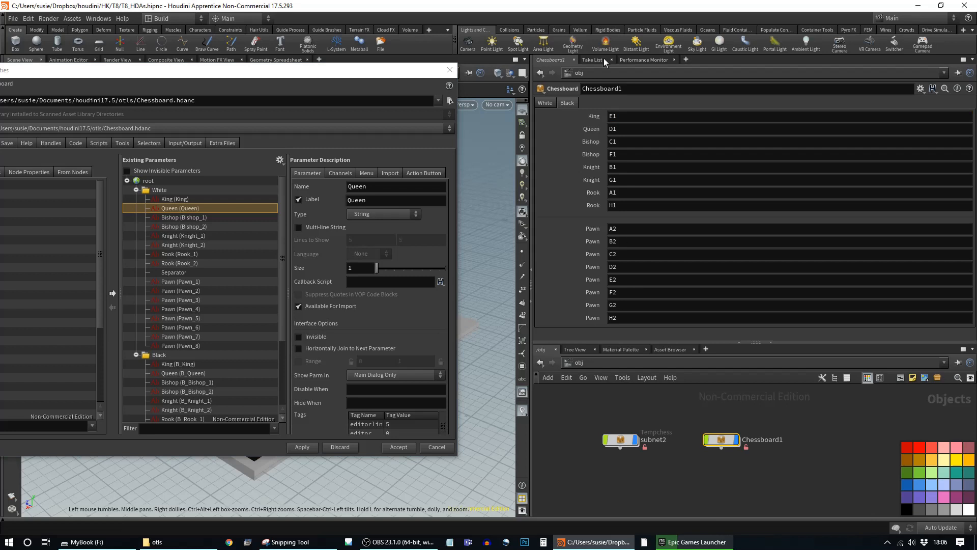
- Enter geo1 inside Chessboard1 and show the parameters of groupcombine2 in the rook branch
{"action": "left_click_drag", "start_coordinate": [373, 74], "coordinate": [322, 100]}
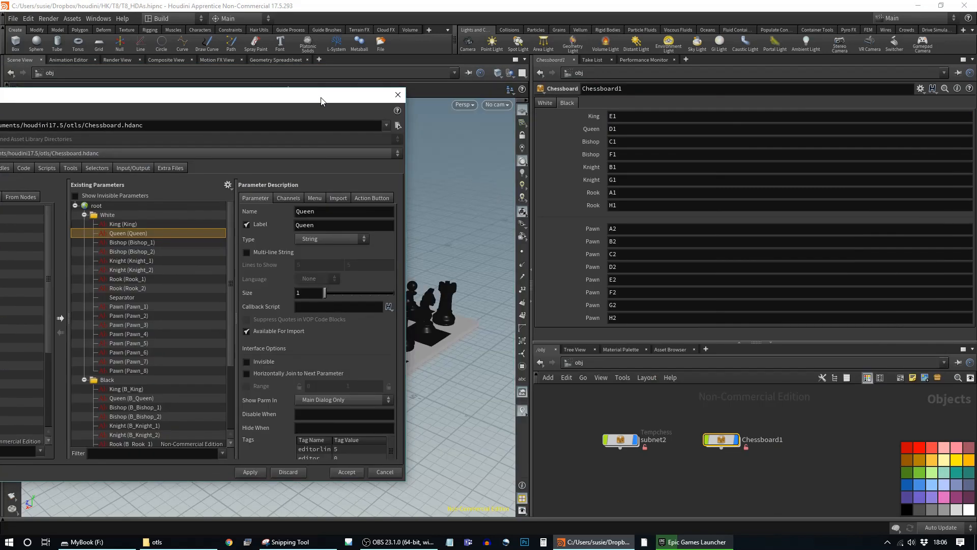
{"action": "double_click", "coordinate": [721, 440]}
{"action": "left_click_drag", "start_coordinate": [714, 420], "coordinate": [640, 391]}
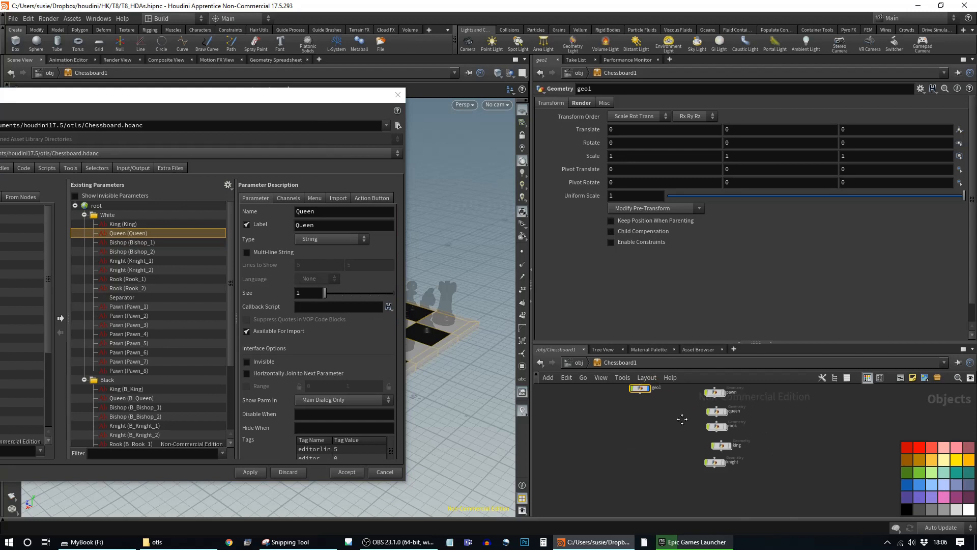
{"action": "double_click", "coordinate": [640, 391]}
{"action": "left_click_drag", "start_coordinate": [909, 342], "coordinate": [849, 270]}
{"action": "scroll", "coordinate": [660, 400], "scroll_direction": "up", "scroll_amount": 5}
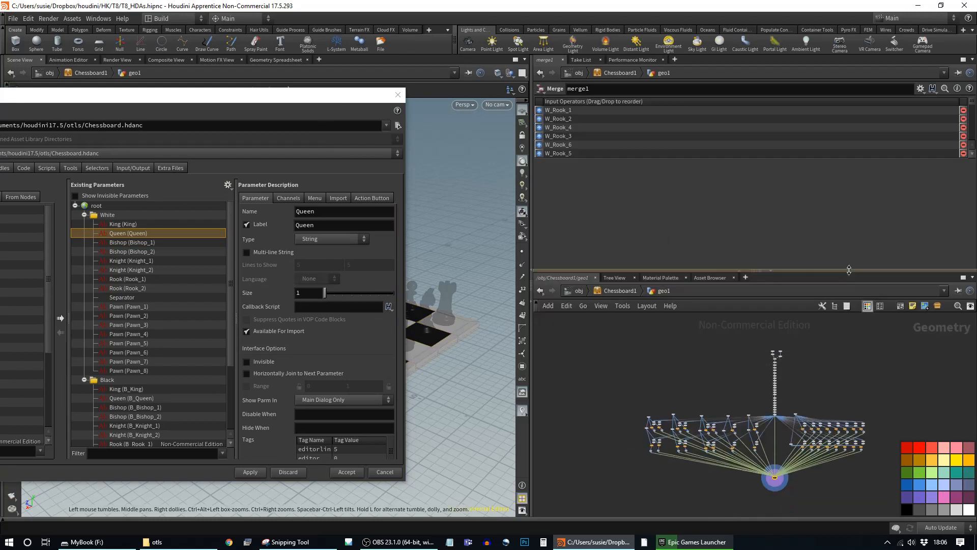
{"action": "scroll", "coordinate": [657, 447], "scroll_direction": "up", "scroll_amount": 6}
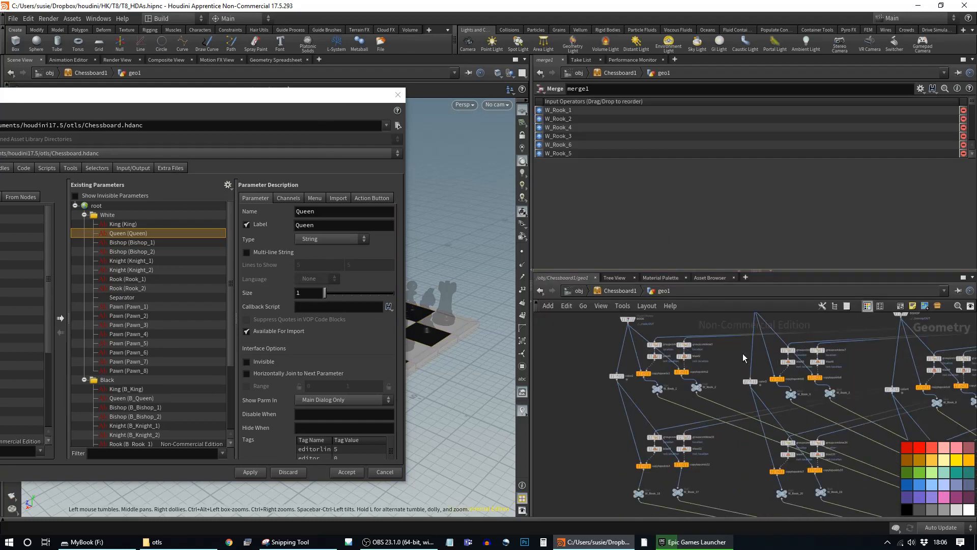
{"action": "left_click", "coordinate": [596, 371]}
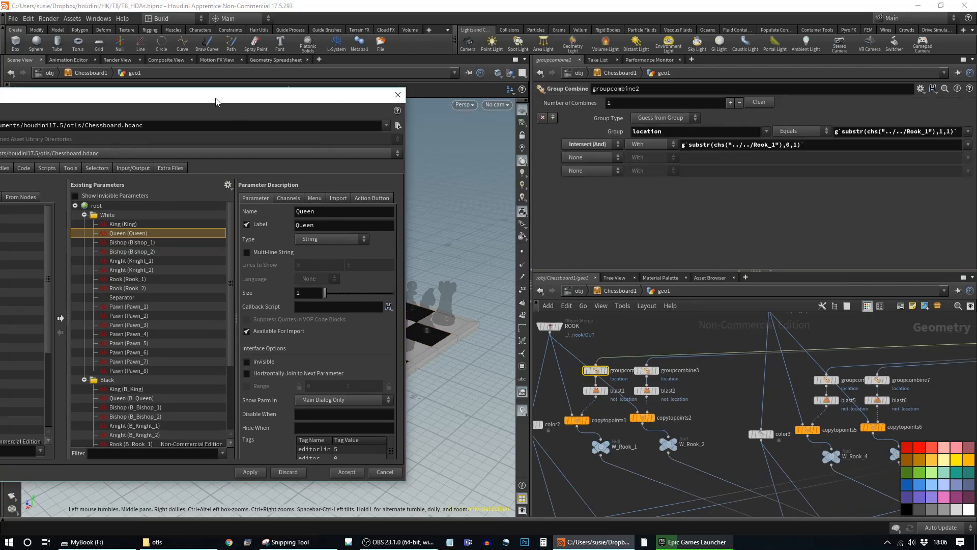
- Compare the Rook_1 expression in groupcombine2's intersect group with the Rook_1 parameter in the type properties
{"action": "left_click_drag", "start_coordinate": [213, 99], "coordinate": [365, 249]}
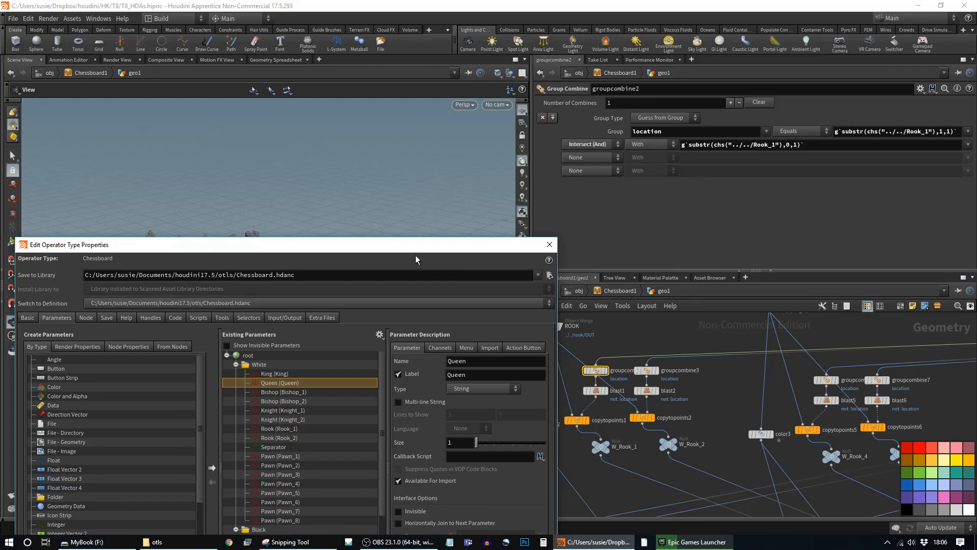
{"action": "left_click_drag", "start_coordinate": [436, 251], "coordinate": [399, 90]}
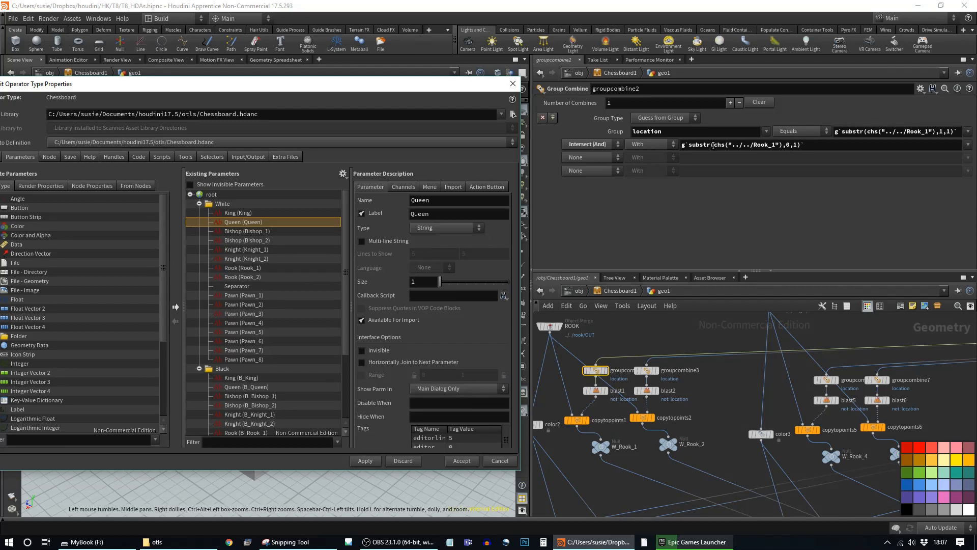
{"action": "left_click_drag", "start_coordinate": [690, 145], "coordinate": [779, 145]}
{"action": "left_click", "coordinate": [690, 145]}
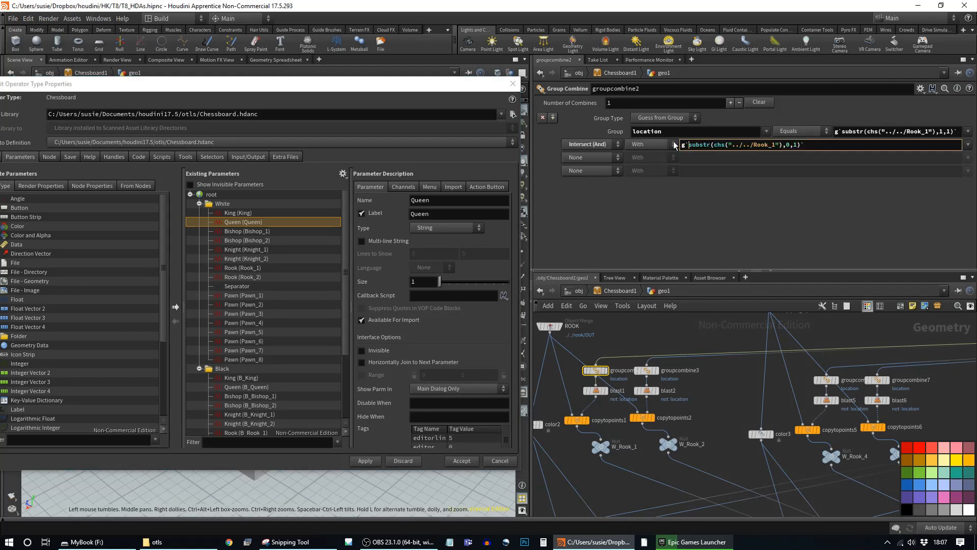
{"action": "left_click_drag", "start_coordinate": [691, 145], "coordinate": [708, 145]}
{"action": "left_click", "coordinate": [247, 269]}
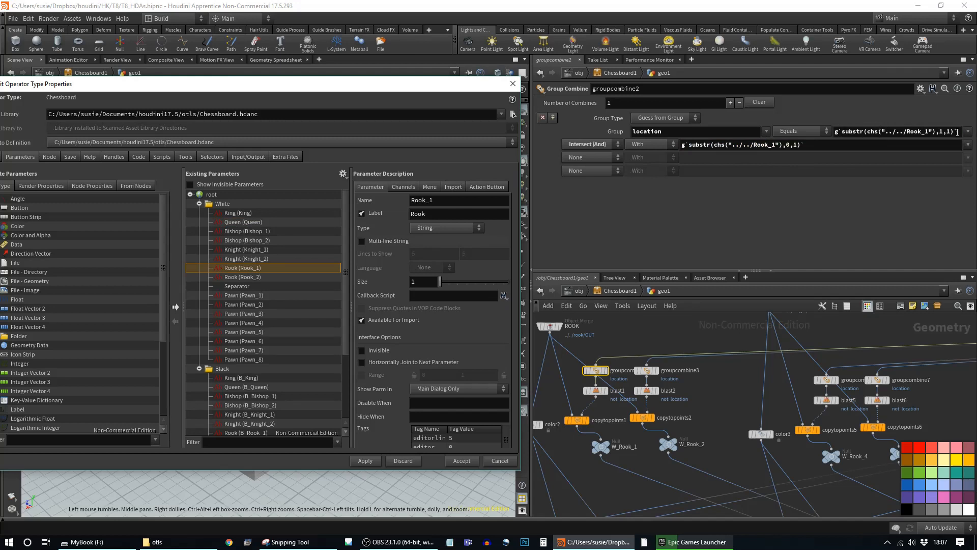
- Examine the index and length arguments, backticks and g prefix of the two substr expressions in groupcombine2, keeping them as they are
{"action": "left_click", "coordinate": [948, 131]}
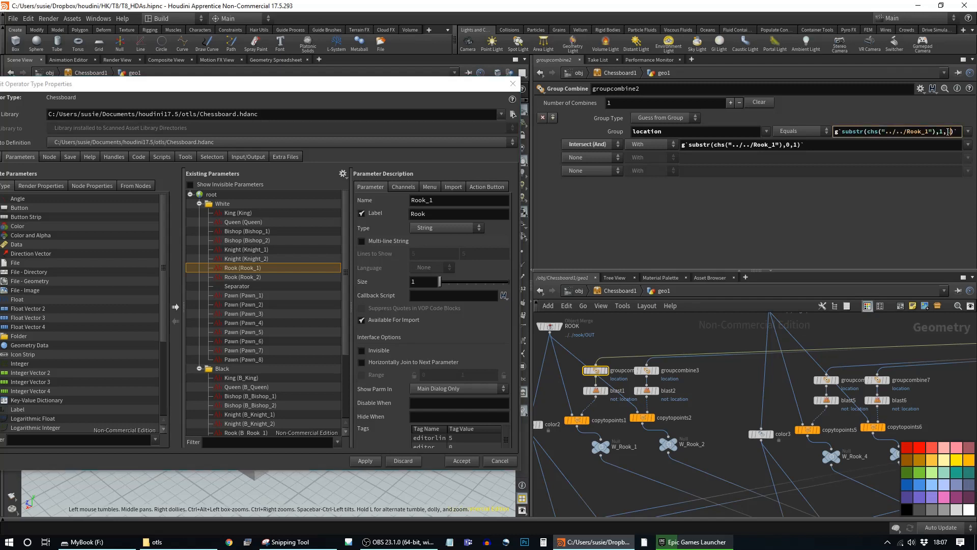
{"action": "double_click", "coordinate": [947, 132]}
{"action": "type", "text": "1"}
{"action": "key", "text": "Return"}
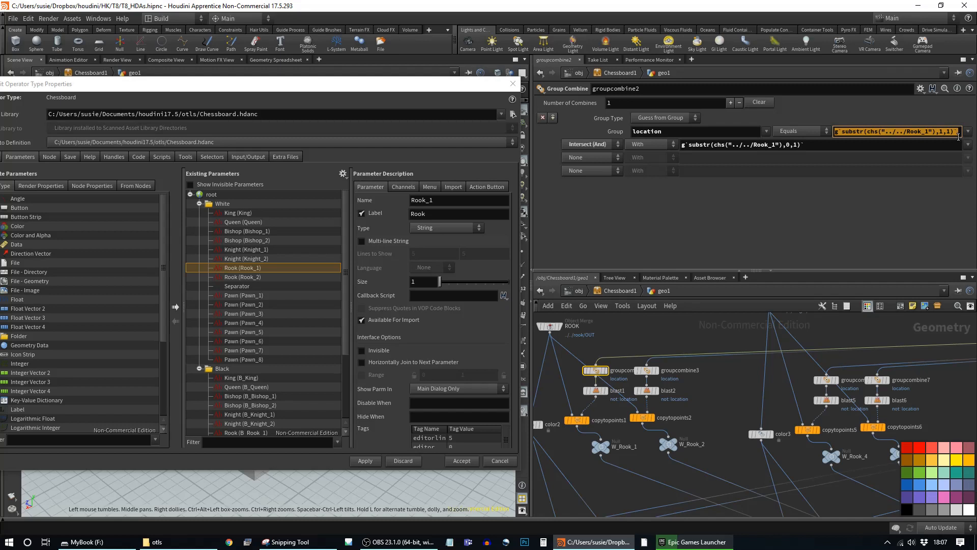
{"action": "left_click_drag", "start_coordinate": [812, 145], "coordinate": [689, 146]}
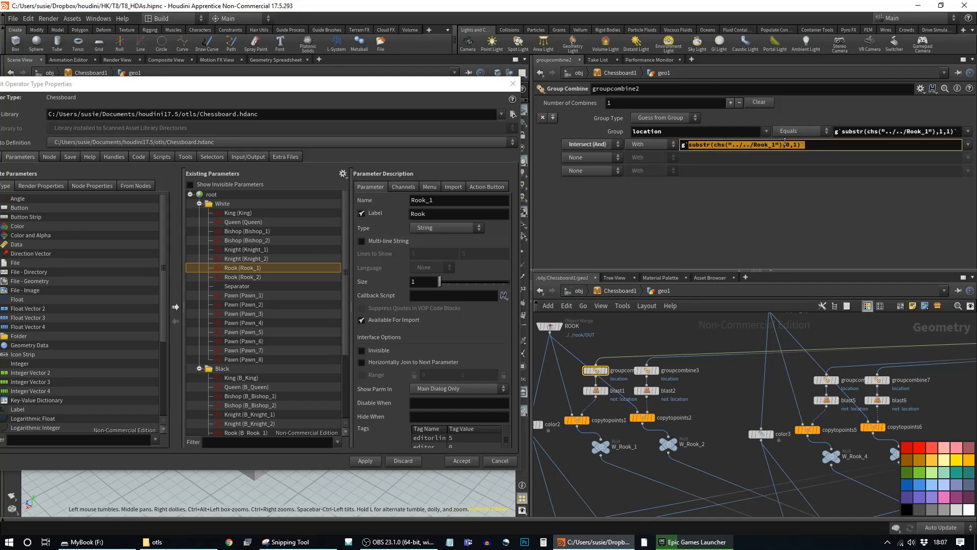
{"action": "left_click", "coordinate": [814, 145]}
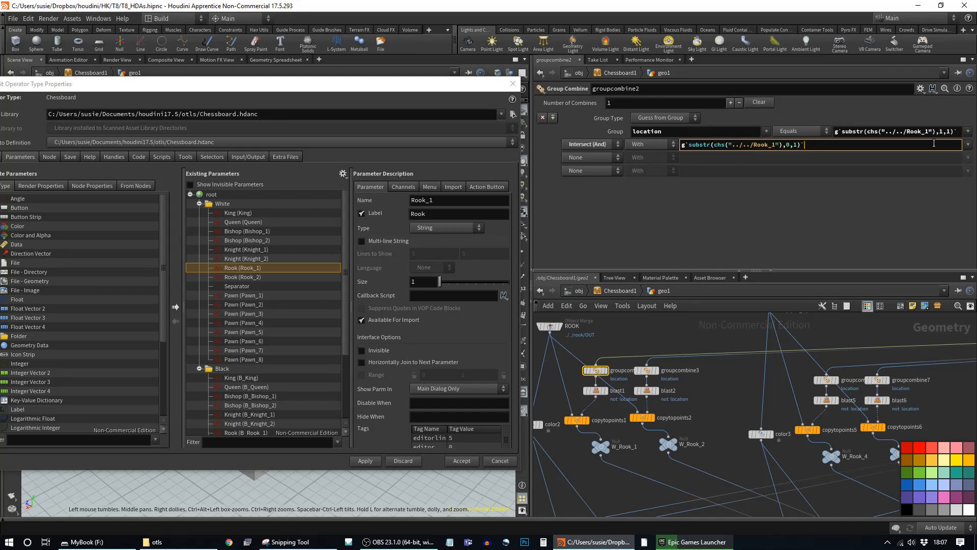
{"action": "left_click_drag", "start_coordinate": [684, 145], "coordinate": [687, 144]}
{"action": "left_click", "coordinate": [800, 144]}
{"action": "type", "text": "`"}
{"action": "left_click", "coordinate": [683, 145]}
{"action": "type", "text": "g"}
- Return to the object level and highlight the first Rook position of Chessboard1
{"action": "left_click_drag", "start_coordinate": [423, 90], "coordinate": [371, 93]}
{"action": "key", "text": "u"}
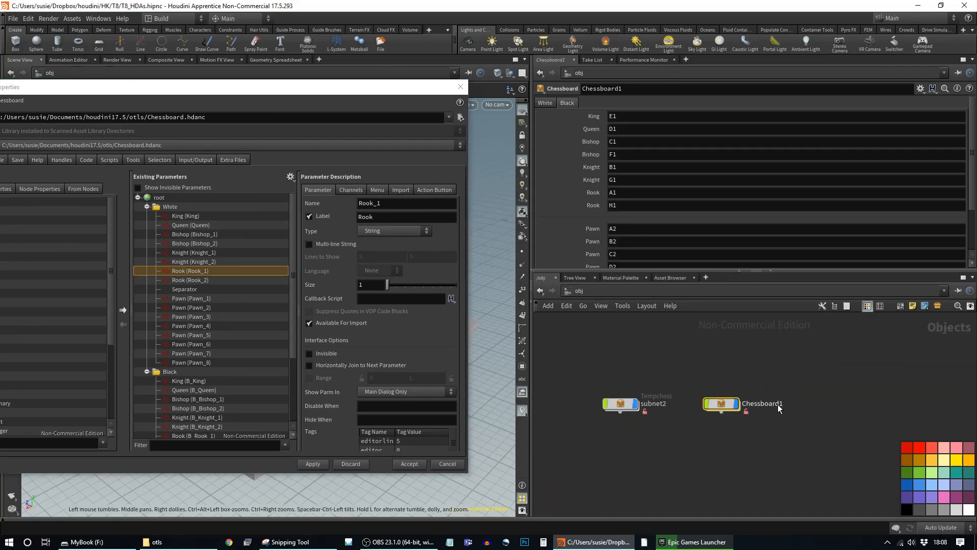
{"action": "left_click", "coordinate": [598, 193]}
{"action": "left_click", "coordinate": [609, 192]}
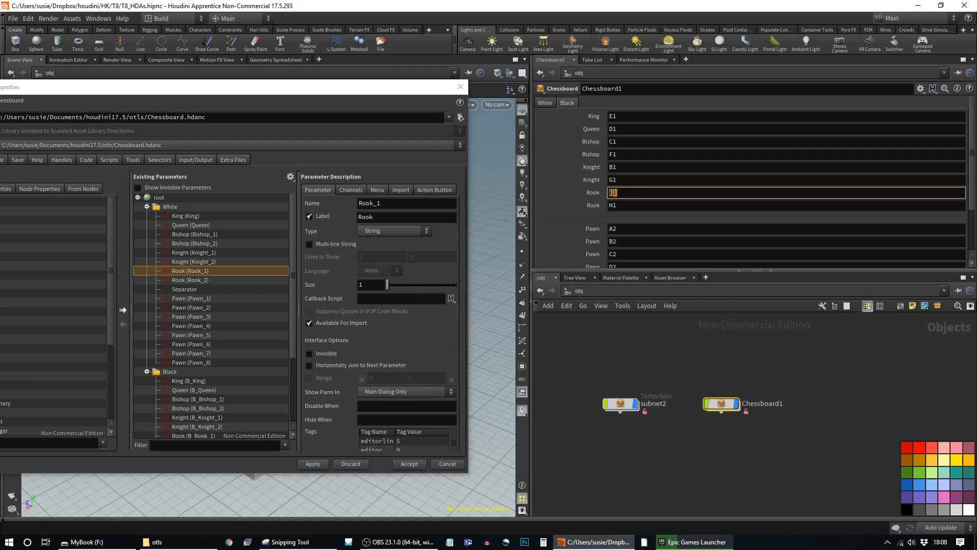
- Reopen geo1 inside Chessboard1, move the type properties window clear of the viewport, and inspect groupcombine7 in the next branch
{"action": "double_click", "coordinate": [722, 403]}
{"action": "double_click", "coordinate": [638, 353]}
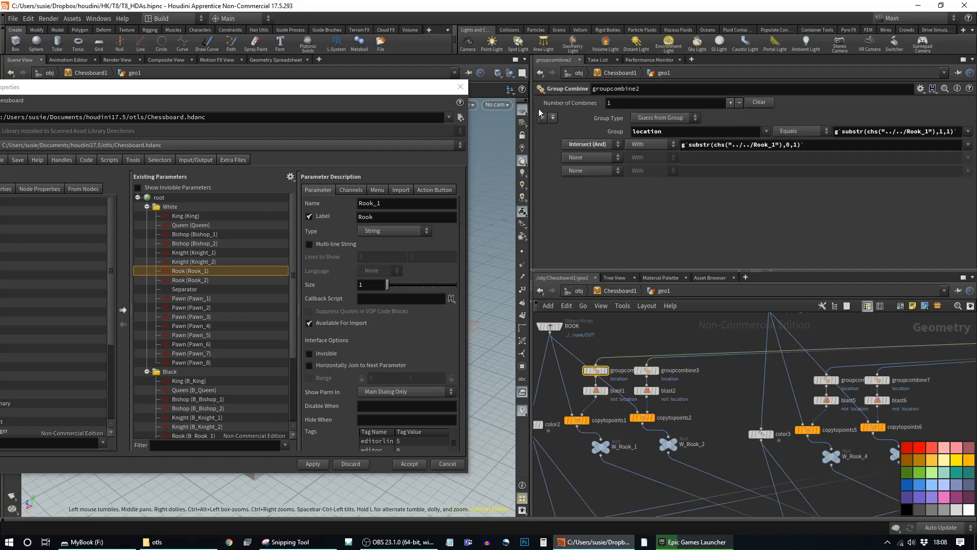
{"action": "left_click_drag", "start_coordinate": [411, 89], "coordinate": [80, 154]}
{"action": "middle_click_drag", "start_coordinate": [620, 409], "coordinate": [685, 385]}
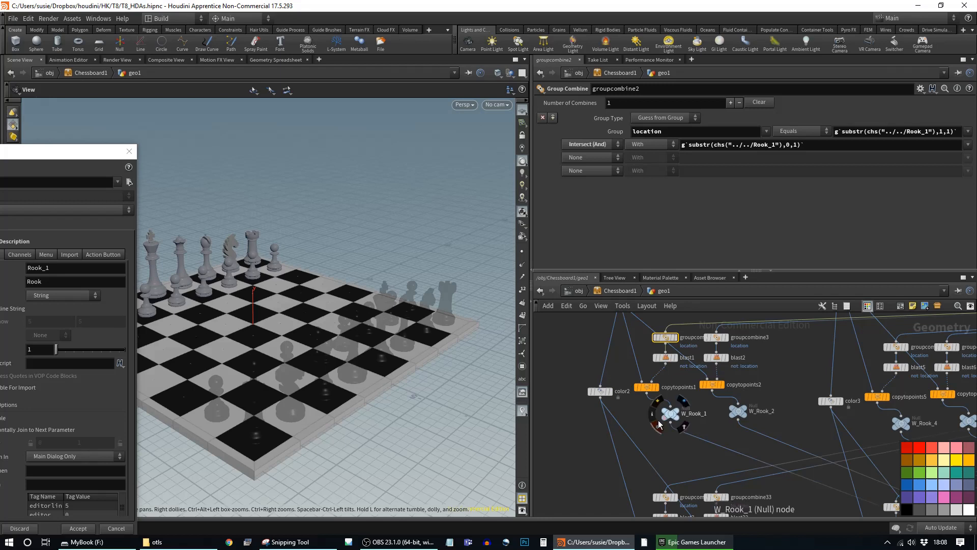
{"action": "middle_click_drag", "start_coordinate": [837, 448], "coordinate": [578, 437]}
{"action": "left_click", "coordinate": [689, 337]}
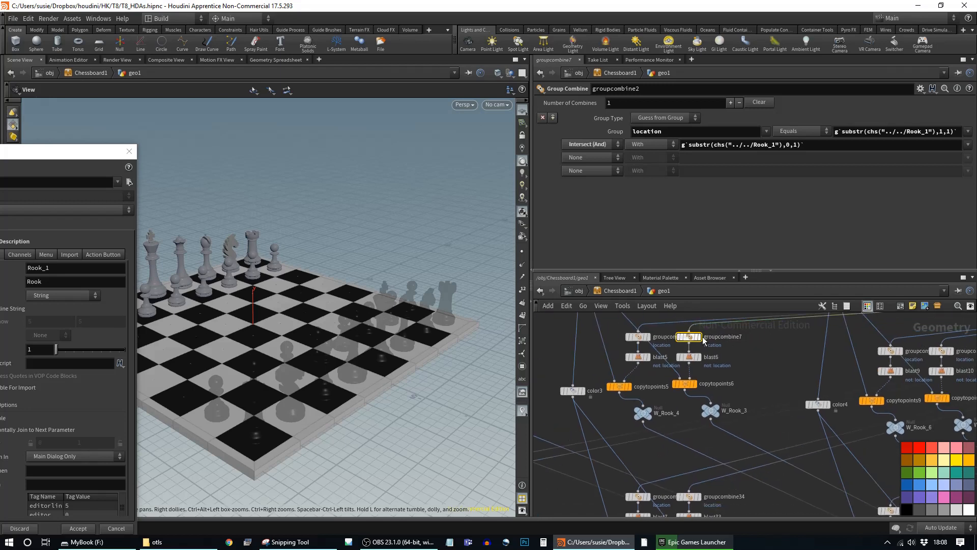
- Return to the object level from inside Chessboard1 and close the Chessboard type properties window
{"action": "left_click", "coordinate": [617, 292]}
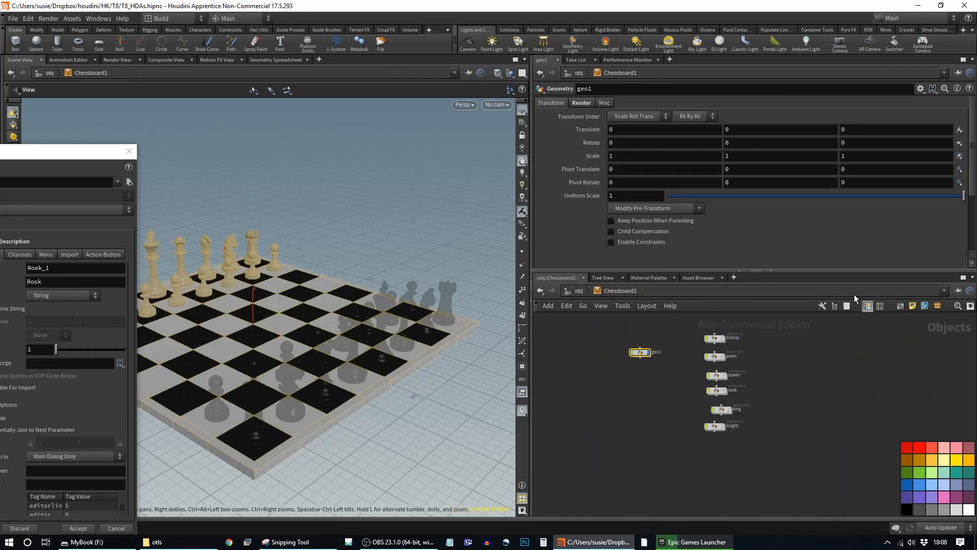
{"action": "left_click", "coordinate": [579, 291]}
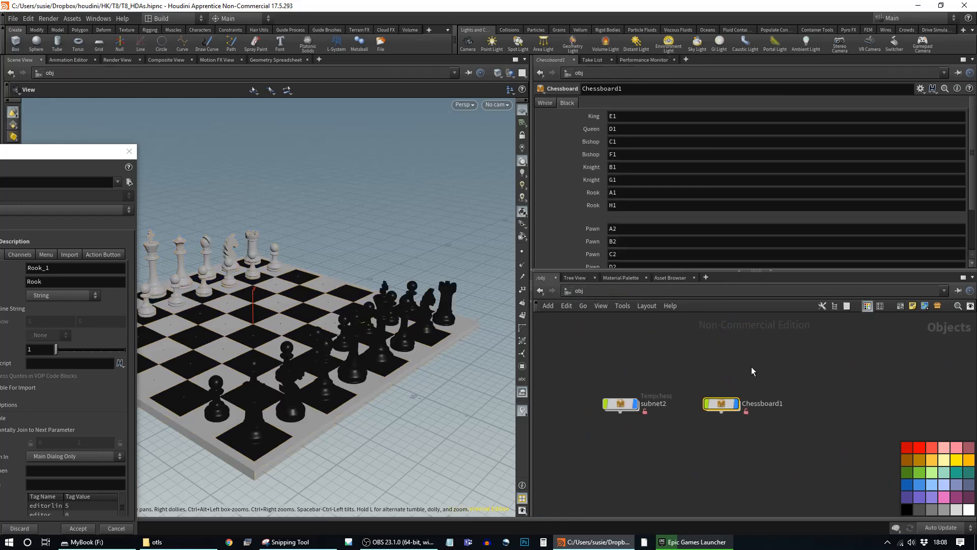
{"action": "left_click_drag", "start_coordinate": [786, 373], "coordinate": [748, 359]}
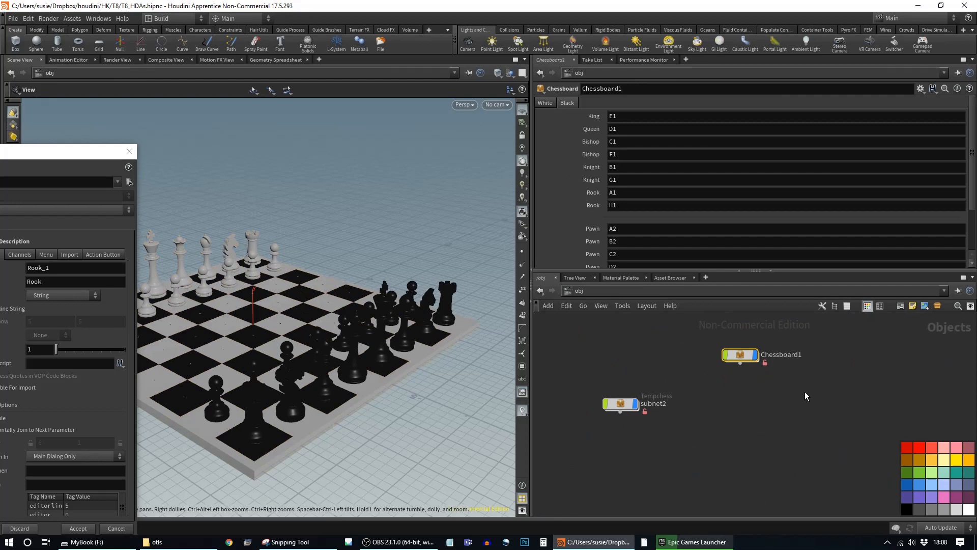
{"action": "left_click_drag", "start_coordinate": [88, 154], "coordinate": [305, 146]}
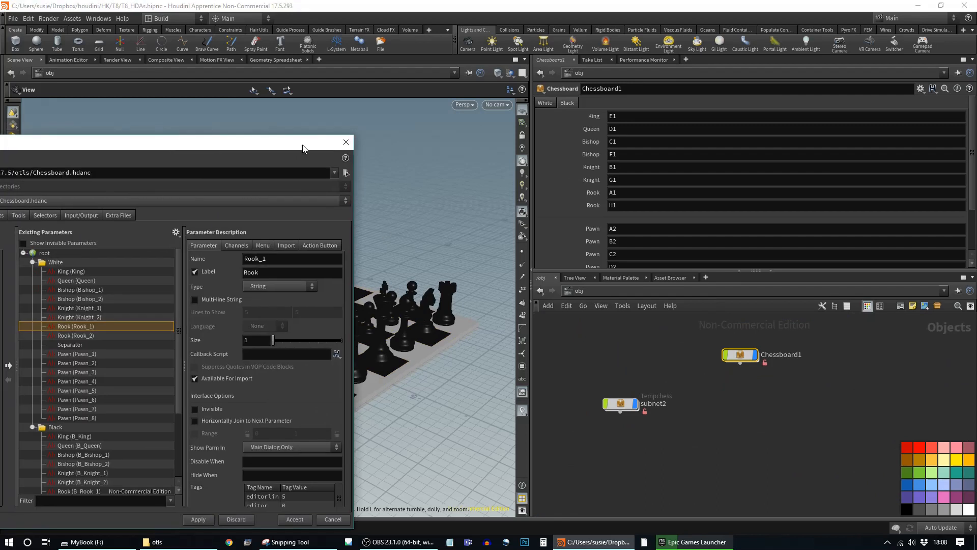
{"action": "left_click", "coordinate": [347, 145]}
- Place the Chessboard1 node level with subnet2 in the object network
{"action": "left_click_drag", "start_coordinate": [739, 359], "coordinate": [725, 408]}
{"action": "scroll", "coordinate": [769, 441], "scroll_direction": "down", "scroll_amount": 2}
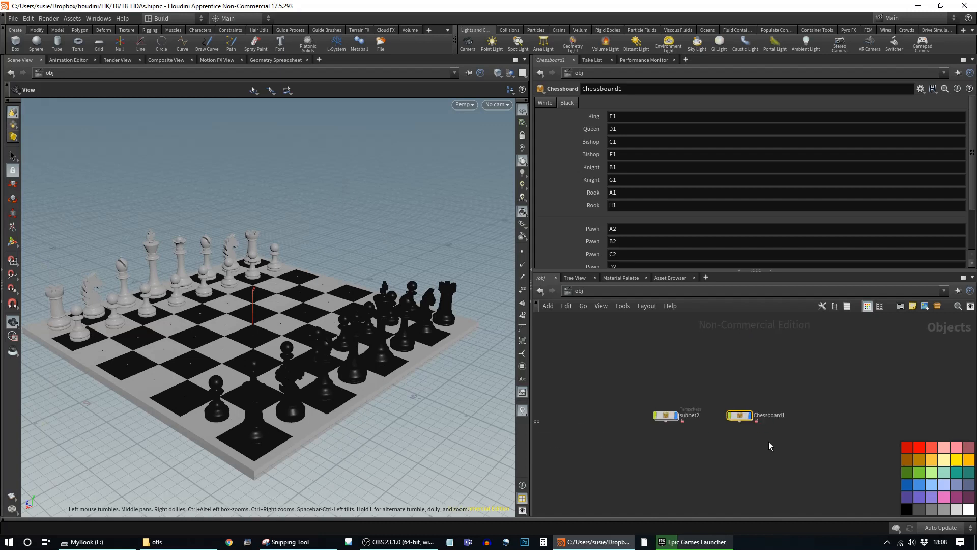
{"action": "scroll", "coordinate": [762, 450], "scroll_direction": "up", "scroll_amount": 3}
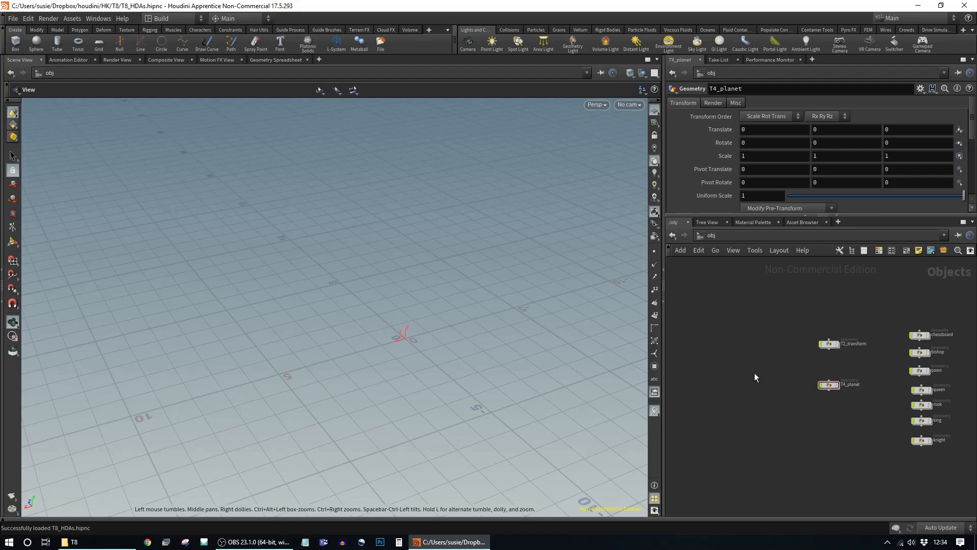
- Create a Geometry object in an empty area of the T8_HDAs object network and open its network
{"action": "middle_click_drag", "start_coordinate": [755, 374], "coordinate": [869, 373]}
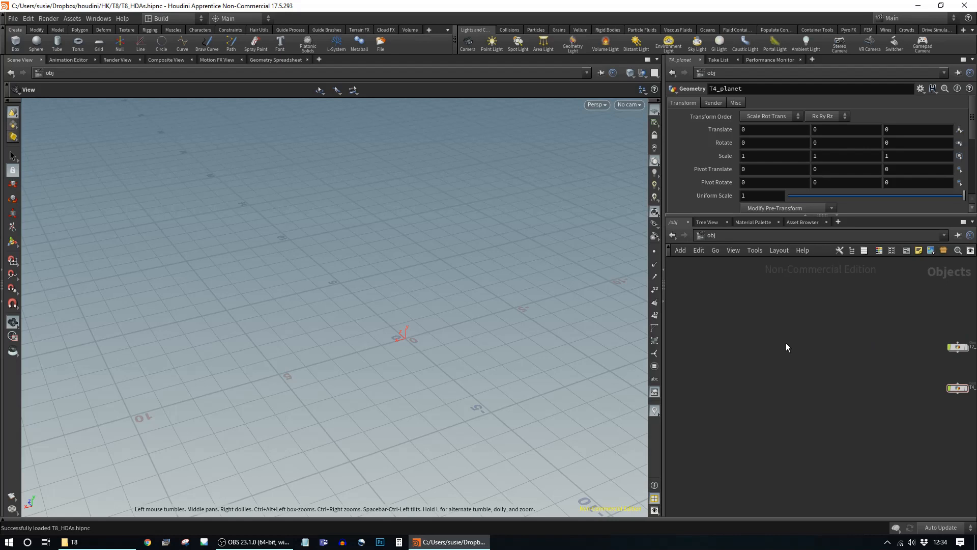
{"action": "key", "text": "Tab"}
{"action": "type", "text": "geo"}
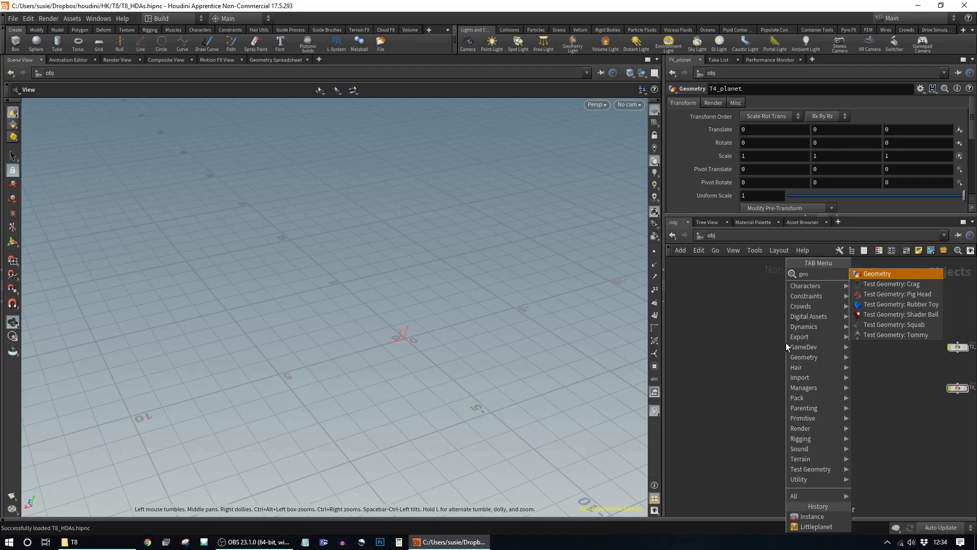
{"action": "key", "text": "Return"}
{"action": "left_click", "coordinate": [786, 343]}
{"action": "double_click", "coordinate": [786, 343]}
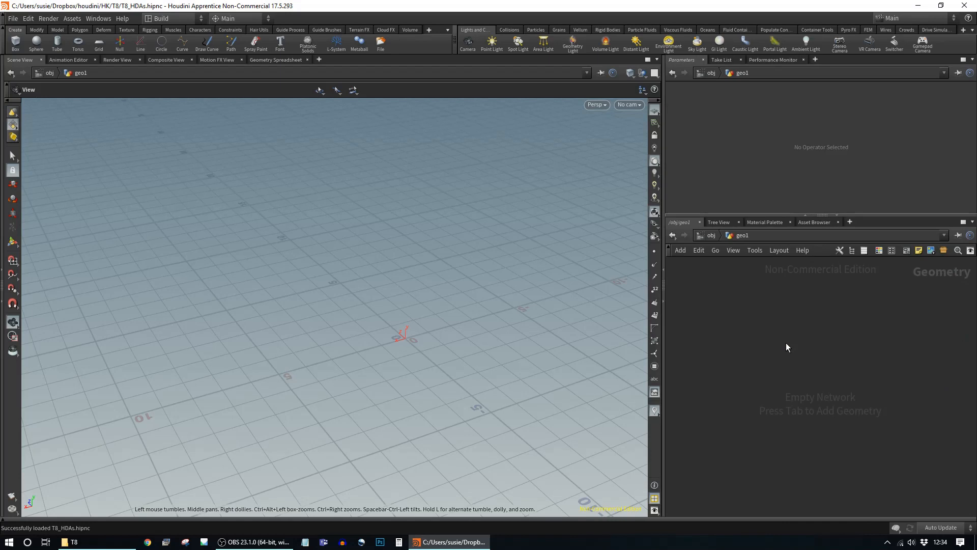
{"action": "key", "text": "g"}
{"action": "key", "text": "d"}
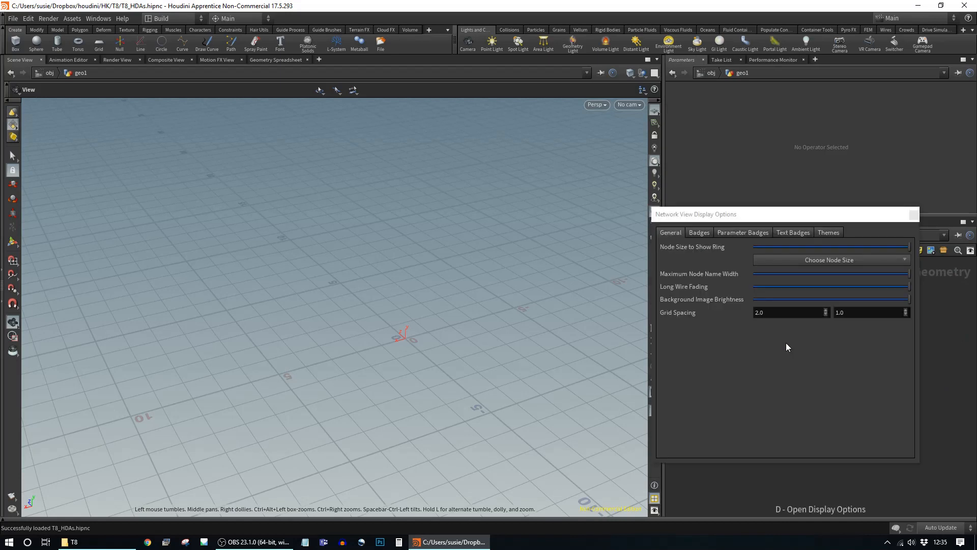
{"action": "left_click", "coordinate": [913, 214]}
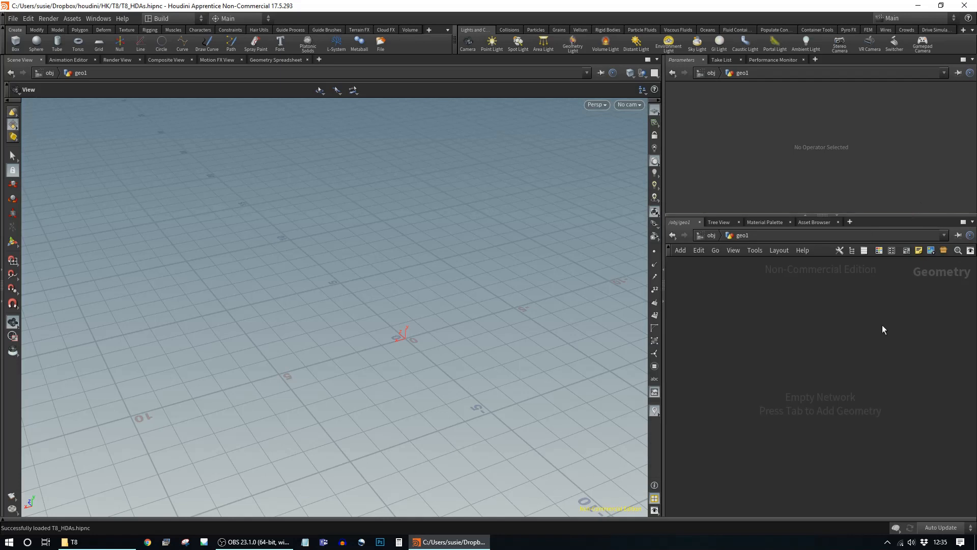
- Add a Grid inside geo1 and raise its rows and columns to make a dense mesh
{"action": "key", "text": "Tab"}
{"action": "type", "text": "GRI"}
{"action": "key", "text": "Return"}
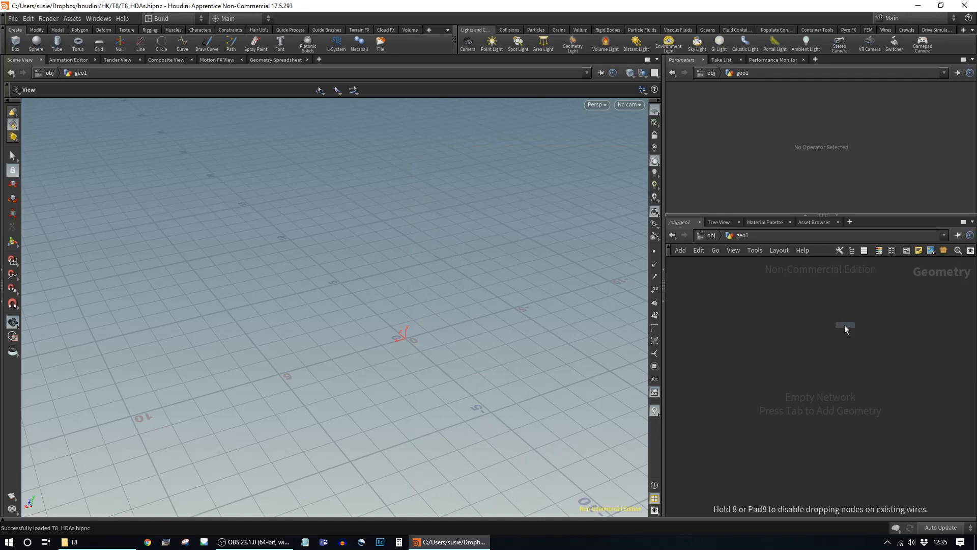
{"action": "left_click", "coordinate": [804, 322]}
{"action": "left_click_drag", "start_coordinate": [820, 182], "coordinate": [959, 181]}
{"action": "left_click_drag", "start_coordinate": [820, 194], "coordinate": [964, 193]}
- Return to the object level, create a second Geometry object beside geo1 and open its network
{"action": "left_click", "coordinate": [708, 236]}
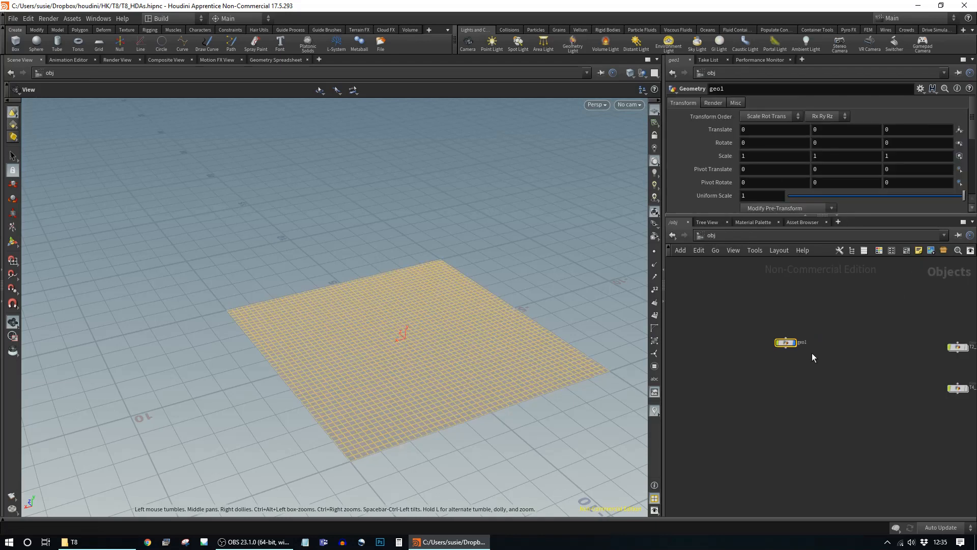
{"action": "key", "text": "Tab"}
{"action": "type", "text": "TRE"}
{"action": "key", "text": "BackSpace"}
{"action": "key", "text": "BackSpace"}
{"action": "key", "text": "BackSpace"}
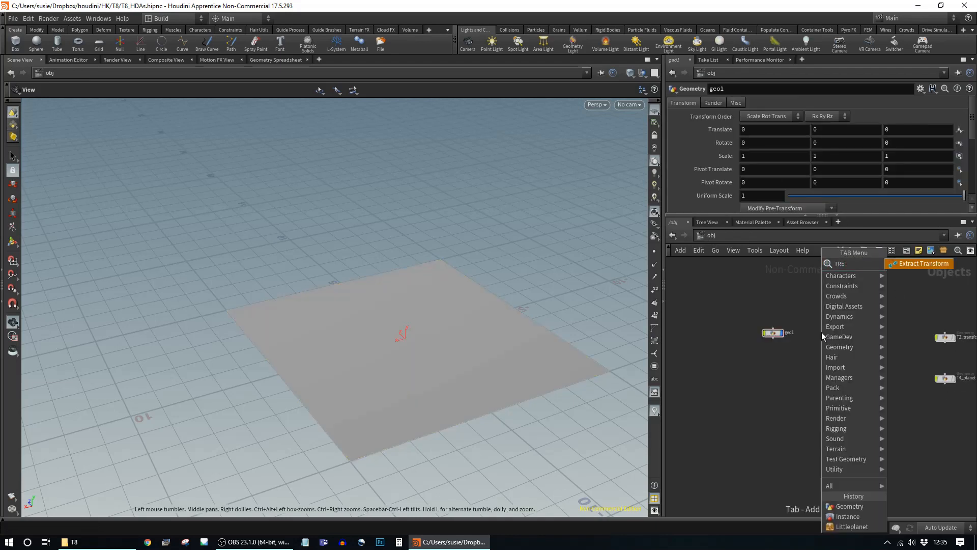
{"action": "type", "text": "geo"}
{"action": "key", "text": "Return"}
{"action": "left_click", "coordinate": [821, 331]}
{"action": "double_click", "coordinate": [823, 333]}
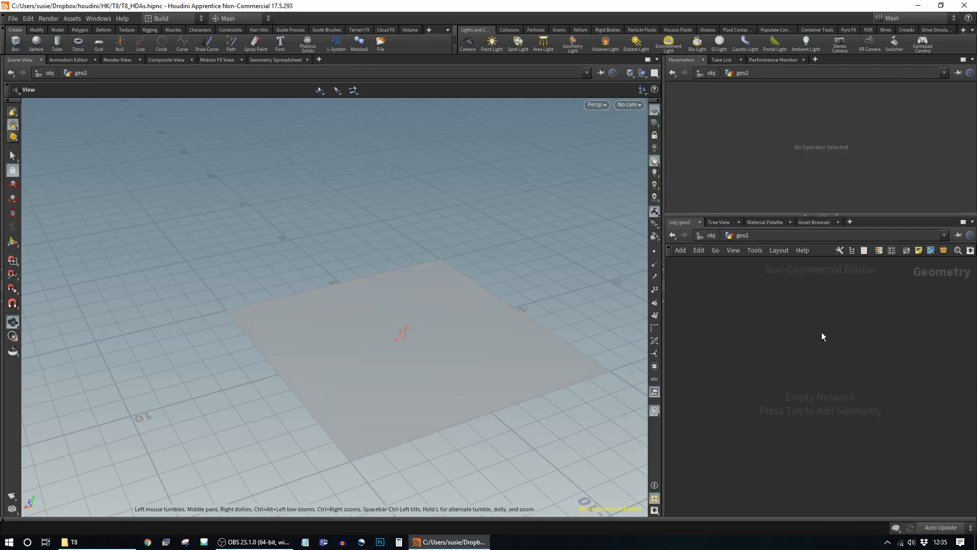
- Check which digital assets are available to add inside geo2
{"action": "key", "text": "Tab"}
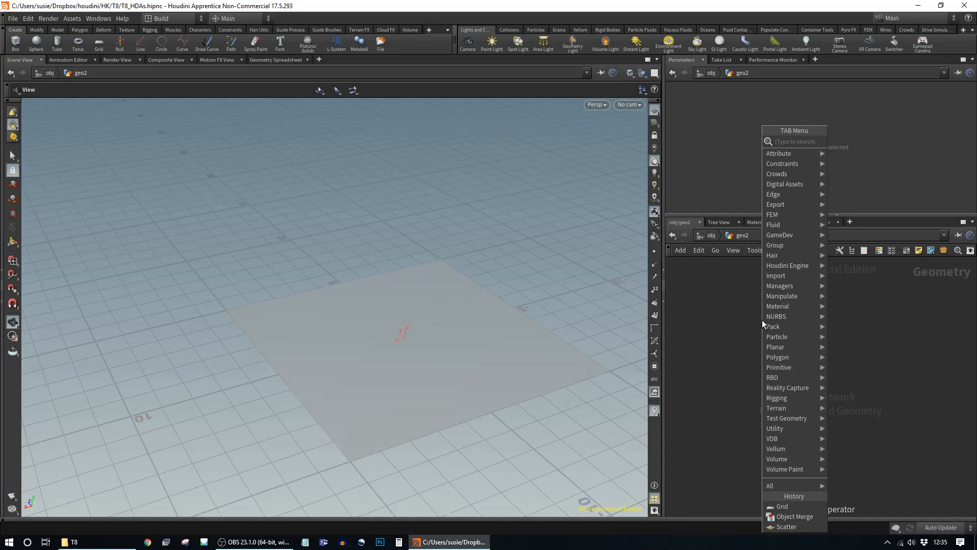
{"action": "mouse_move", "coordinate": [800, 185]}
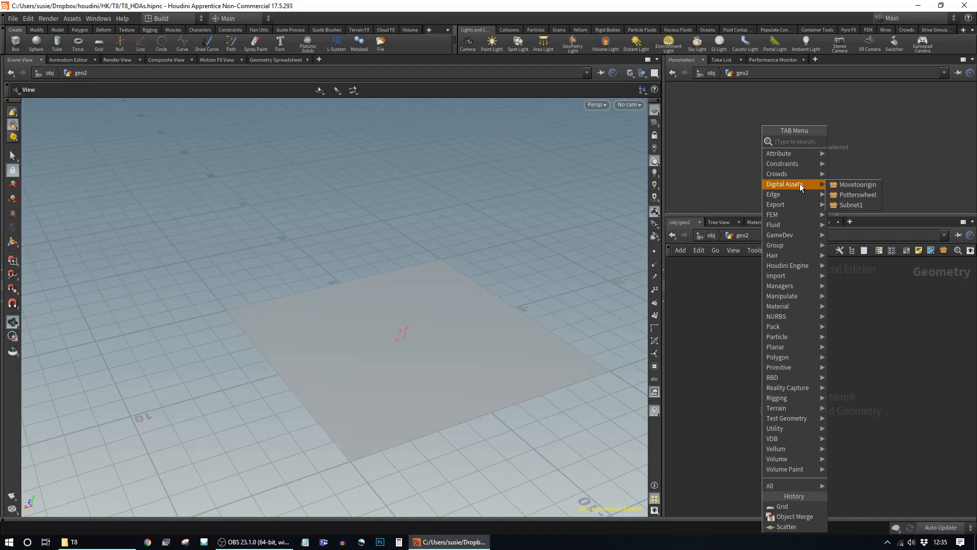
{"action": "left_click", "coordinate": [729, 340]}
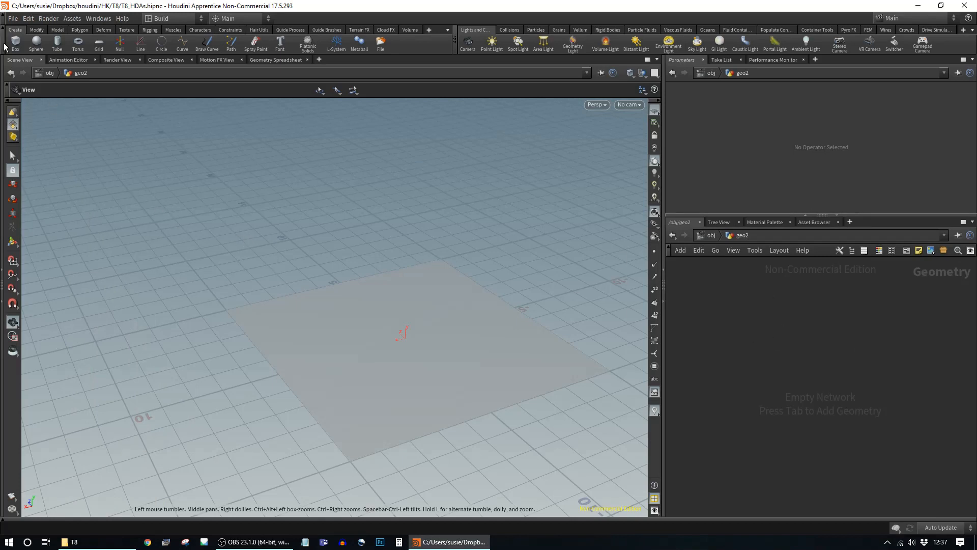
- Start installing a digital asset library, with Current HIP File Only as the install target
{"action": "left_click", "coordinate": [13, 18]}
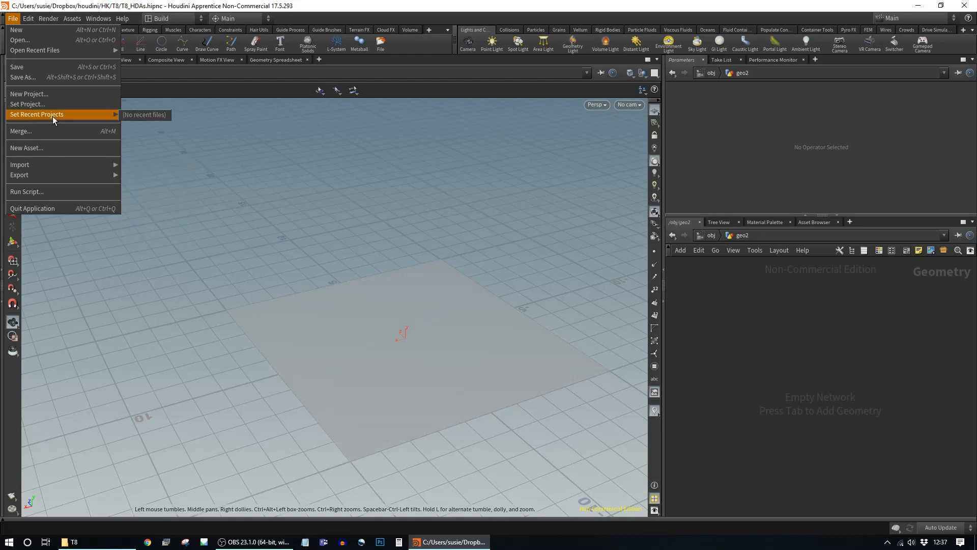
{"action": "mouse_move", "coordinate": [62, 168]}
{"action": "left_click", "coordinate": [157, 236]}
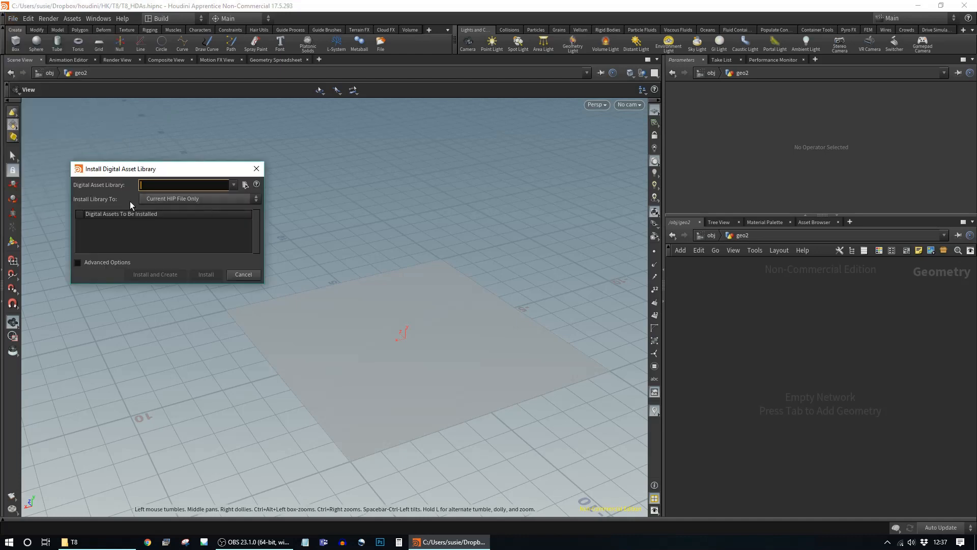
{"action": "left_click", "coordinate": [224, 199]}
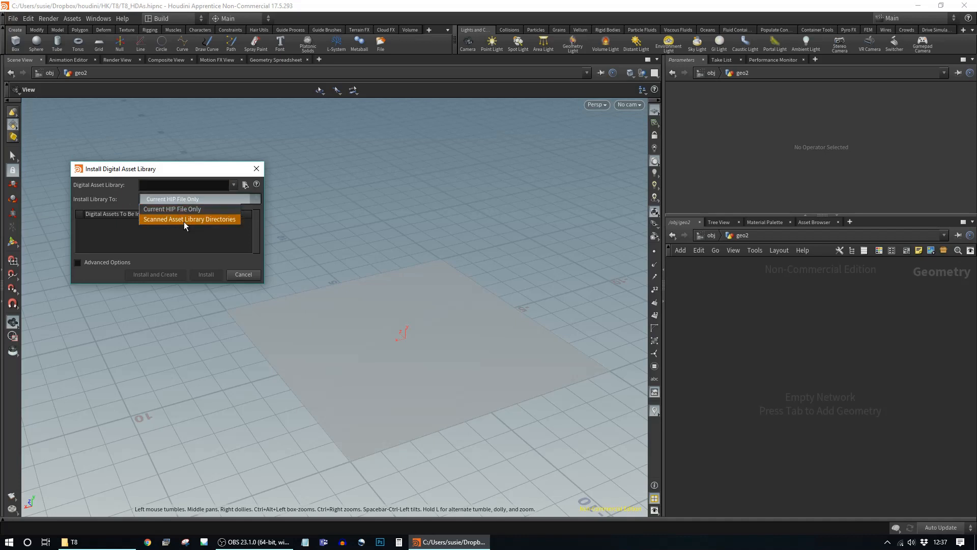
{"action": "left_click", "coordinate": [216, 212]}
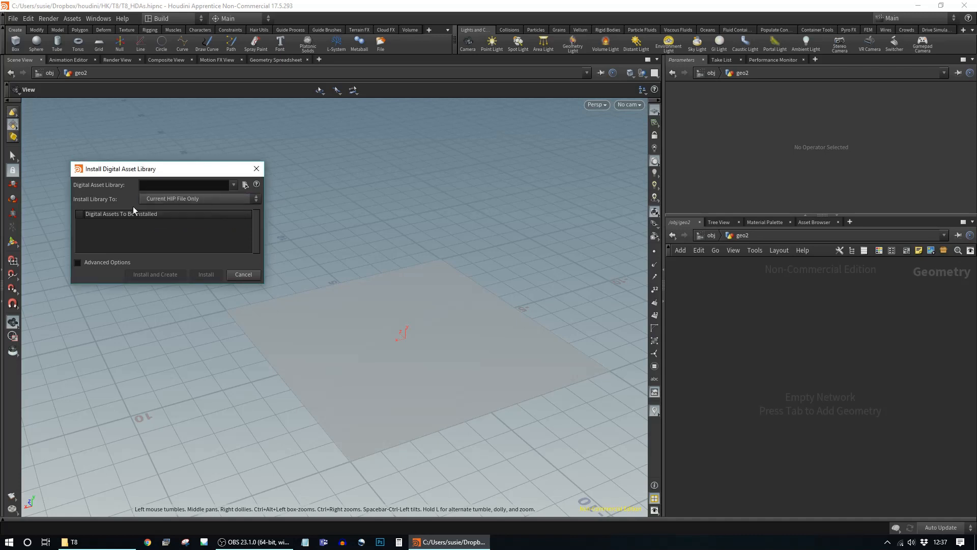
- Choose Low_Poly_Tree_Deciduous.hda from the HK/T1/hda folder and install it without creating a node
{"action": "left_click", "coordinate": [245, 184]}
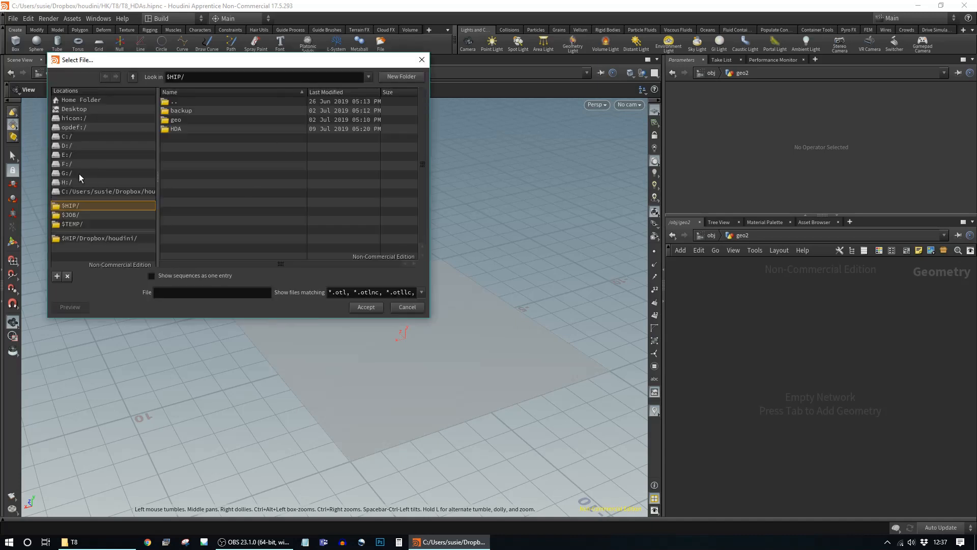
{"action": "left_click", "coordinate": [92, 238]}
{"action": "left_click", "coordinate": [84, 206]}
{"action": "double_click", "coordinate": [188, 101]}
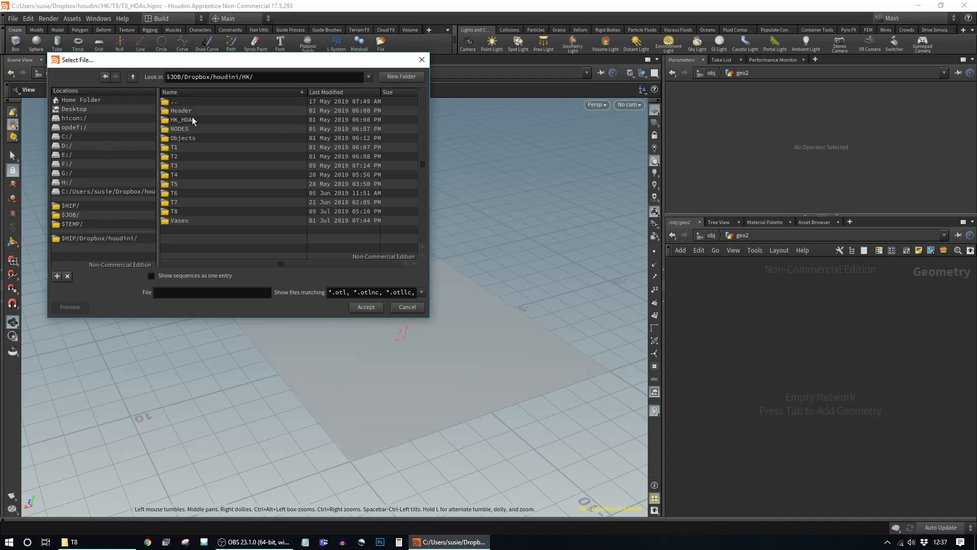
{"action": "double_click", "coordinate": [174, 148]}
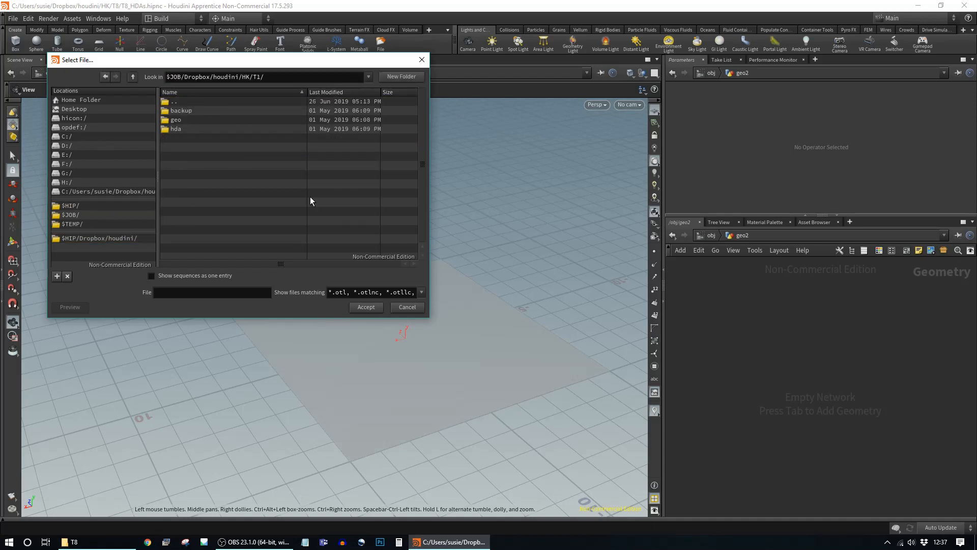
{"action": "double_click", "coordinate": [183, 129]}
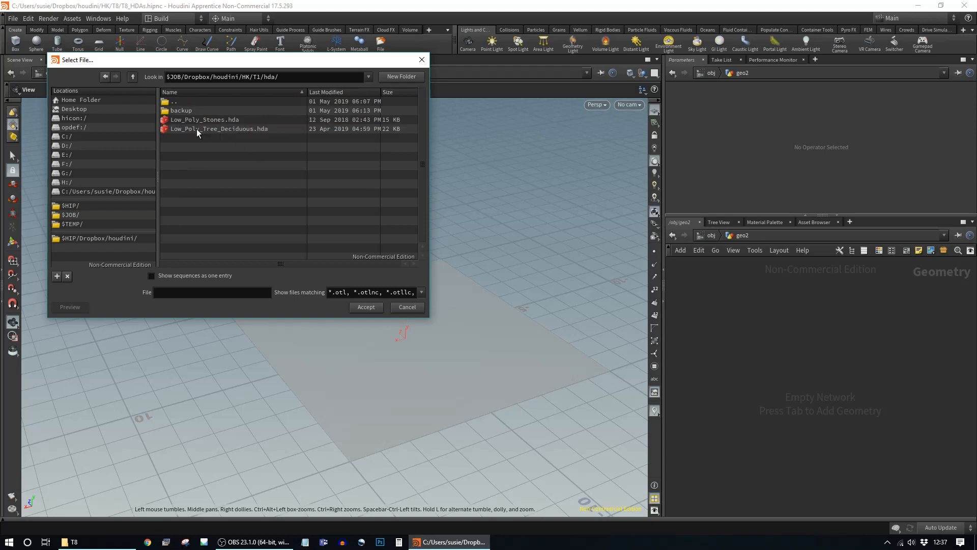
{"action": "left_click", "coordinate": [196, 129]}
{"action": "left_click", "coordinate": [366, 307]}
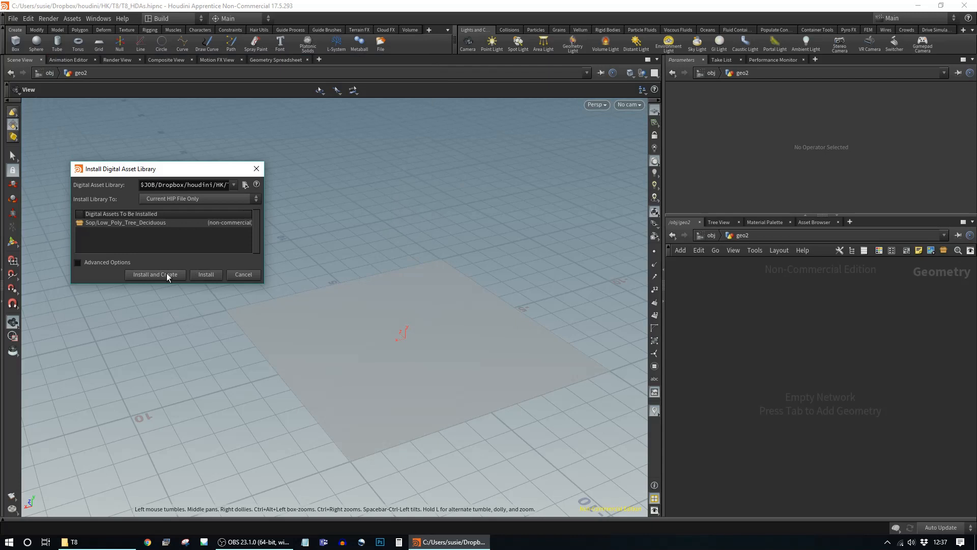
{"action": "left_click", "coordinate": [206, 275]}
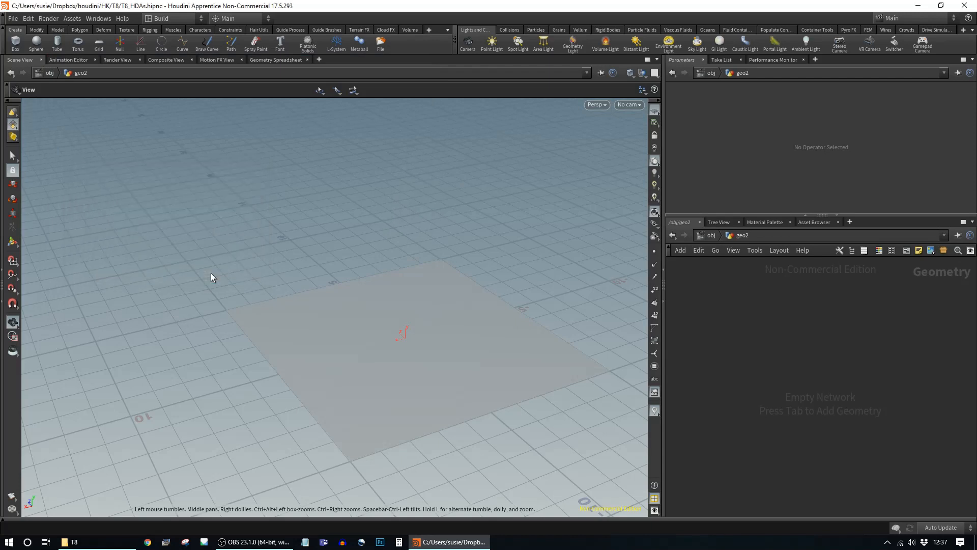
- Add a Low_Poly_Tree_Deciduous asset node inside geo2
{"action": "key", "text": "Tab"}
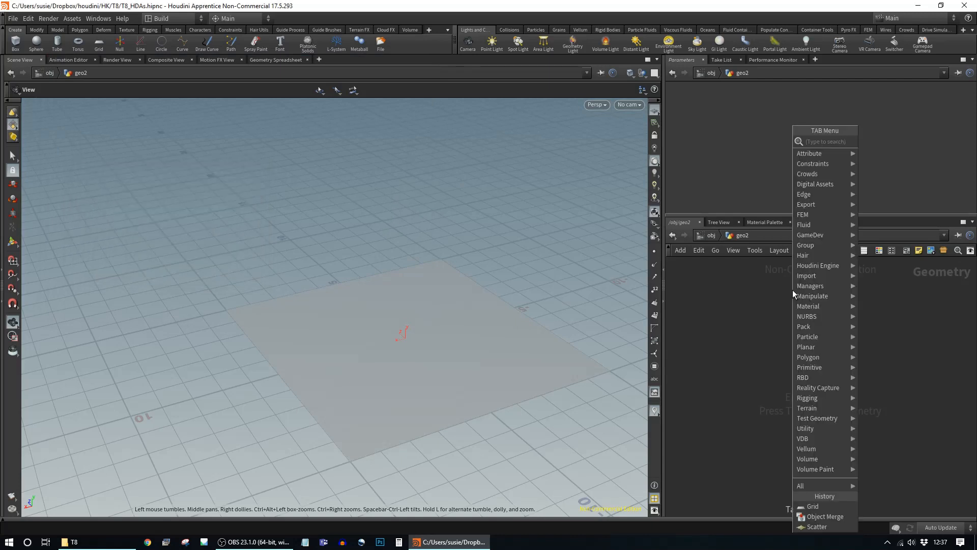
{"action": "mouse_move", "coordinate": [820, 183]}
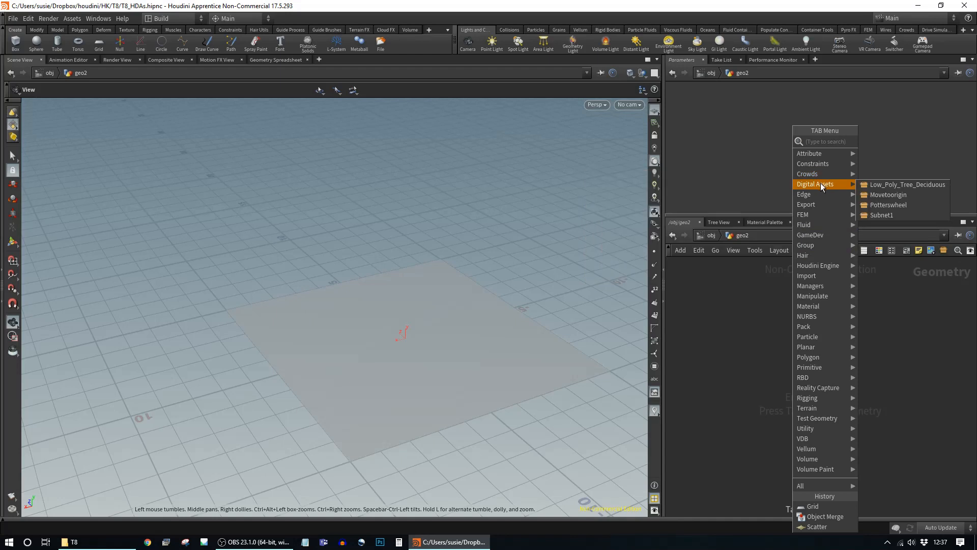
{"action": "left_click", "coordinate": [913, 184]}
{"action": "left_click", "coordinate": [813, 323]}
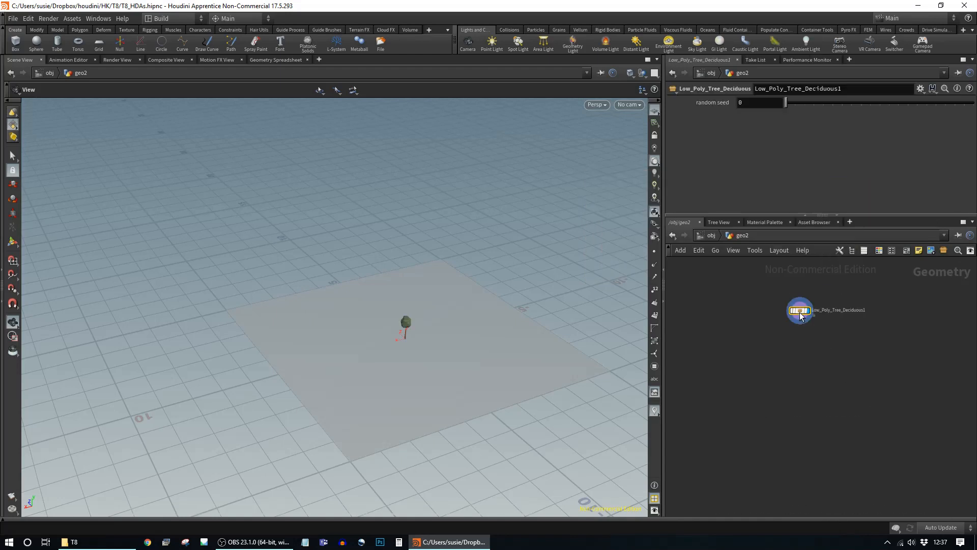
{"action": "left_click_drag", "start_coordinate": [814, 324], "coordinate": [815, 331]}
- Change the random seed of the low-poly tree to vary its shape and check it up close
{"action": "scroll", "coordinate": [377, 338], "scroll_direction": "up", "scroll_amount": 3}
{"action": "scroll", "coordinate": [378, 338], "scroll_direction": "up", "scroll_amount": 5}
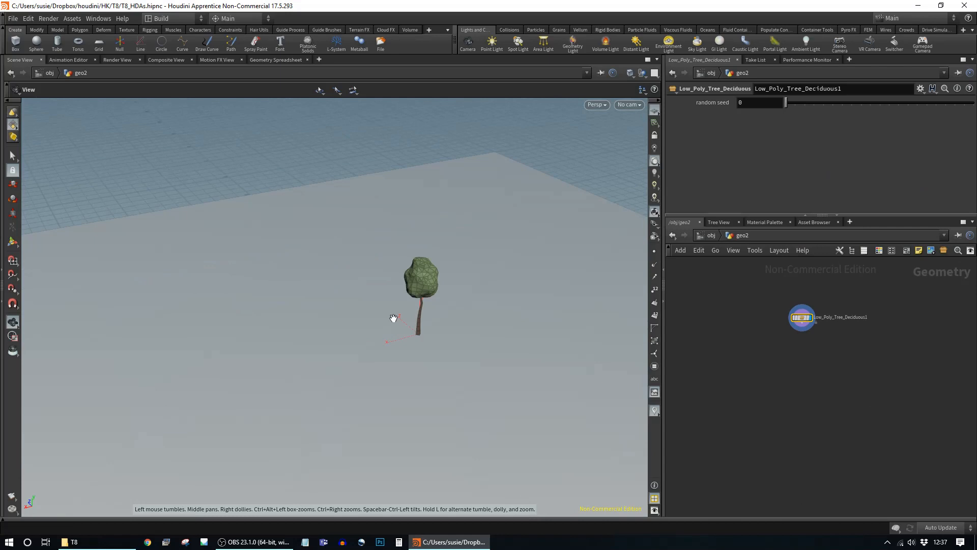
{"action": "left_click_drag", "start_coordinate": [786, 104], "coordinate": [815, 106]}
{"action": "left_click_drag", "start_coordinate": [465, 362], "coordinate": [474, 301]}
- Return to the object level and arrange the geo1 and geo2 nodes side by side
{"action": "left_click", "coordinate": [708, 236]}
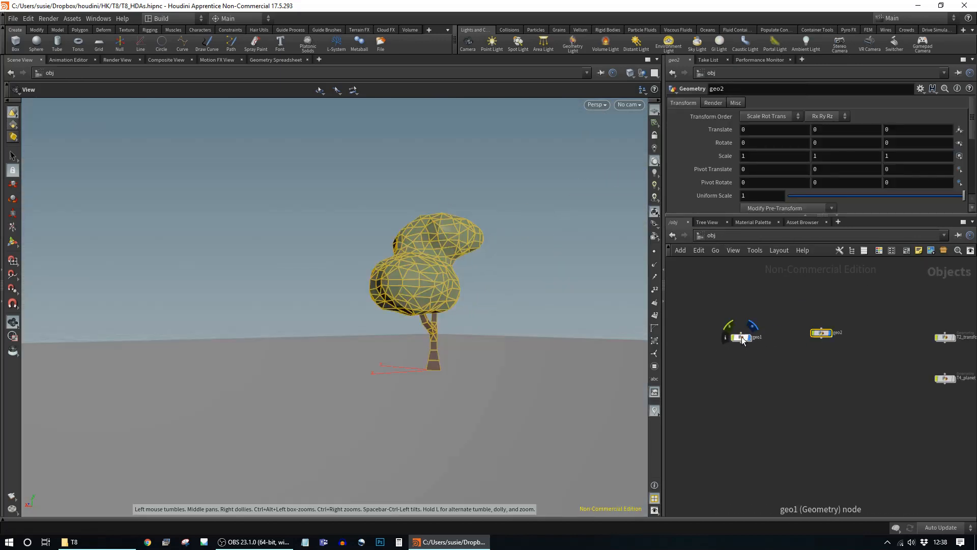
{"action": "left_click", "coordinate": [741, 337]}
{"action": "middle_click_drag", "start_coordinate": [840, 371], "coordinate": [857, 346]}
{"action": "scroll", "coordinate": [858, 346], "scroll_direction": "down", "scroll_amount": 1}
{"action": "left_click_drag", "start_coordinate": [844, 316], "coordinate": [834, 319]}
{"action": "left_click", "coordinate": [860, 351]}
{"action": "middle_click_drag", "start_coordinate": [801, 371], "coordinate": [867, 379]}
{"action": "scroll", "coordinate": [865, 357], "scroll_direction": "down", "scroll_amount": 1}
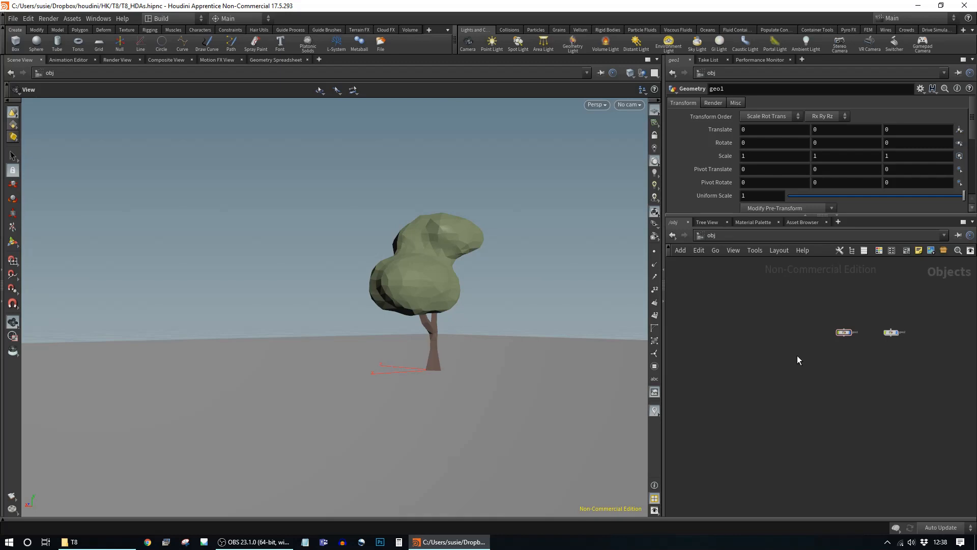
- Add an Instance object at the object level and place it in line with geo1 and geo2
{"action": "key", "text": "Tab"}
{"action": "type", "text": "INSTANCE"}
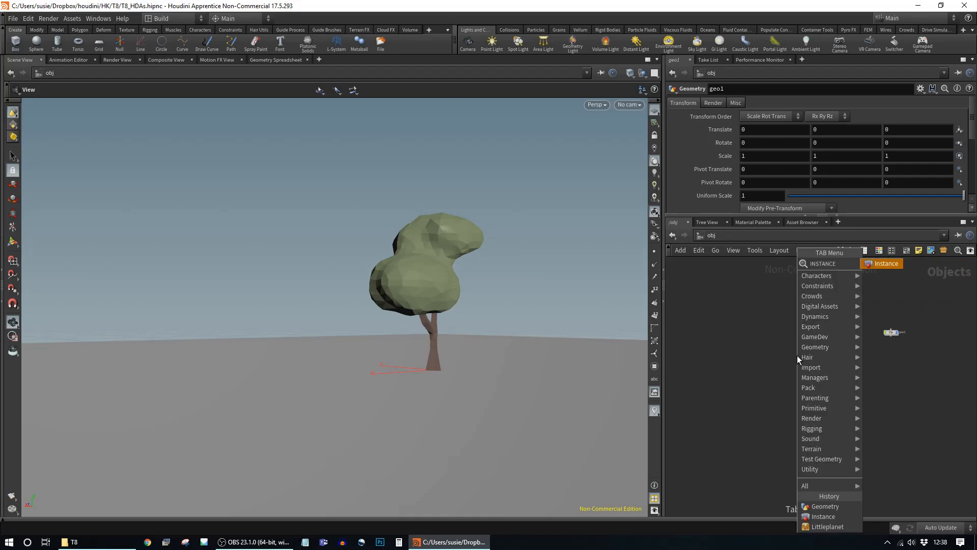
{"action": "key", "text": "Return"}
{"action": "left_click", "coordinate": [796, 321]}
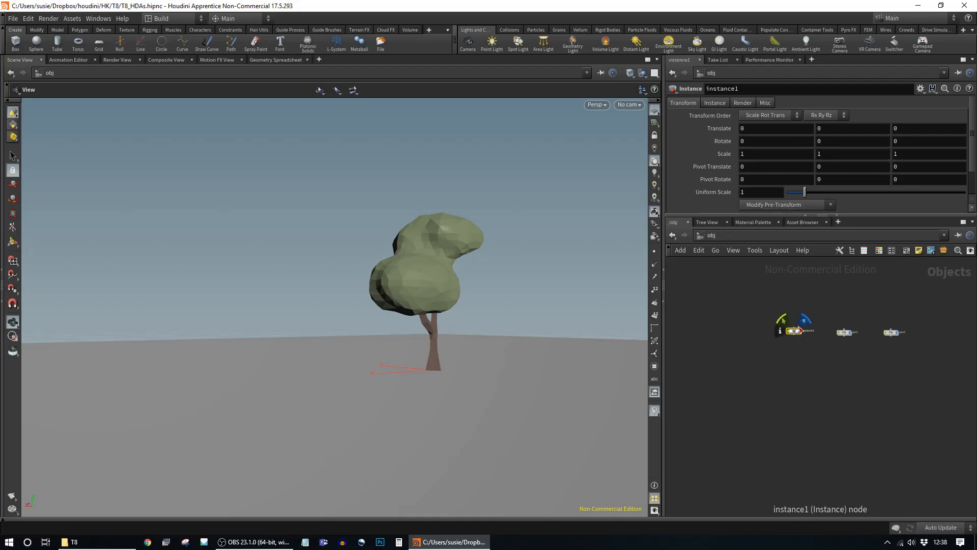
{"action": "left_click_drag", "start_coordinate": [794, 333], "coordinate": [797, 335]}
{"action": "scroll", "coordinate": [857, 334], "scroll_direction": "up", "scroll_amount": 3}
{"action": "left_click", "coordinate": [828, 330]}
{"action": "left_click", "coordinate": [735, 333]}
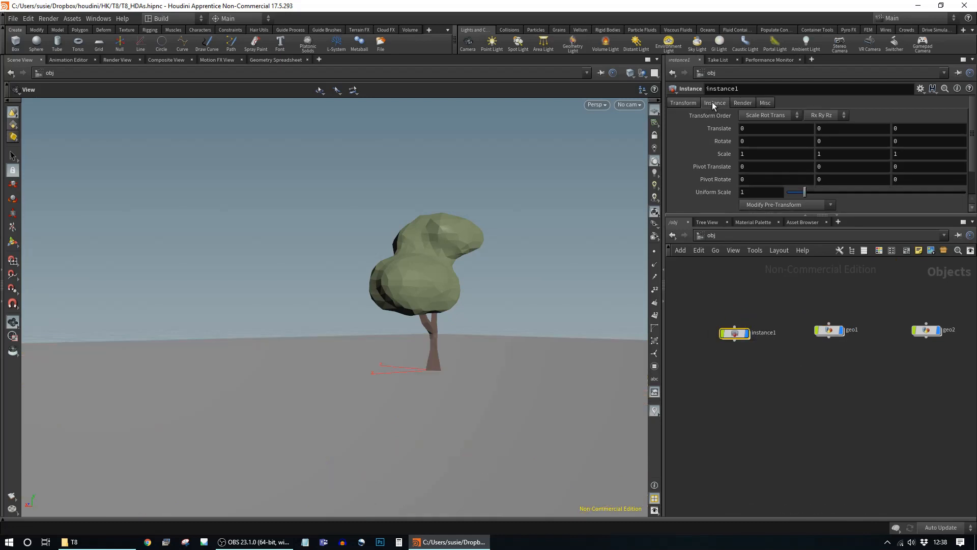
- Show instance1's instancing parameters and examine the default Add node inside it before returning to the object level
{"action": "left_click", "coordinate": [714, 102]}
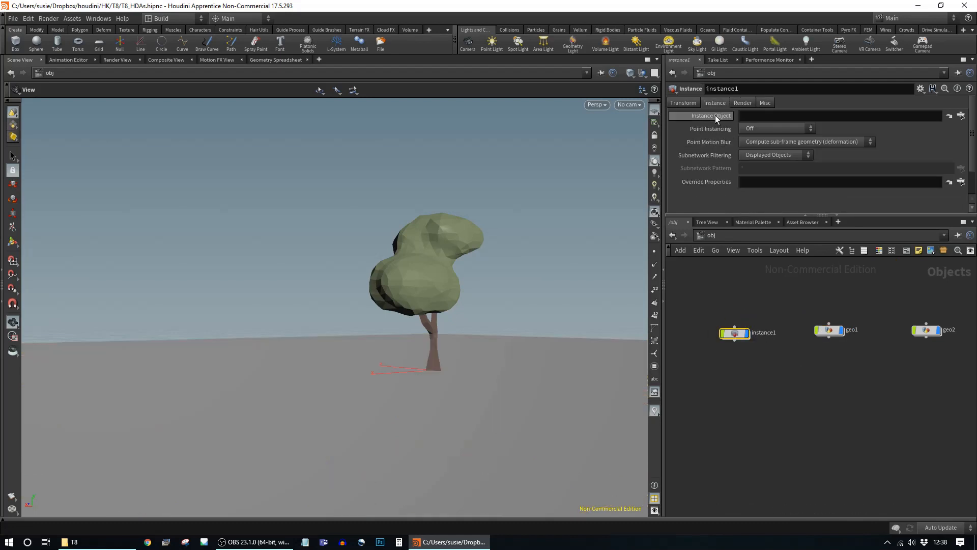
{"action": "left_click_drag", "start_coordinate": [731, 333], "coordinate": [729, 329]}
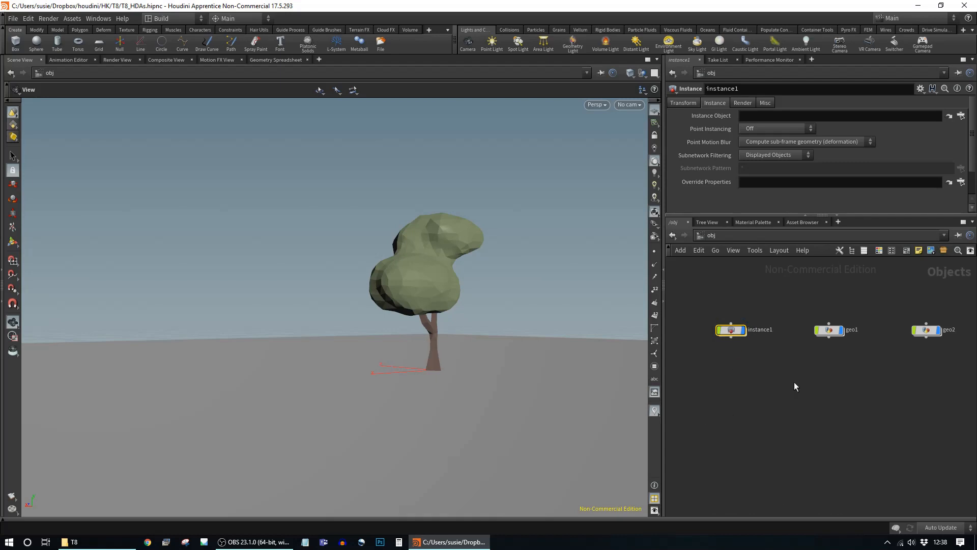
{"action": "double_click", "coordinate": [732, 330]}
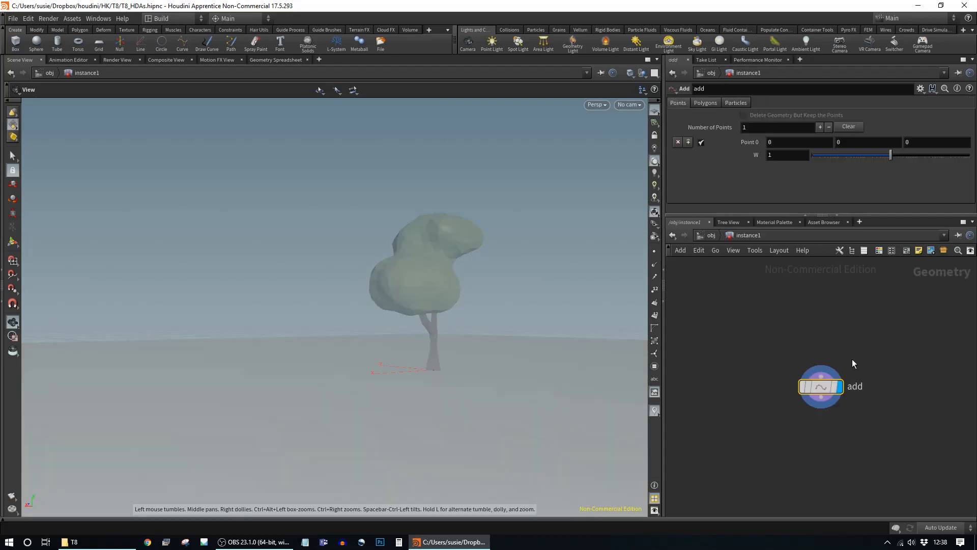
{"action": "left_click_drag", "start_coordinate": [821, 387], "coordinate": [765, 333]}
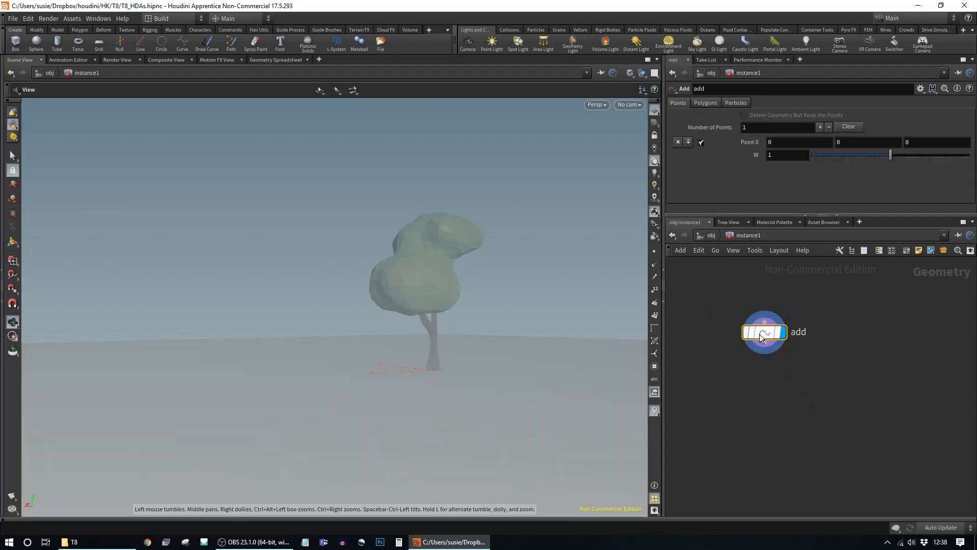
{"action": "left_click", "coordinate": [710, 235]}
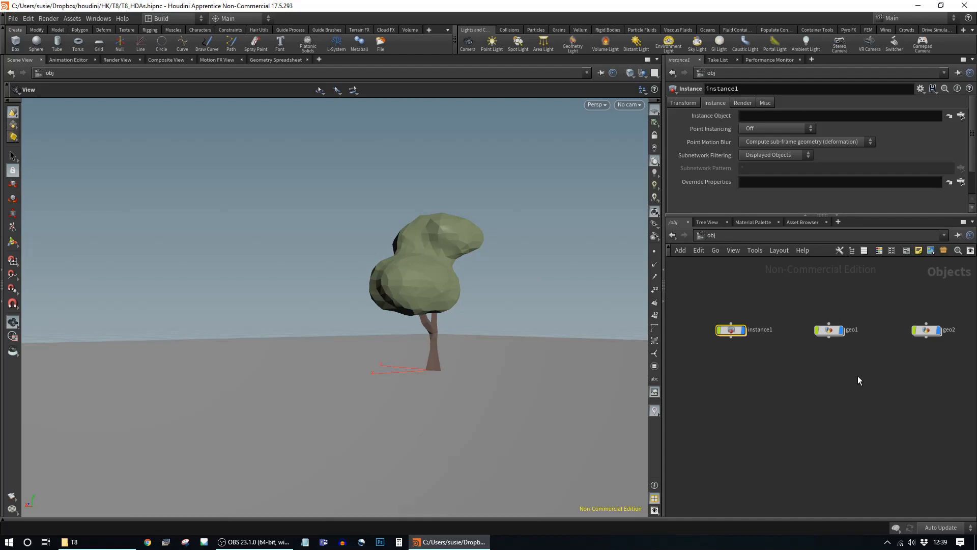
- Rename the geo2 object as TREE
{"action": "scroll", "coordinate": [858, 376], "scroll_direction": "down", "scroll_amount": 2}
{"action": "middle_click_drag", "start_coordinate": [858, 376], "coordinate": [832, 372]}
{"action": "scroll", "coordinate": [830, 361], "scroll_direction": "up", "scroll_amount": 1}
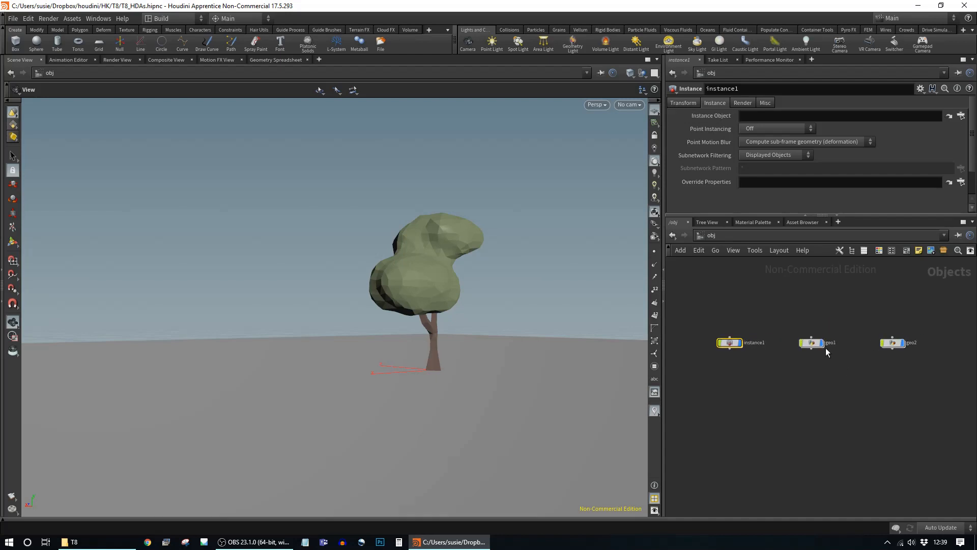
{"action": "left_click", "coordinate": [896, 345]}
{"action": "double_click", "coordinate": [912, 343]}
{"action": "type", "text": "TREE"}
{"action": "key", "text": "Return"}
- Set instance1's Instance Object to /obj/TREE and its Point Instancing to Fast point instancing
{"action": "left_click", "coordinate": [731, 343]}
{"action": "left_click", "coordinate": [961, 116]}
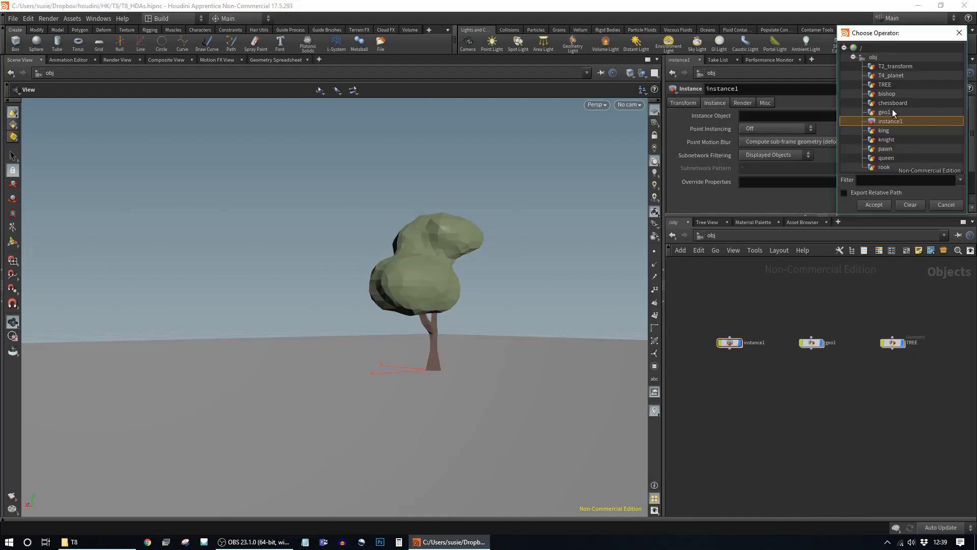
{"action": "left_click", "coordinate": [886, 84]}
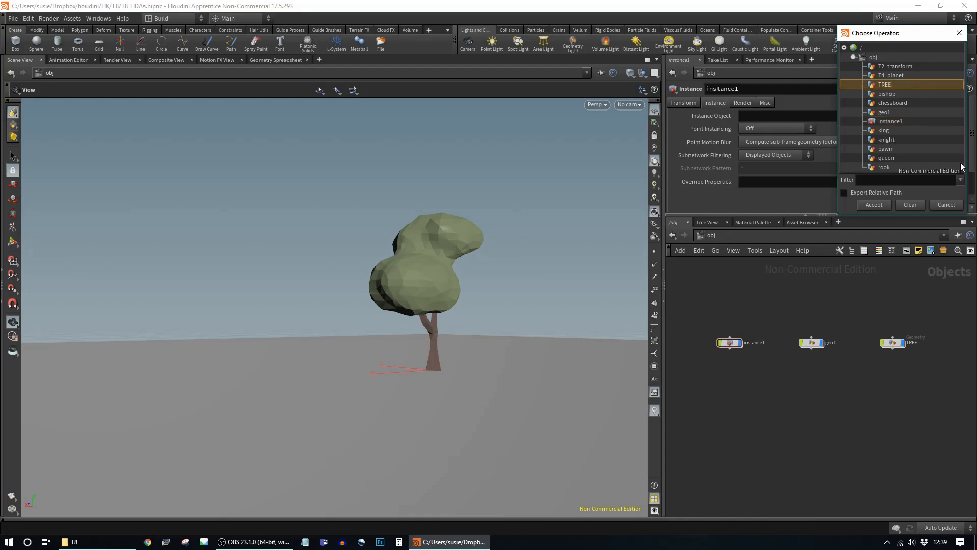
{"action": "left_click", "coordinate": [875, 204]}
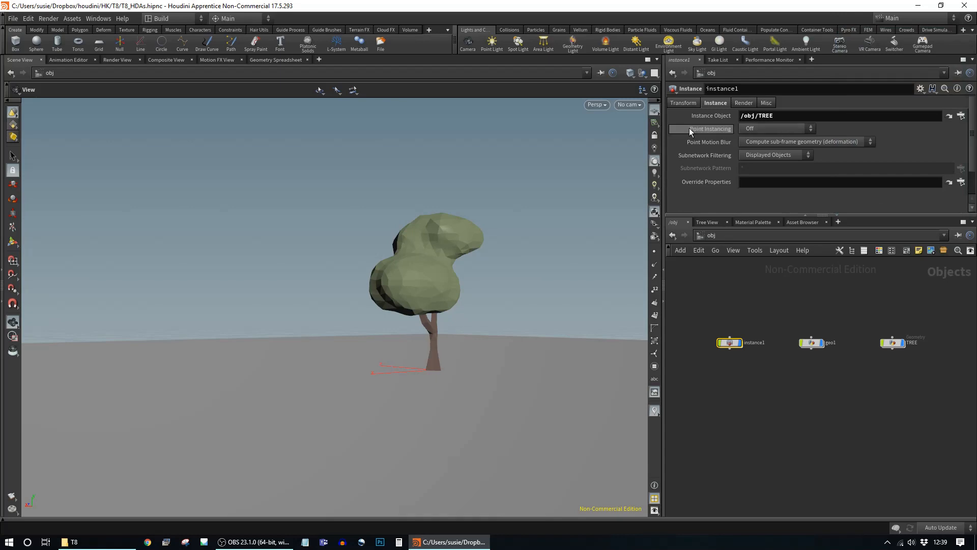
{"action": "left_click", "coordinate": [775, 128]}
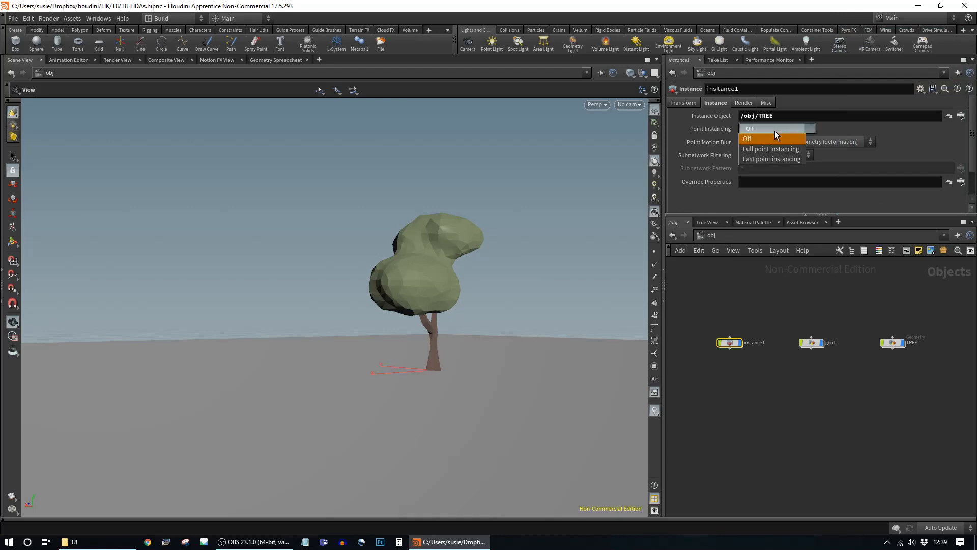
{"action": "left_click", "coordinate": [769, 160]}
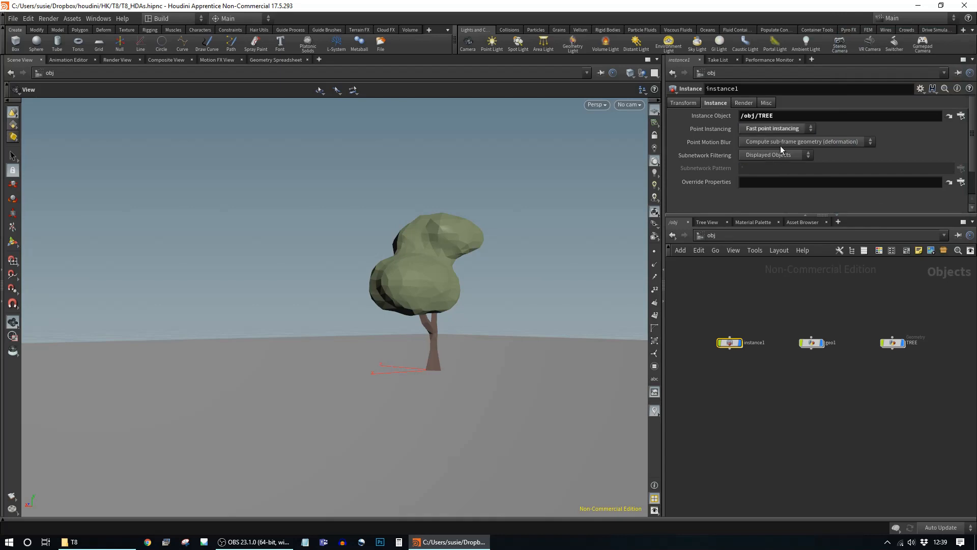
- Add an Object Merge node inside instance1 and make it the displayed node
{"action": "left_click", "coordinate": [812, 343]}
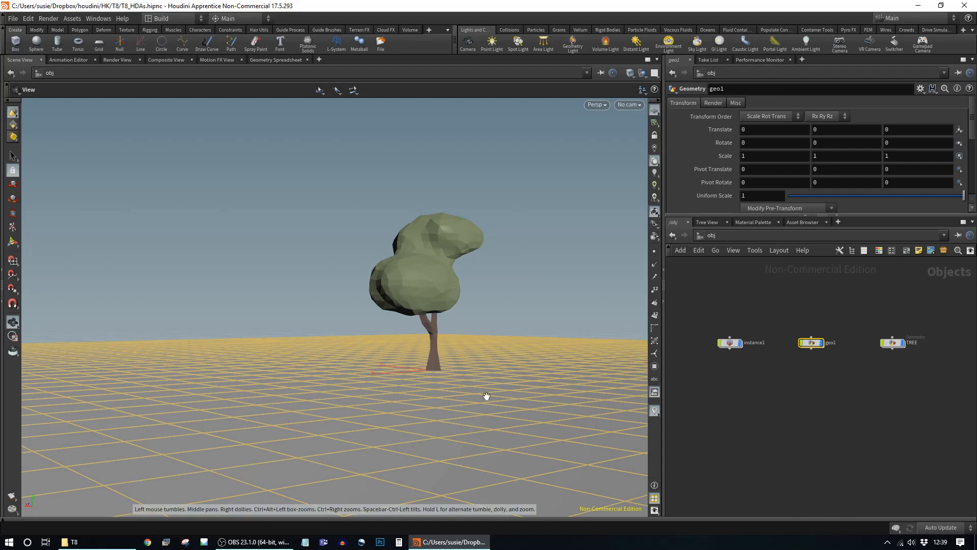
{"action": "left_click", "coordinate": [733, 343]}
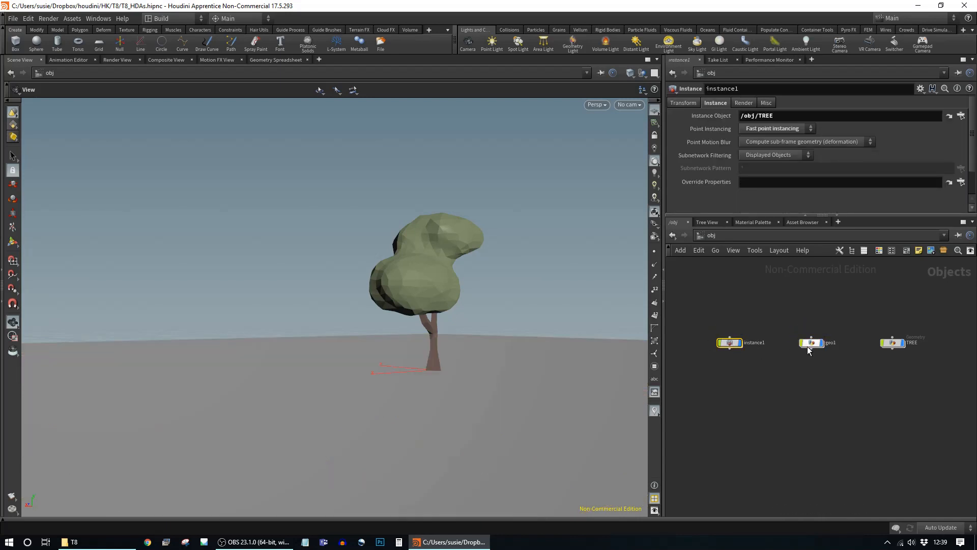
{"action": "double_click", "coordinate": [733, 344]}
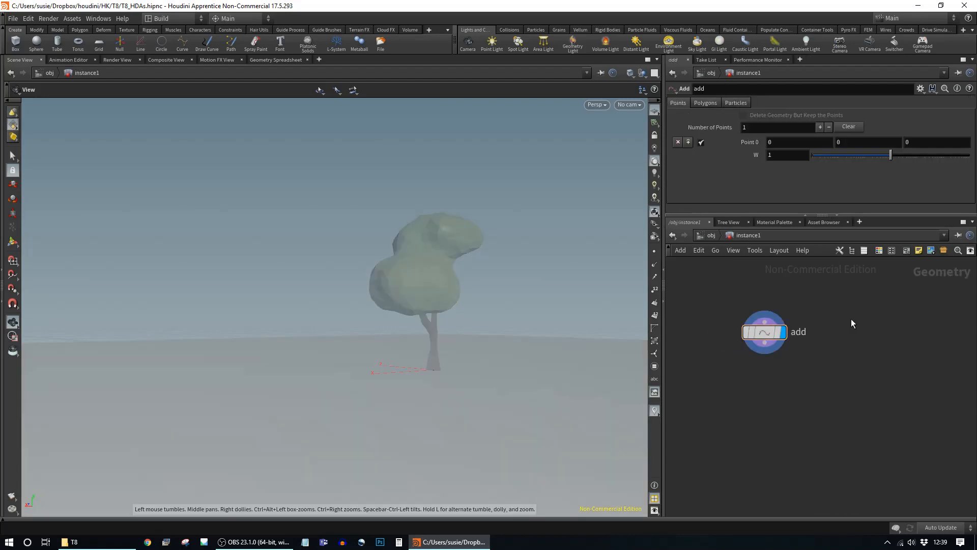
{"action": "key", "text": "Tab"}
{"action": "type", "text": "o"}
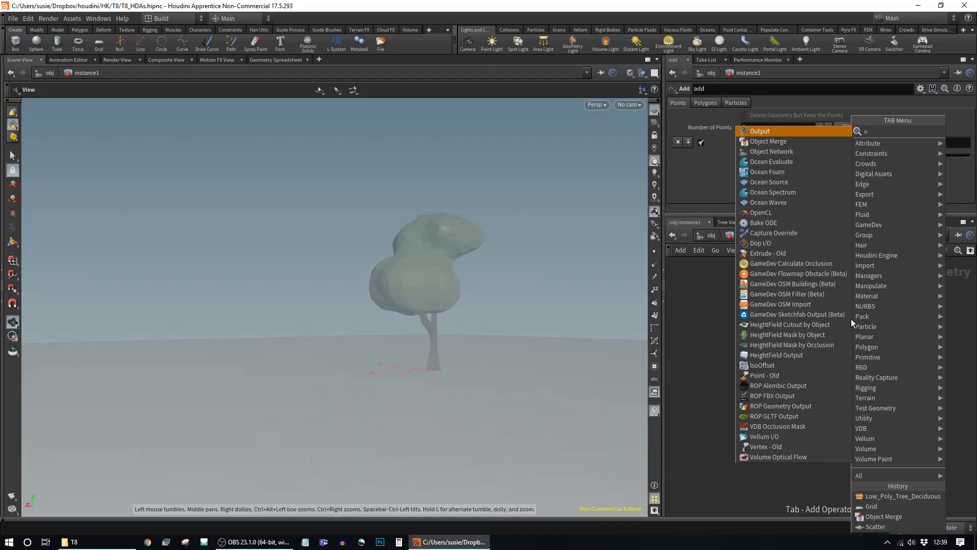
{"action": "type", "text": "bject"}
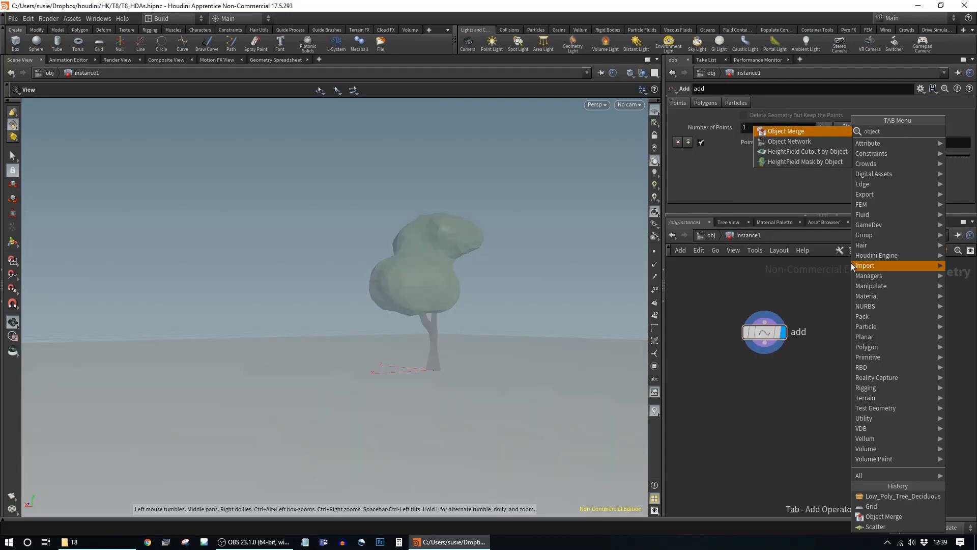
{"action": "left_click", "coordinate": [802, 132]}
{"action": "left_click", "coordinate": [842, 314]}
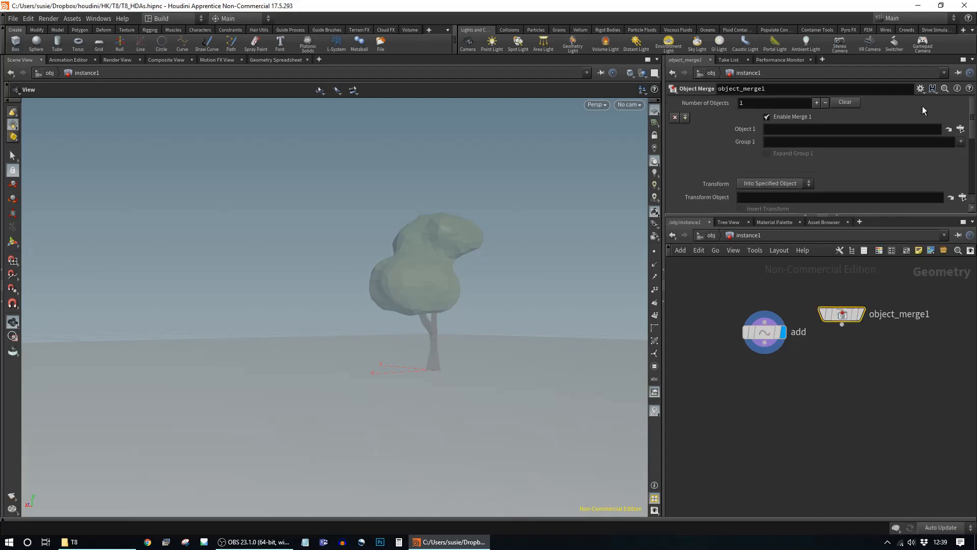
{"action": "left_click", "coordinate": [860, 315]}
- Return to the object level and rename the geo1 object as grid
{"action": "left_click", "coordinate": [712, 235]}
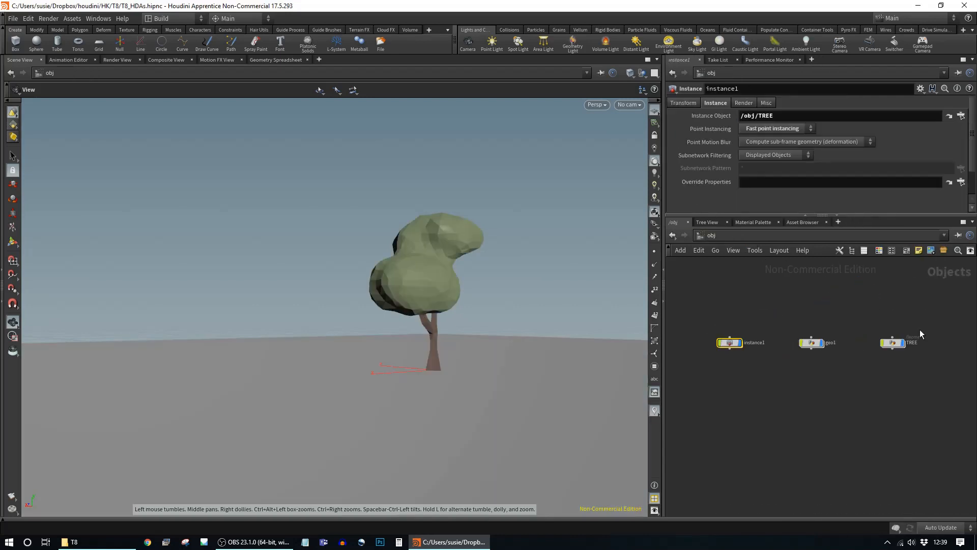
{"action": "double_click", "coordinate": [832, 342]}
{"action": "key", "text": "Return"}
- Set Object 1 of the Object Merge node inside instance1 to /obj/grid
{"action": "double_click", "coordinate": [732, 343]}
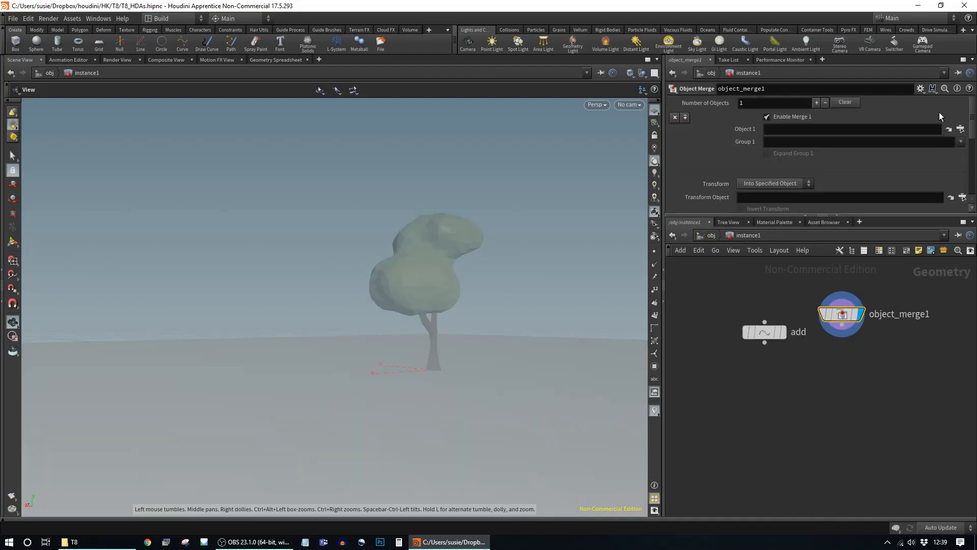
{"action": "left_click", "coordinate": [961, 130]}
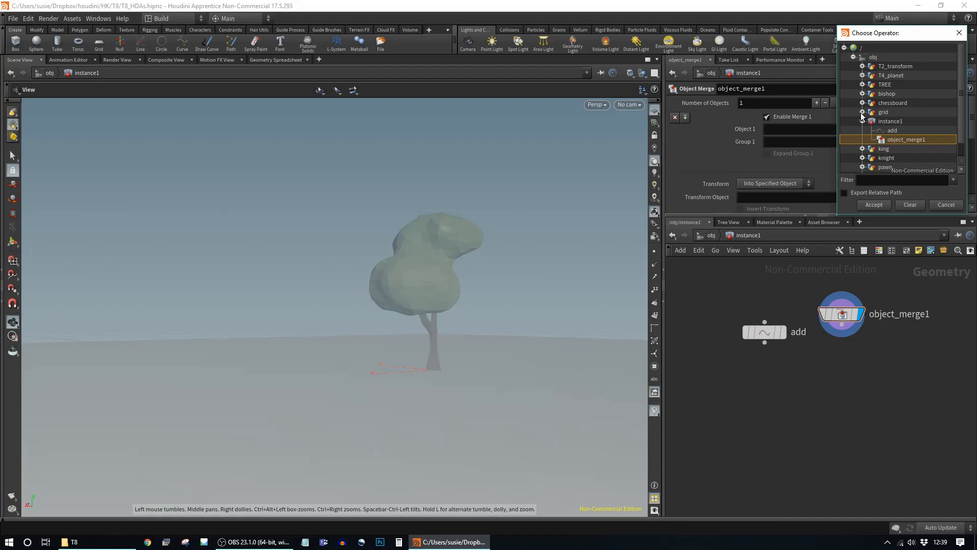
{"action": "left_click", "coordinate": [885, 113]}
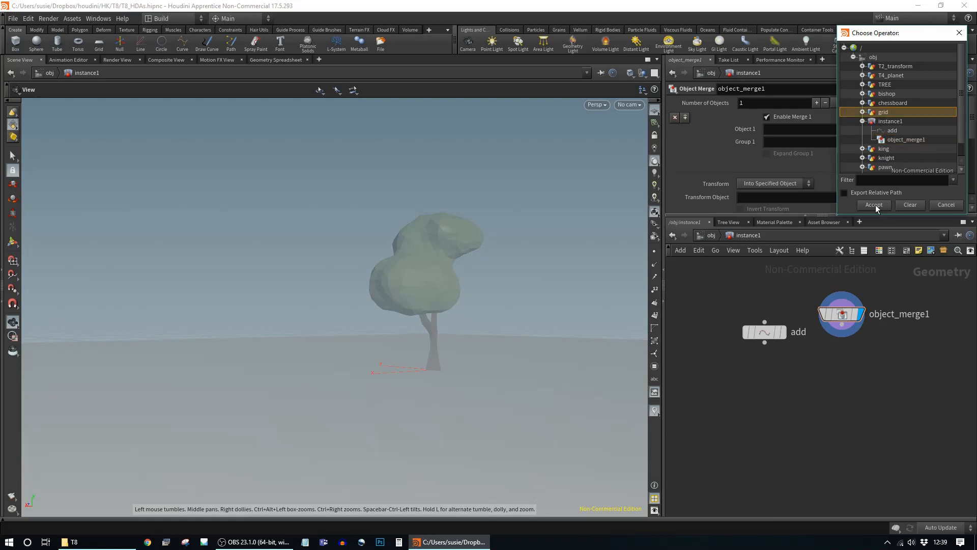
{"action": "left_click", "coordinate": [862, 113]}
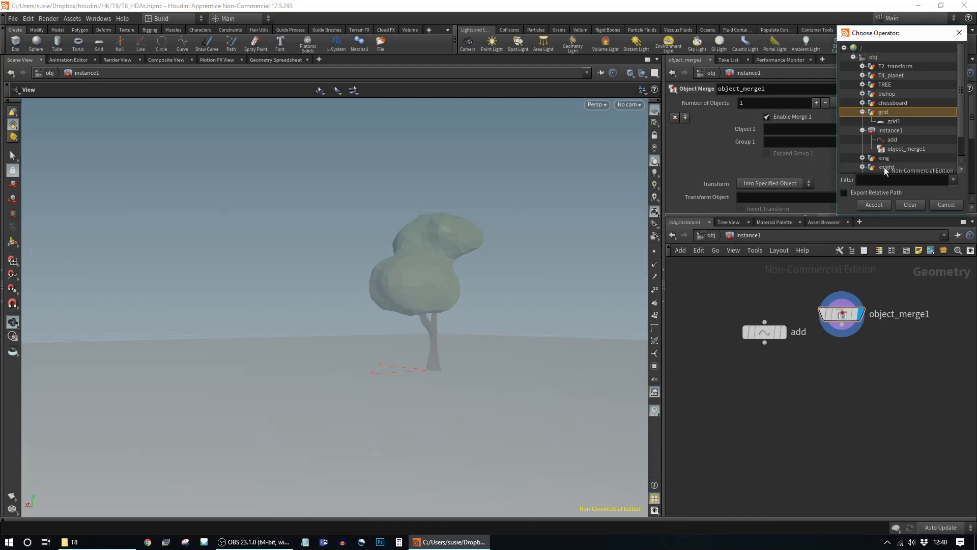
{"action": "left_click", "coordinate": [881, 208]}
{"action": "scroll", "coordinate": [499, 336], "scroll_direction": "down", "scroll_amount": 3}
{"action": "left_click_drag", "start_coordinate": [522, 312], "coordinate": [505, 341]}
{"action": "middle_click_drag", "start_coordinate": [542, 326], "coordinate": [483, 303]}
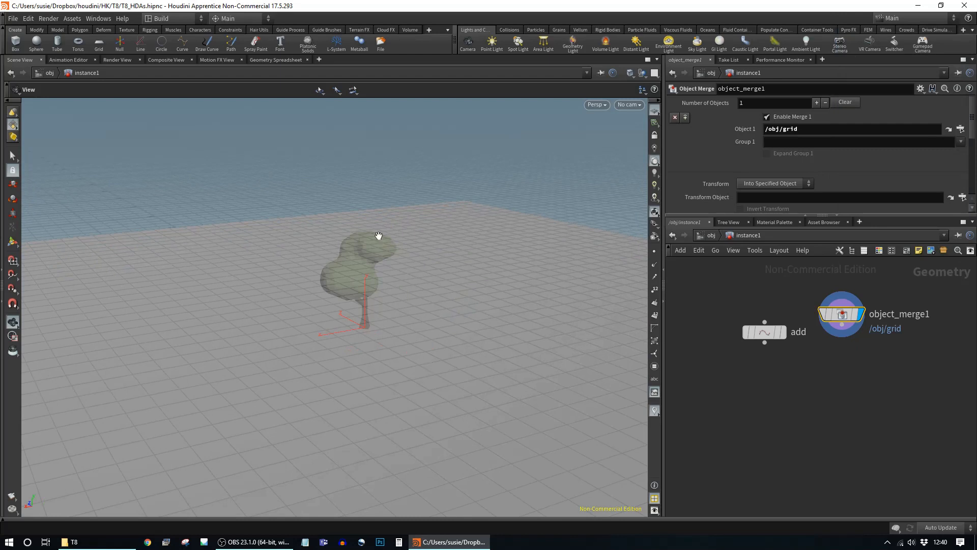
- Delete the default Add node and move the Object Merge node into its place
{"action": "left_click", "coordinate": [770, 331]}
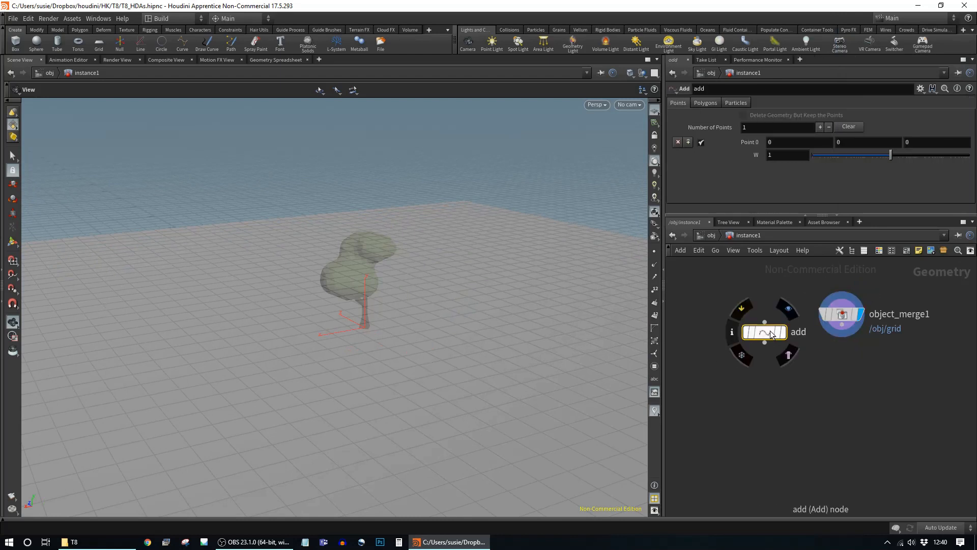
{"action": "key", "text": "Delete"}
{"action": "left_click_drag", "start_coordinate": [844, 330], "coordinate": [762, 353]}
- Add a Scatter node below the Object Merge, display it, and set its Force Total Count to 32
{"action": "key", "text": "Tab"}
{"action": "type", "text": "sca"}
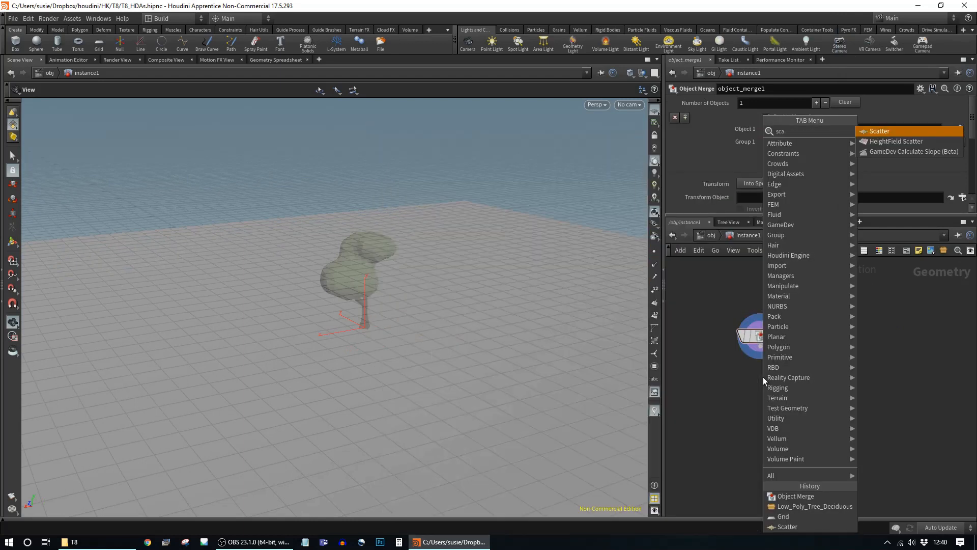
{"action": "key", "text": "Return"}
{"action": "left_click", "coordinate": [761, 377]}
{"action": "left_click_drag", "start_coordinate": [760, 361], "coordinate": [753, 382]}
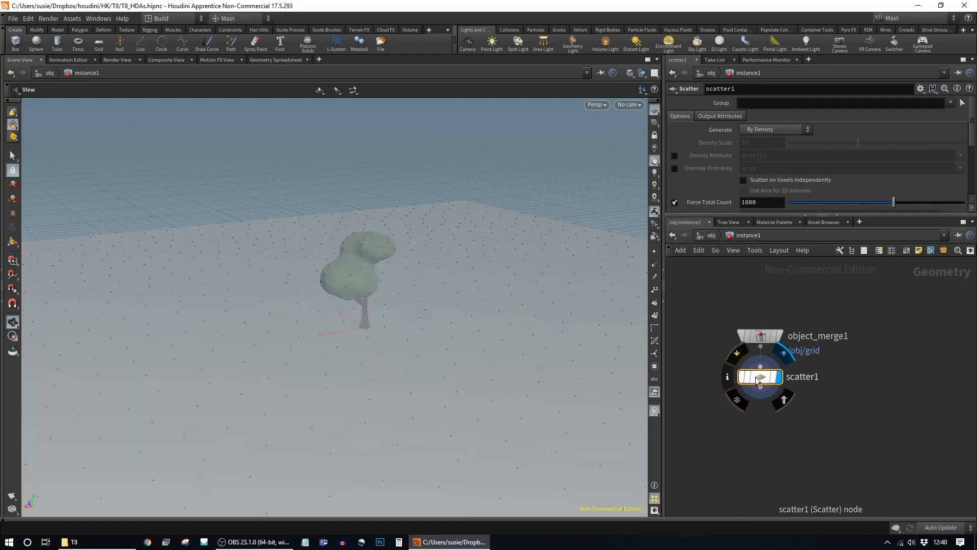
{"action": "left_click_drag", "start_coordinate": [882, 208], "coordinate": [843, 205]}
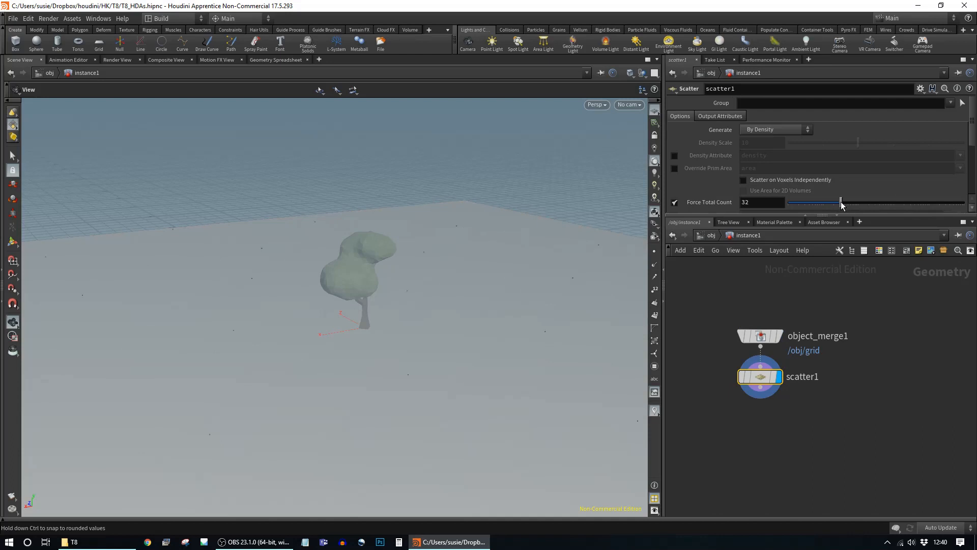
- Return to the object level and examine the tree instances spread over the grid
{"action": "left_click", "coordinate": [712, 235]}
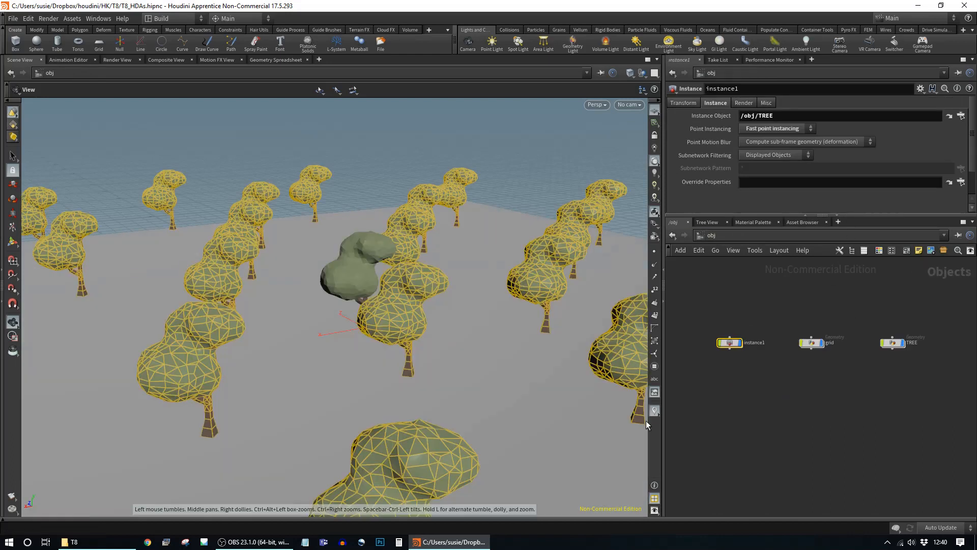
{"action": "scroll", "coordinate": [327, 301], "scroll_direction": "down", "scroll_amount": 6}
{"action": "left_click_drag", "start_coordinate": [418, 370], "coordinate": [438, 343]}
{"action": "left_click_drag", "start_coordinate": [454, 305], "coordinate": [499, 151]}
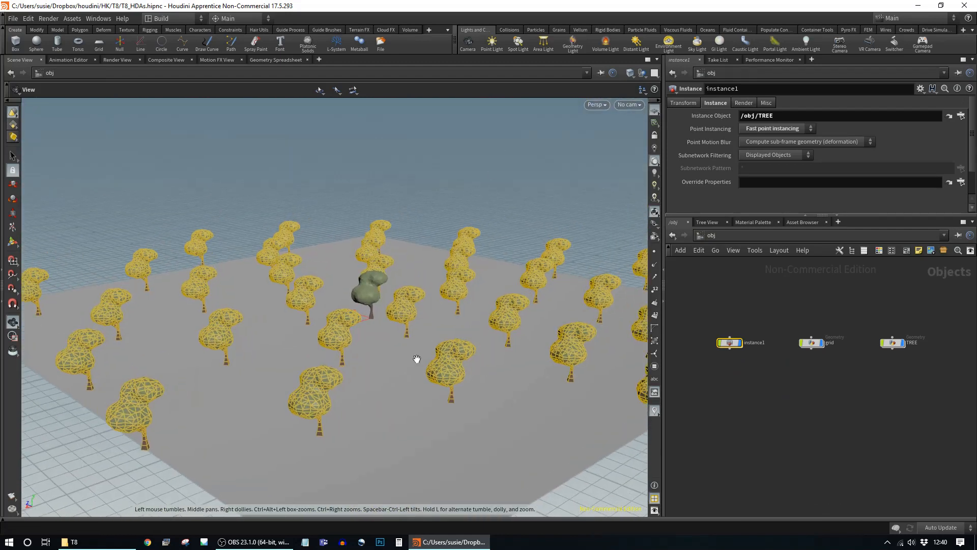
{"action": "scroll", "coordinate": [417, 360], "scroll_direction": "up", "scroll_amount": 3}
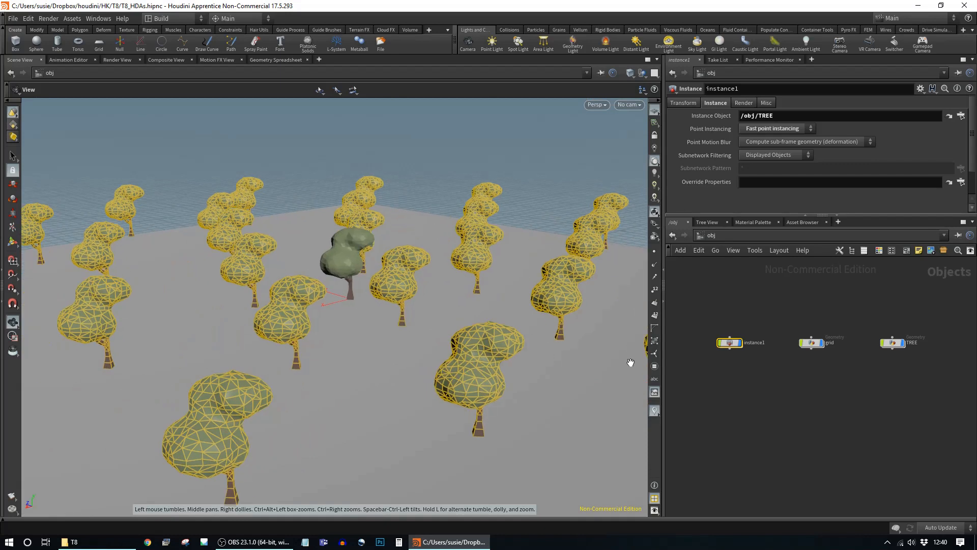
- Arrange the network with grid and TREE side by side above instance1
{"action": "left_click_drag", "start_coordinate": [731, 342], "coordinate": [781, 391]}
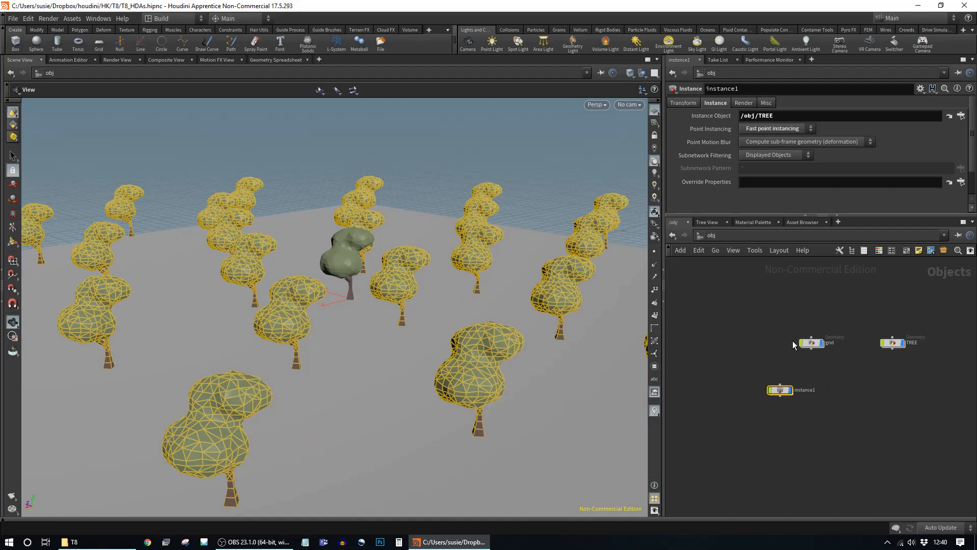
{"action": "left_click_drag", "start_coordinate": [812, 345], "coordinate": [743, 326]}
{"action": "left_click", "coordinate": [893, 337]}
{"action": "key", "text": "Escape"}
{"action": "left_click_drag", "start_coordinate": [891, 342], "coordinate": [833, 325]}
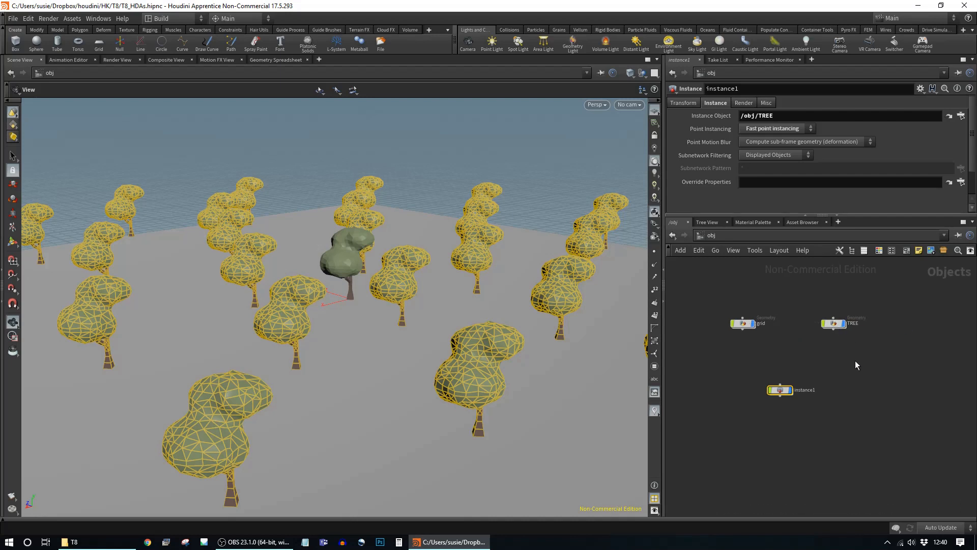
- Move the instance1 node directly below the grid node and clear the selection
{"action": "left_click_drag", "start_coordinate": [780, 391], "coordinate": [749, 389]}
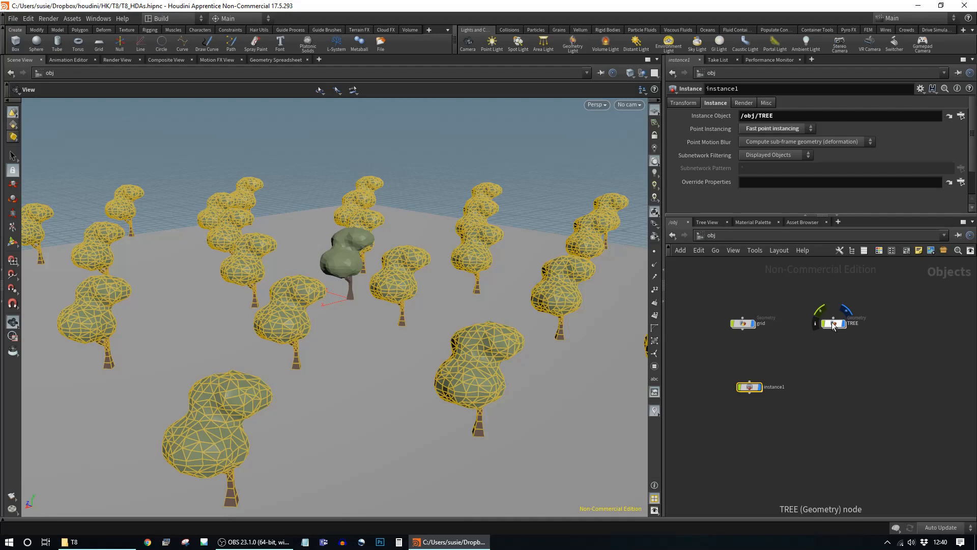
{"action": "left_click", "coordinate": [833, 380]}
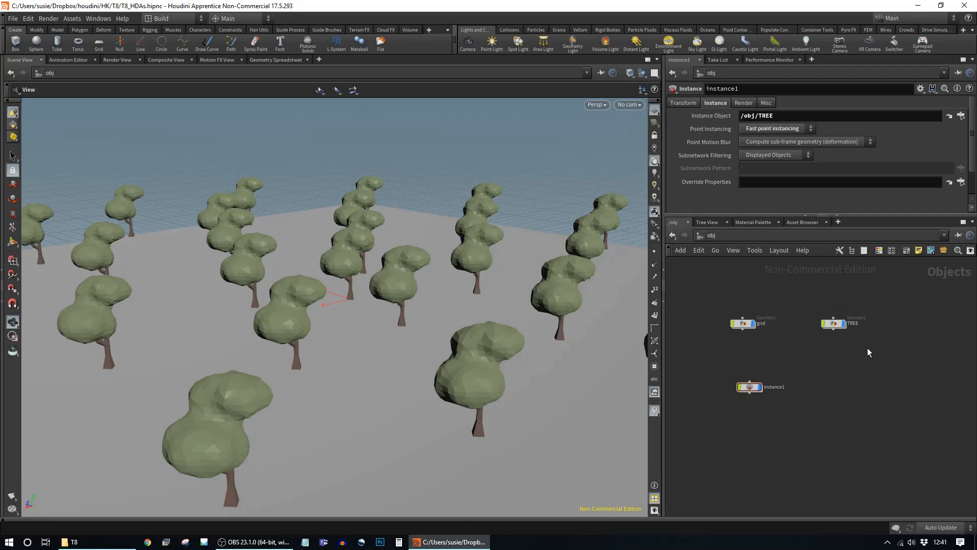
- Add a Littleplanet digital asset node in an empty area of the object network
{"action": "scroll", "coordinate": [863, 364], "scroll_direction": "down", "scroll_amount": 3}
{"action": "middle_click_drag", "start_coordinate": [857, 368], "coordinate": [755, 344]}
{"action": "scroll", "coordinate": [763, 353], "scroll_direction": "up", "scroll_amount": 4}
{"action": "middle_click_drag", "start_coordinate": [844, 349], "coordinate": [678, 301]}
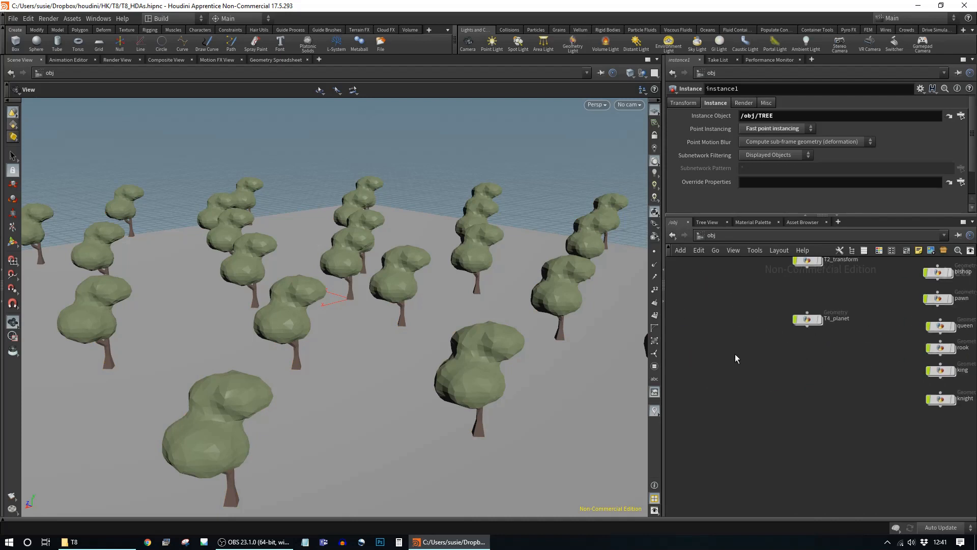
{"action": "scroll", "coordinate": [736, 359], "scroll_direction": "down", "scroll_amount": 2}
{"action": "middle_click_drag", "start_coordinate": [753, 362], "coordinate": [863, 310]}
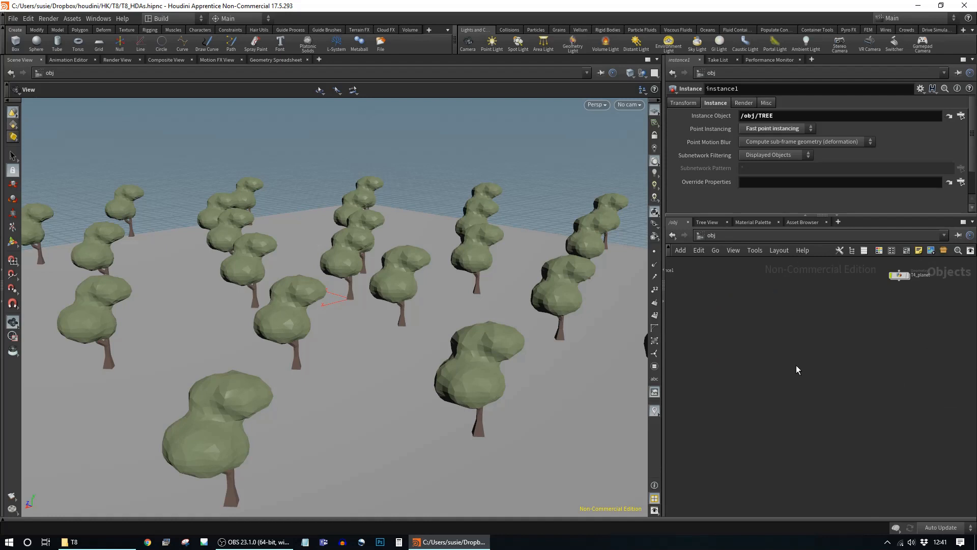
{"action": "key", "text": "Tab"}
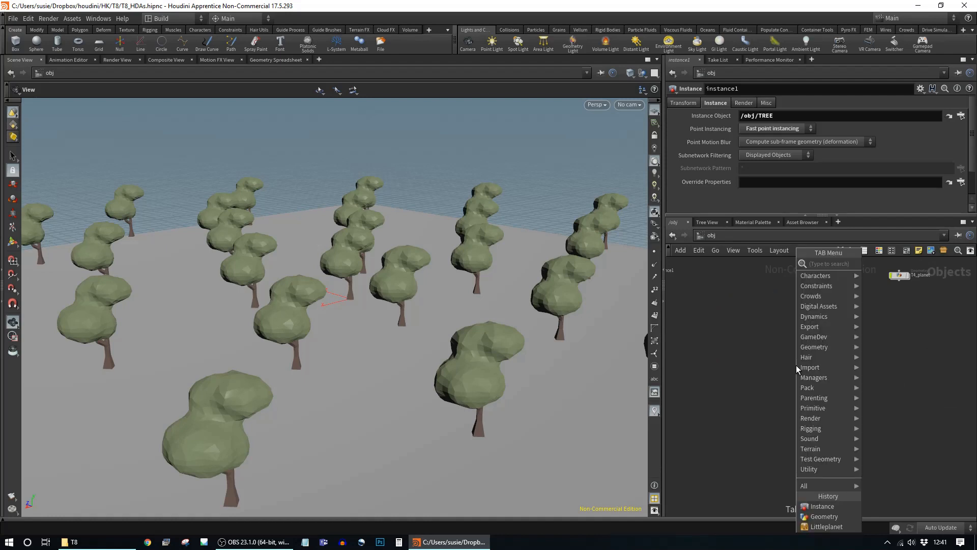
{"action": "mouse_move", "coordinate": [841, 308]}
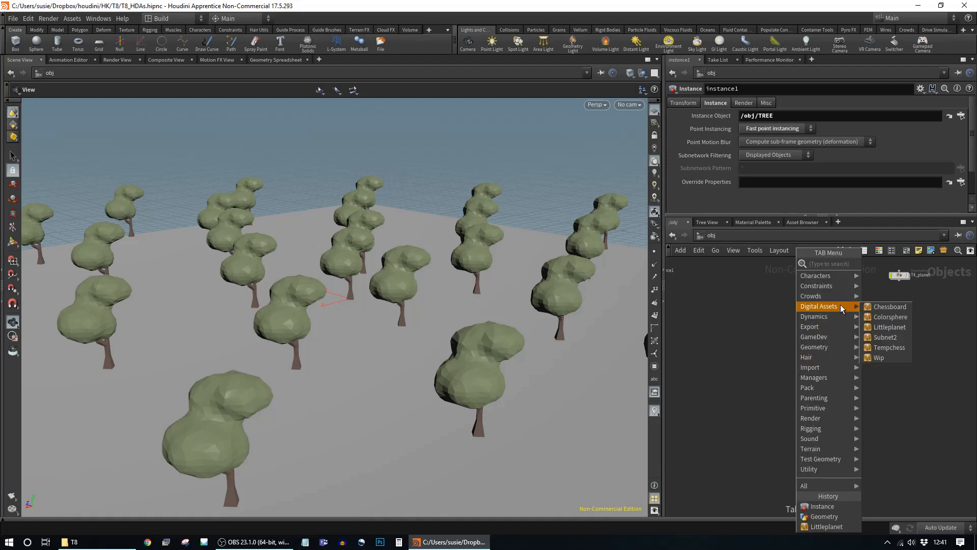
{"action": "left_click", "coordinate": [889, 326]}
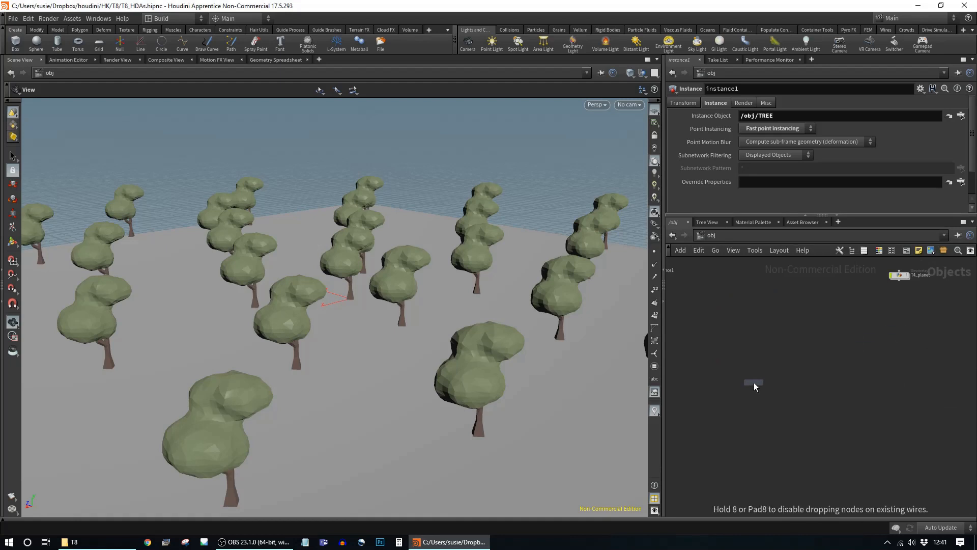
{"action": "left_click", "coordinate": [754, 383]}
- Allow editing of the littleplanet1 asset's contents and move the node up slightly
{"action": "right_click", "coordinate": [754, 370]}
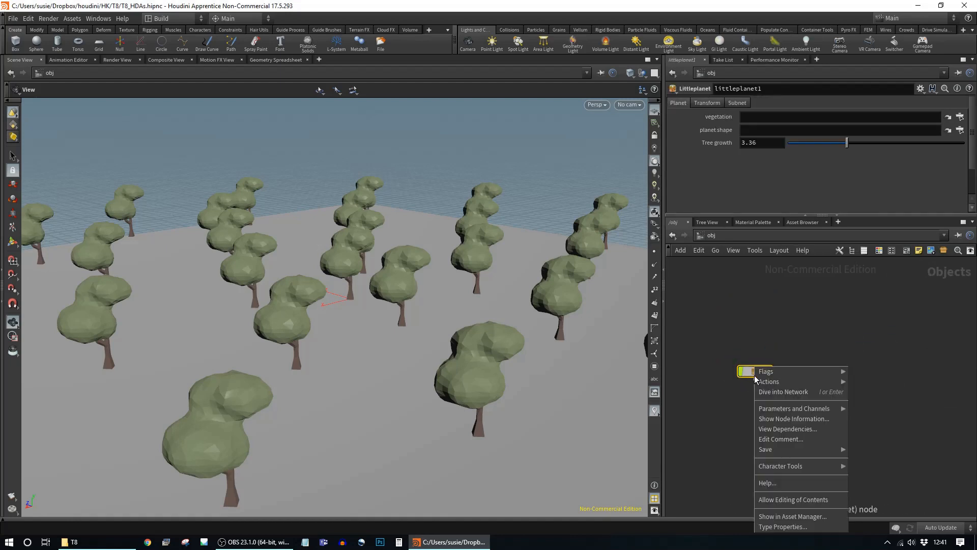
{"action": "left_click", "coordinate": [806, 500]}
{"action": "left_click_drag", "start_coordinate": [758, 371], "coordinate": [762, 326]}
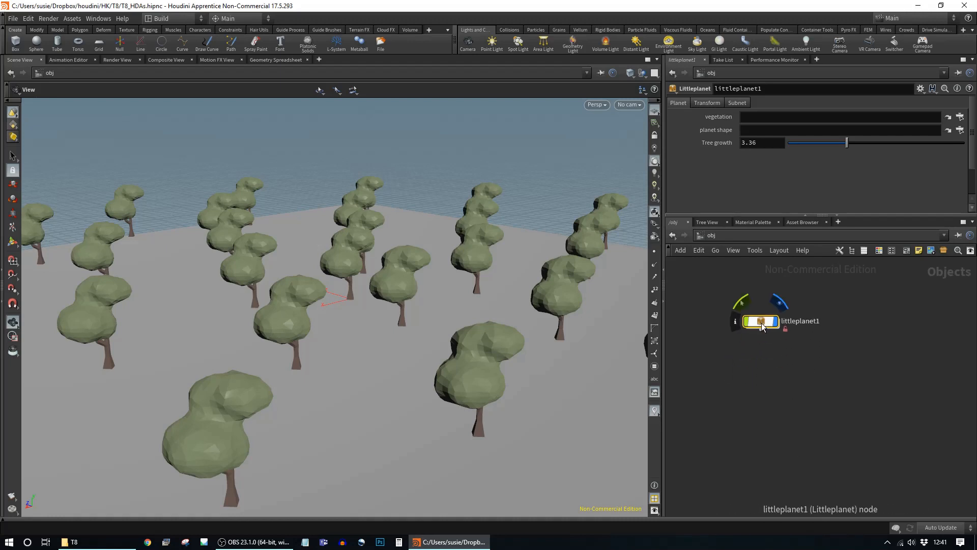
- Hide the instance1, grid and TREE objects and frame littleplanet1 in the viewport
{"action": "key", "text": "h"}
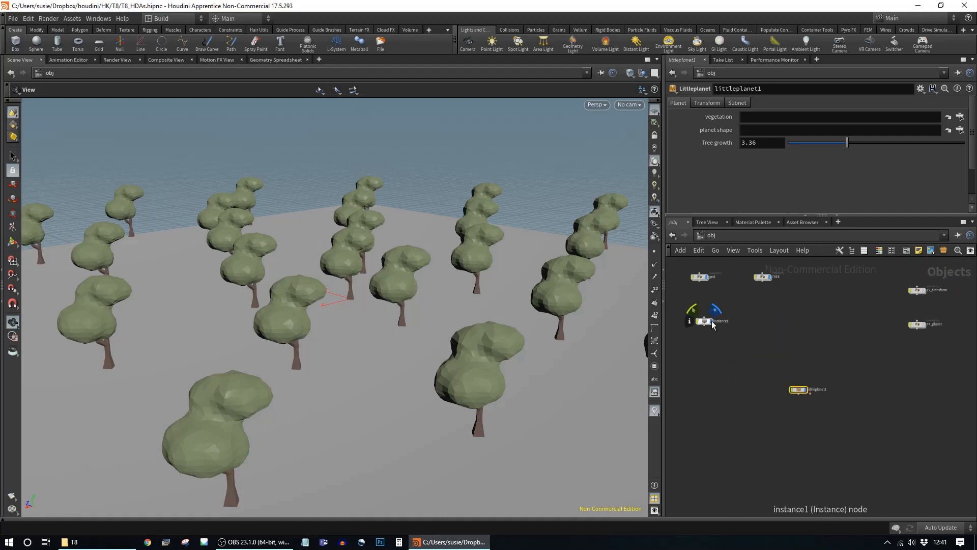
{"action": "left_click", "coordinate": [712, 322]}
{"action": "left_click", "coordinate": [708, 280]}
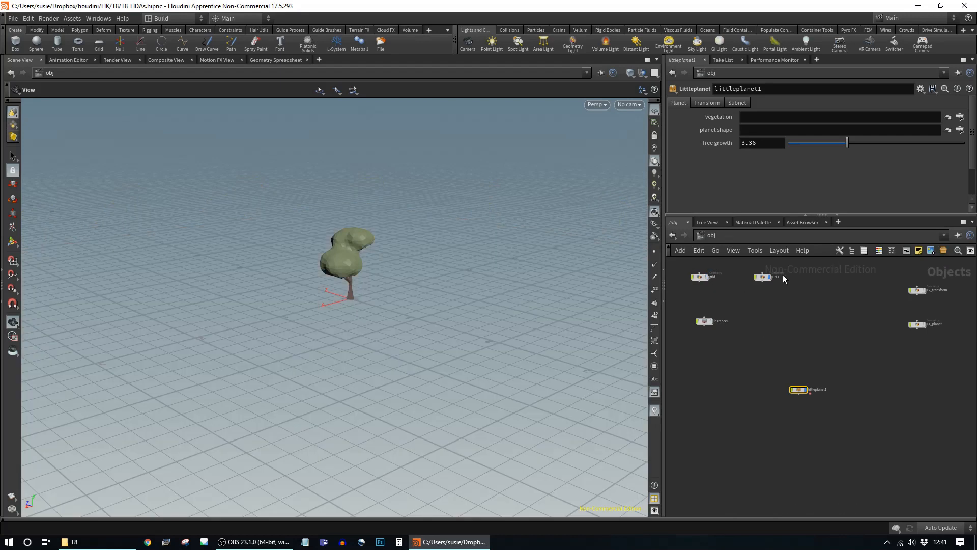
{"action": "left_click", "coordinate": [772, 279]}
{"action": "scroll", "coordinate": [493, 350], "scroll_direction": "up", "scroll_amount": 1}
{"action": "left_click_drag", "start_coordinate": [800, 390], "coordinate": [791, 377]}
{"action": "key", "text": "f"}
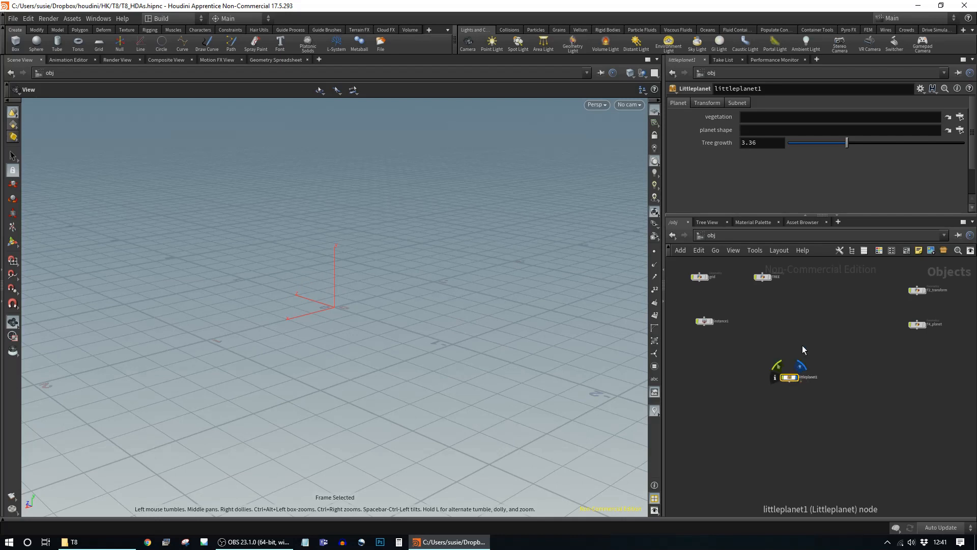
{"action": "key", "text": "f"}
- Move the grid and TREE nodes side by side above littleplanet1
{"action": "scroll", "coordinate": [967, 393], "scroll_direction": "down", "scroll_amount": 2}
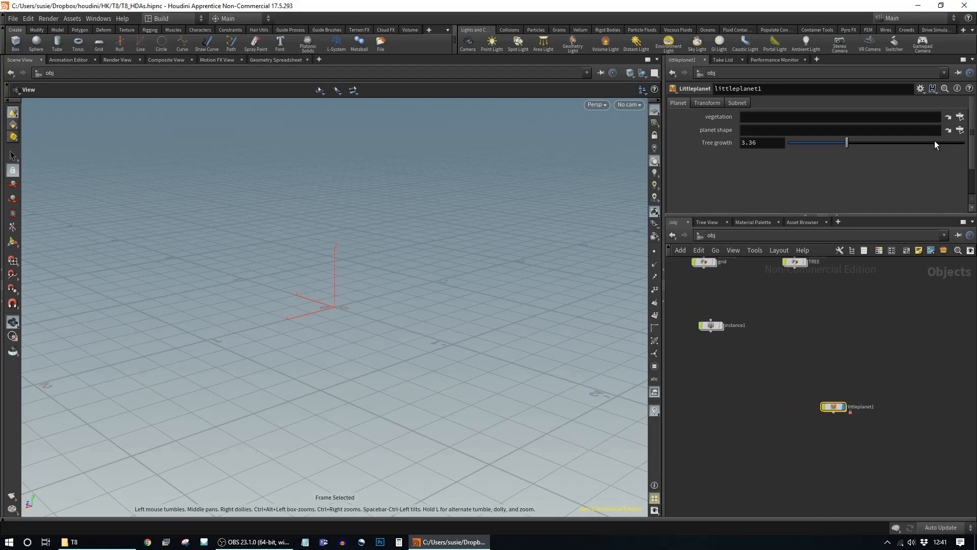
{"action": "middle_click_drag", "start_coordinate": [944, 342], "coordinate": [849, 325]}
{"action": "middle_click_drag", "start_coordinate": [786, 279], "coordinate": [772, 285]}
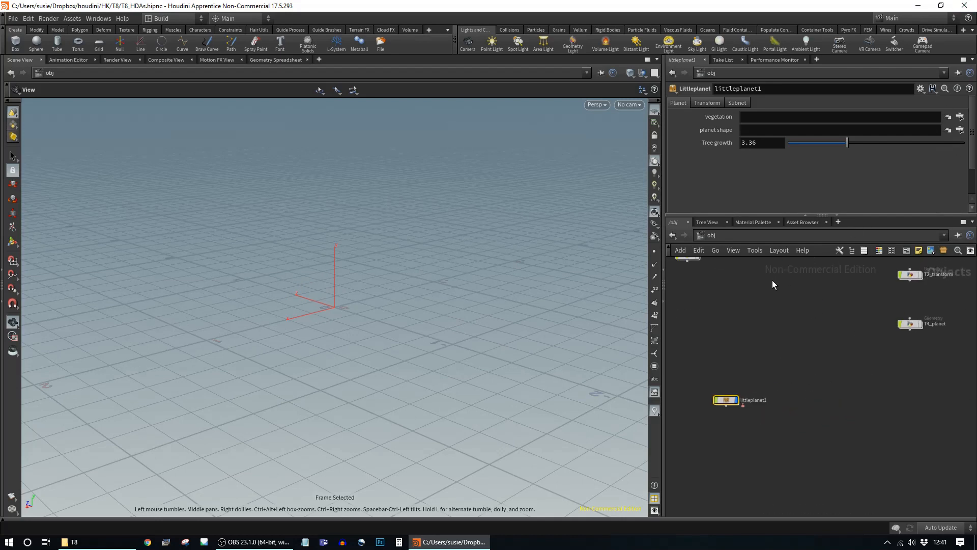
{"action": "middle_click_drag", "start_coordinate": [756, 346], "coordinate": [862, 368]}
{"action": "left_click_drag", "start_coordinate": [703, 281], "coordinate": [848, 350]}
{"action": "left_click_drag", "start_coordinate": [796, 290], "coordinate": [907, 377]}
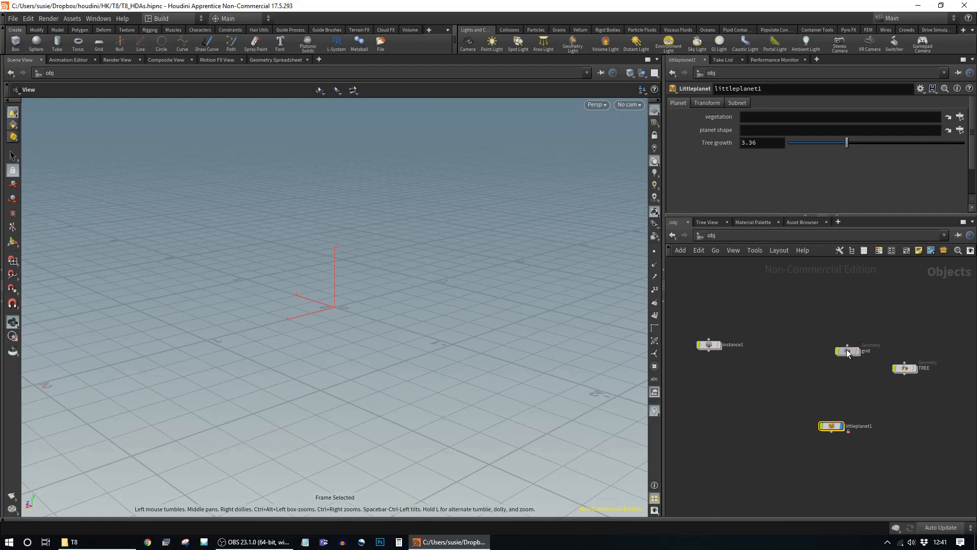
{"action": "left_click_drag", "start_coordinate": [848, 352], "coordinate": [801, 376]}
{"action": "left_click_drag", "start_coordinate": [910, 373], "coordinate": [882, 379]}
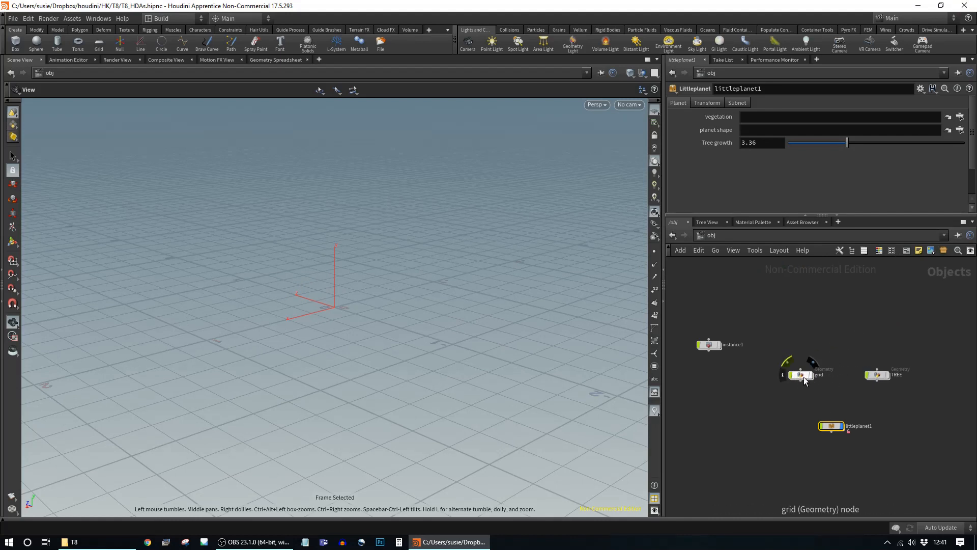
- Set littleplanet1's vegetation to /obj/TREE and its planet shape to /obj/grid
{"action": "left_click", "coordinate": [960, 117]}
{"action": "left_click", "coordinate": [893, 86]}
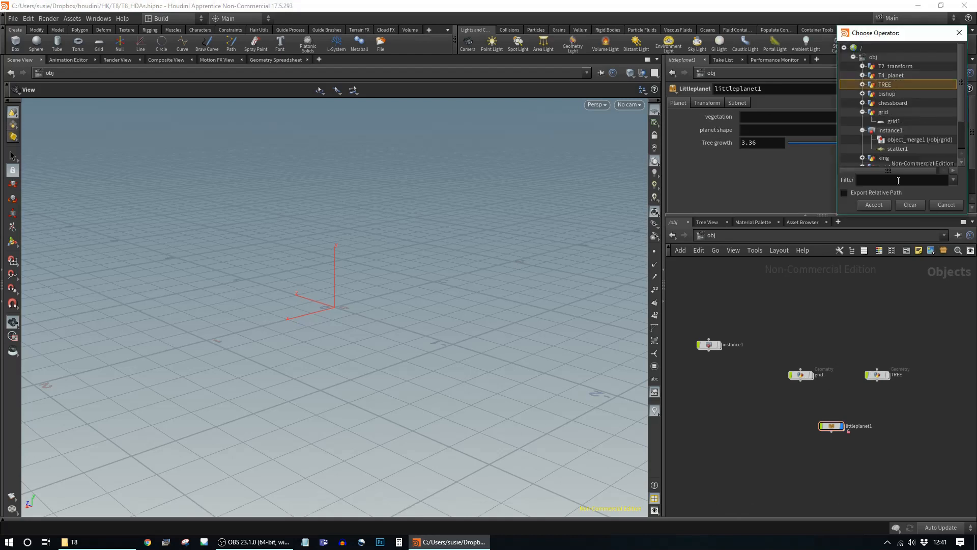
{"action": "left_click", "coordinate": [882, 205]}
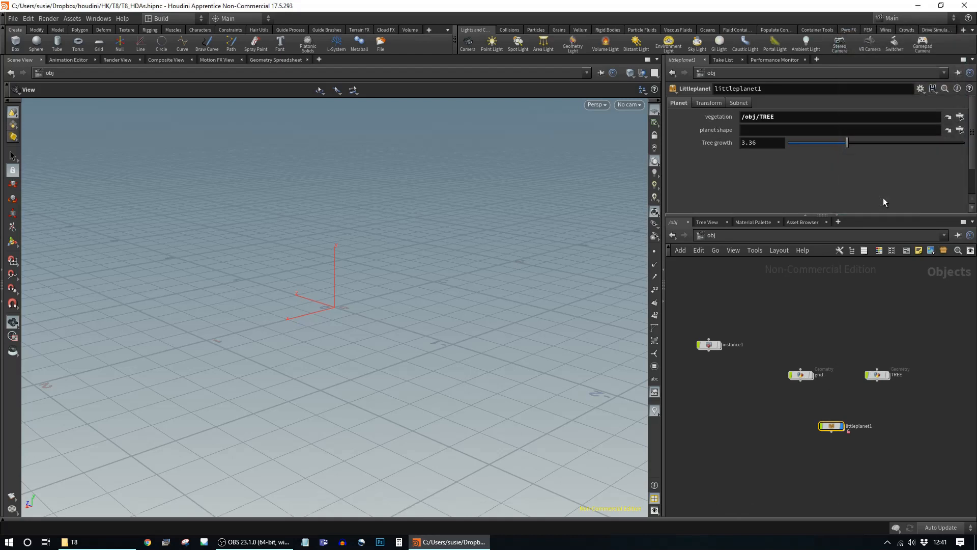
{"action": "left_click", "coordinate": [962, 130]}
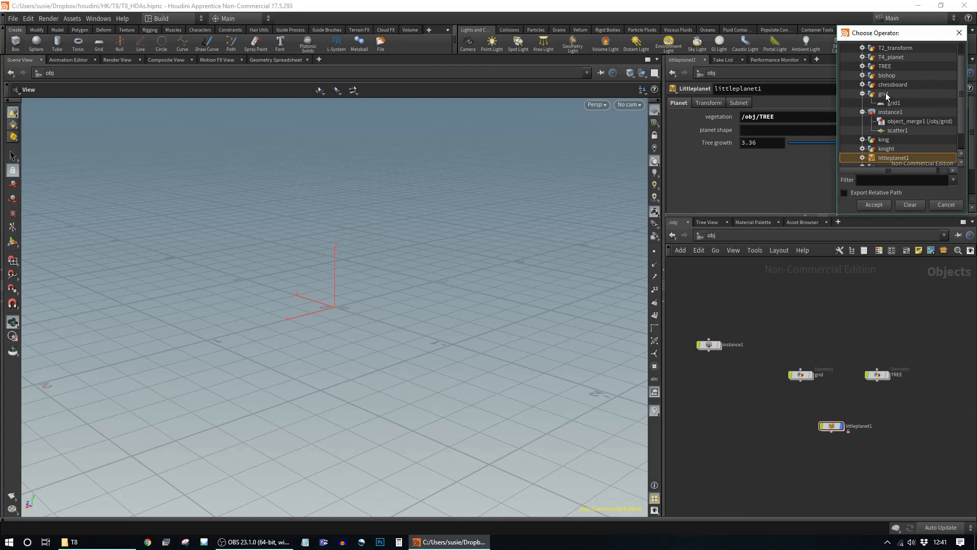
{"action": "left_click", "coordinate": [884, 94]}
{"action": "left_click", "coordinate": [884, 206]}
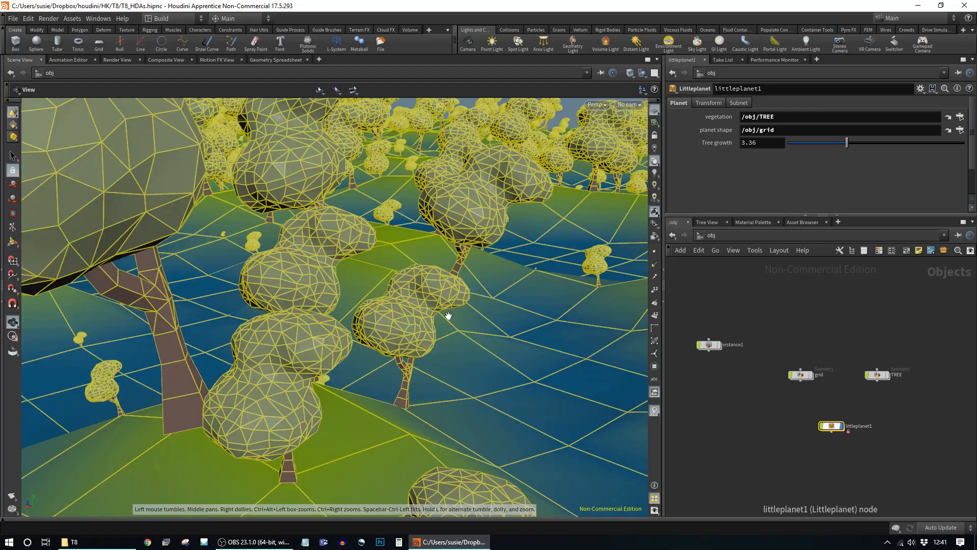
- Examine the tree-covered terrain produced by the Littleplanet asset from several angles with the selection cleared
{"action": "key", "text": "space+g"}
{"action": "left_click_drag", "start_coordinate": [543, 365], "coordinate": [584, 377]}
{"action": "left_click_drag", "start_coordinate": [493, 165], "coordinate": [478, 179]}
{"action": "right_click_drag", "start_coordinate": [478, 179], "coordinate": [502, 257]}
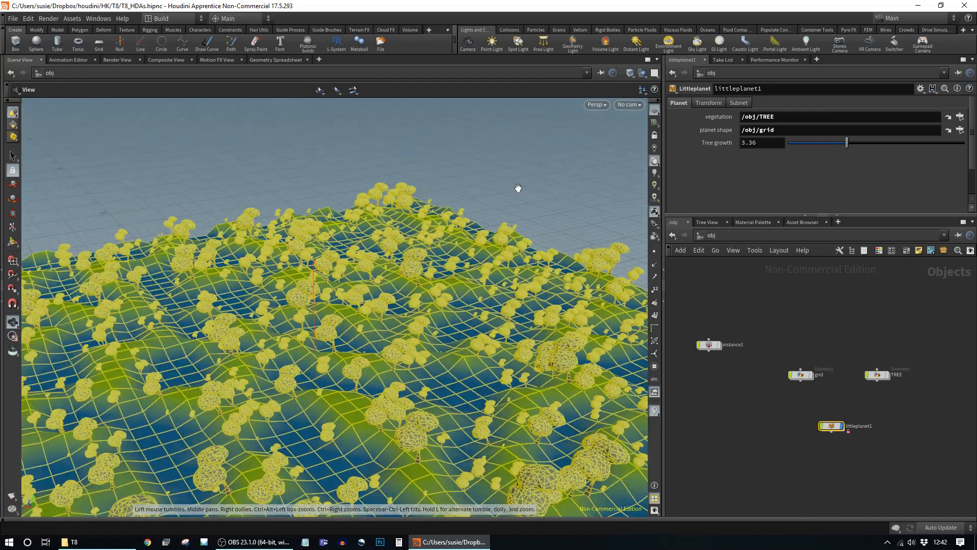
{"action": "middle_click_drag", "start_coordinate": [488, 338], "coordinate": [490, 238]}
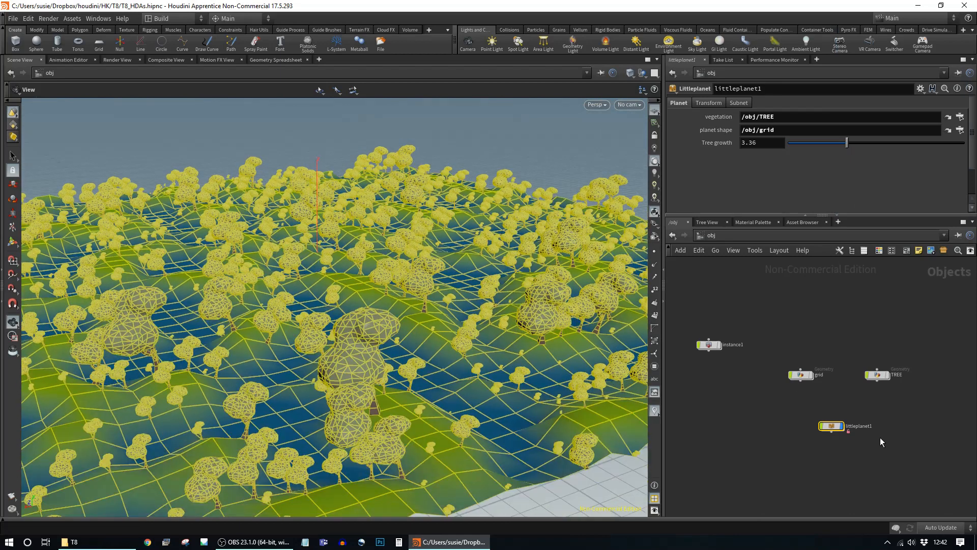
{"action": "left_click", "coordinate": [881, 437]}
{"action": "mouse_move", "coordinate": [381, 317]}
{"action": "left_mouse_down"}
{"action": "mouse_move", "coordinate": [286, 316]}
{"action": "mouse_move", "coordinate": [397, 300]}
{"action": "mouse_move", "coordinate": [407, 316]}
{"action": "mouse_move", "coordinate": [387, 339]}
{"action": "mouse_move", "coordinate": [517, 319]}
{"action": "mouse_move", "coordinate": [450, 341]}
{"action": "mouse_move", "coordinate": [499, 318]}
{"action": "mouse_move", "coordinate": [531, 322]}
{"action": "mouse_move", "coordinate": [478, 321]}
{"action": "mouse_move", "coordinate": [484, 288]}
{"action": "mouse_move", "coordinate": [376, 301]}
{"action": "left_mouse_up"}
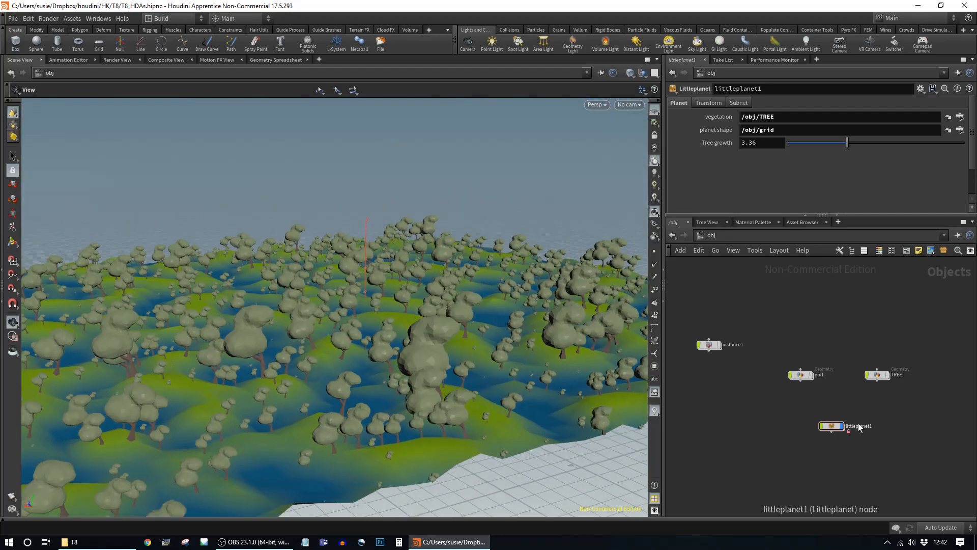
{"action": "left_click_drag", "start_coordinate": [474, 322], "coordinate": [371, 357]}
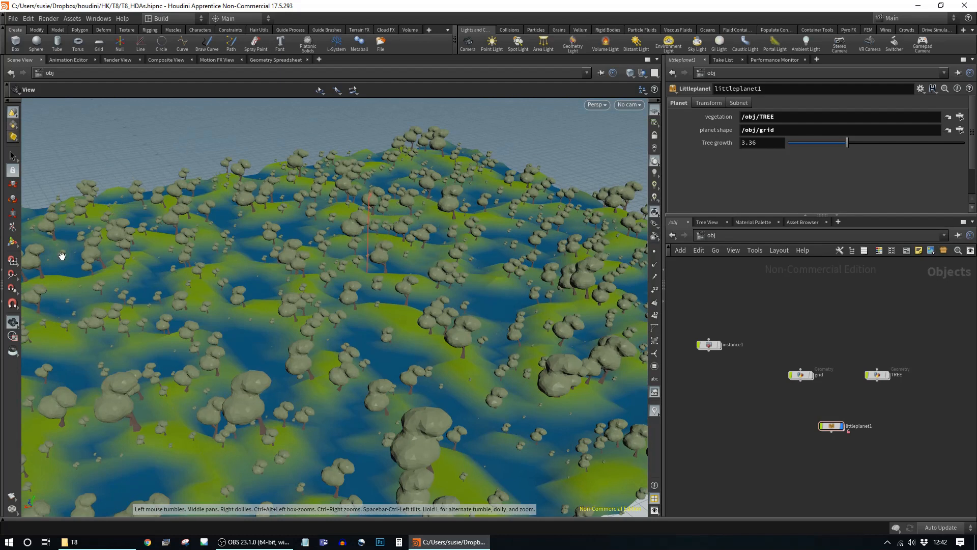
{"action": "middle_click_drag", "start_coordinate": [826, 453], "coordinate": [812, 435]}
{"action": "scroll", "coordinate": [777, 395], "scroll_direction": "up", "scroll_amount": 3}
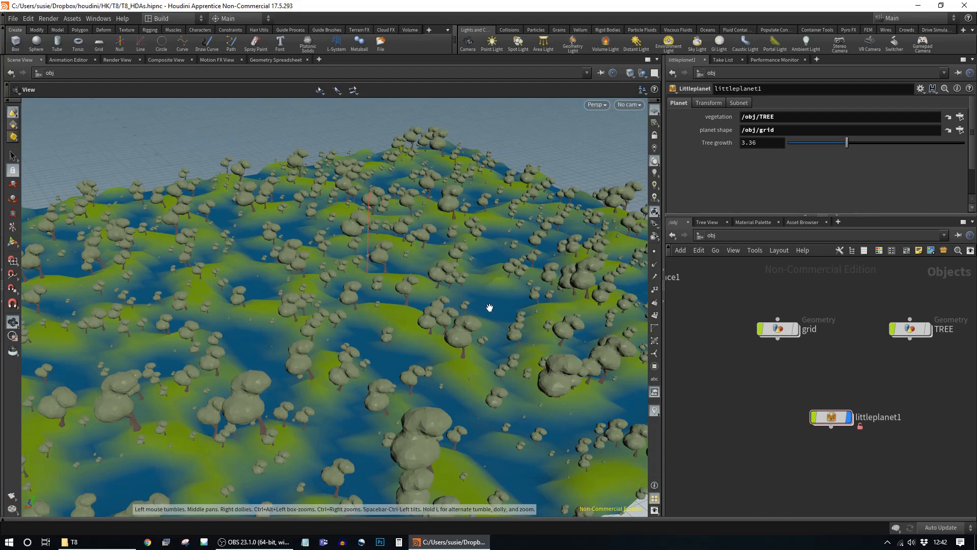
{"action": "left_click_drag", "start_coordinate": [511, 309], "coordinate": [547, 270]}
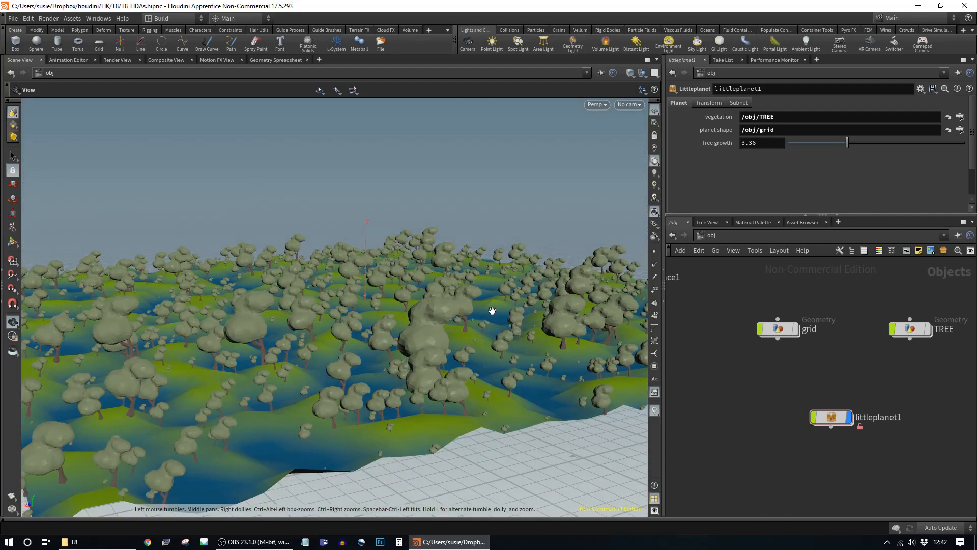
- Go inside littleplanet1 and its T4_planet geometry to inspect the node network
{"action": "double_click", "coordinate": [832, 417]}
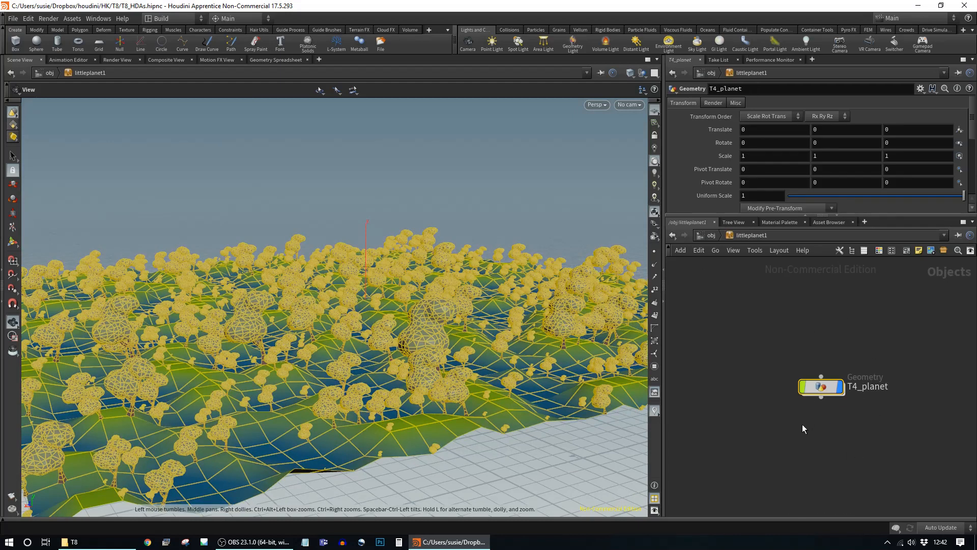
{"action": "left_click_drag", "start_coordinate": [822, 391], "coordinate": [859, 403]}
{"action": "double_click", "coordinate": [858, 400]}
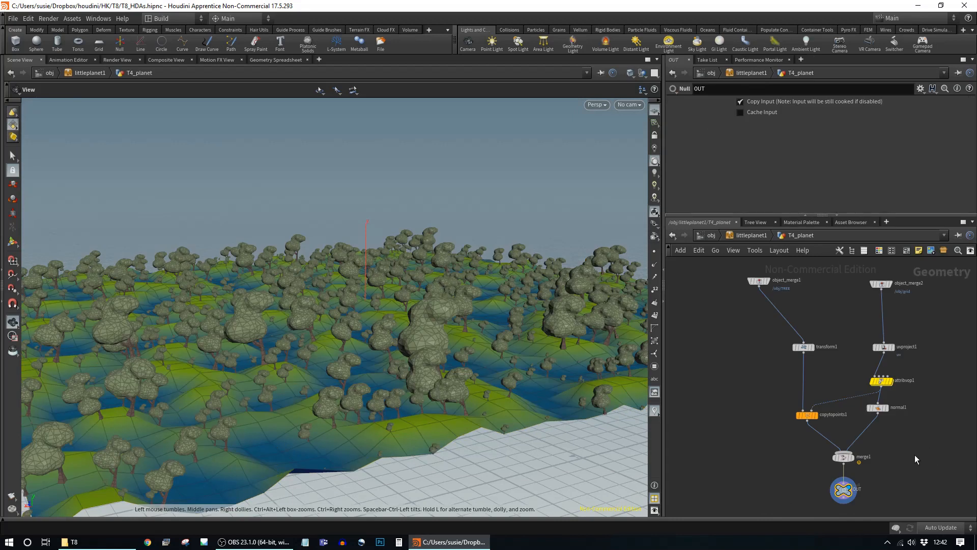
{"action": "middle_click_drag", "start_coordinate": [935, 329], "coordinate": [907, 362]}
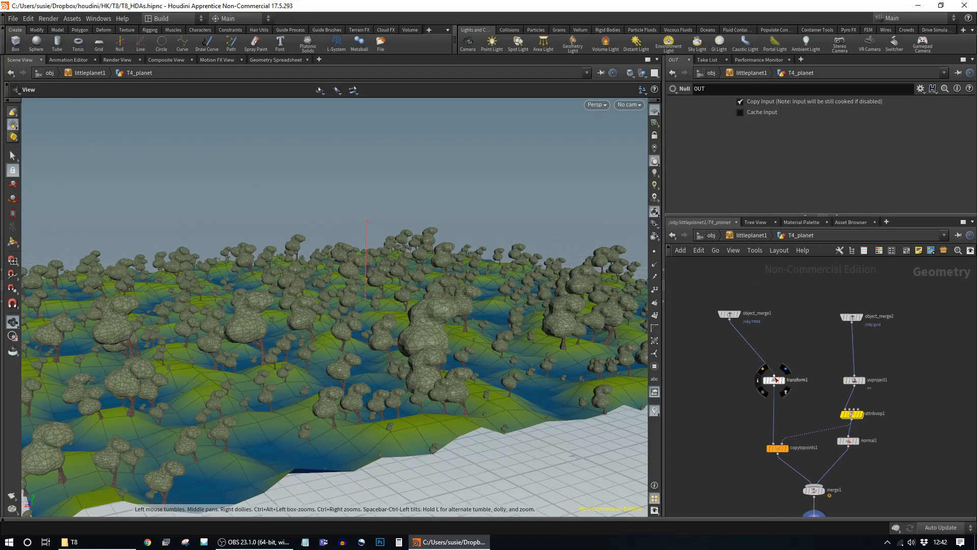
{"action": "middle_click_drag", "start_coordinate": [820, 407], "coordinate": [798, 362]}
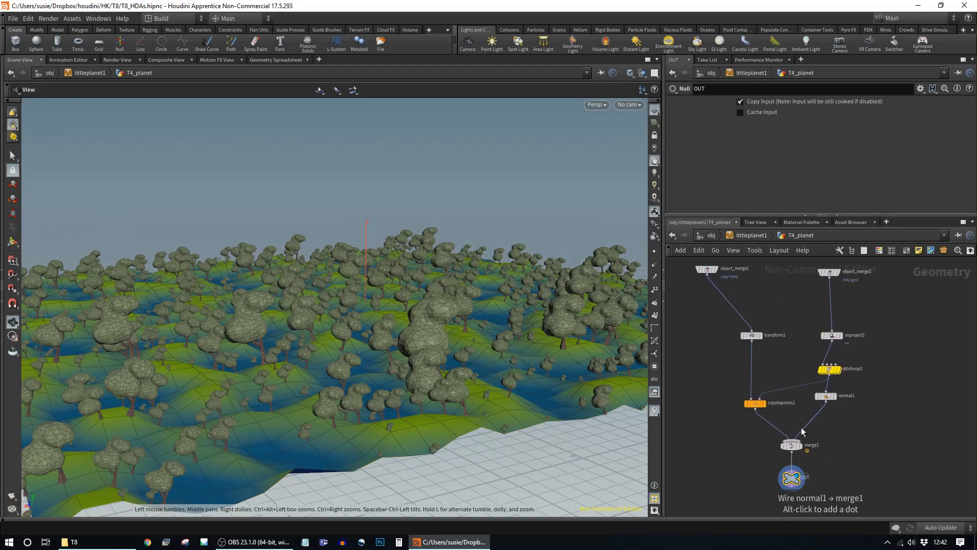
- Display copytopoints1 and line it up with transform1 beneath object_merge1
{"action": "left_click_drag", "start_coordinate": [747, 408], "coordinate": [704, 414]}
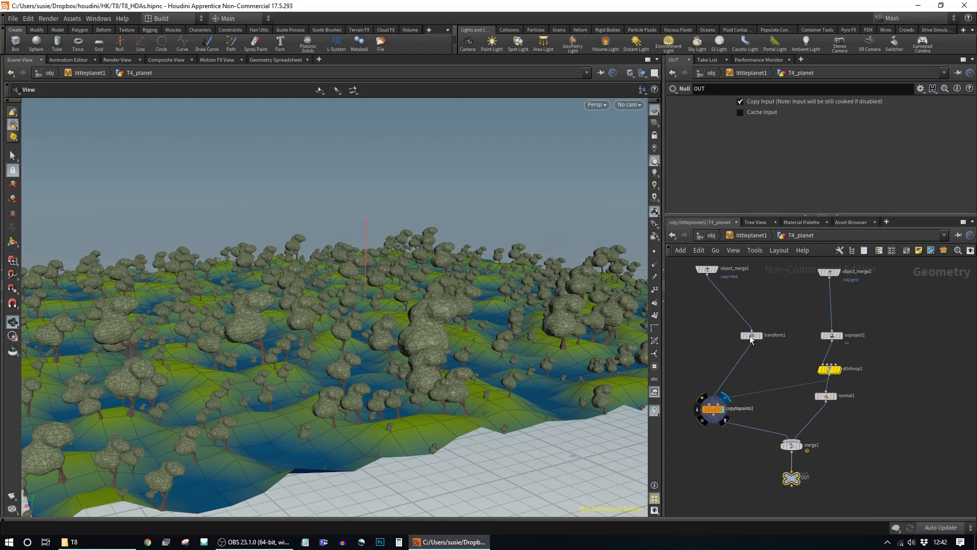
{"action": "left_click_drag", "start_coordinate": [751, 337], "coordinate": [699, 341]}
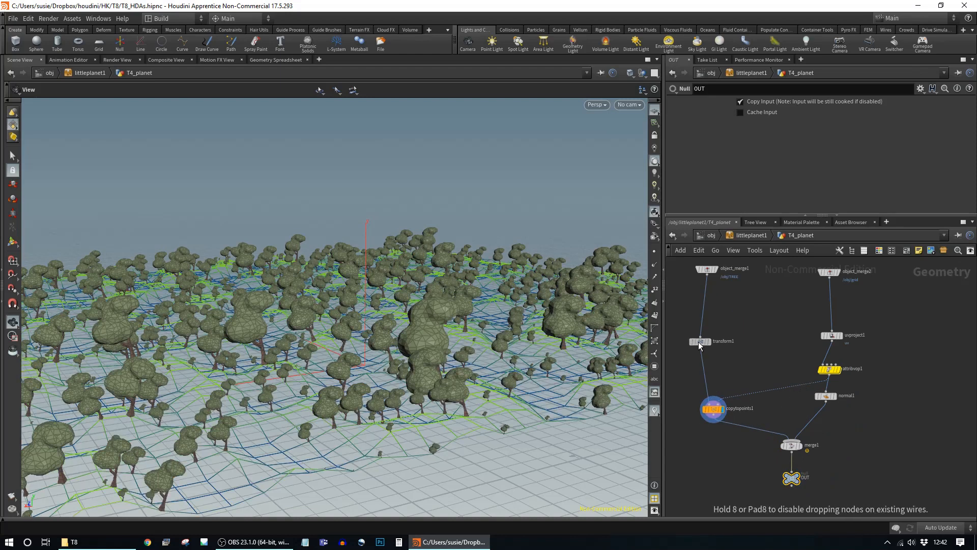
- Display normal1 to view the terrain alone and nudge the node down slightly
{"action": "left_click", "coordinate": [835, 396]}
{"action": "left_click_drag", "start_coordinate": [826, 398], "coordinate": [827, 407]}
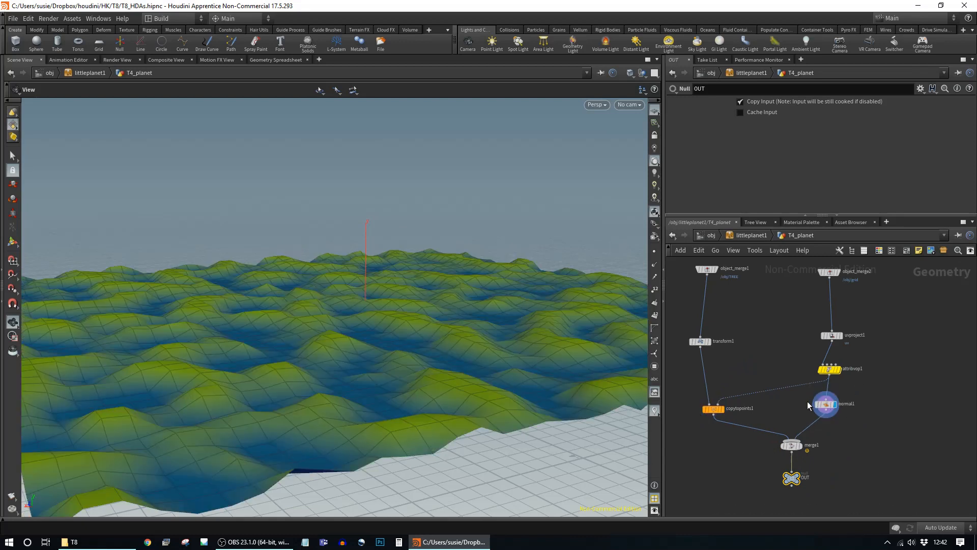
{"action": "key", "text": "h"}
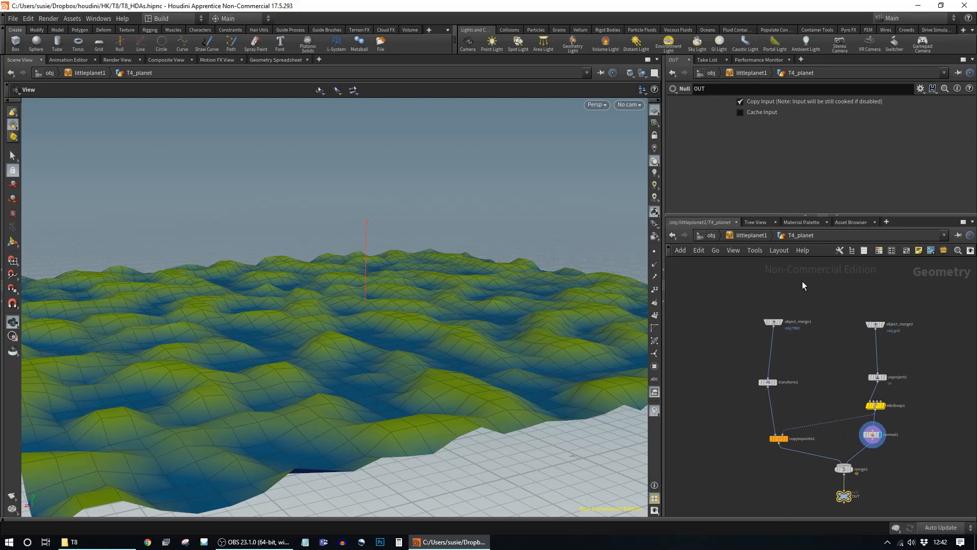
{"action": "middle_click_drag", "start_coordinate": [819, 372], "coordinate": [779, 353]}
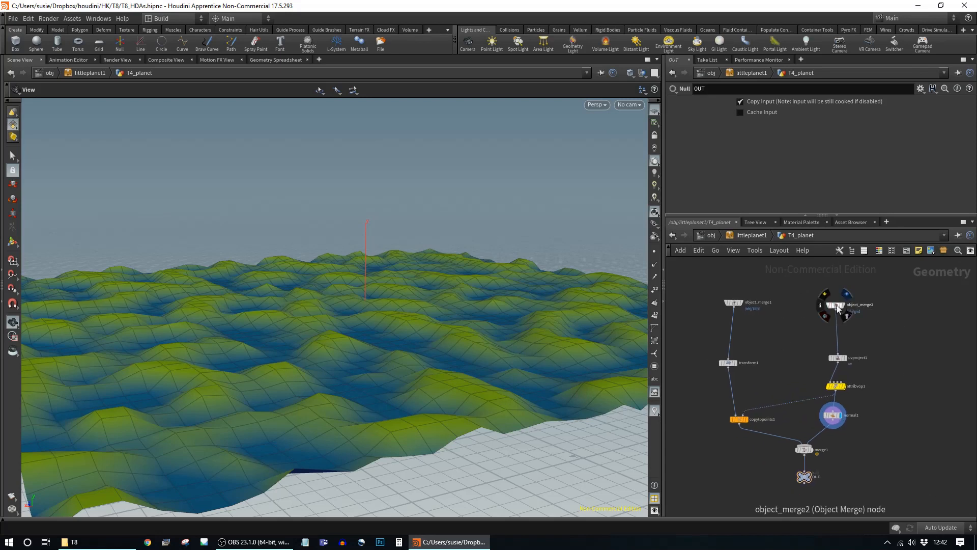
- Spread the two object merge nodes apart in T4_planet, return to littleplanet1 and reposition the T4_planet node
{"action": "left_click_drag", "start_coordinate": [729, 305], "coordinate": [706, 317]}
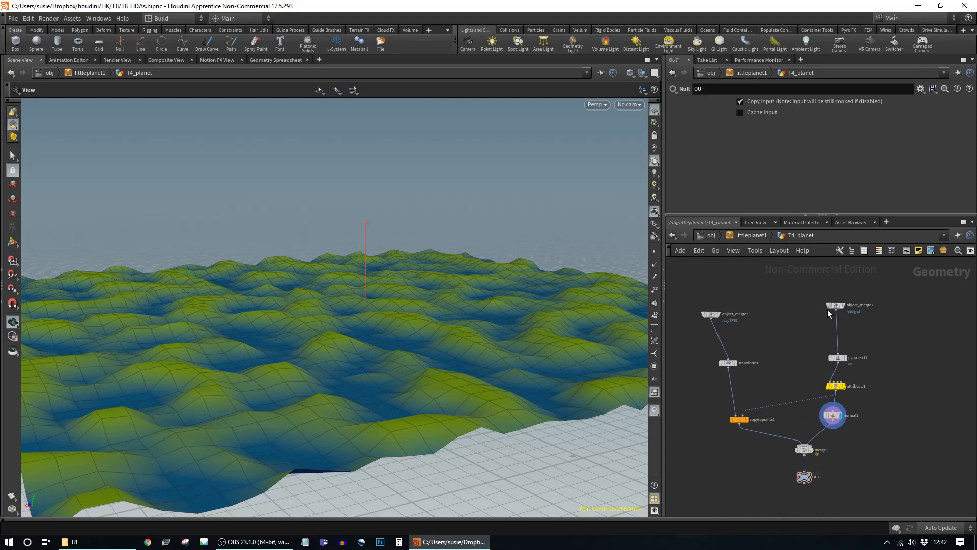
{"action": "left_click_drag", "start_coordinate": [837, 305], "coordinate": [850, 313]}
{"action": "left_click", "coordinate": [753, 234]}
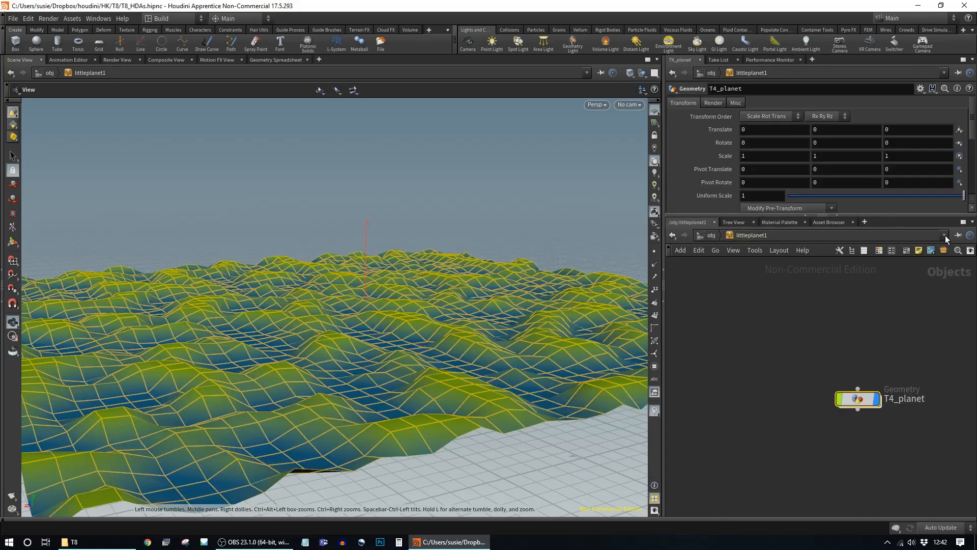
{"action": "left_click", "coordinate": [805, 372]}
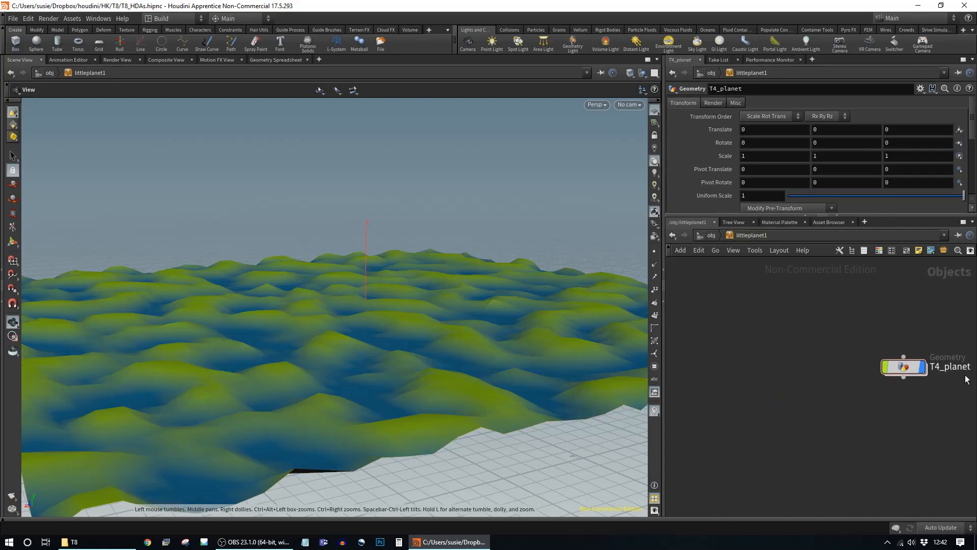
{"action": "left_click_drag", "start_coordinate": [903, 370], "coordinate": [866, 358]}
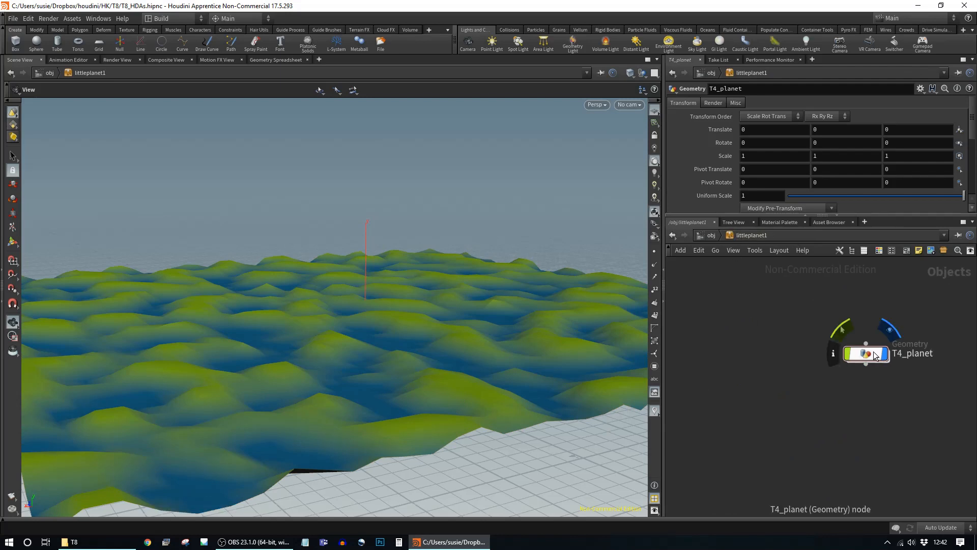
{"action": "left_click_drag", "start_coordinate": [867, 354], "coordinate": [883, 357]}
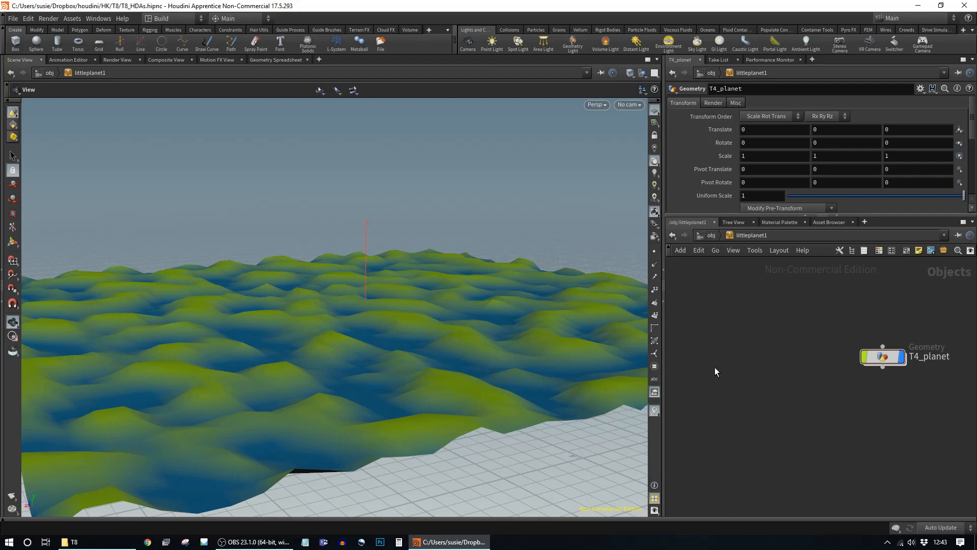
- Add an Instance object beside T4_planet in littleplanet1 and delete the default add node inside it
{"action": "key", "text": "Tab"}
{"action": "type", "text": "inst"}
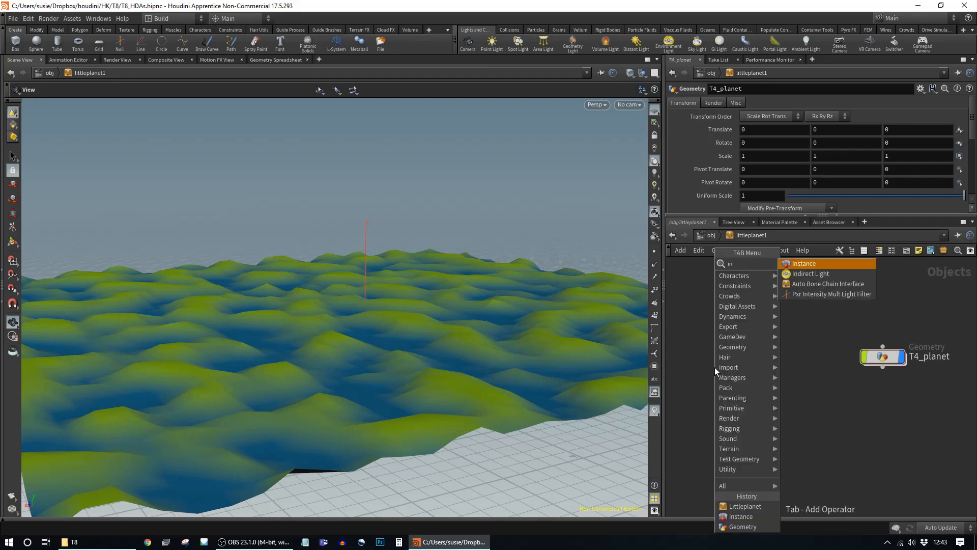
{"action": "key", "text": "Return"}
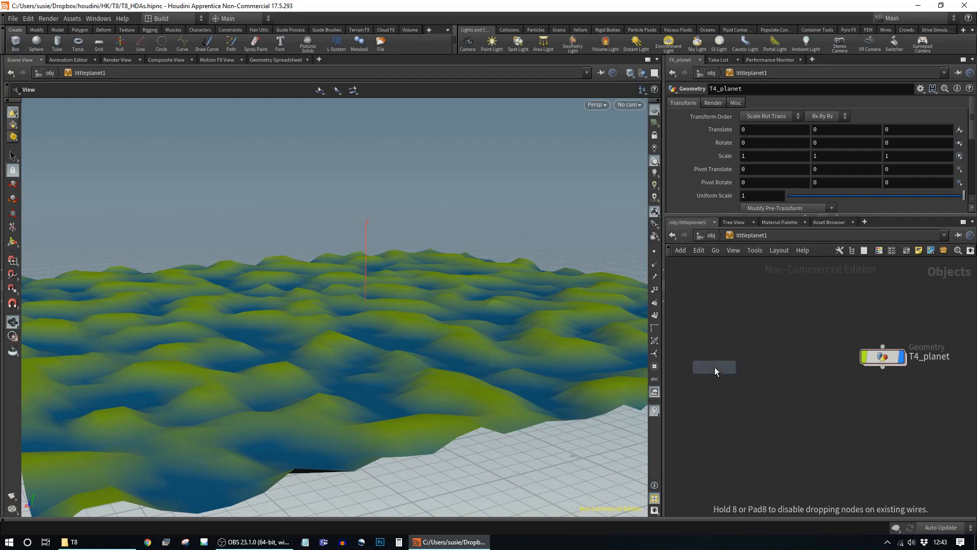
{"action": "left_click", "coordinate": [769, 347]}
{"action": "double_click", "coordinate": [769, 347]}
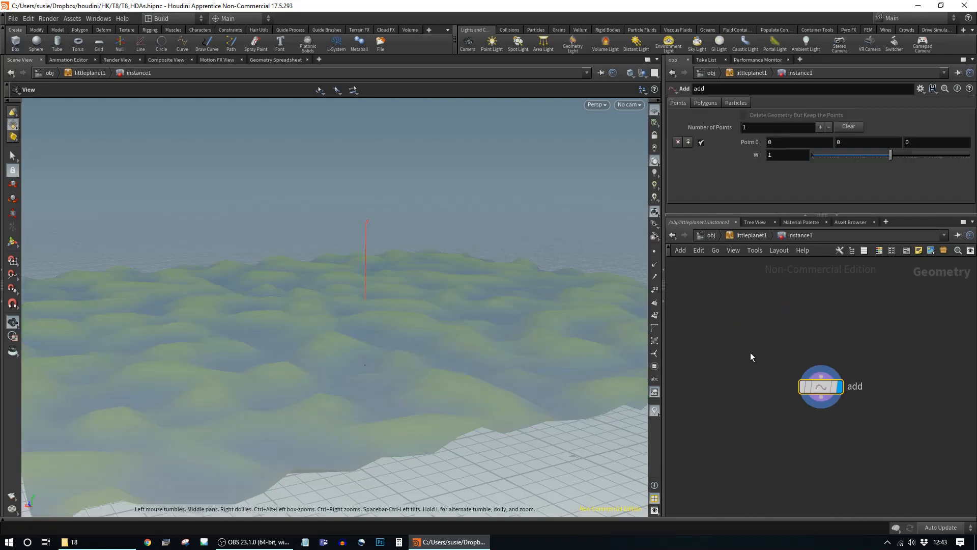
{"action": "key", "text": "Delete"}
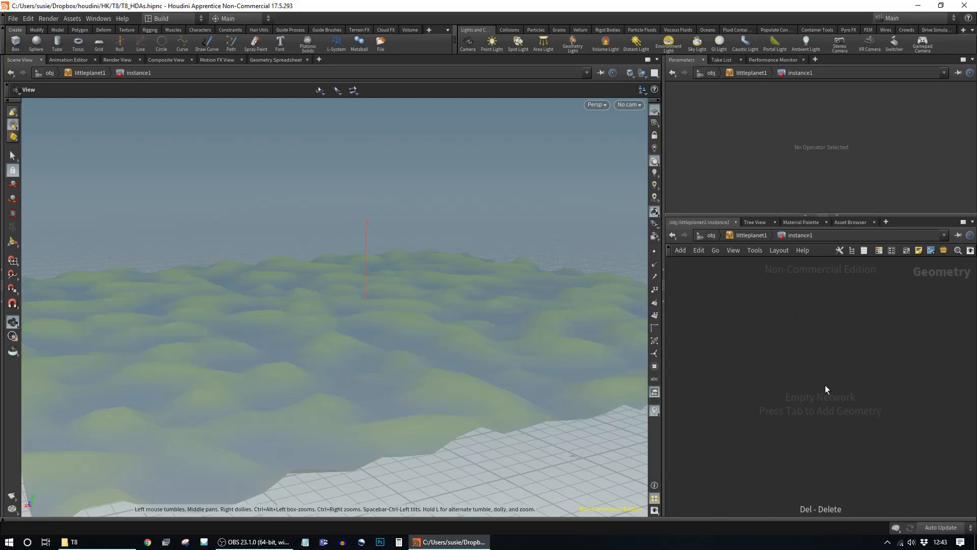
{"action": "key", "text": "u"}
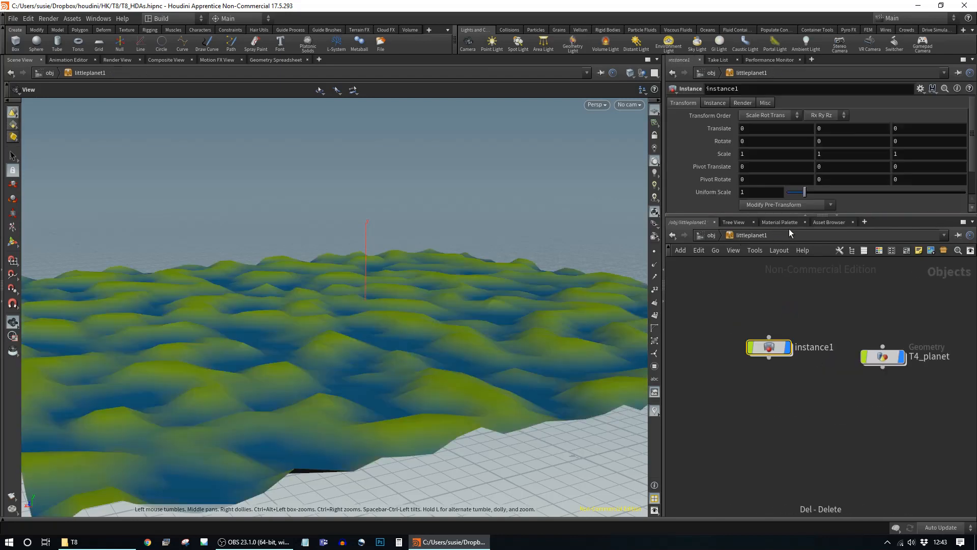
- Display attribvop1 inside T4_planet, inspect the object_merge1 parameters and return to littleplanet1
{"action": "left_click", "coordinate": [886, 360]}
{"action": "double_click", "coordinate": [886, 360]}
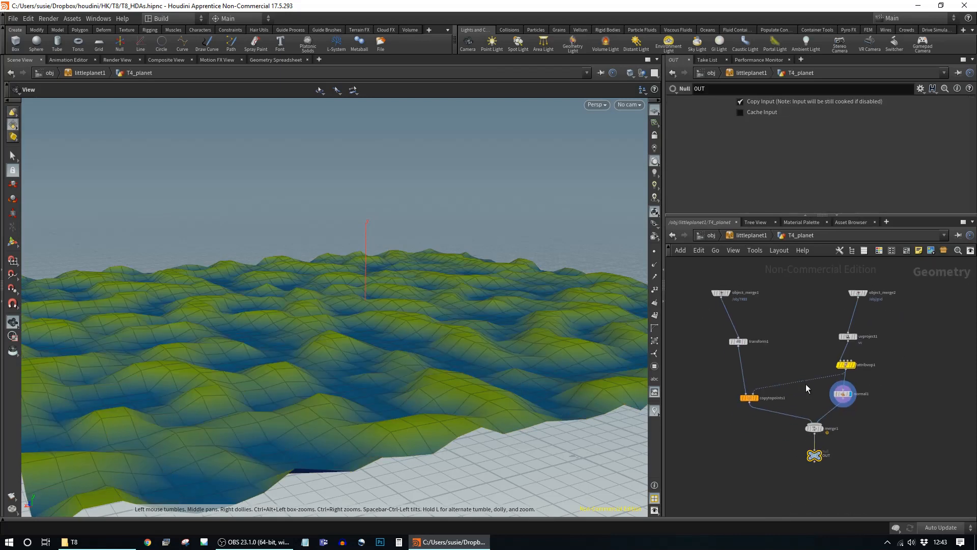
{"action": "left_click", "coordinate": [846, 366]}
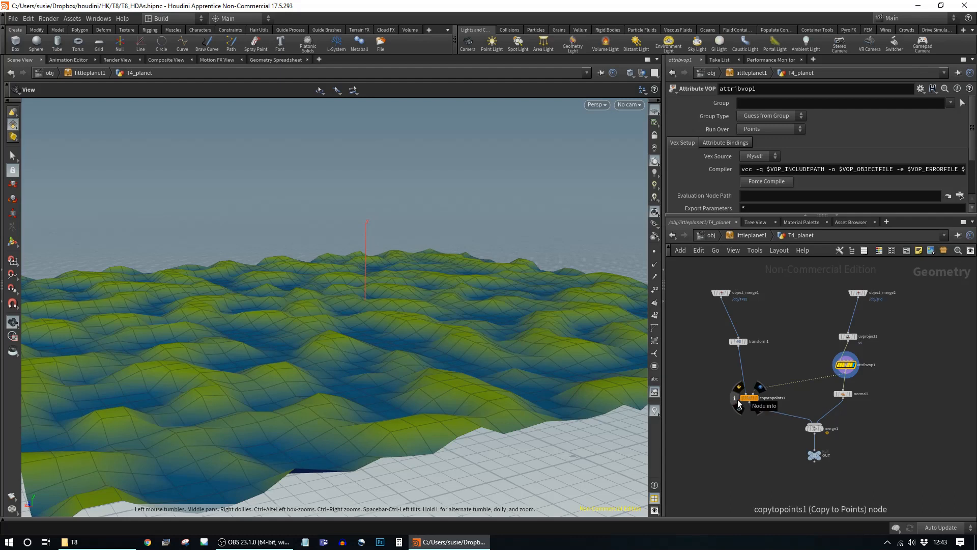
{"action": "left_click", "coordinate": [722, 293]}
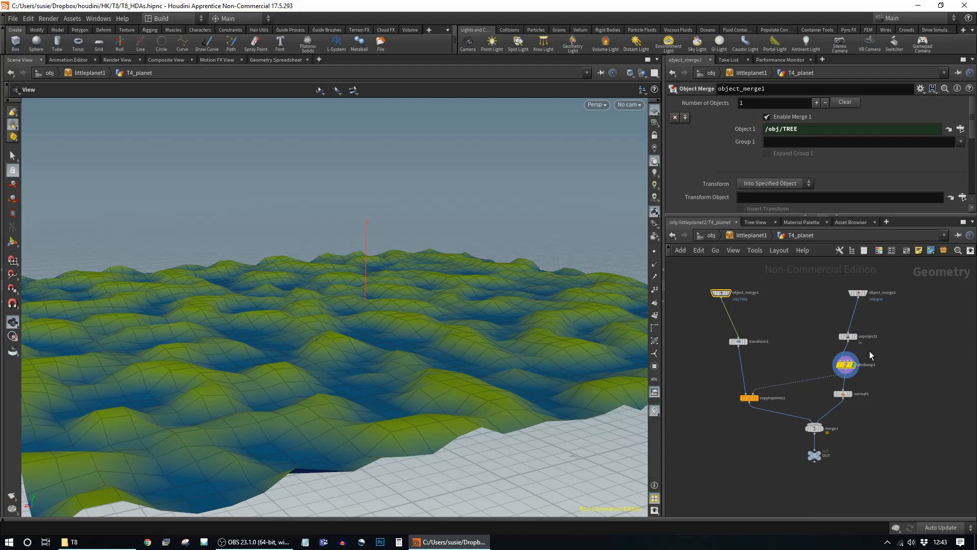
{"action": "left_click", "coordinate": [733, 235]}
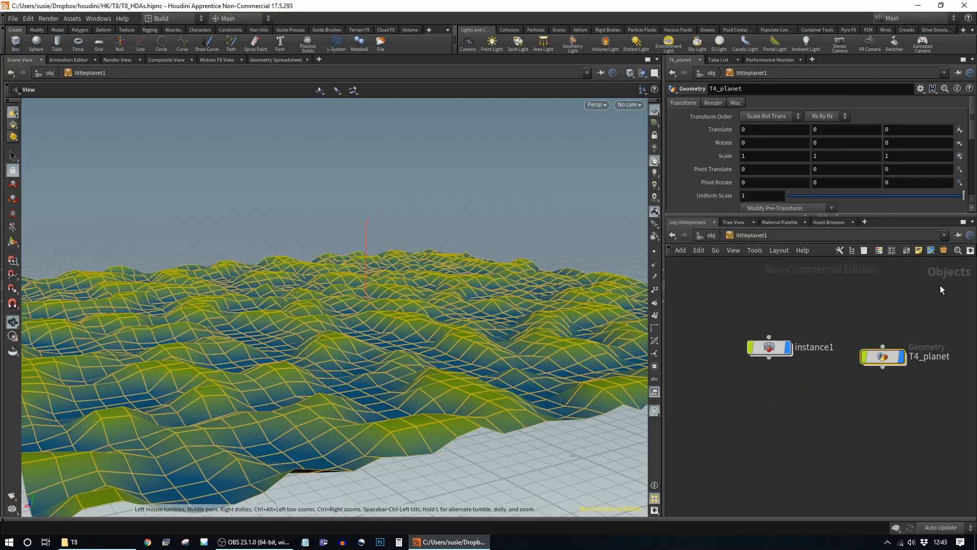
- Go inside instance1 and add an Object Merge node
{"action": "double_click", "coordinate": [769, 346]}
{"action": "key", "text": "Tab"}
{"action": "type", "text": "o"}
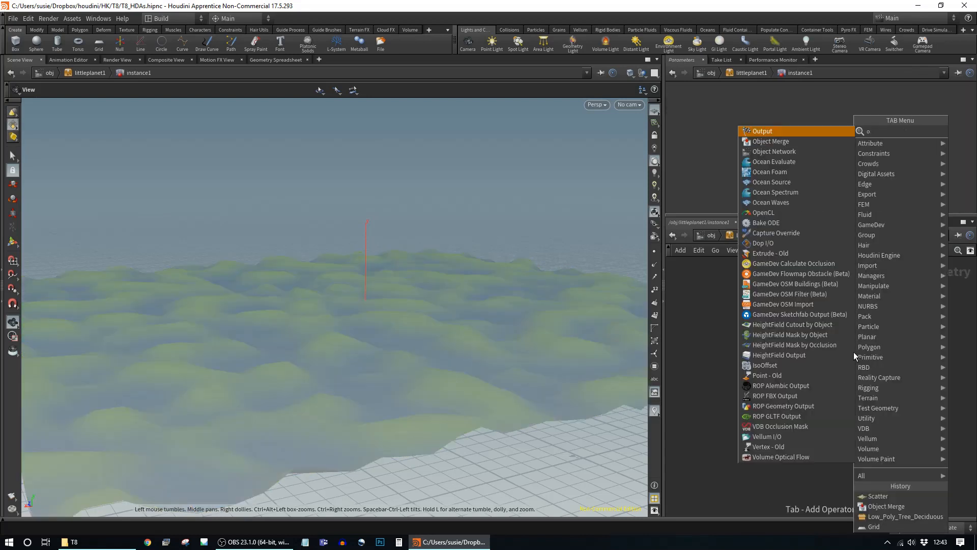
{"action": "type", "text": "bject"}
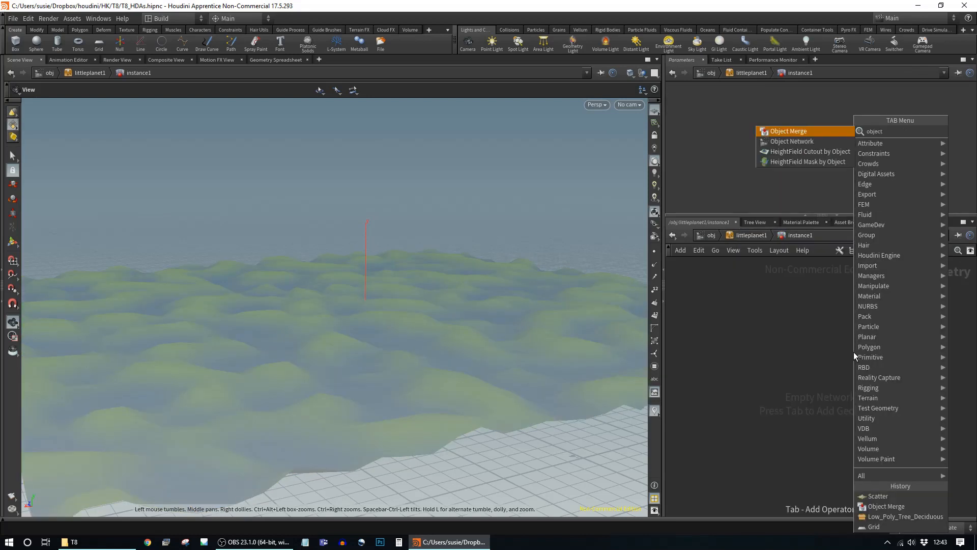
{"action": "key", "text": "Return"}
{"action": "left_click", "coordinate": [854, 352]}
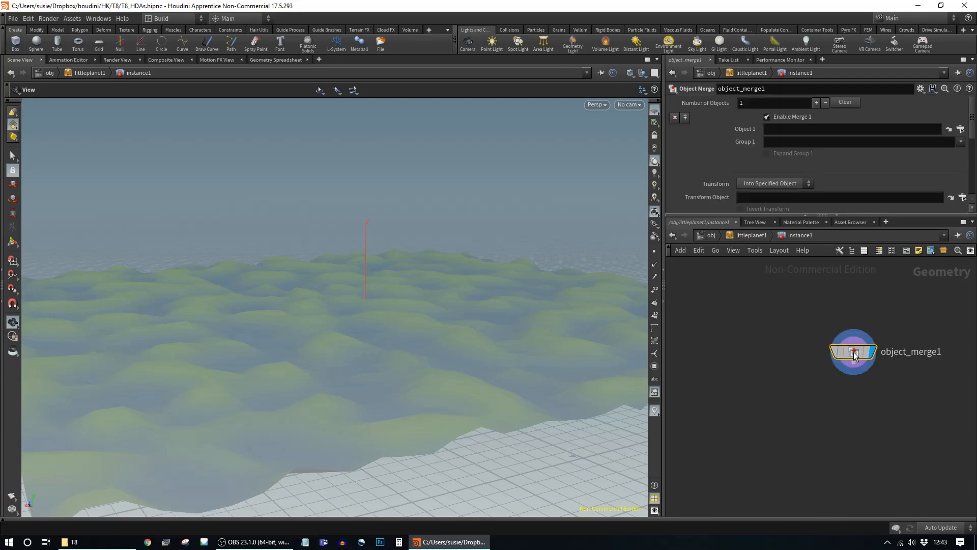
- Set Object 1 of the new object merge to /obj/littleplanet1/T4_planet/attribvop1
{"action": "left_click", "coordinate": [960, 130]}
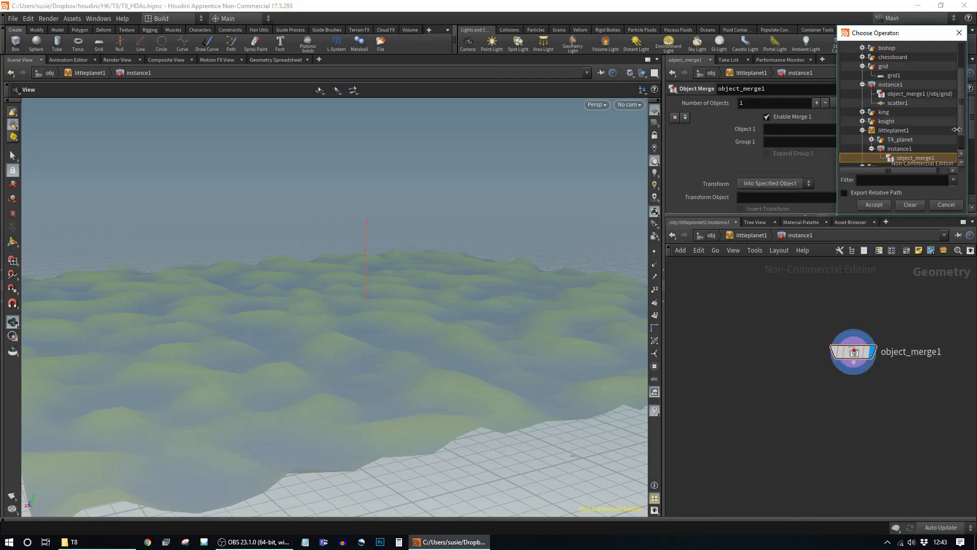
{"action": "scroll", "coordinate": [924, 141], "scroll_direction": "down", "scroll_amount": 1}
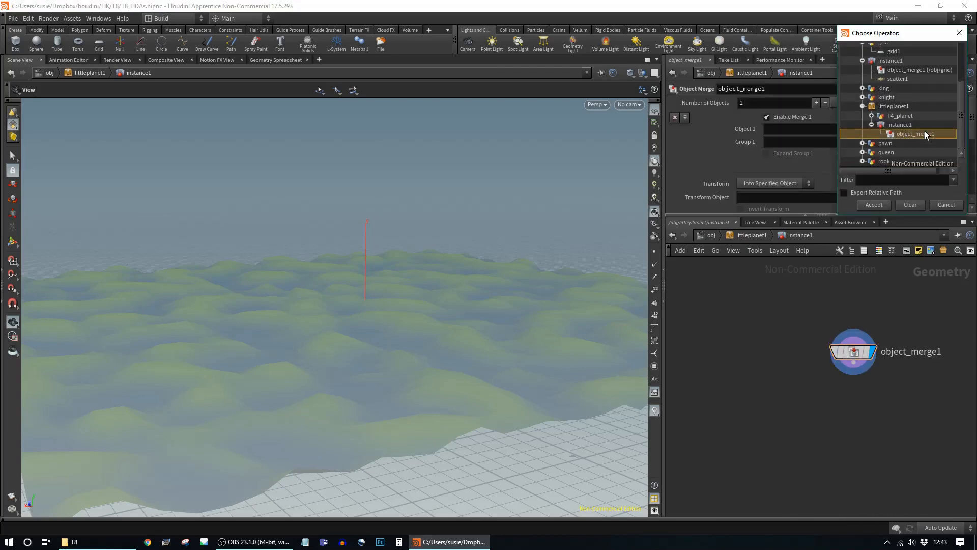
{"action": "left_click", "coordinate": [871, 117]}
{"action": "scroll", "coordinate": [939, 109], "scroll_direction": "down", "scroll_amount": 2}
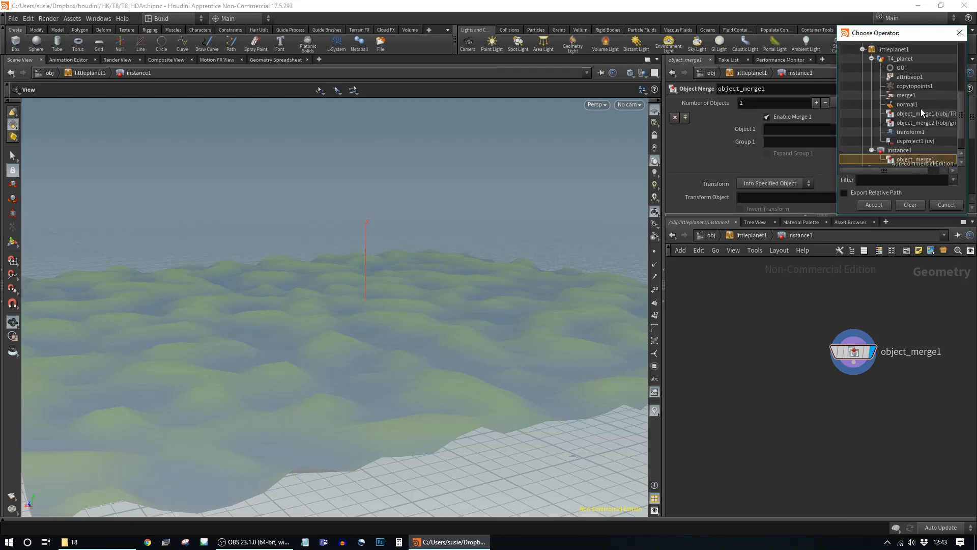
{"action": "left_click", "coordinate": [864, 79]}
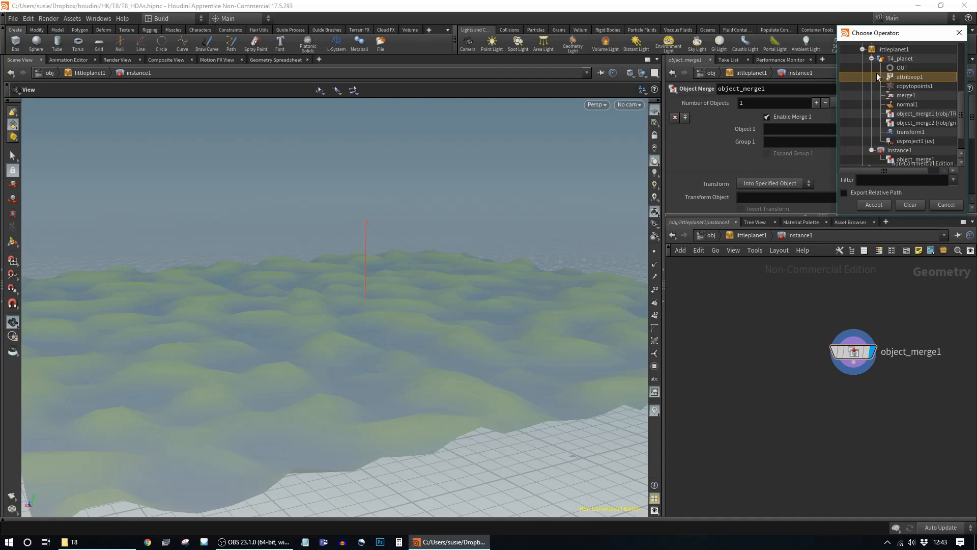
{"action": "left_click", "coordinate": [874, 205]}
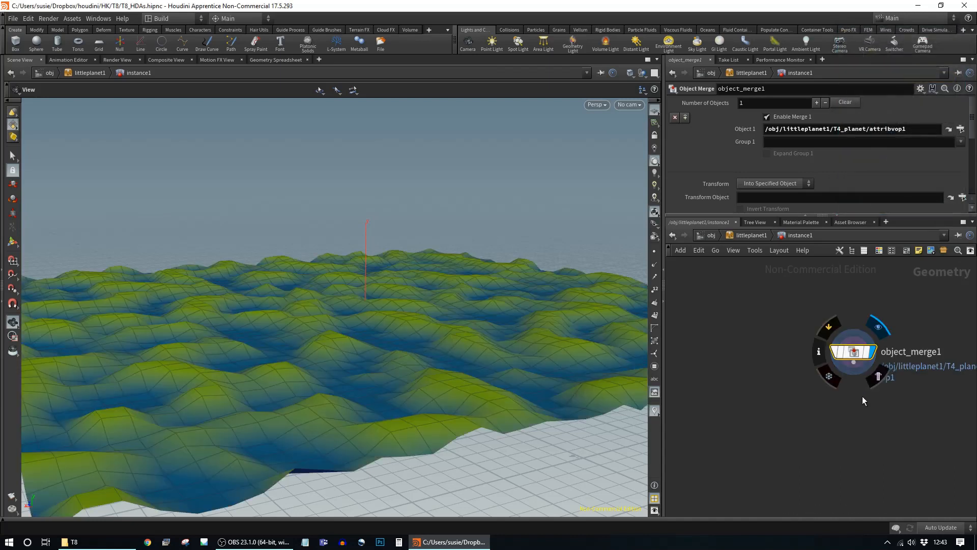
- Examine the merged terrain from a higher angle, briefly showing its points
{"action": "left_click_drag", "start_coordinate": [858, 380], "coordinate": [797, 356]}
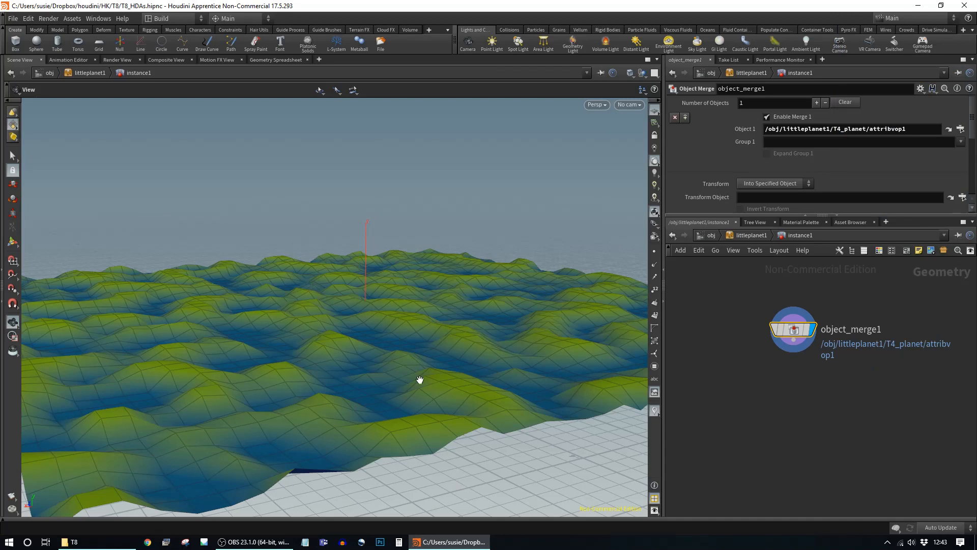
{"action": "left_click_drag", "start_coordinate": [469, 283], "coordinate": [435, 336]}
{"action": "middle_click_drag", "start_coordinate": [434, 335], "coordinate": [431, 280]}
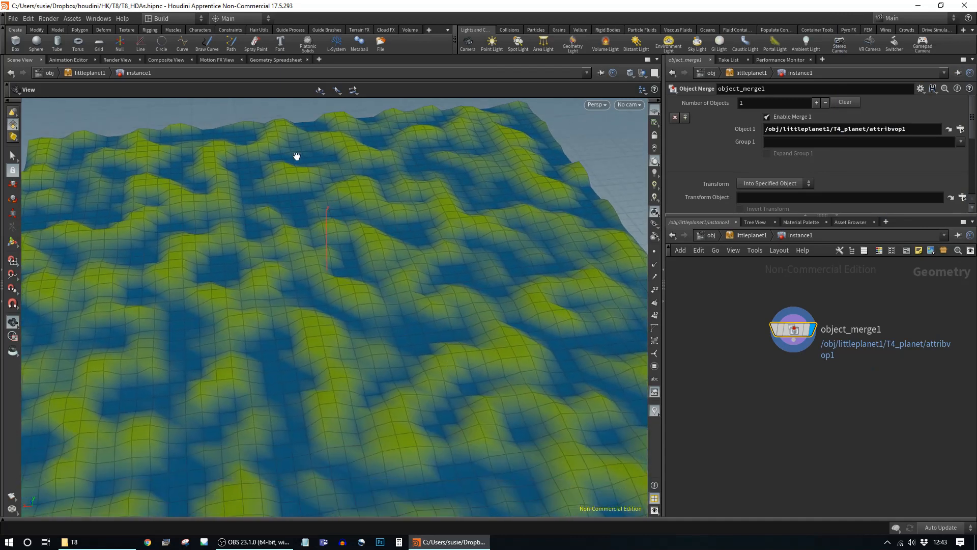
{"action": "left_click_drag", "start_coordinate": [478, 422], "coordinate": [487, 406]}
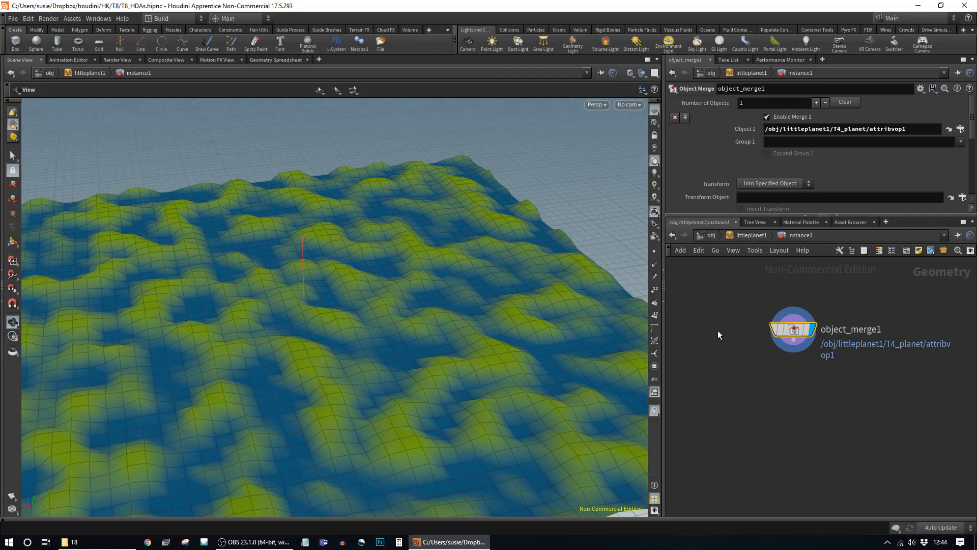
{"action": "left_click", "coordinate": [655, 251]}
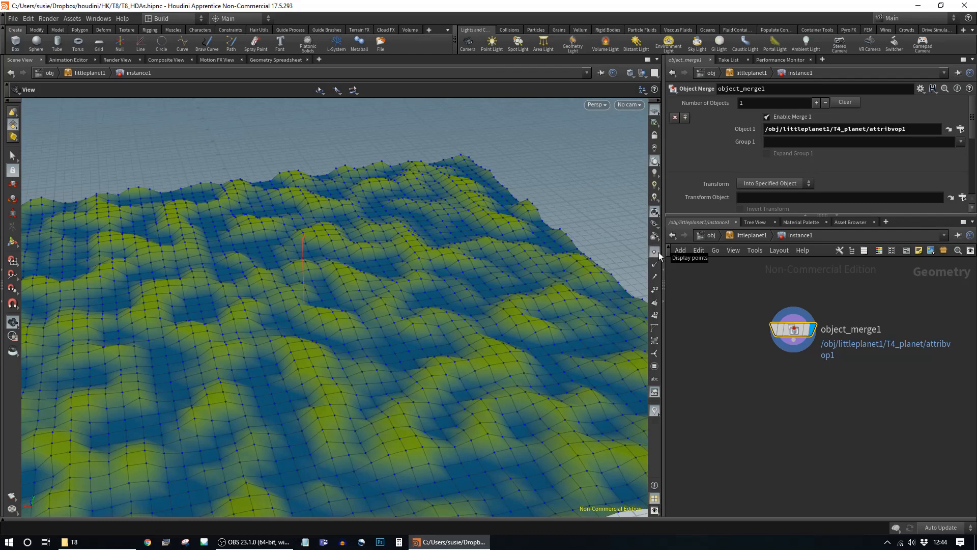
{"action": "left_click", "coordinate": [655, 251]}
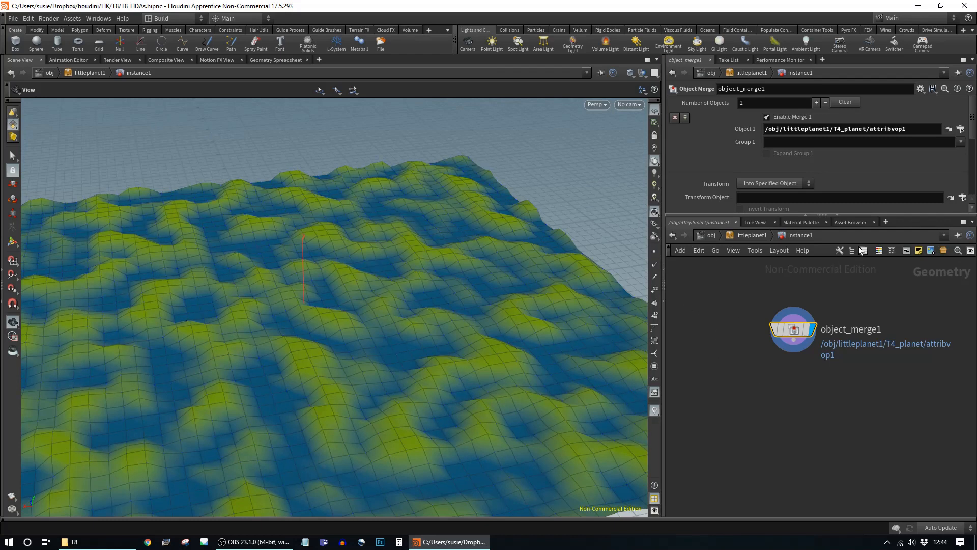
- Move instance1 farther from T4_planet in littleplanet1 and reopen T4_planet to review object_merge1's source
{"action": "left_click", "coordinate": [750, 235]}
{"action": "left_click_drag", "start_coordinate": [787, 348], "coordinate": [723, 344]}
{"action": "double_click", "coordinate": [883, 356]}
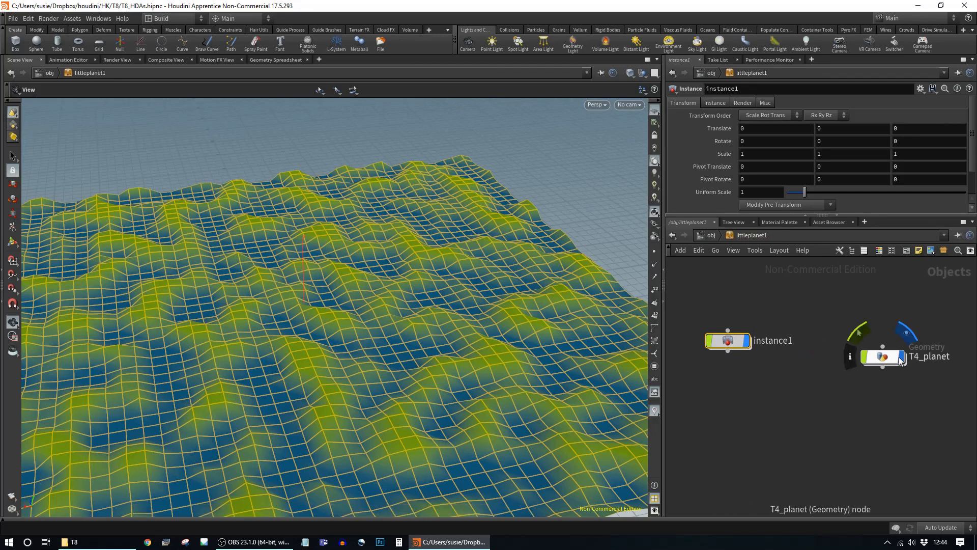
{"action": "mouse_move", "coordinate": [716, 286]}
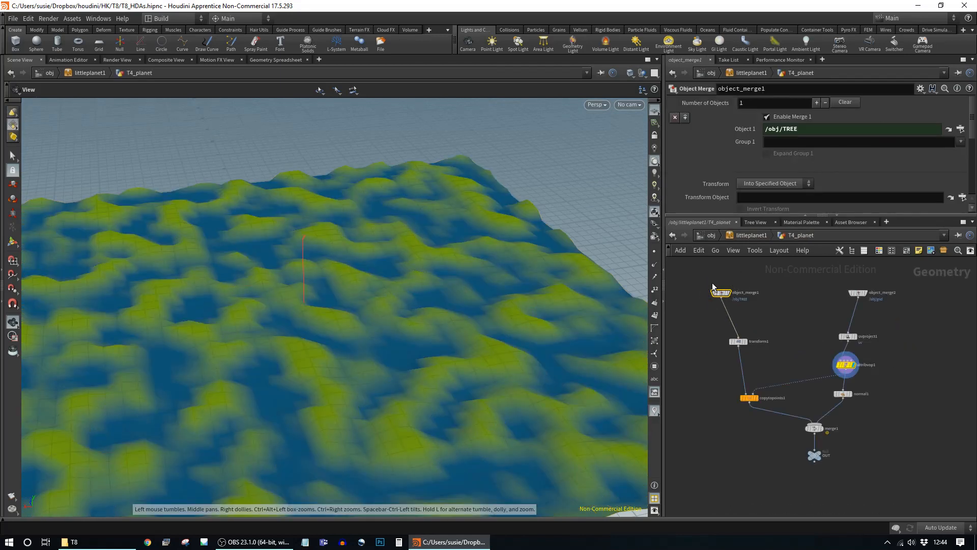
- Return to the object level and copy littleplanet1's vegetation parameter
{"action": "left_click", "coordinate": [708, 238]}
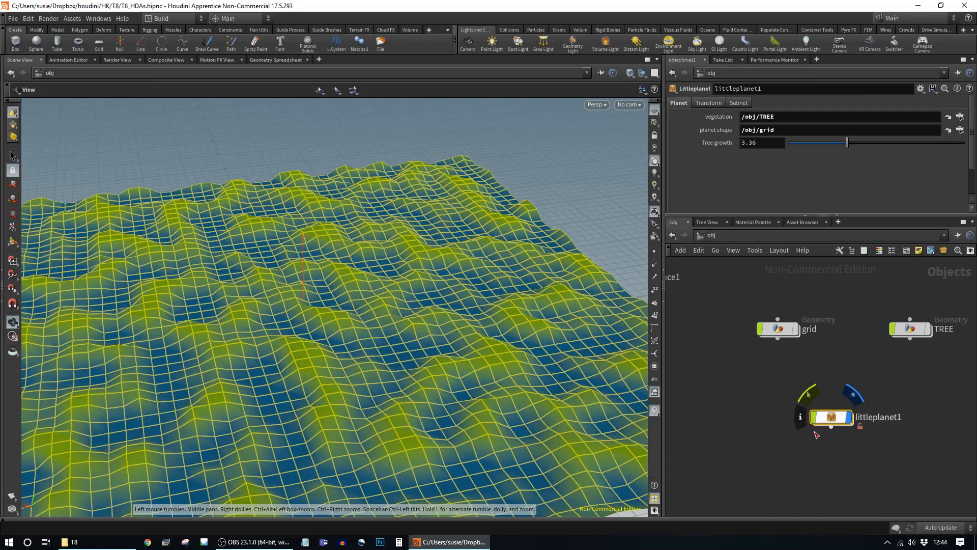
{"action": "right_click", "coordinate": [785, 115]}
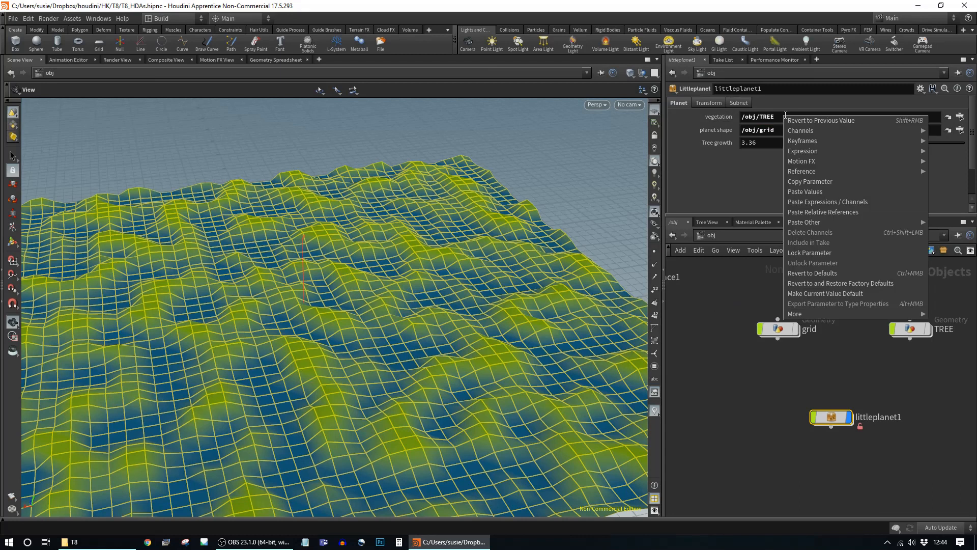
{"action": "left_click", "coordinate": [845, 181]}
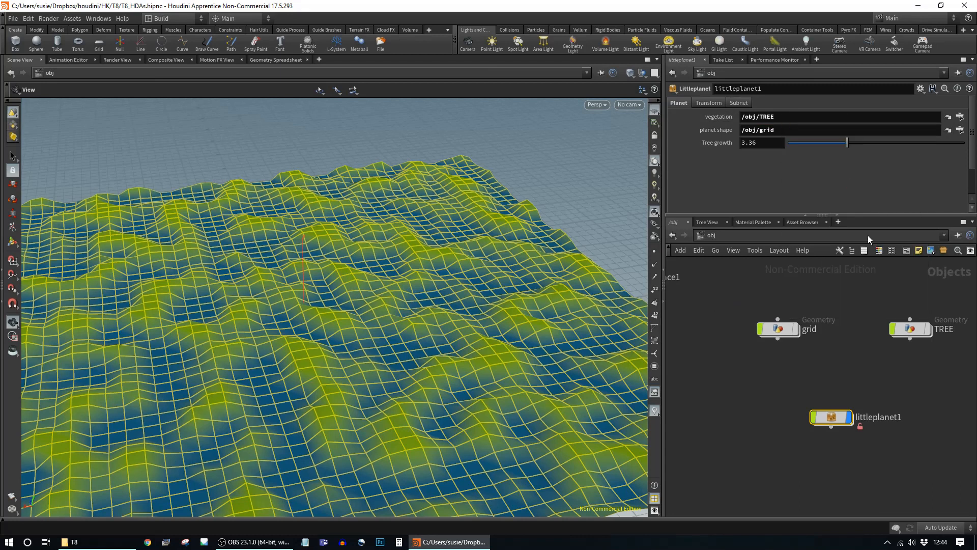
- Inside littleplanet1, link instance1's Instance Object to the asset's copied vegetation parameter as a relative reference
{"action": "double_click", "coordinate": [834, 416]}
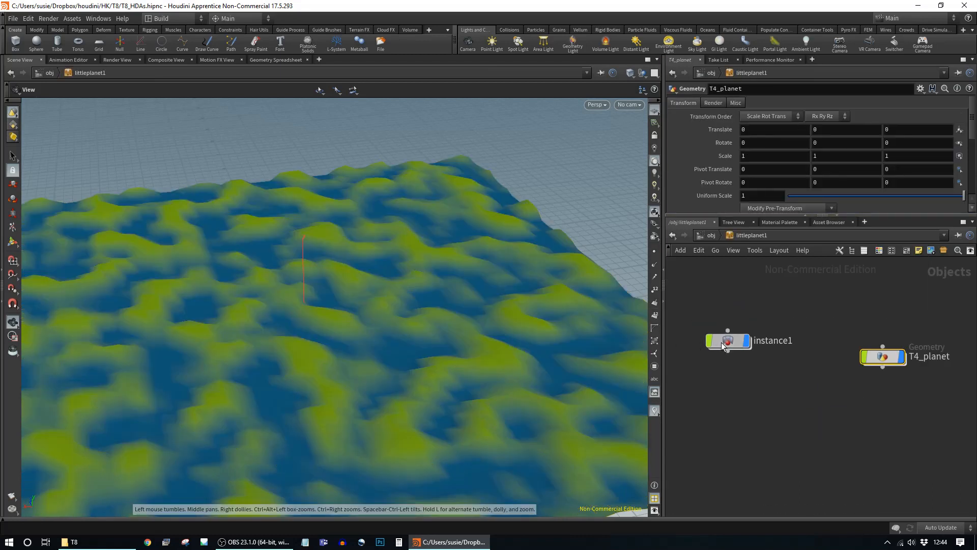
{"action": "left_click_drag", "start_coordinate": [726, 340], "coordinate": [718, 355]}
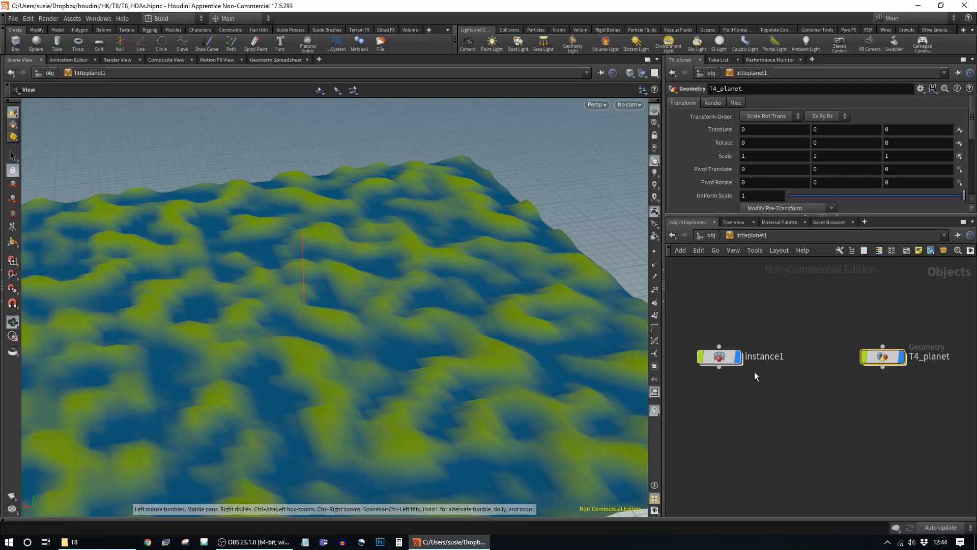
{"action": "left_click", "coordinate": [718, 356]}
{"action": "left_click", "coordinate": [713, 103]}
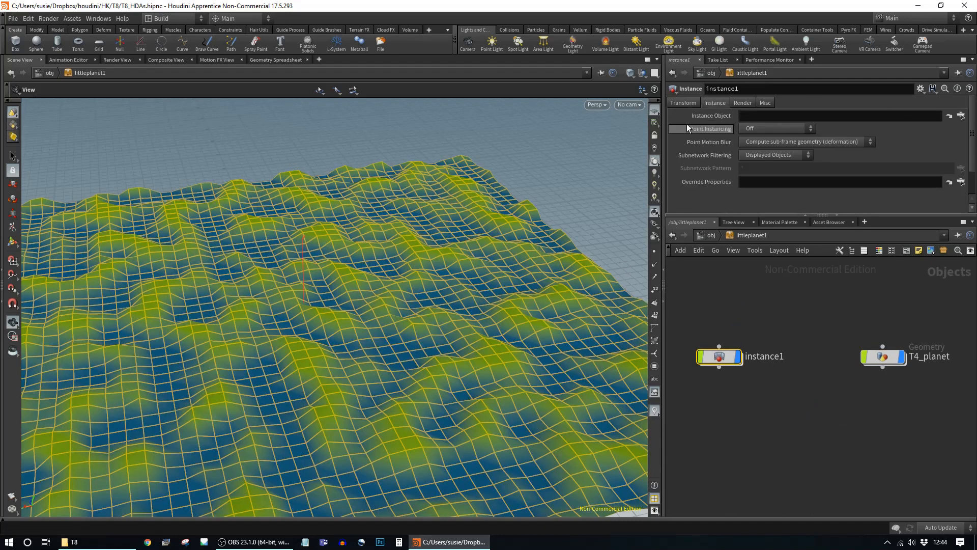
{"action": "right_click", "coordinate": [761, 118]}
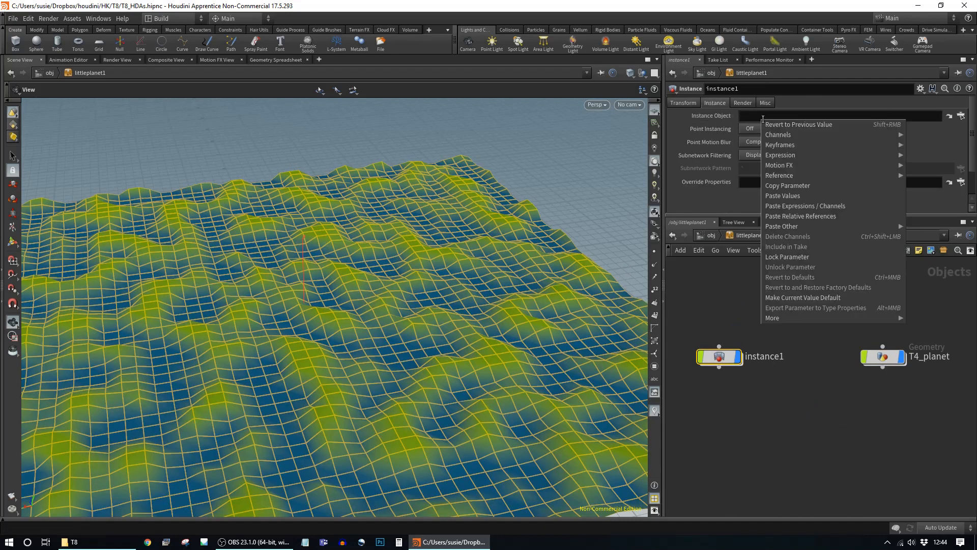
{"action": "left_click", "coordinate": [848, 215]}
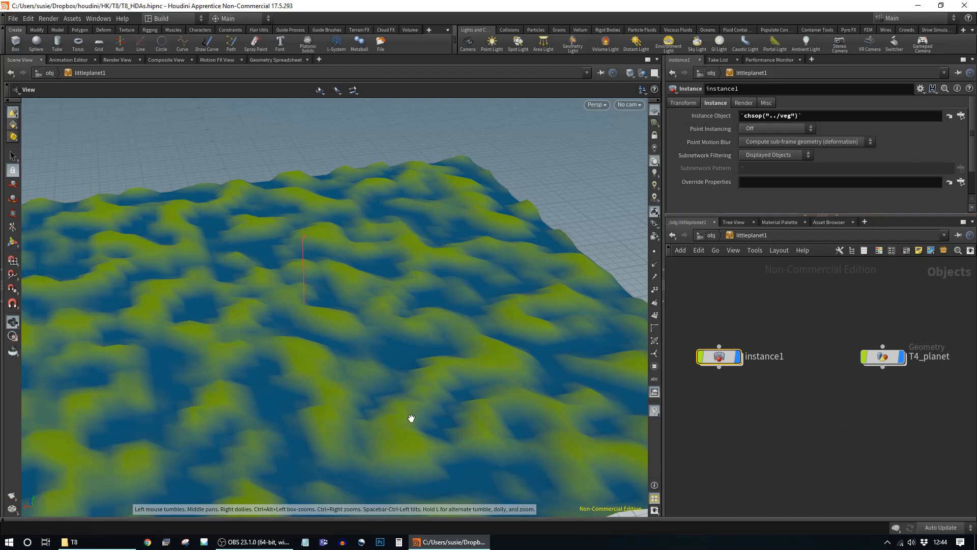
- Set instance1's Point Instancing to Fast point instancing and inspect the instanced trees from low and high angles
{"action": "left_click", "coordinate": [797, 130]}
{"action": "left_click", "coordinate": [778, 160]}
{"action": "left_click_drag", "start_coordinate": [471, 329], "coordinate": [464, 254]}
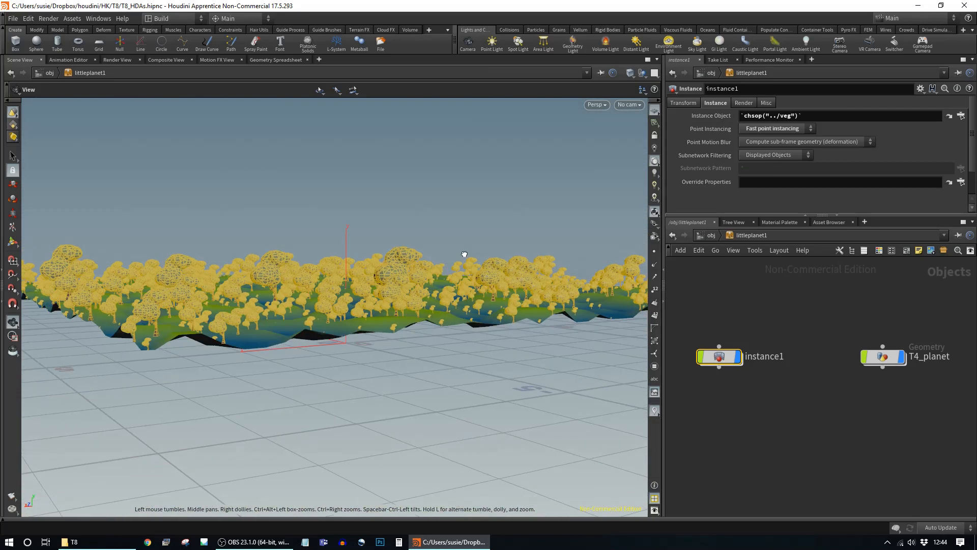
{"action": "scroll", "coordinate": [464, 254], "scroll_direction": "up", "scroll_amount": 5}
{"action": "left_click_drag", "start_coordinate": [456, 283], "coordinate": [448, 346]}
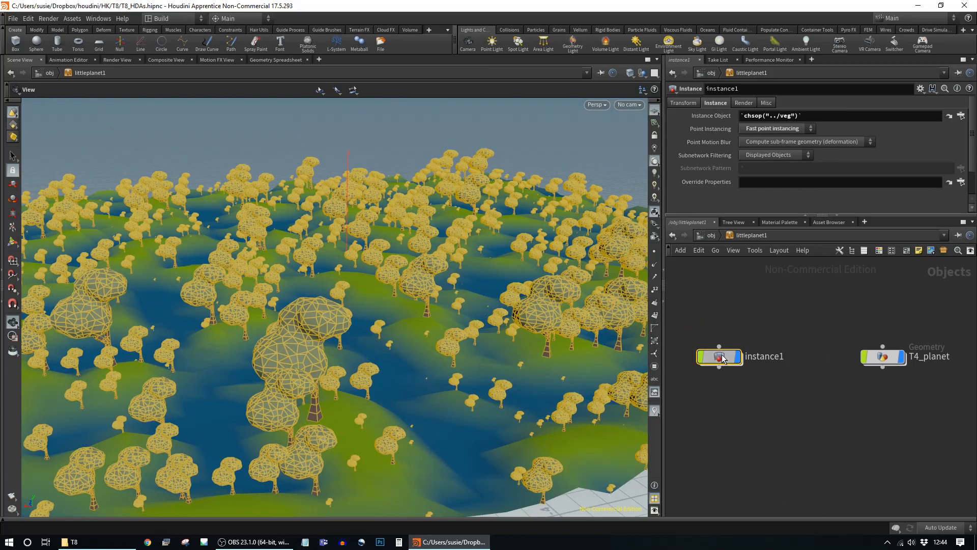
- Inside T4_planet, delete the tree-copying branch of object_merge1, transform1 and copytopoints1
{"action": "double_click", "coordinate": [883, 356]}
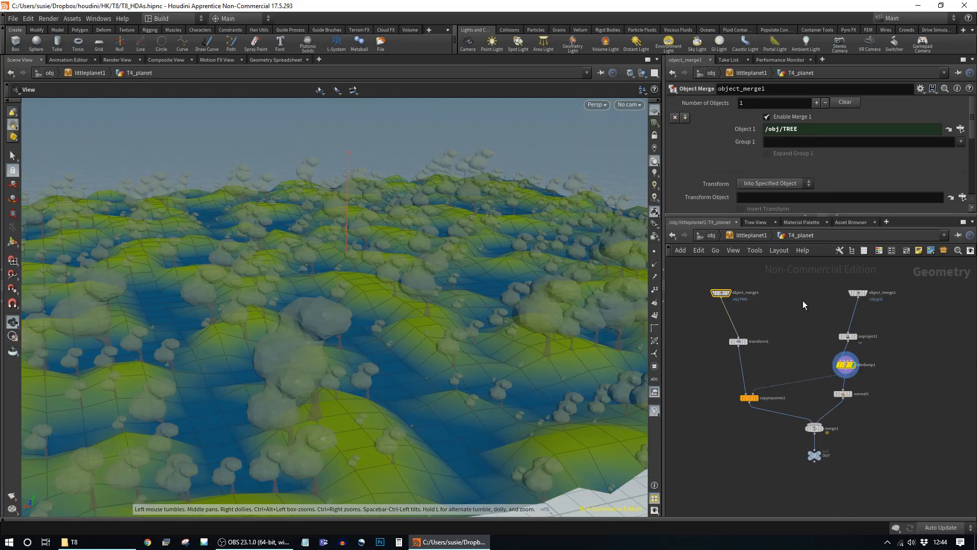
{"action": "left_click_drag", "start_coordinate": [784, 269], "coordinate": [727, 410]}
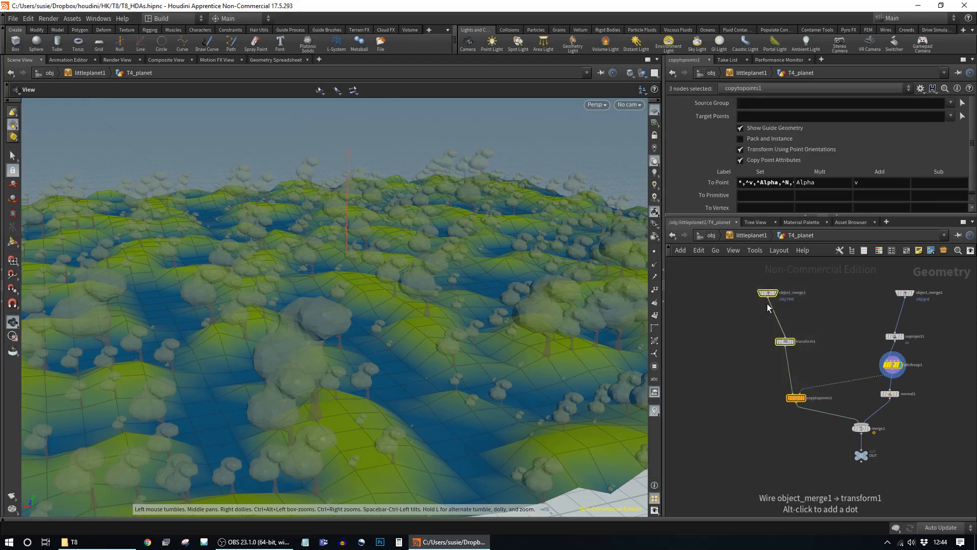
{"action": "key", "text": "Delete"}
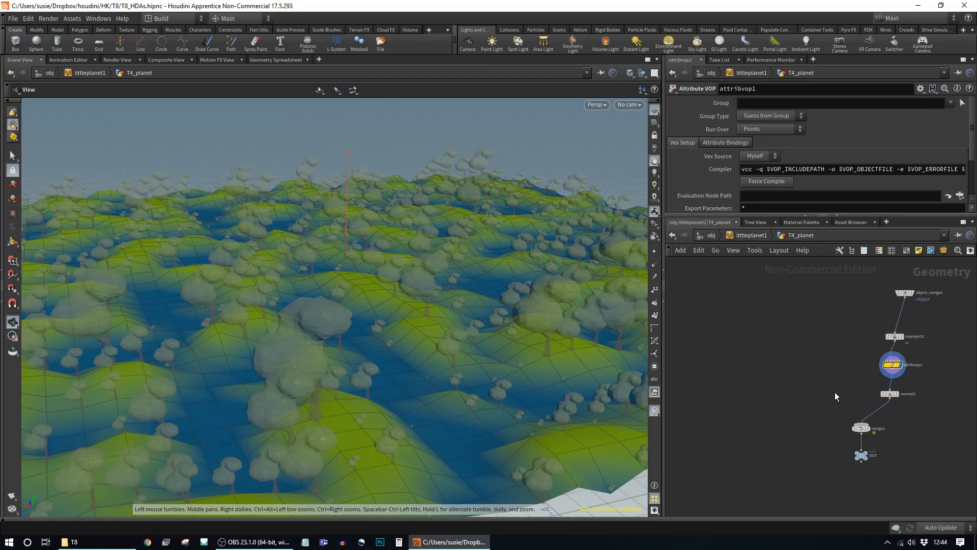
- Display the normal1 node and delete merge1 so that normal1 feeds OUT directly
{"action": "middle_click_drag", "start_coordinate": [863, 414], "coordinate": [791, 373]}
{"action": "scroll", "coordinate": [792, 372], "scroll_direction": "up", "scroll_amount": 3}
{"action": "middle_click_drag", "start_coordinate": [853, 349], "coordinate": [837, 398]}
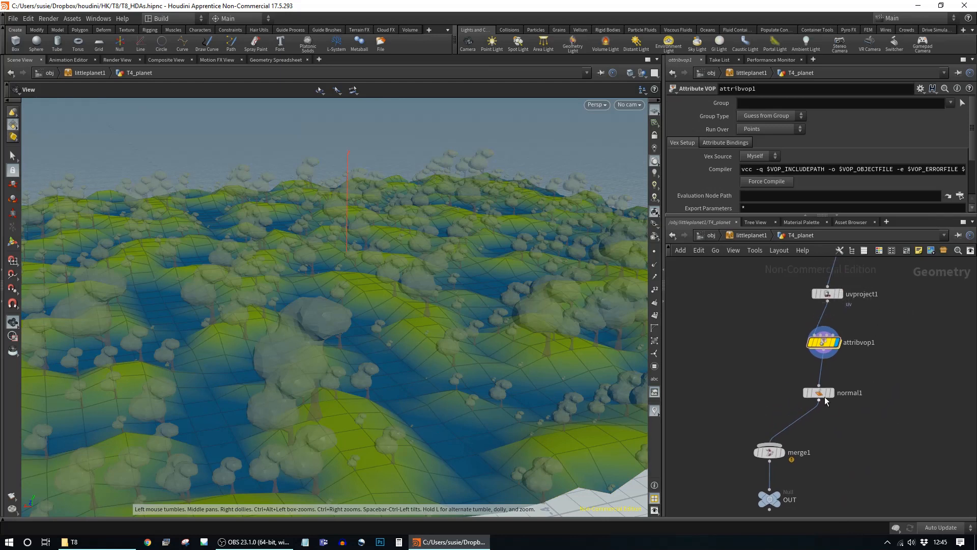
{"action": "left_click", "coordinate": [833, 393]}
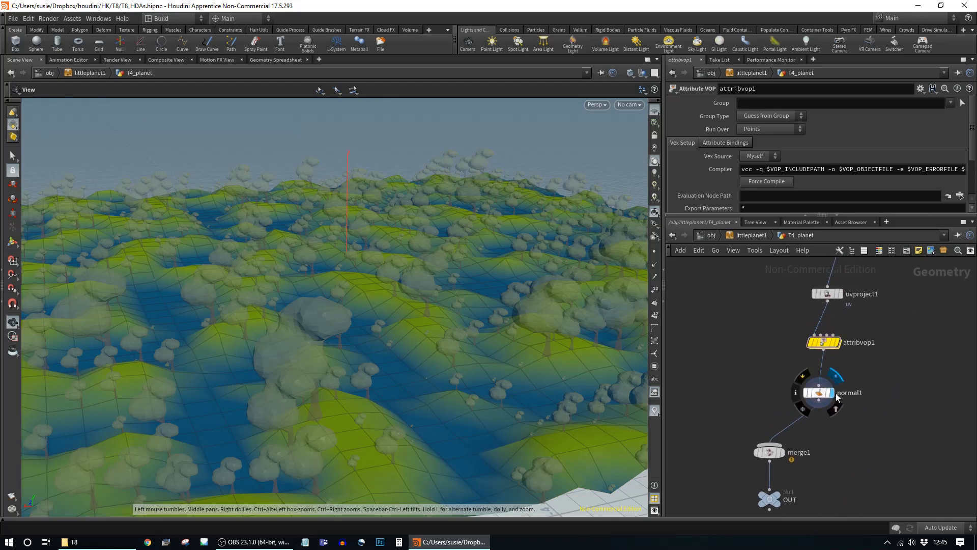
{"action": "left_click", "coordinate": [766, 451]}
{"action": "key", "text": "Delete"}
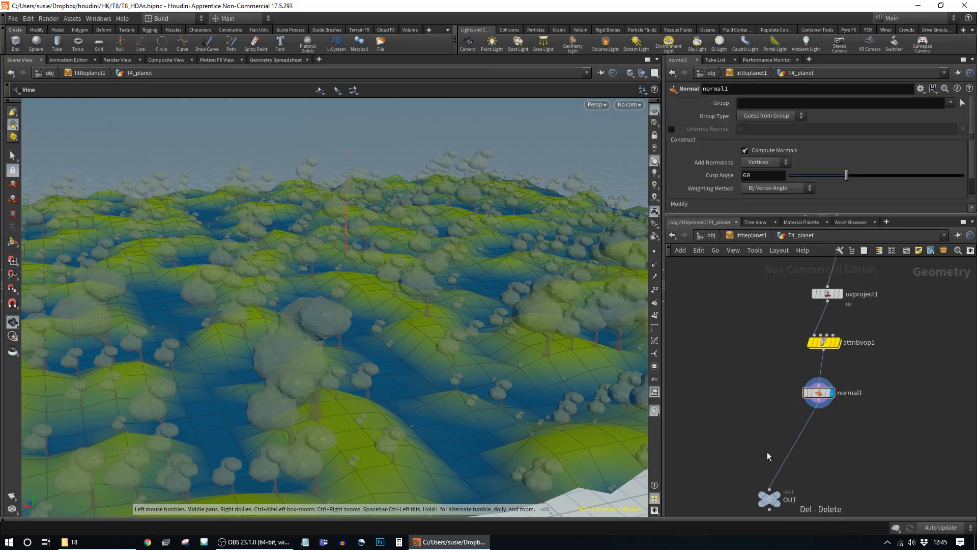
- Move the OUT node directly beneath normal1 and return to the littleplanet1 network
{"action": "left_click", "coordinate": [778, 495]}
{"action": "left_click_drag", "start_coordinate": [770, 500], "coordinate": [813, 431]}
{"action": "left_click", "coordinate": [751, 235]}
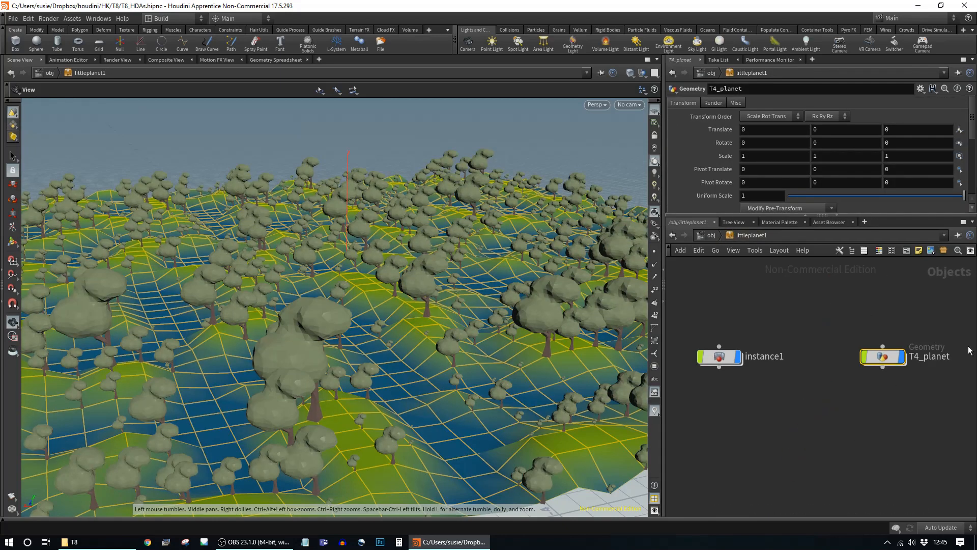
- Move instance1 farther away from T4_planet in the network and review the instanced trees from above
{"action": "scroll", "coordinate": [814, 479], "scroll_direction": "down", "scroll_amount": 3}
{"action": "left_click_drag", "start_coordinate": [758, 413], "coordinate": [788, 414]}
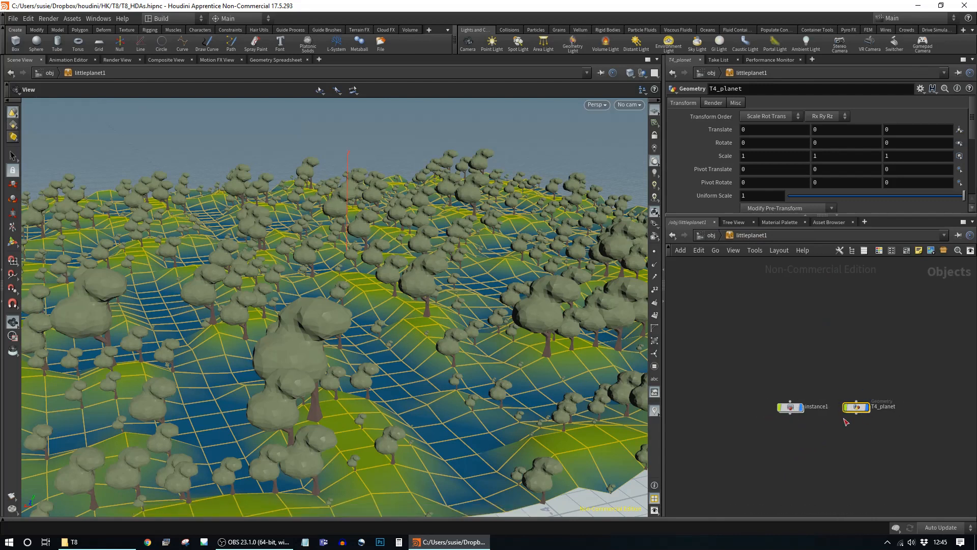
{"action": "left_click_drag", "start_coordinate": [791, 407], "coordinate": [760, 407]}
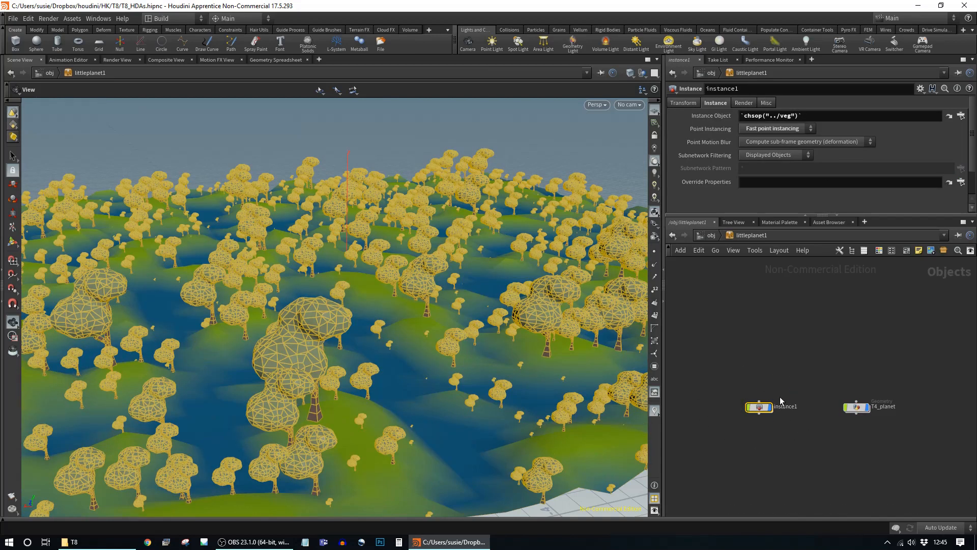
{"action": "left_click_drag", "start_coordinate": [455, 324], "coordinate": [486, 365]}
{"action": "scroll", "coordinate": [484, 364], "scroll_direction": "down", "scroll_amount": 5}
{"action": "middle_click_drag", "start_coordinate": [817, 323], "coordinate": [819, 330]}
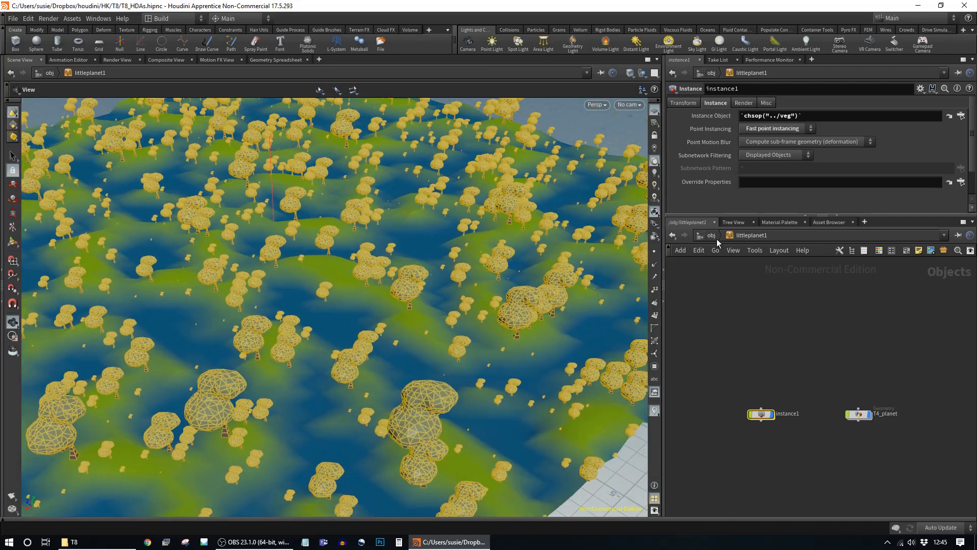
- Return to the object level and examine littleplanet1's tree-covered terrain from several angles and distances
{"action": "left_click", "coordinate": [712, 234]}
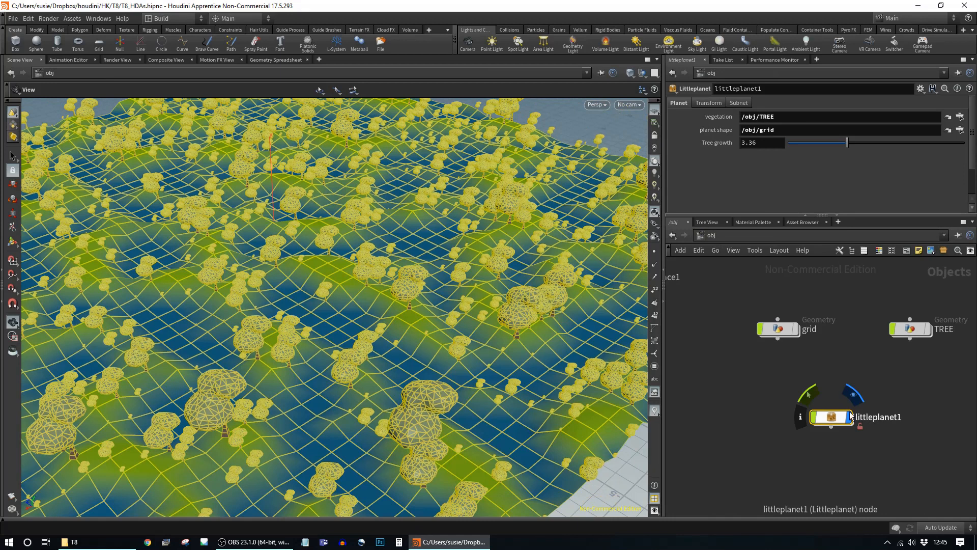
{"action": "middle_click_drag", "start_coordinate": [845, 471], "coordinate": [777, 415]}
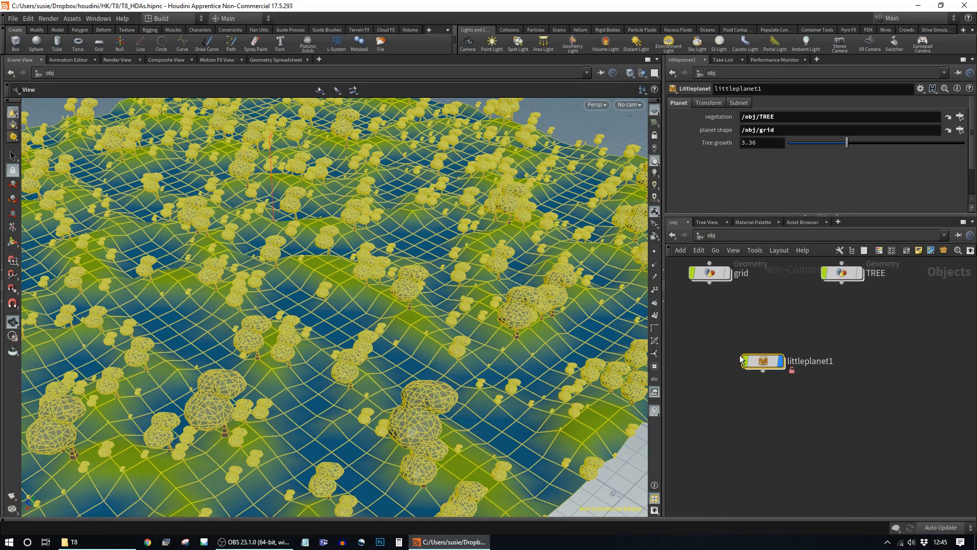
{"action": "left_click_drag", "start_coordinate": [391, 339], "coordinate": [508, 267]}
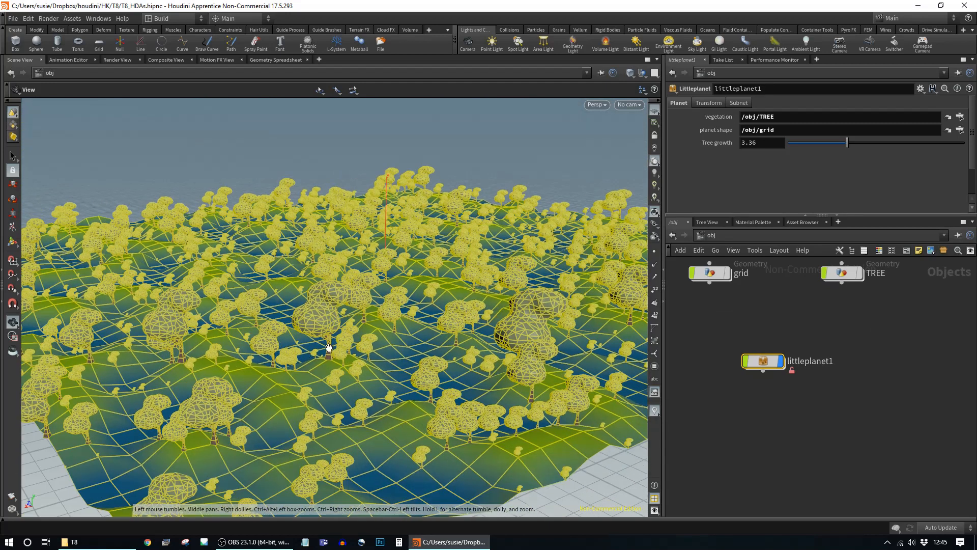
{"action": "left_click_drag", "start_coordinate": [539, 166], "coordinate": [420, 289]}
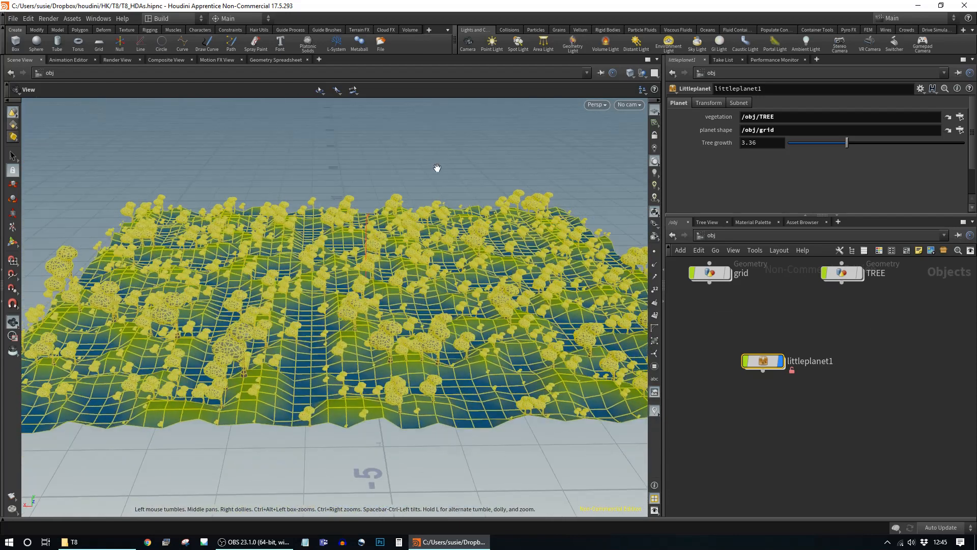
{"action": "middle_click_drag", "start_coordinate": [452, 366], "coordinate": [452, 300]}
{"action": "left_click_drag", "start_coordinate": [452, 320], "coordinate": [452, 364]}
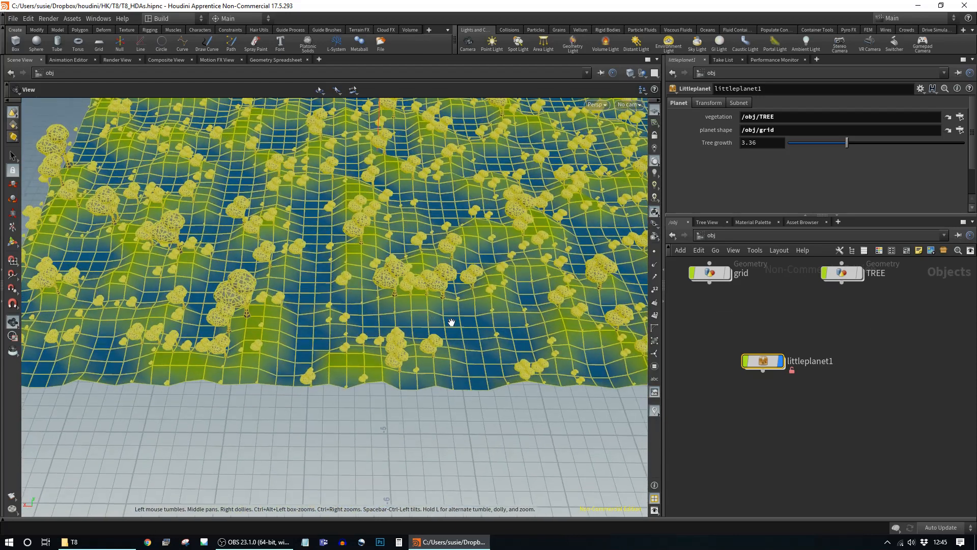
{"action": "middle_click_drag", "start_coordinate": [452, 323], "coordinate": [452, 429]}
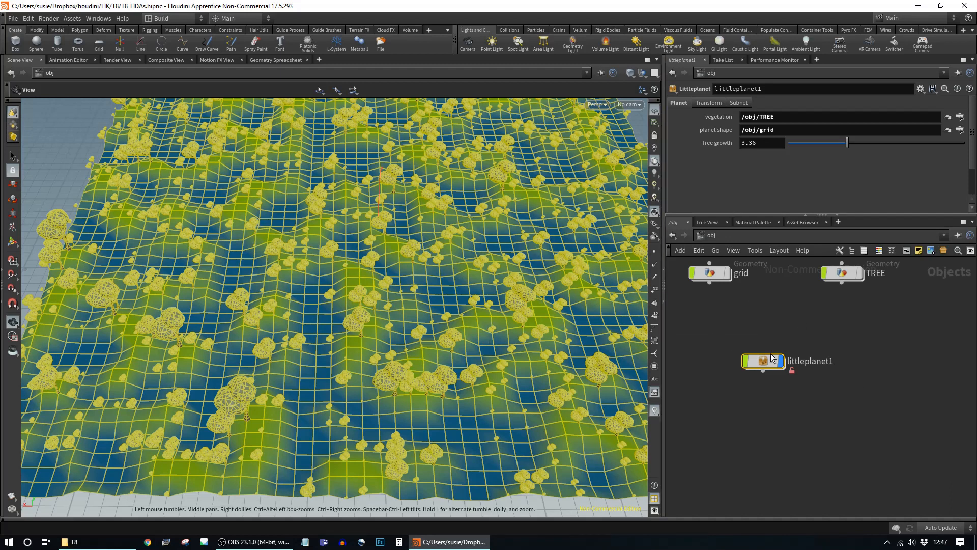
{"action": "mouse_move", "coordinate": [765, 365]}
{"action": "left_click_drag", "start_coordinate": [424, 313], "coordinate": [572, 358]}
{"action": "middle_click_drag", "start_coordinate": [572, 358], "coordinate": [534, 343]}
{"action": "left_click_drag", "start_coordinate": [535, 342], "coordinate": [573, 197]}
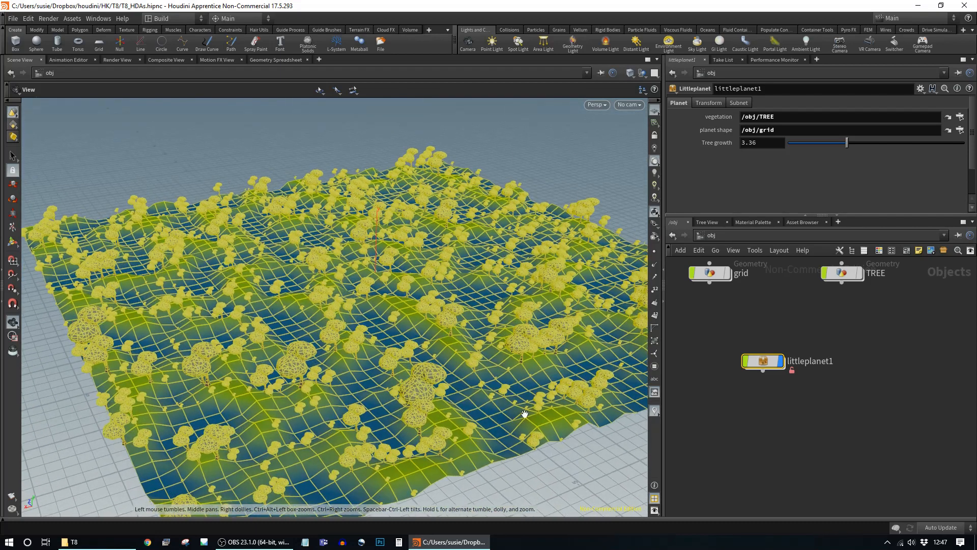
{"action": "middle_click_drag", "start_coordinate": [537, 401], "coordinate": [482, 346]}
{"action": "left_click_drag", "start_coordinate": [482, 347], "coordinate": [462, 299]}
{"action": "left_click_drag", "start_coordinate": [458, 305], "coordinate": [459, 321]}
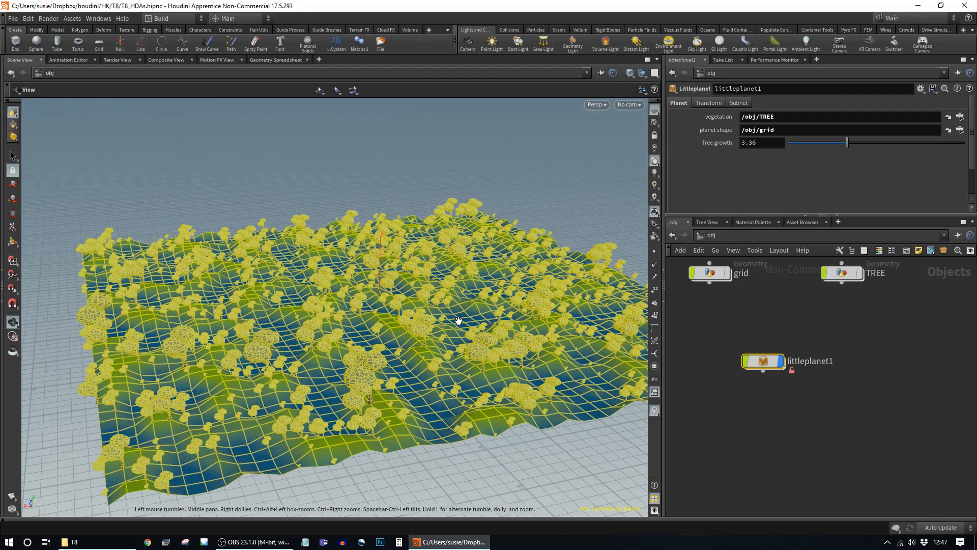